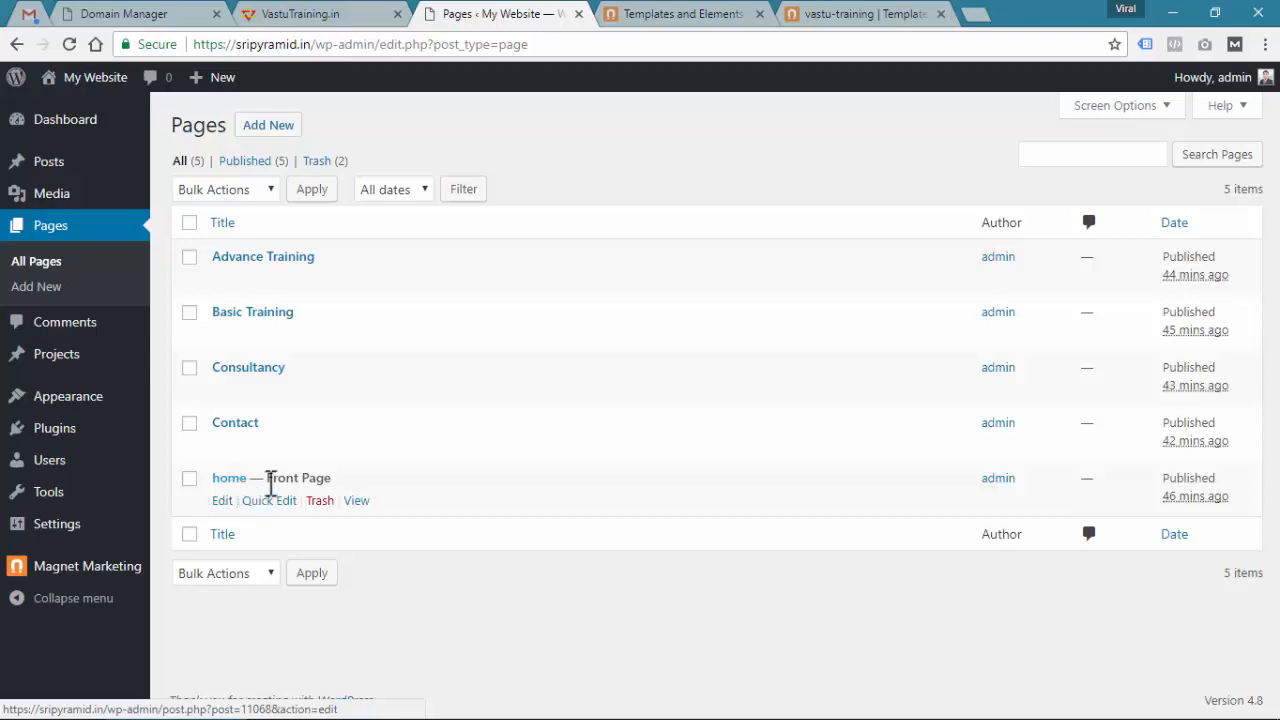
Open the home page's live view in two new browser tabs from the Pages list
right_click(360, 502)
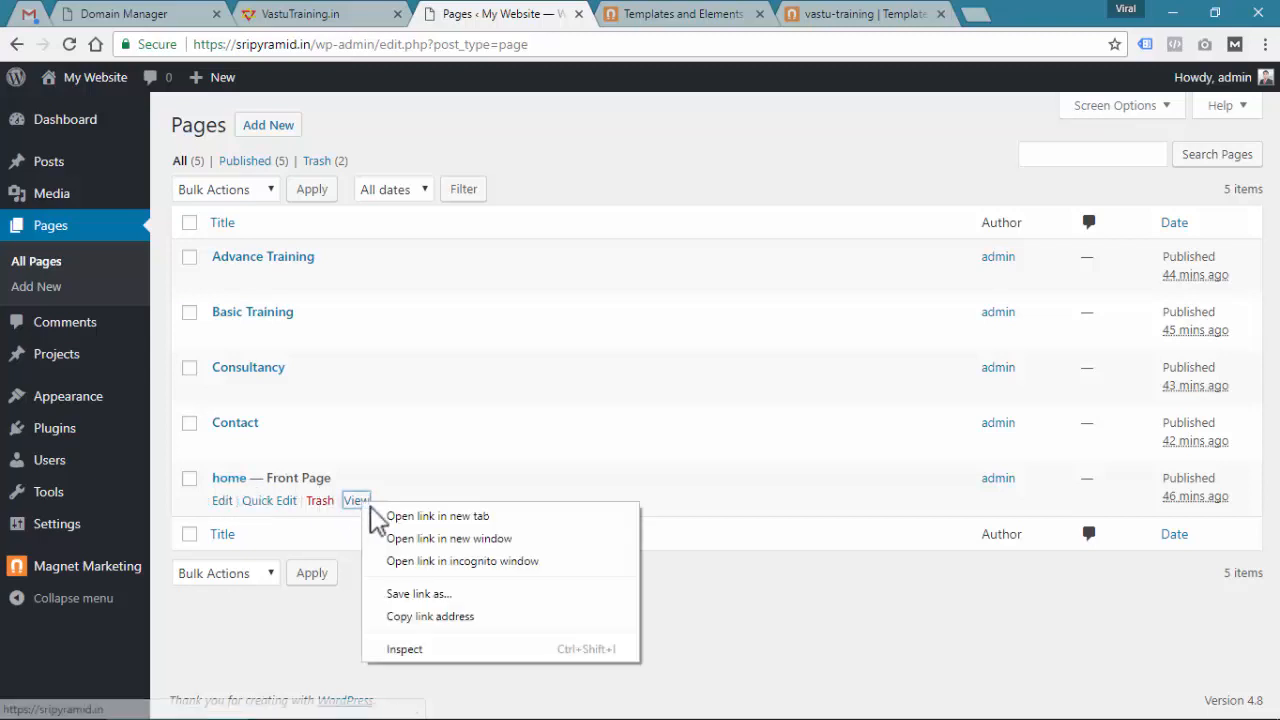
left_click(376, 519)
left_click(641, 13)
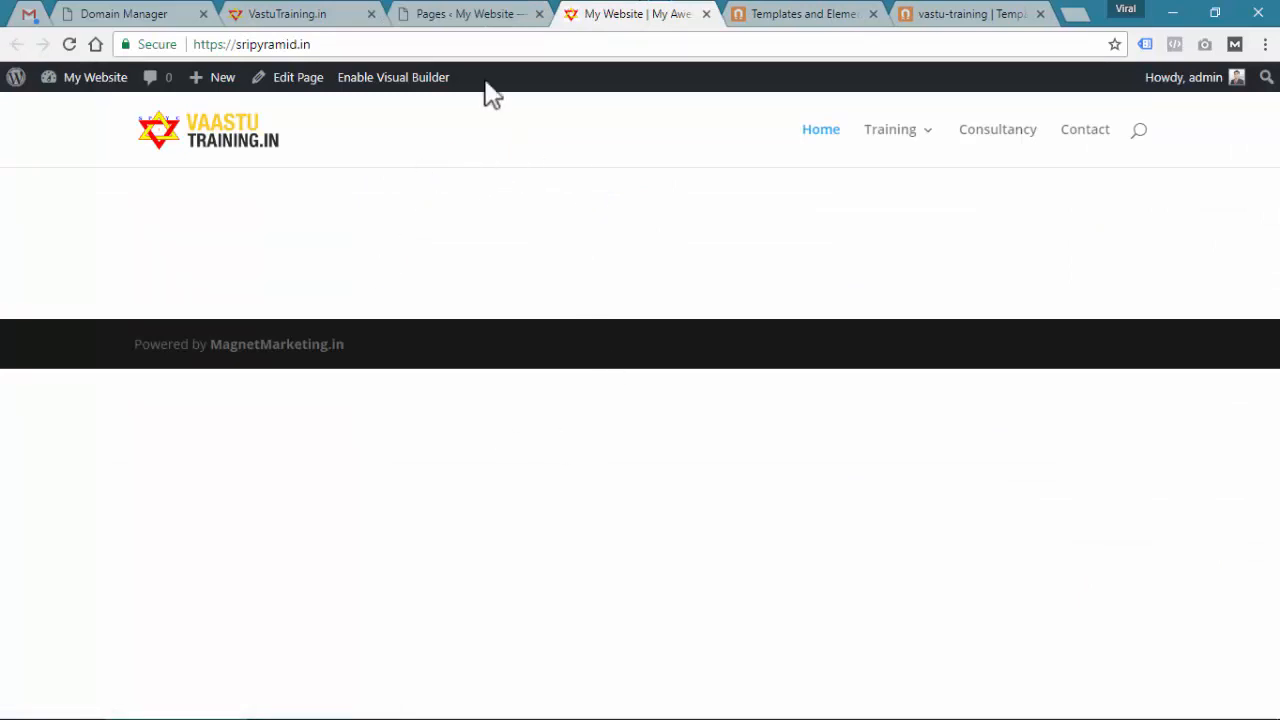
left_click(462, 16)
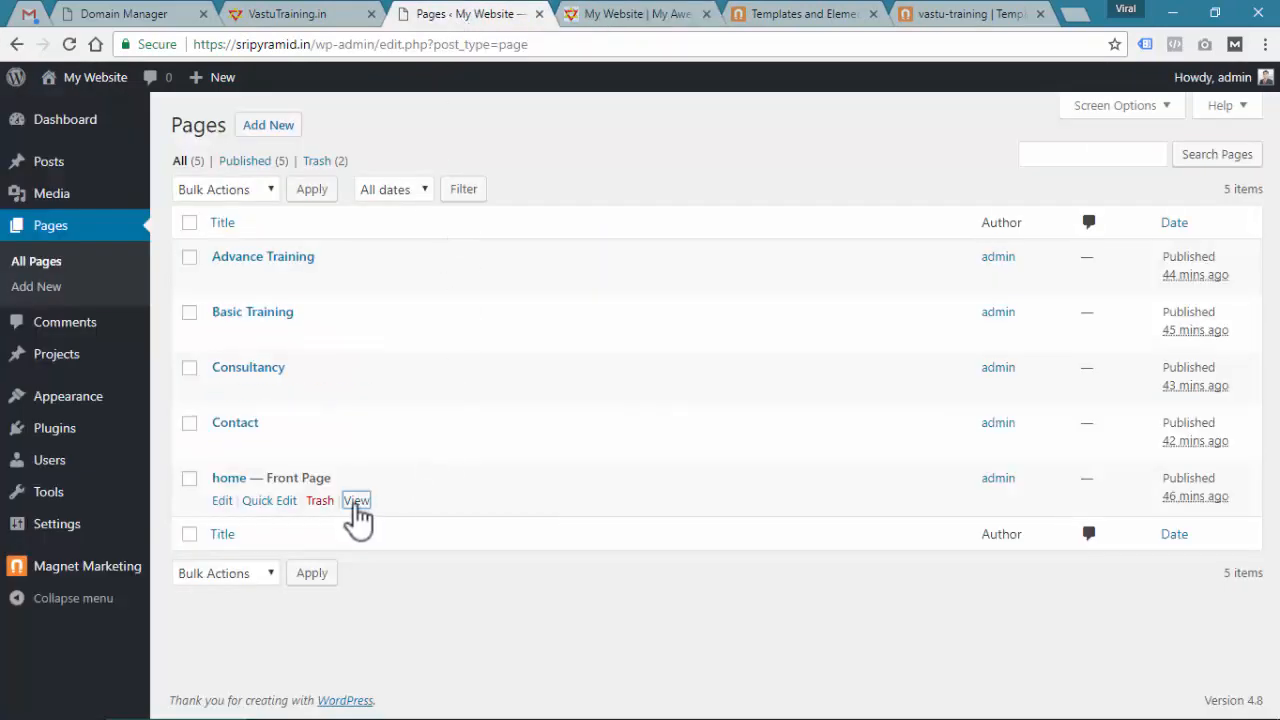
right_click(356, 502)
left_click(392, 516)
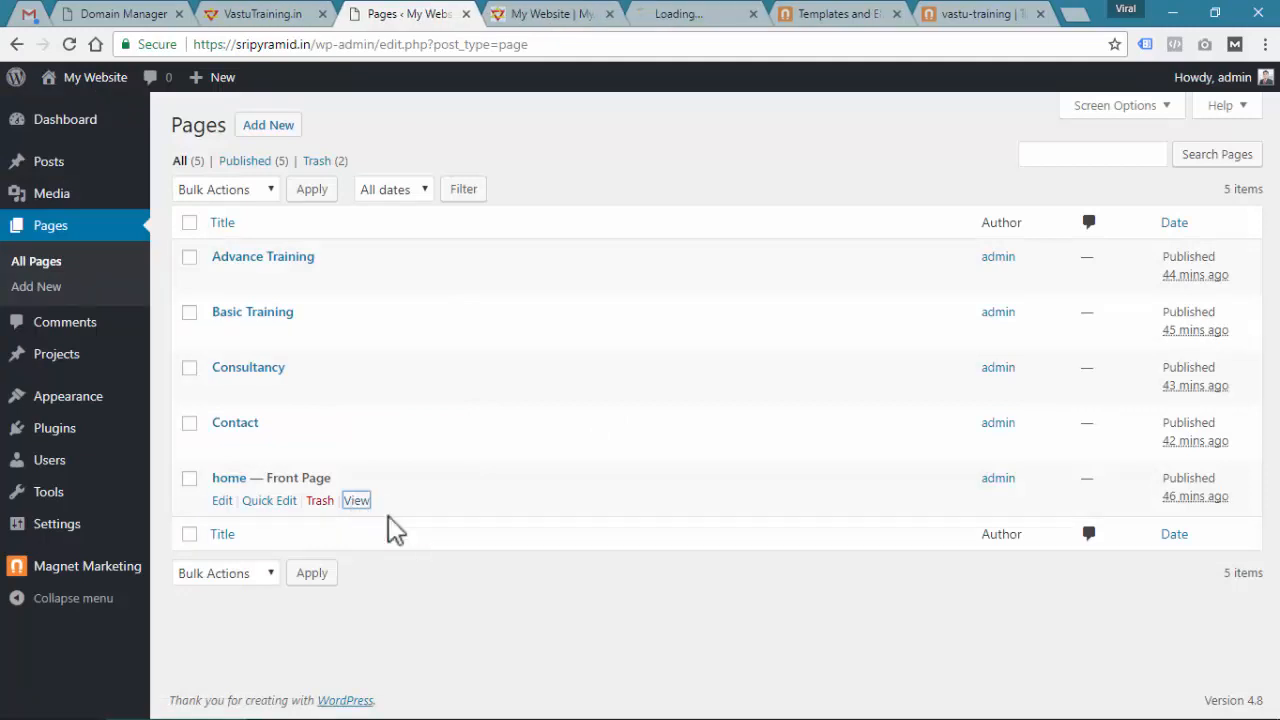
left_click(540, 16)
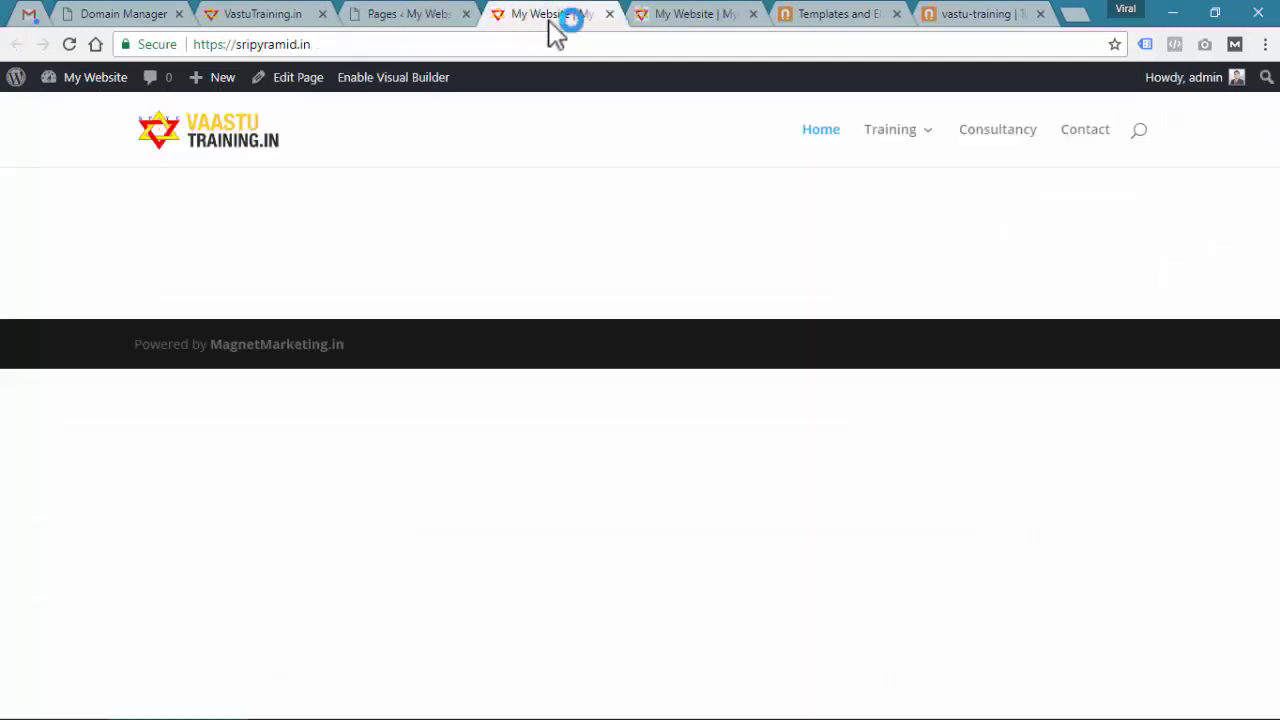
Compare the two home page tabs, then enable the Visual Builder on one
left_click(680, 16)
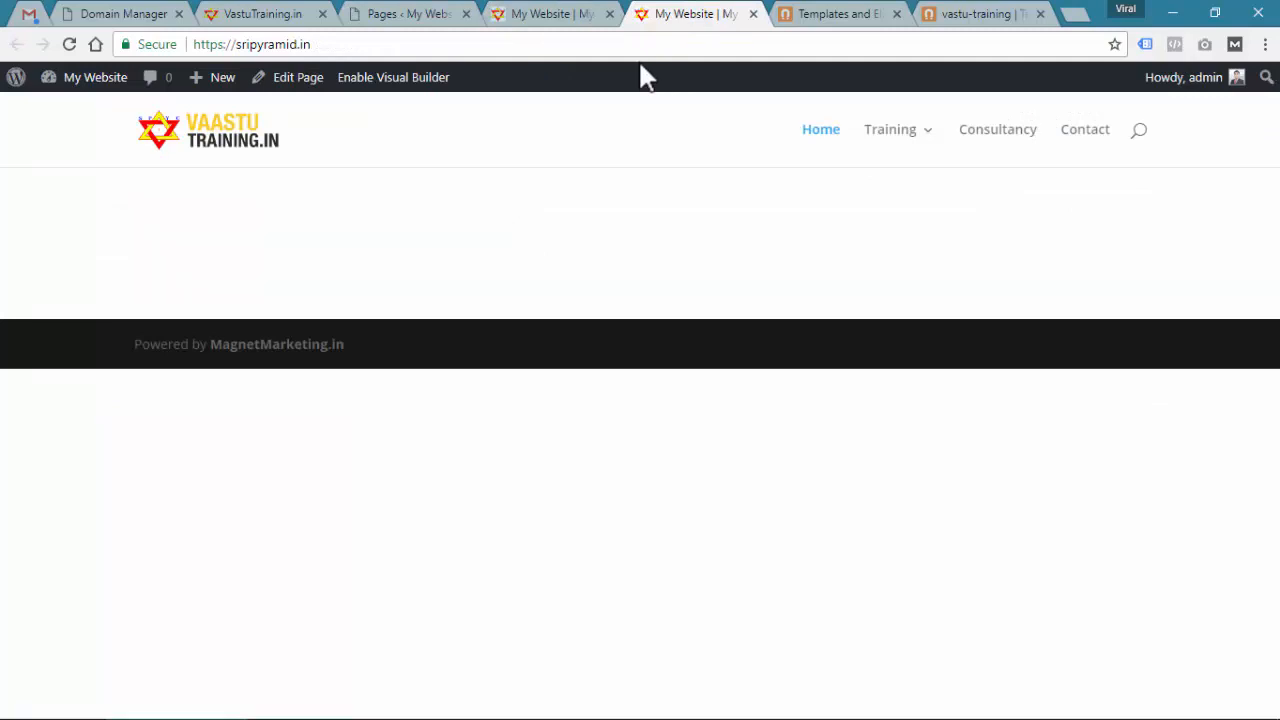
left_click(541, 13)
left_click(636, 14)
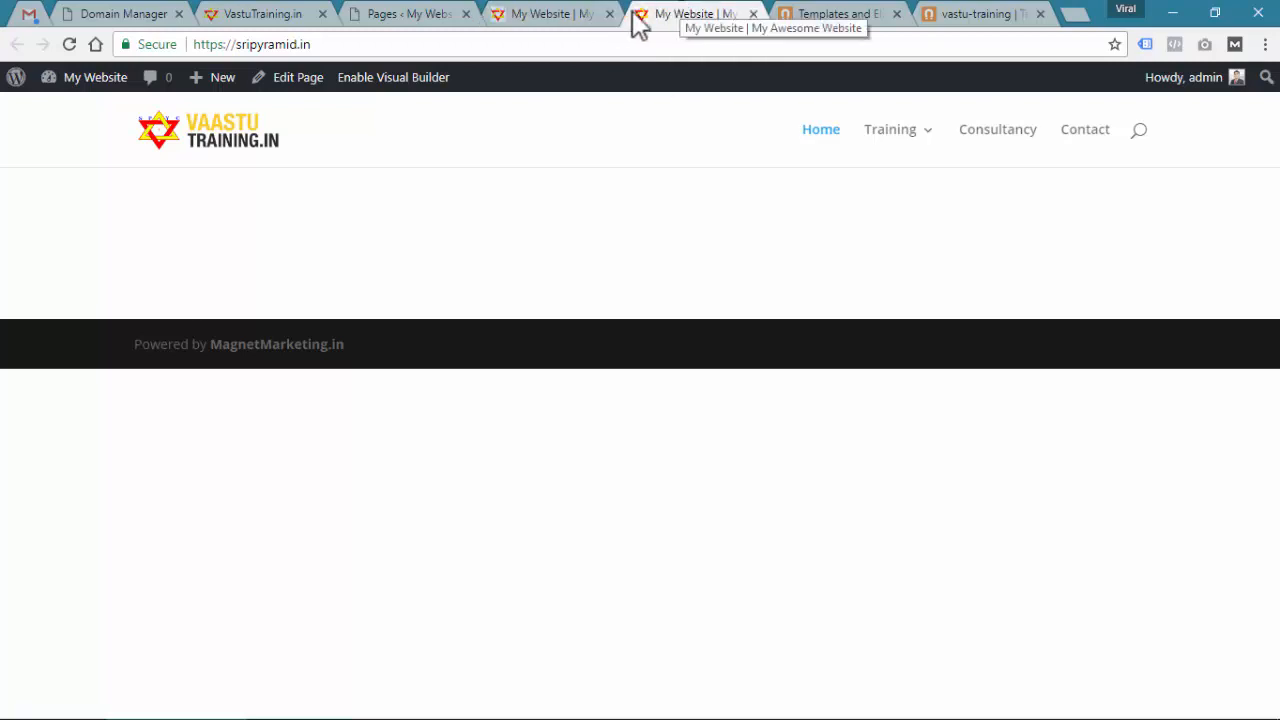
left_click(543, 14)
left_click(670, 16)
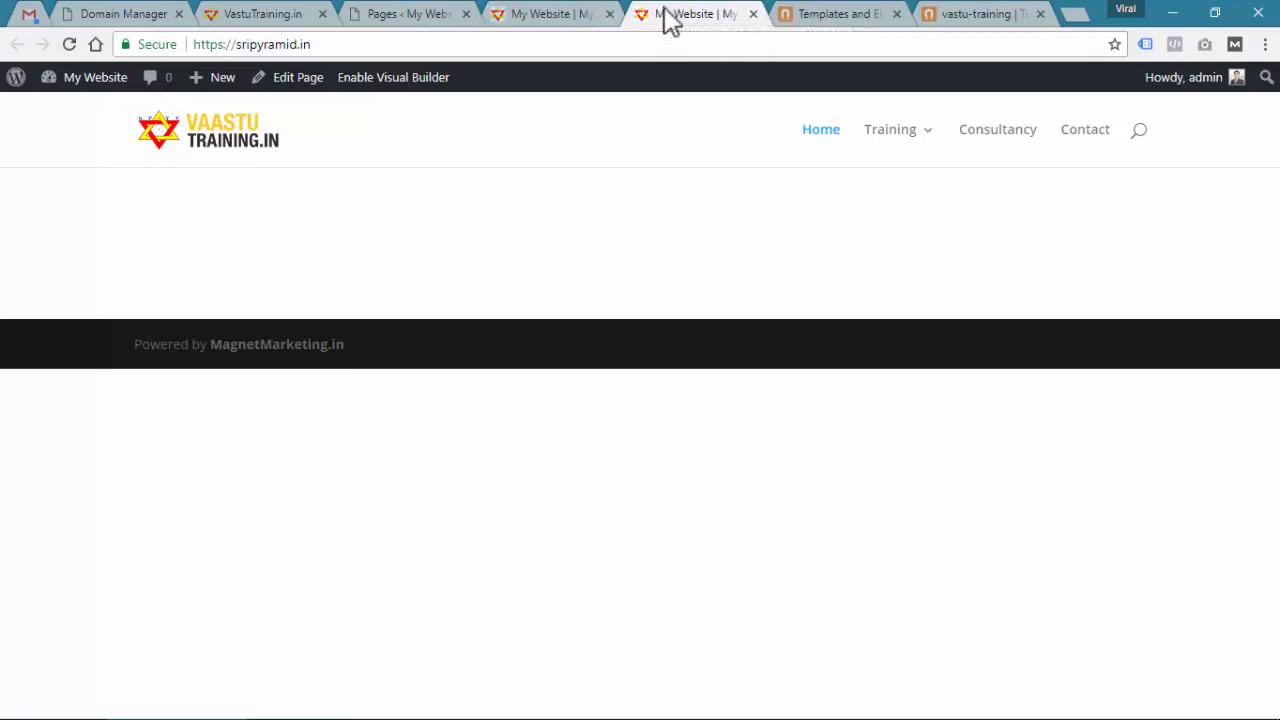
left_click(563, 18)
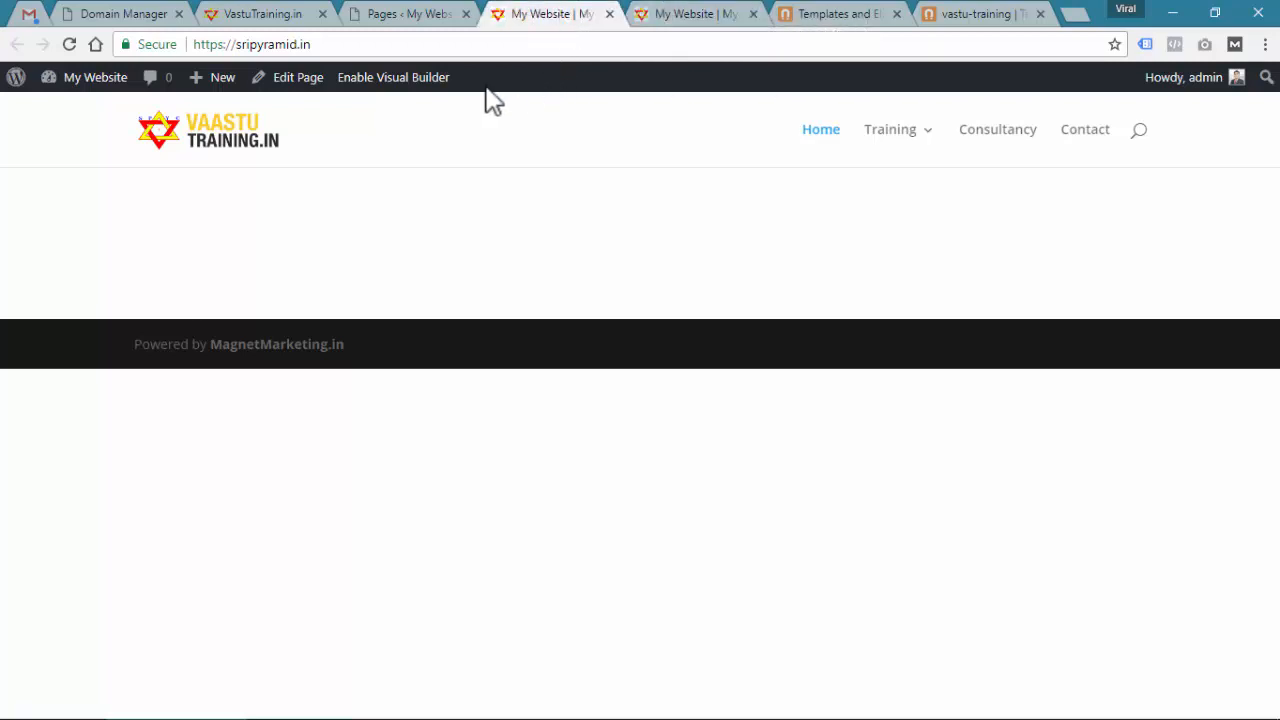
left_click(415, 84)
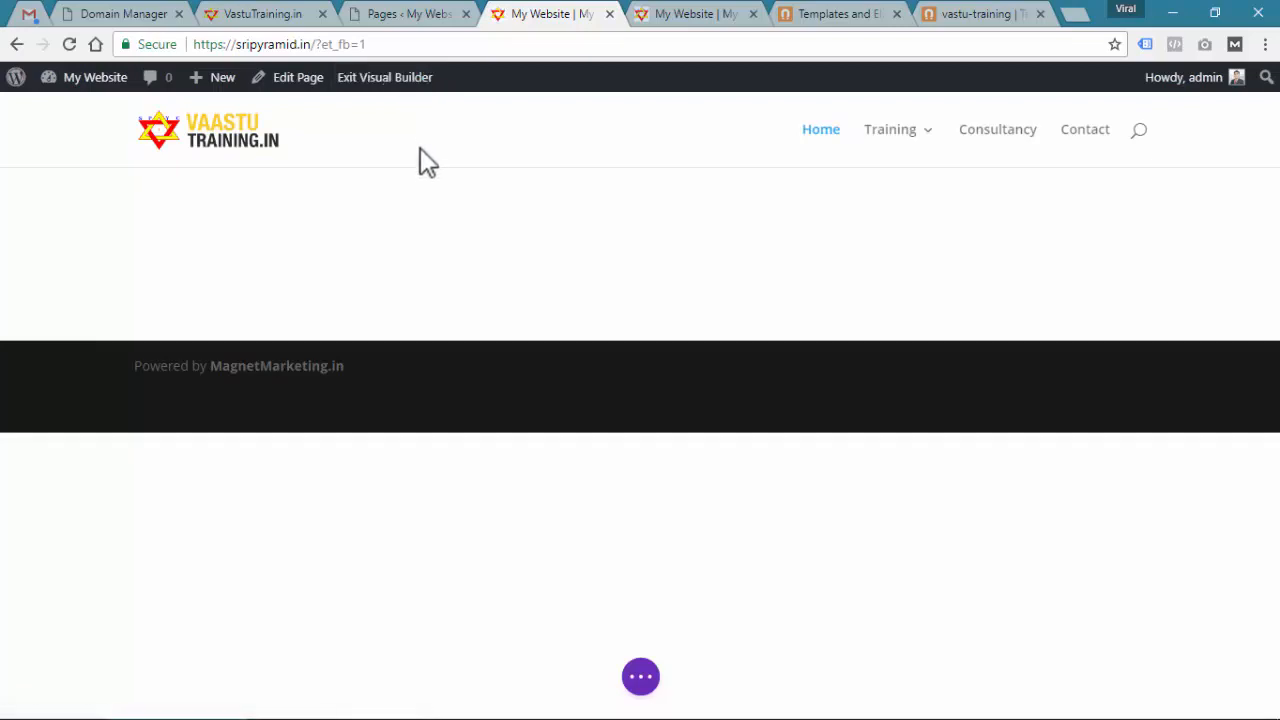
Delete the empty row so the home page's section has no rows
mouse_move(430, 211)
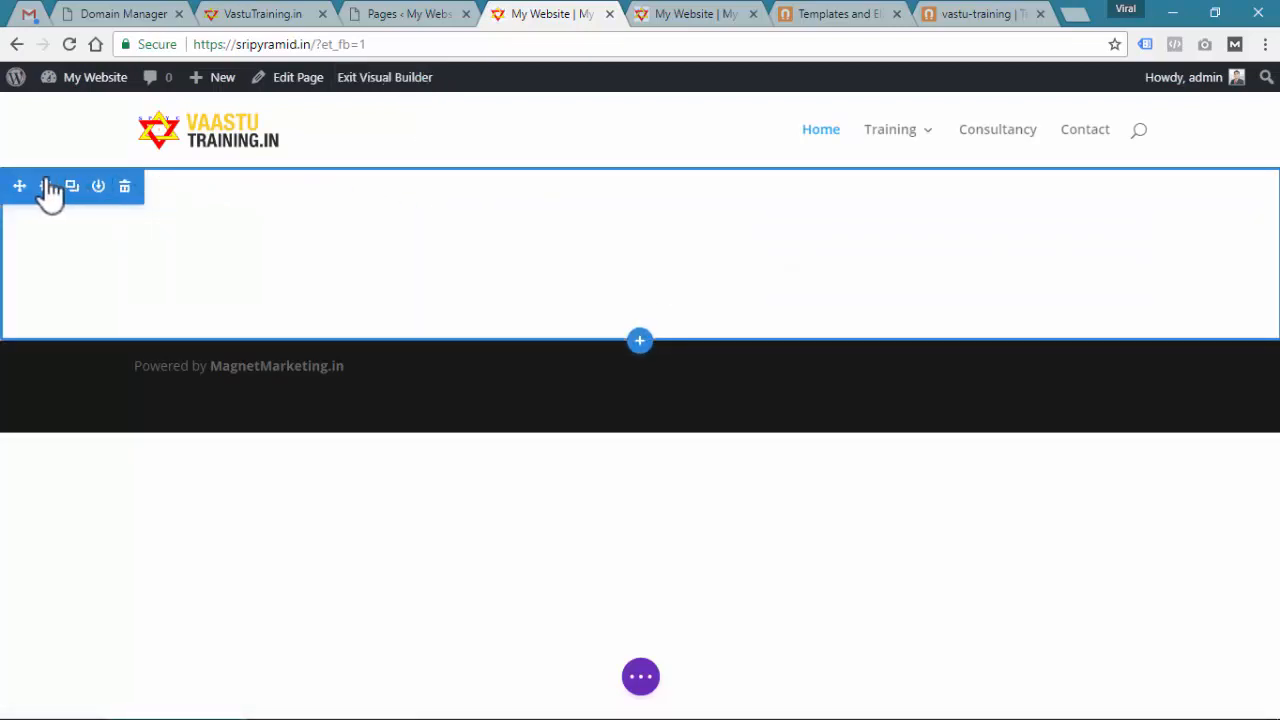
mouse_move(280, 254)
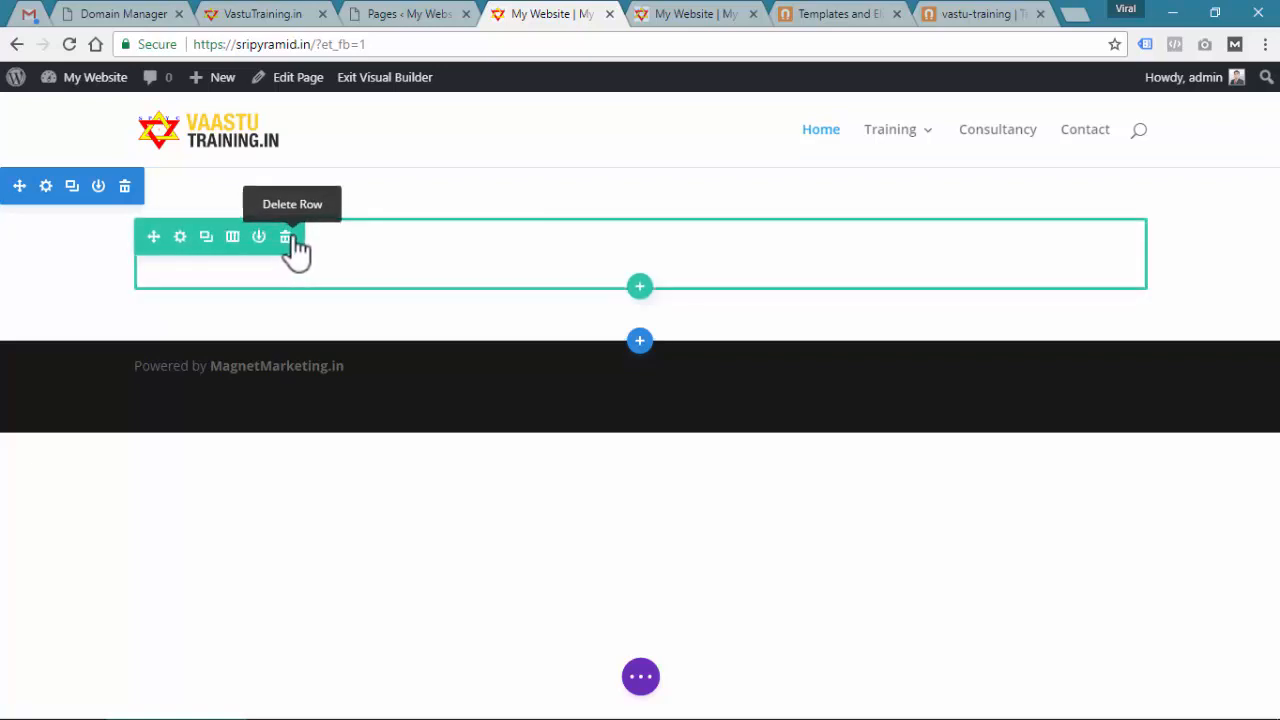
left_click(288, 239)
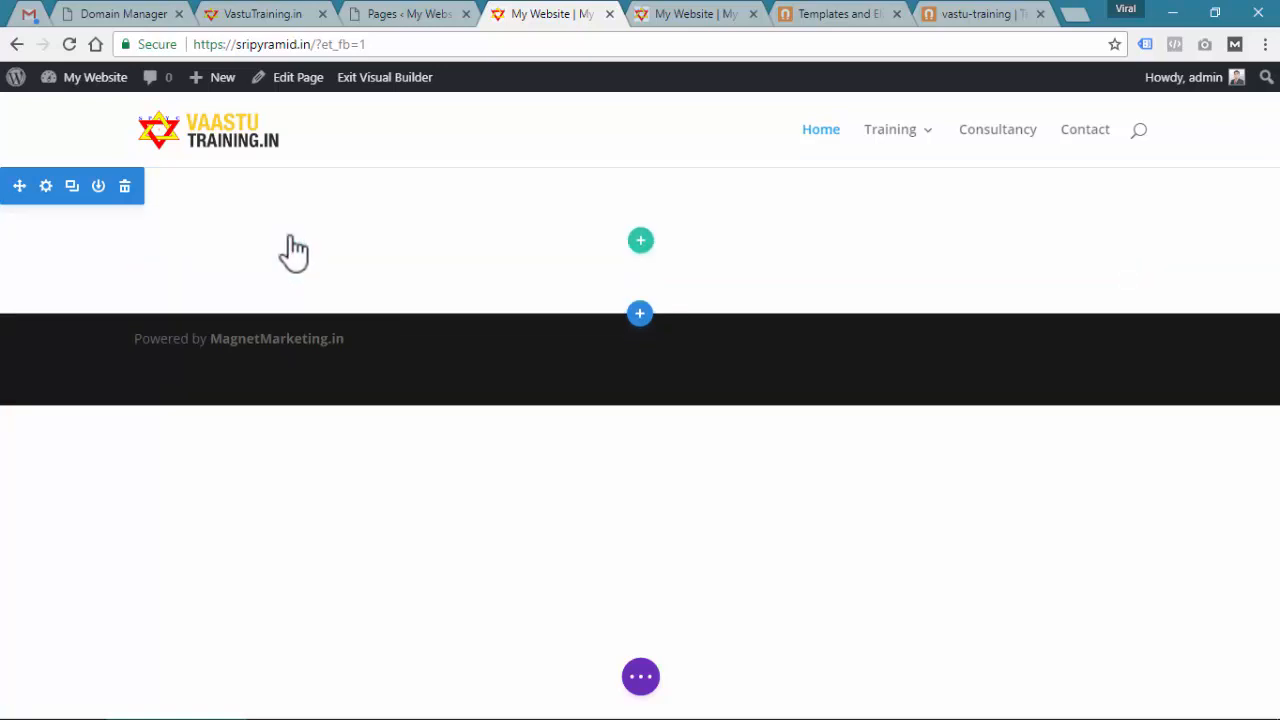
On Magnet Marketing Elements, open Slider - Images and select the Slider-Image-1 heading
left_click(797, 15)
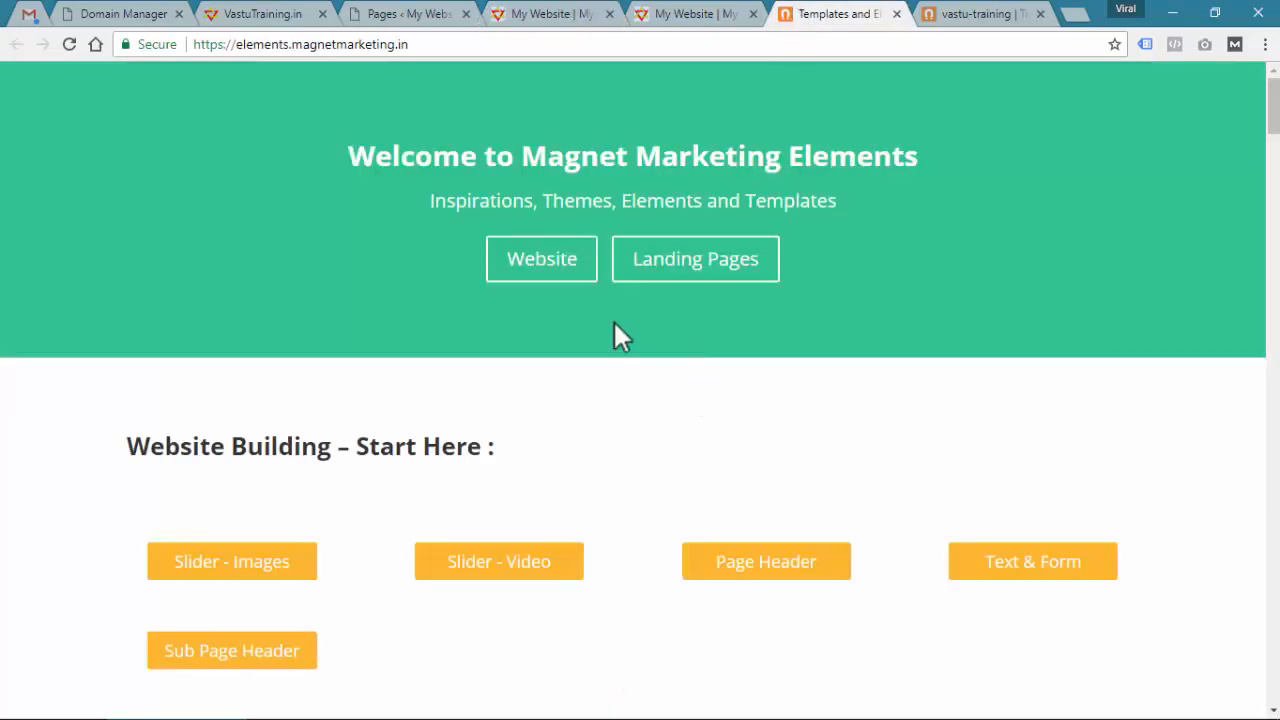
scroll(614, 330, "down", 2)
left_click(243, 375)
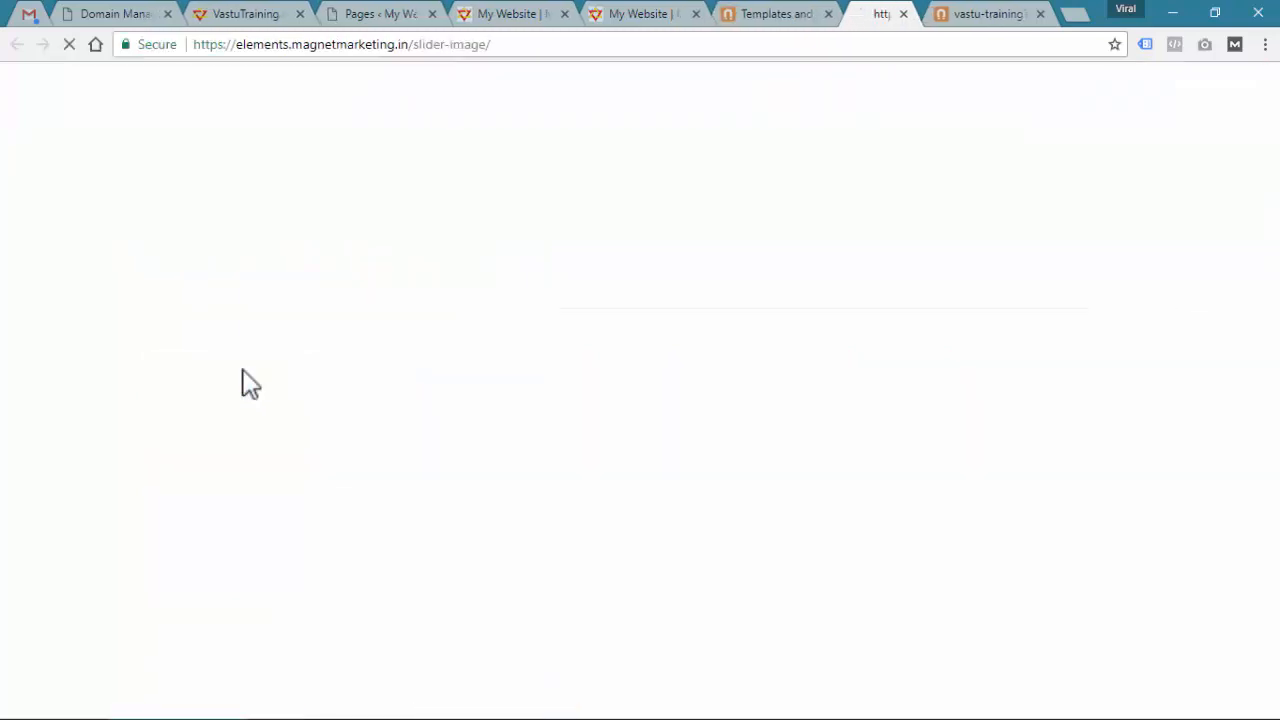
scroll(242, 370, "down", 4)
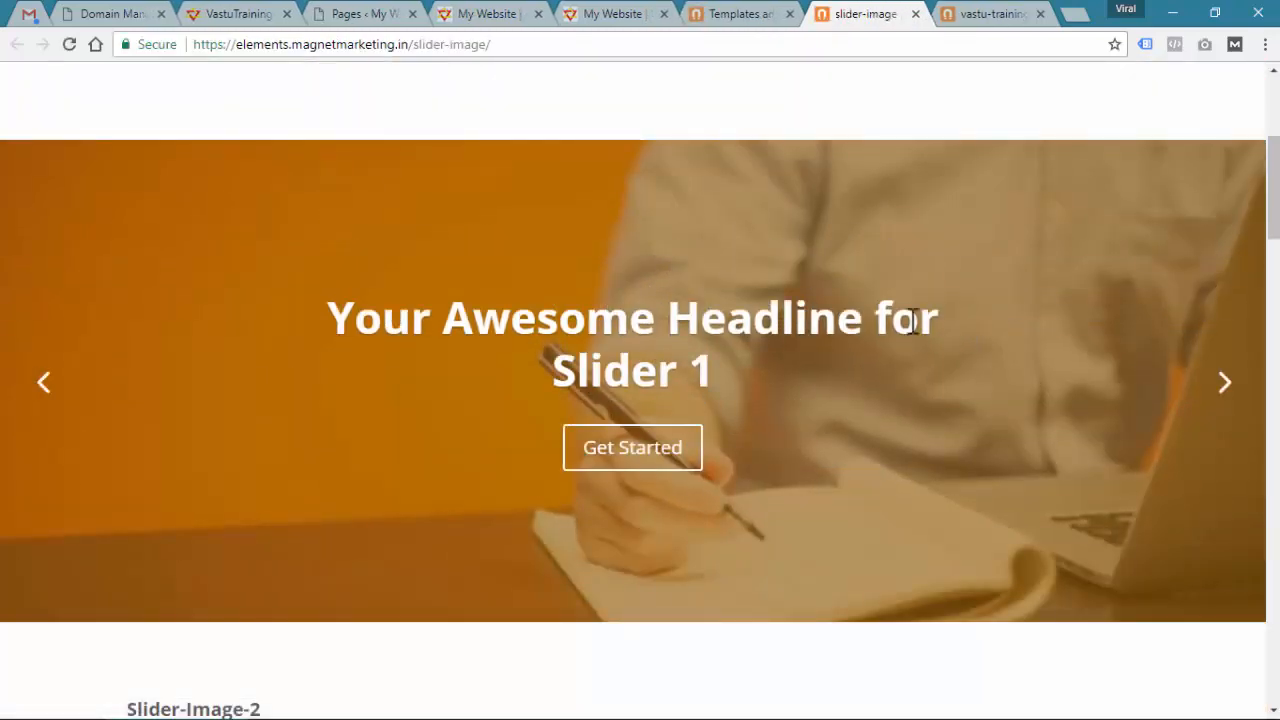
scroll(363, 200, "up", 1)
left_click_drag(127, 97, 299, 93)
key("ctrl+c")
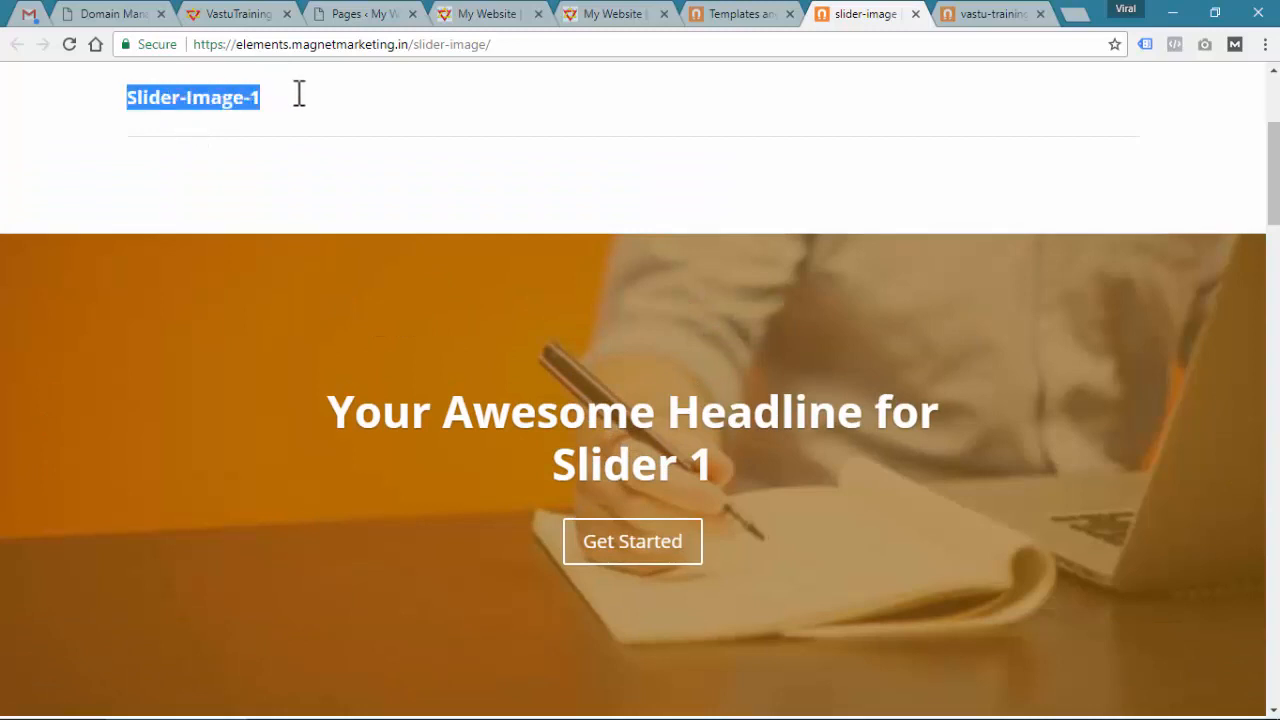
left_click(474, 14)
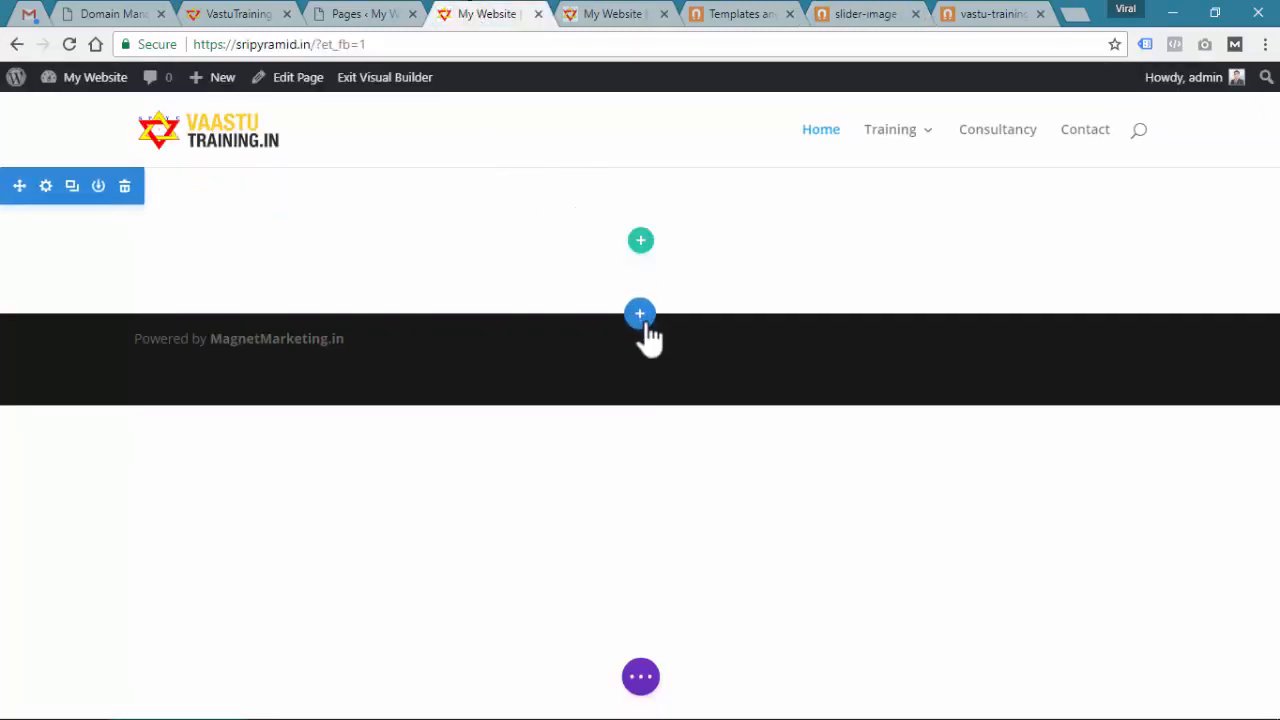
Add a new section from the library by searching 'Slider-Image-1' and inserting that layout
left_click(639, 314)
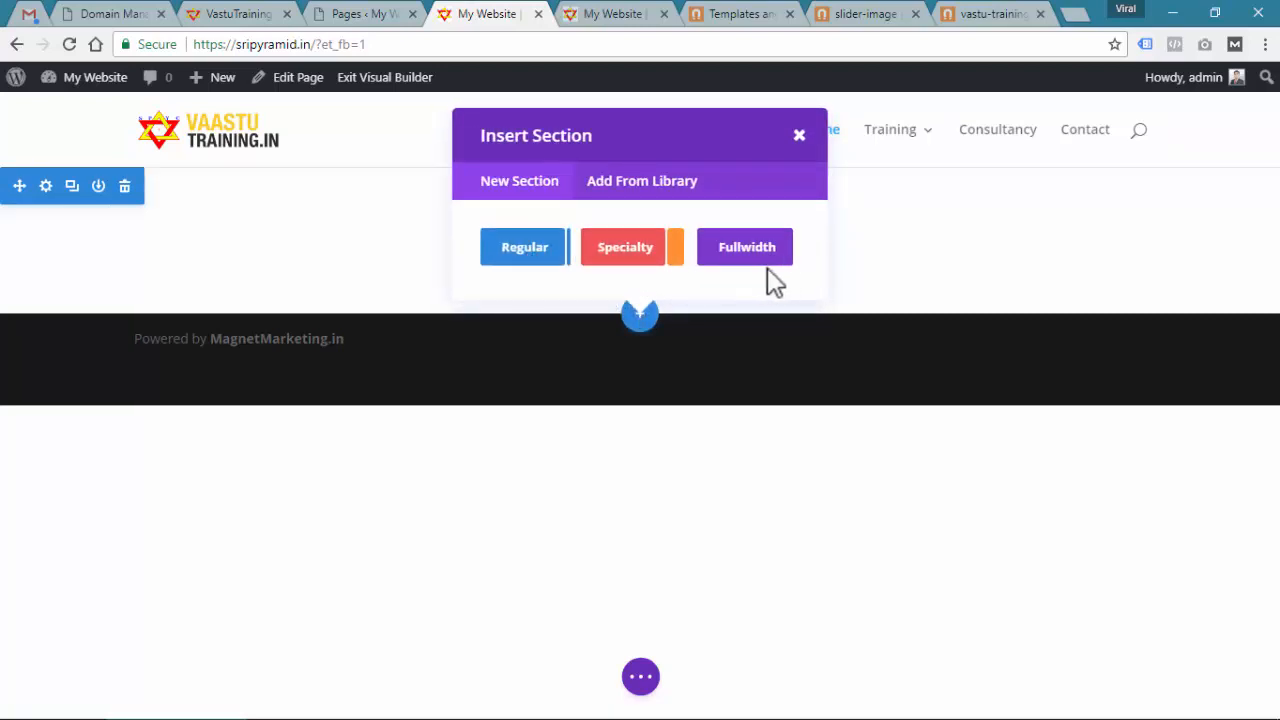
left_click(630, 194)
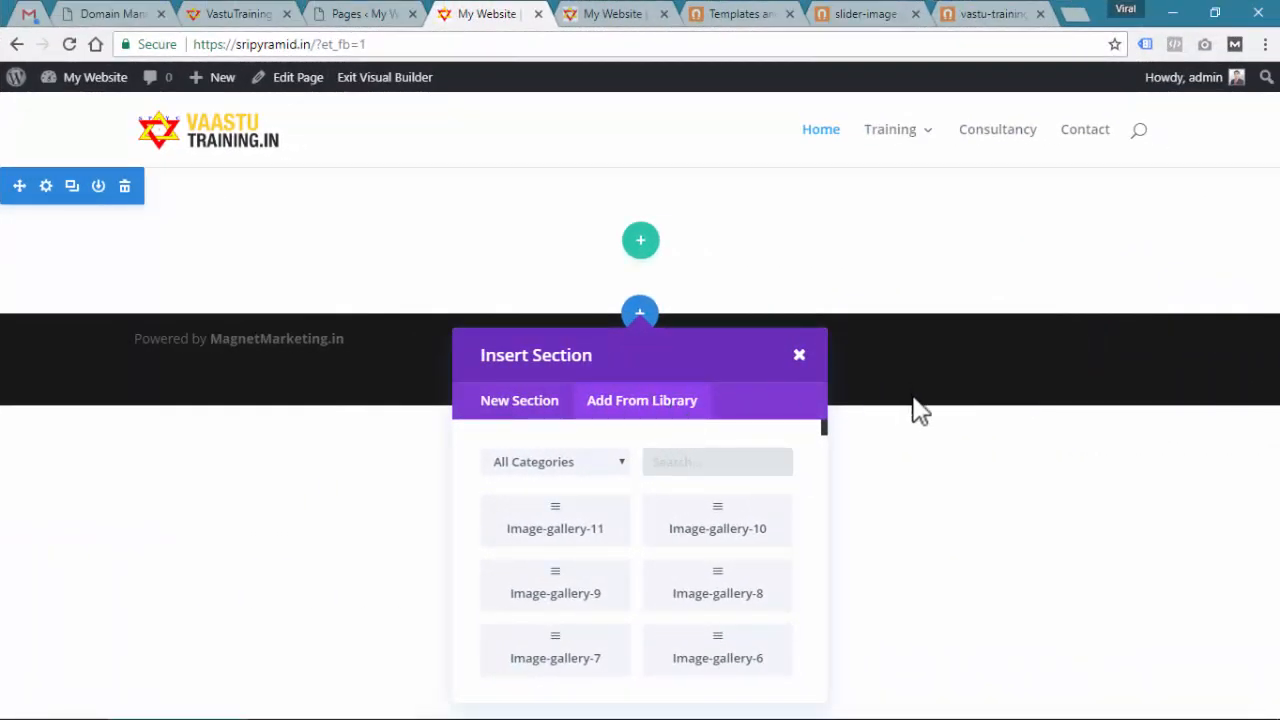
left_click(860, 15)
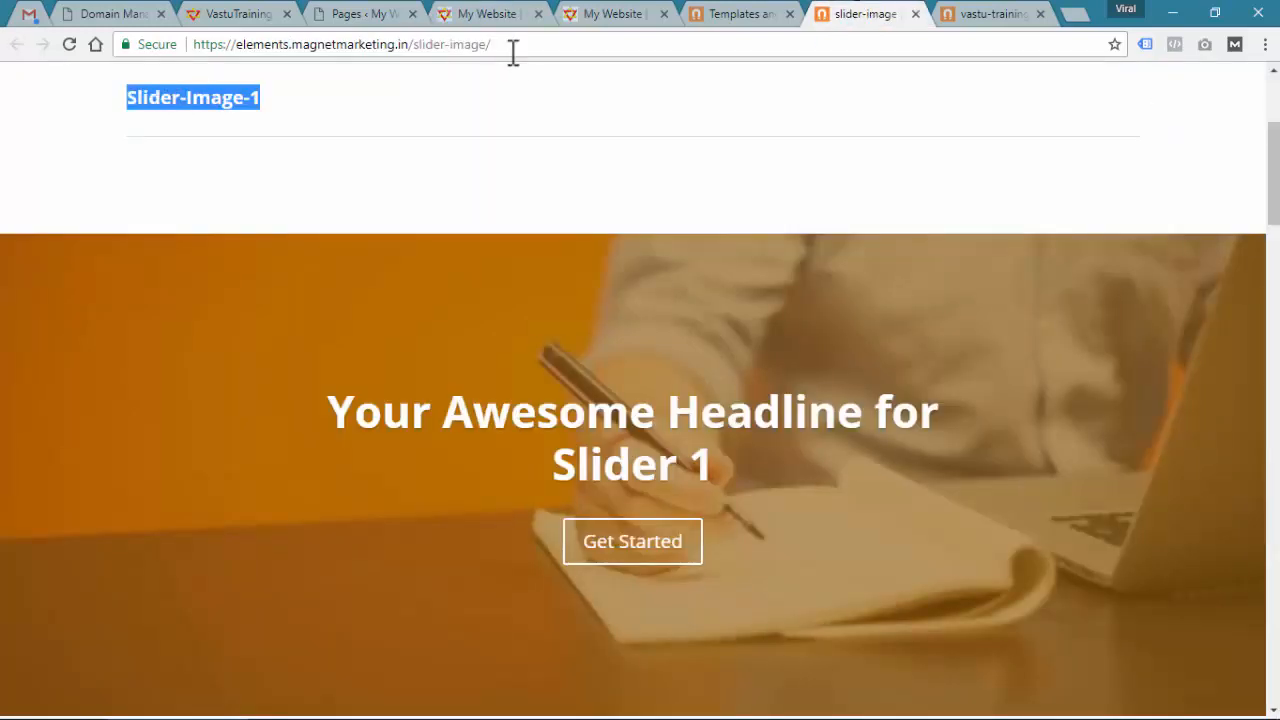
left_click(490, 15)
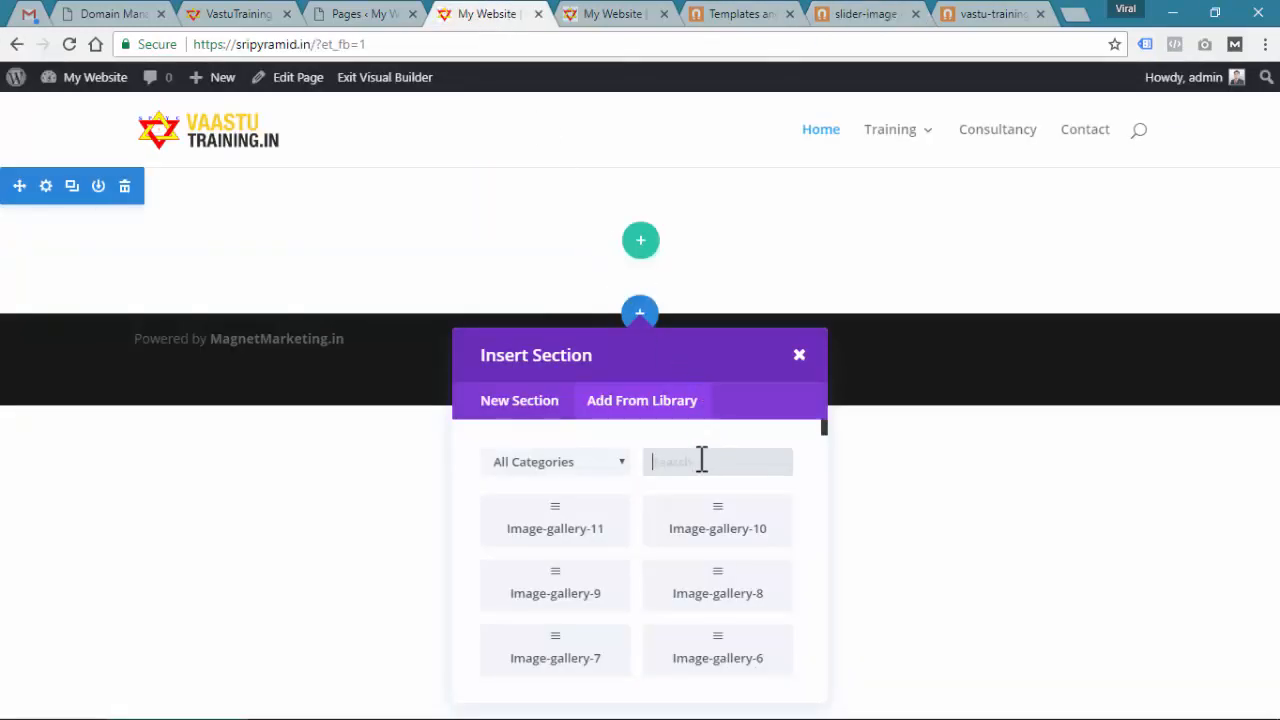
key("ctrl+v")
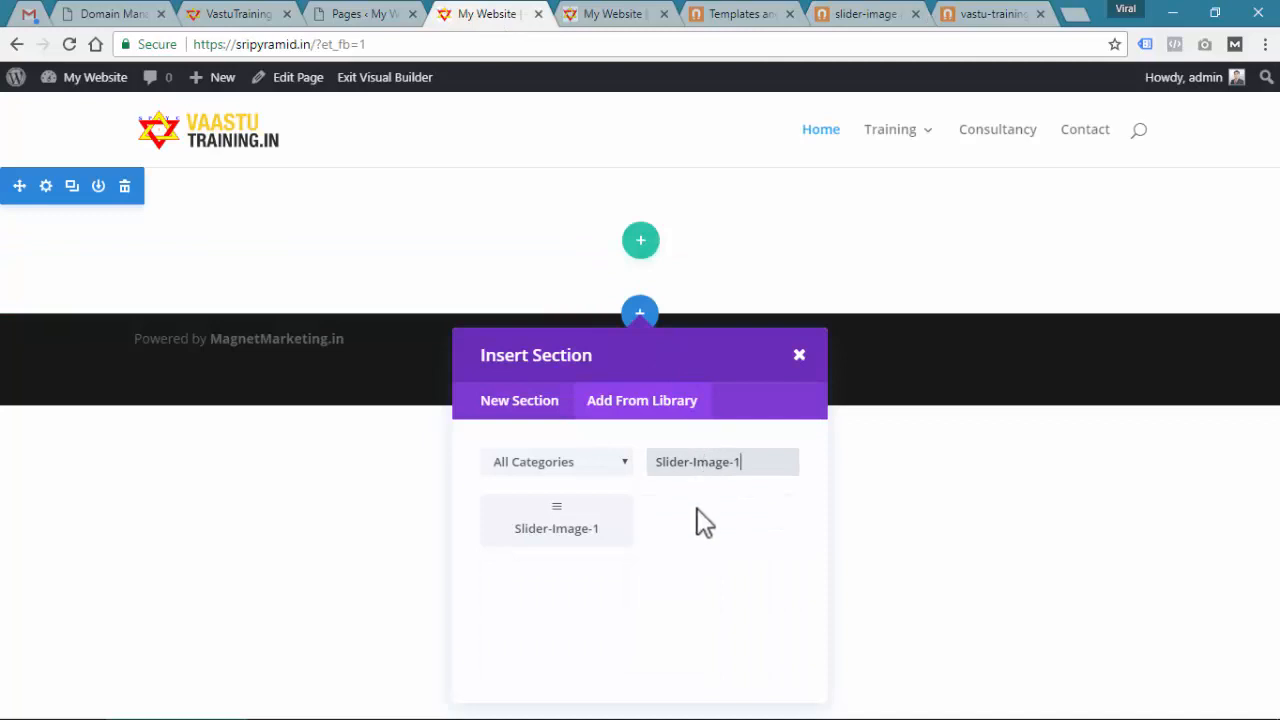
left_click(540, 534)
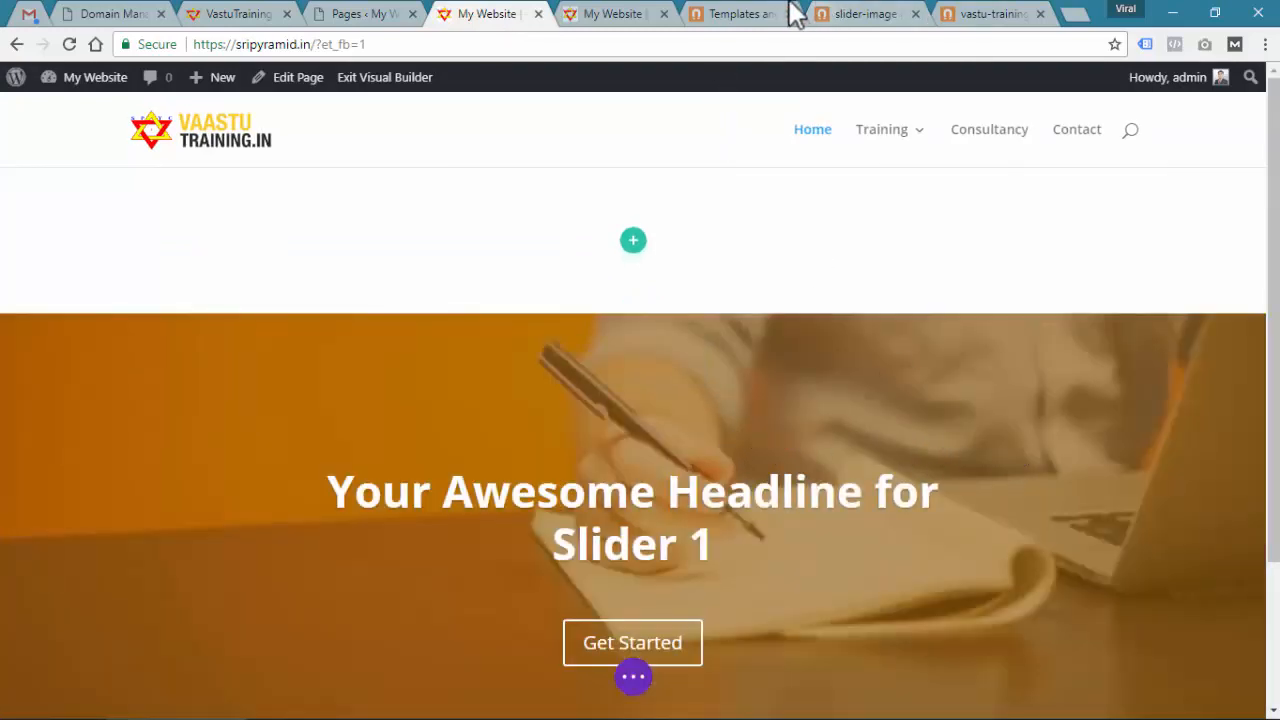
Delete the blank top section so the Slider-Image-1 slider sits under the header
left_click(864, 14)
scroll(585, 328, "down", 1)
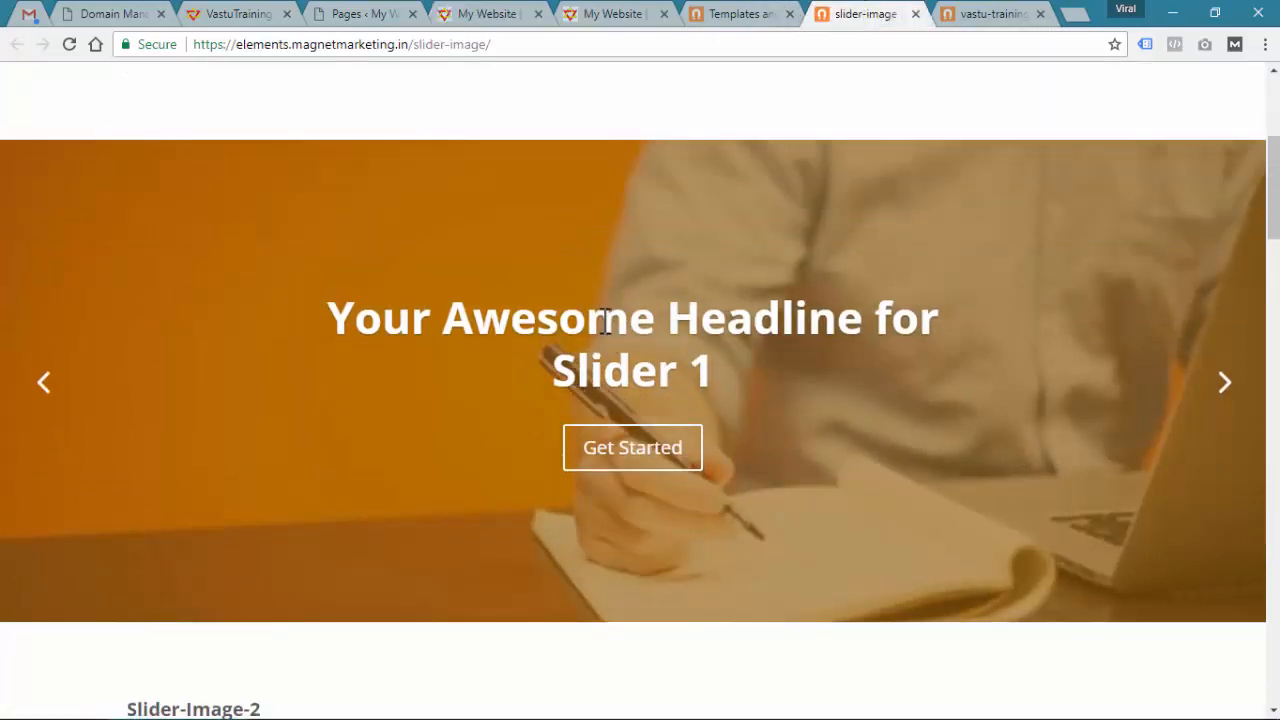
left_click(494, 14)
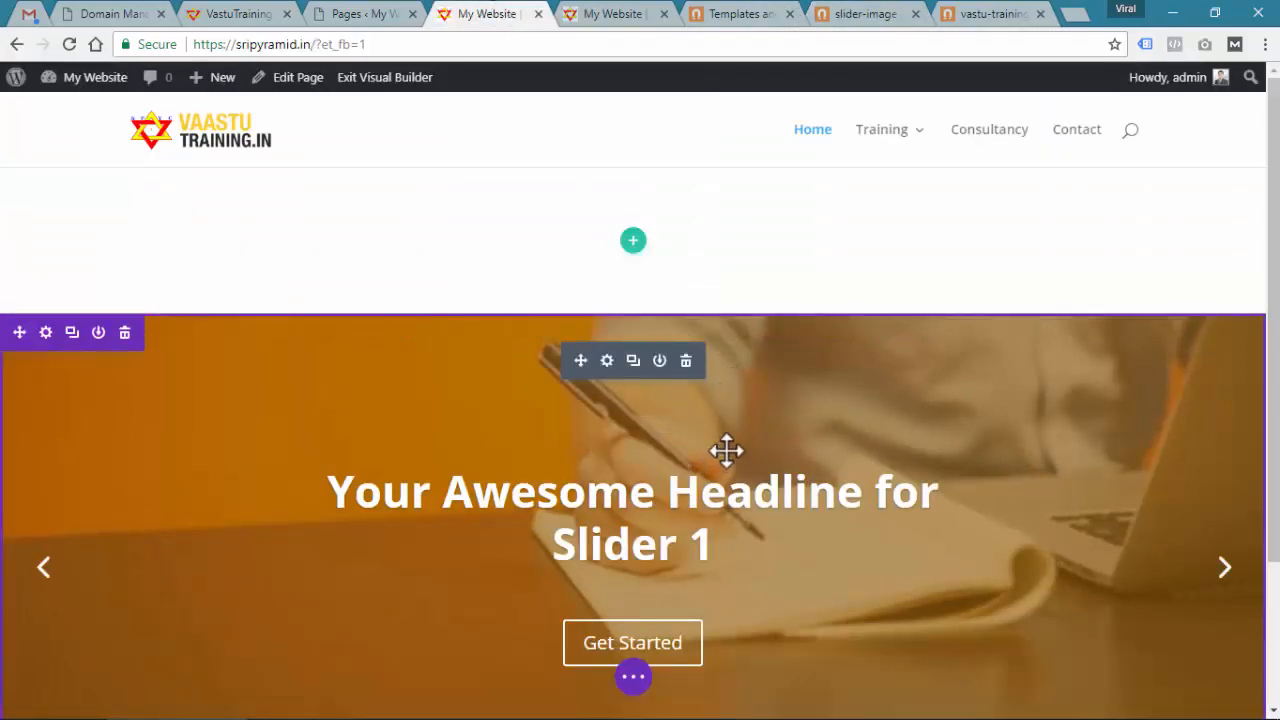
mouse_move(303, 191)
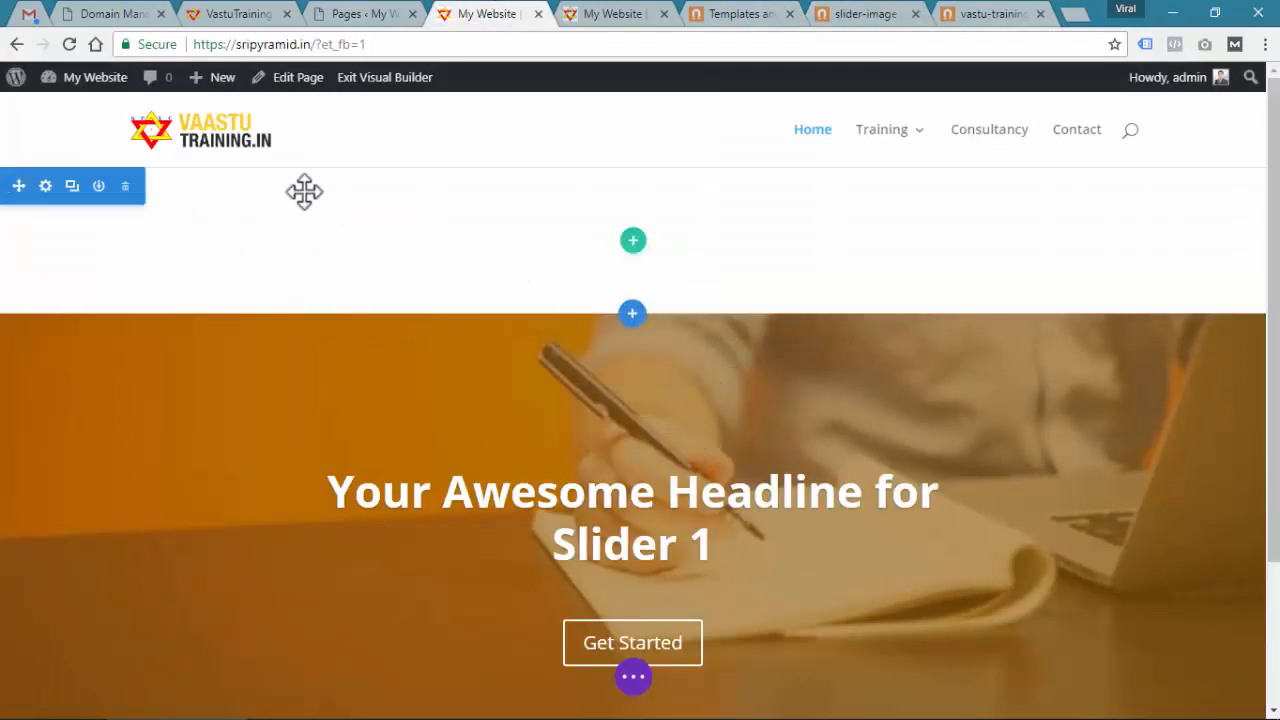
left_click(125, 190)
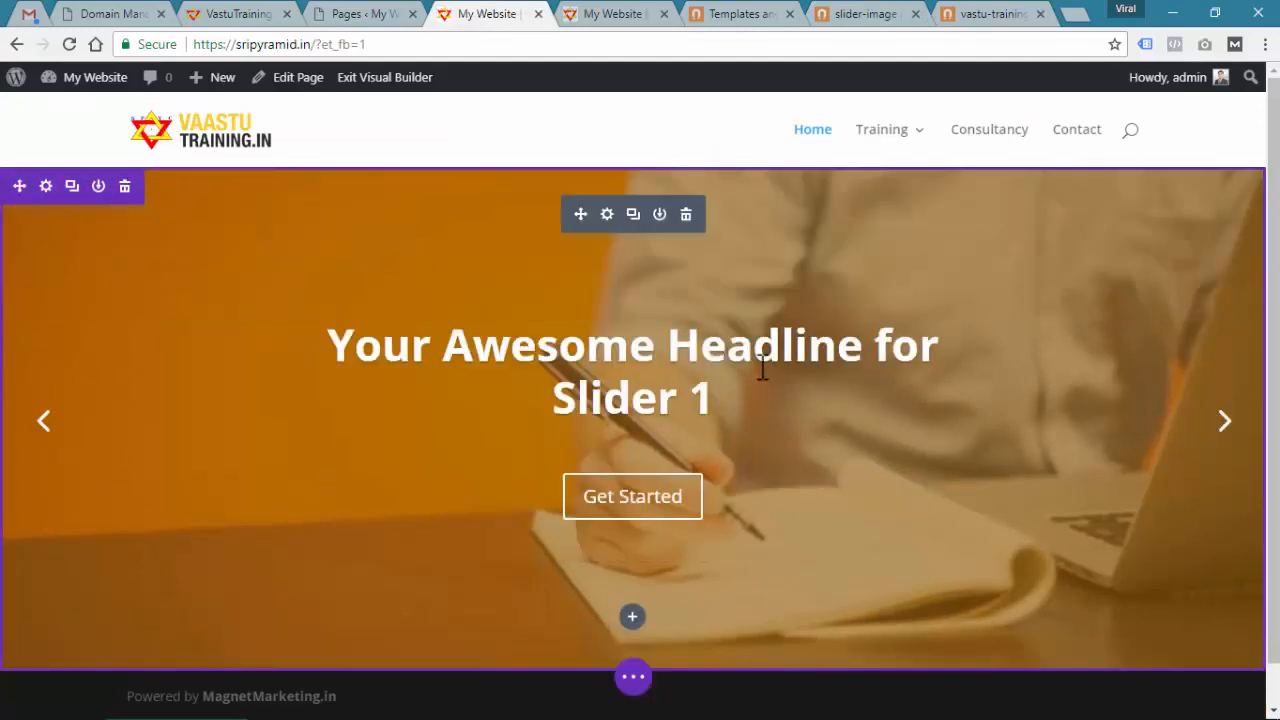
triple_click(630, 347)
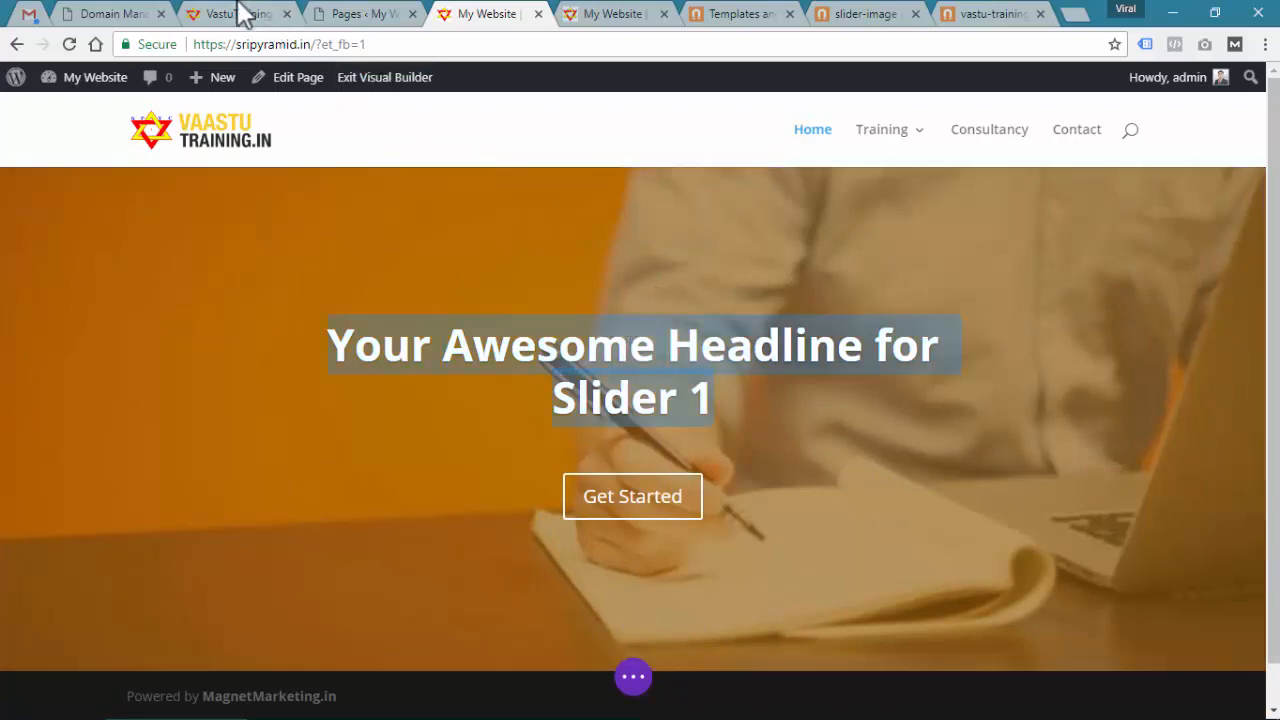
left_click(237, 14)
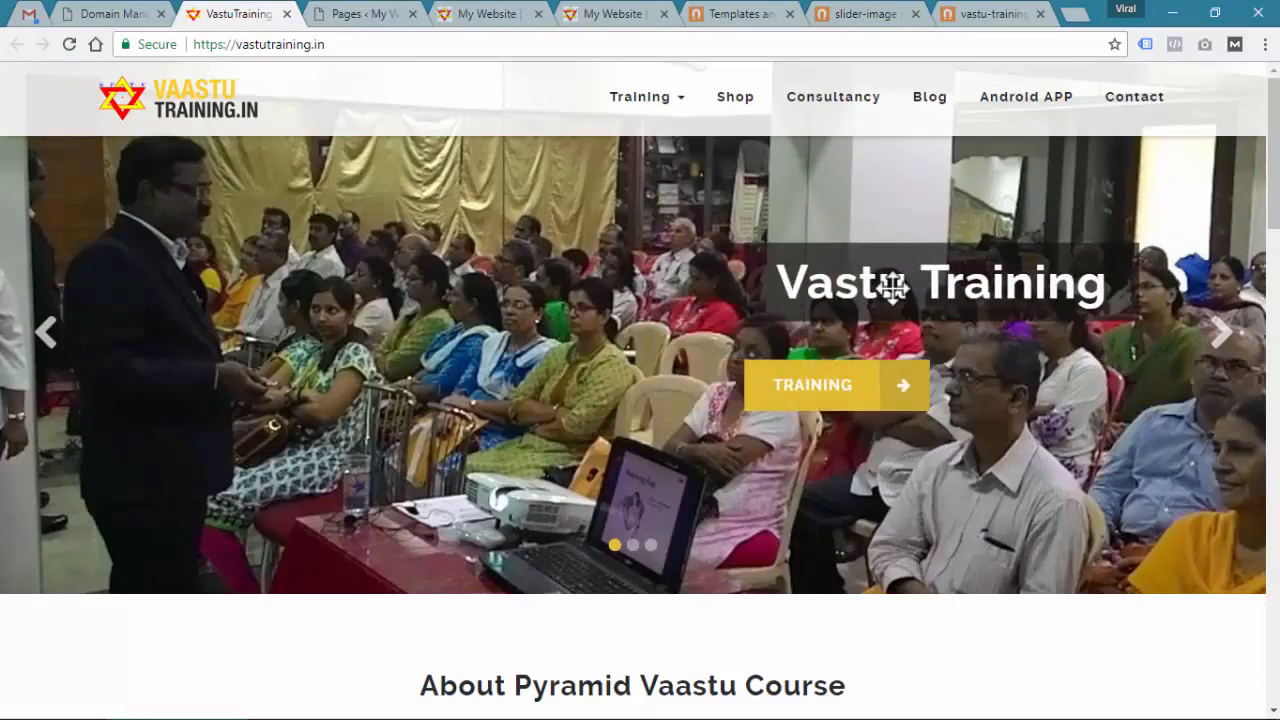
left_click(610, 12)
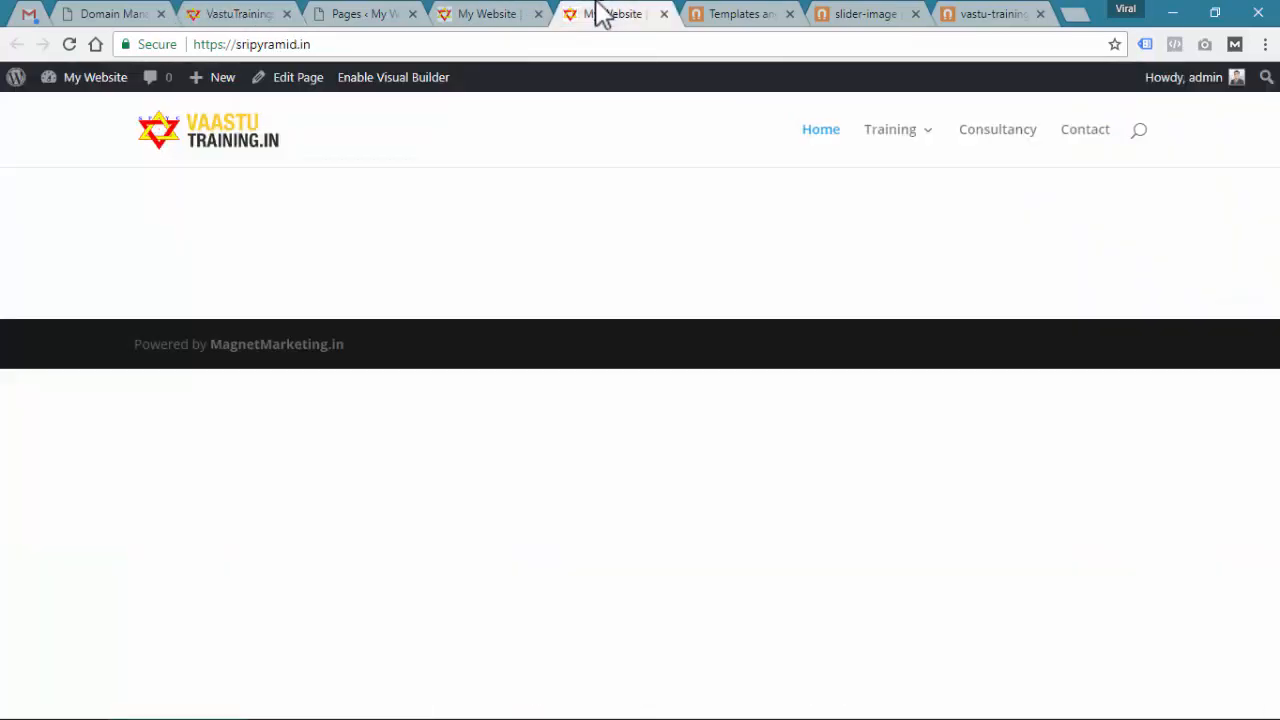
Retitle the first slide's headline 'Pyramid Vastu Training Course'
left_click(490, 14)
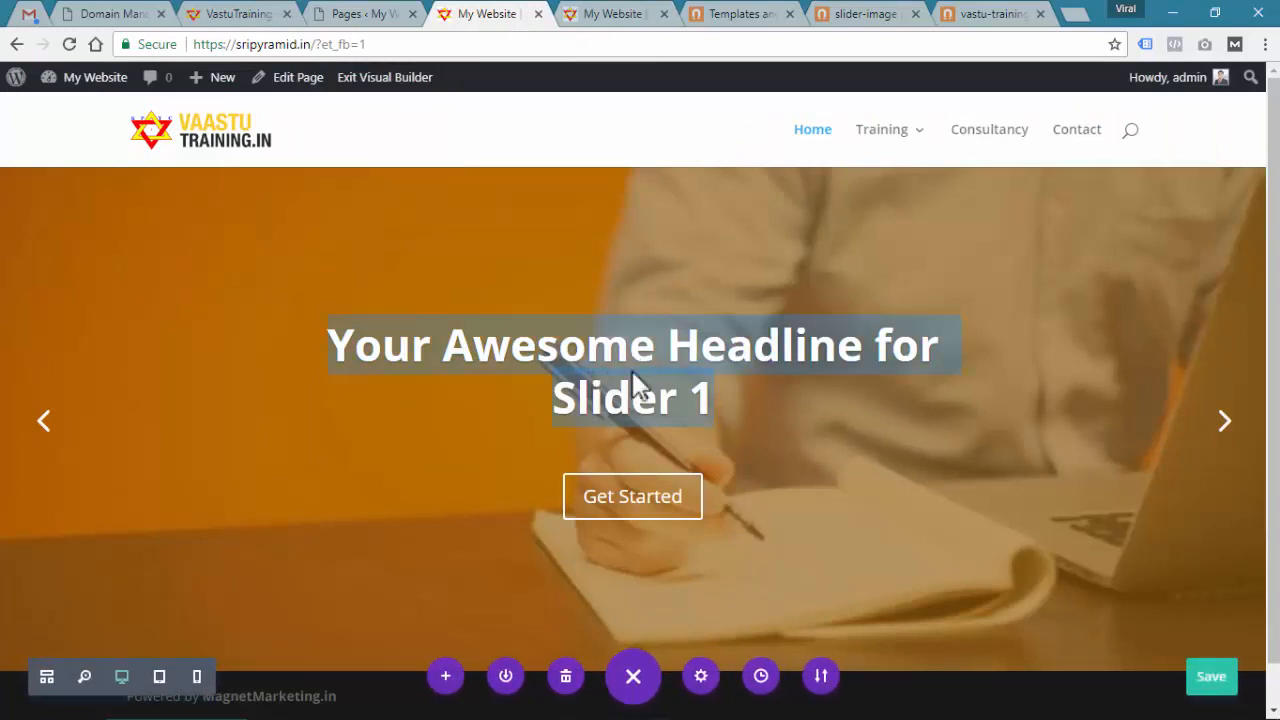
type("R")
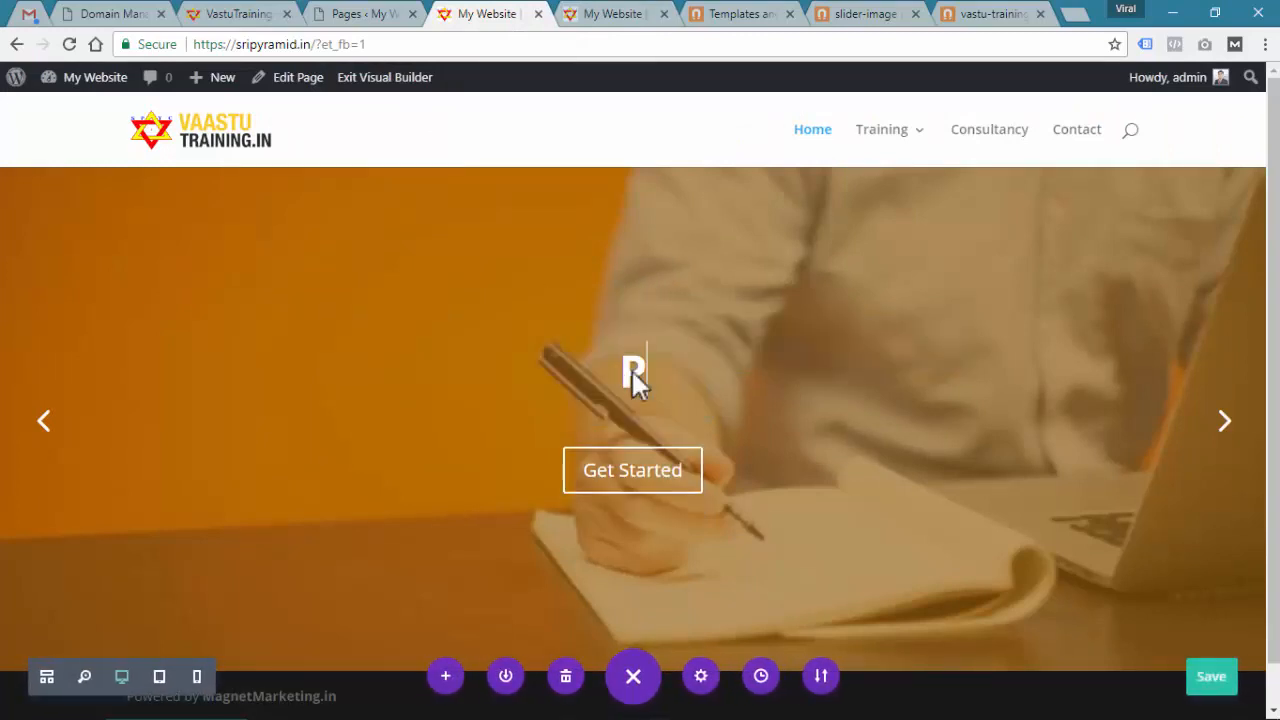
type("yramid Vast")
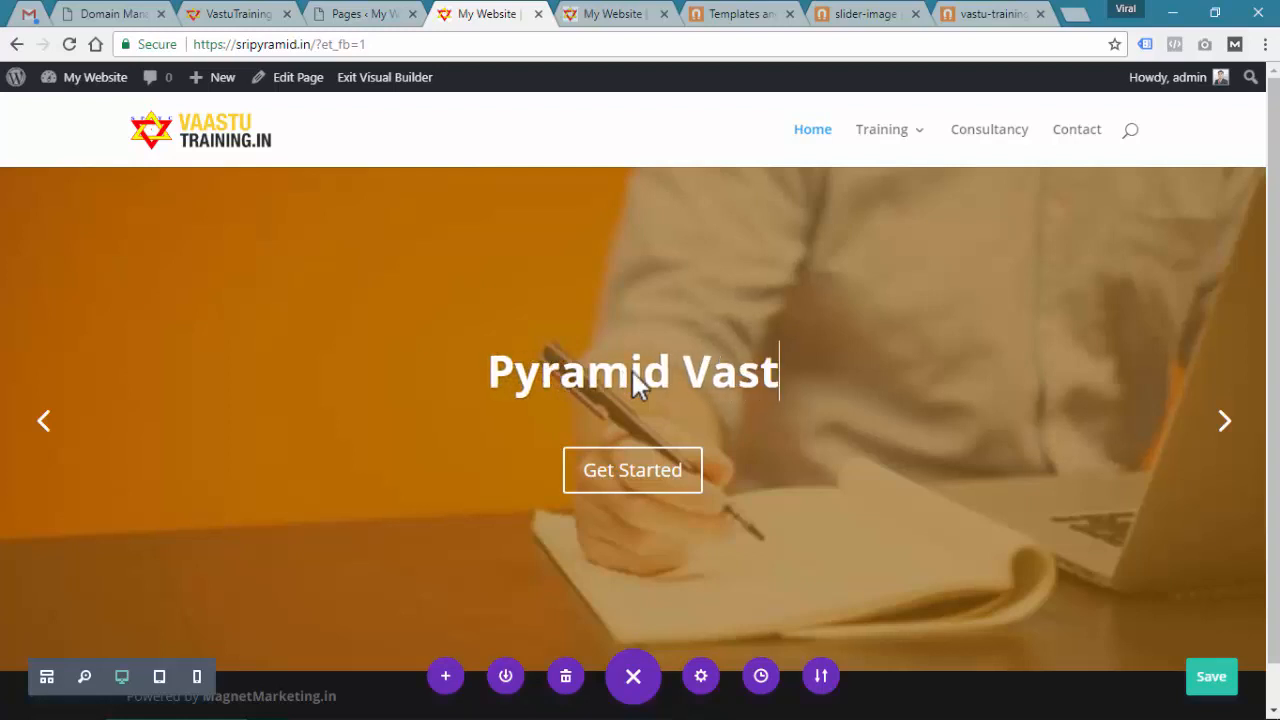
type("u Trainin gCo")
key("BackSpace")
key("BackSpace")
key("BackSpace")
key("BackSpace")
type("g COurse")
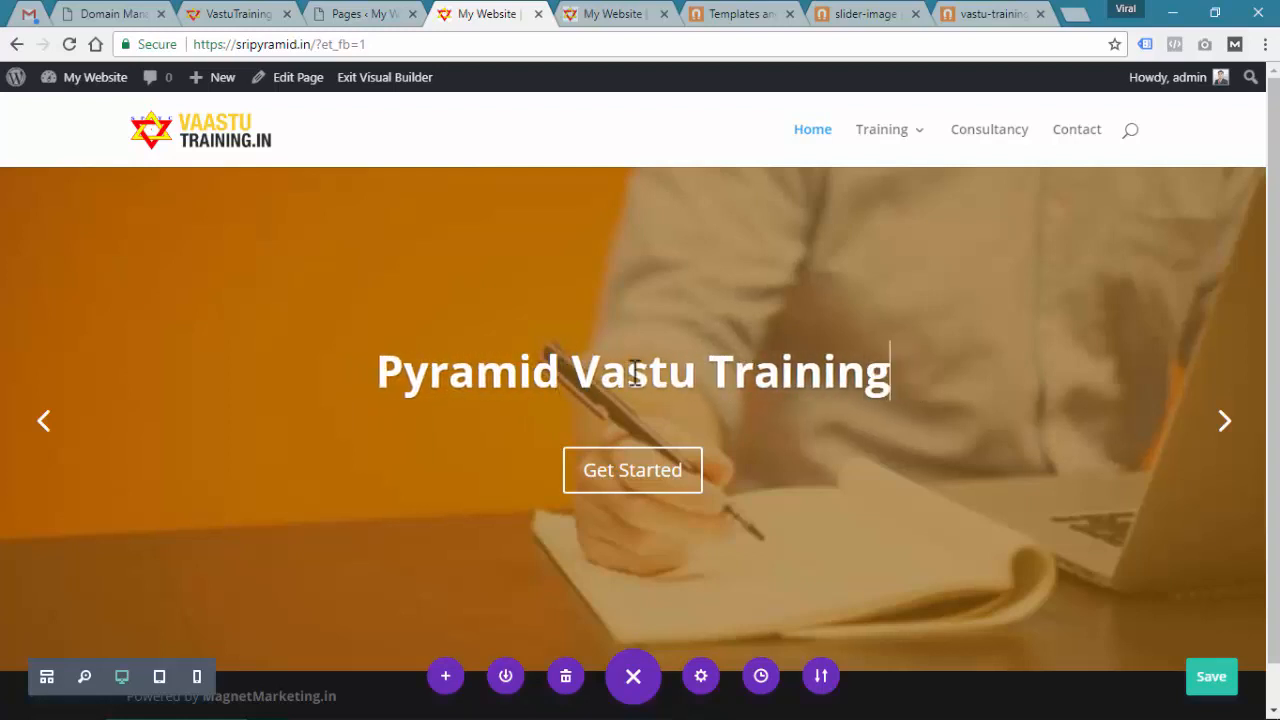
key("BackSpace")
key("BackSpace")
key("BackSpace")
key("BackSpace")
key("BackSpace")
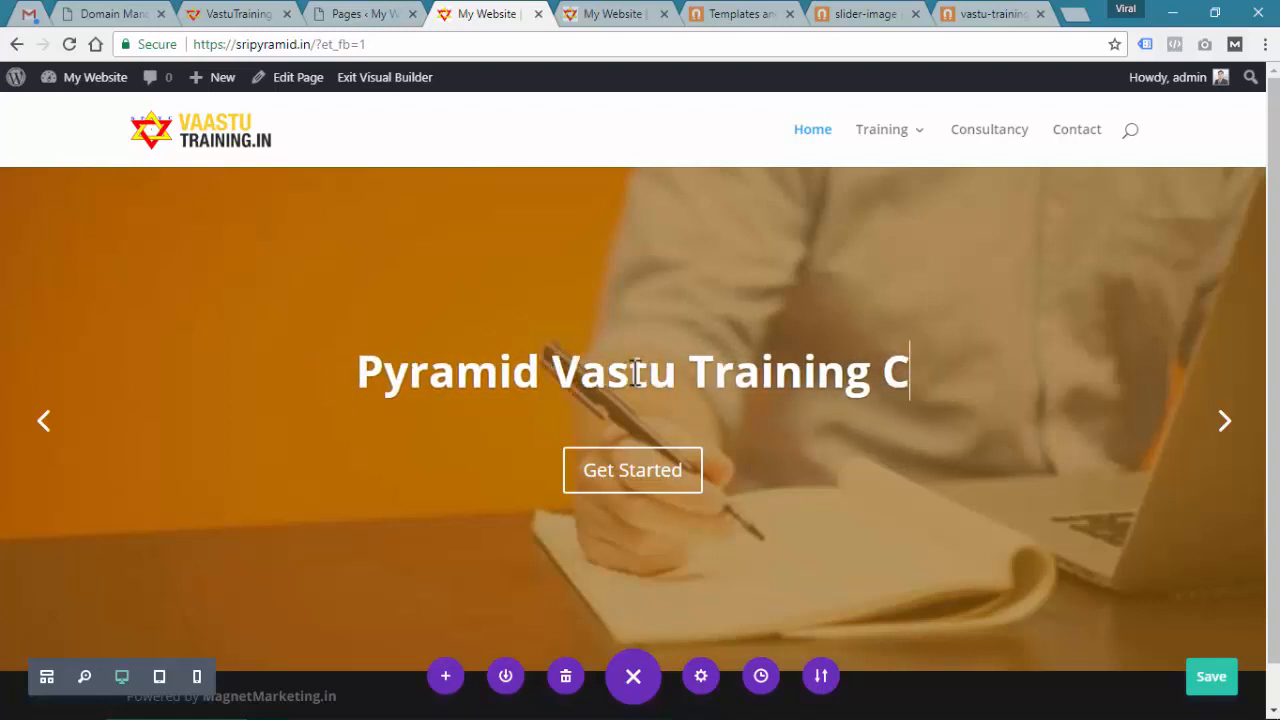
type("ourse")
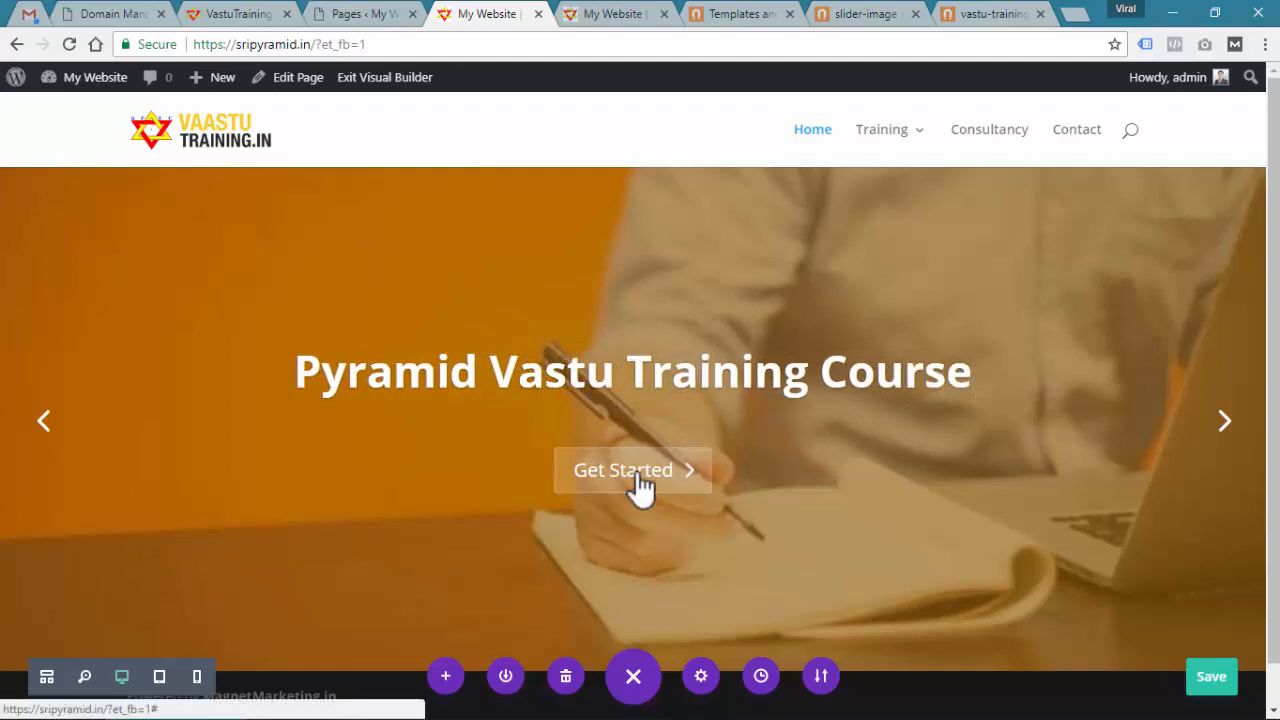
Retitle the second and third slides 'Pyramid Vastu Consultancy' and 'Shop for Pyramid'
left_click(1226, 432)
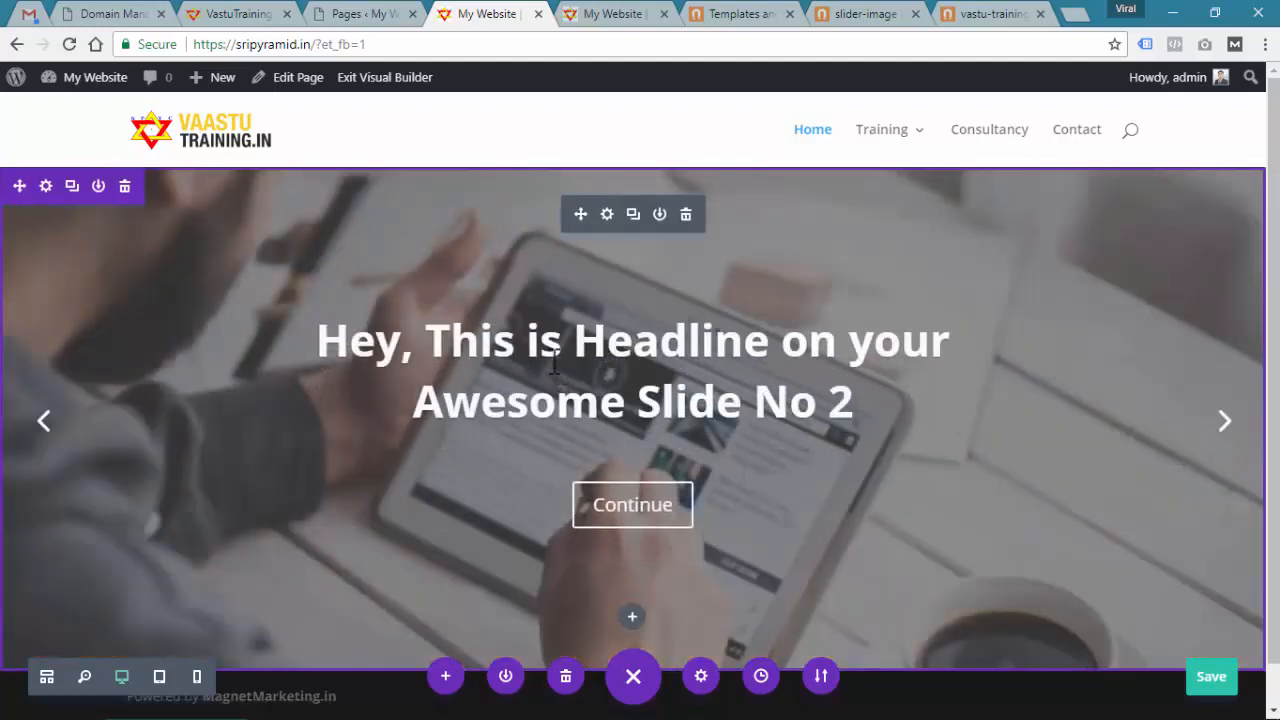
triple_click(540, 360)
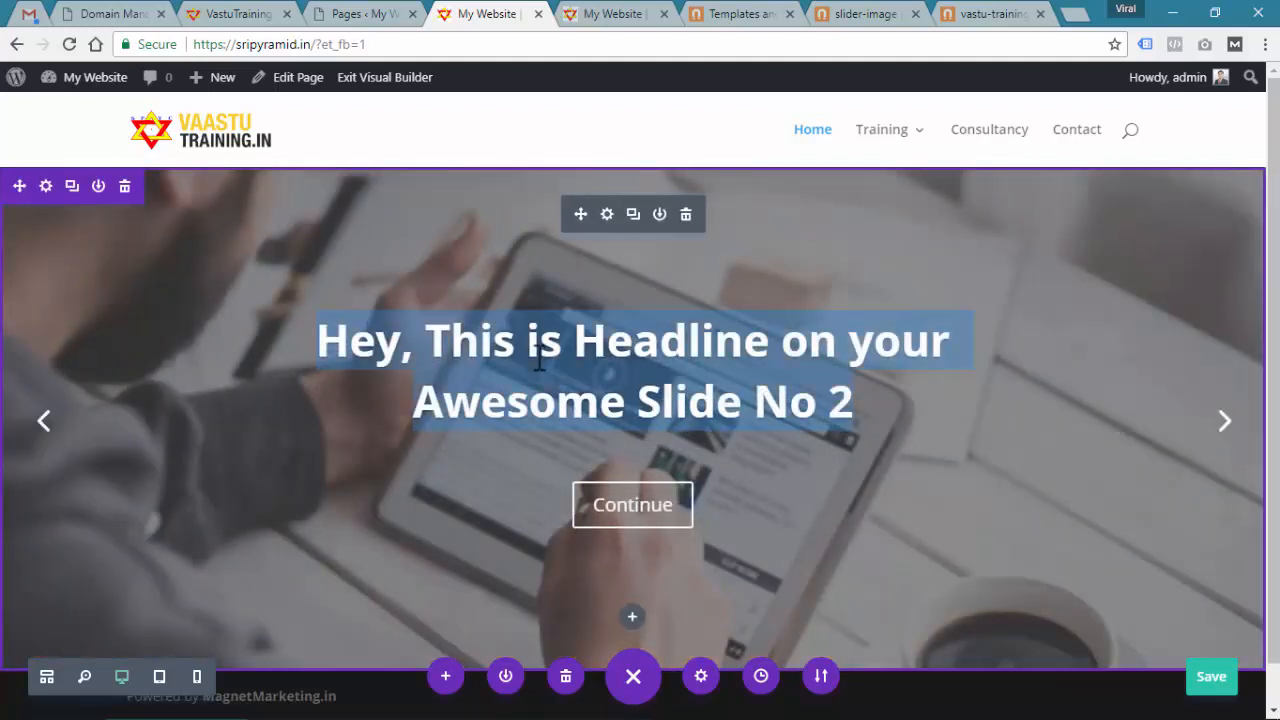
type("Pyramid Va")
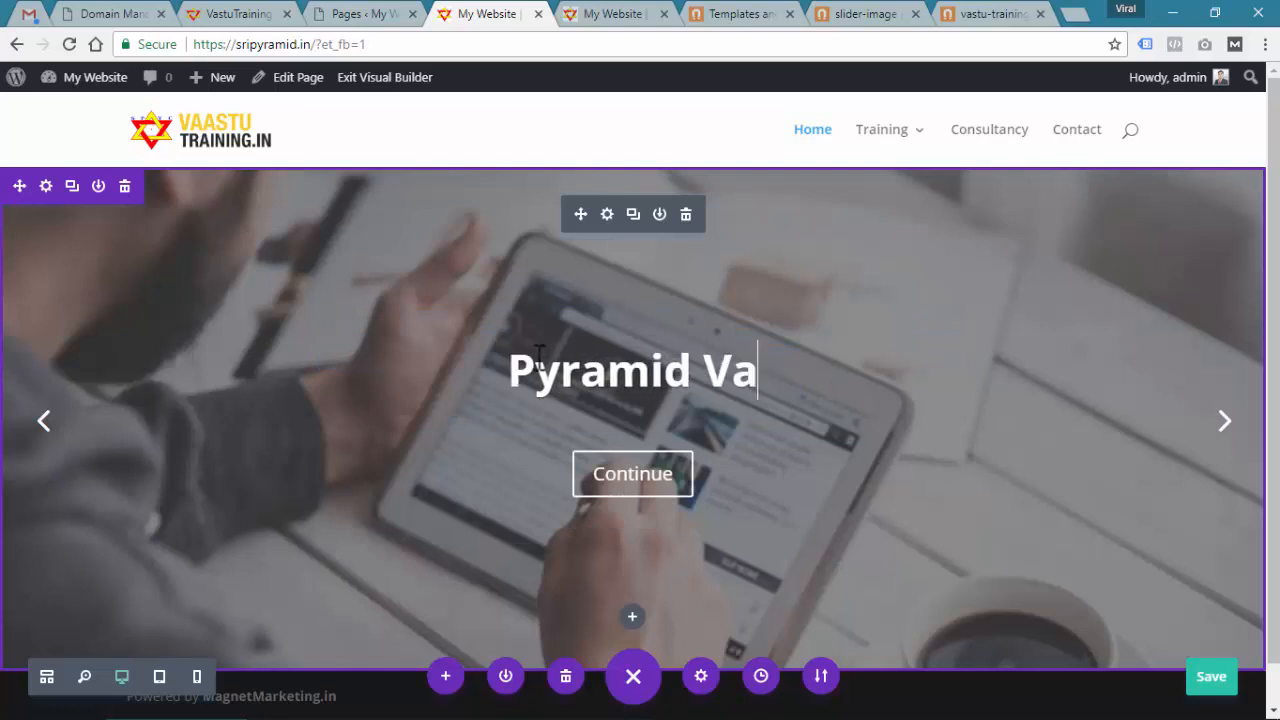
type("stu Consultancy")
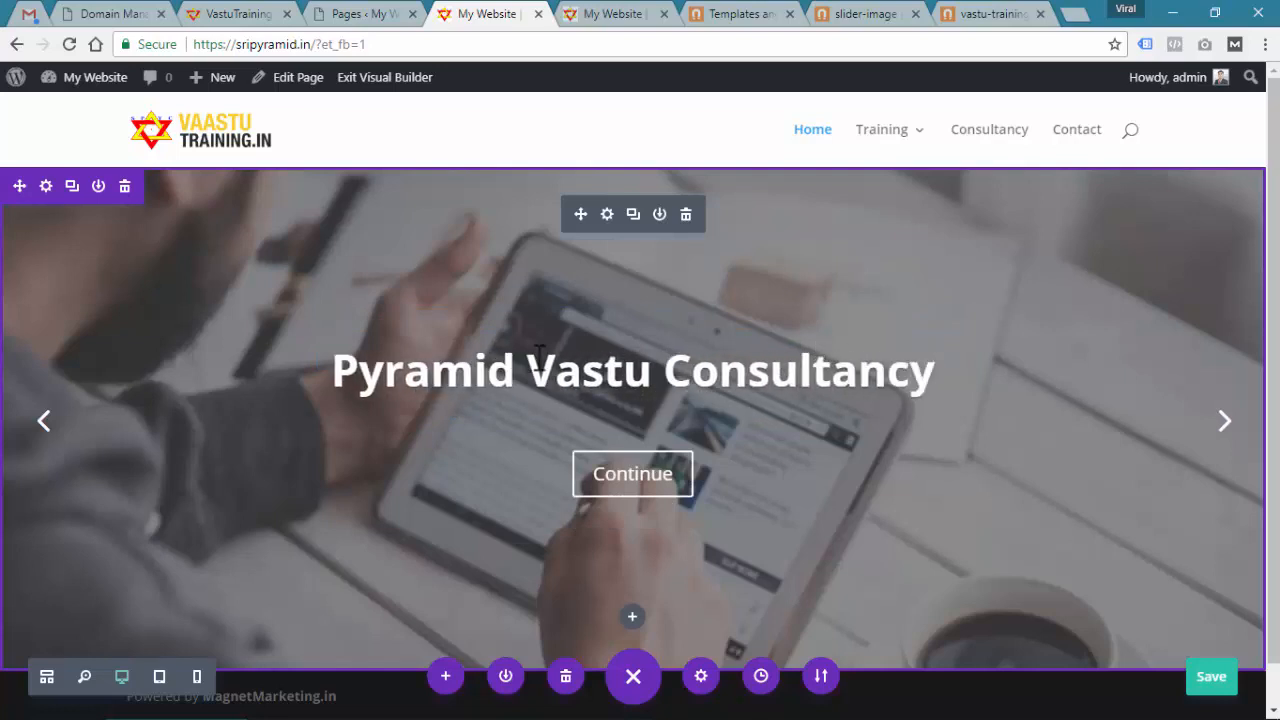
left_click(1226, 428)
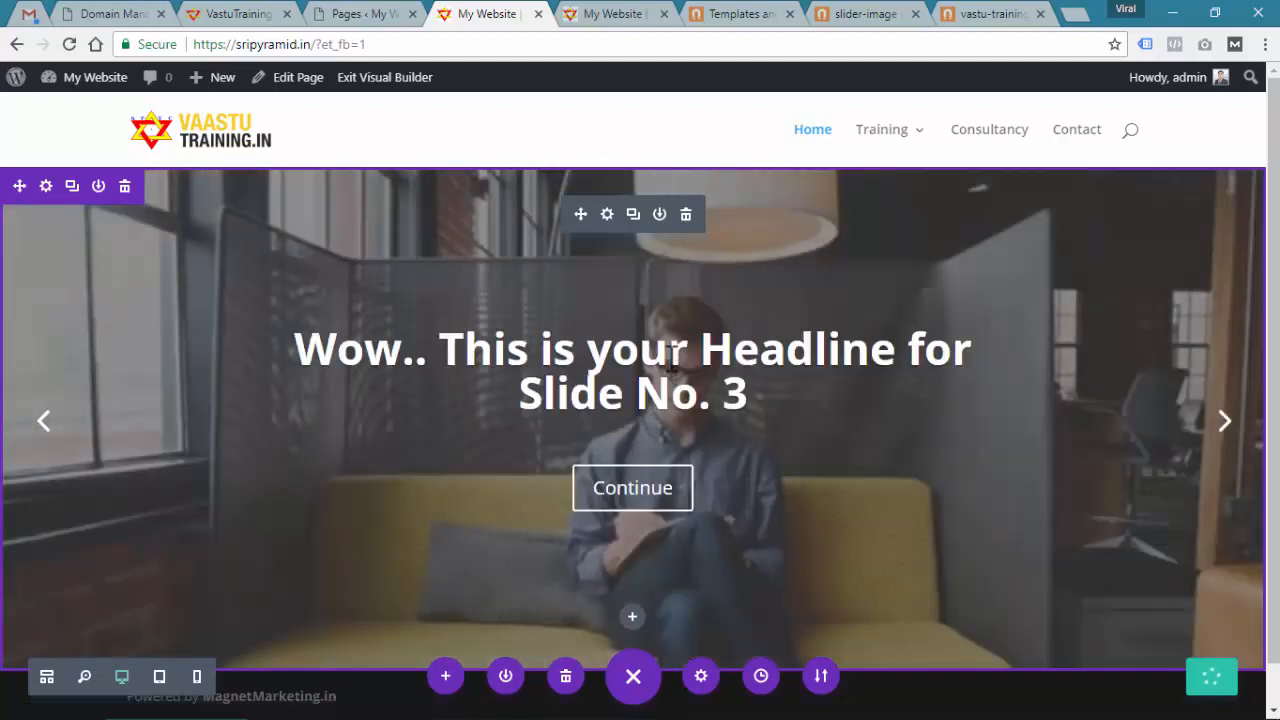
triple_click(671, 358)
type("S")
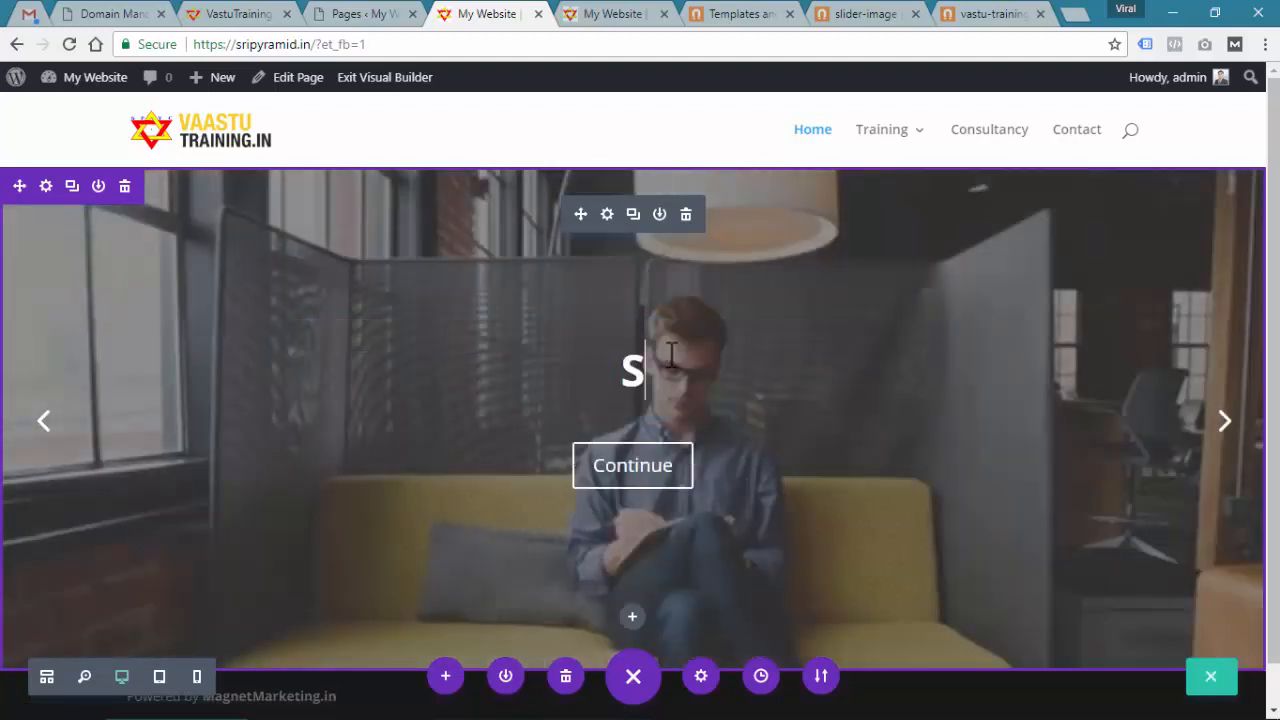
type("hop for Pyramid")
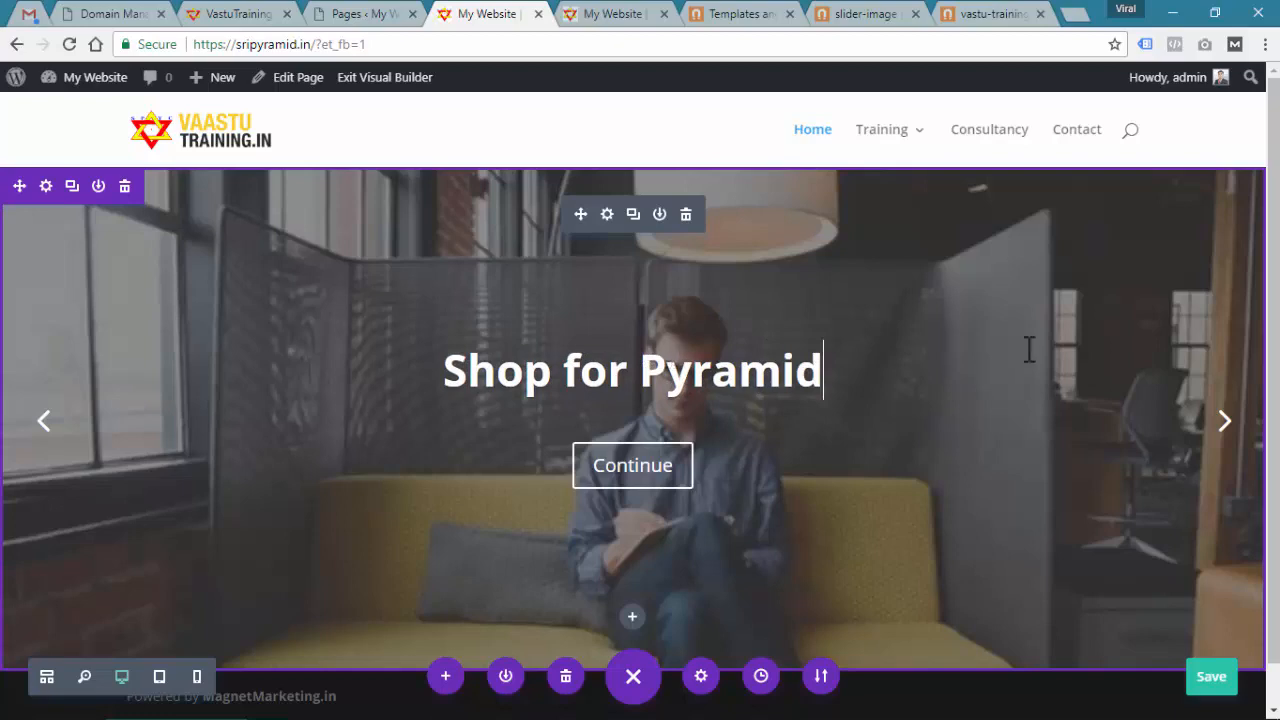
left_click(1224, 428)
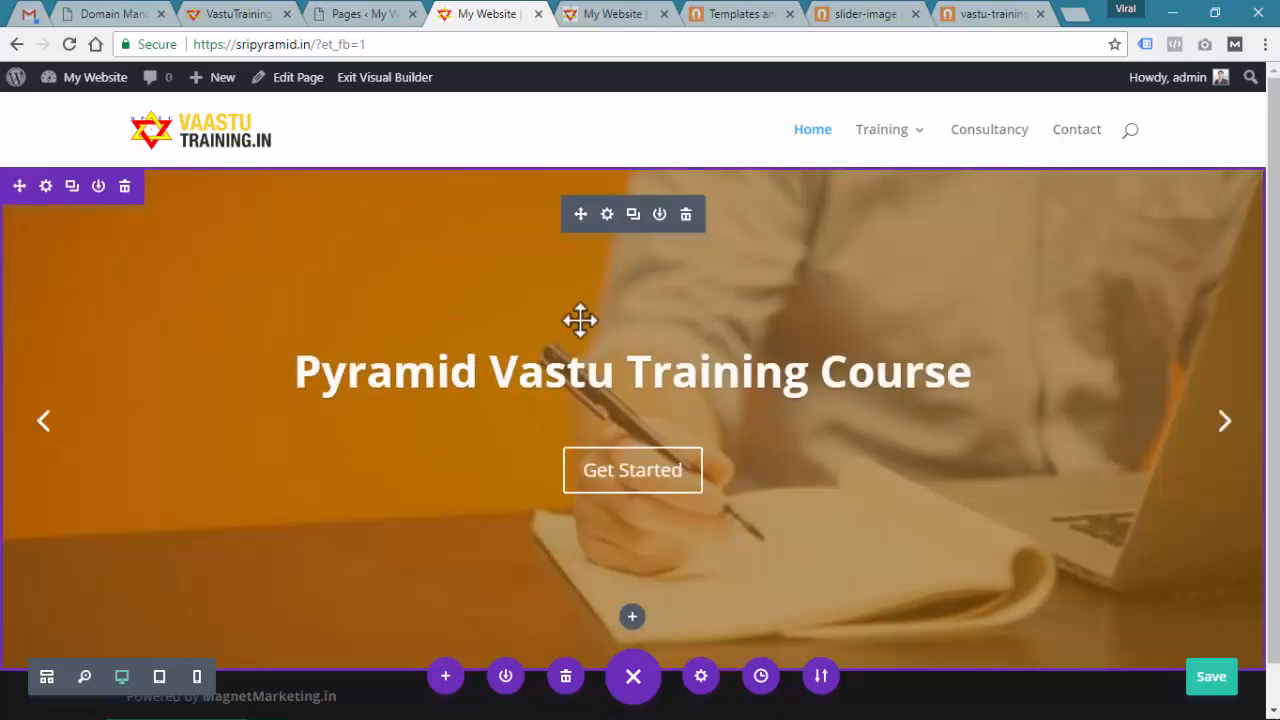
left_click(608, 216)
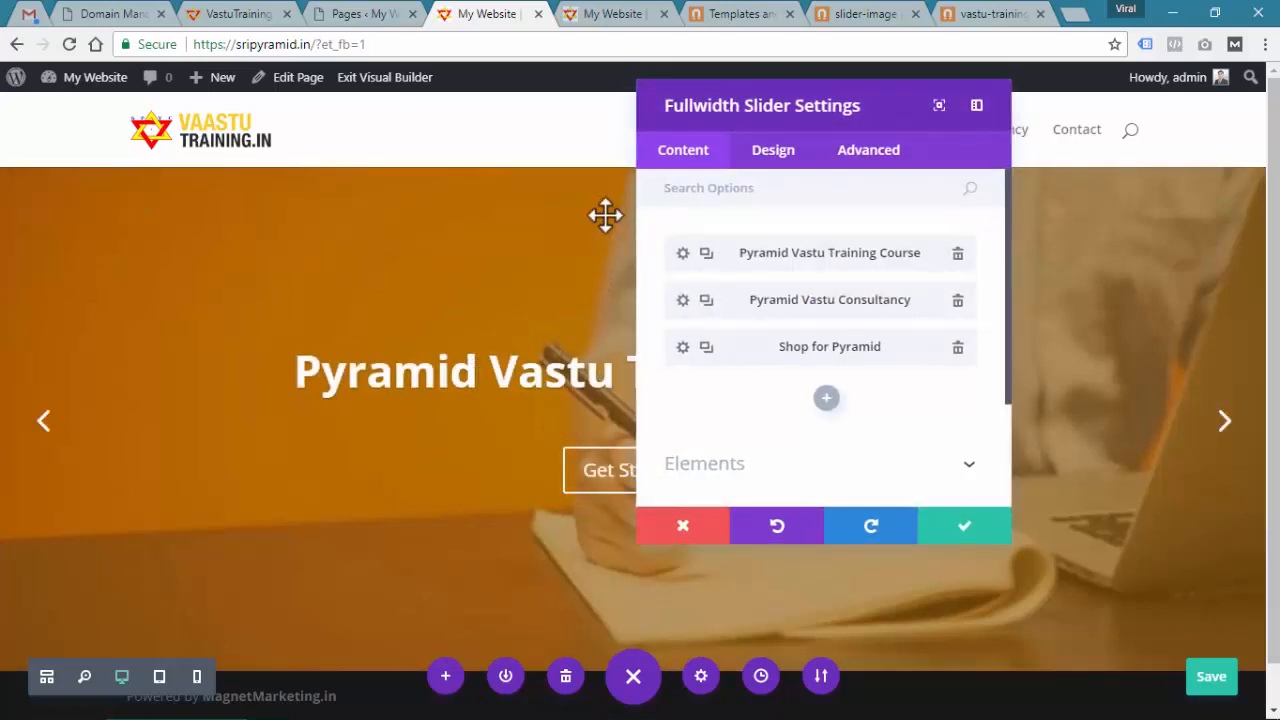
Open the first slide's settings and expand Link to reach its Button URL field
left_click(1225, 425)
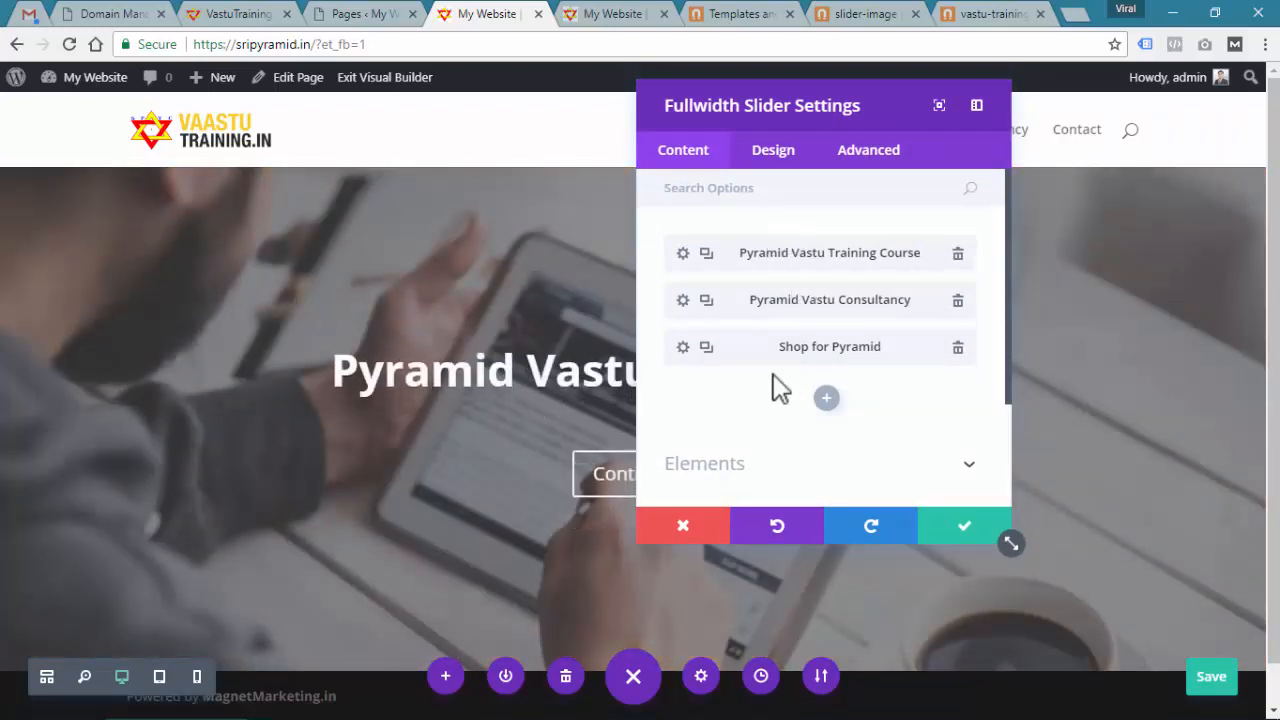
left_click(682, 253)
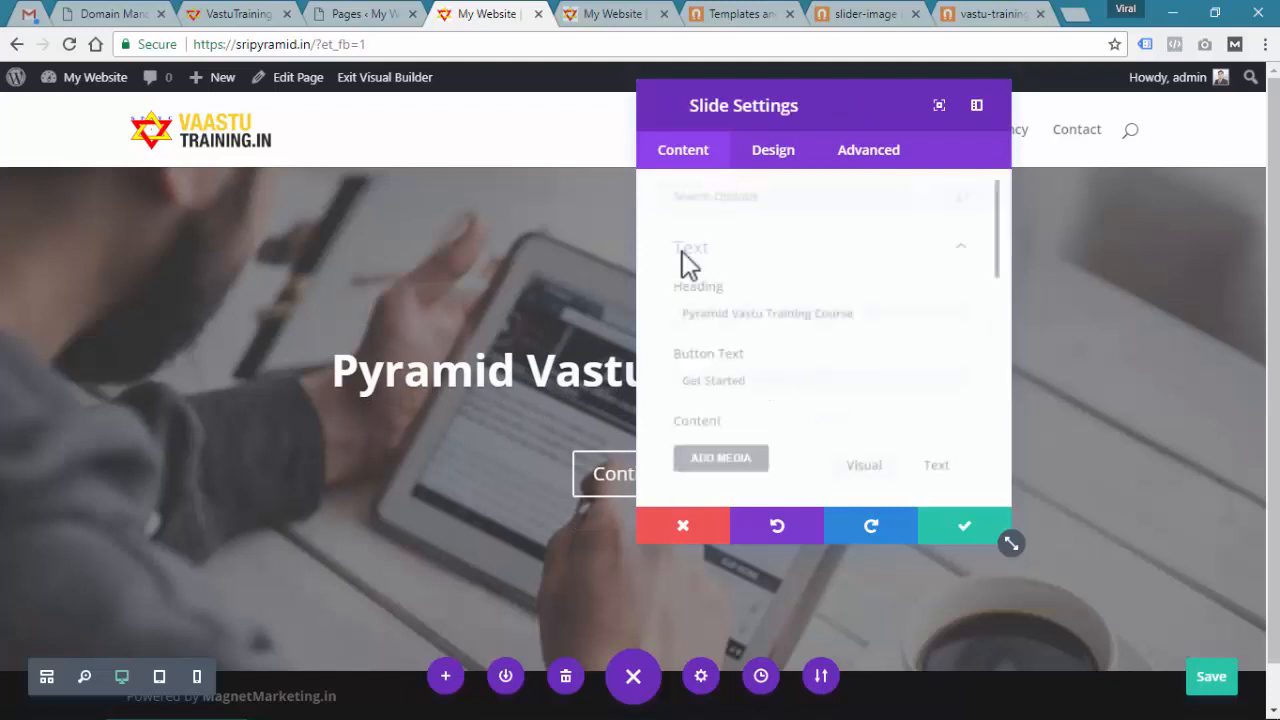
left_click_drag(870, 312, 672, 313)
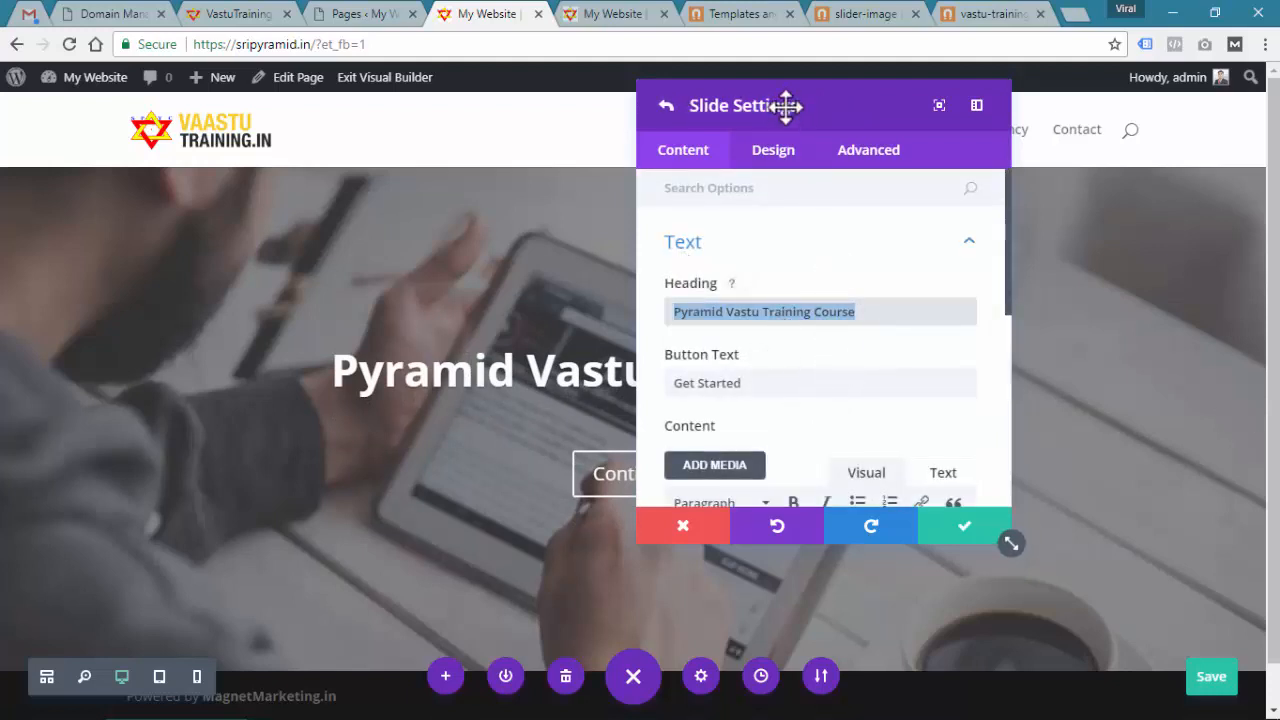
left_click_drag(783, 106, 970, 89)
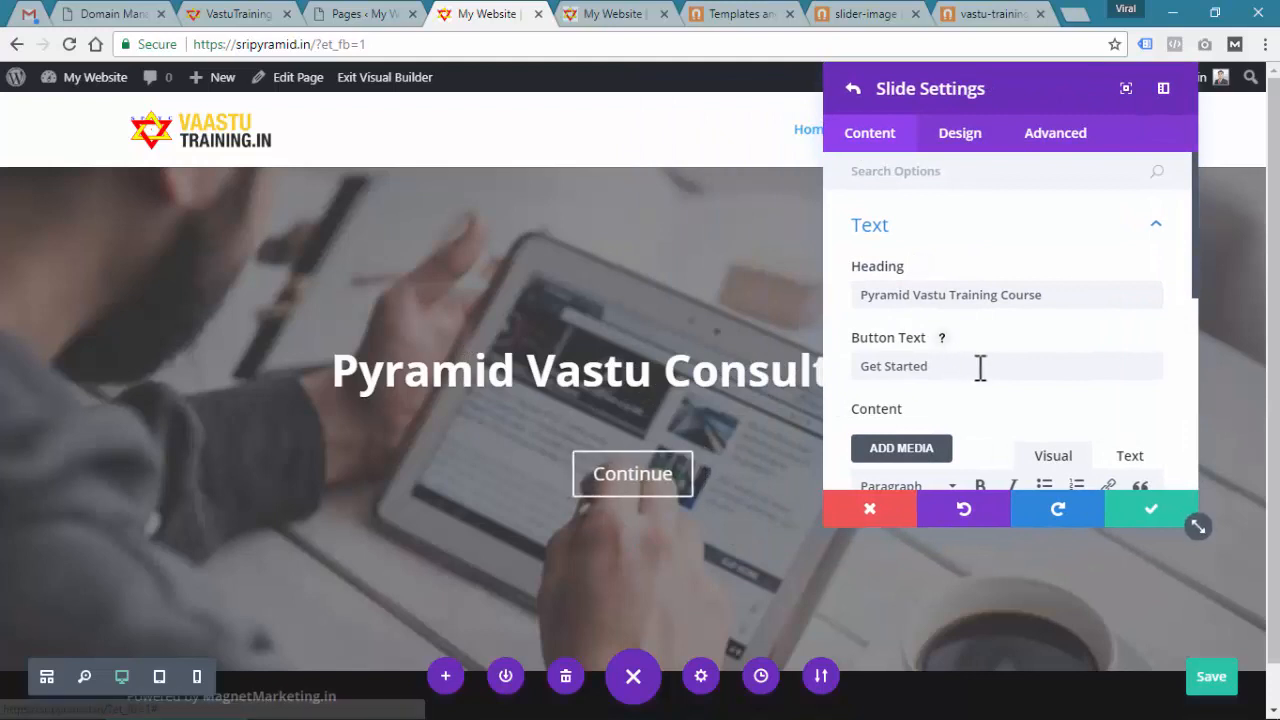
scroll(977, 366, "down", 2)
scroll(994, 355, "down", 3)
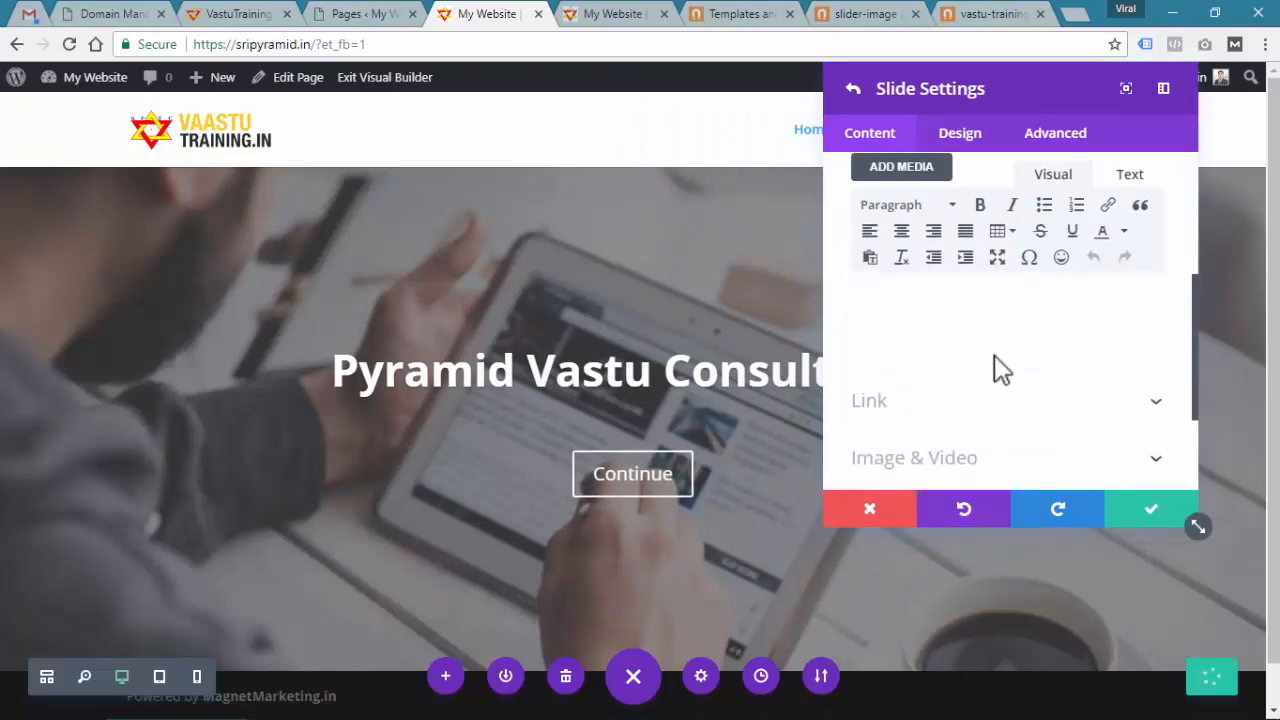
left_click(914, 310)
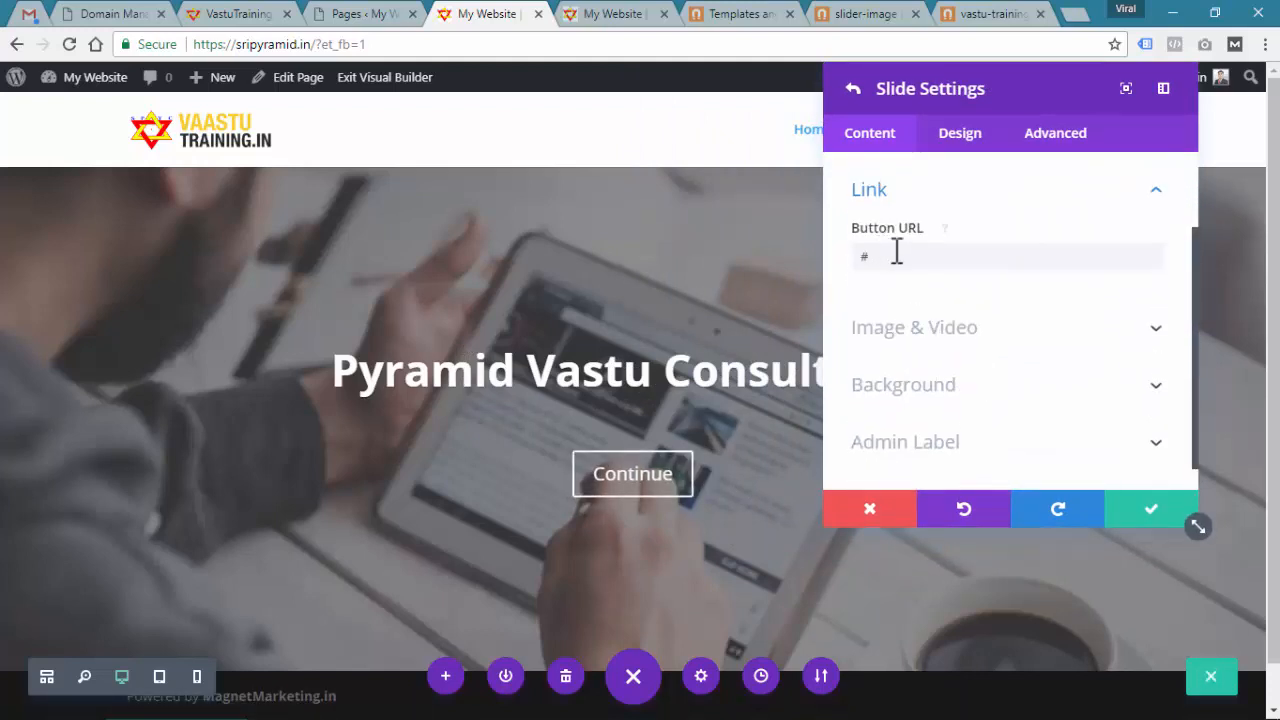
left_click(894, 255)
left_click(605, 14)
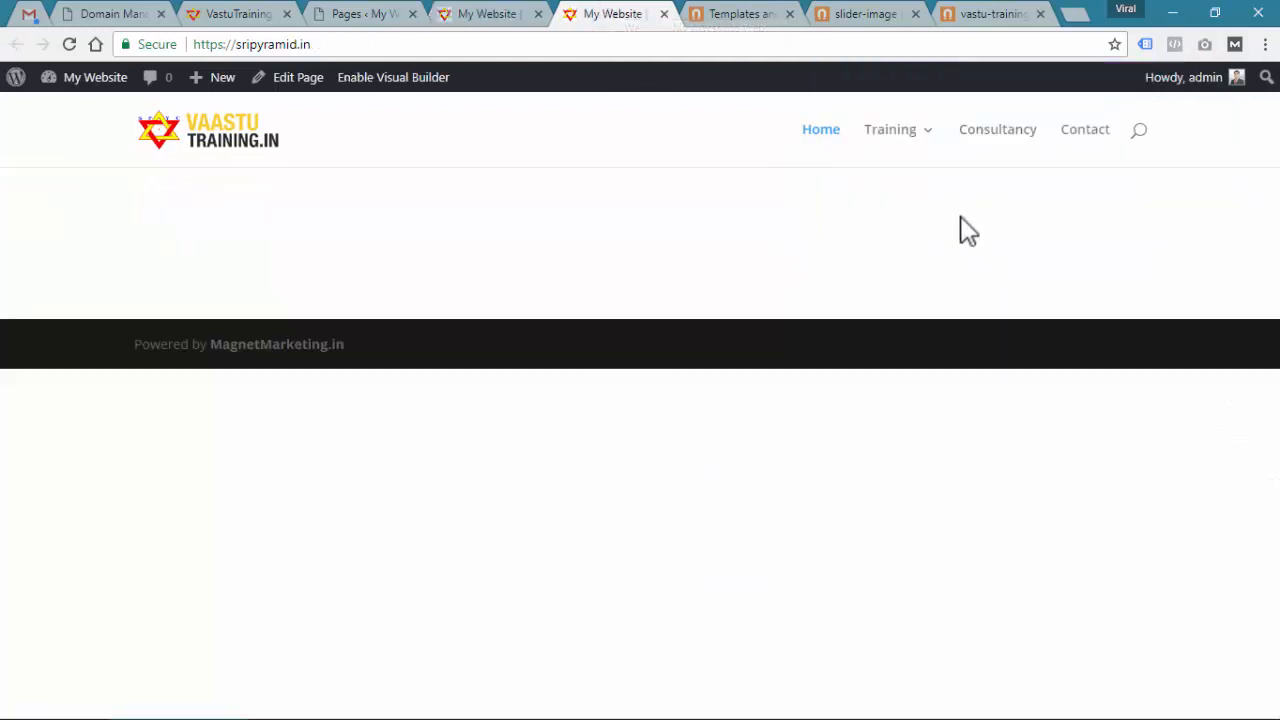
Copy the Basic Training page address (sripyramid.in/basic-training/) and select the slide's Button URL
mouse_move(913, 128)
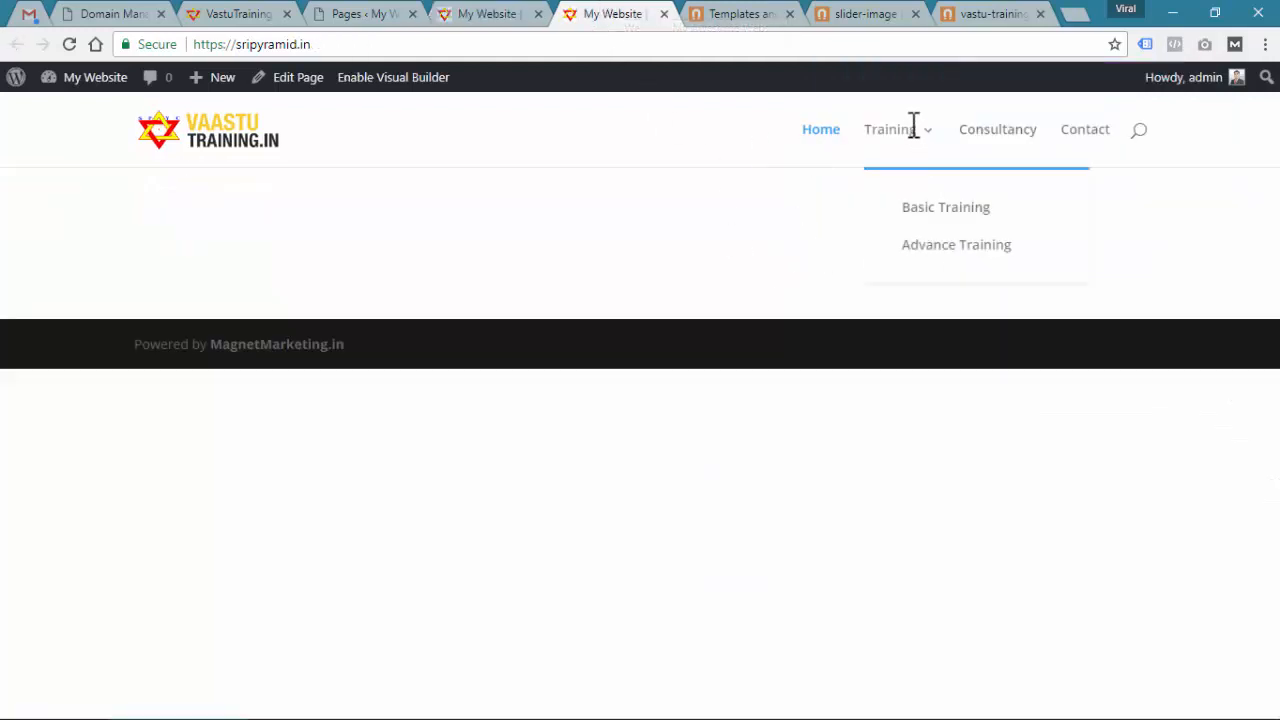
right_click(922, 210)
left_click(931, 218)
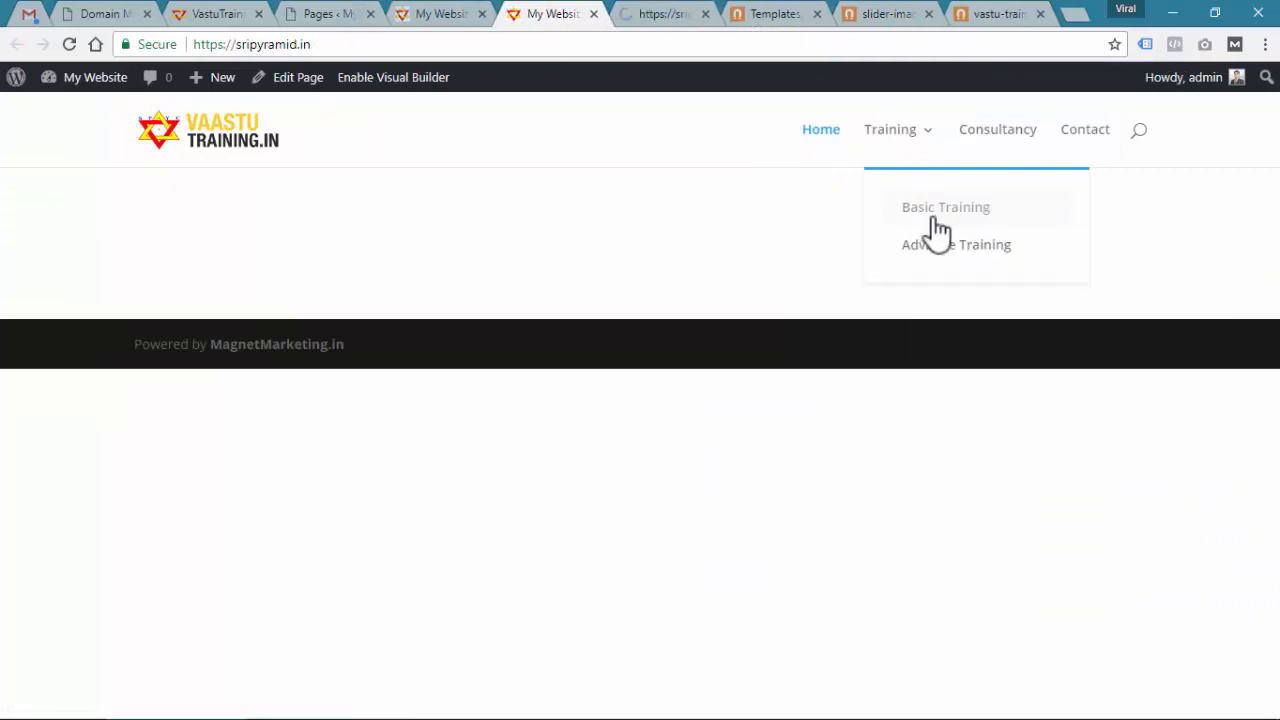
left_click(665, 16)
left_click(393, 46)
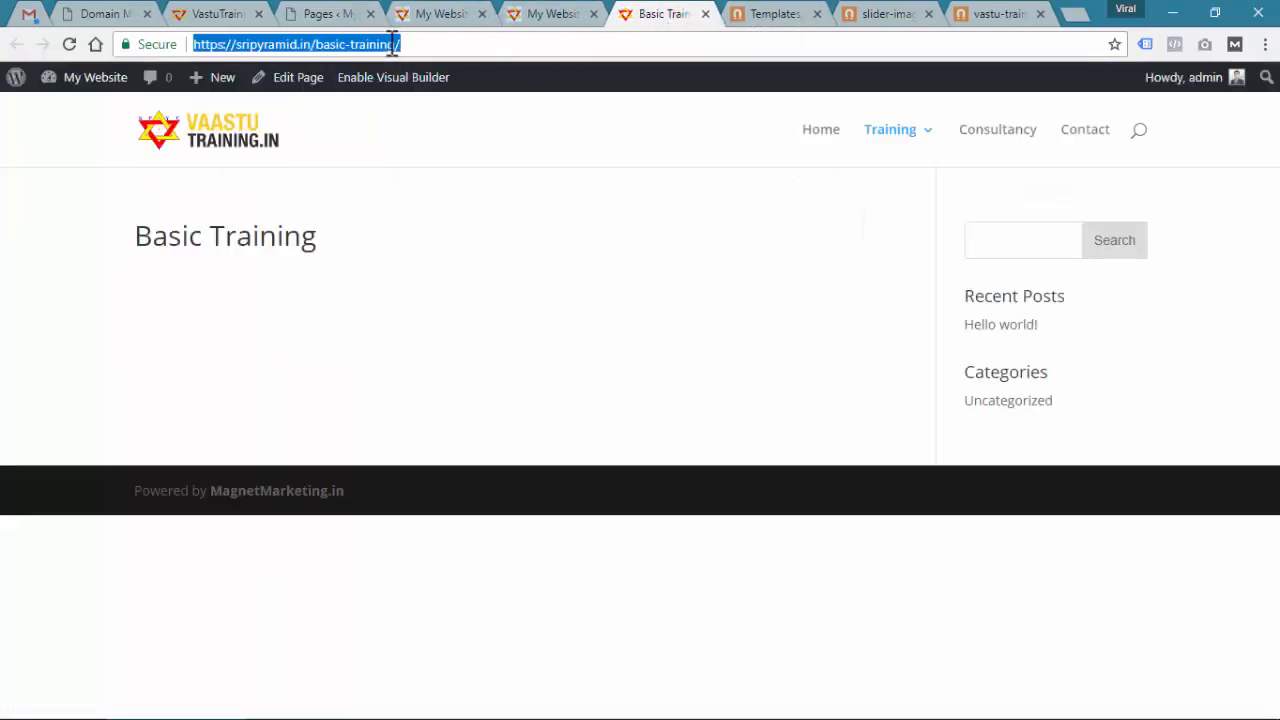
key("ctrl+c")
left_click(447, 14)
left_click(923, 262)
key("ctrl+a")
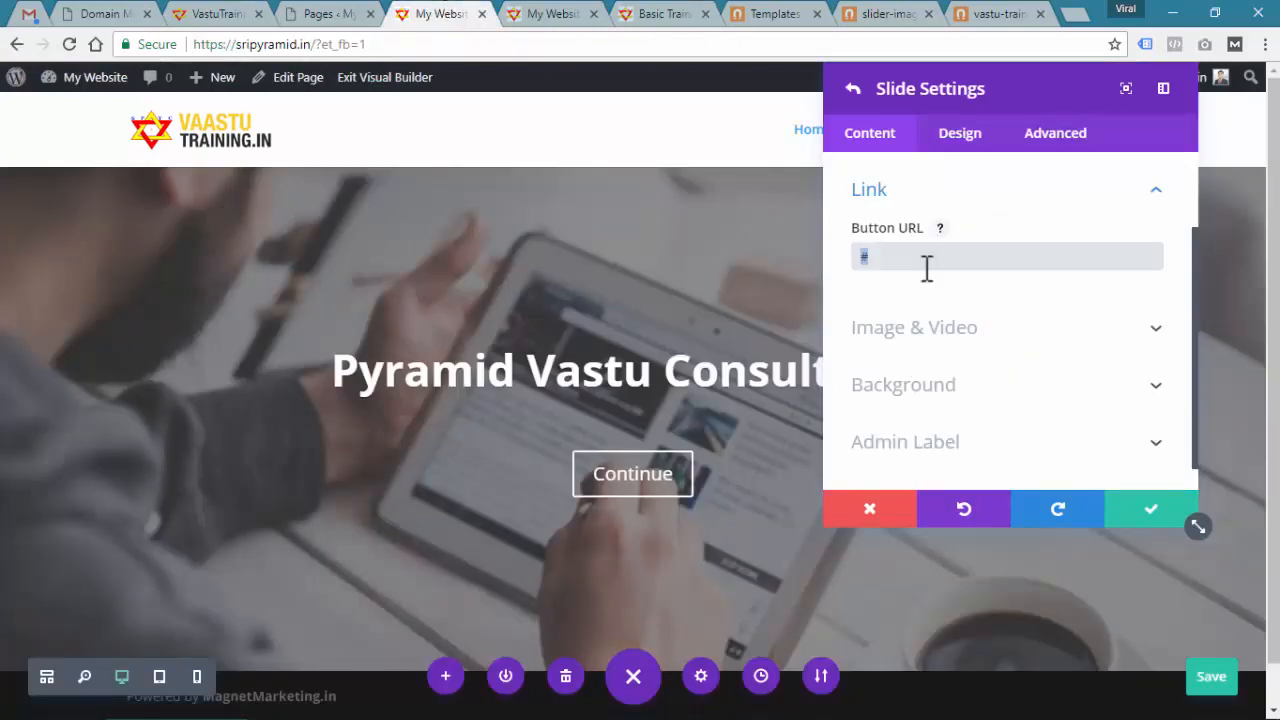
Link the first slide's button to the Basic Training URL, relabel it Basic Training, and save
key("ctrl+v")
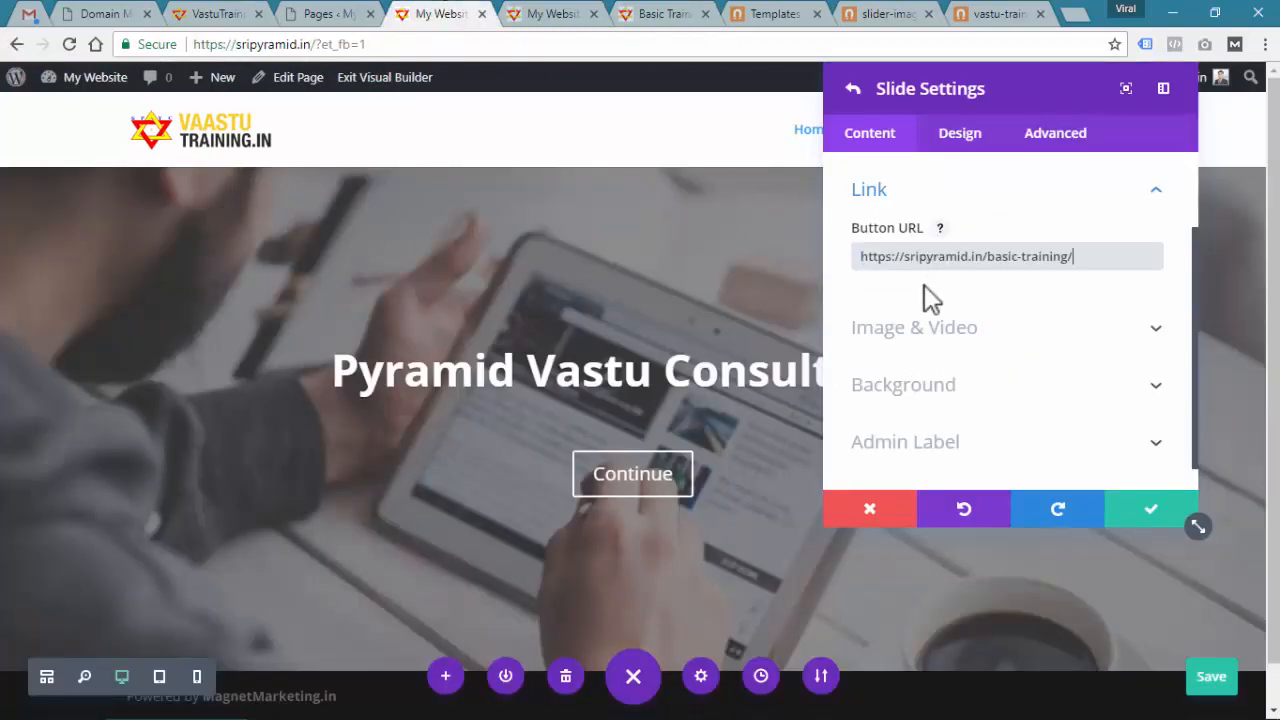
scroll(928, 298, "up", 1)
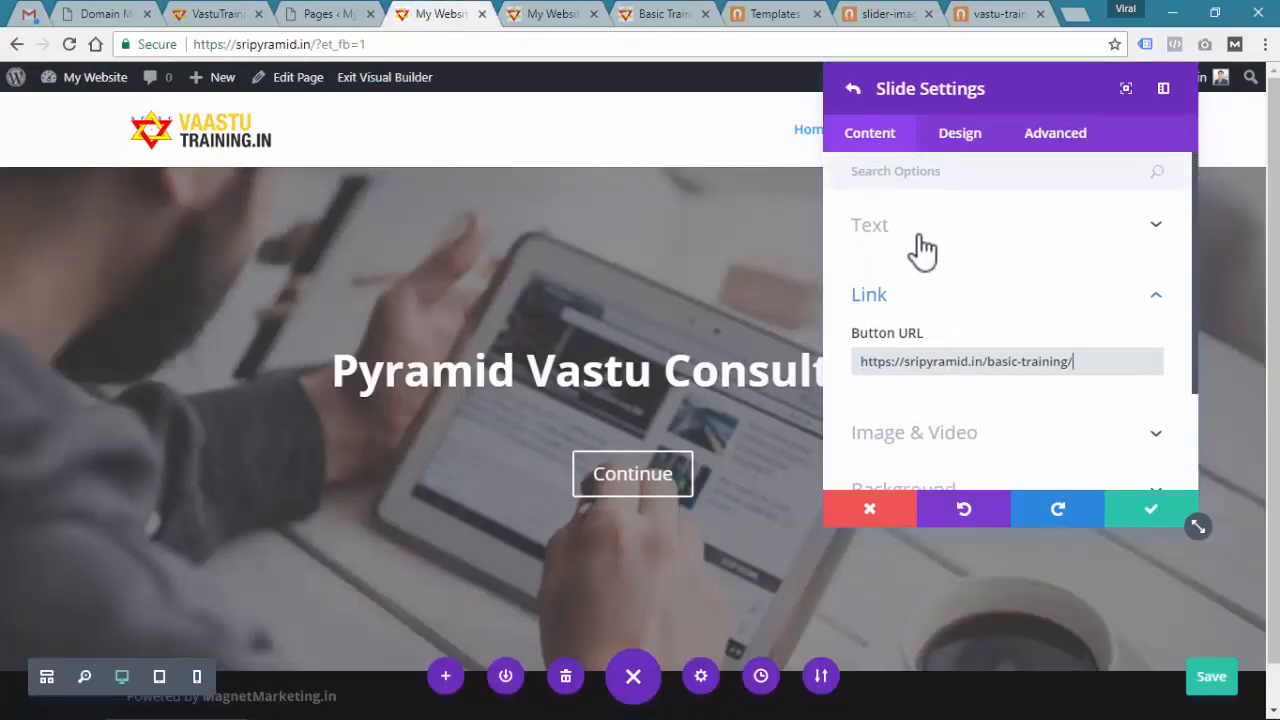
left_click(921, 247)
triple_click(890, 274)
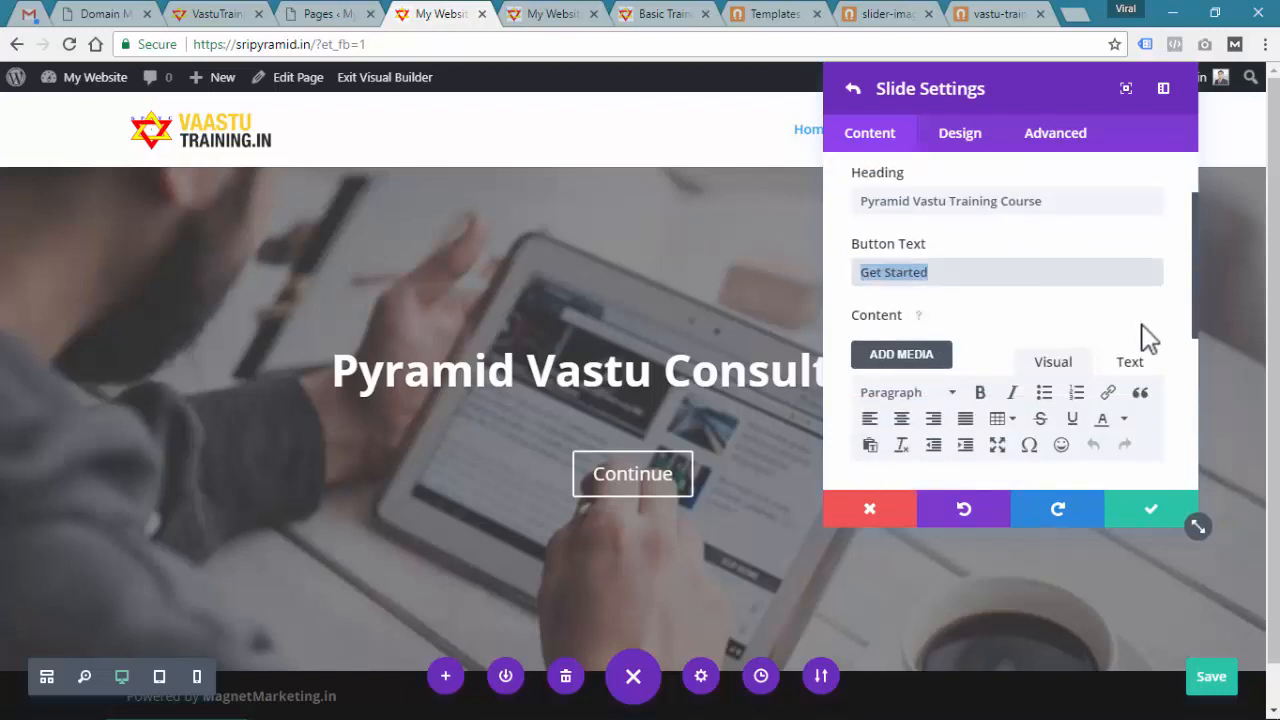
type("Basic Training")
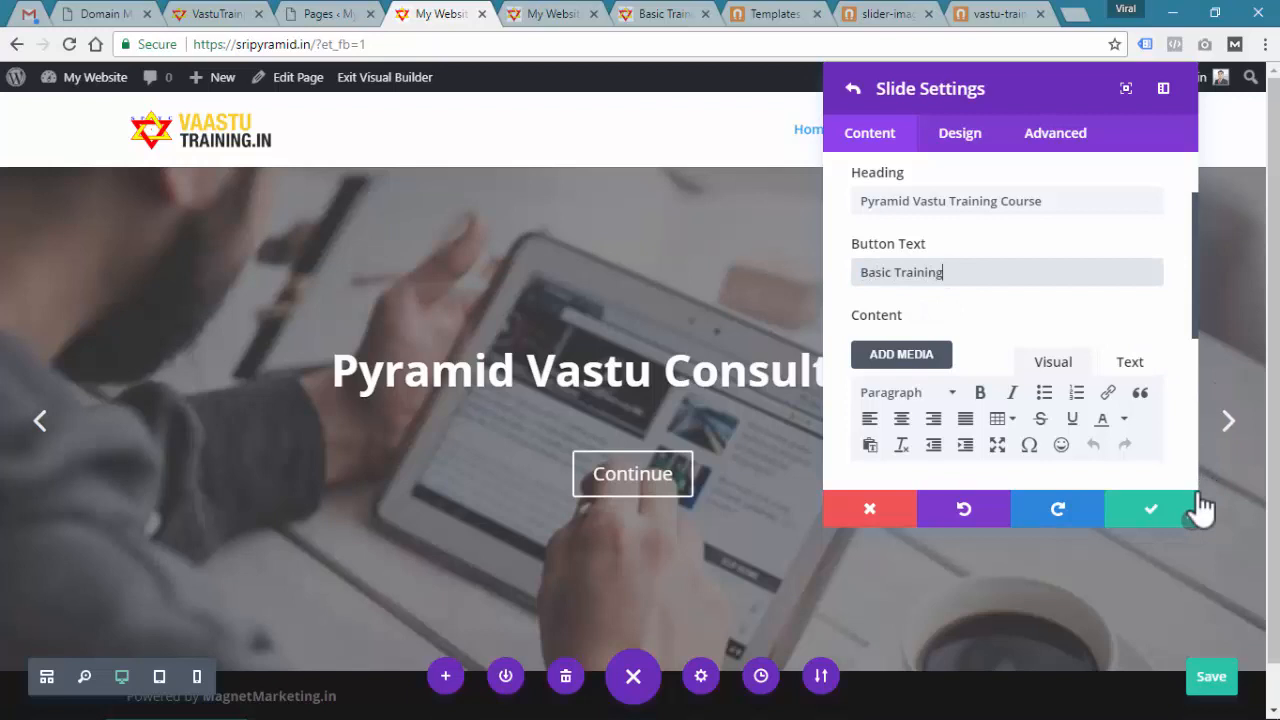
left_click(1163, 511)
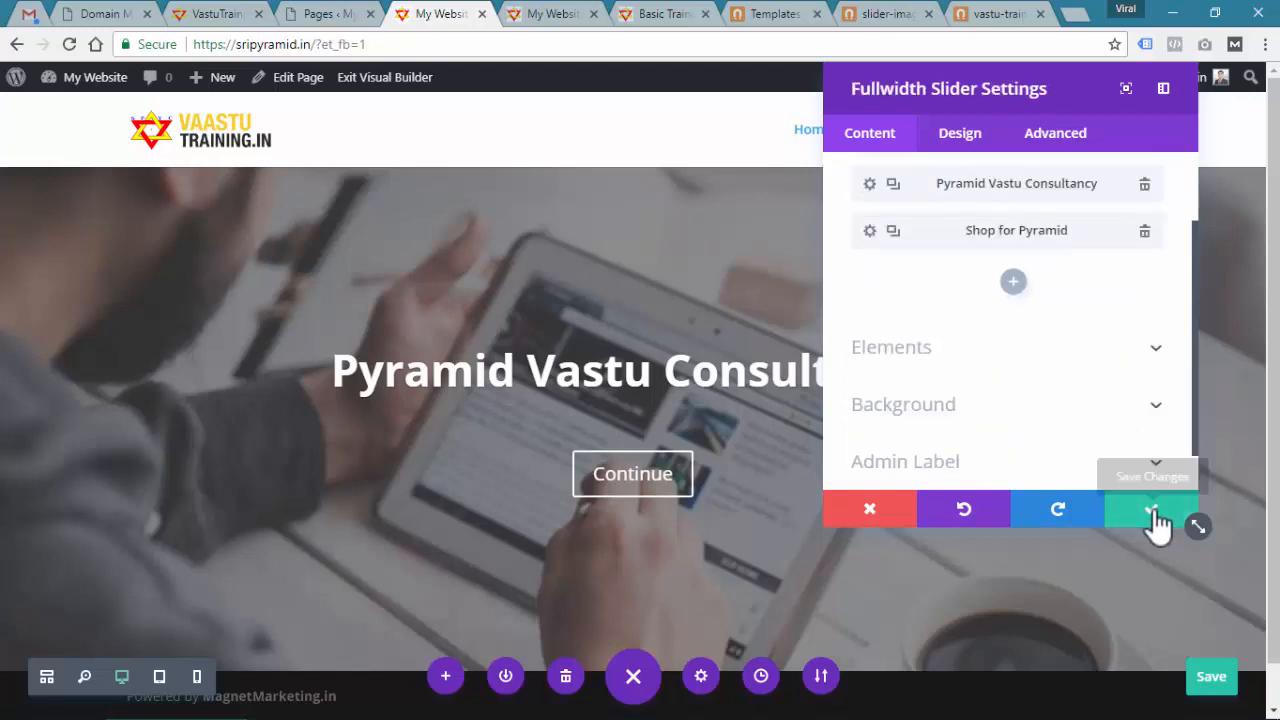
left_click(1163, 512)
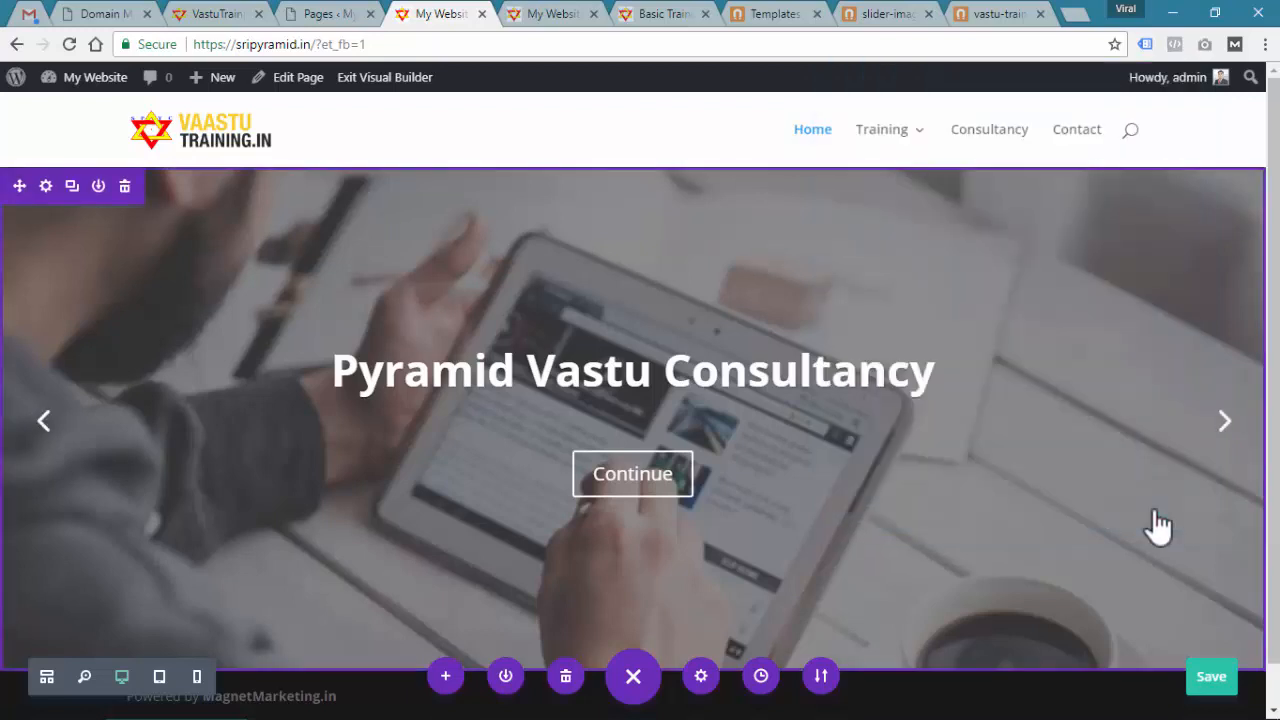
left_click(1228, 430)
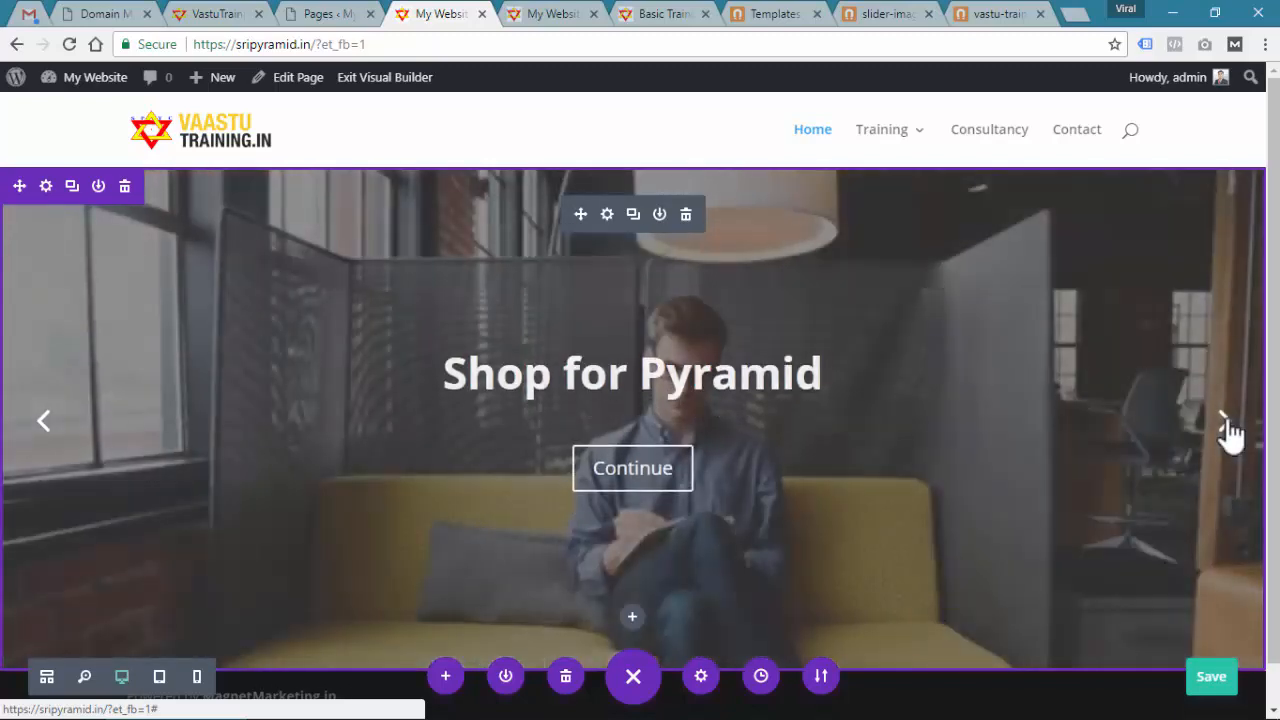
Open the Pyramid Vastu Consultancy slide's settings and replace its Continue button text with 'Expert Advise'
left_click(1228, 430)
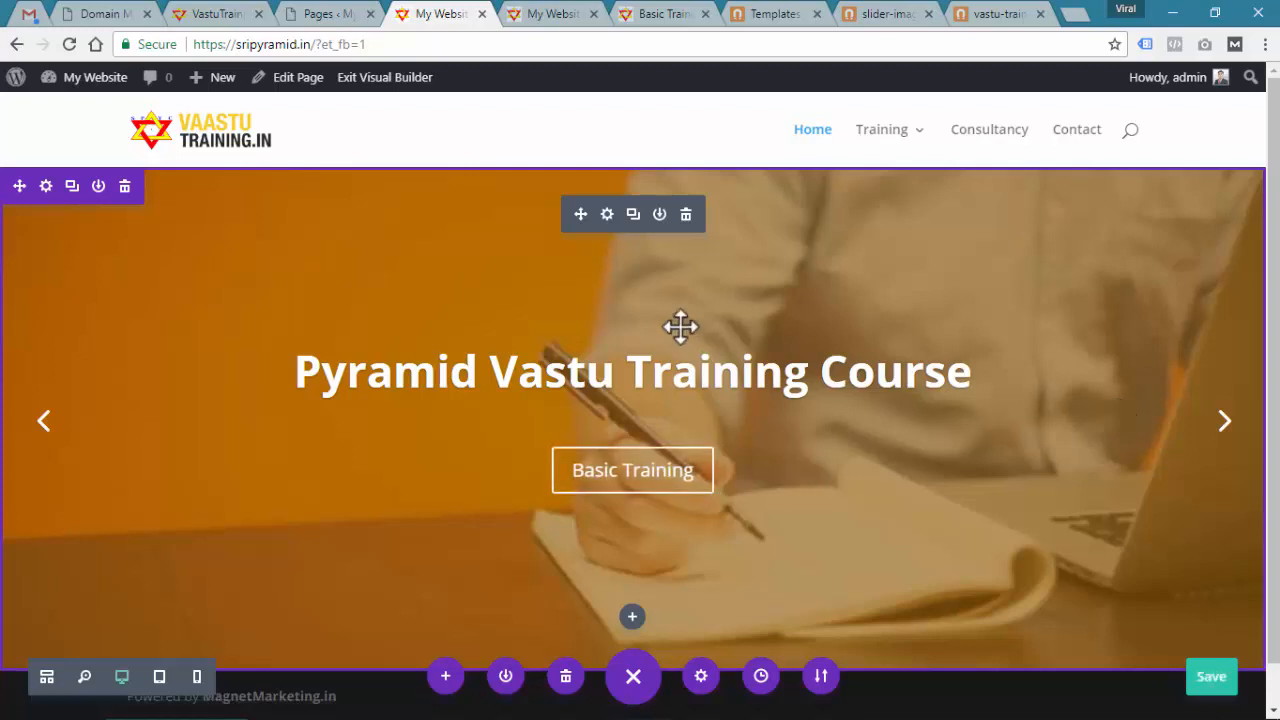
left_click(607, 214)
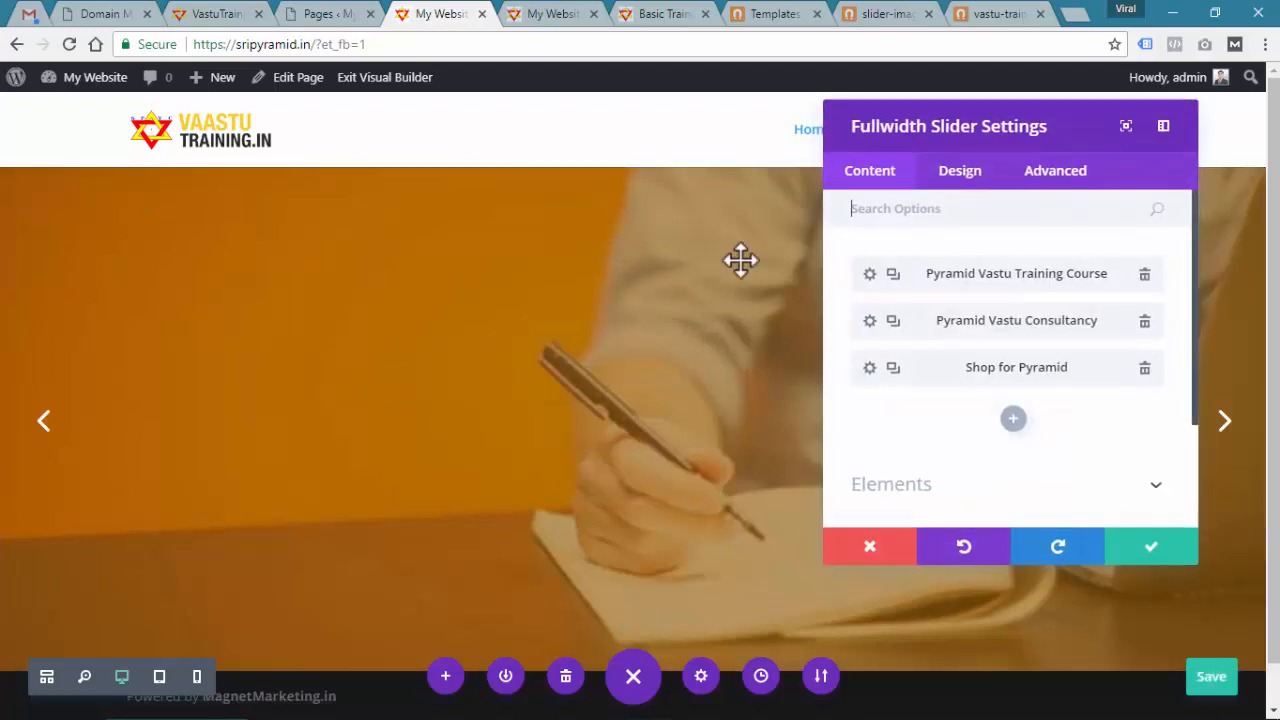
left_click(870, 334)
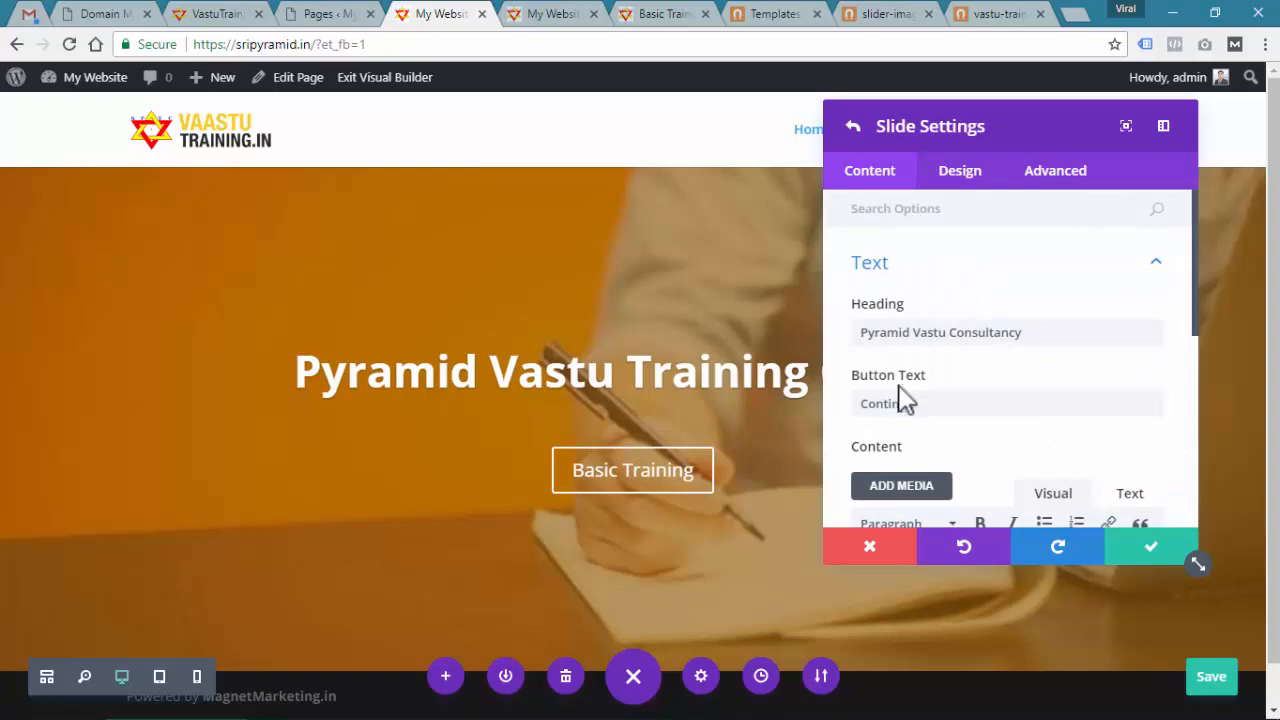
scroll(910, 400, "down", 2)
double_click(943, 317)
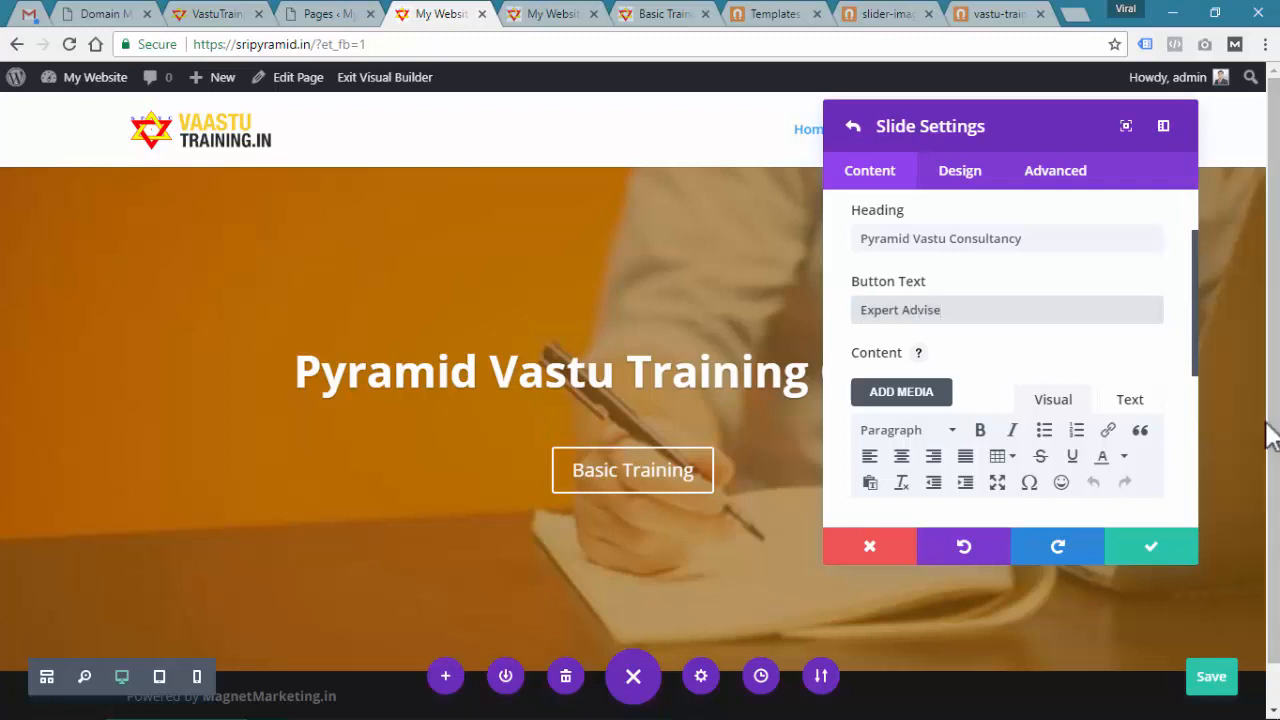
Open the Consultancy page and grab its address sripyramid.in/consultancy/
left_click(690, 14)
left_click(995, 140)
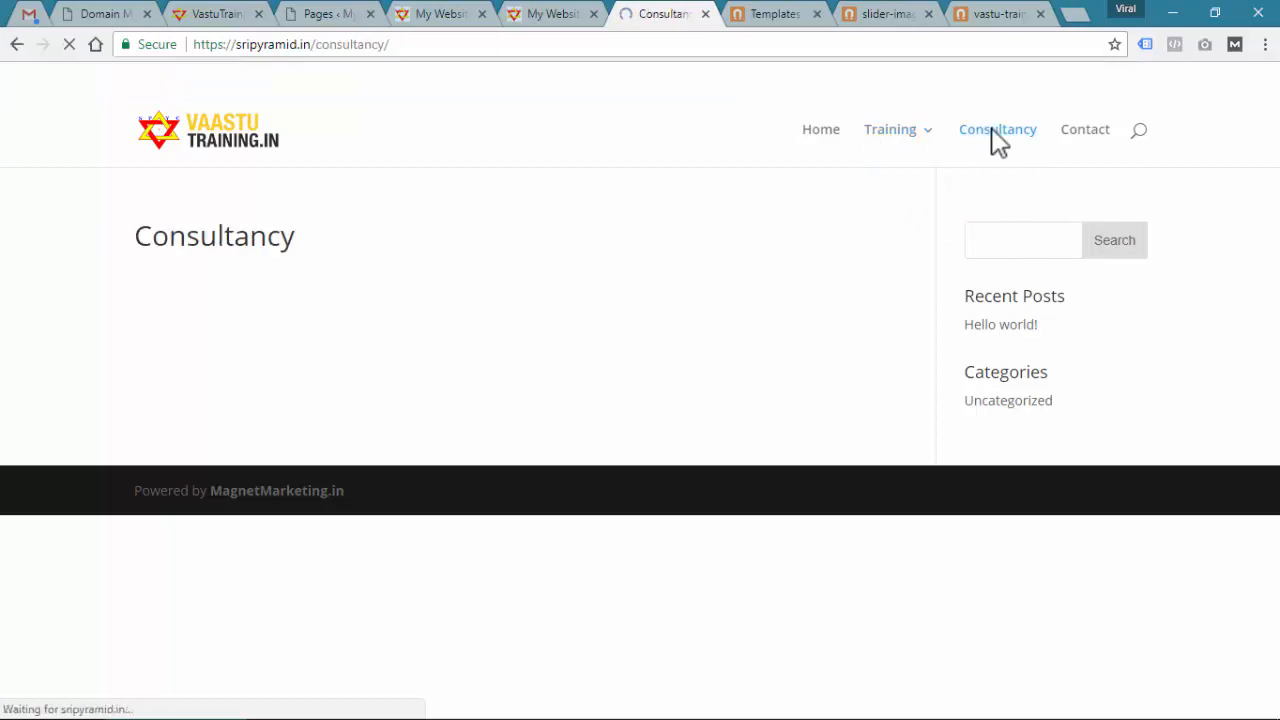
left_click(384, 46)
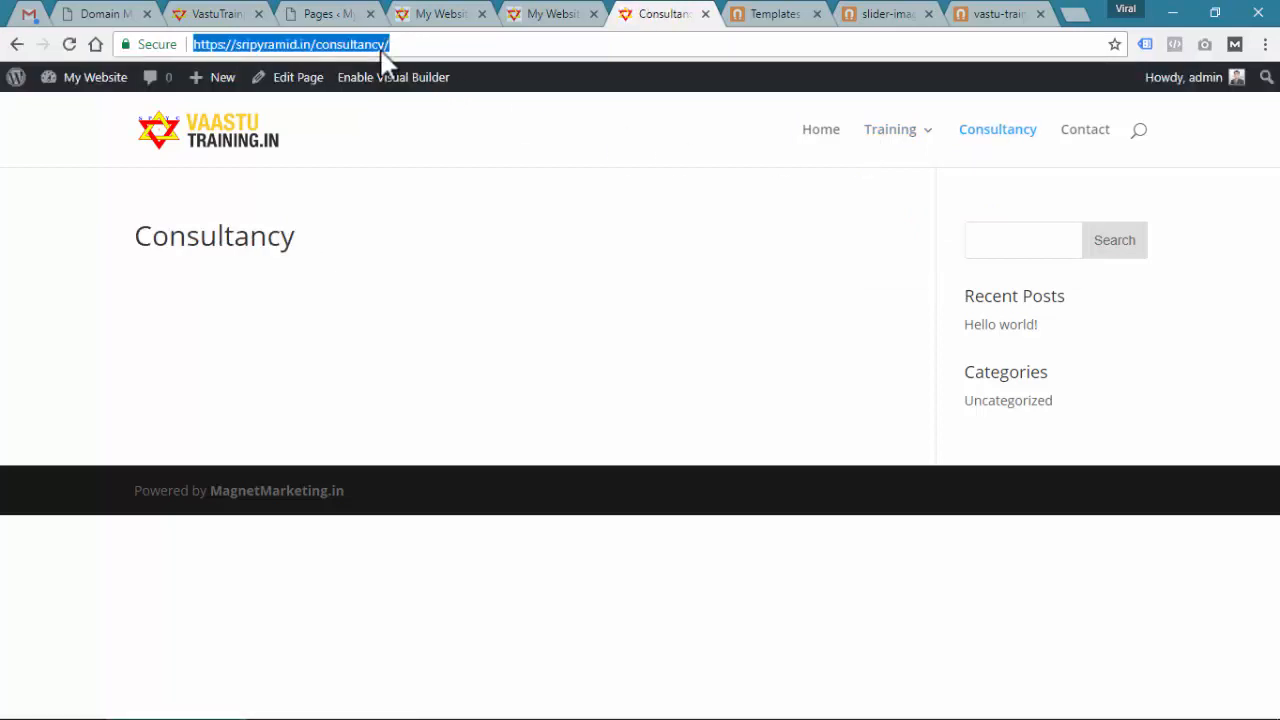
left_click(440, 16)
scroll(1000, 320, "down", 3)
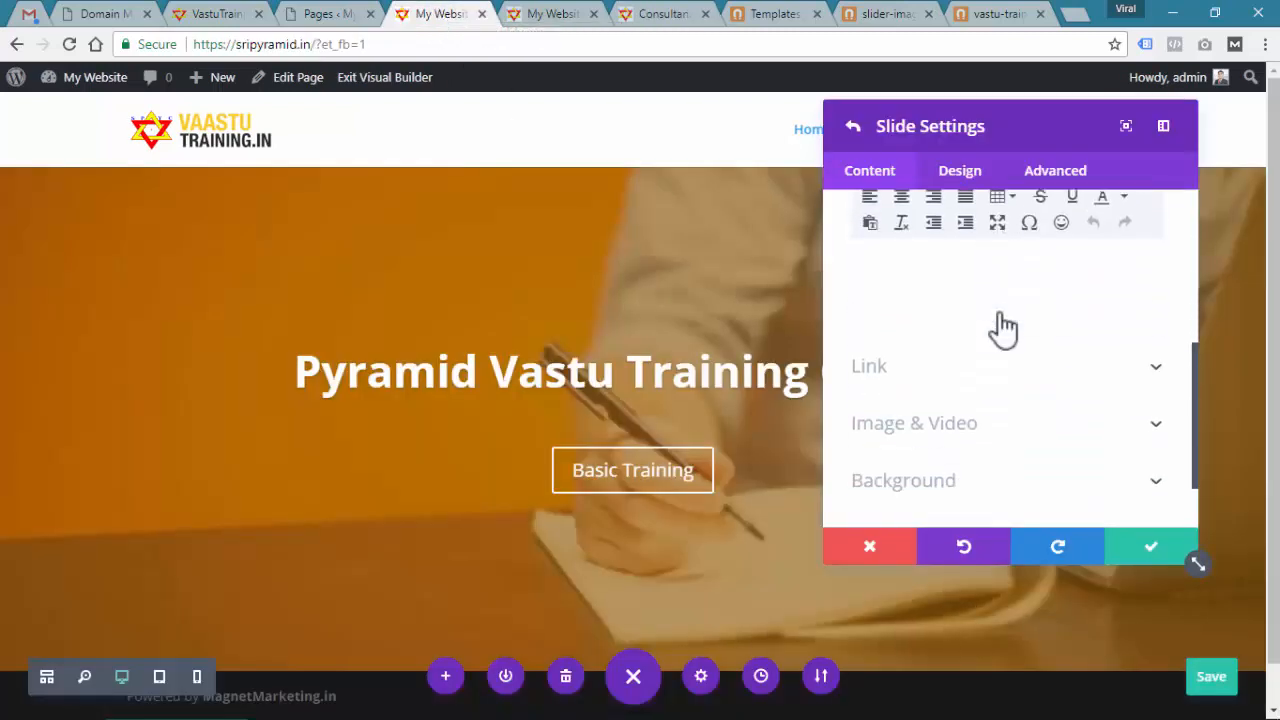
left_click(978, 350)
left_click(932, 294)
key("ctrl+v")
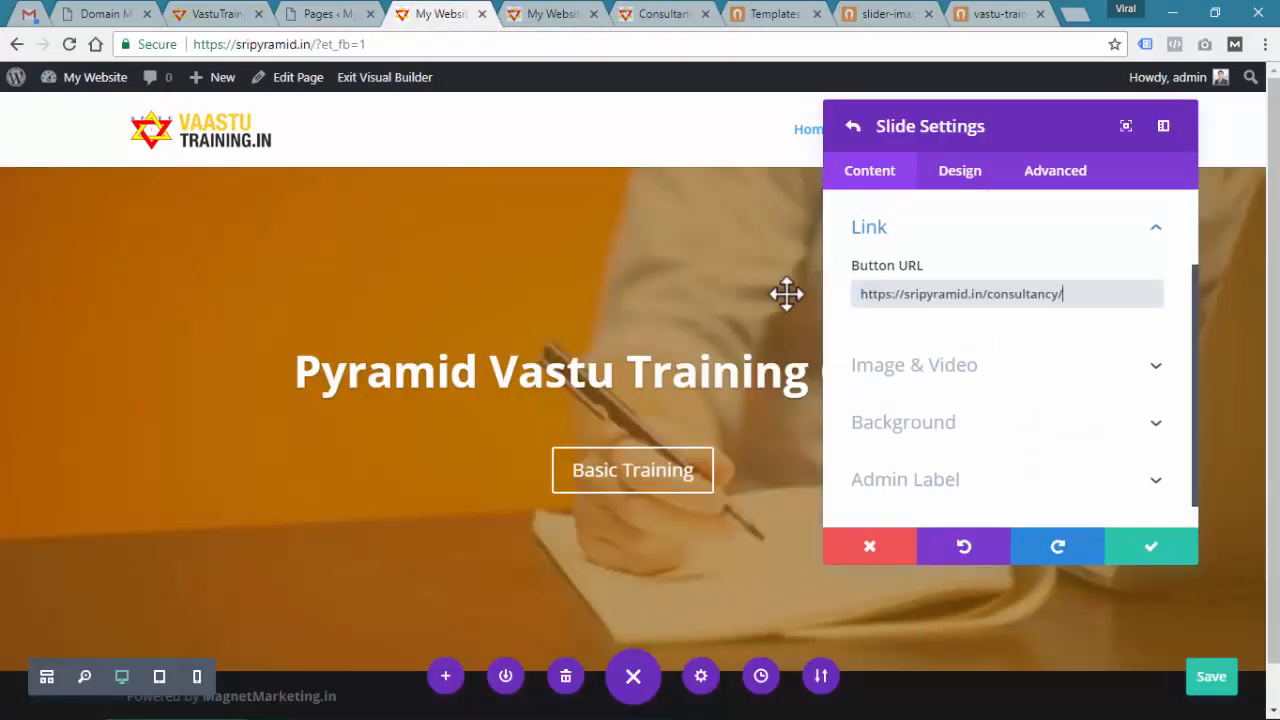
left_click(1143, 558)
scroll(1037, 400, "up", 2)
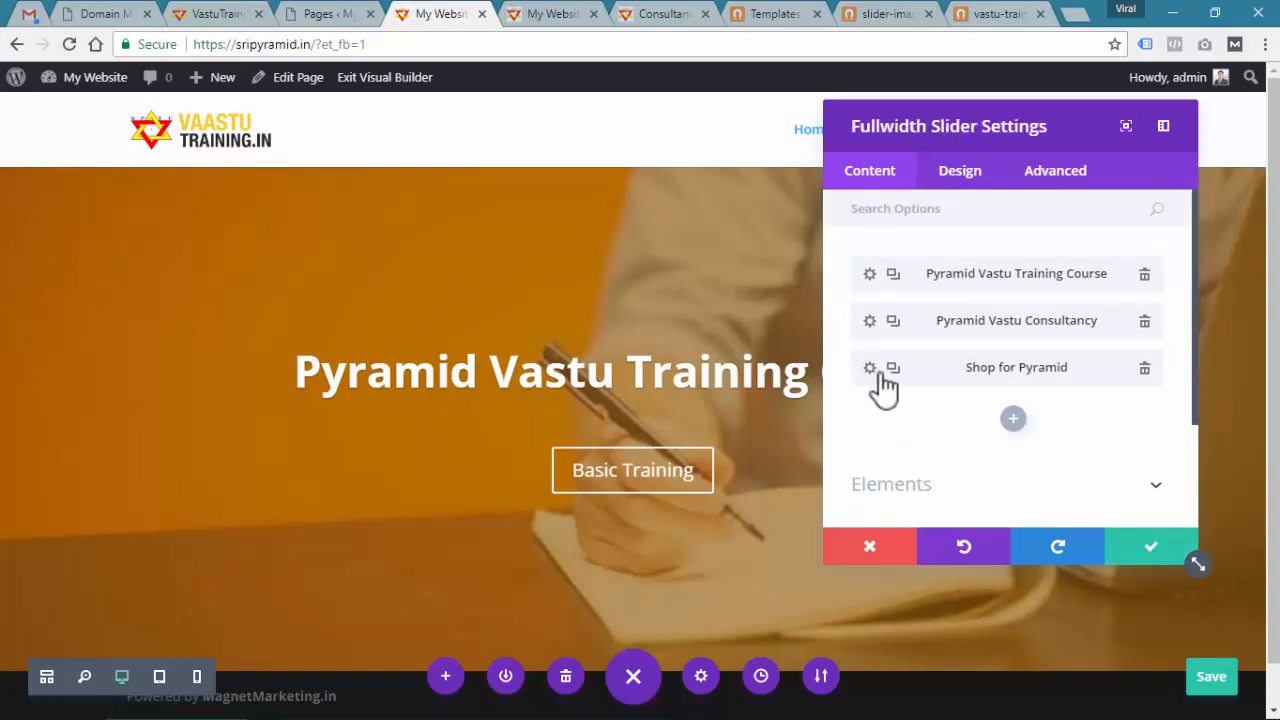
left_click(1153, 550)
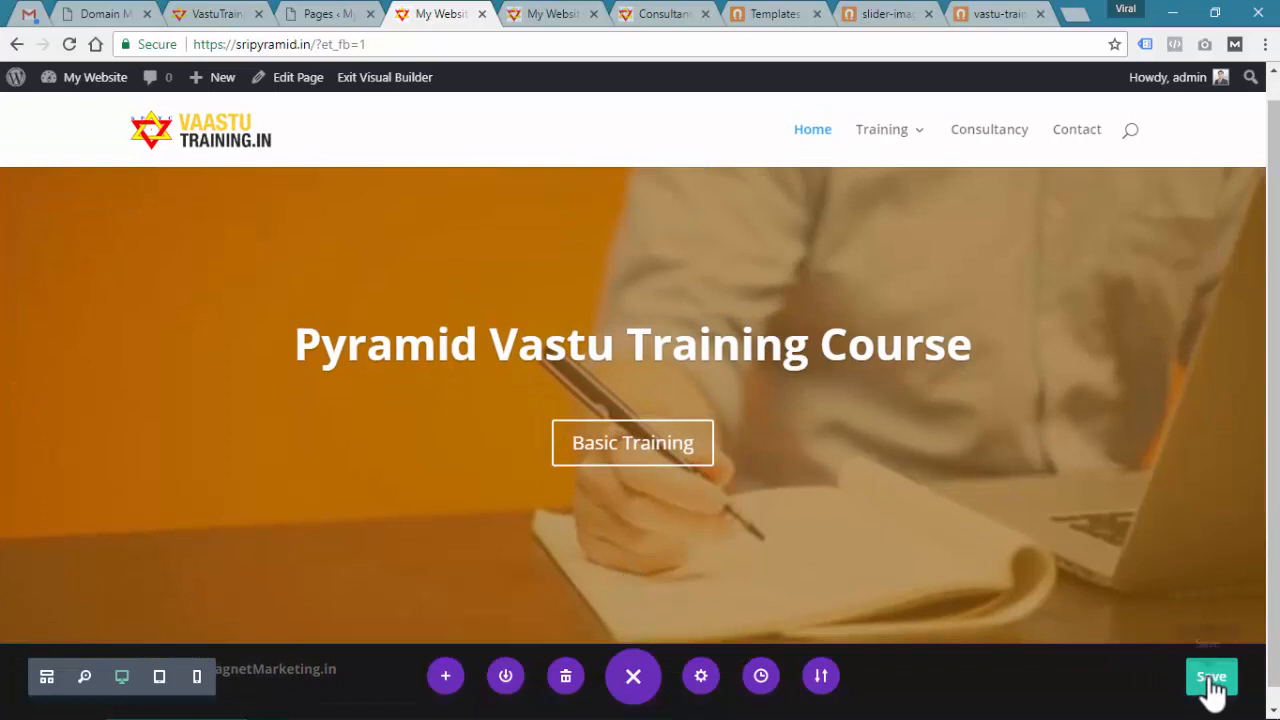
Save the page and view the live home page in the other tab
left_click(633, 676)
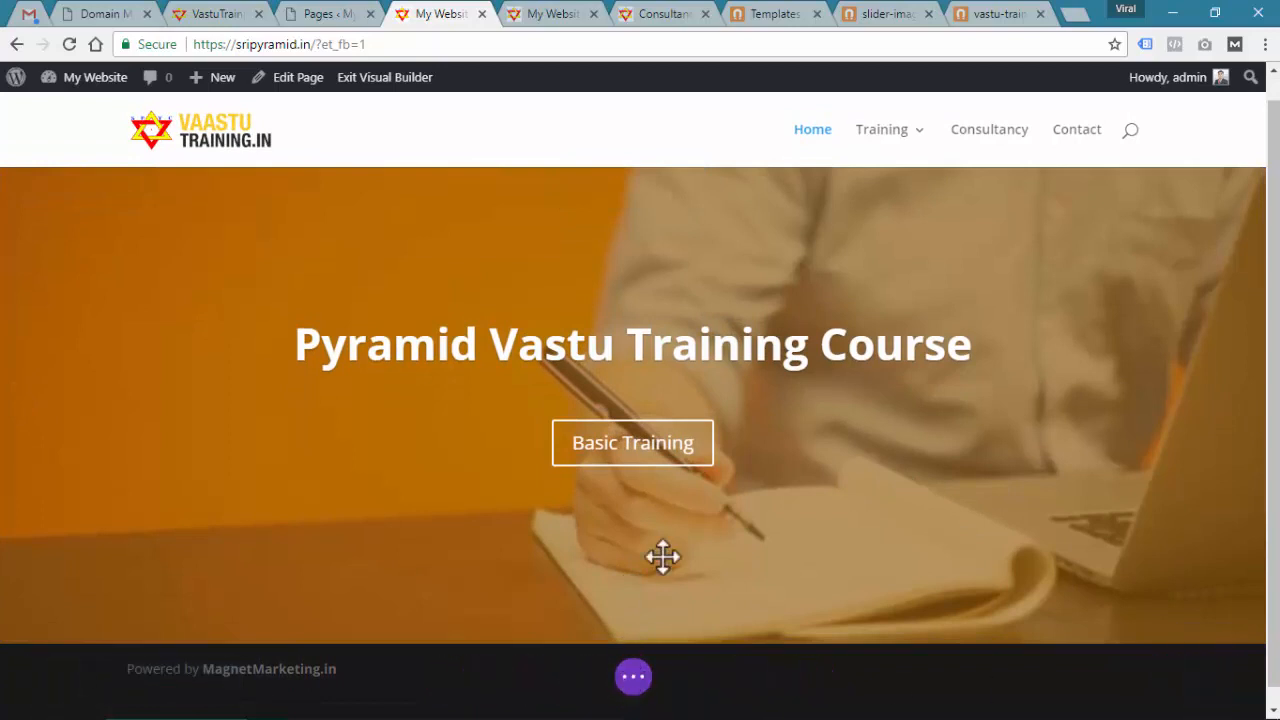
left_click(633, 678)
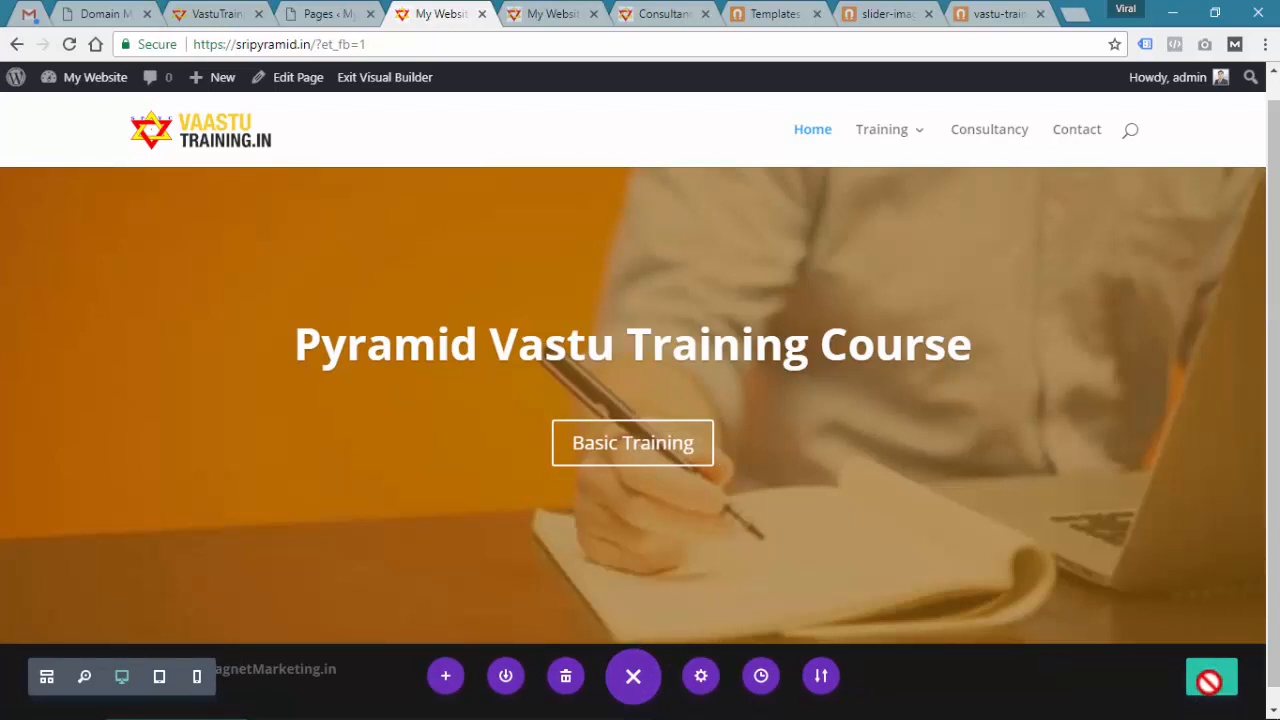
left_click(557, 14)
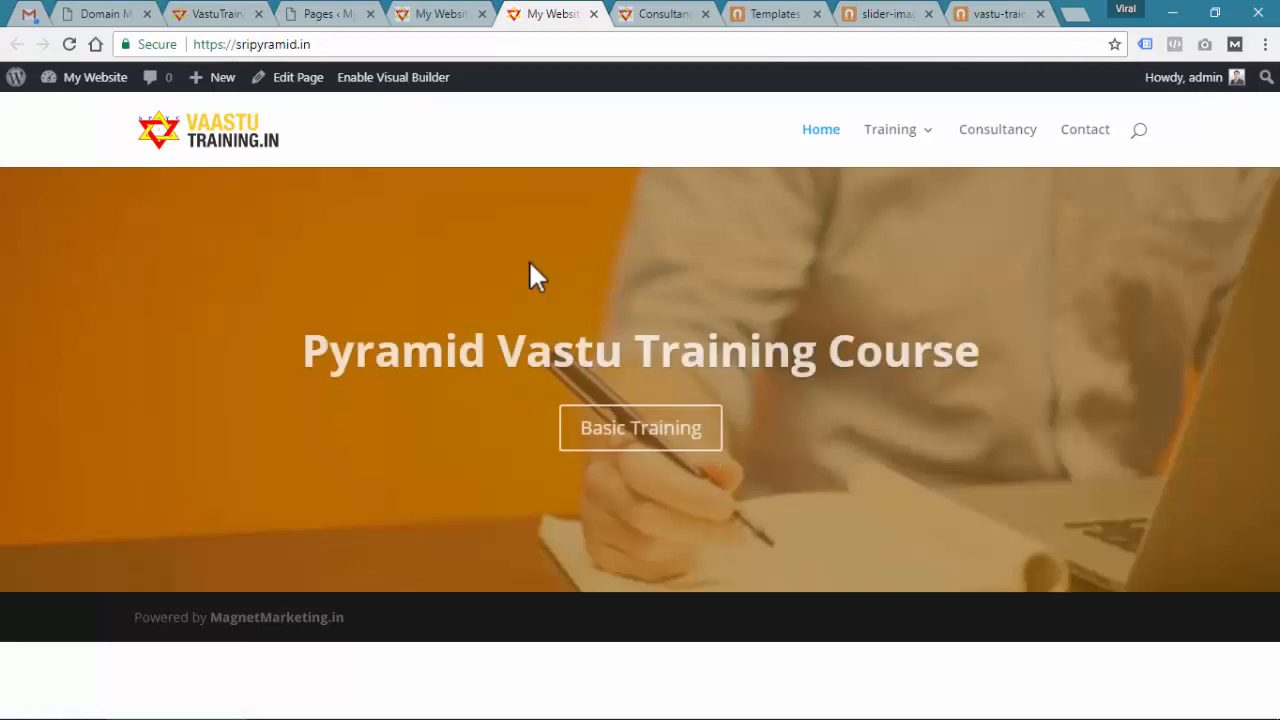
Step through the live Pyramid Vastu Consultancy and Shop for Pyramid slides
left_click(1239, 381)
left_click(1240, 390)
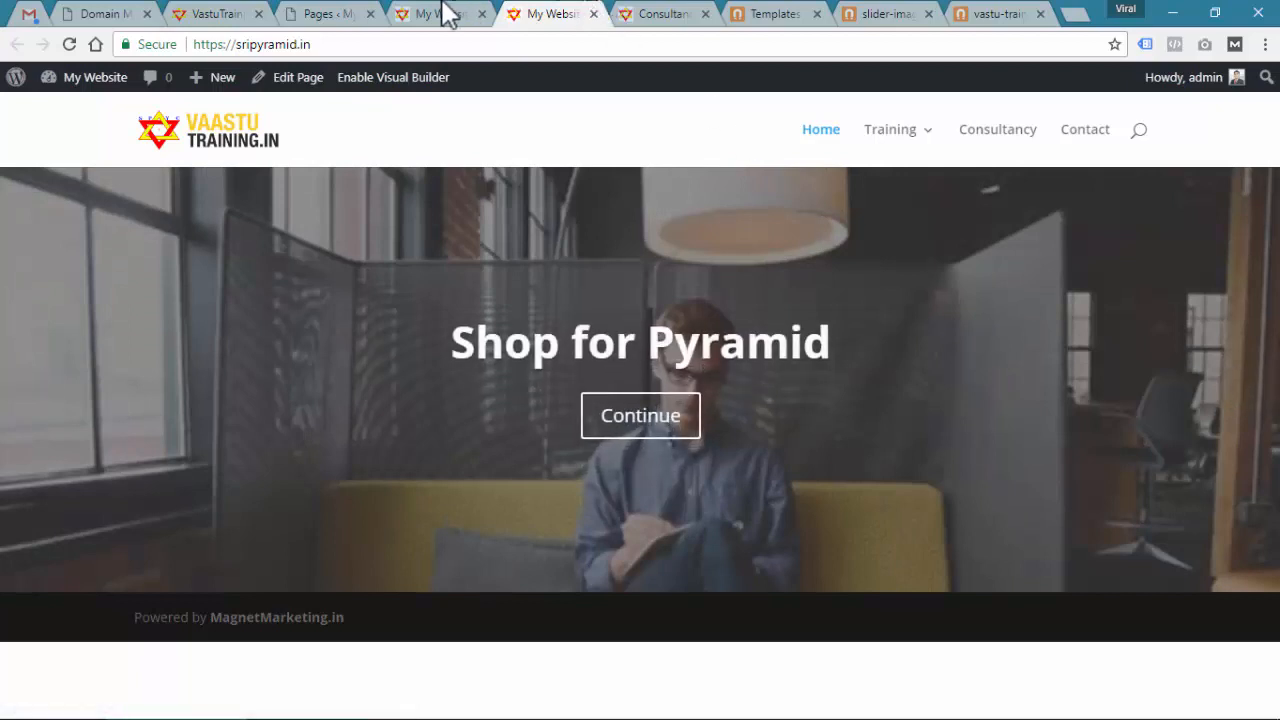
left_click(443, 12)
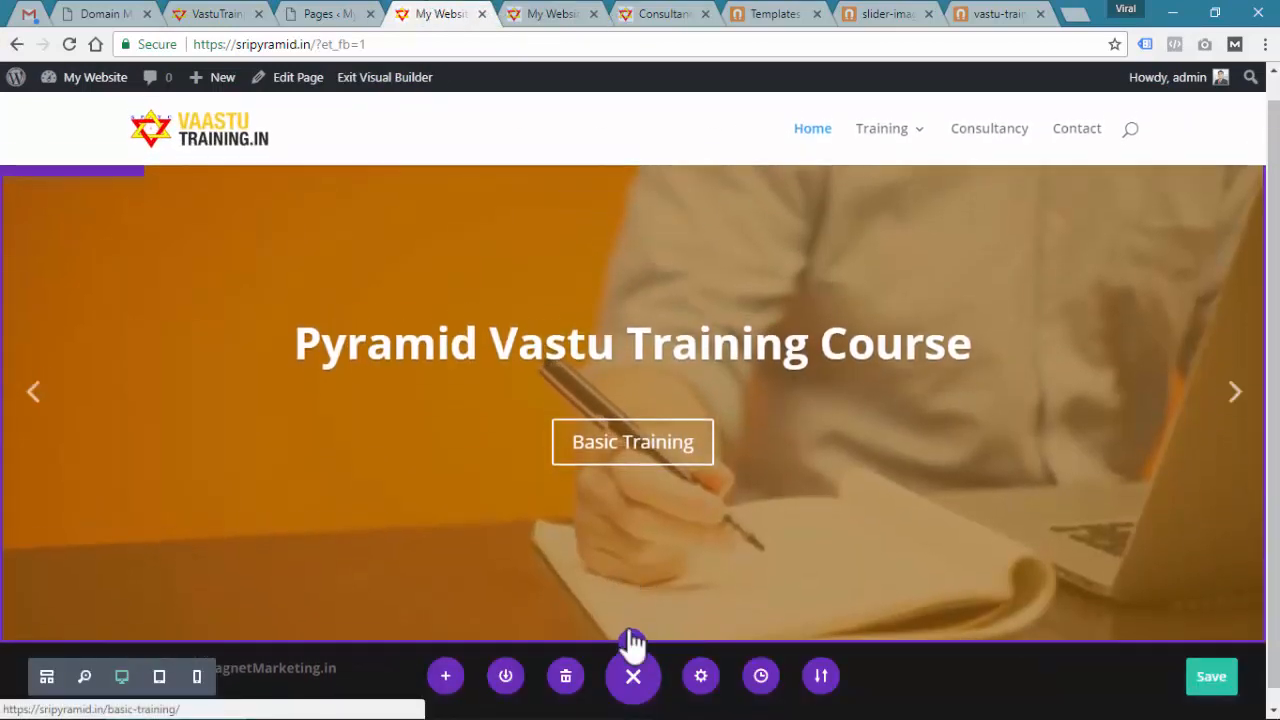
Start adding a library section below the slider and bring up the Magnet Marketing templates
left_click(630, 644)
left_click(624, 514)
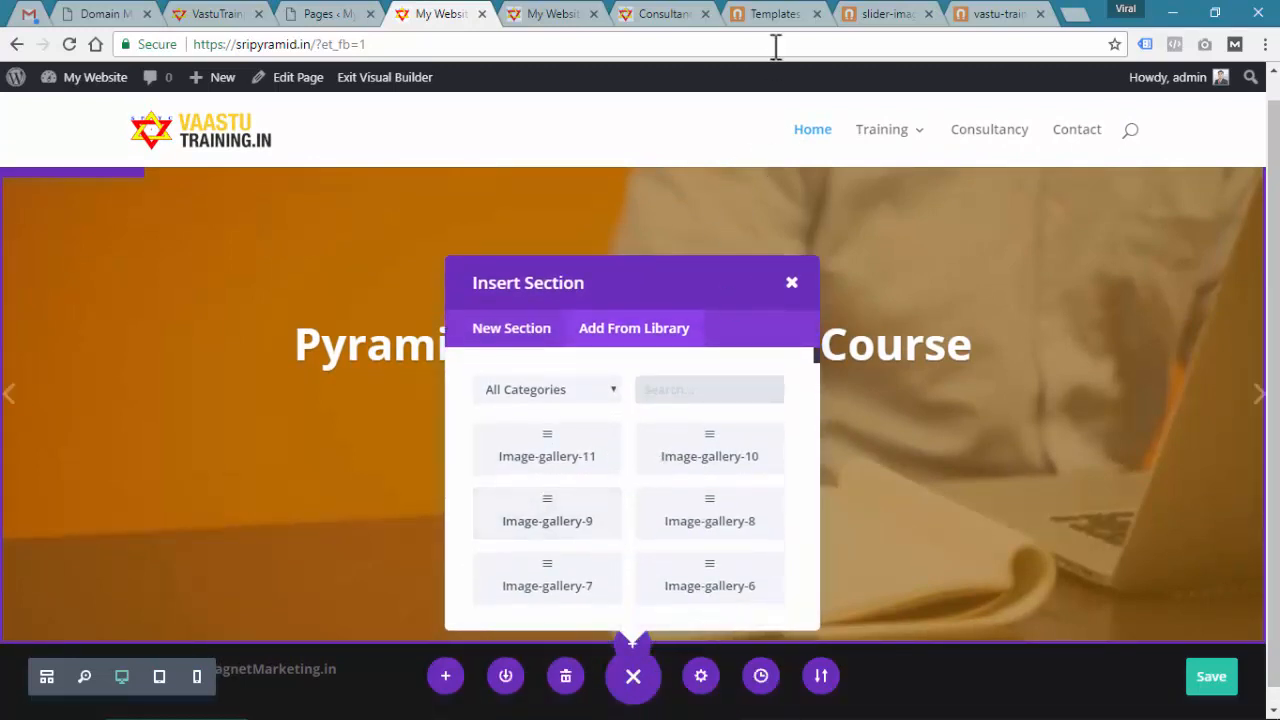
left_click(775, 13)
scroll(490, 345, "down", 2)
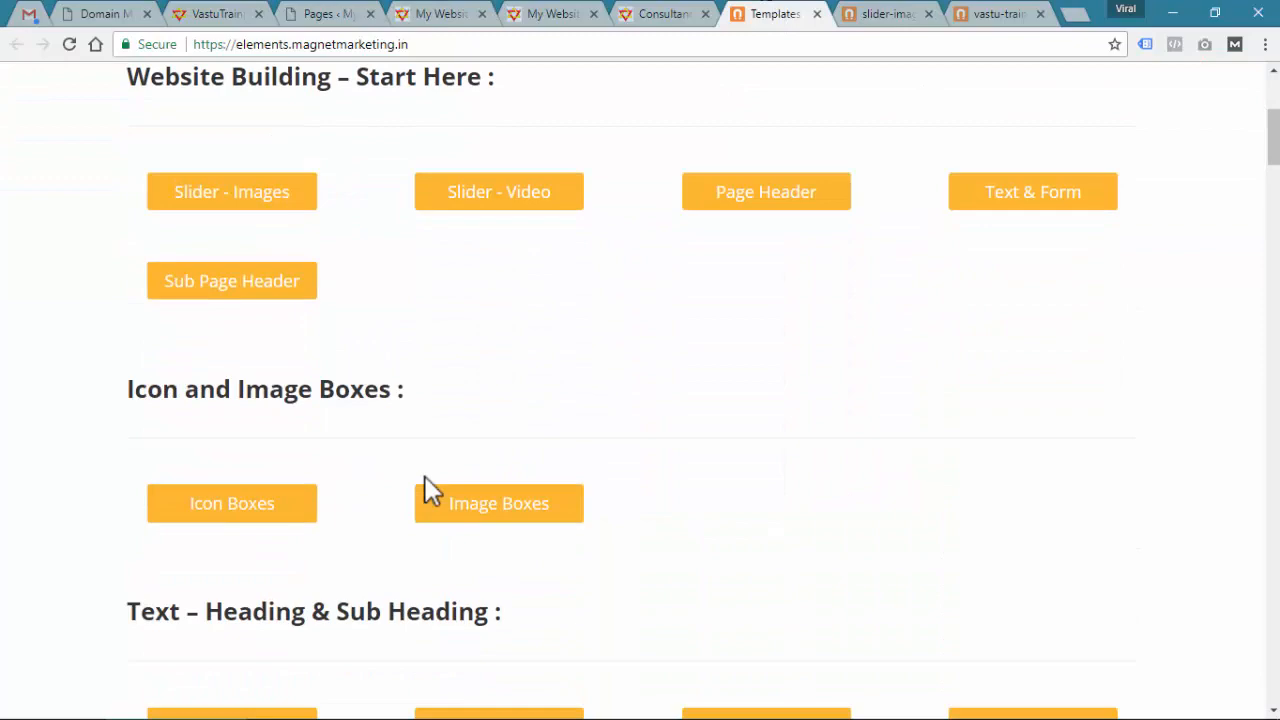
On the Image Boxes page, select the Image-Box-3C-Format-6 heading for the library search
left_click(507, 503)
scroll(507, 515, "down", 5)
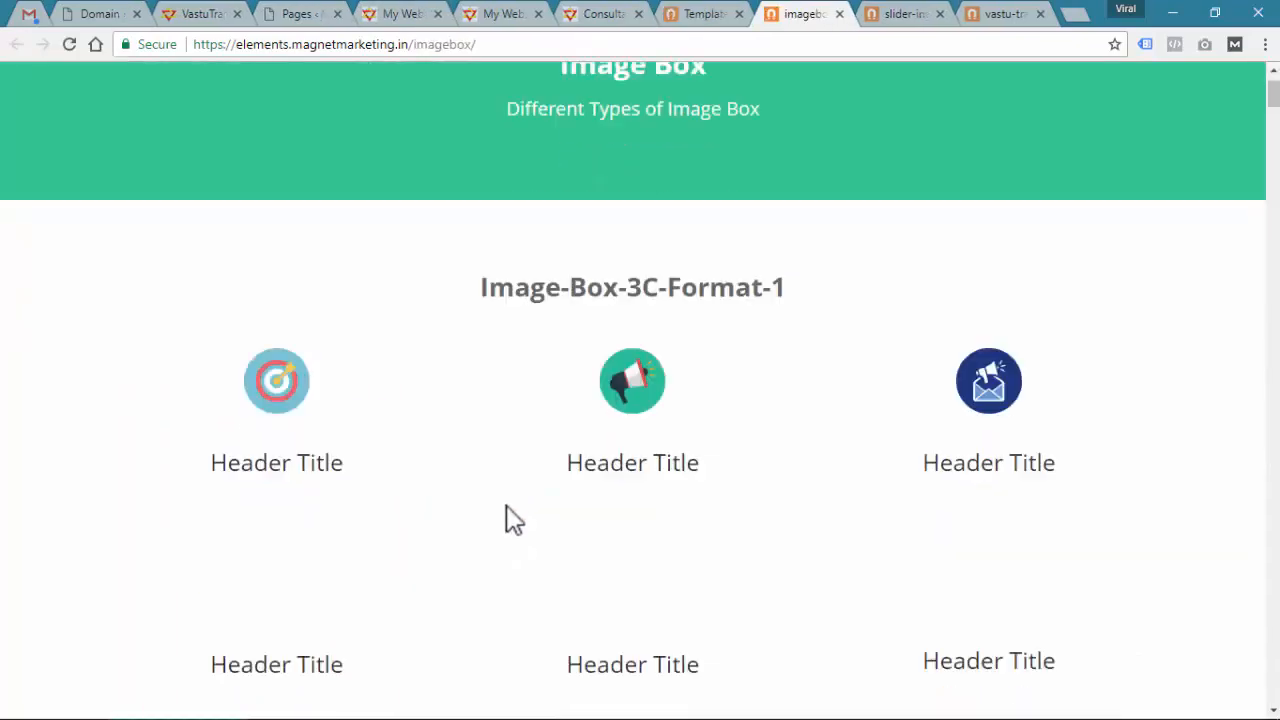
scroll(510, 540, "down", 15)
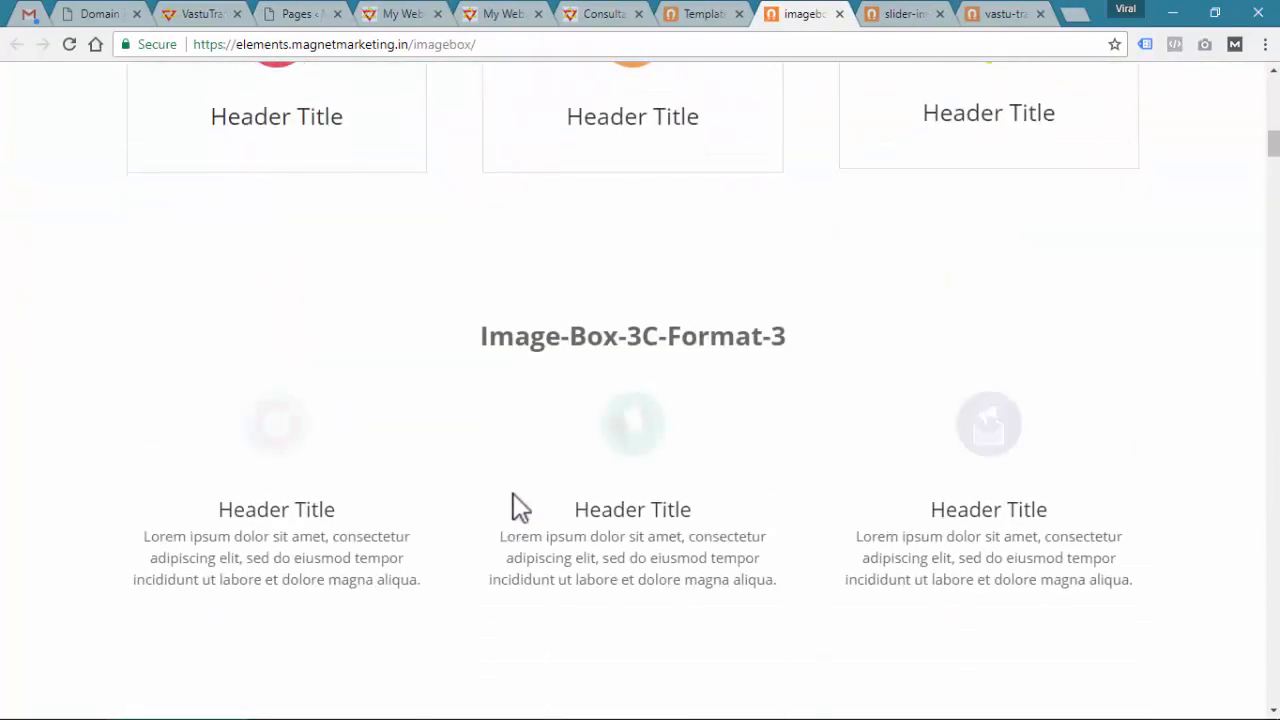
scroll(514, 492, "down", 20)
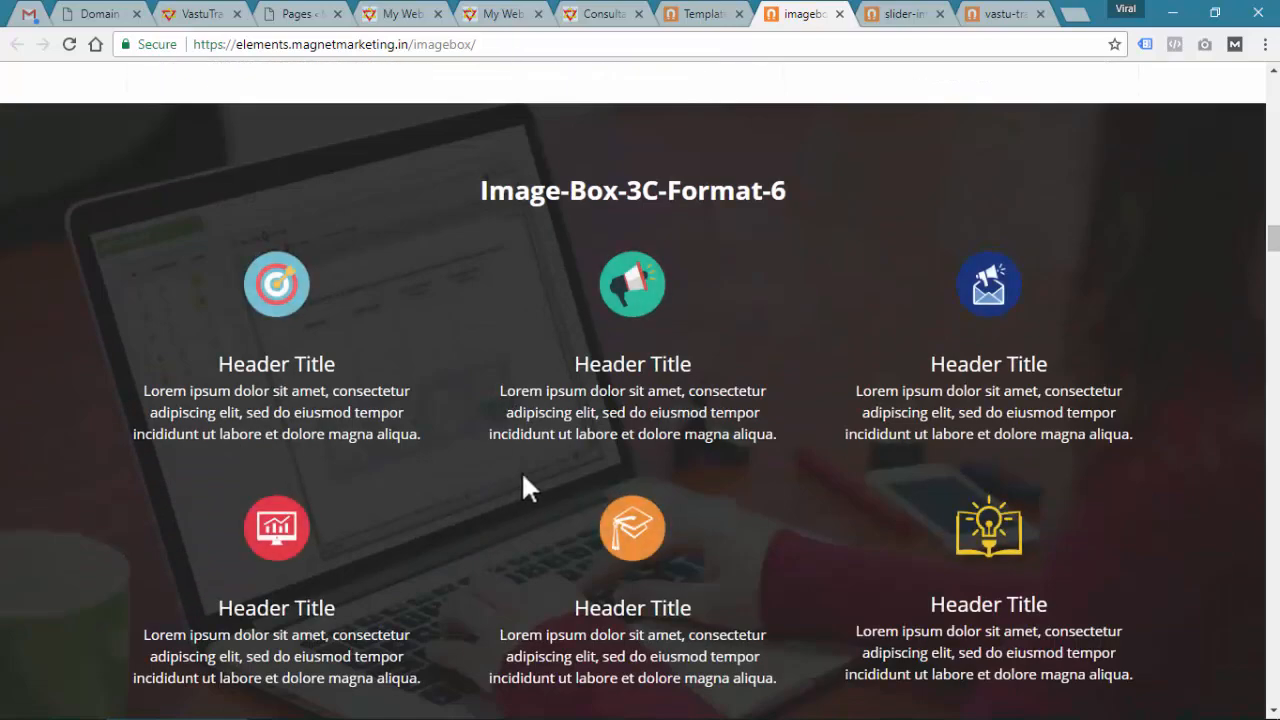
left_click_drag(481, 192, 785, 205)
key("ctrl+c")
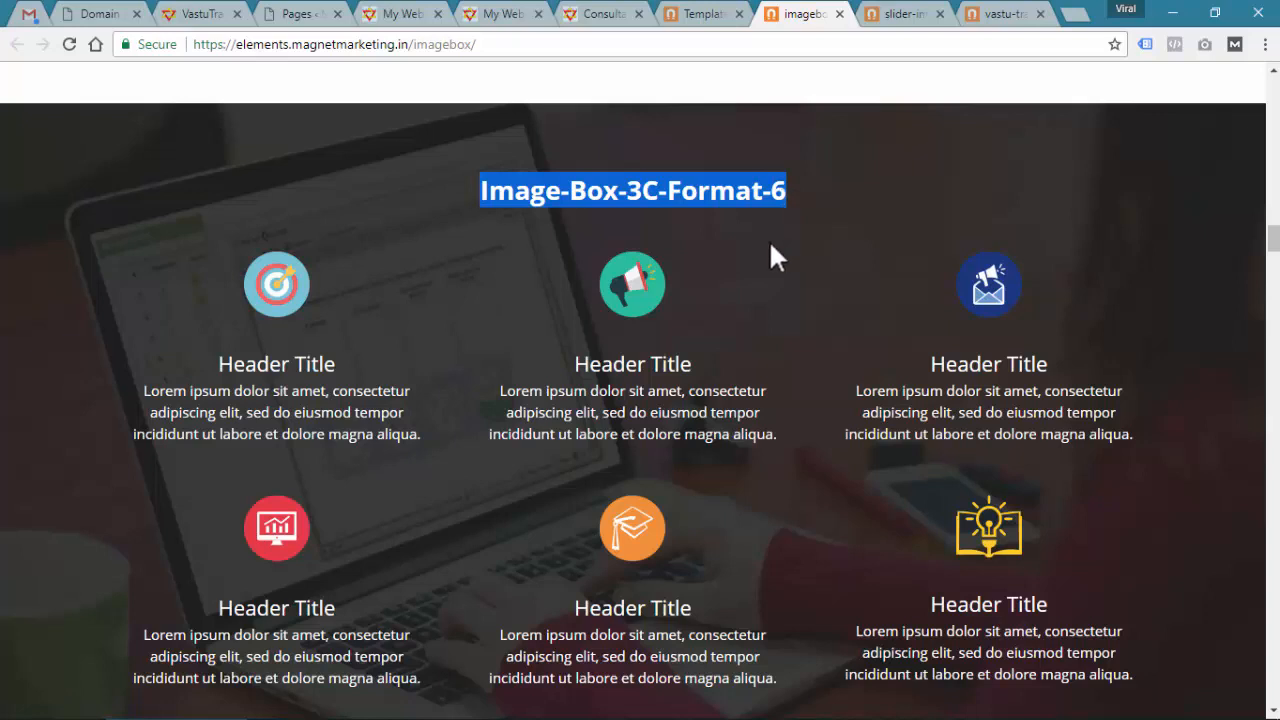
left_click(428, 14)
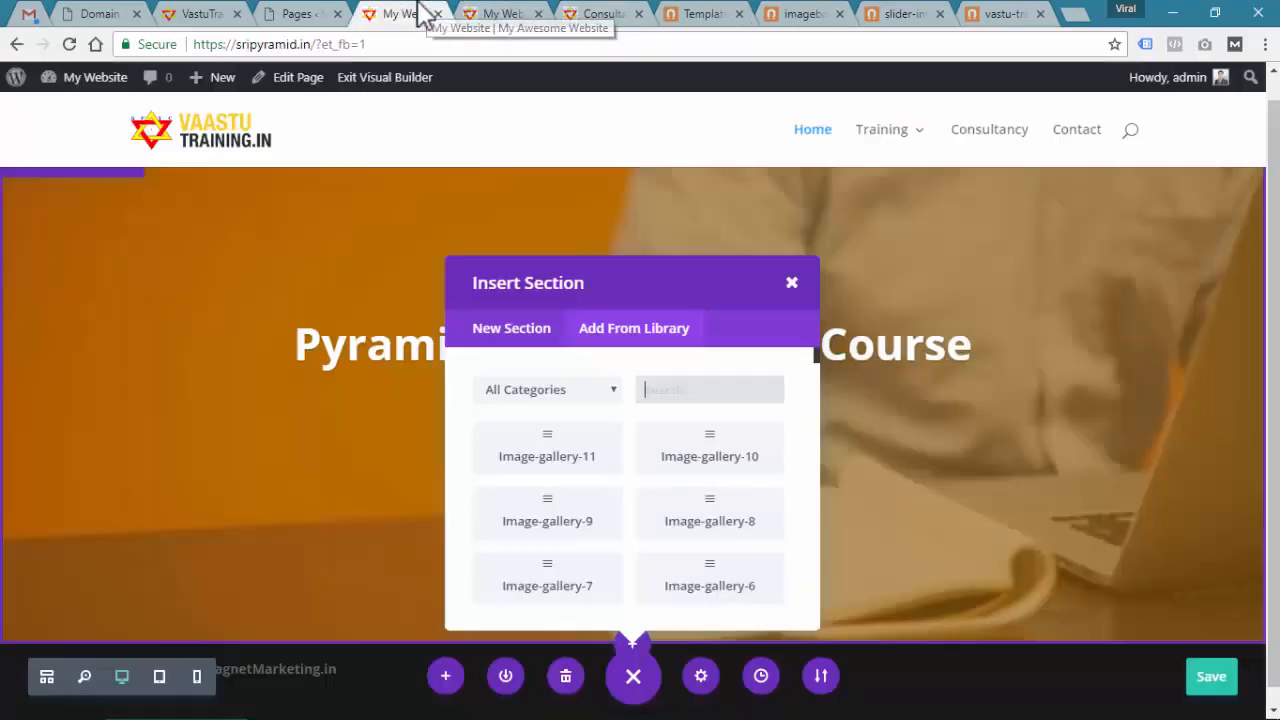
Search the library for Image-Box-3C-Format-6 and insert that section
left_click(712, 393)
key("ctrl+v")
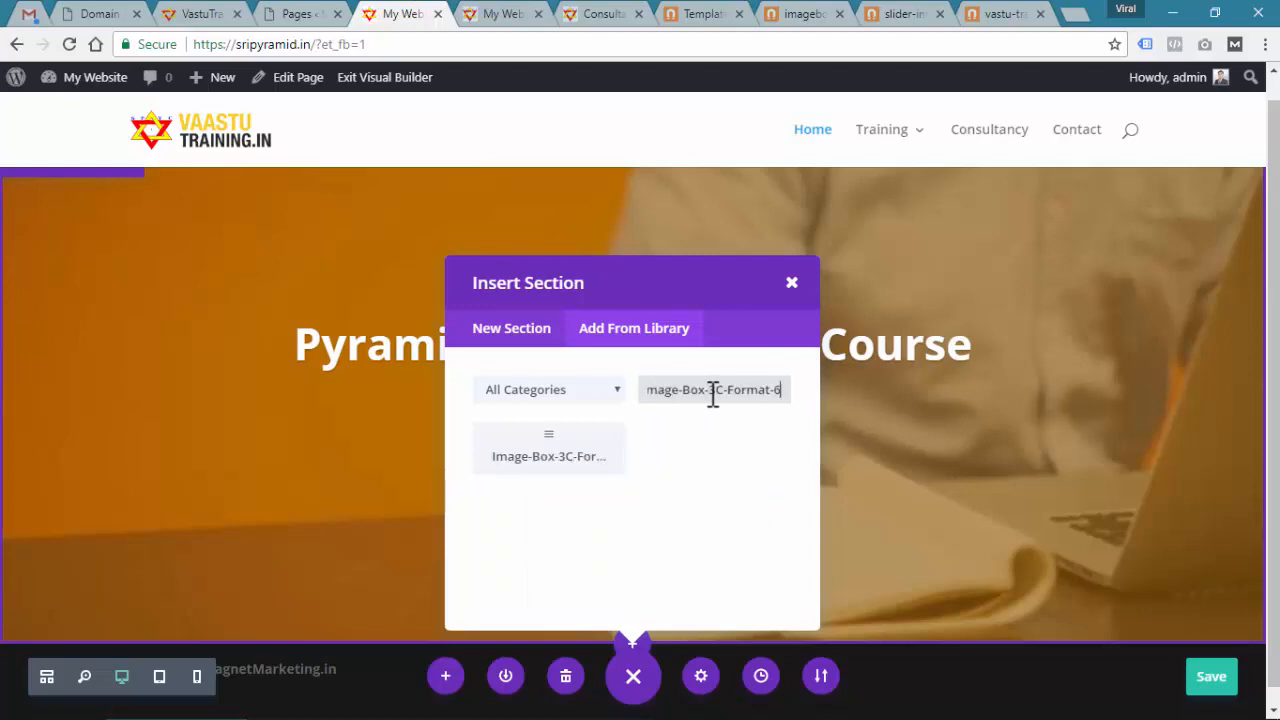
left_click(578, 456)
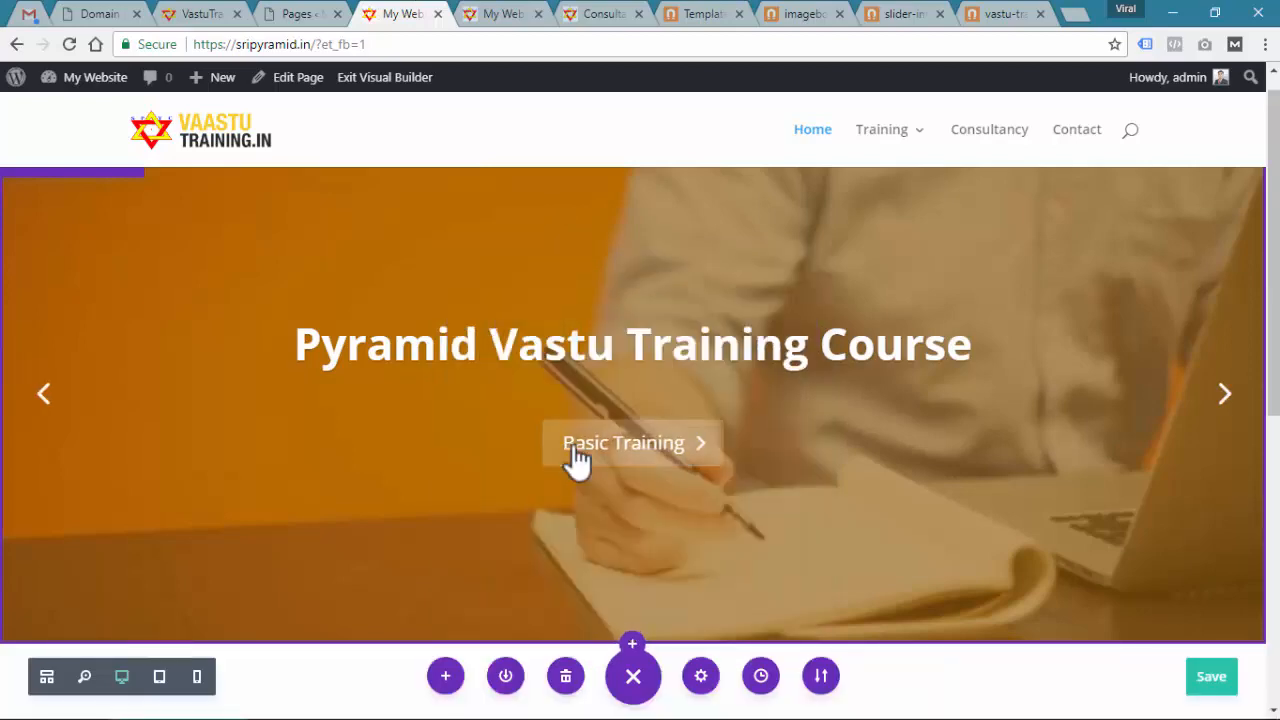
scroll(600, 449, "up", 3)
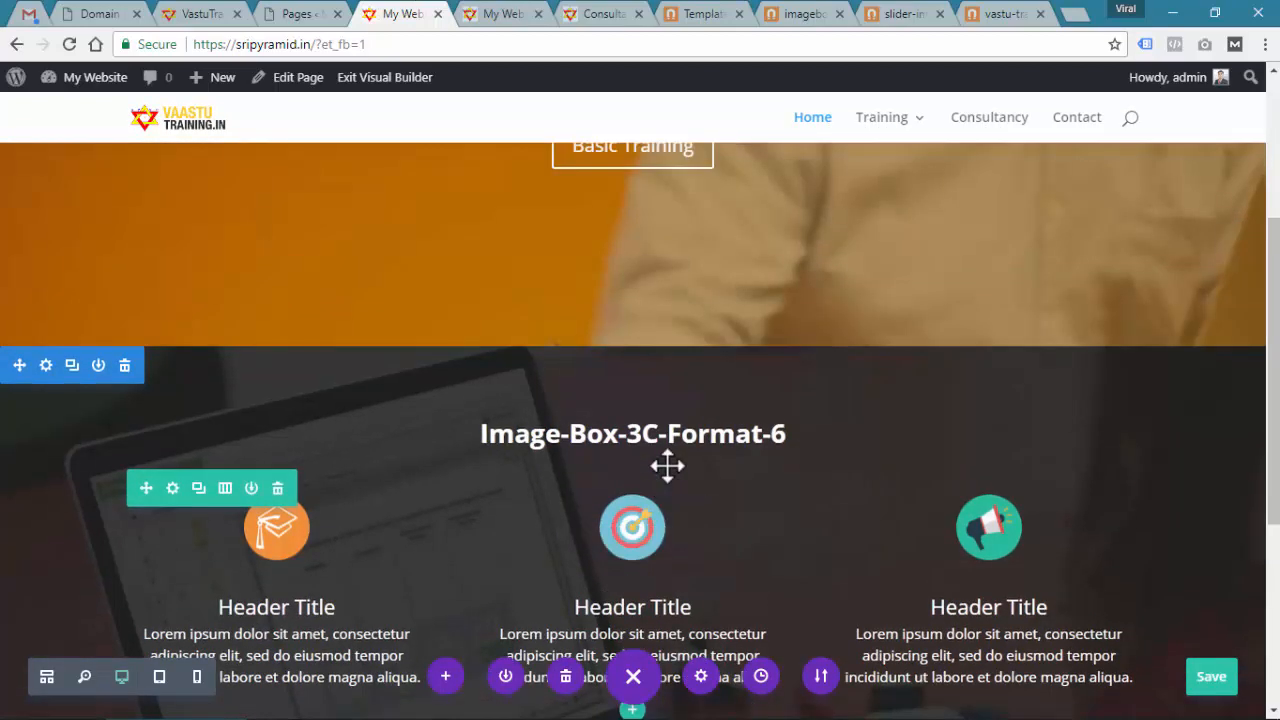
scroll(630, 410, "down", 1)
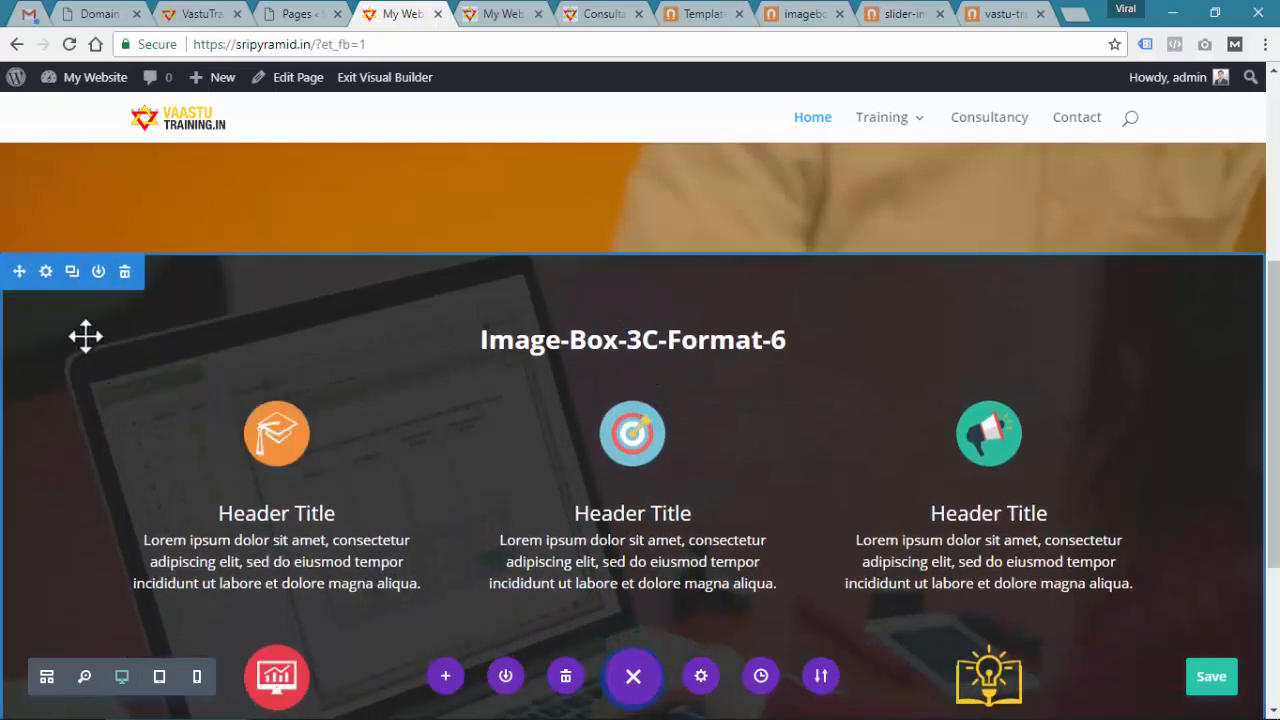
Upload benifits-of-vastu-background.jpg as the new section's background image
left_click(45, 272)
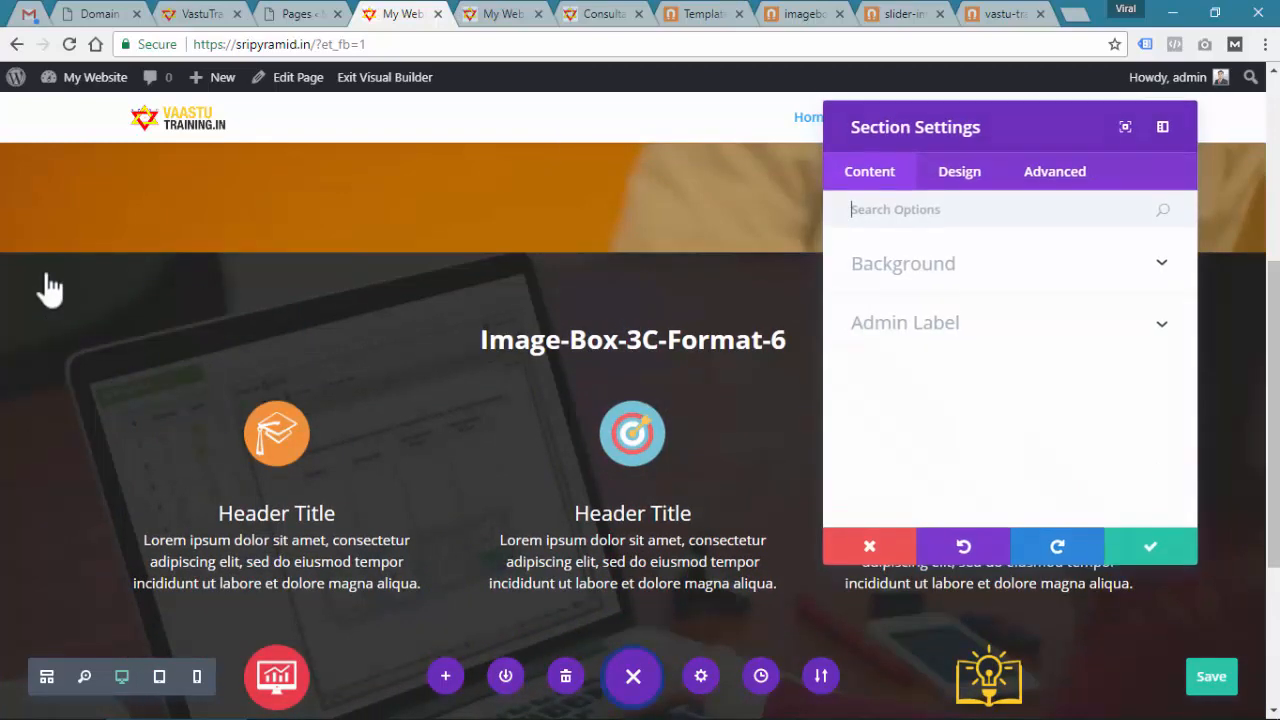
left_click(980, 266)
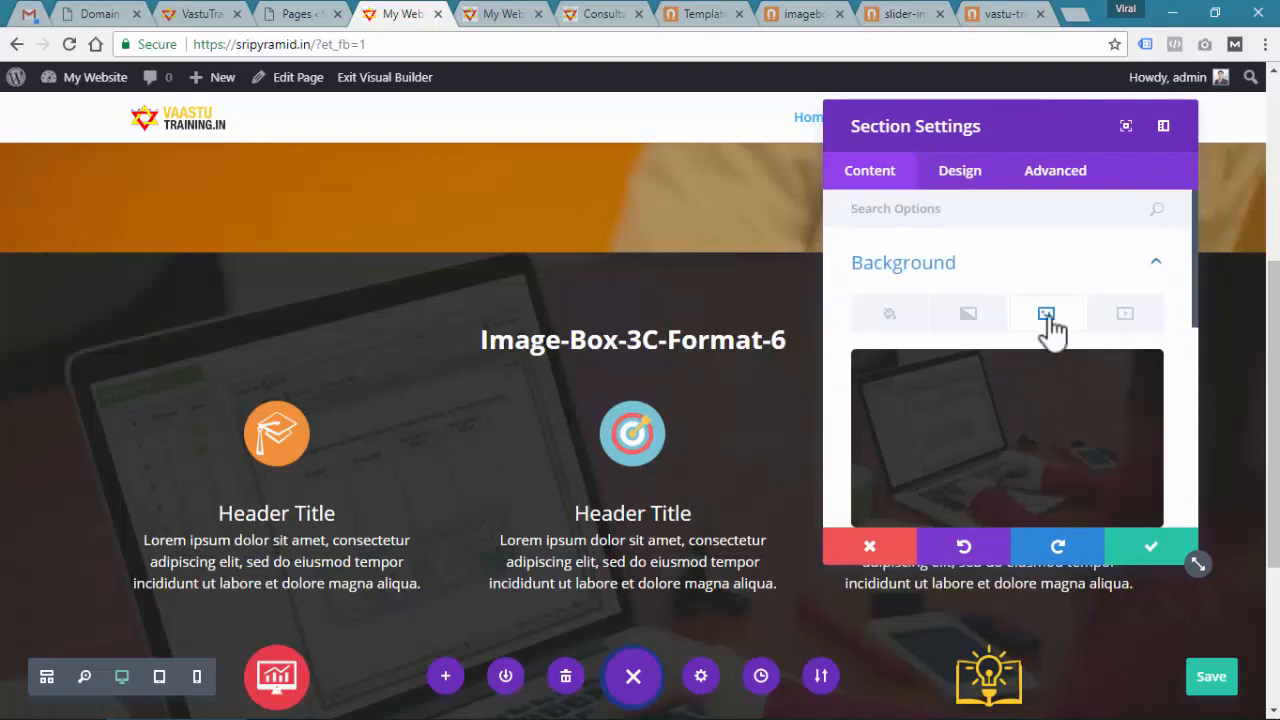
left_click(1108, 381)
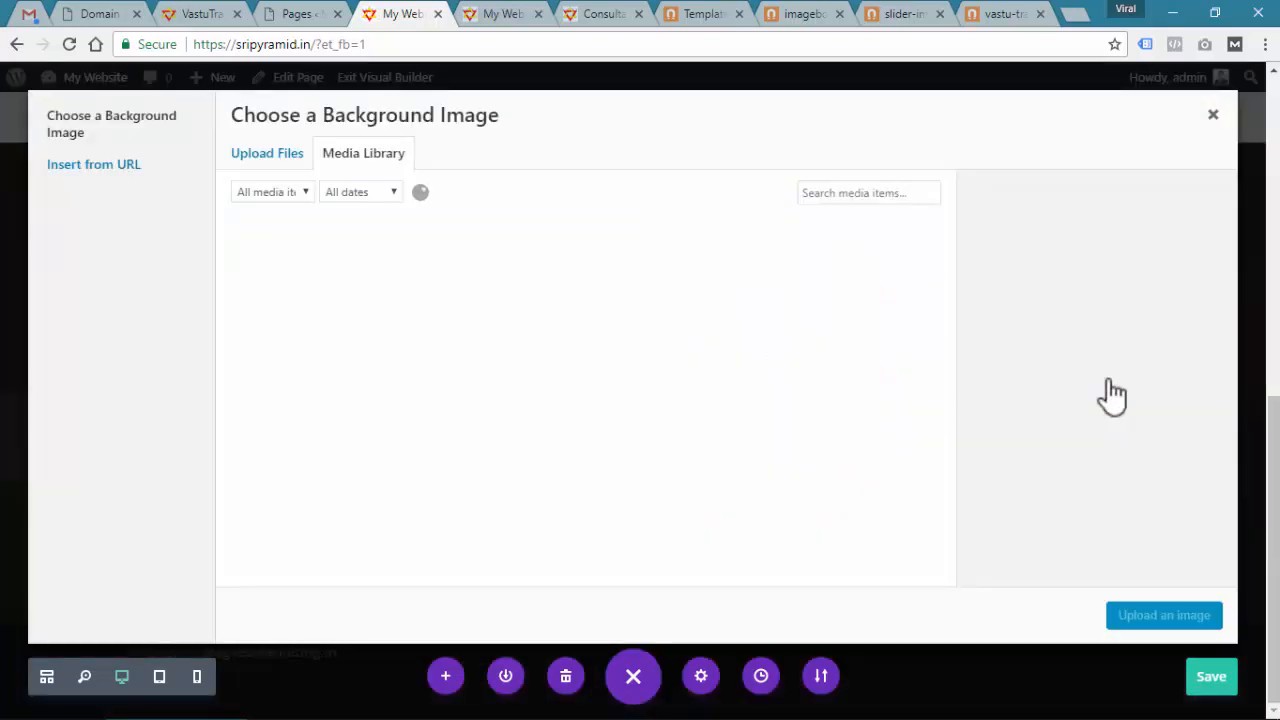
left_click(266, 155)
left_click(737, 410)
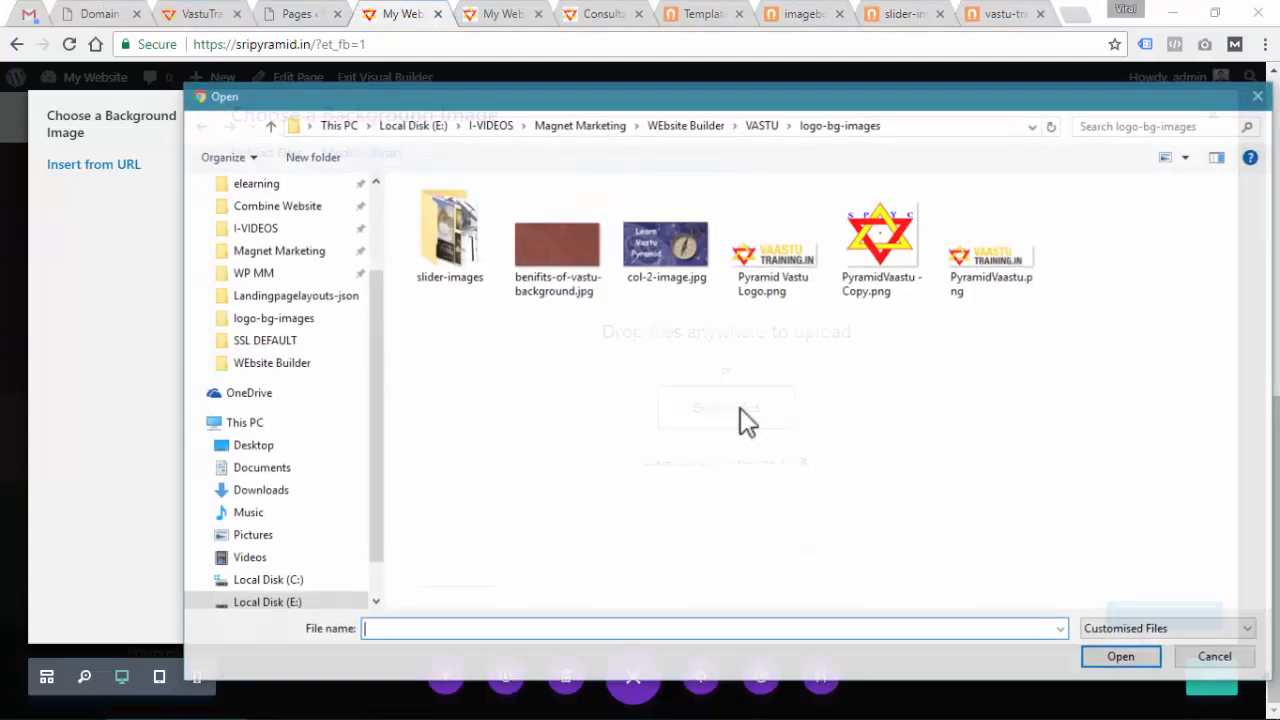
left_click(556, 272)
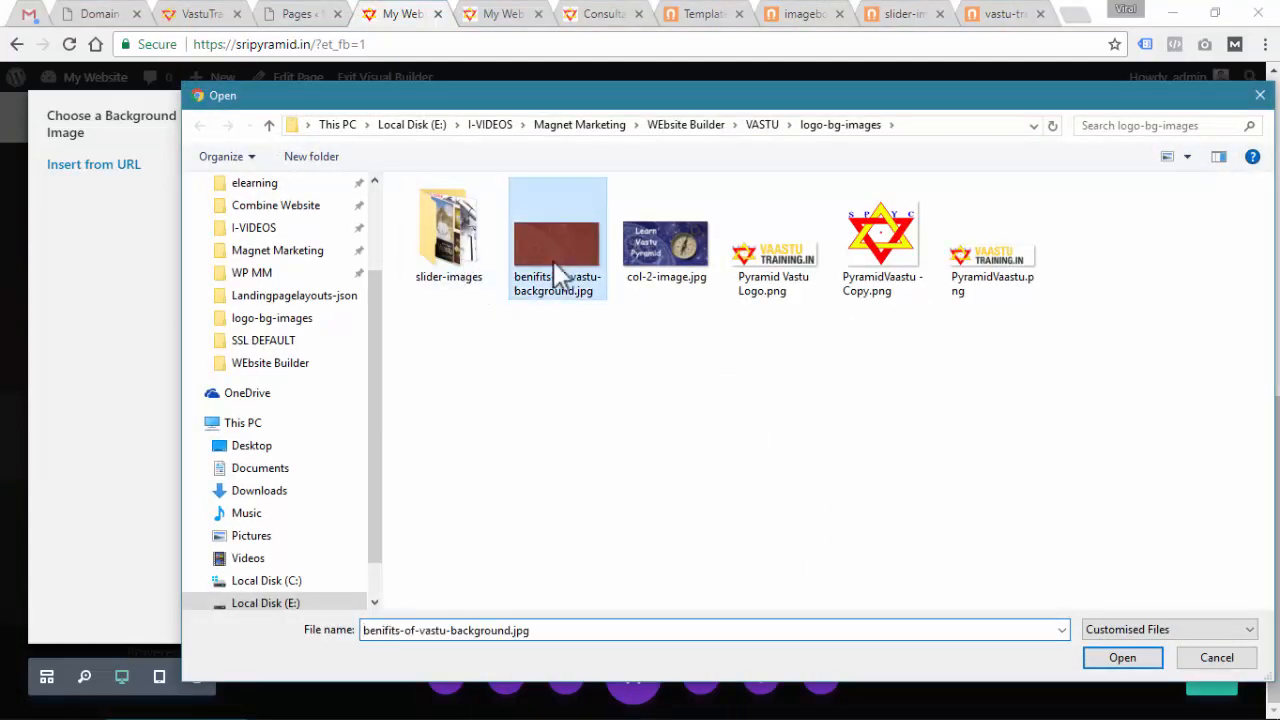
left_click(1120, 660)
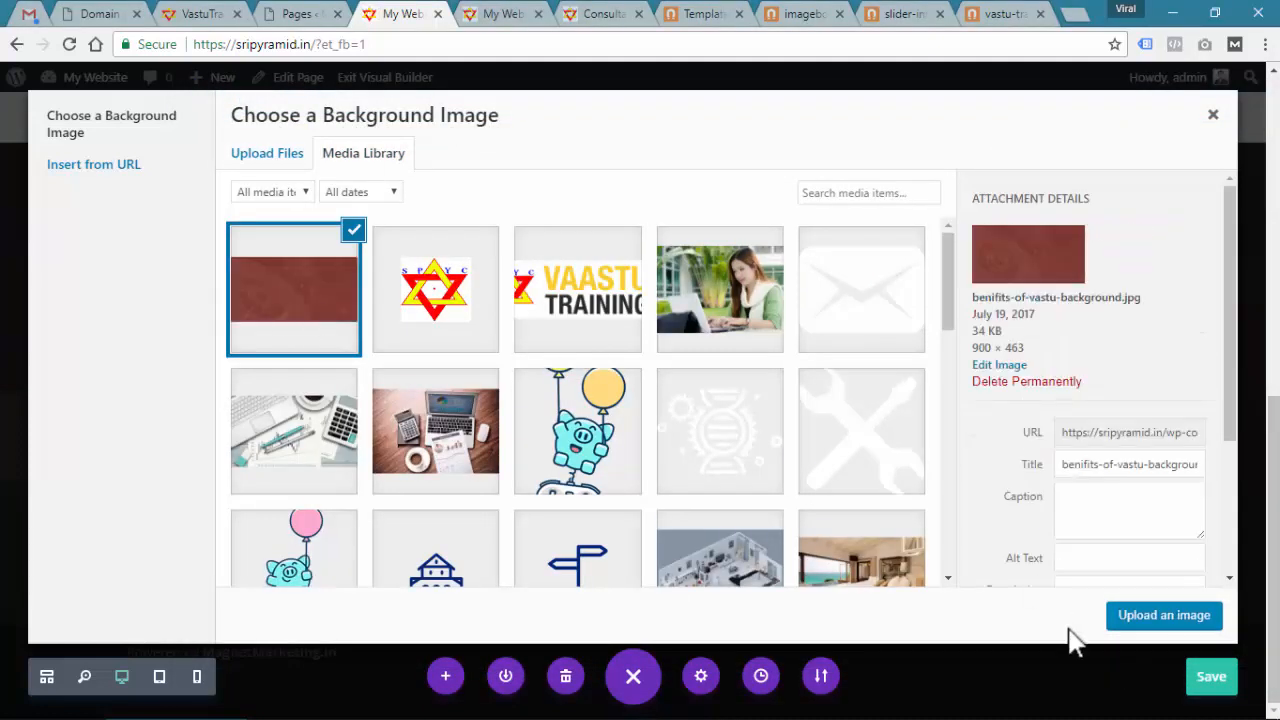
Apply the image as the section background, confirm the settings and save the page
left_click(1137, 620)
scroll(315, 360, "down", 1)
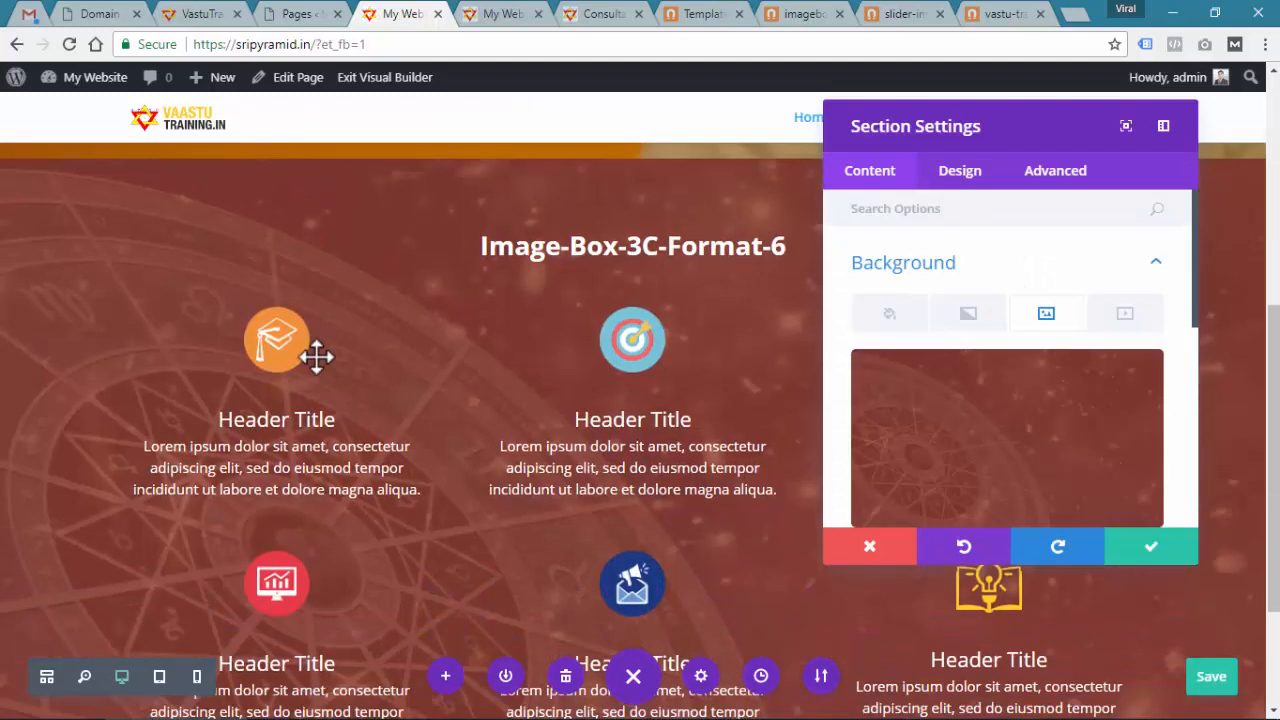
left_click(1150, 548)
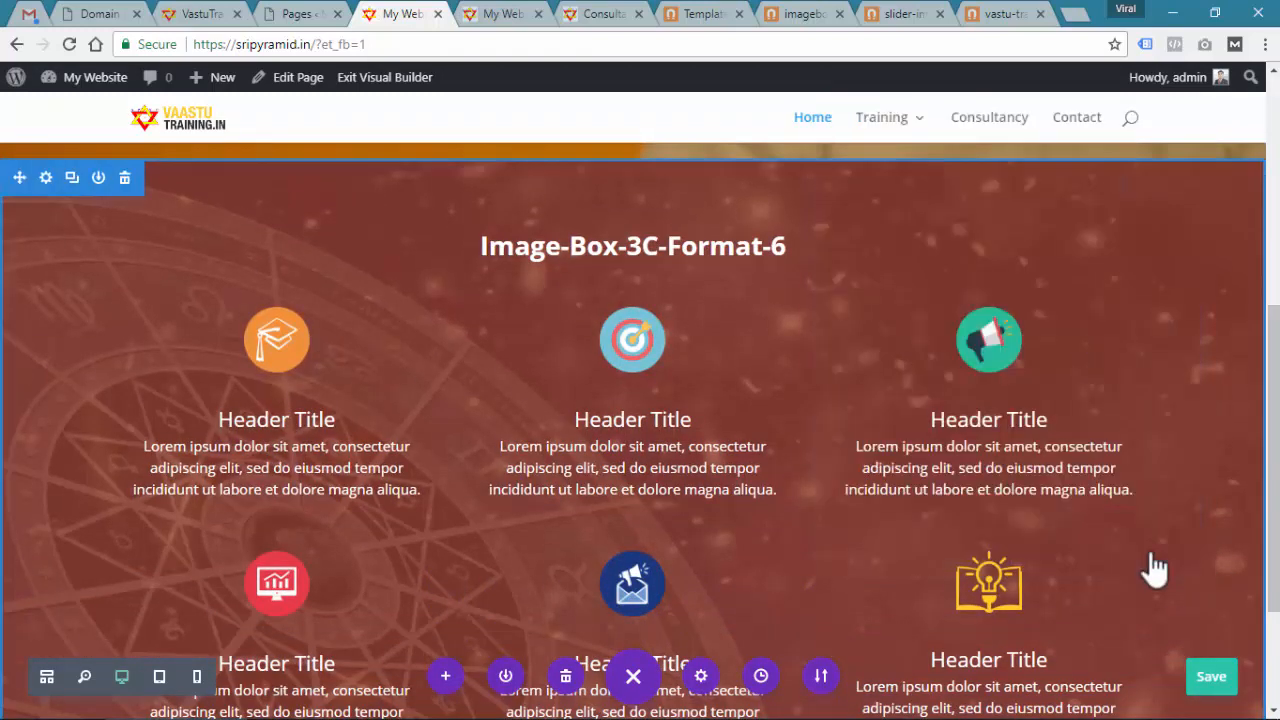
left_click(1211, 676)
left_click(495, 15)
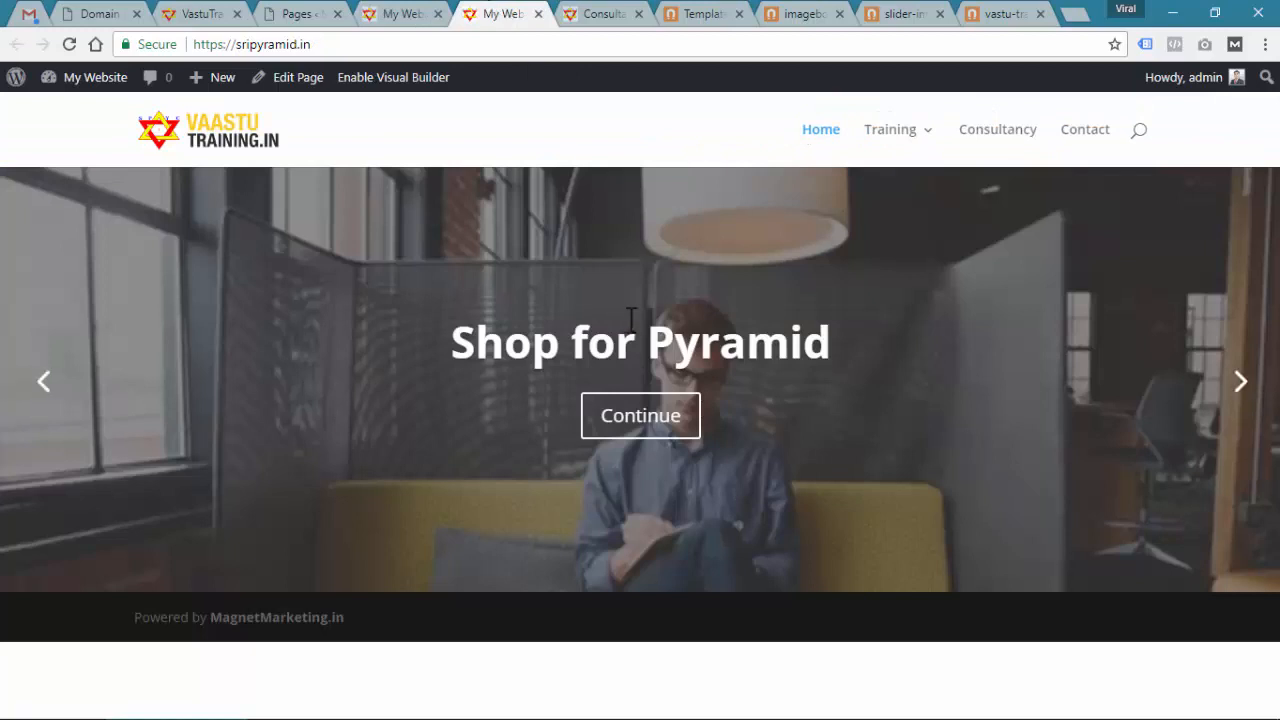
left_click(393, 14)
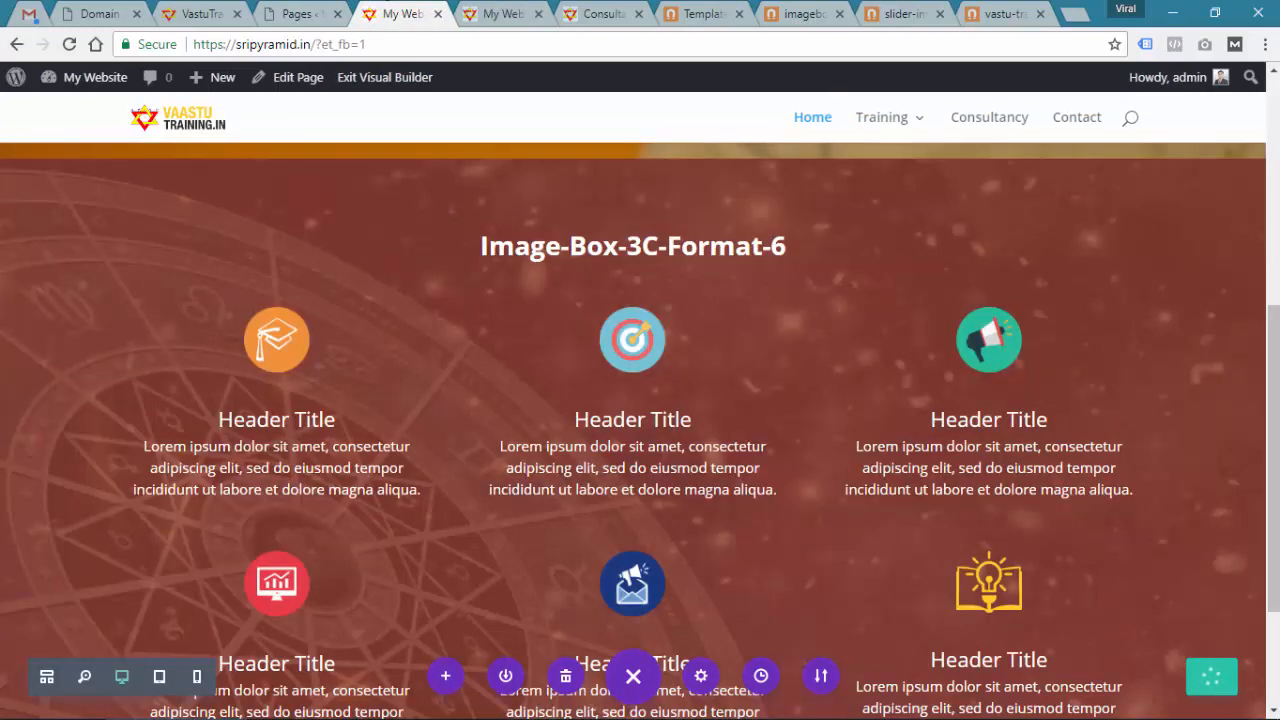
left_click(494, 14)
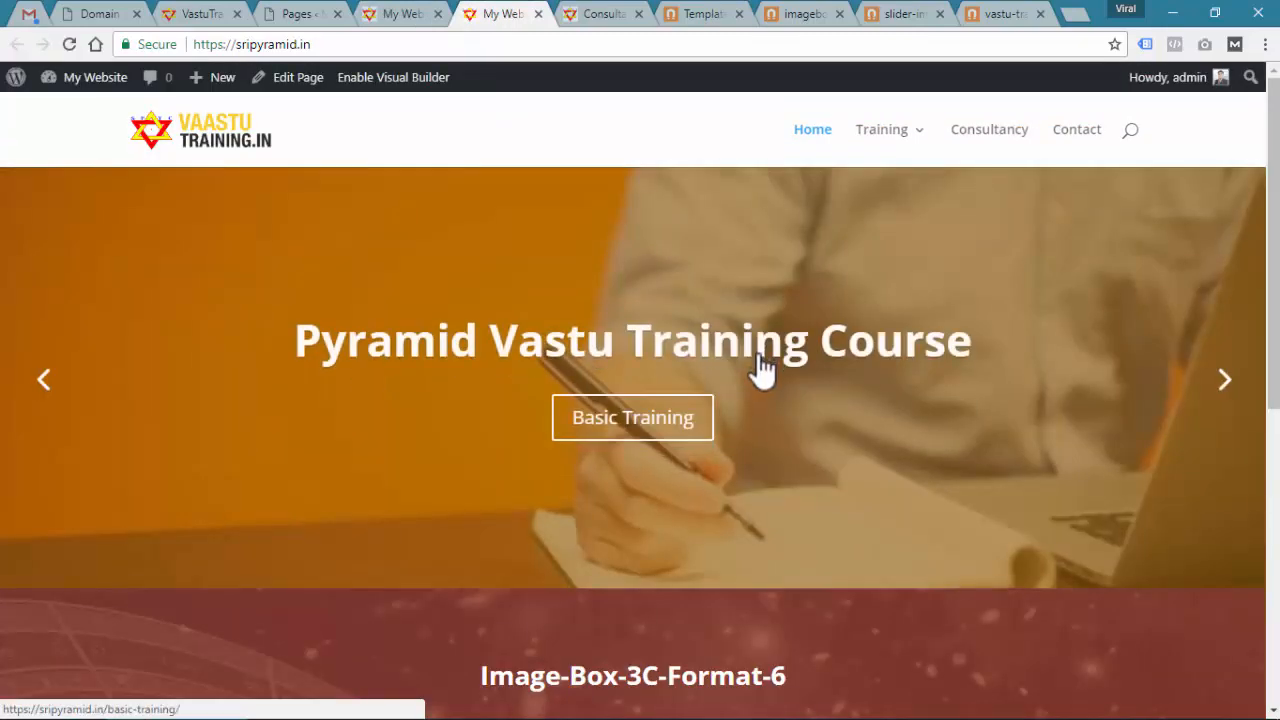
scroll(770, 375, "down", 5)
scroll(802, 414, "up", 3)
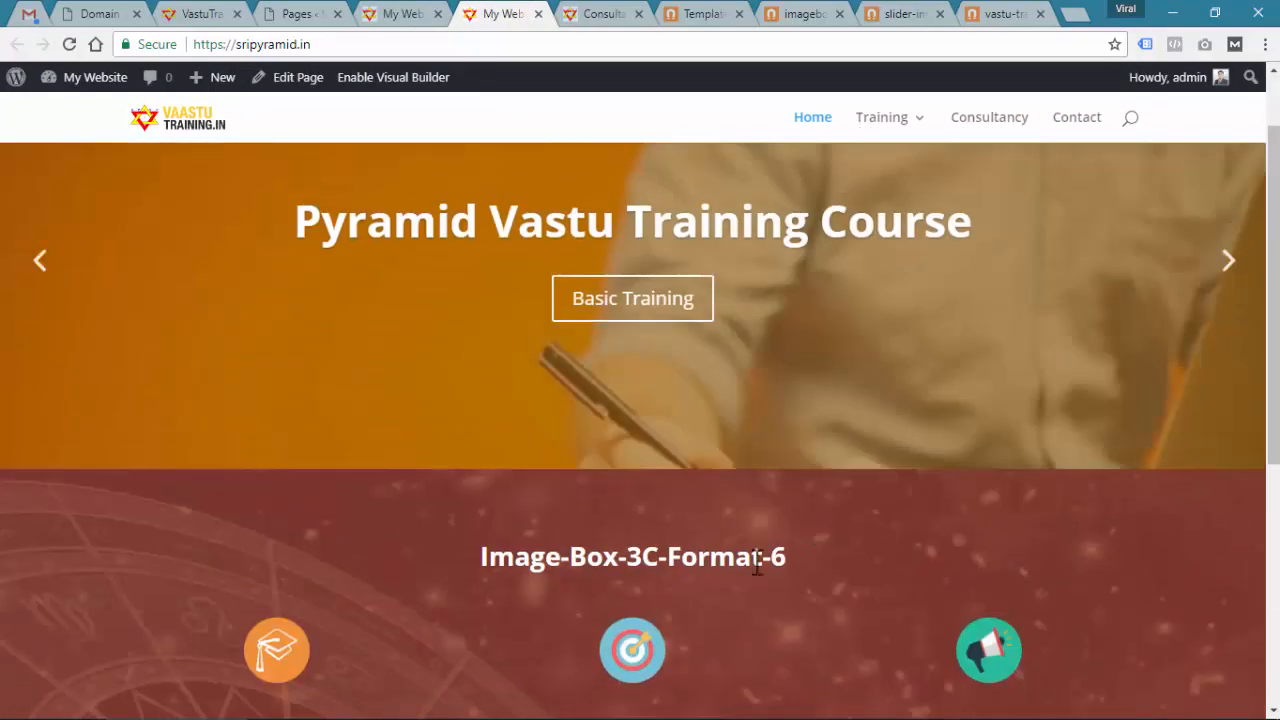
left_click(396, 12)
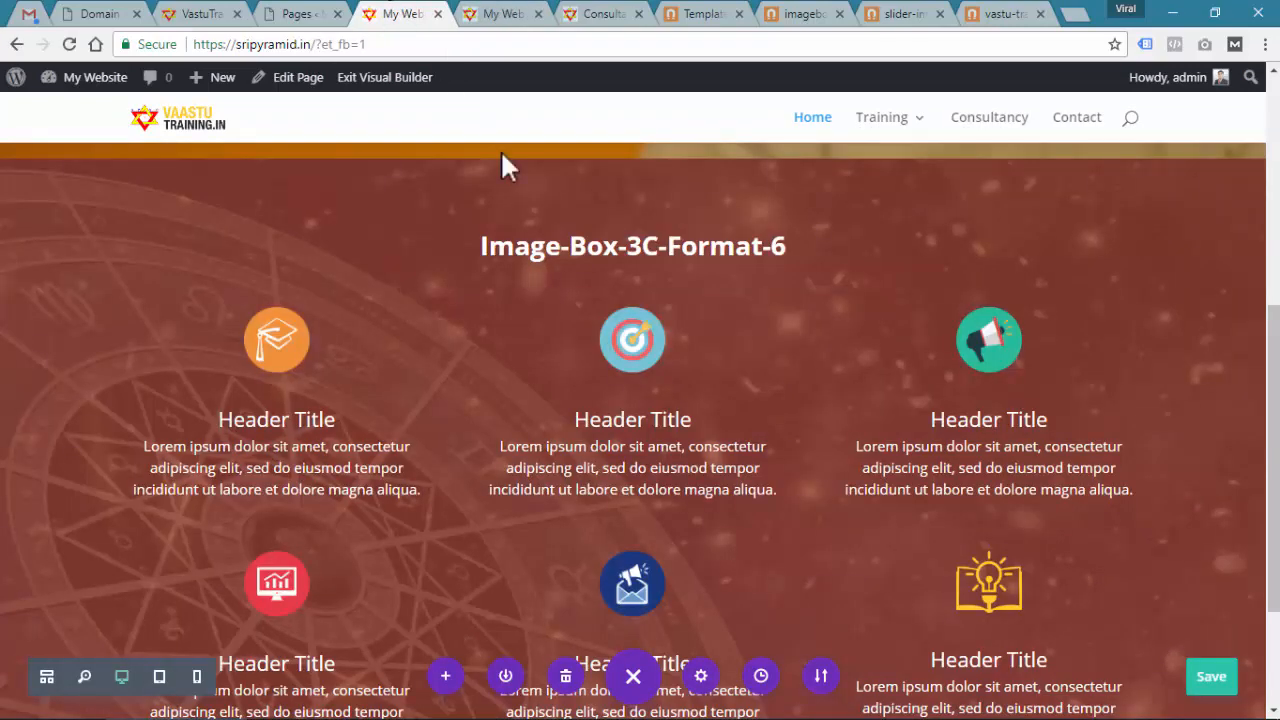
scroll(694, 415, "up", 3)
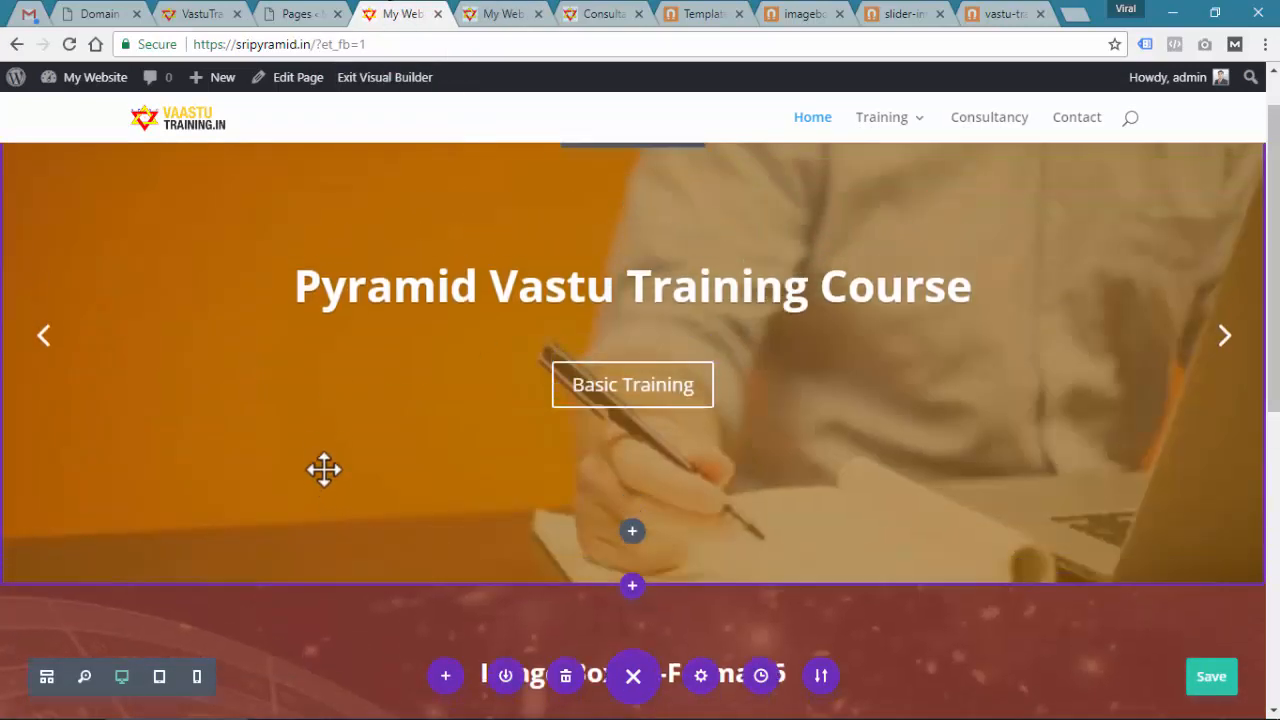
Insert a regular single-column section below the slider holding a Text module
scroll(324, 470, "up", 1)
scroll(543, 530, "down", 1)
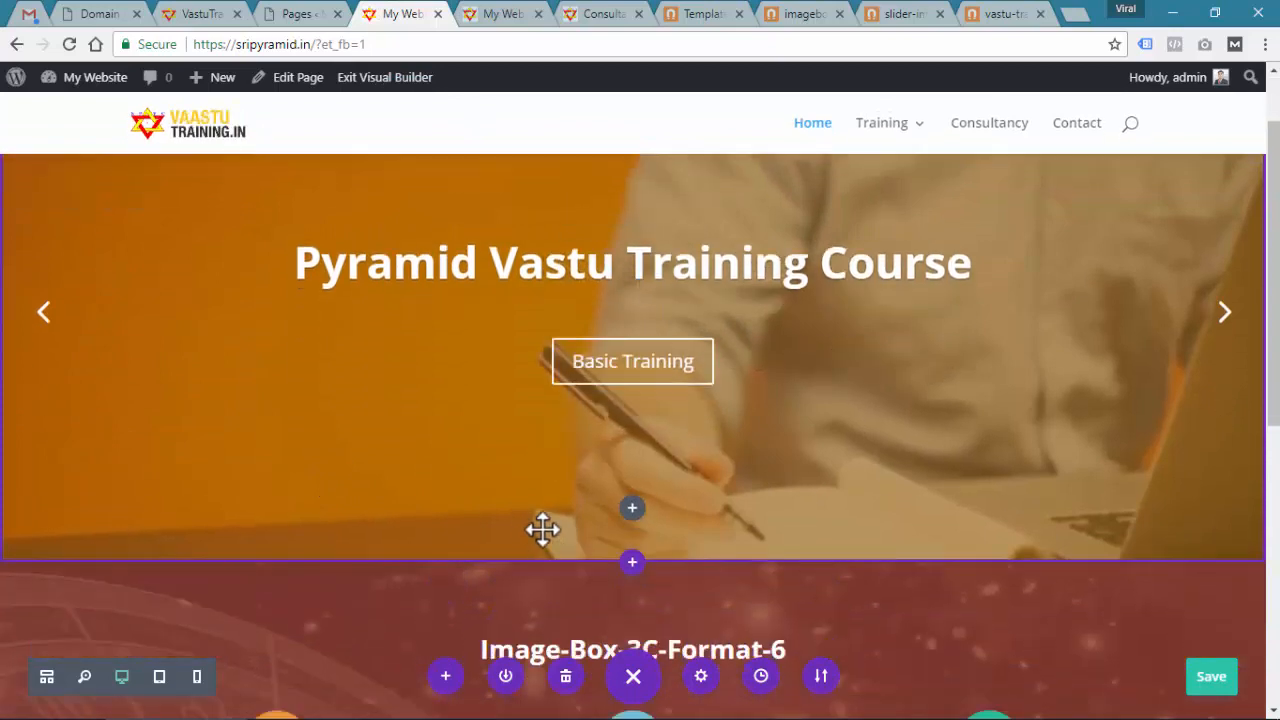
left_click(633, 552)
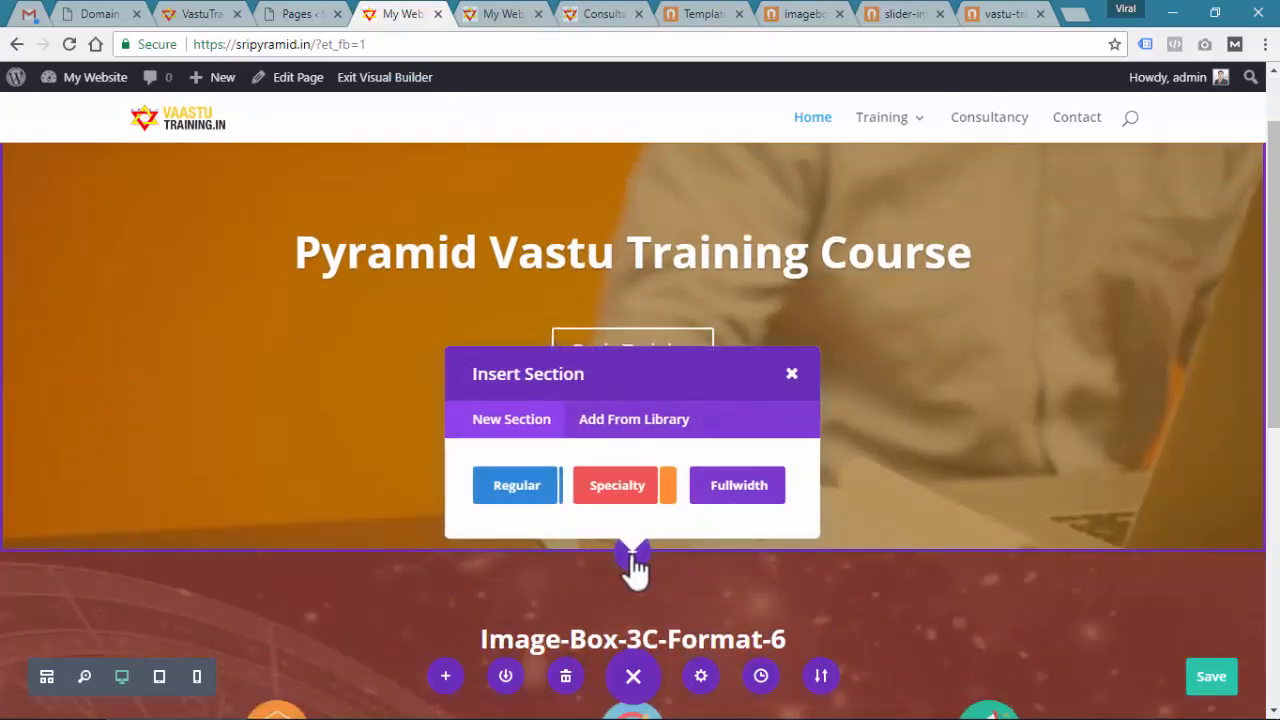
left_click(515, 486)
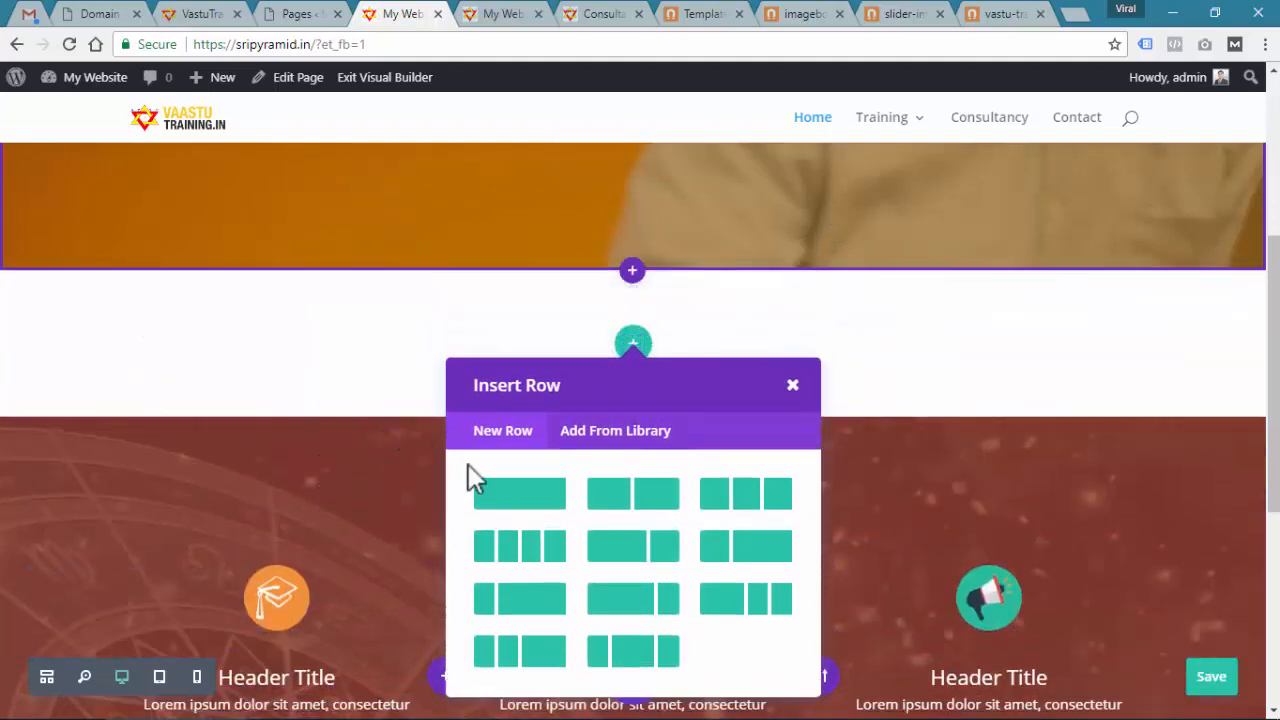
left_click(520, 500)
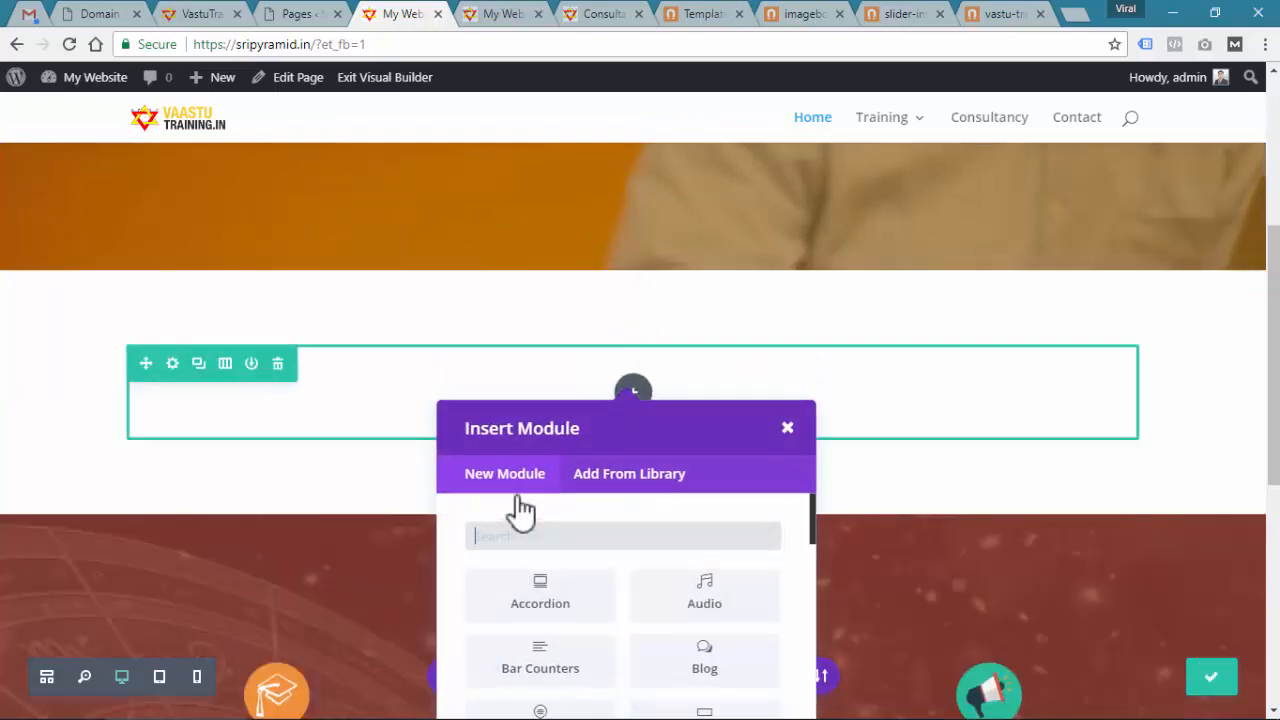
scroll(520, 508, "down", 1)
type("text")
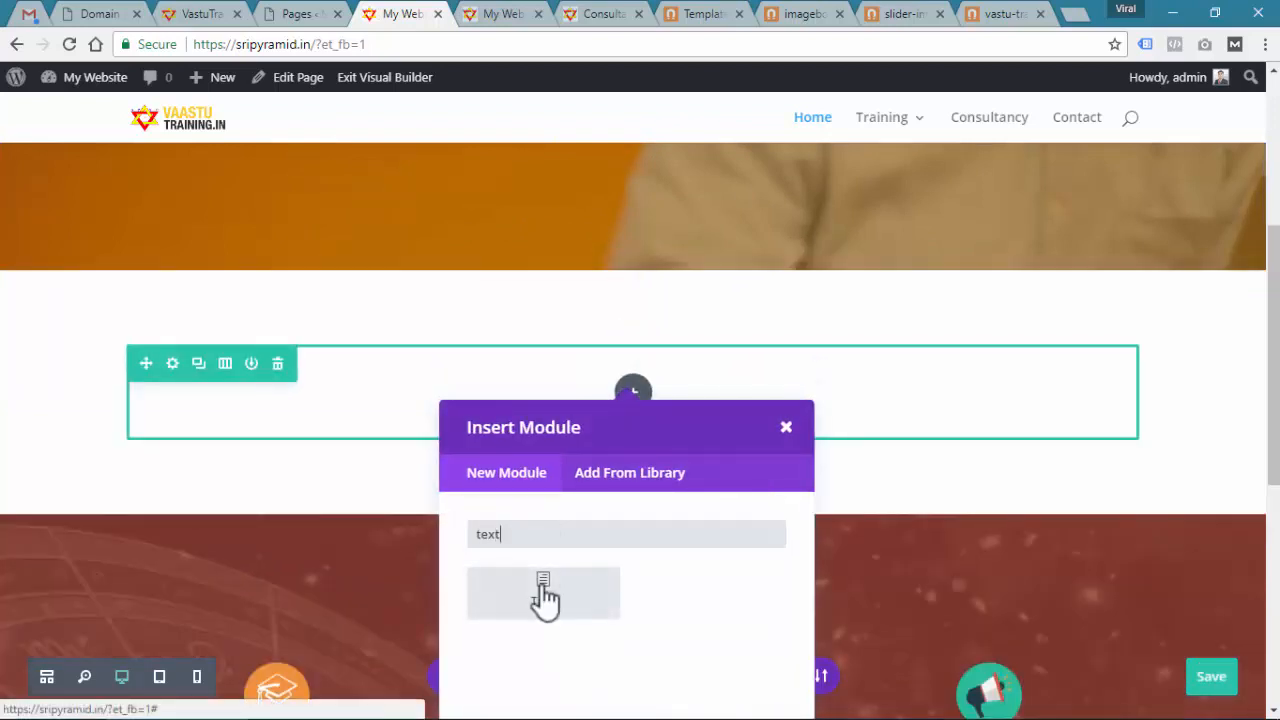
left_click(545, 597)
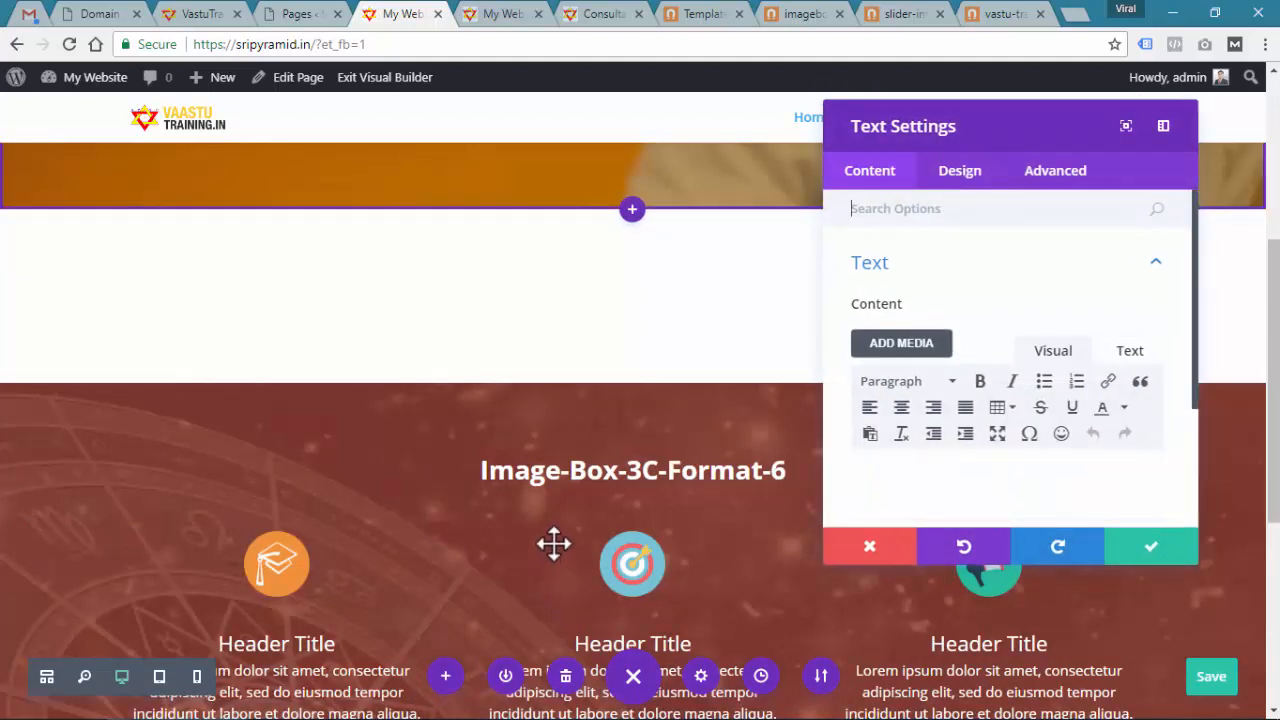
Paste the title 'About Pyramid Vaastu Course' from the notes into the Text module
key("alt+Tab")
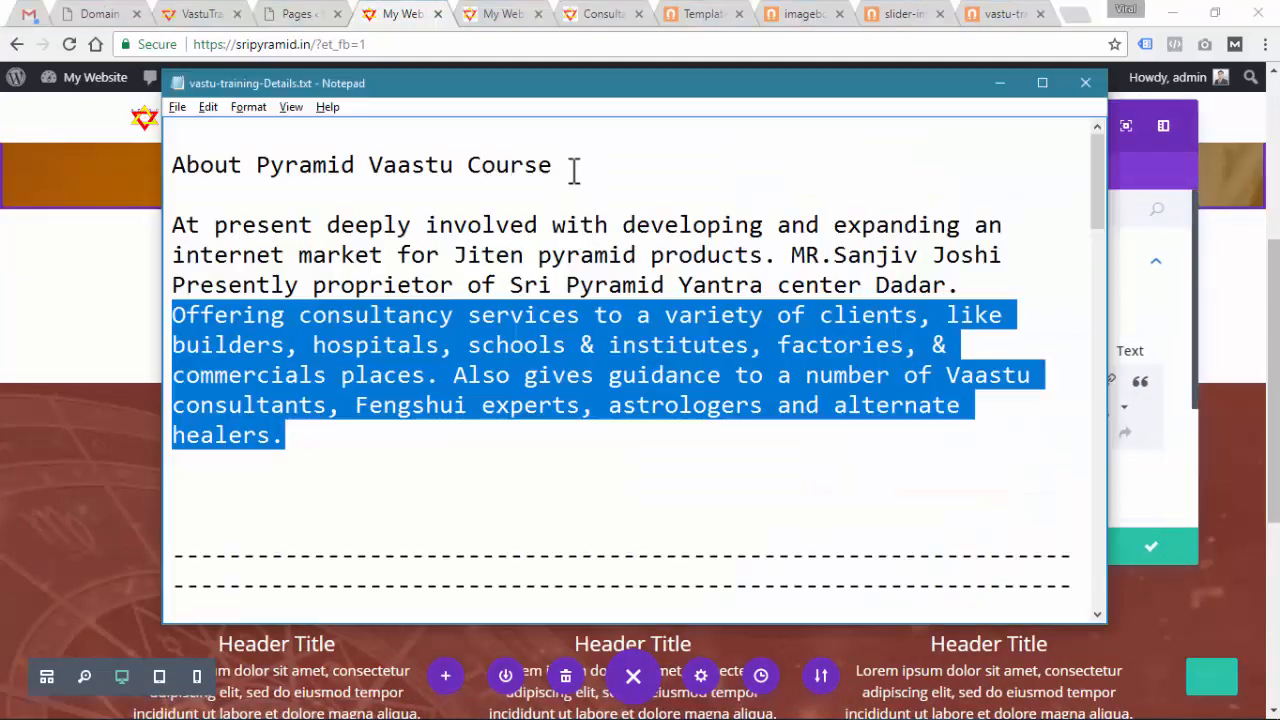
left_click_drag(553, 165, 170, 168)
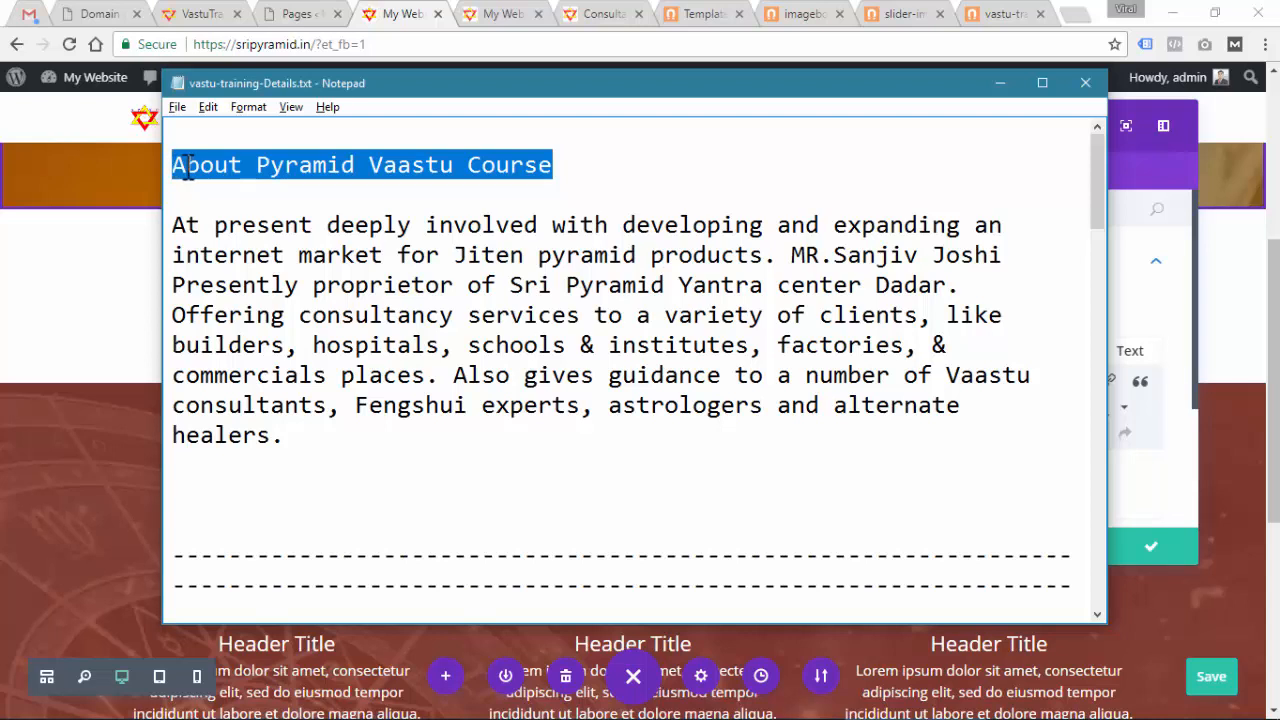
key("ctrl+c")
key("alt+Tab")
left_click(894, 488)
key("ctrl+v")
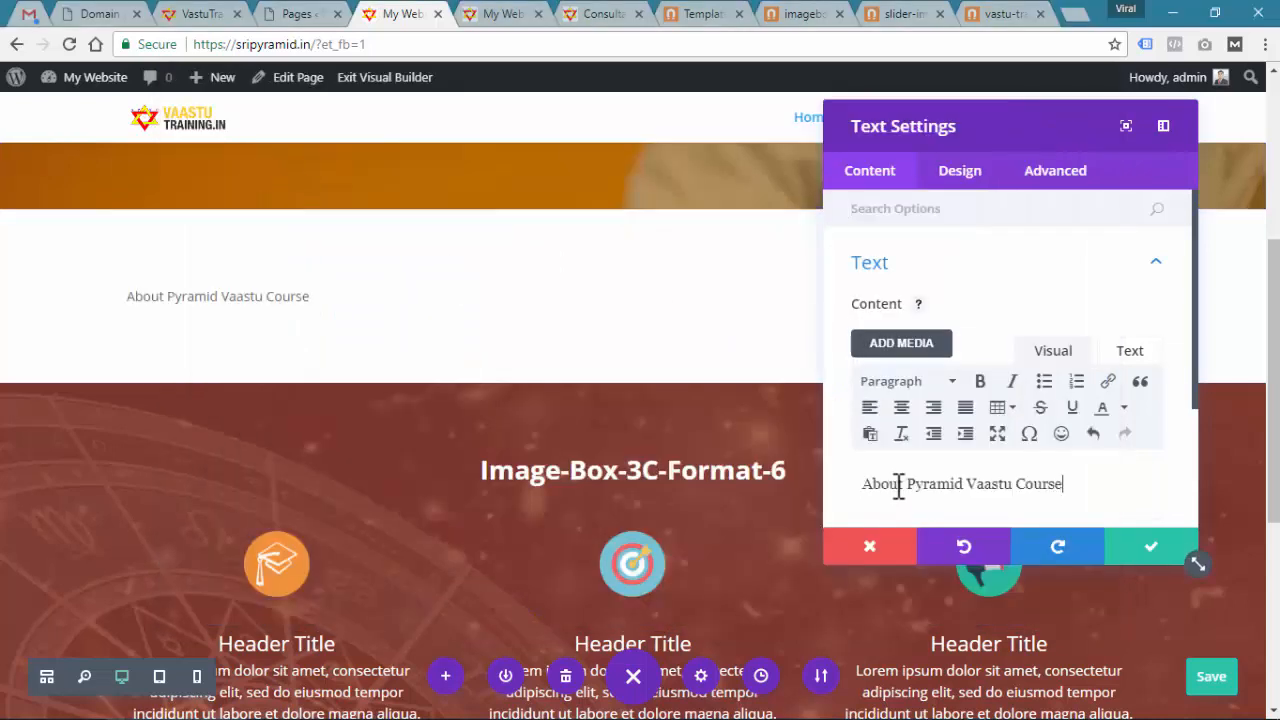
Style the heading bold, centred at 27px, confirm and save the page
left_click(964, 176)
left_click(937, 273)
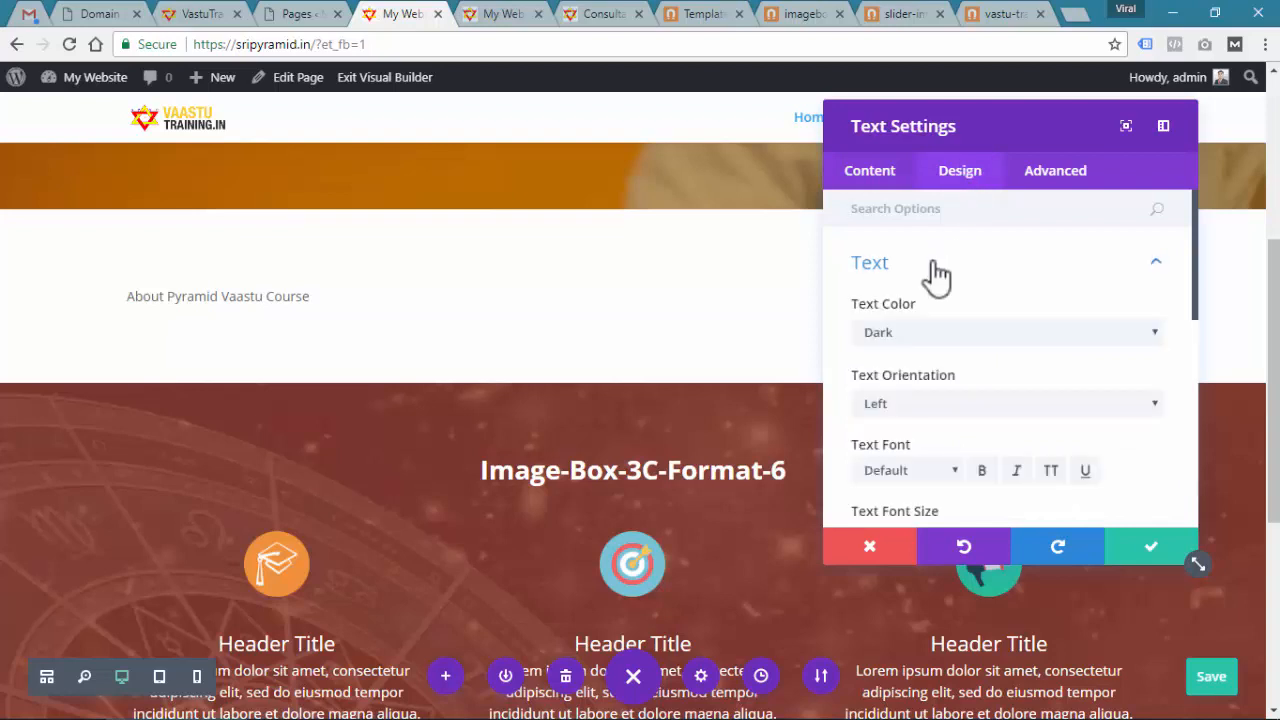
scroll(930, 415, "down", 2)
left_click(986, 376)
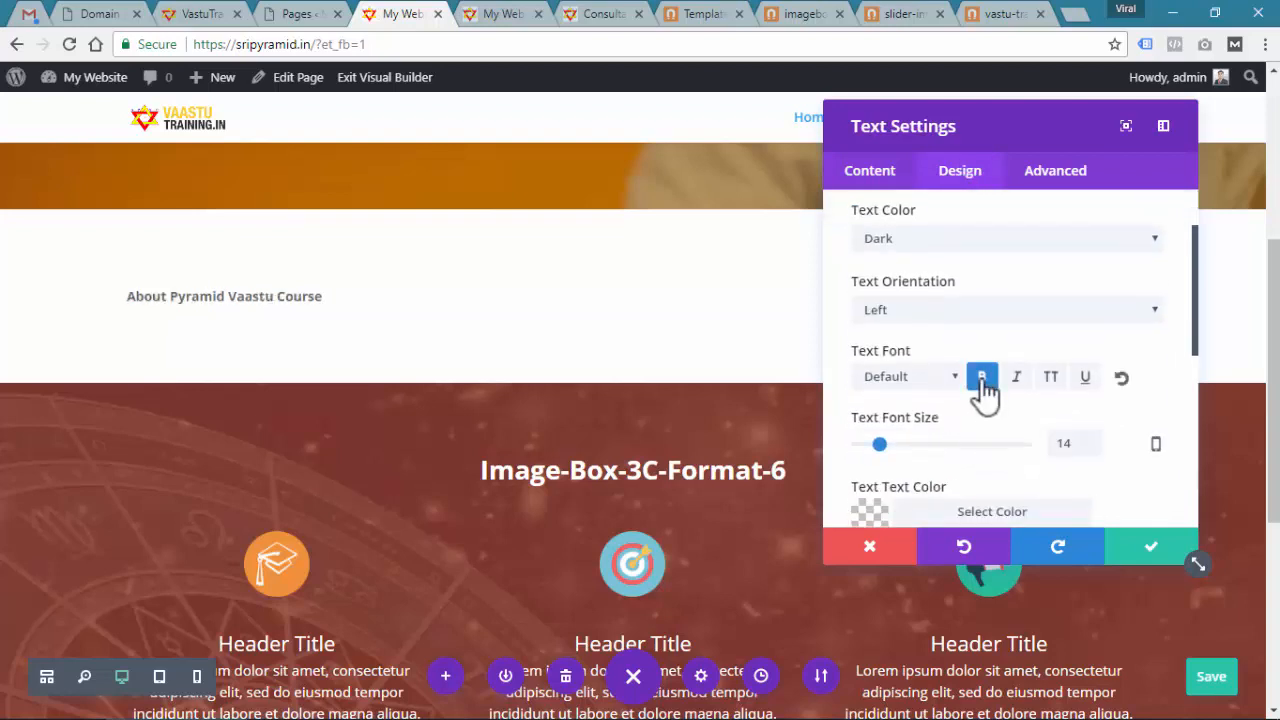
left_click(905, 312)
left_click(904, 351)
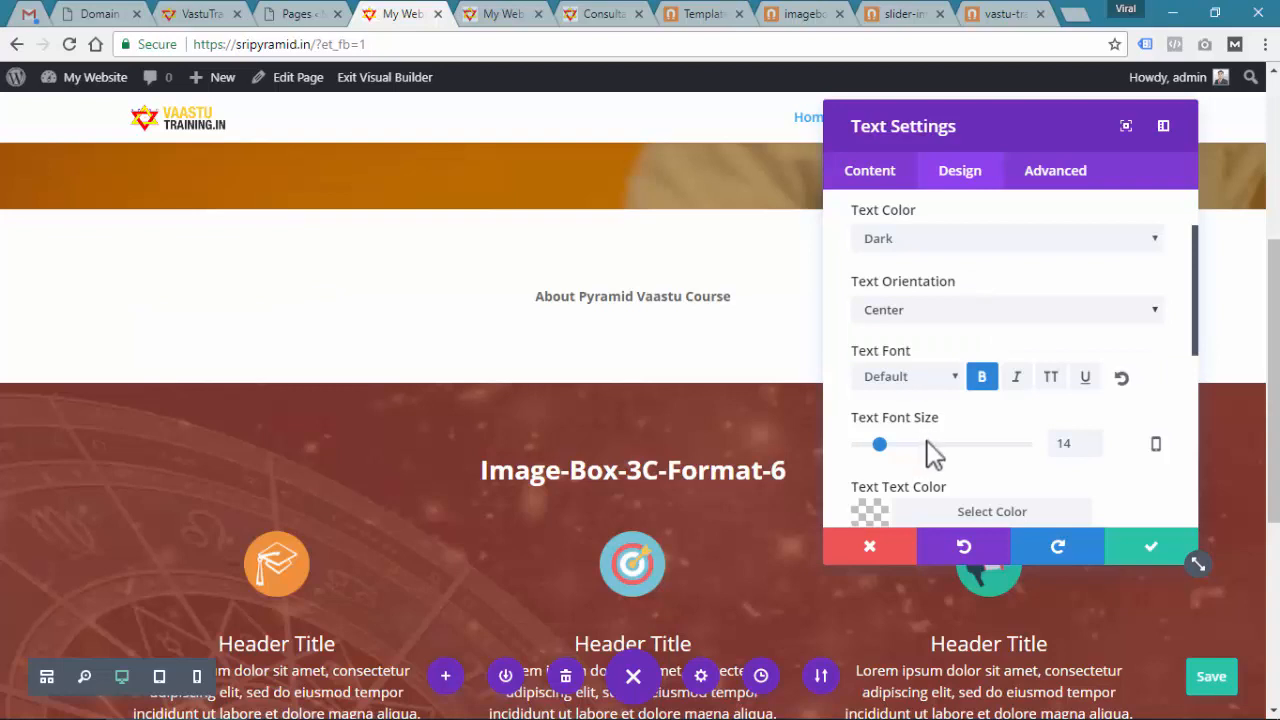
left_click_drag(894, 447, 902, 445)
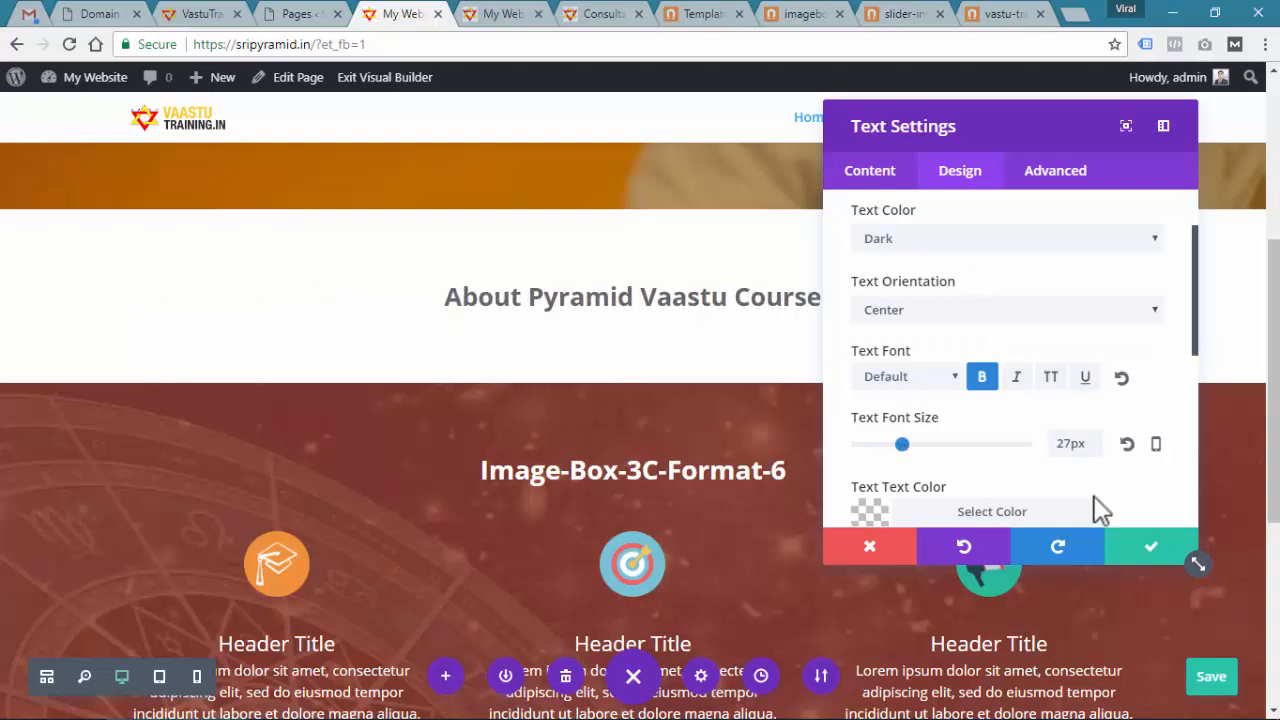
left_click(1150, 552)
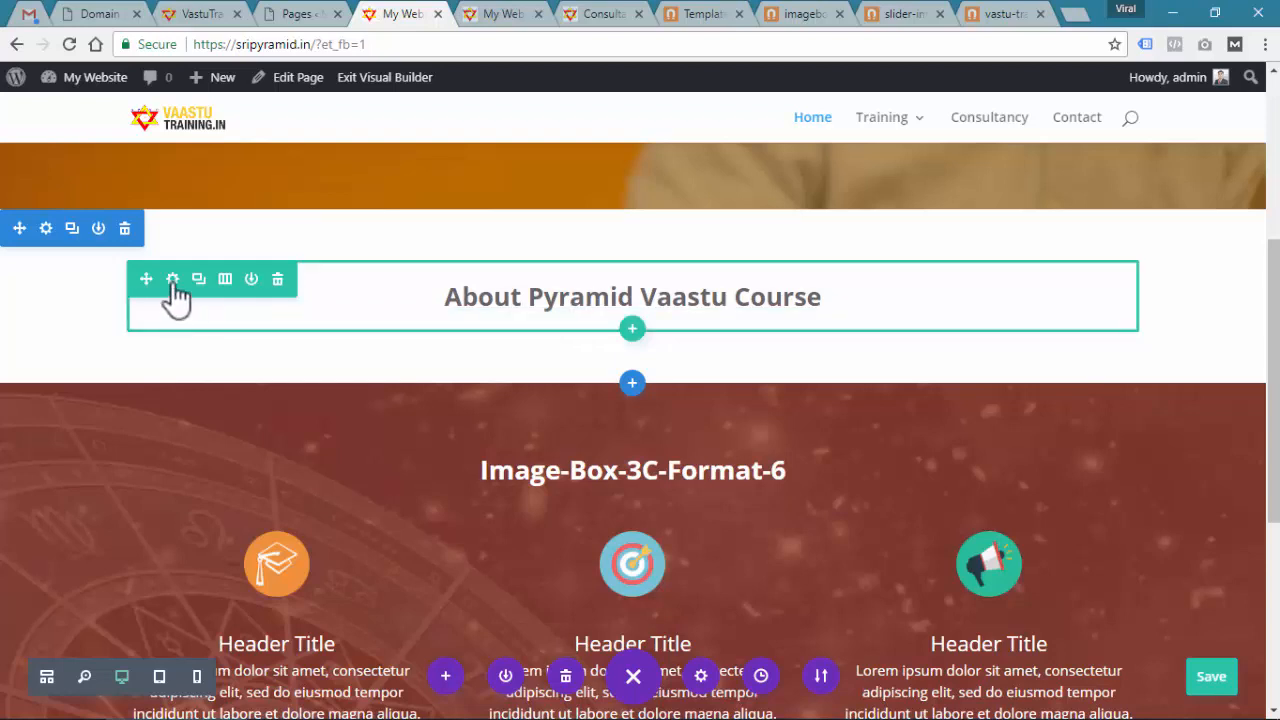
key("ctrl+s")
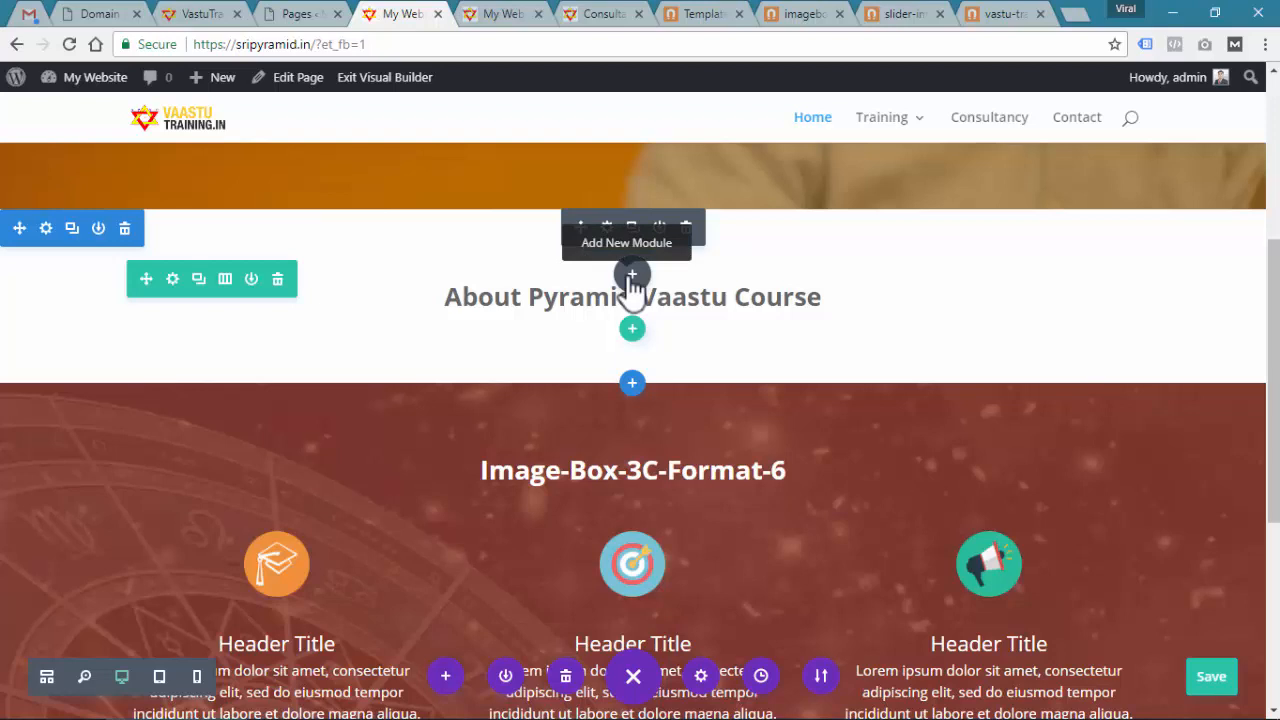
Add a second Text module under the heading with the pasted course description paragraph
left_click(632, 276)
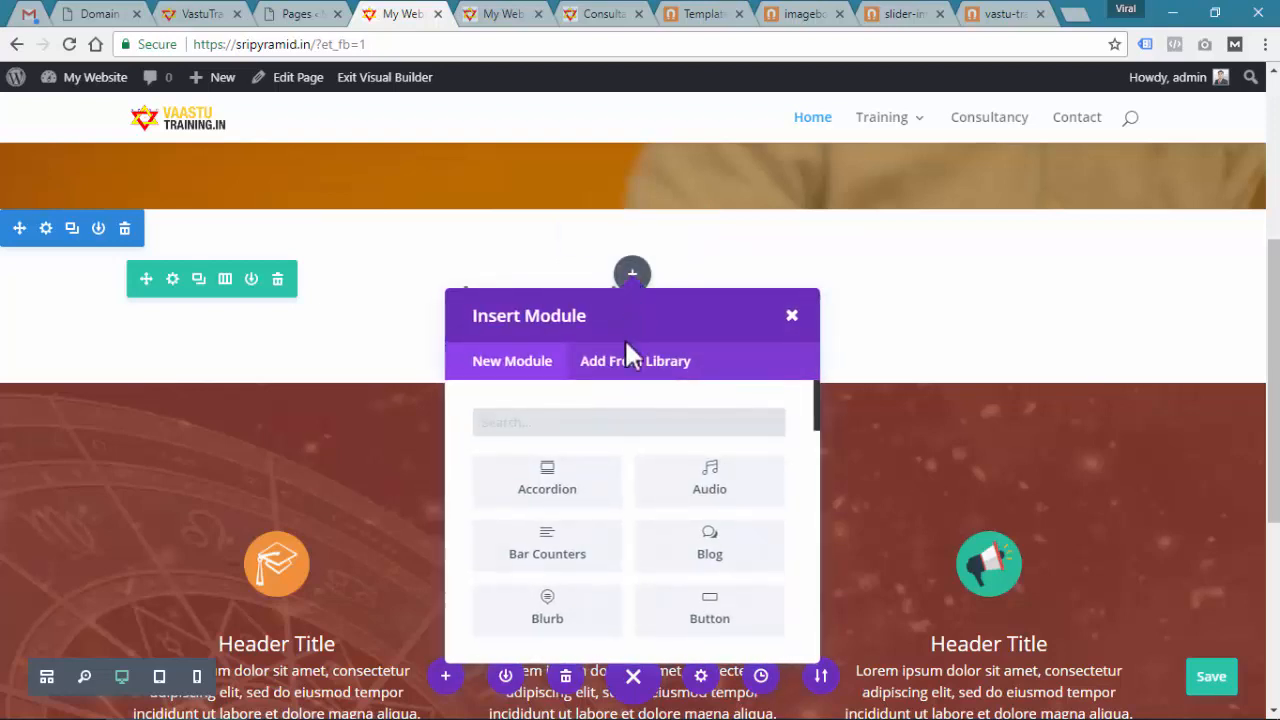
type("text")
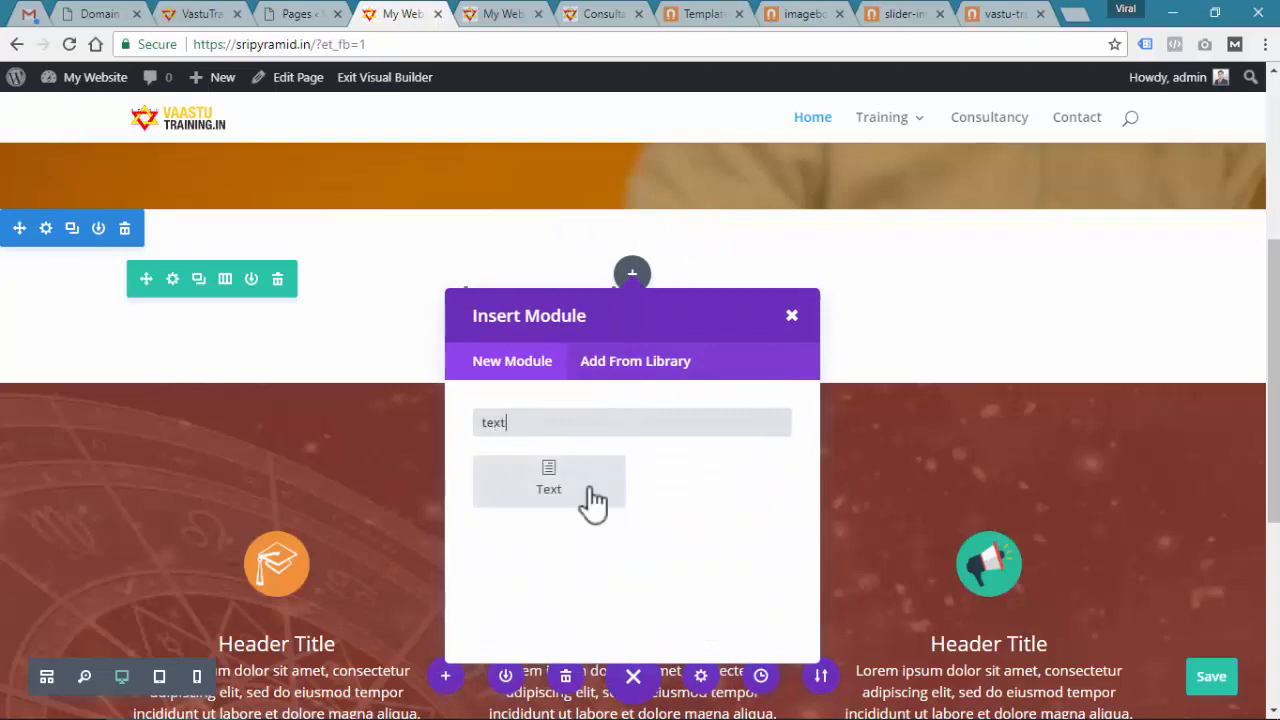
left_click(526, 515)
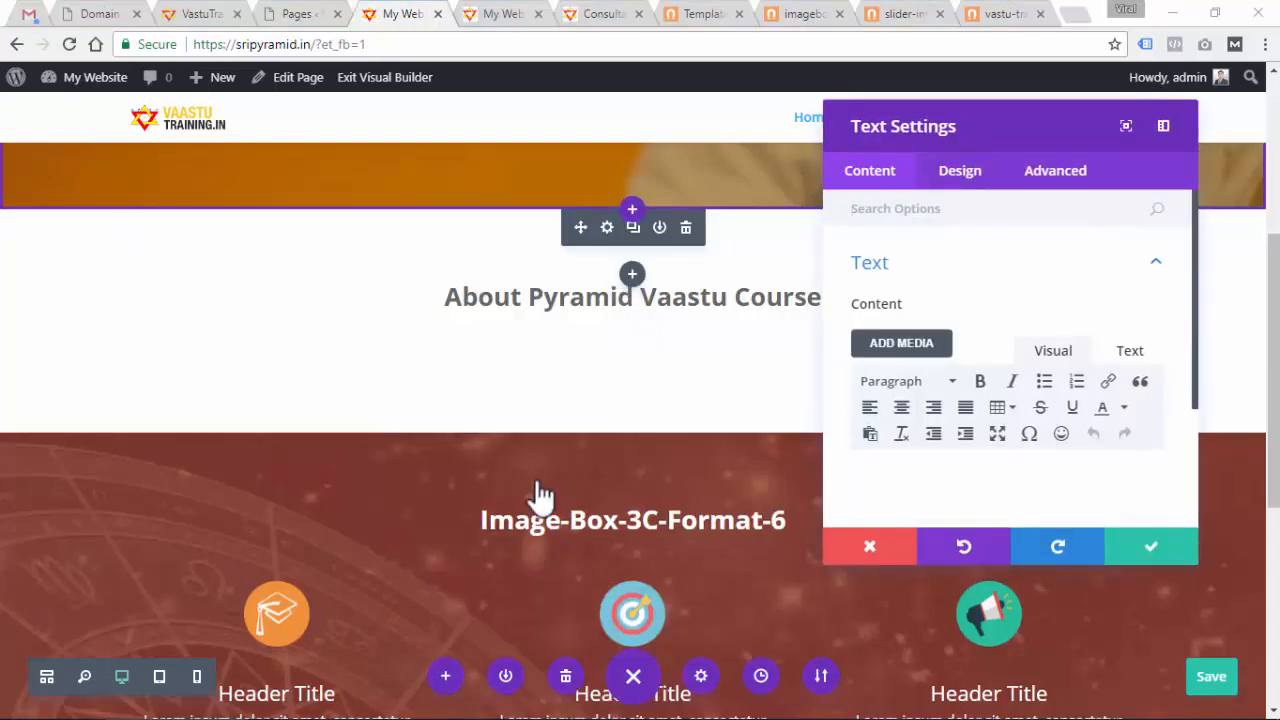
key("alt+Tab")
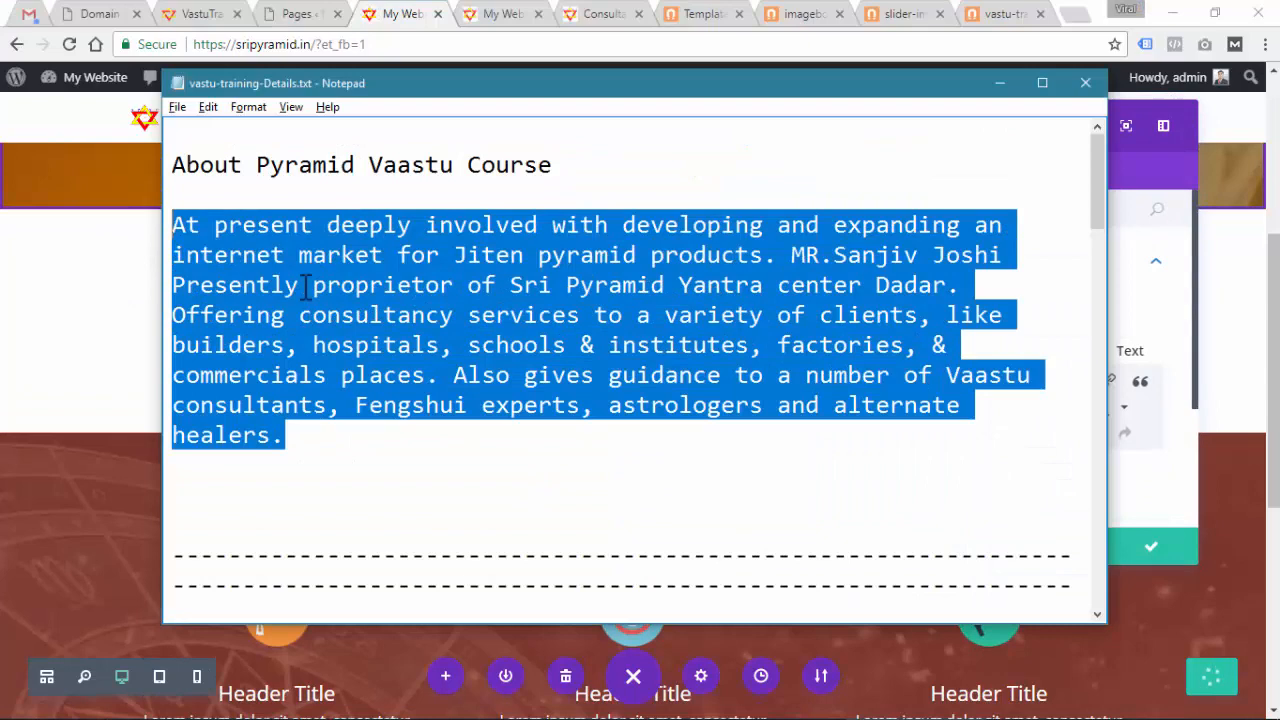
key("alt+Tab")
key("ctrl+v")
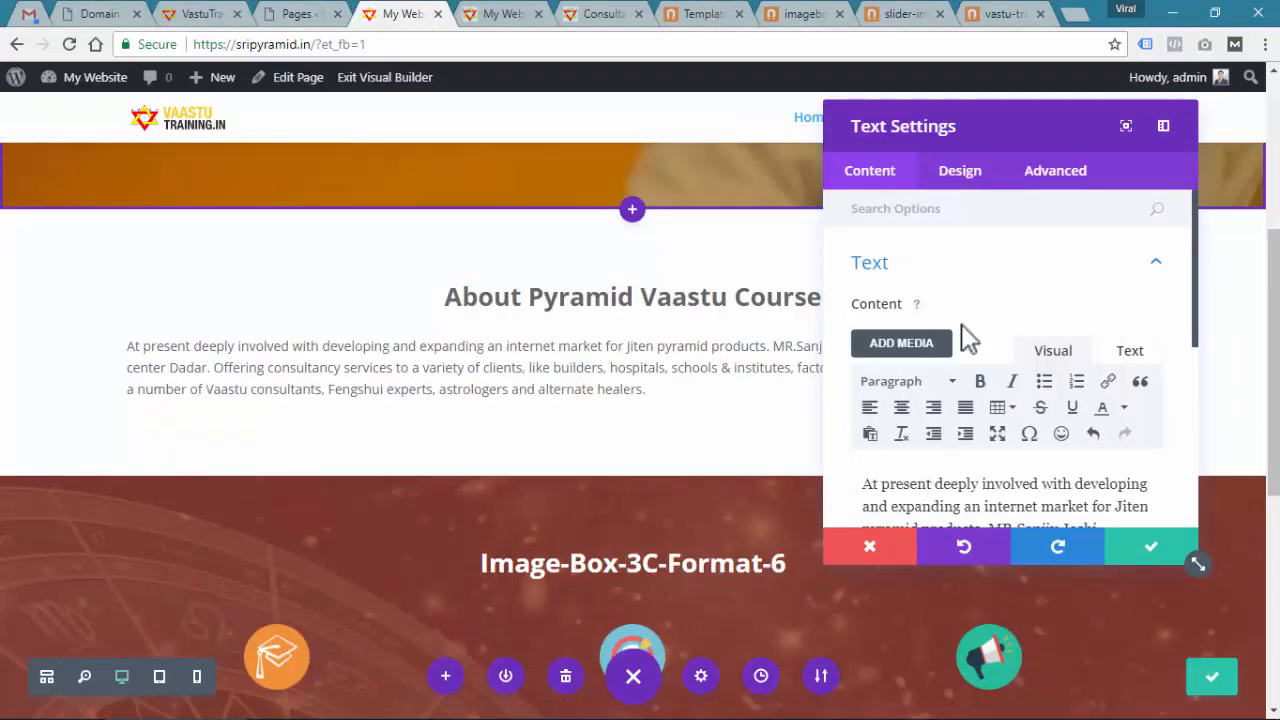
left_click(967, 170)
left_click(916, 292)
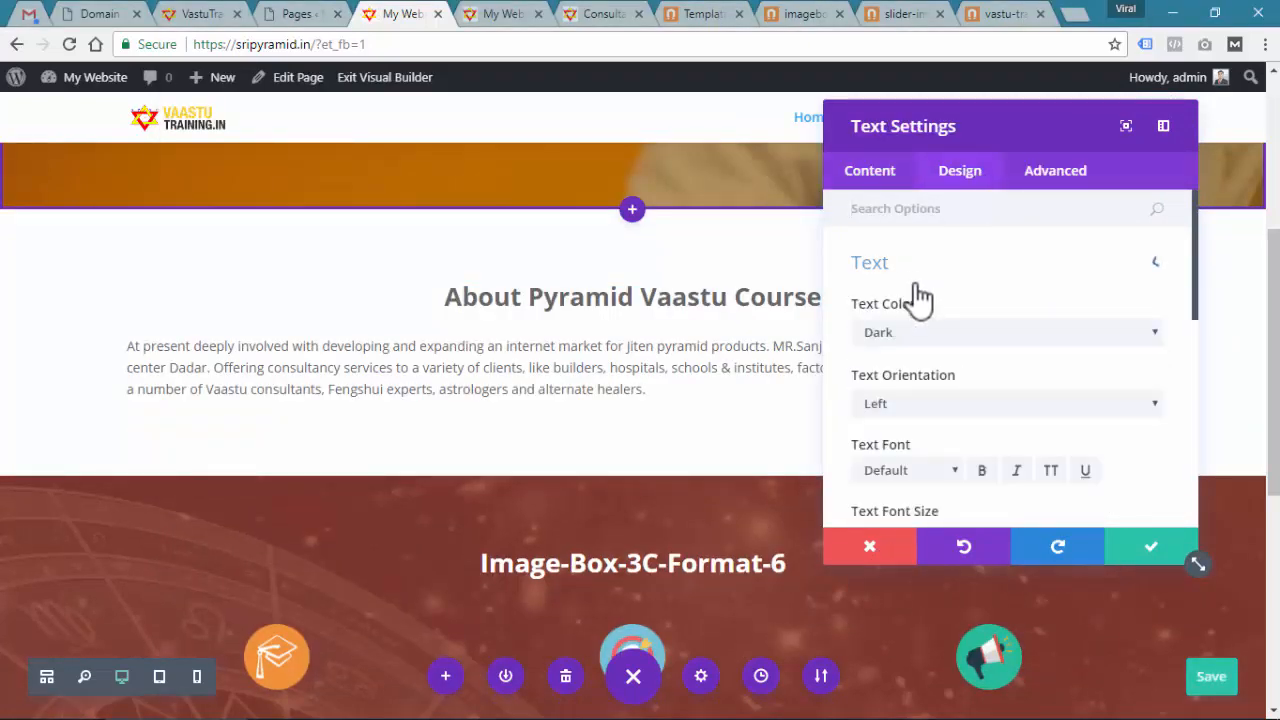
scroll(940, 430, "down", 1)
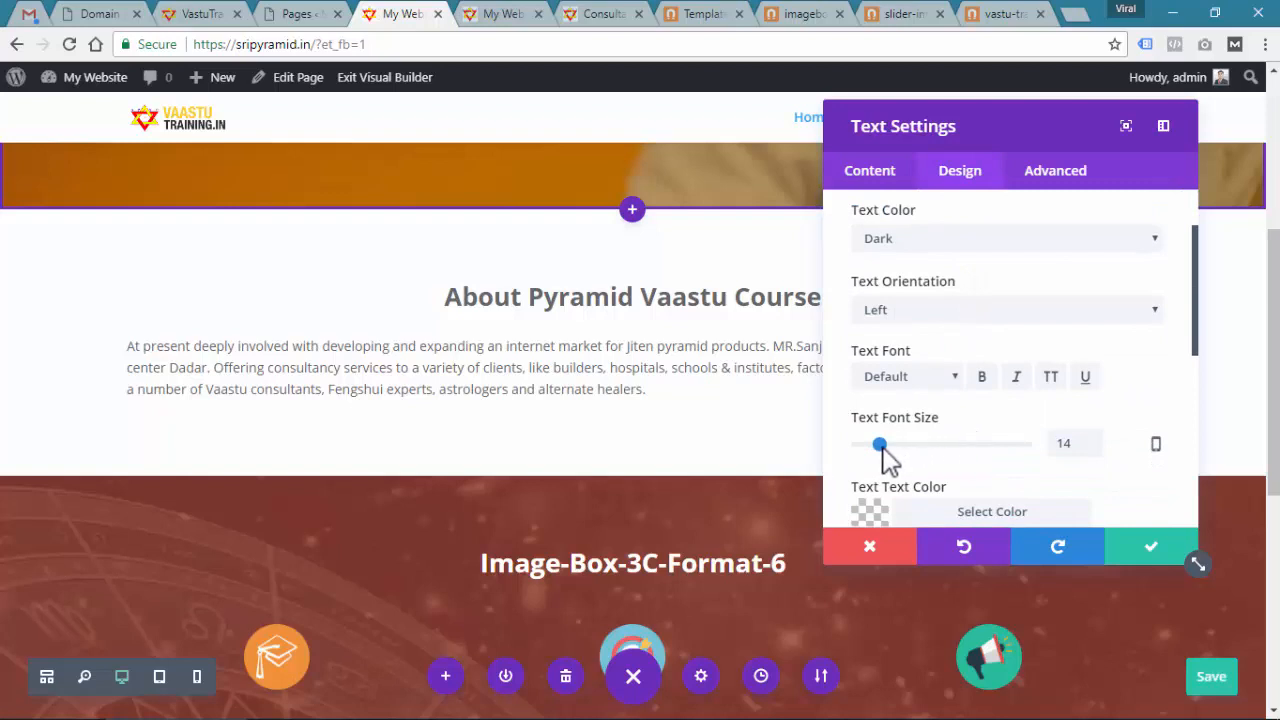
Set the description paragraph's font size to 17px and confirm
left_click_drag(880, 446, 885, 446)
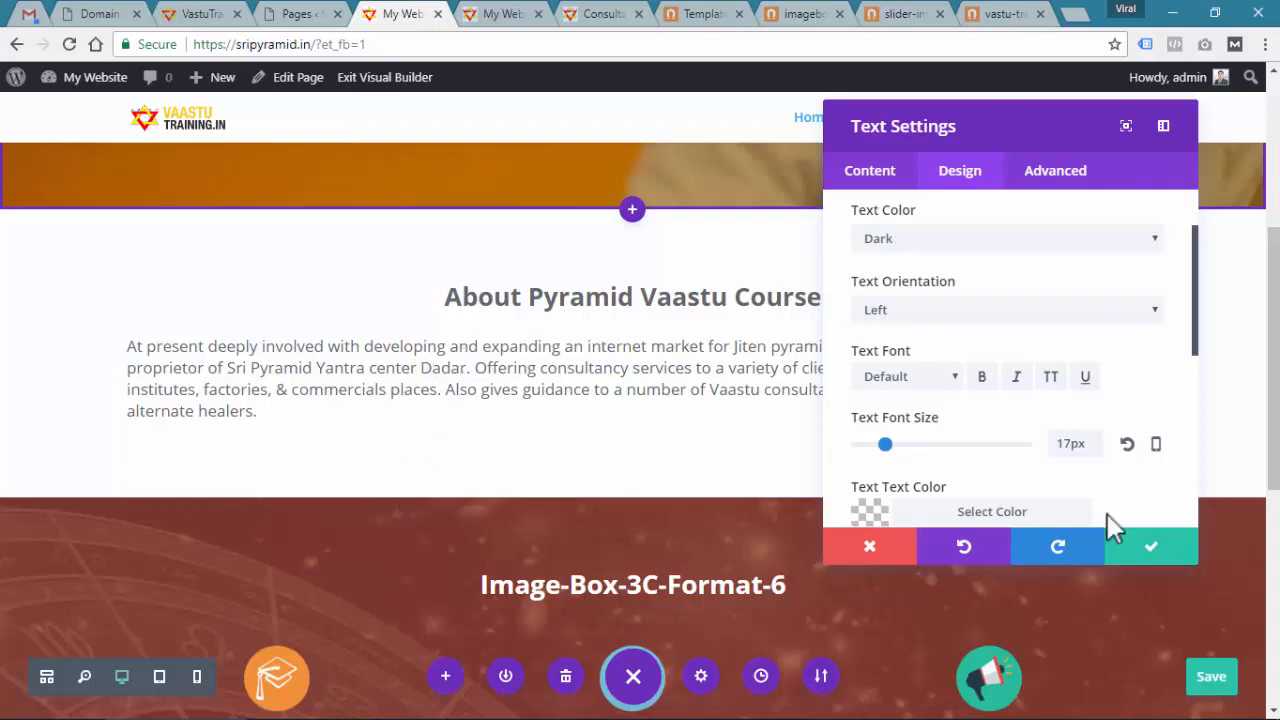
left_click(1151, 548)
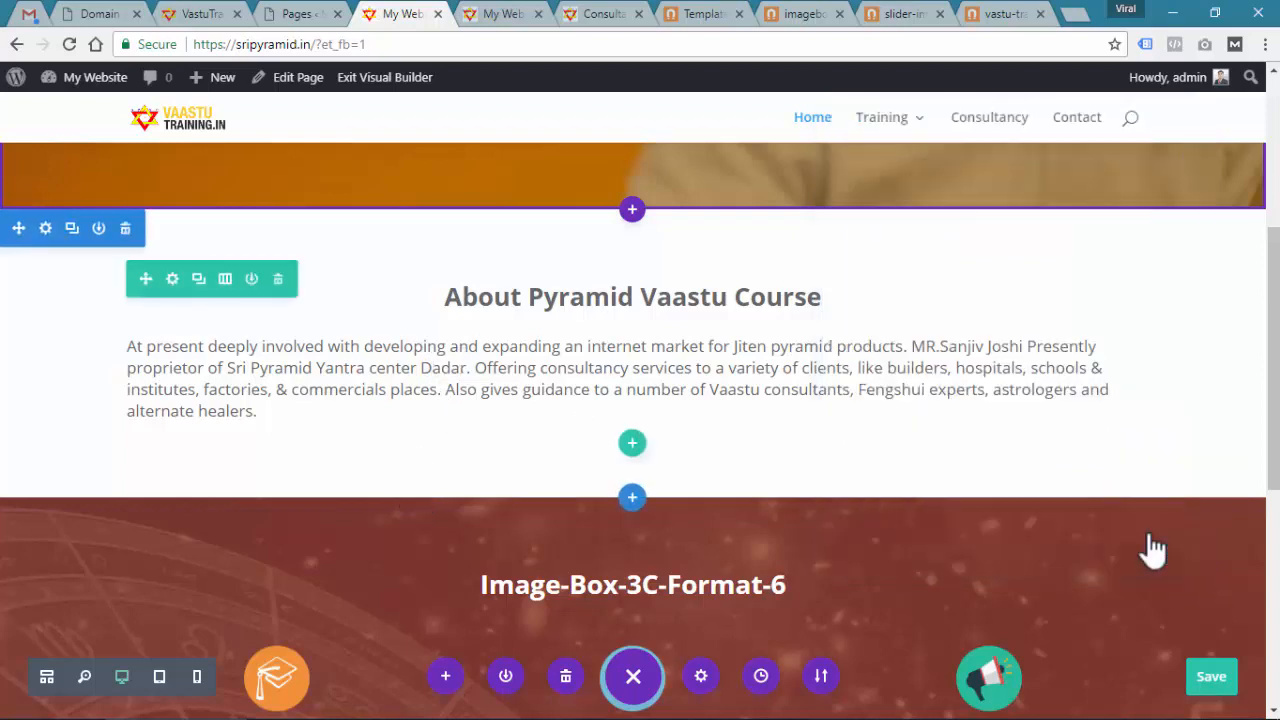
Save the home page, review it on the live site, then return to the builder's image boxes
left_click(1210, 680)
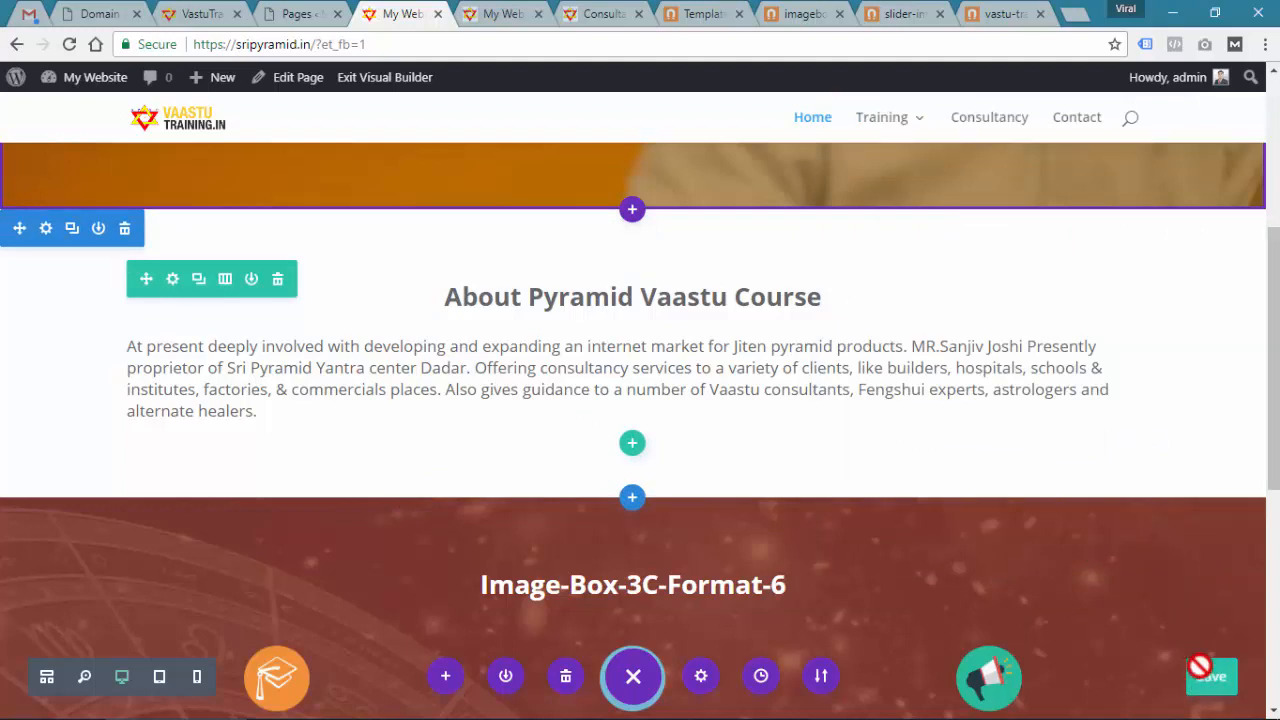
left_click(529, 14)
left_click(650, 318)
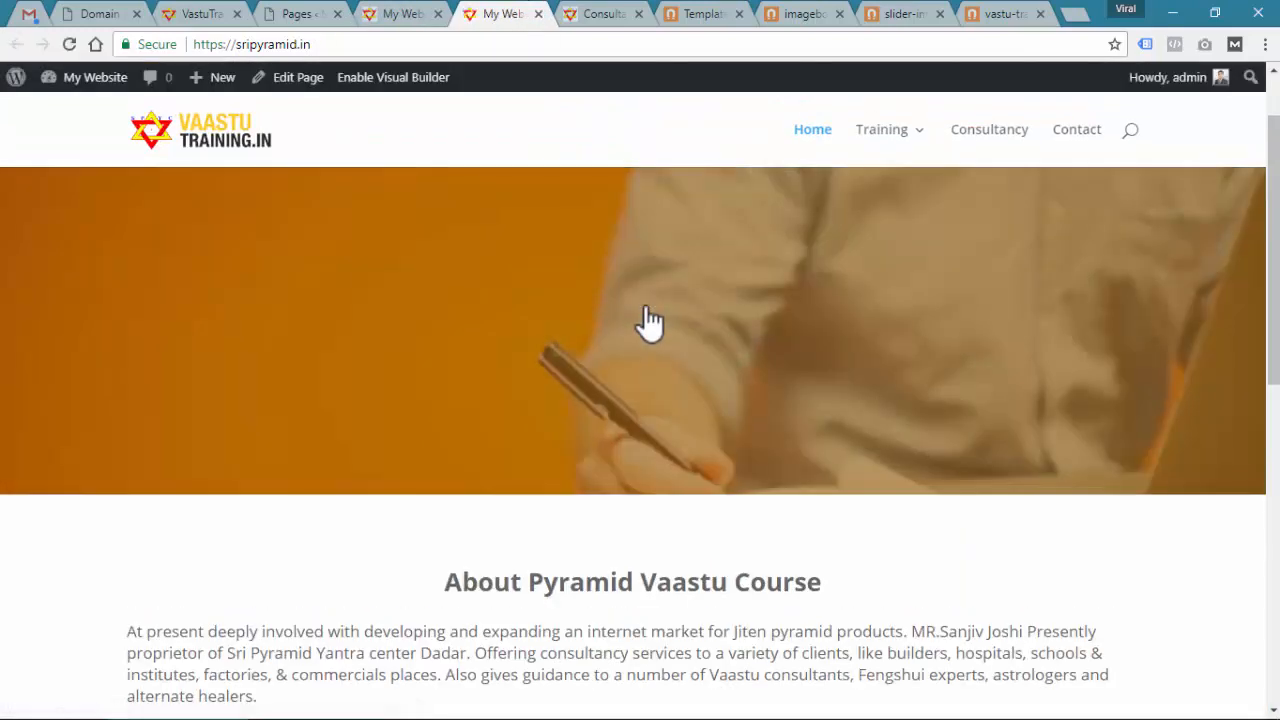
scroll(646, 360, "down", 6)
scroll(700, 480, "down", 2)
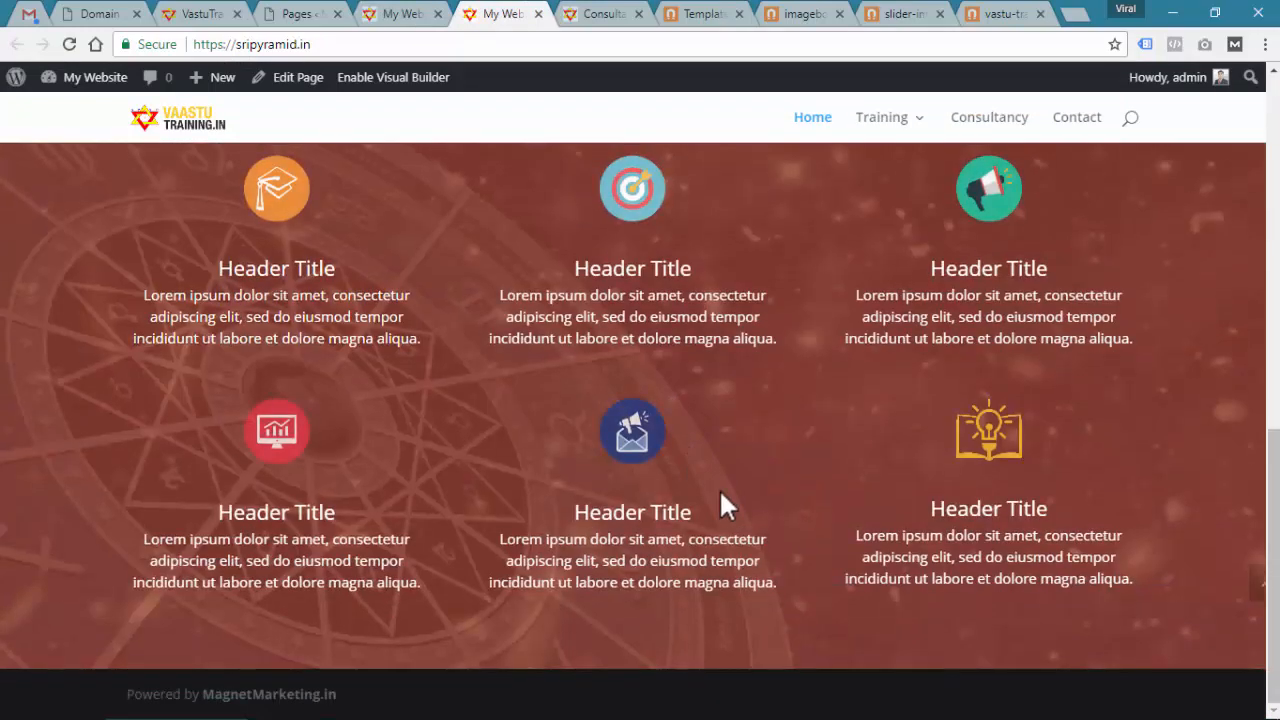
scroll(668, 421, "up", 10)
scroll(668, 440, "down", 5)
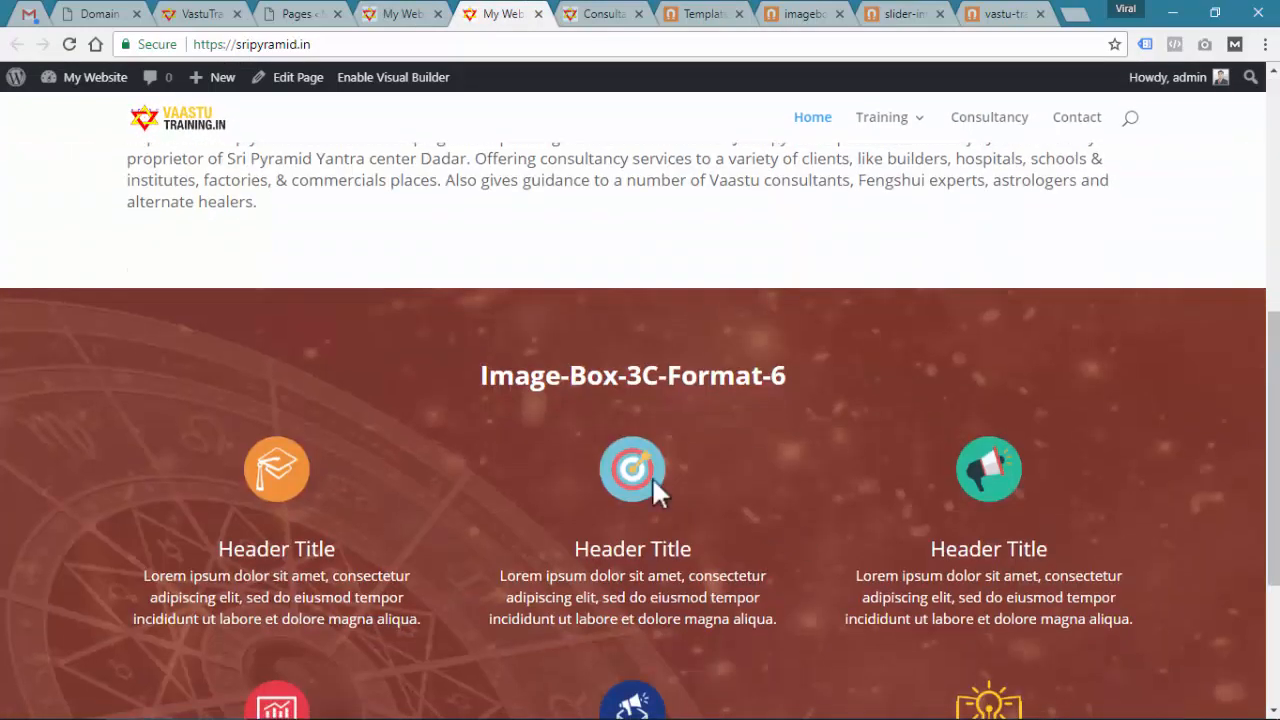
left_click(405, 14)
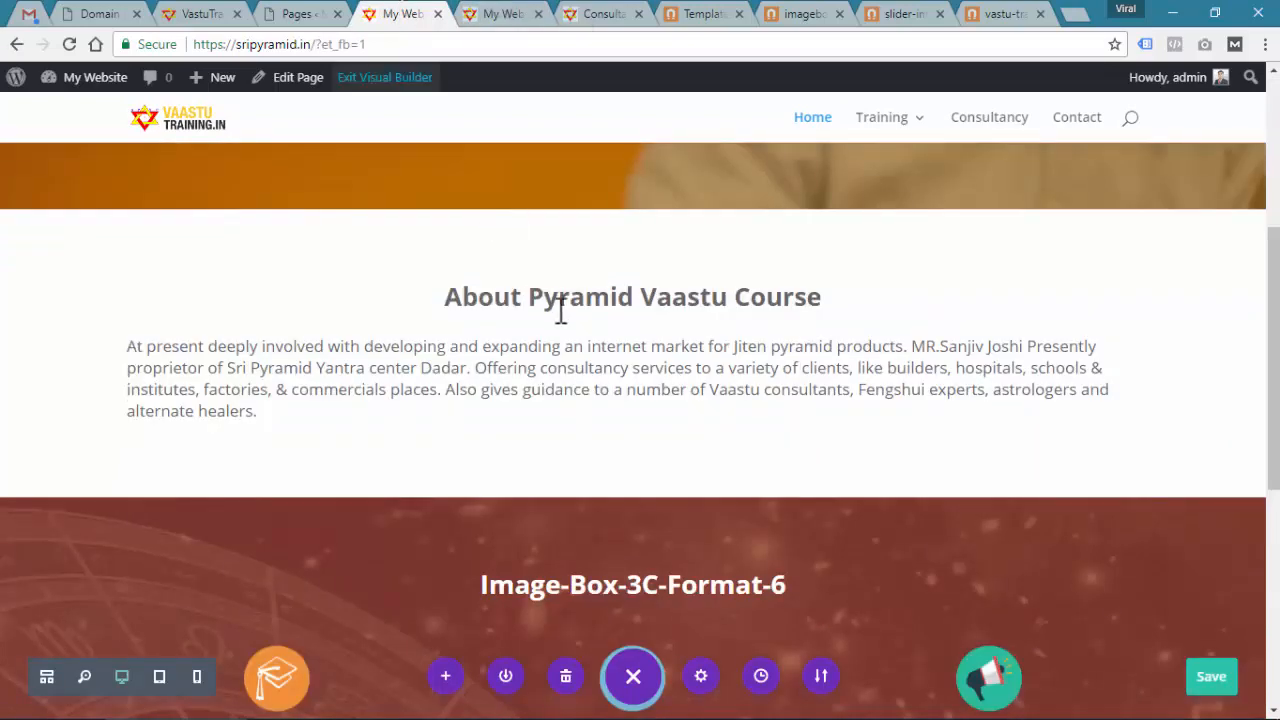
scroll(563, 337, "down", 3)
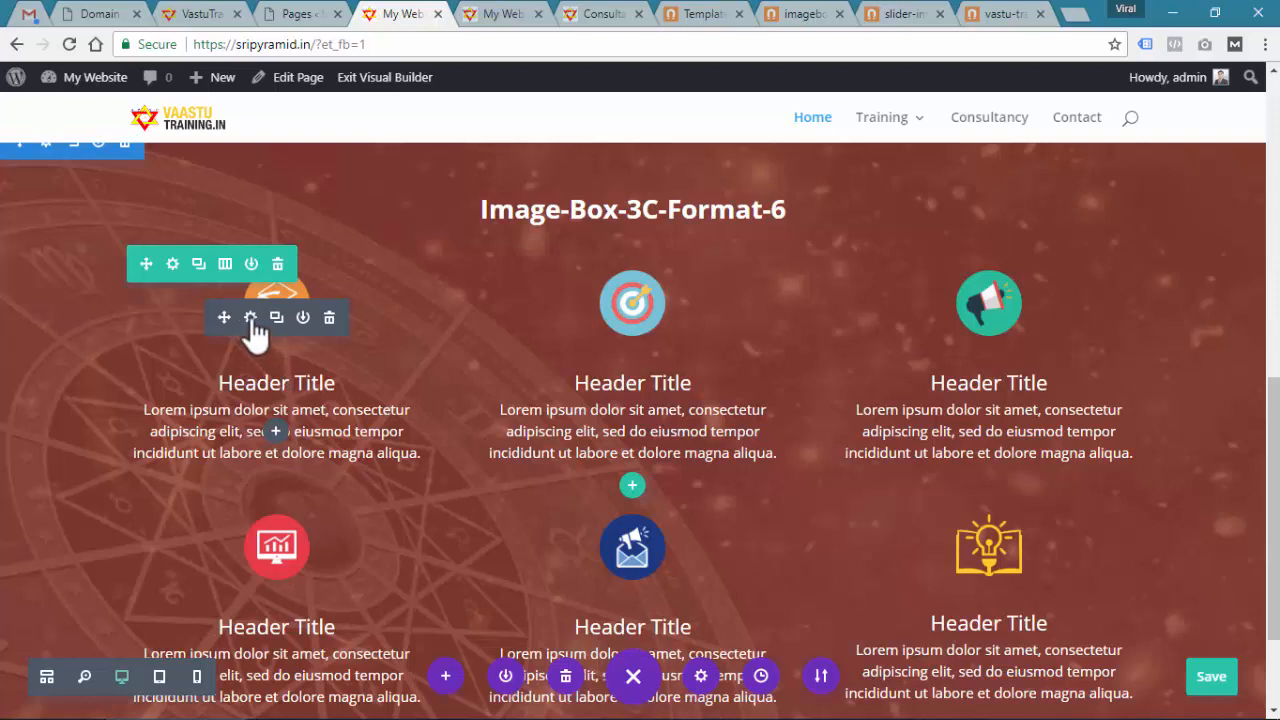
Replace the first blurb's title with 'Wealth & Prosperity' copied from the notes
left_click(251, 319)
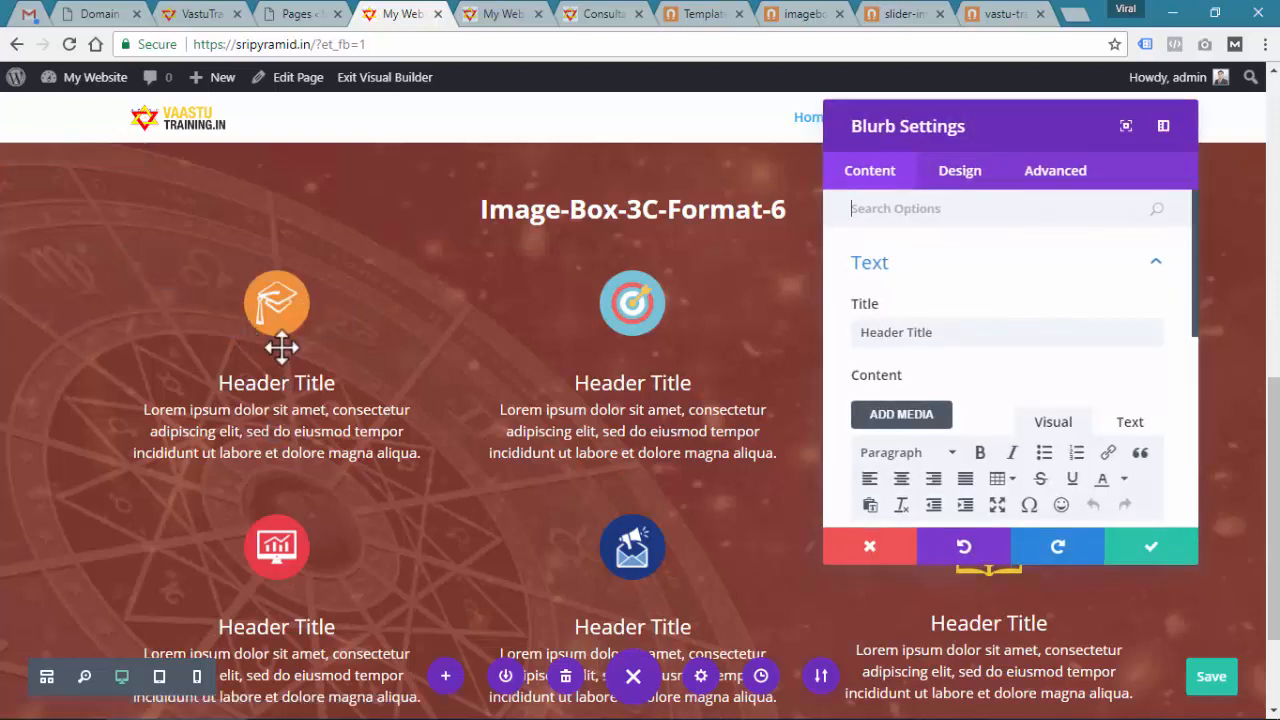
left_click_drag(995, 334, 828, 336)
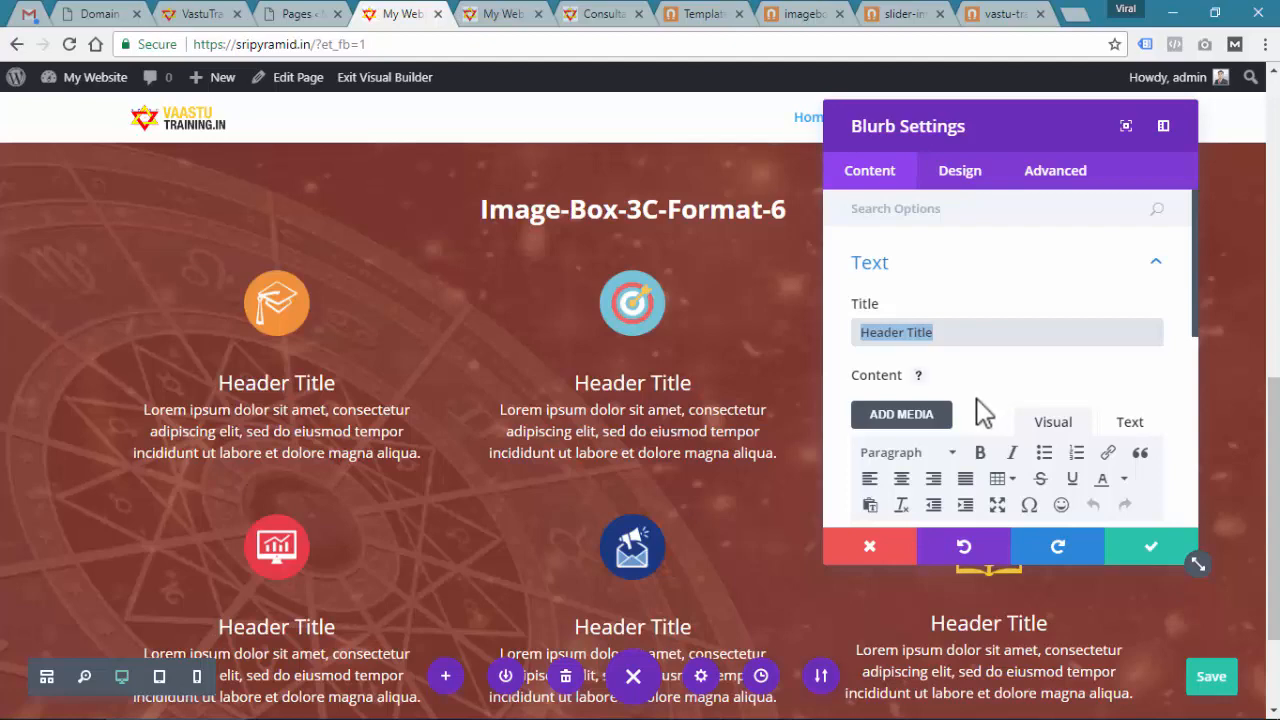
key("alt+Tab")
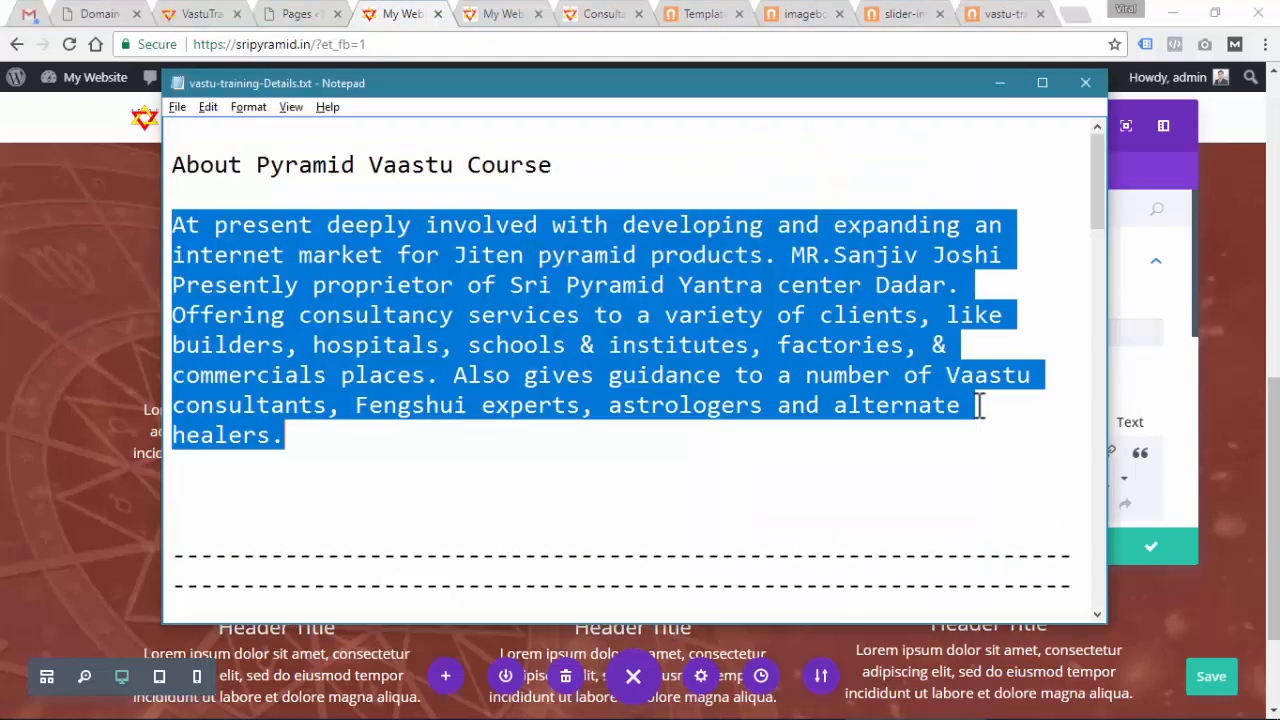
scroll(562, 360, "down", 3)
scroll(419, 425, "down", 3)
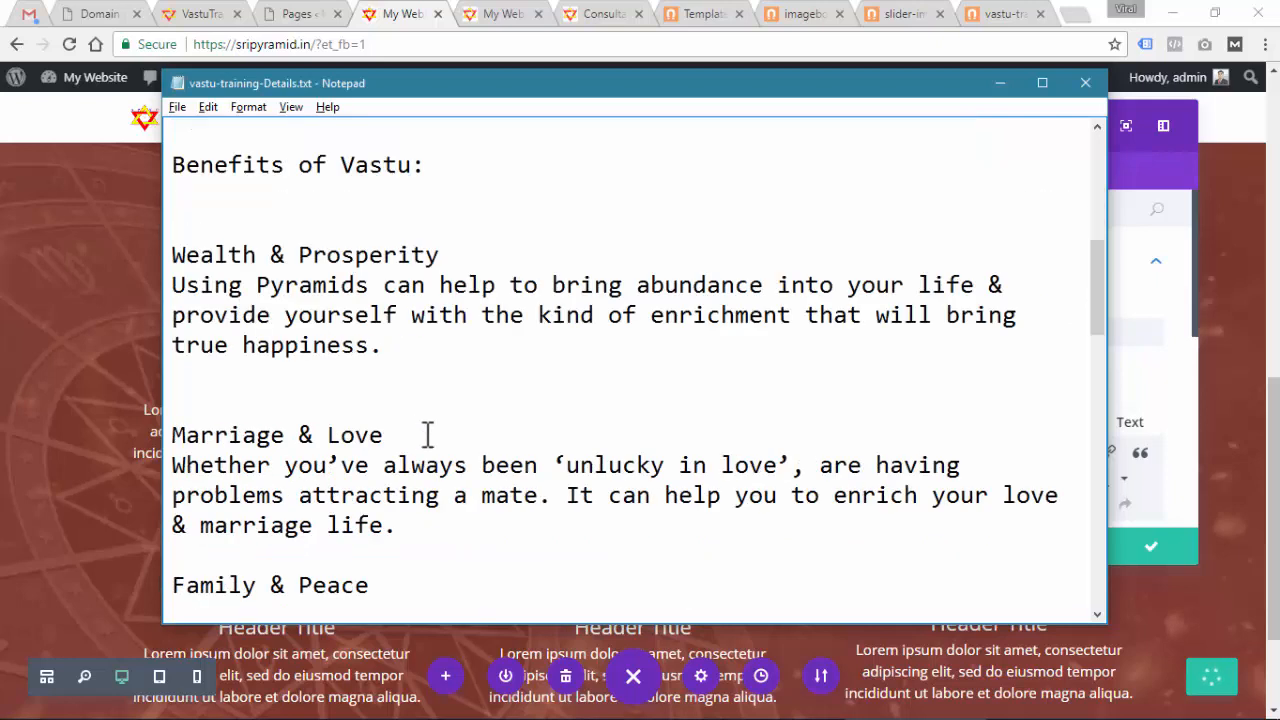
left_click_drag(459, 251, 175, 245)
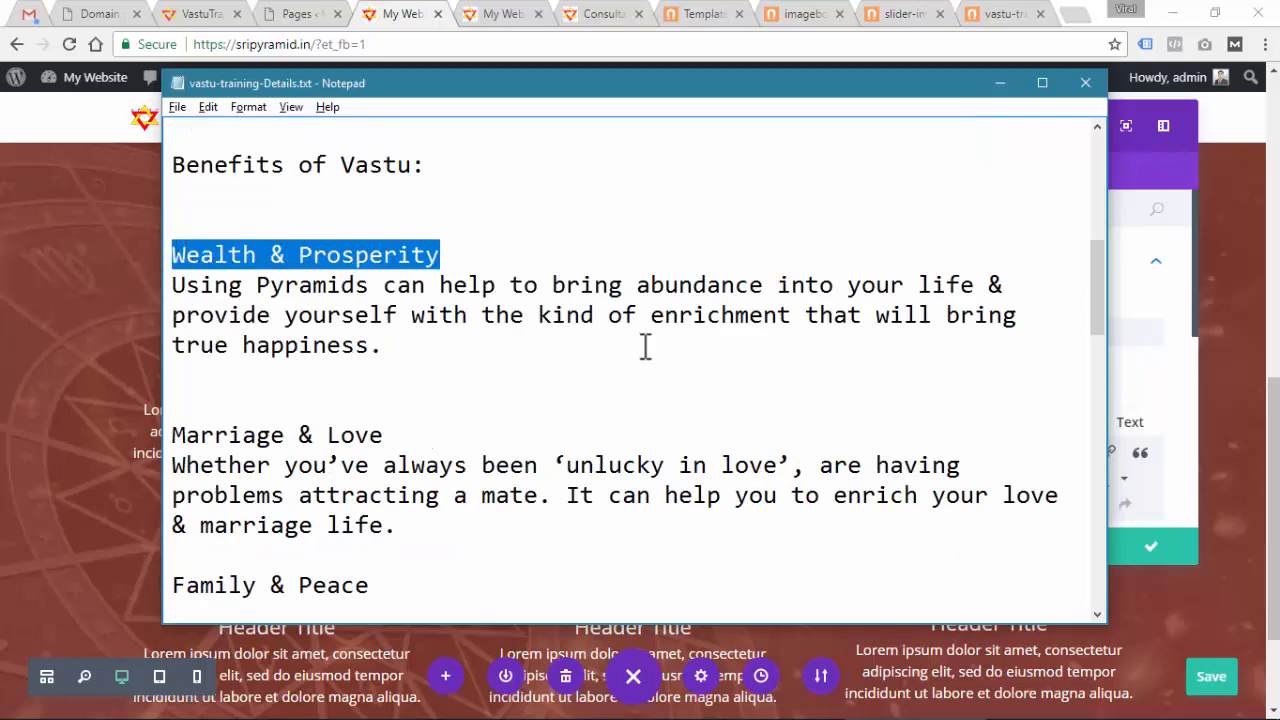
key("ctrl+c")
key("alt+Tab")
left_click(951, 337)
left_click_drag(951, 337, 800, 329)
key("ctrl+v")
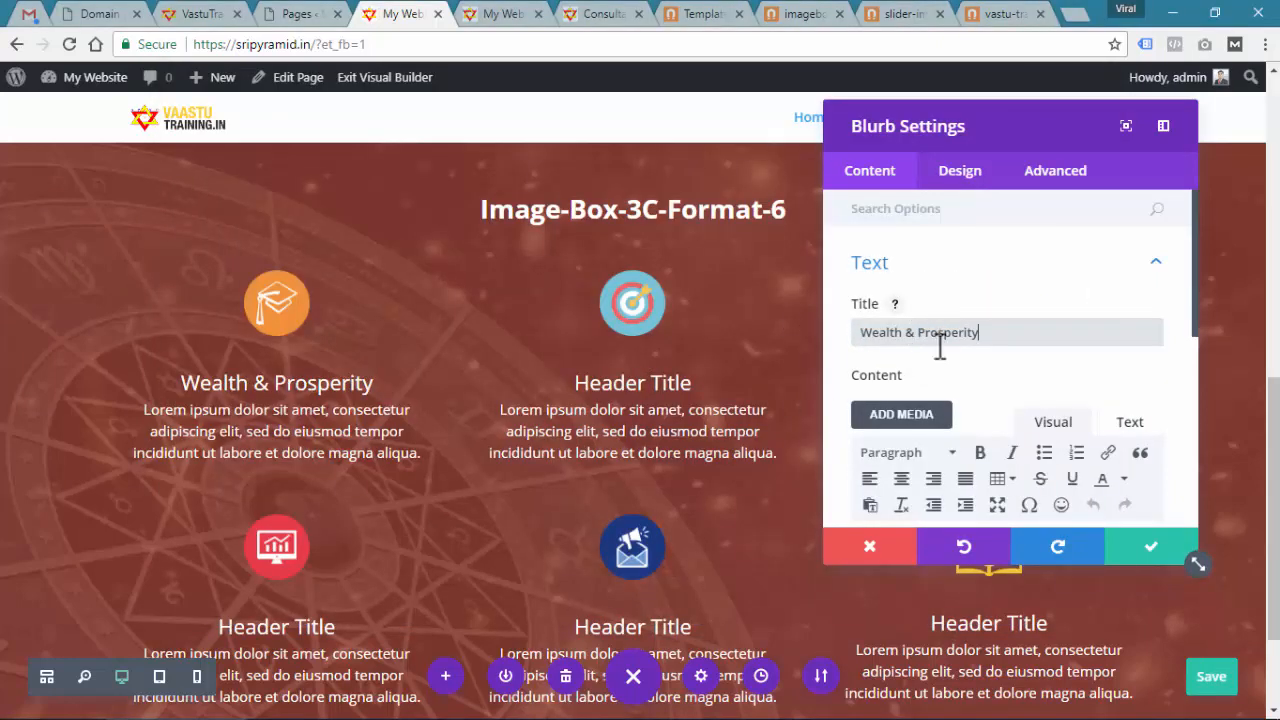
Paste the Wealth & Prosperity paragraph as the blurb's body text and confirm
key("alt+Tab")
left_click_drag(386, 345, 170, 288)
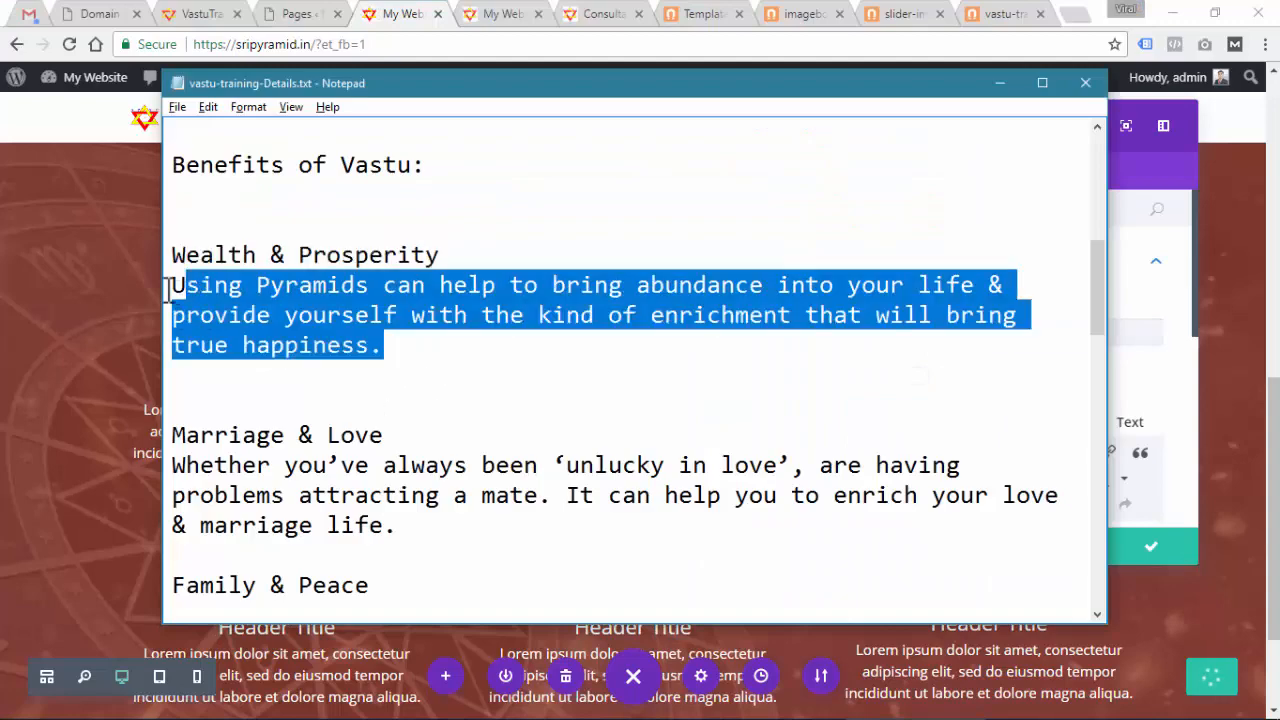
key("ctrl+c")
key("alt+Tab")
scroll(931, 449, "down", 3)
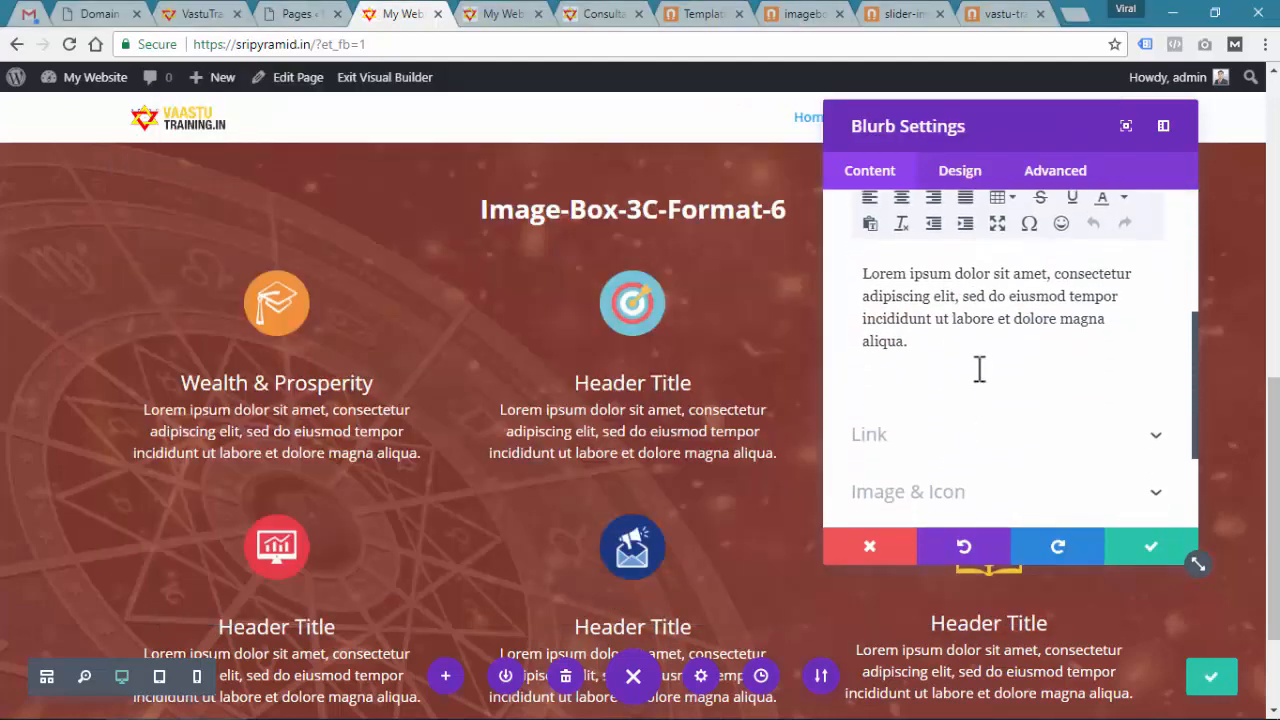
left_click_drag(977, 366, 726, 240)
key("ctrl+v")
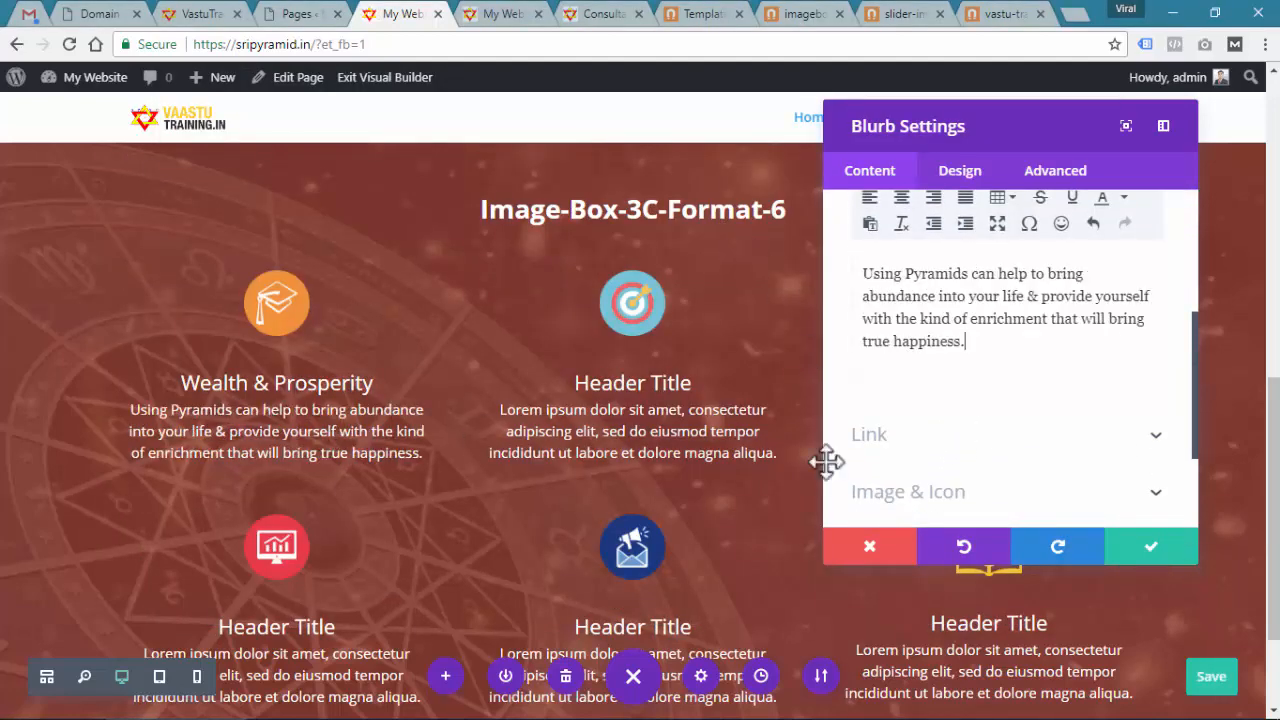
left_click(1140, 545)
Copy the 'Marriage & Love' heading from the notes for the next blurb
key("alt+Tab")
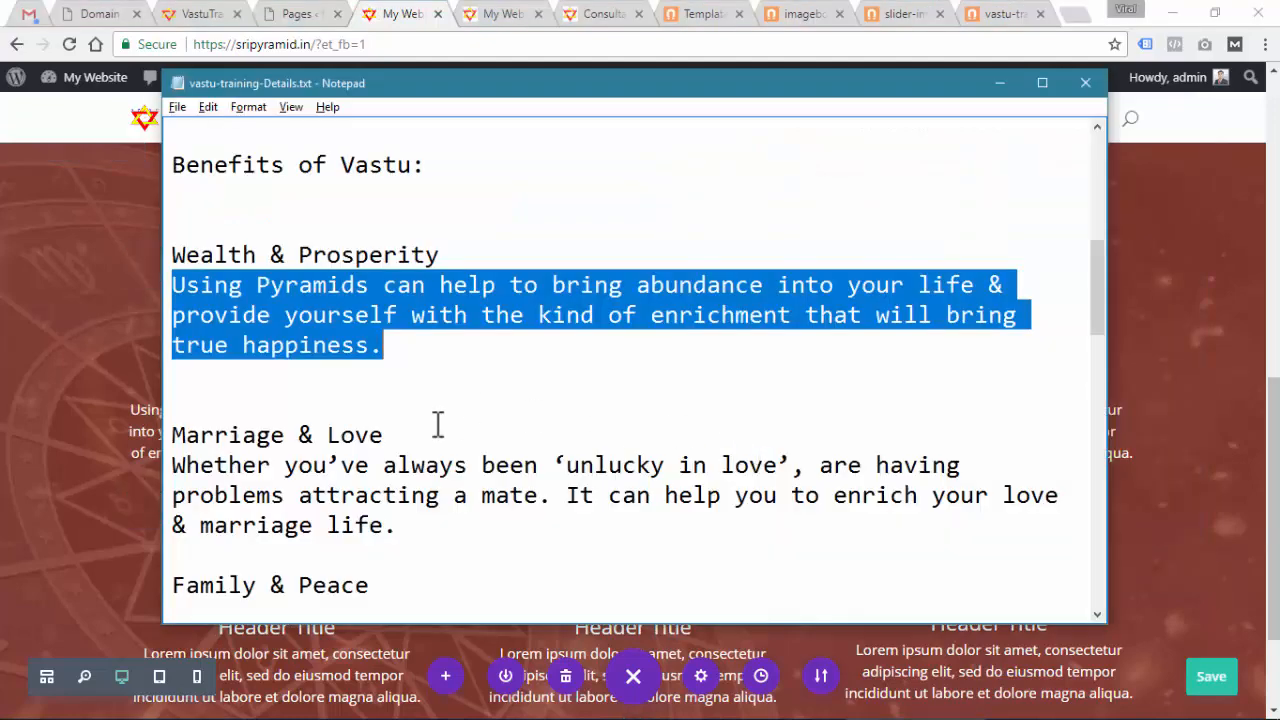
left_click_drag(438, 430, 152, 446)
key("ctrl+c")
key("alt+Tab")
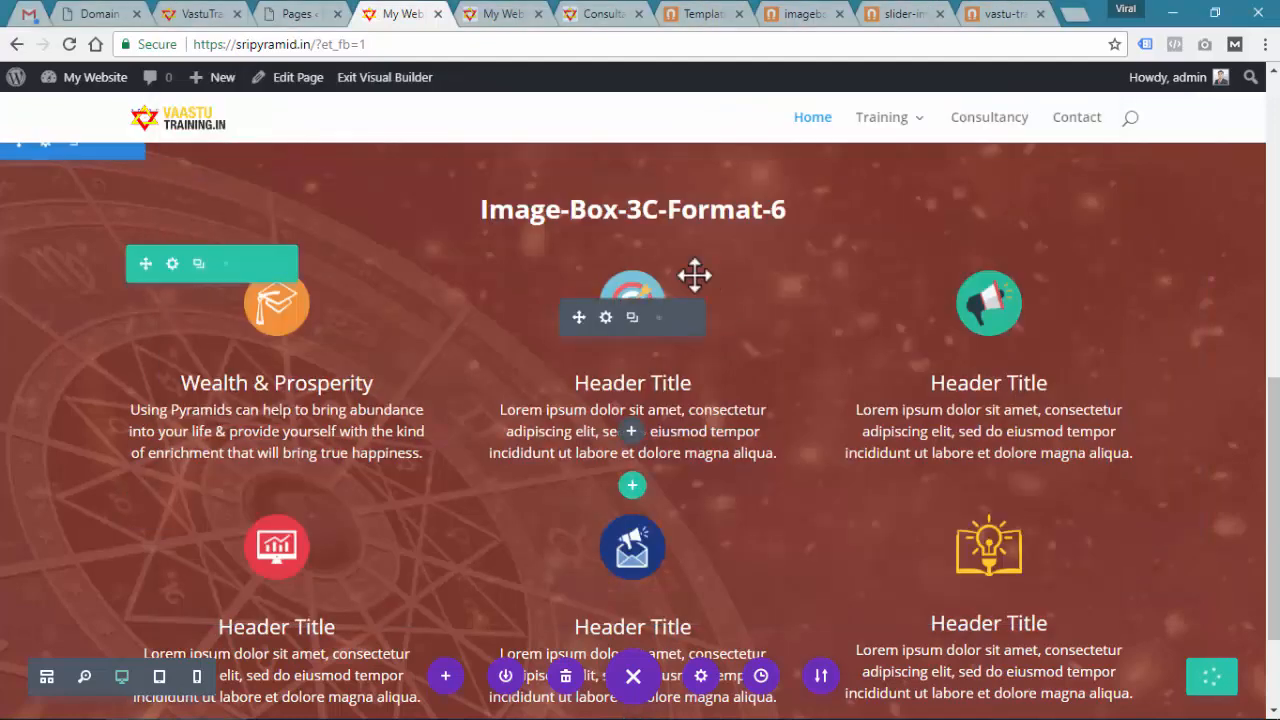
Title the second blurb 'Marriage & Love' and paste its description paragraph from the notes
left_click(605, 317)
left_click_drag(955, 332, 780, 329)
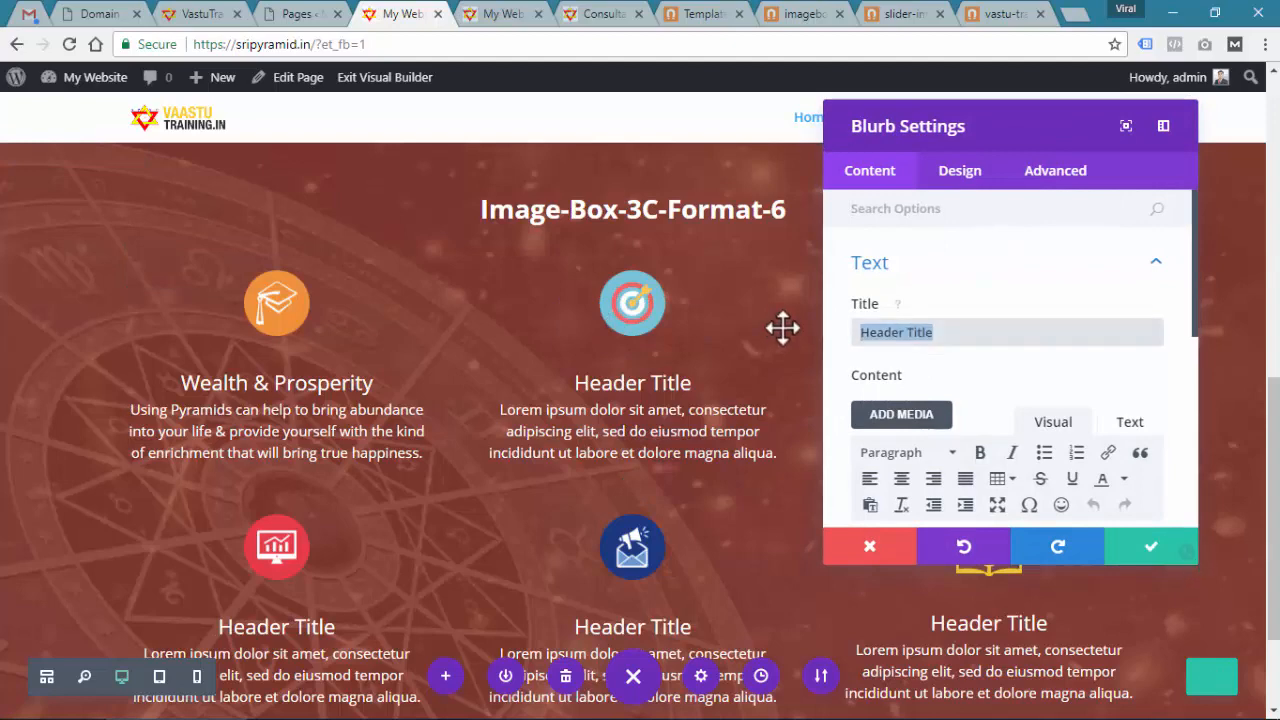
key("ctrl+v")
key("alt+Tab")
left_click_drag(400, 525, 160, 473)
key("ctrl+c")
key("alt+Tab")
scroll(1034, 391, "down", 3)
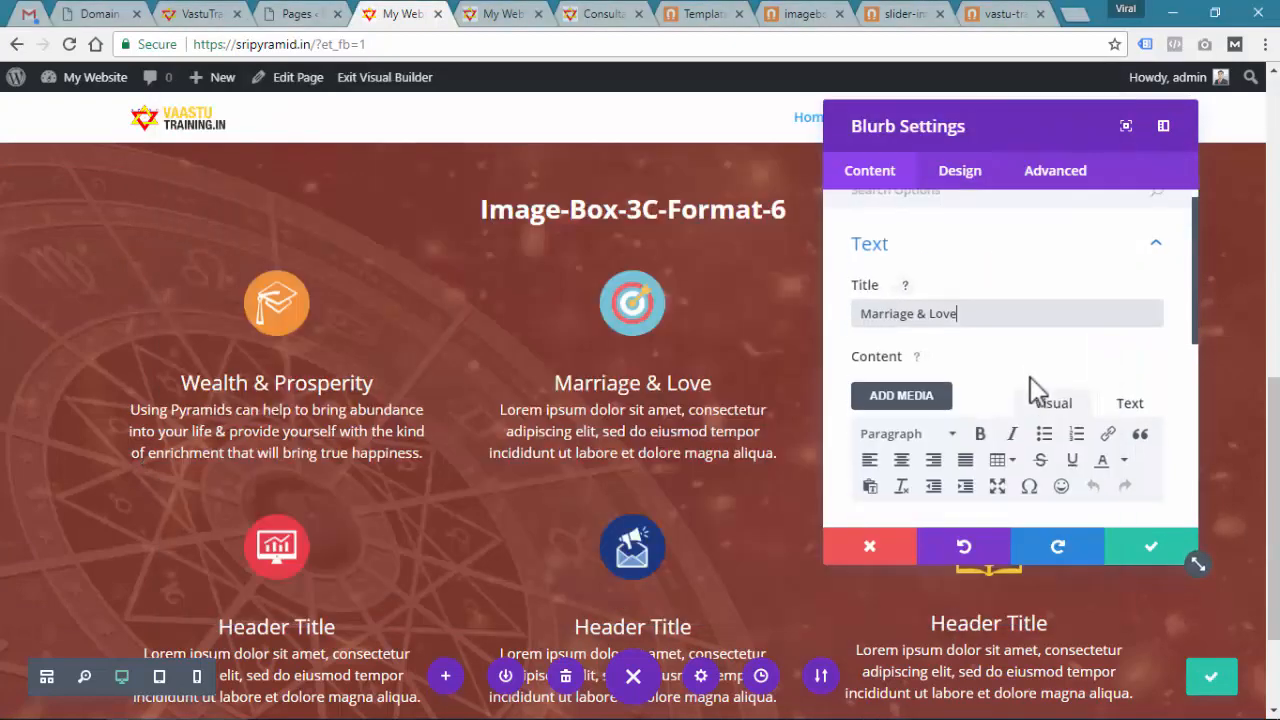
left_click_drag(1023, 374, 762, 258)
key("ctrl+v")
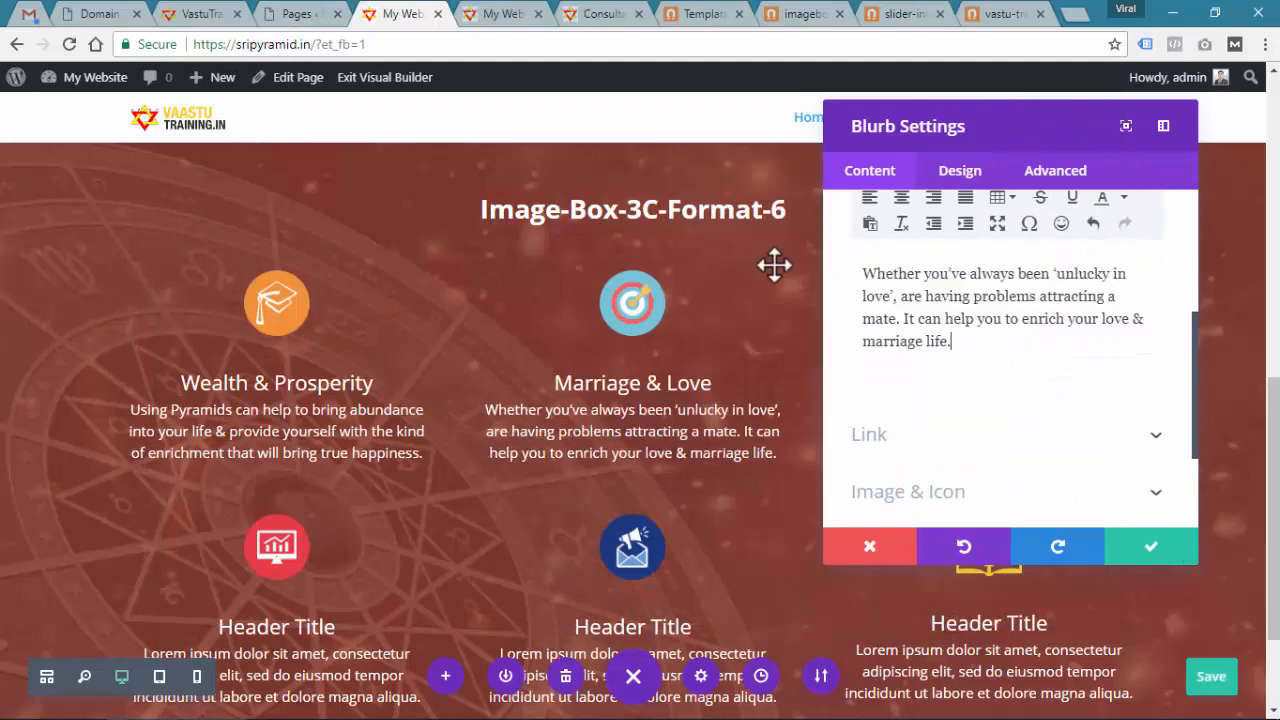
left_click(1153, 552)
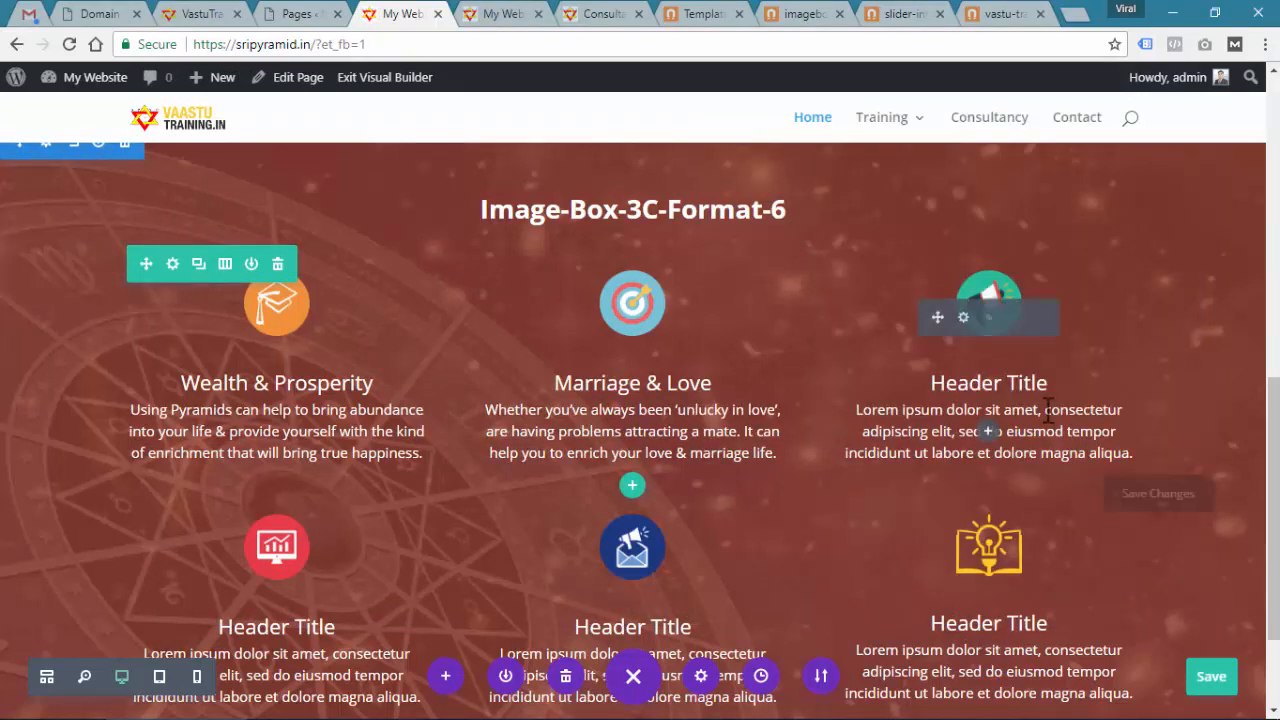
Title the third blurb 'Family & Peace' and replace its body with the matching notes paragraph
mouse_move(955, 345)
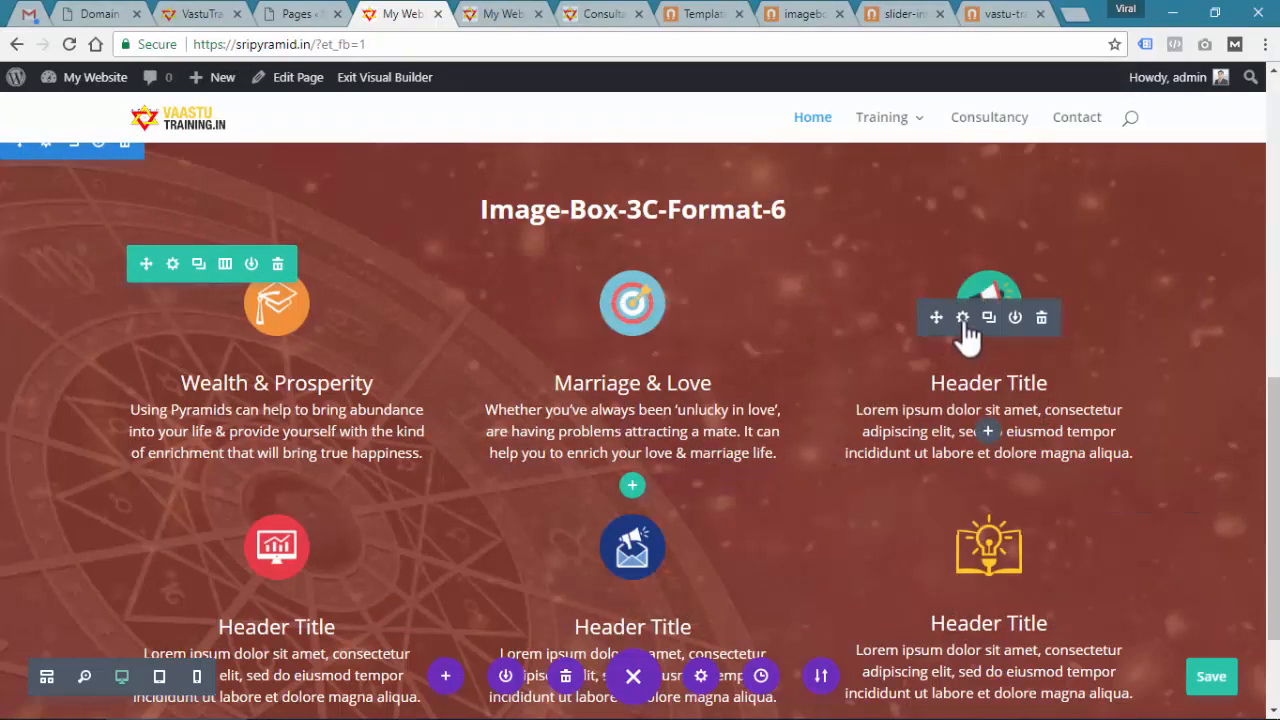
left_click(962, 317)
key("alt+Tab")
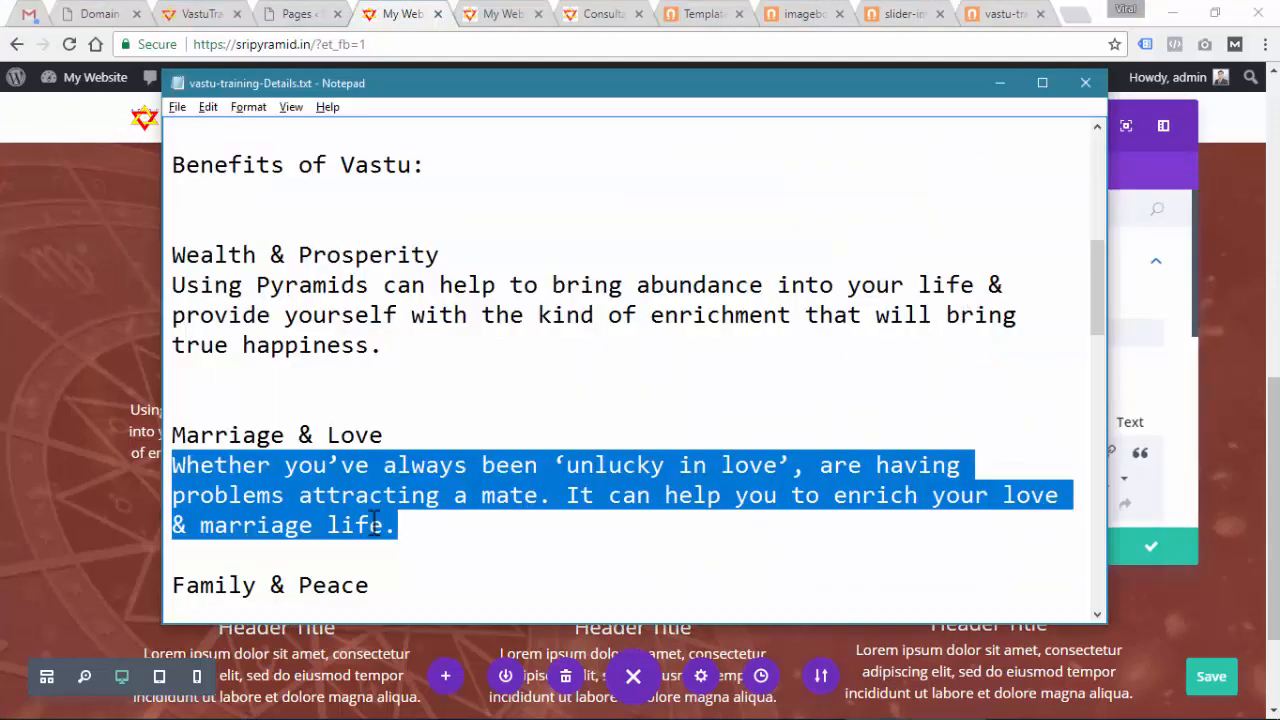
scroll(375, 524, "down", 2)
left_click_drag(370, 405, 158, 398)
key("alt+Tab")
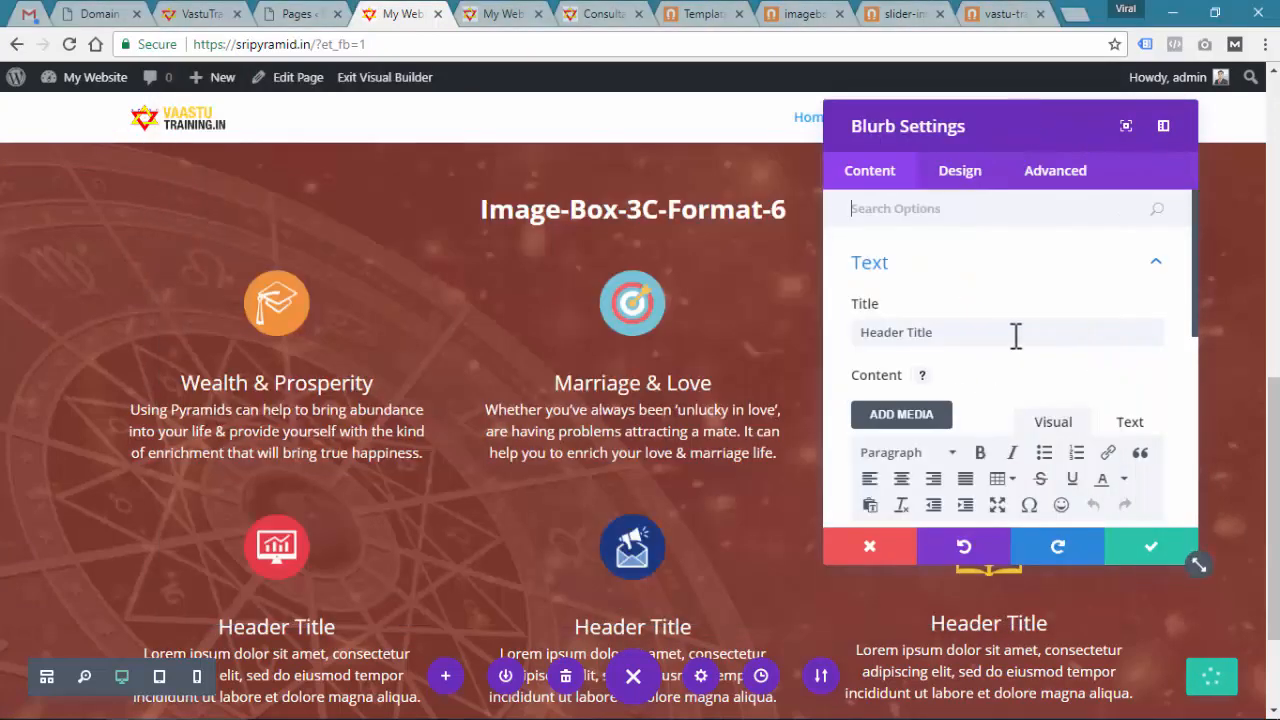
key("ctrl+a")
key("ctrl+v")
key("alt+Tab")
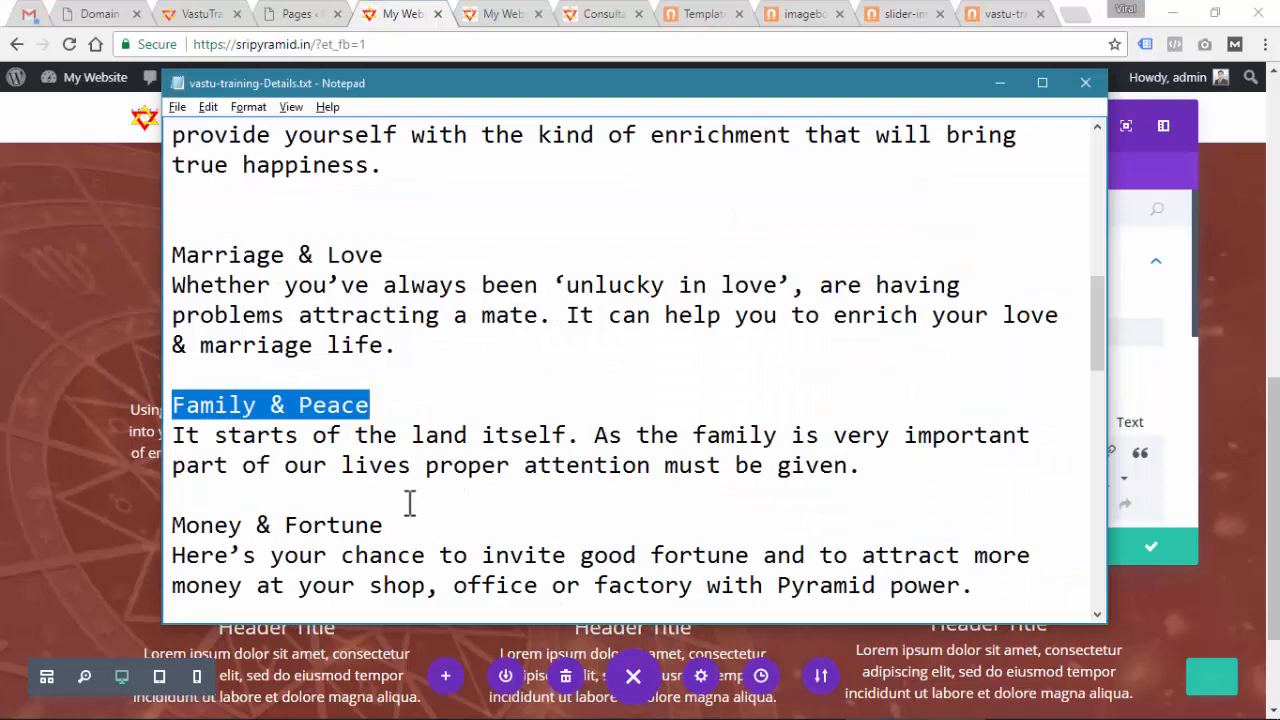
left_click_drag(858, 465, 172, 435)
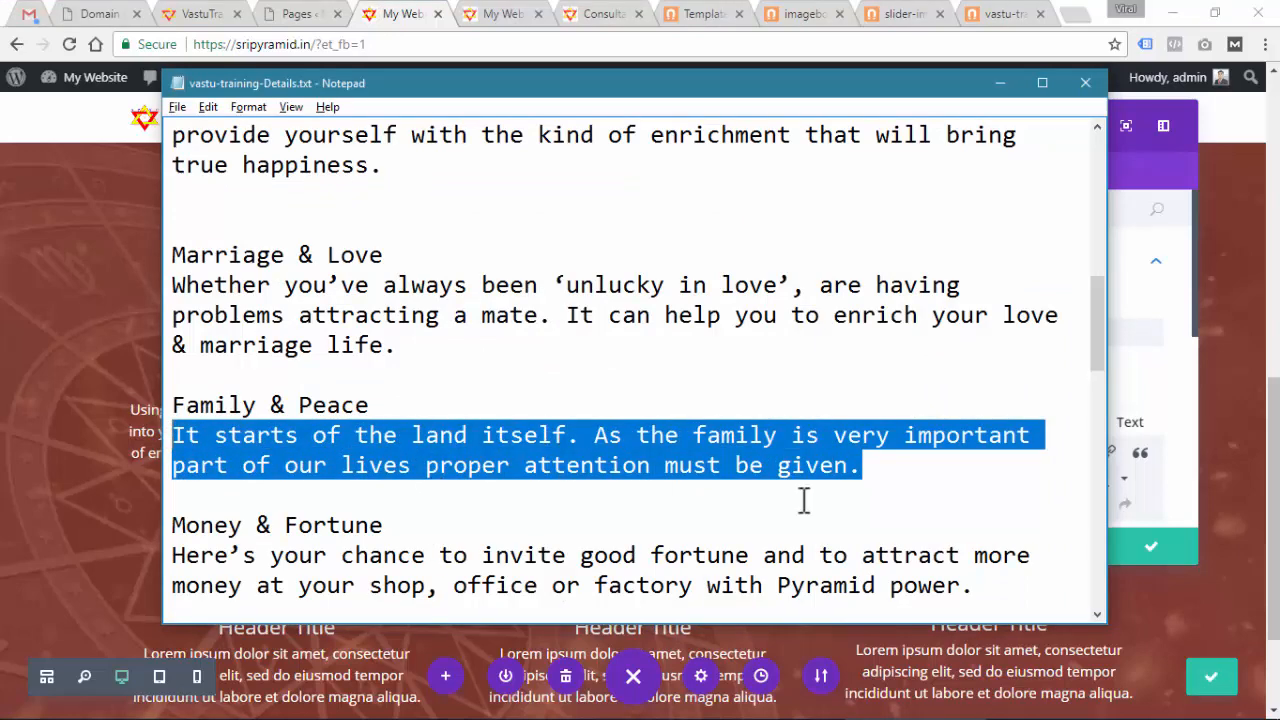
key("alt+Tab")
scroll(886, 480, "down", 3)
left_click(985, 370)
key("ctrl+a")
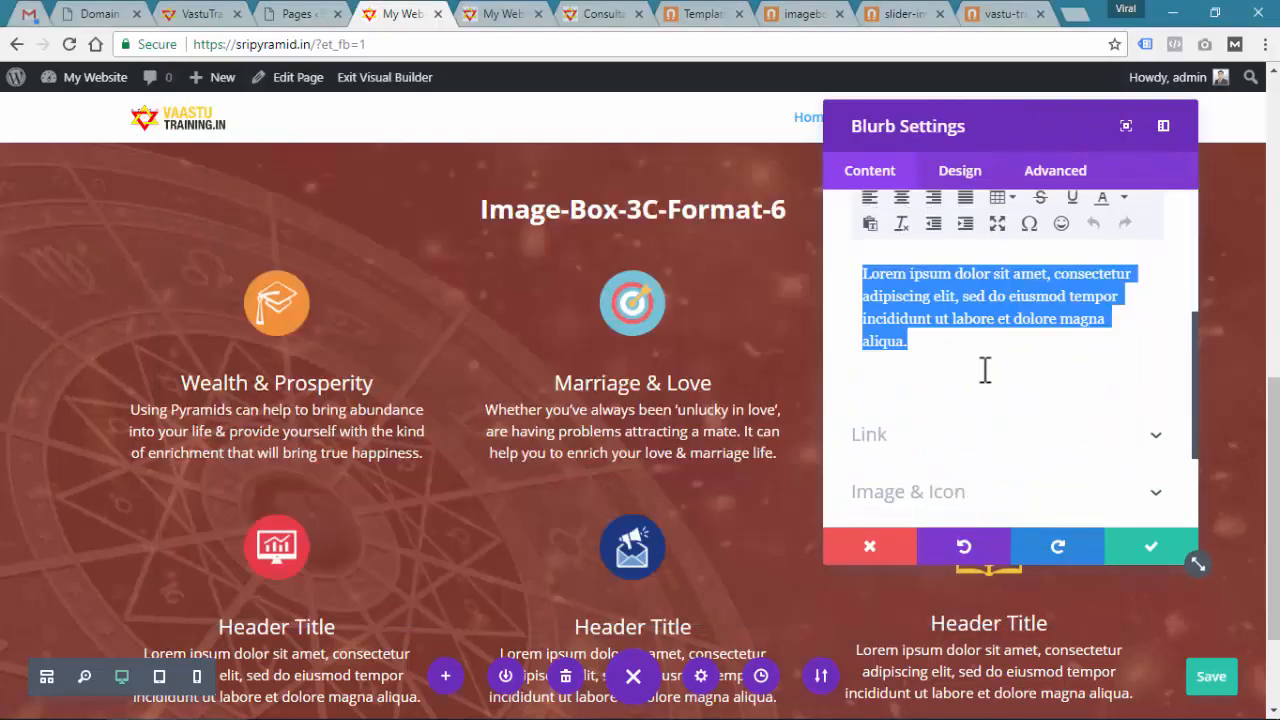
key("ctrl+v")
left_click(1140, 545)
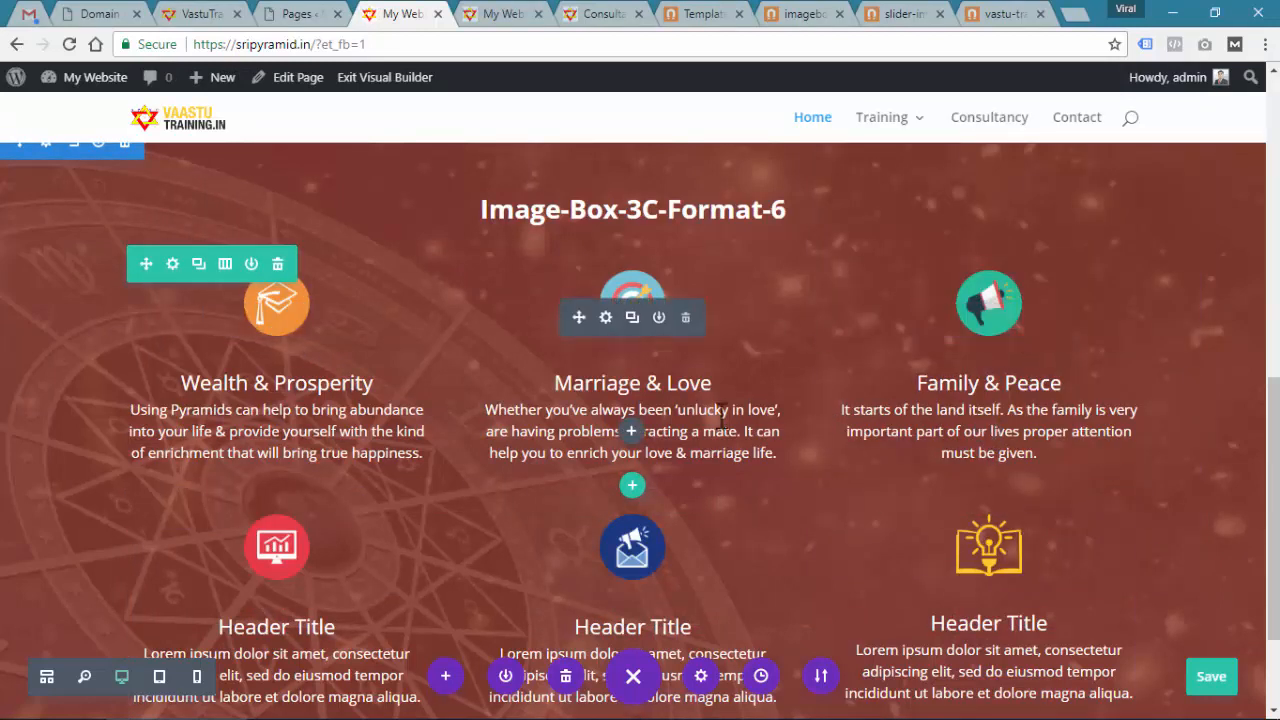
Upload Wealth & Prosperity.png from the Wealth & Prosperity blurb's image settings
left_click(250, 318)
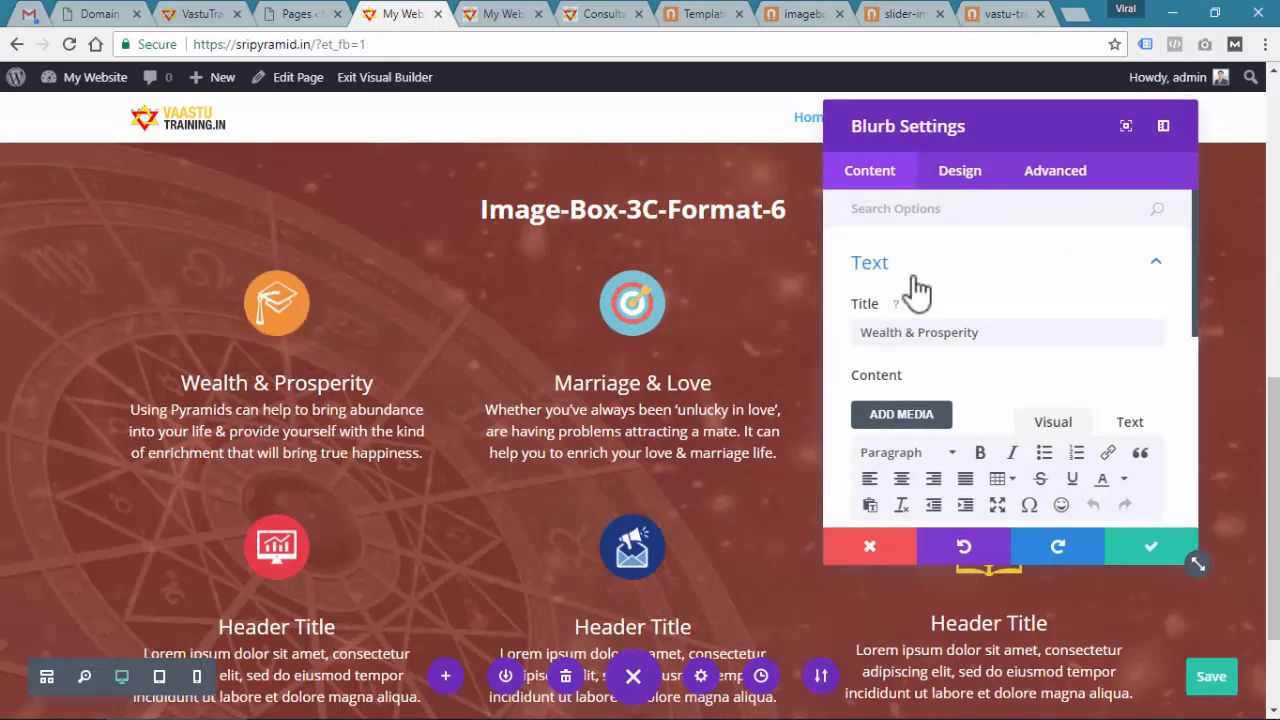
left_click(1157, 266)
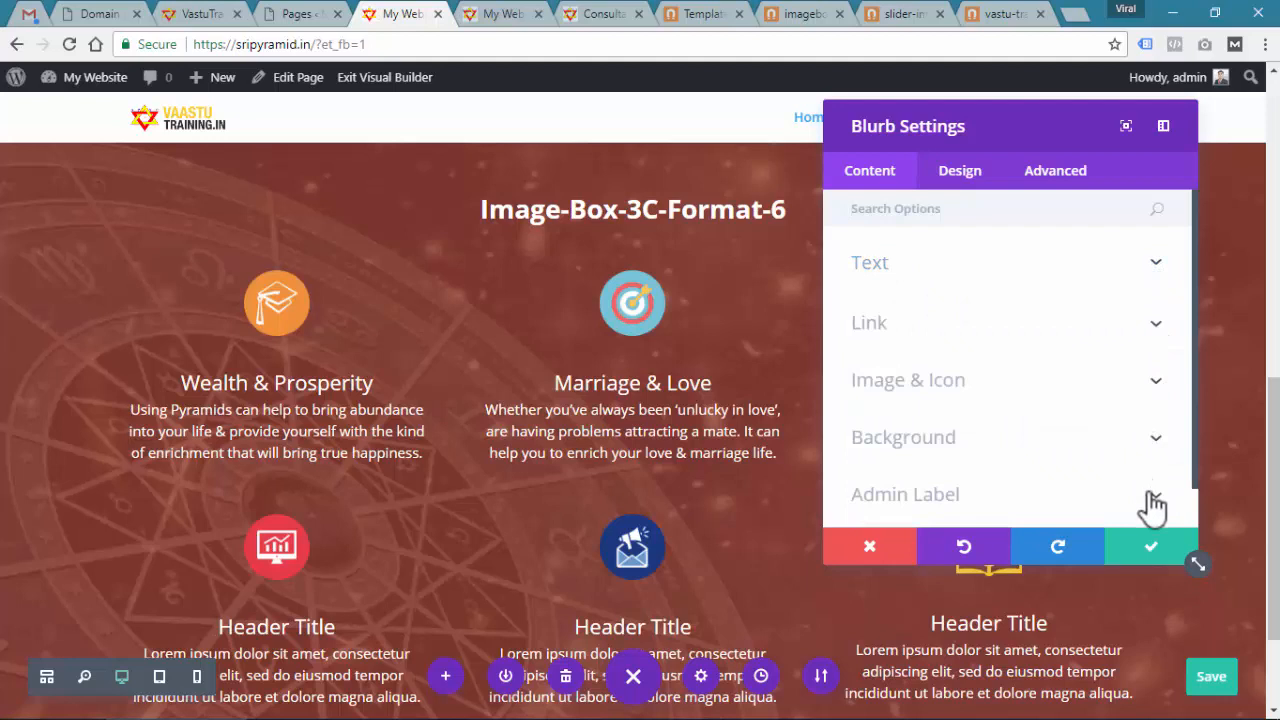
left_click(903, 380)
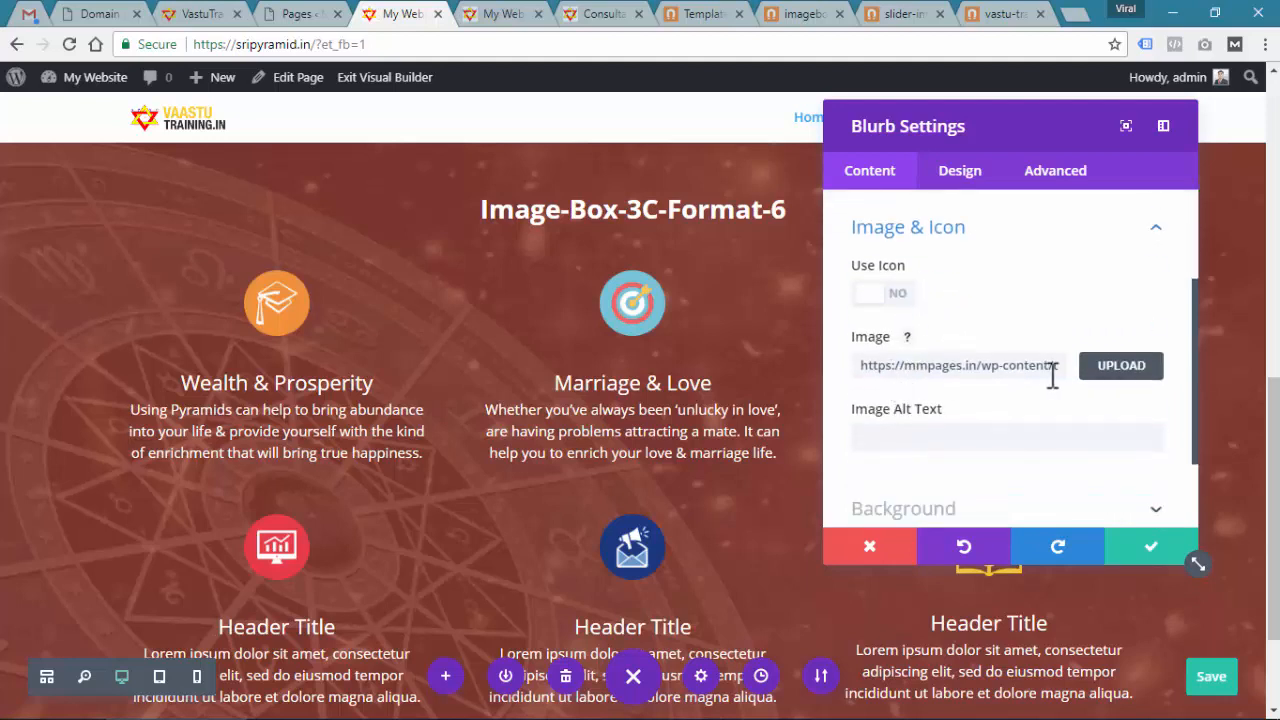
left_click(1120, 368)
left_click(287, 155)
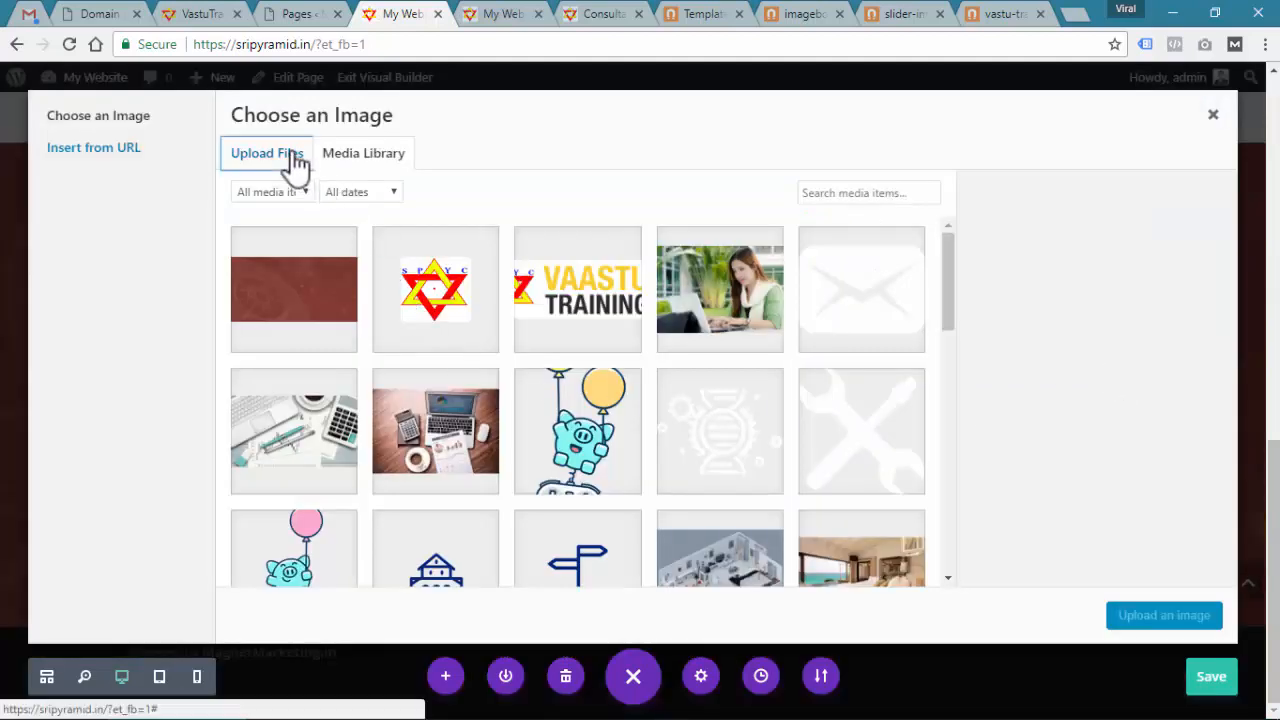
left_click(707, 410)
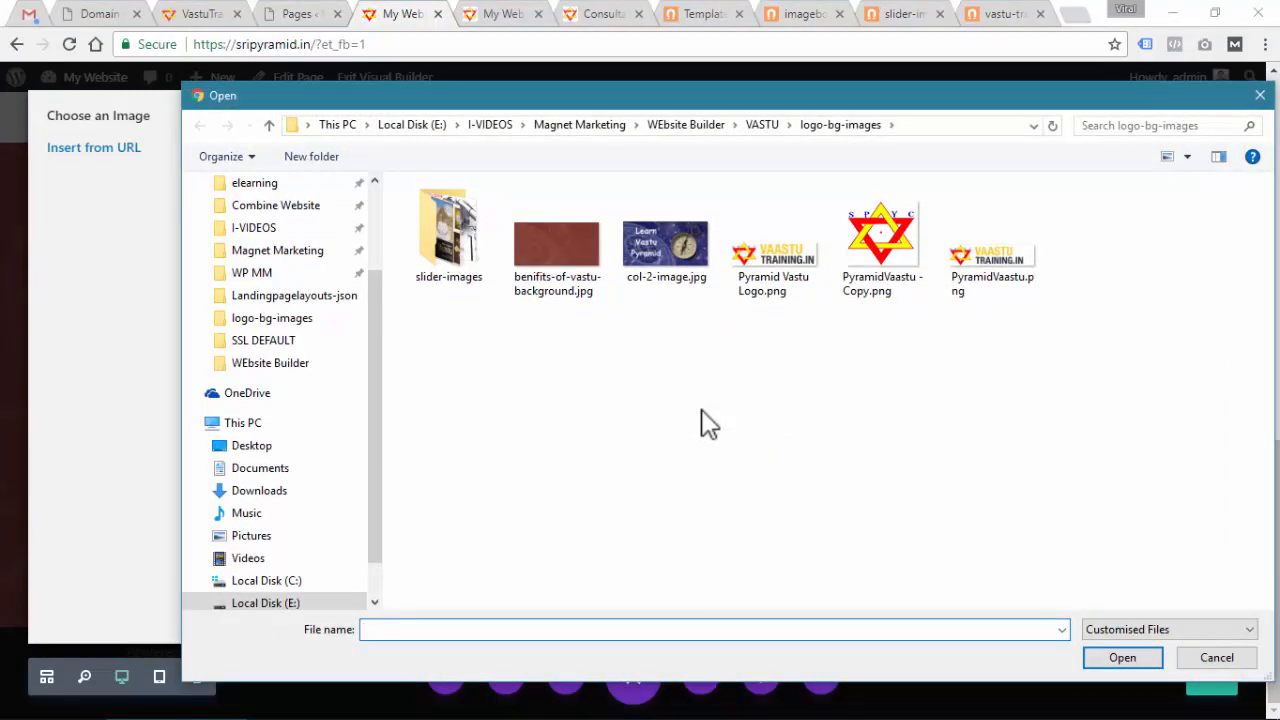
key("alt+Up")
key("alt+Tab")
scroll(489, 420, "up", 3)
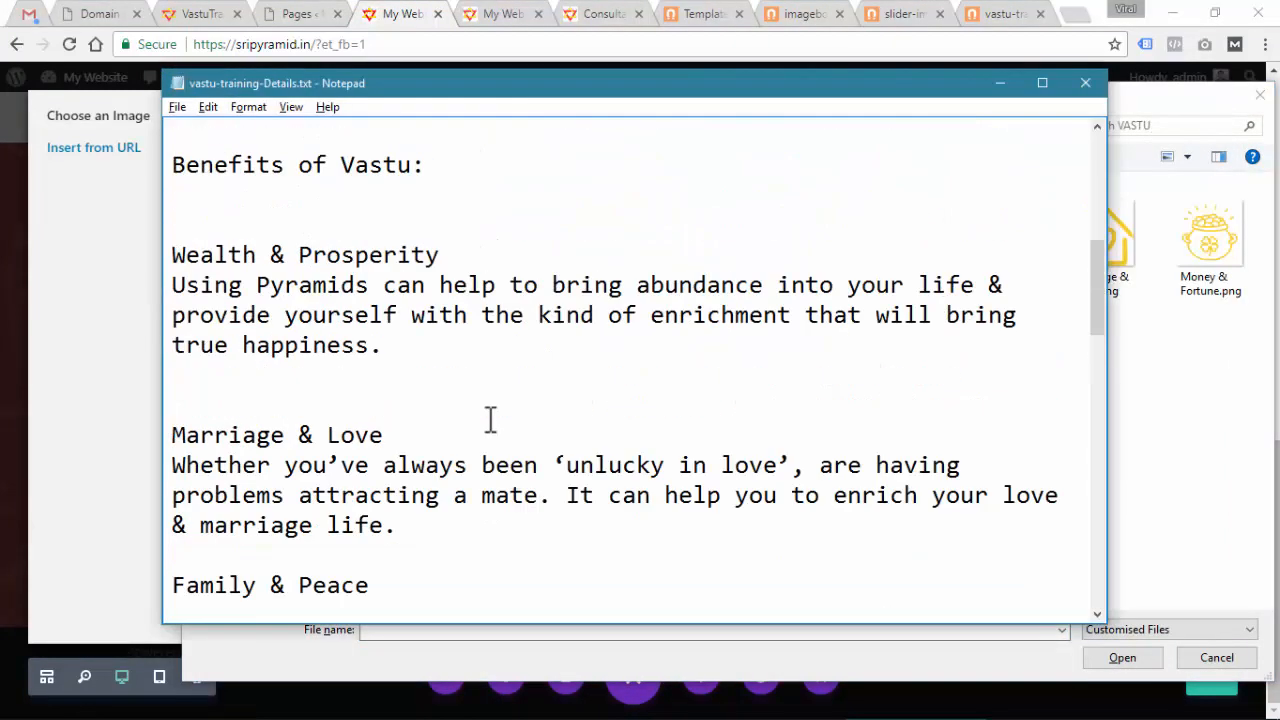
left_click_drag(461, 345, 172, 345)
key("alt+Tab")
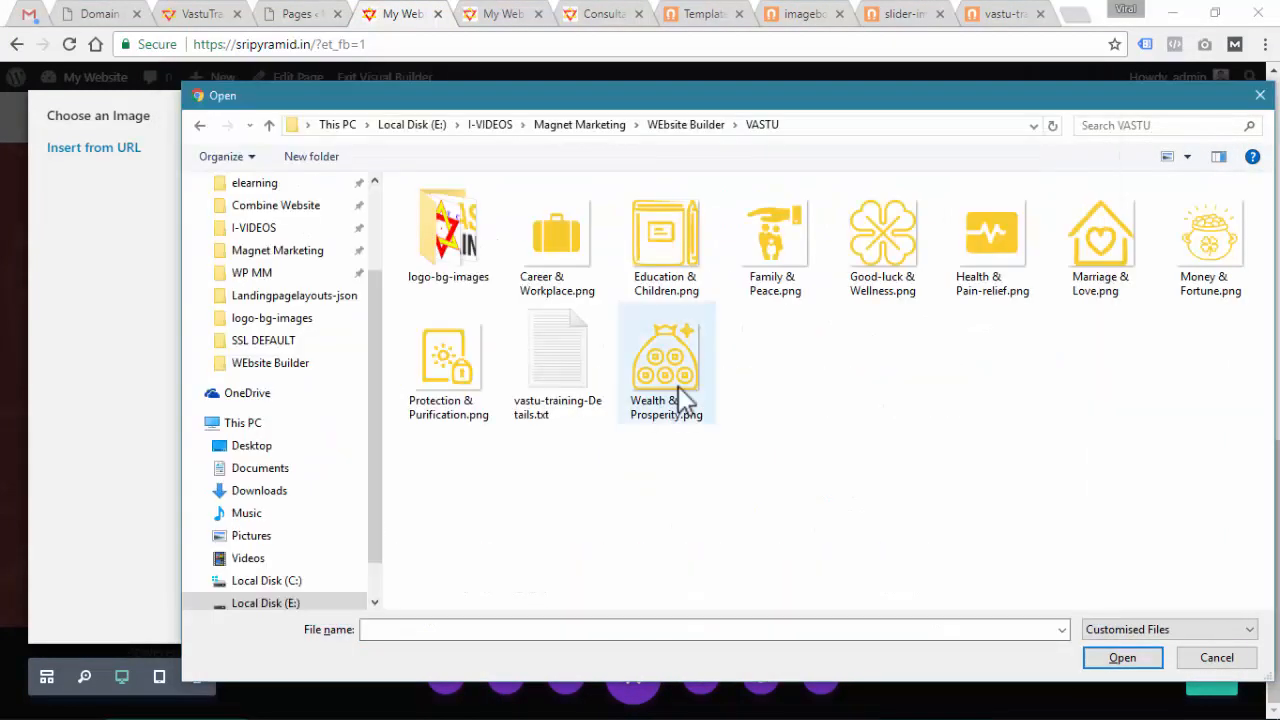
left_click(678, 386)
double_click(655, 372)
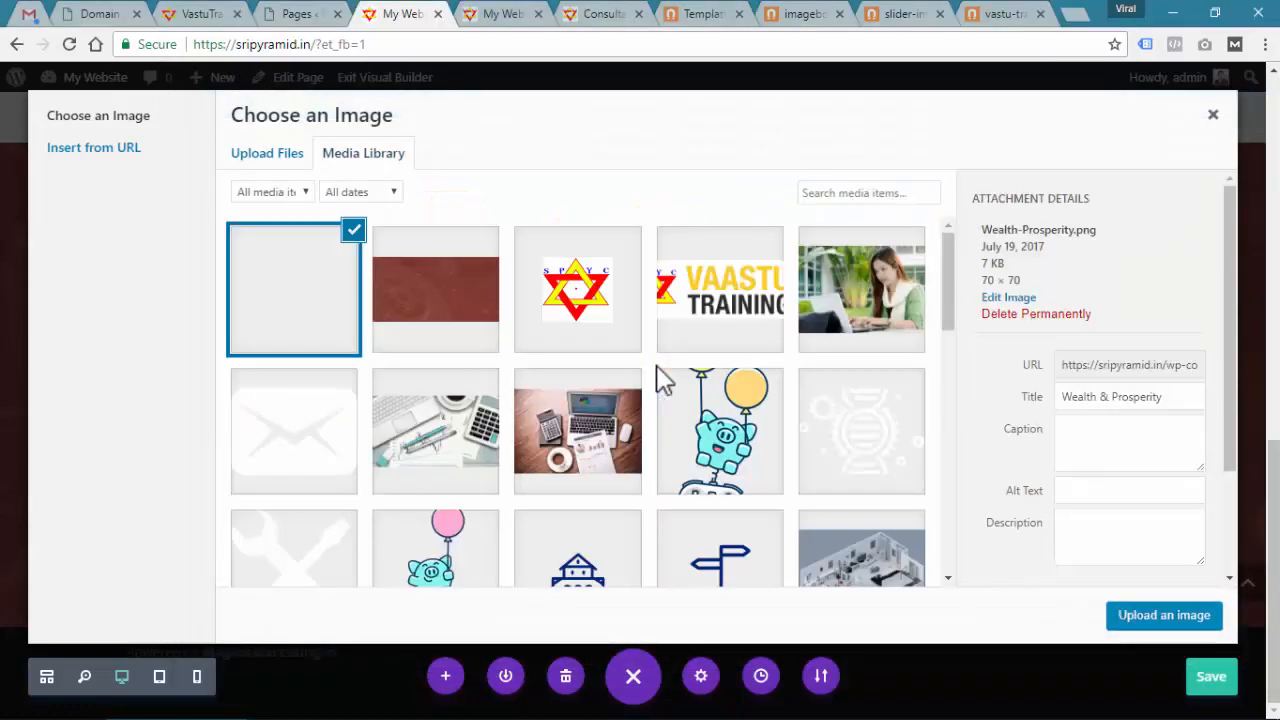
Apply the uploaded money-bag icon as the blurb image, then open Marriage & Love's settings
left_click(1165, 620)
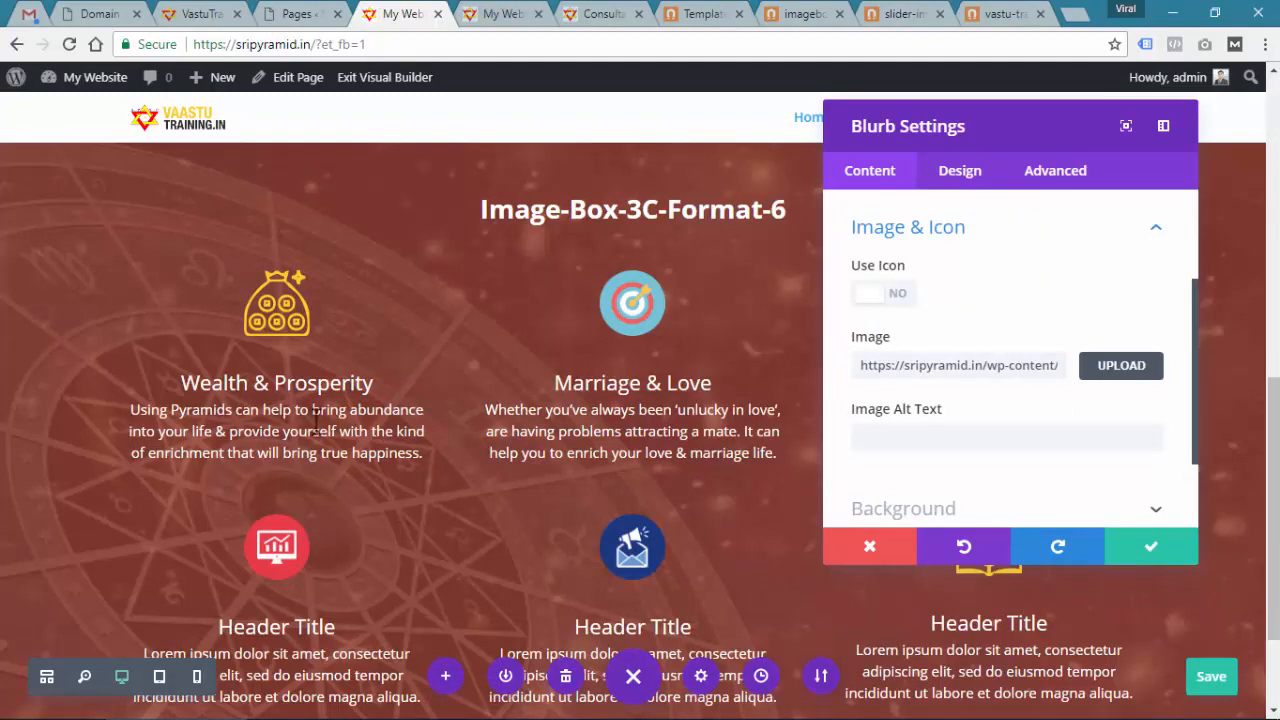
left_click(1165, 552)
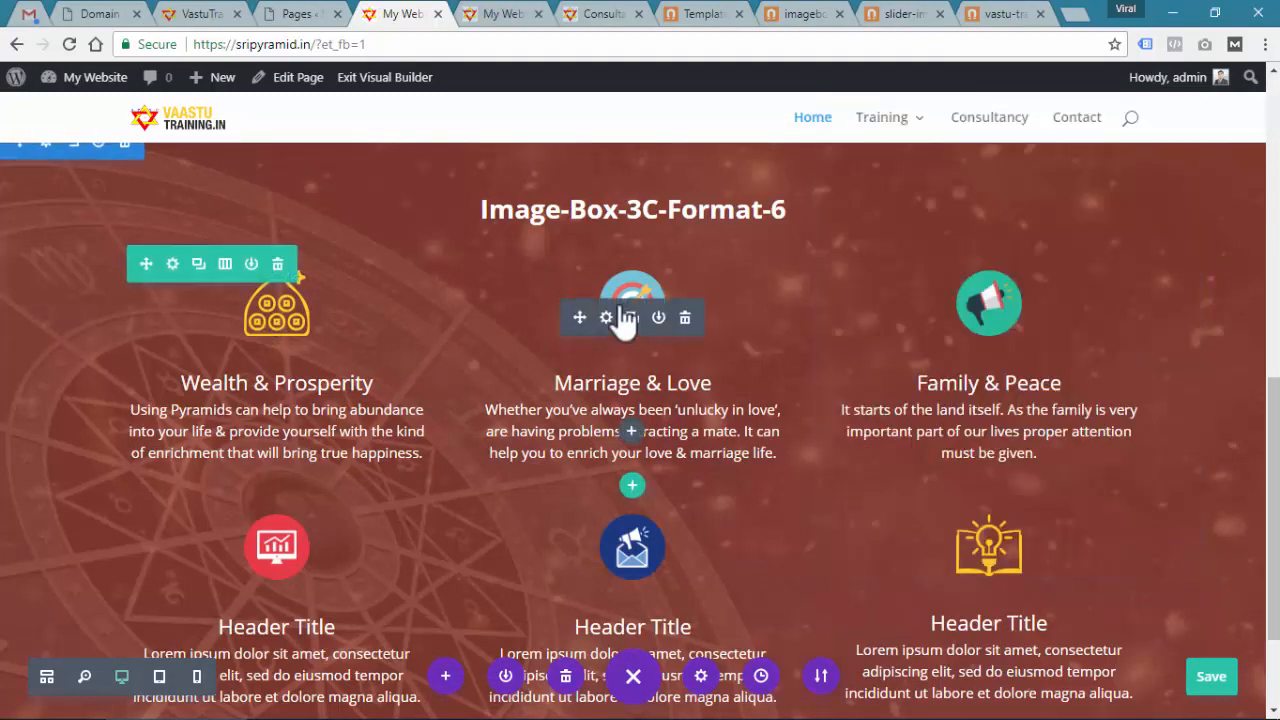
left_click(606, 318)
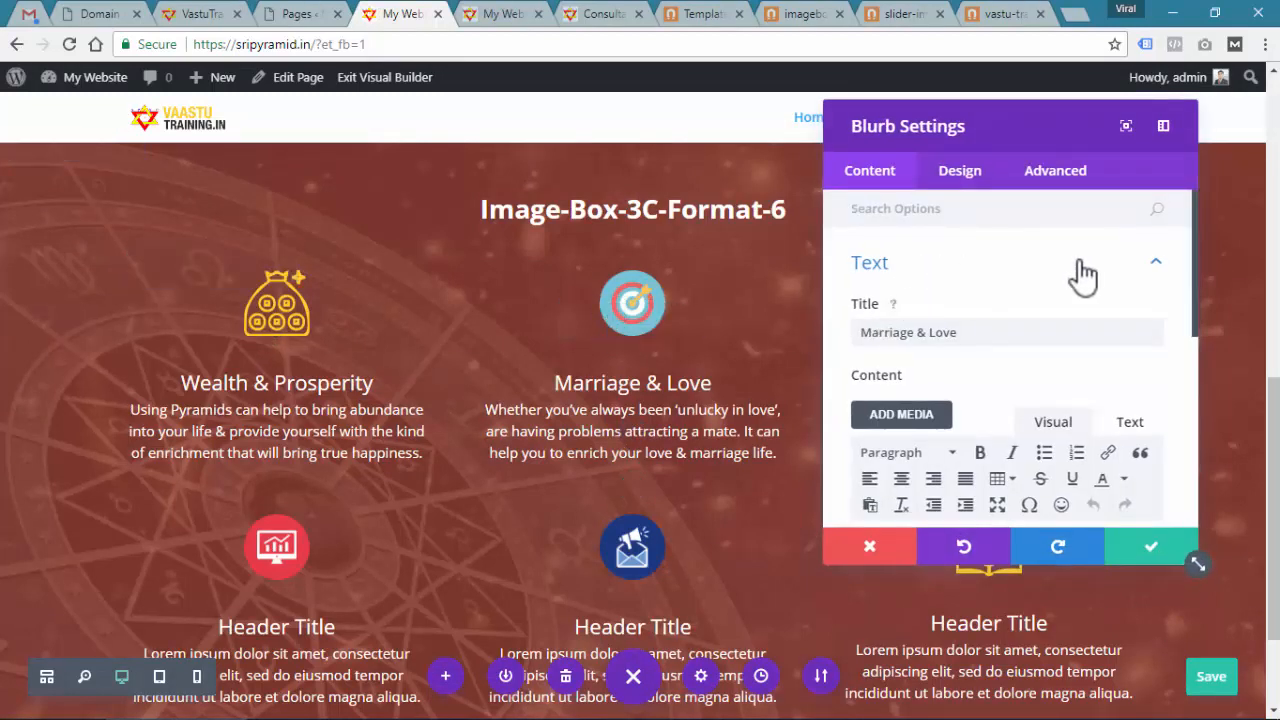
left_click(1163, 265)
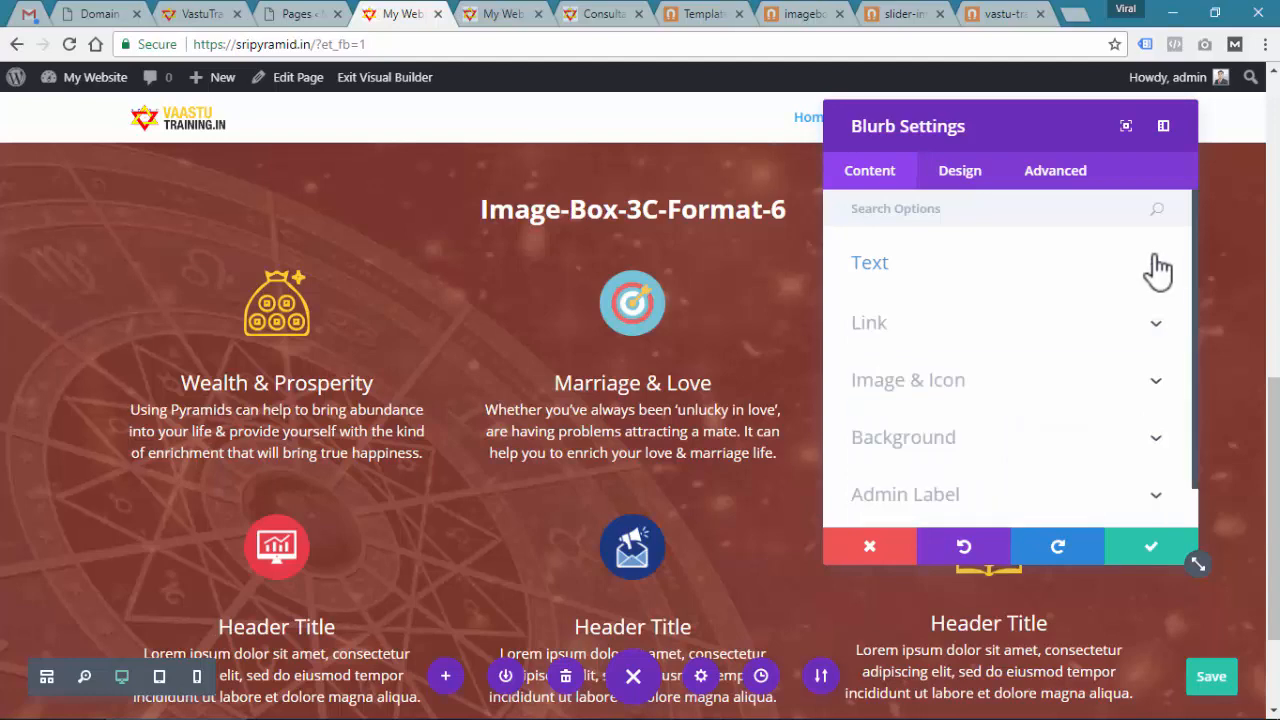
Upload the eight remaining benefit icon PNGs to the media library in one batch
left_click(1017, 392)
left_click(1121, 374)
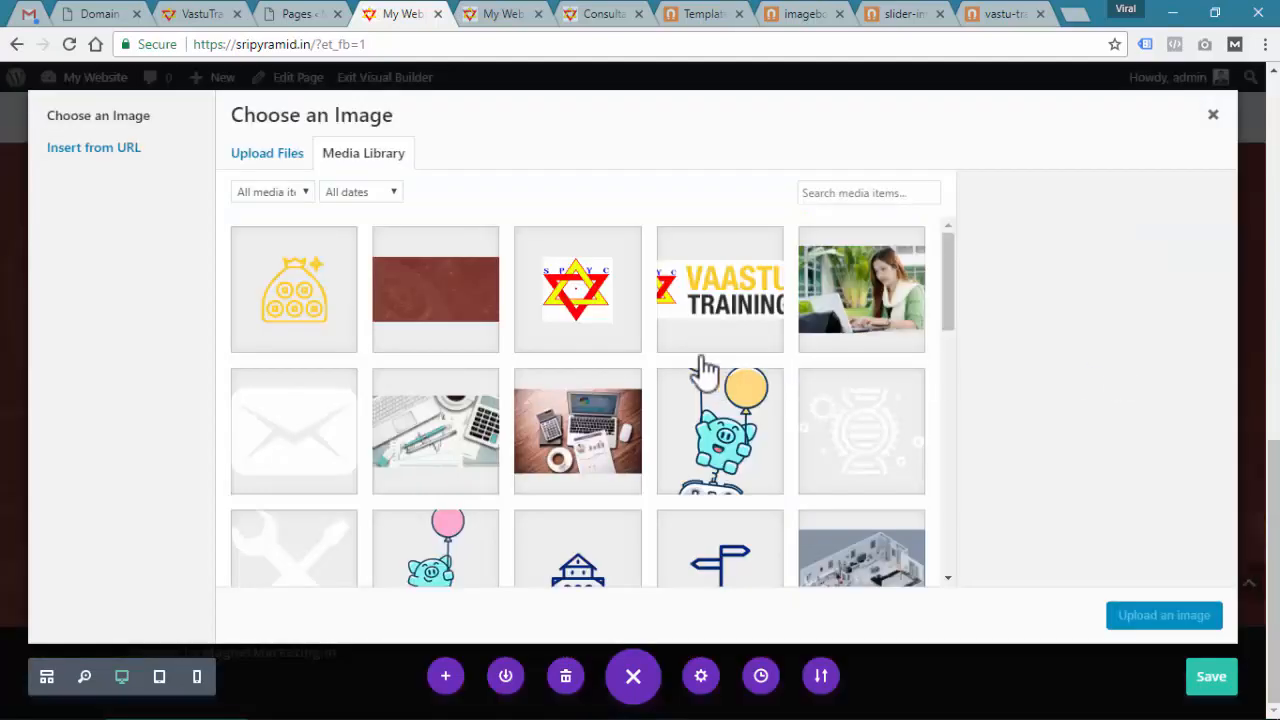
left_click(270, 155)
left_click(716, 412)
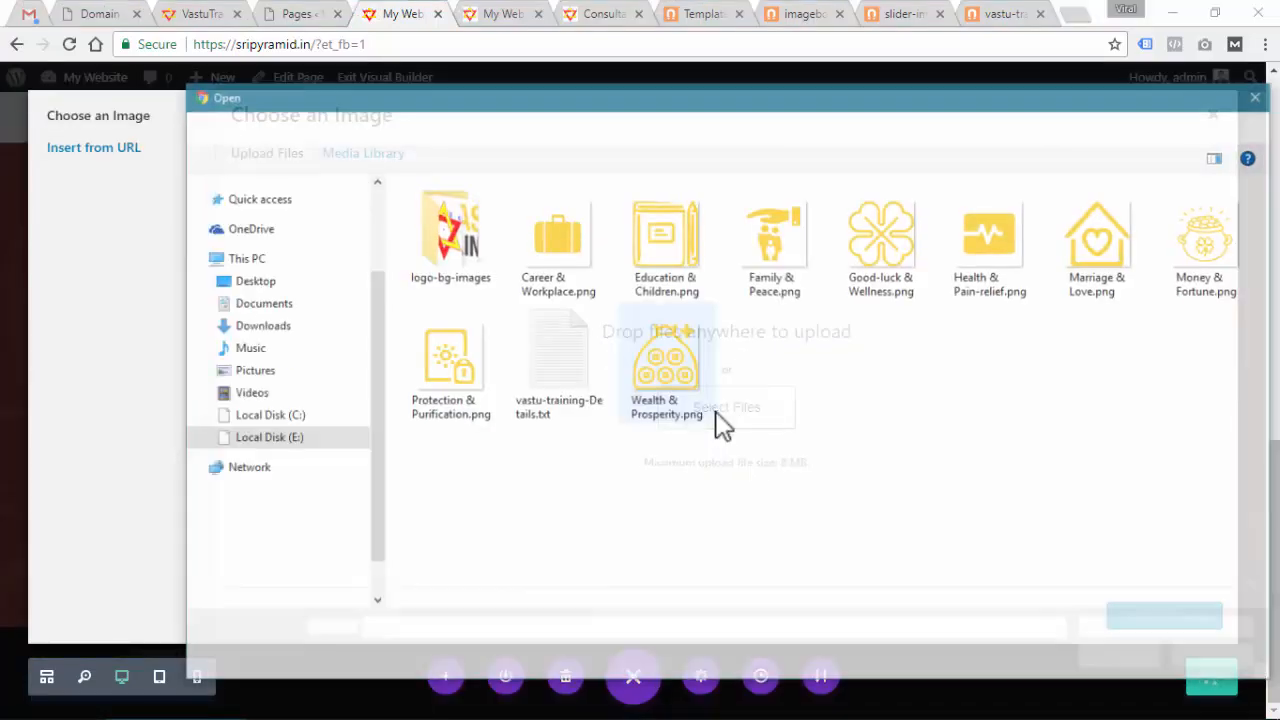
left_click(557, 250)
left_click(665, 250, "ctrl")
left_click(775, 250, "ctrl")
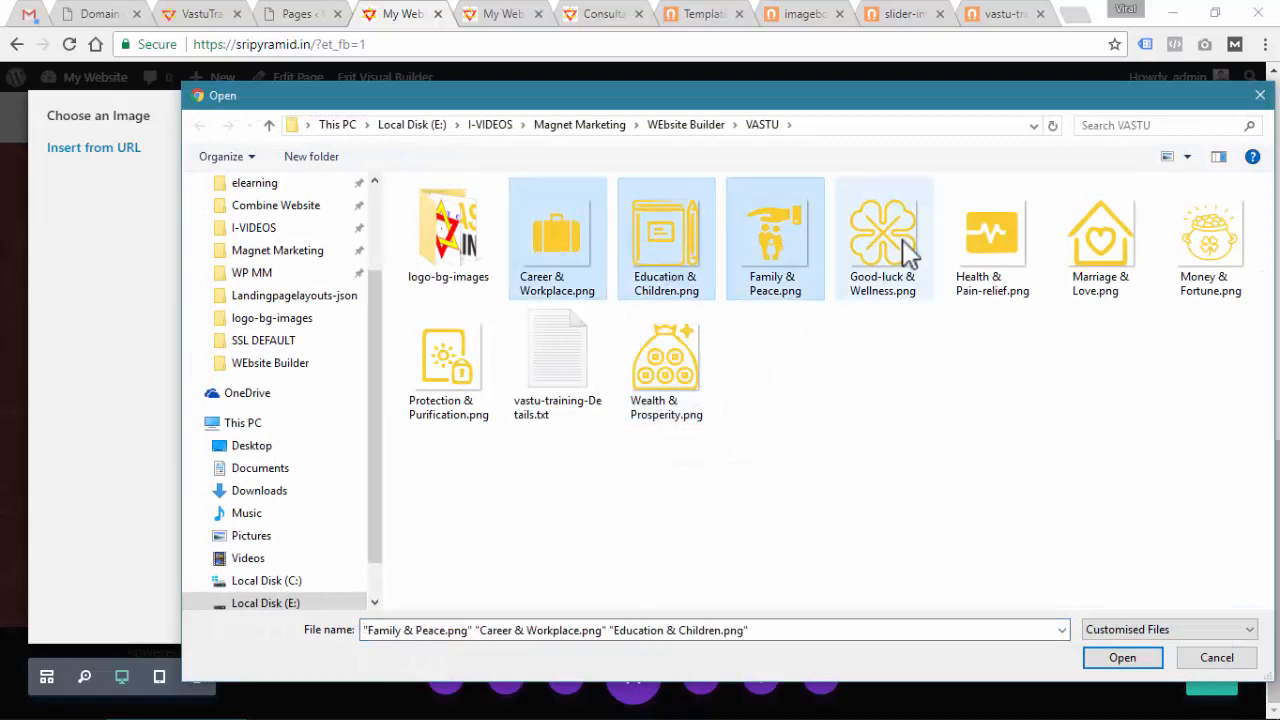
left_click(883, 250, "ctrl")
left_click(1075, 258, "ctrl")
left_click(1203, 262, "ctrl")
left_click(455, 372, "ctrl")
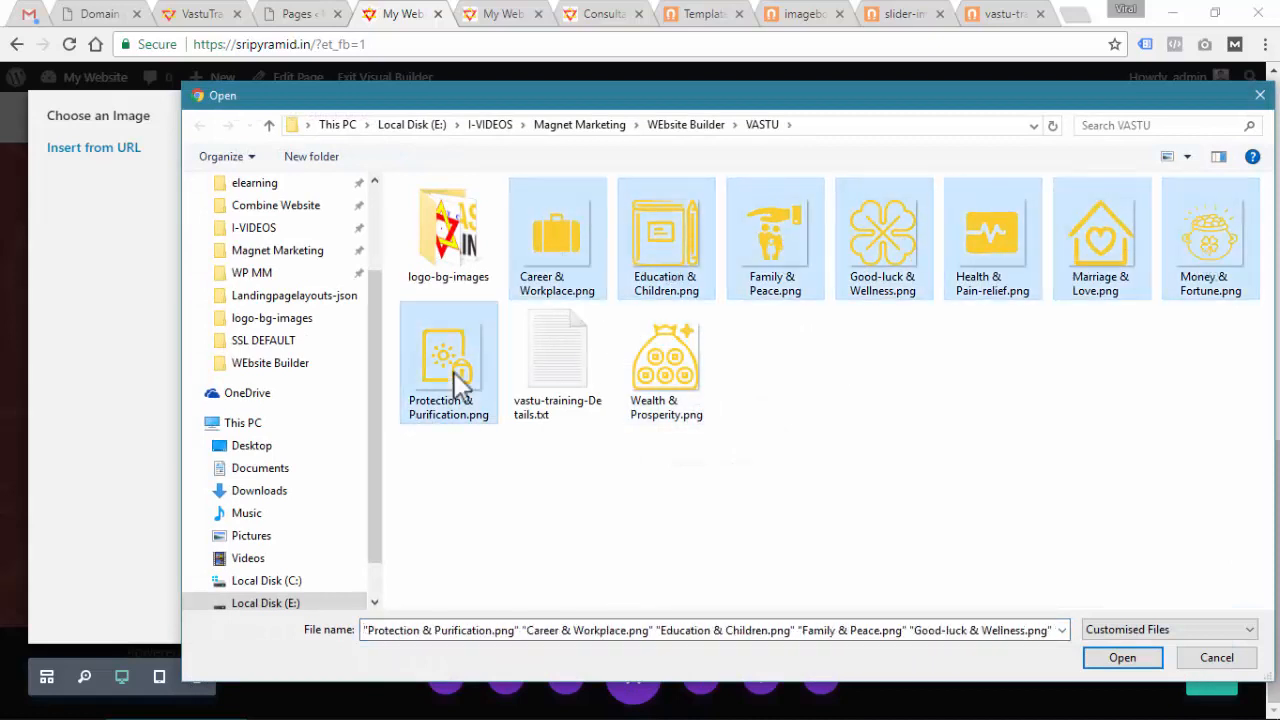
left_click(1132, 660)
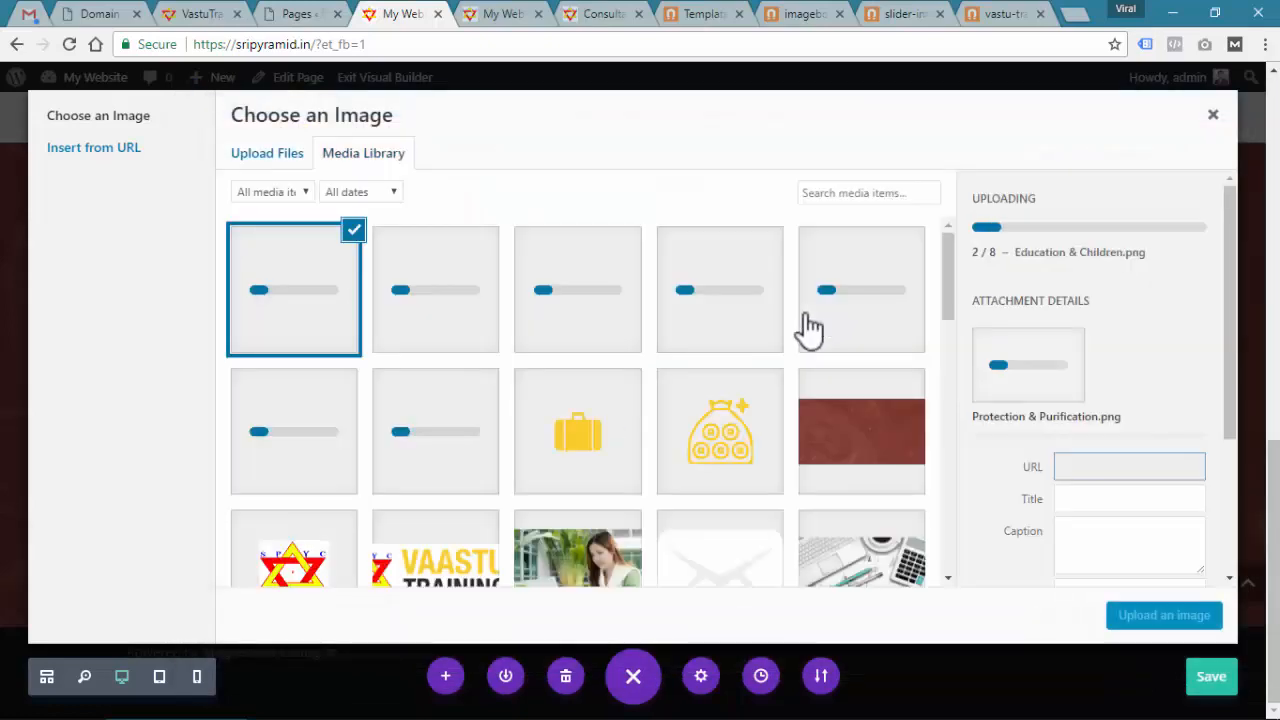
Set the house-and-heart Marriage-Love.png icon as the Marriage & Love blurb image and save
key("alt+Tab")
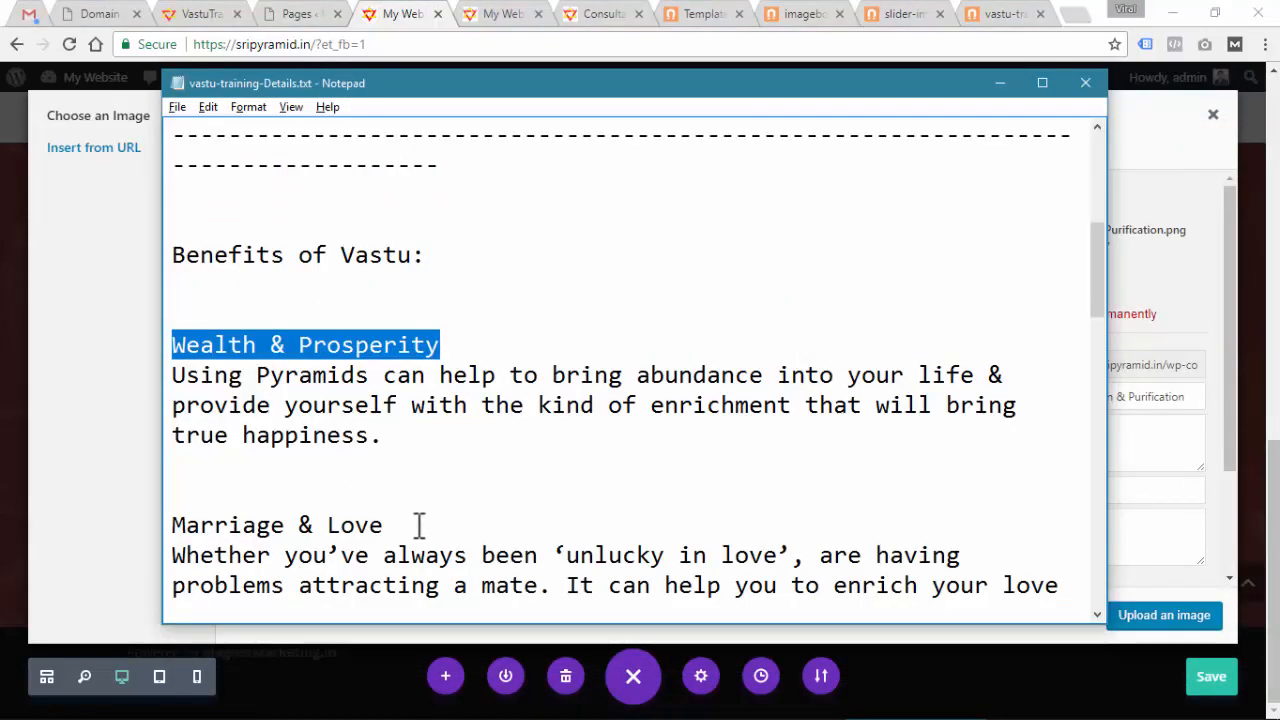
left_click_drag(420, 525, 172, 525)
key("alt+Tab")
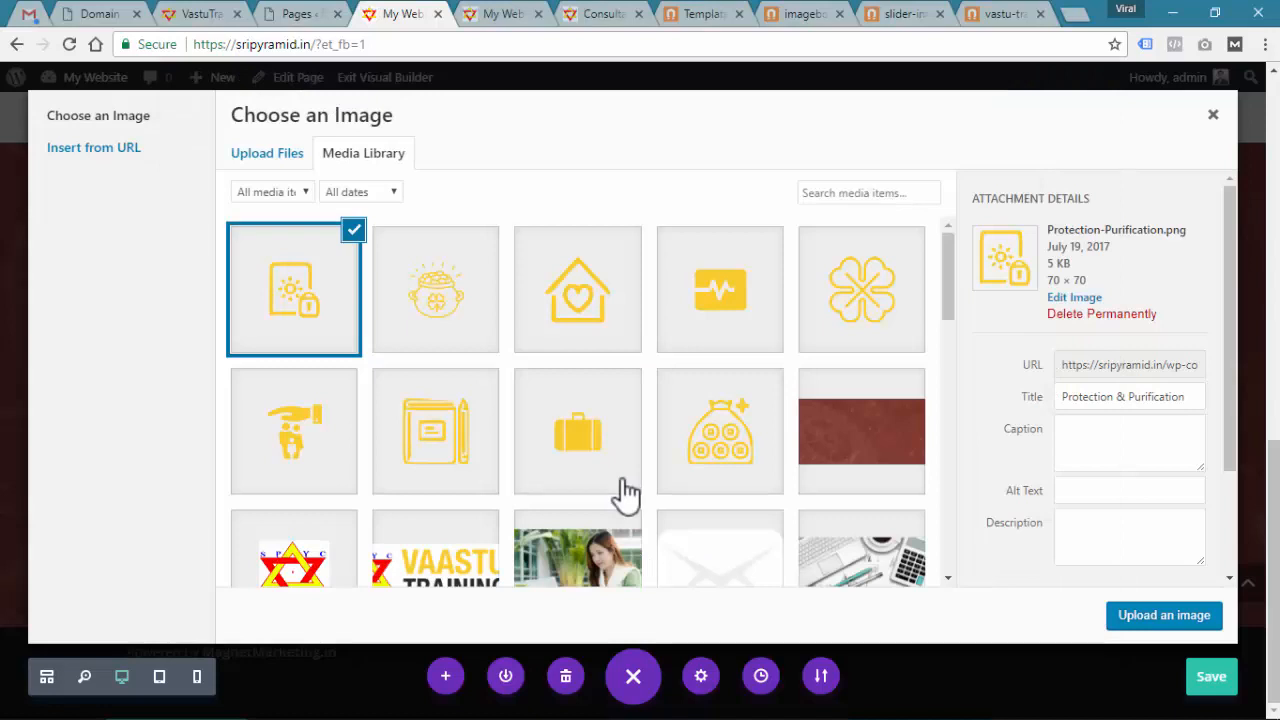
left_click(594, 288)
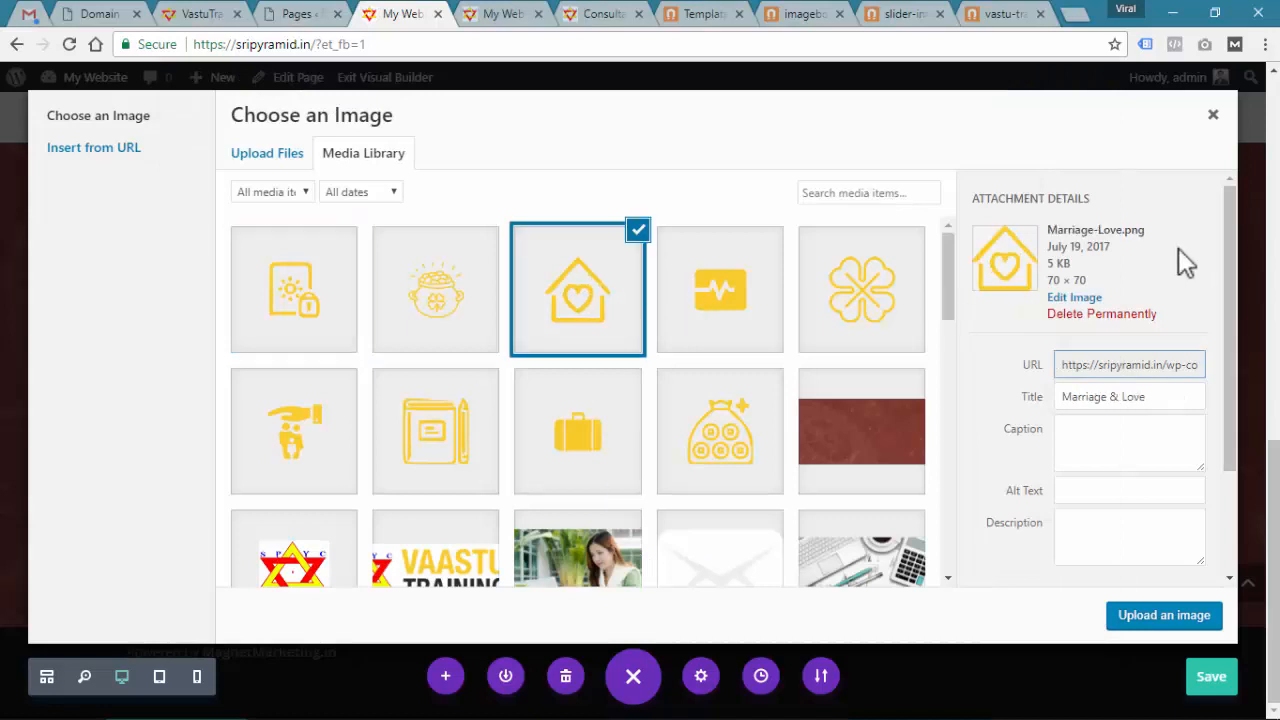
left_click(1160, 615)
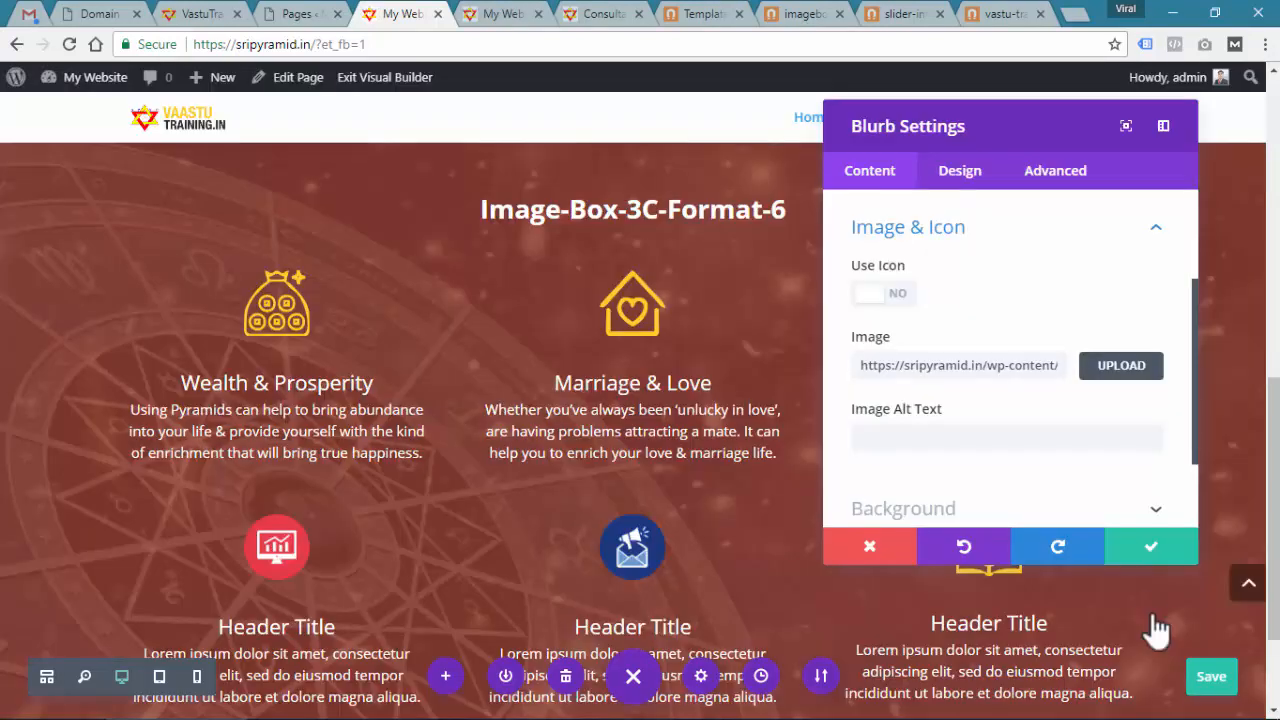
left_click(1149, 548)
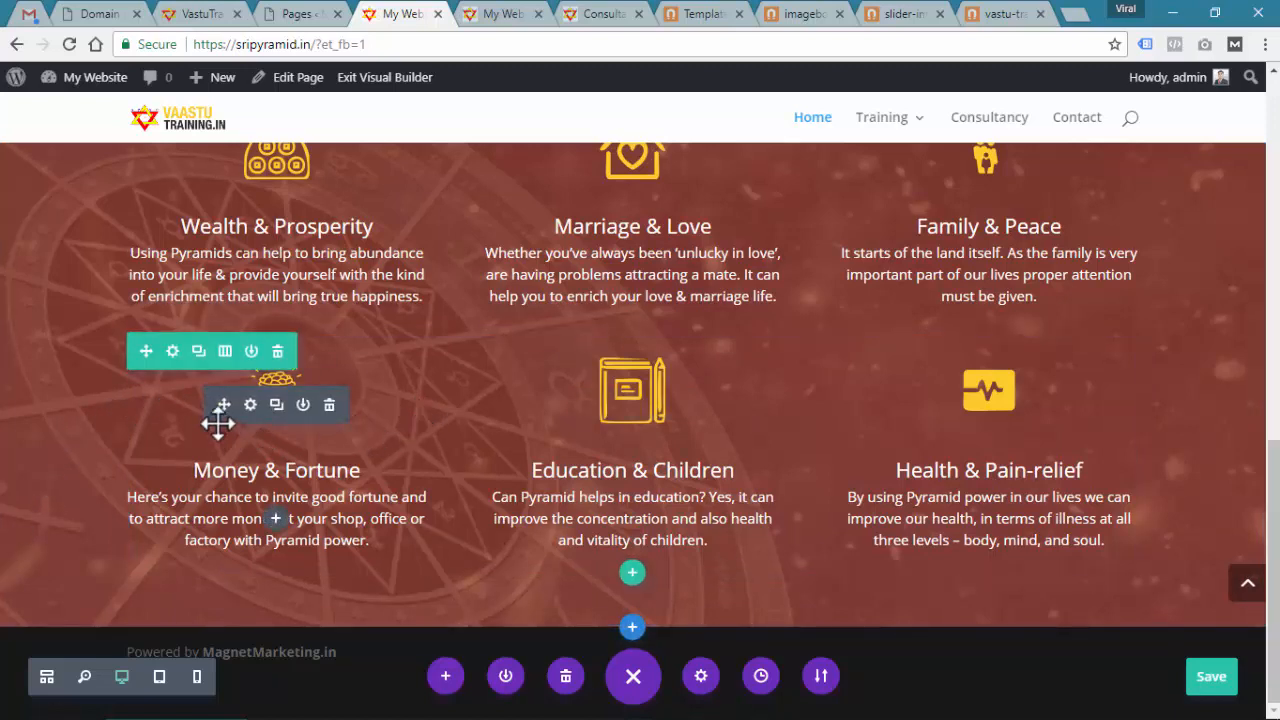
Duplicate the Money, Education and Health row and title its first blurb 'Career & Workplace'
left_click(198, 352)
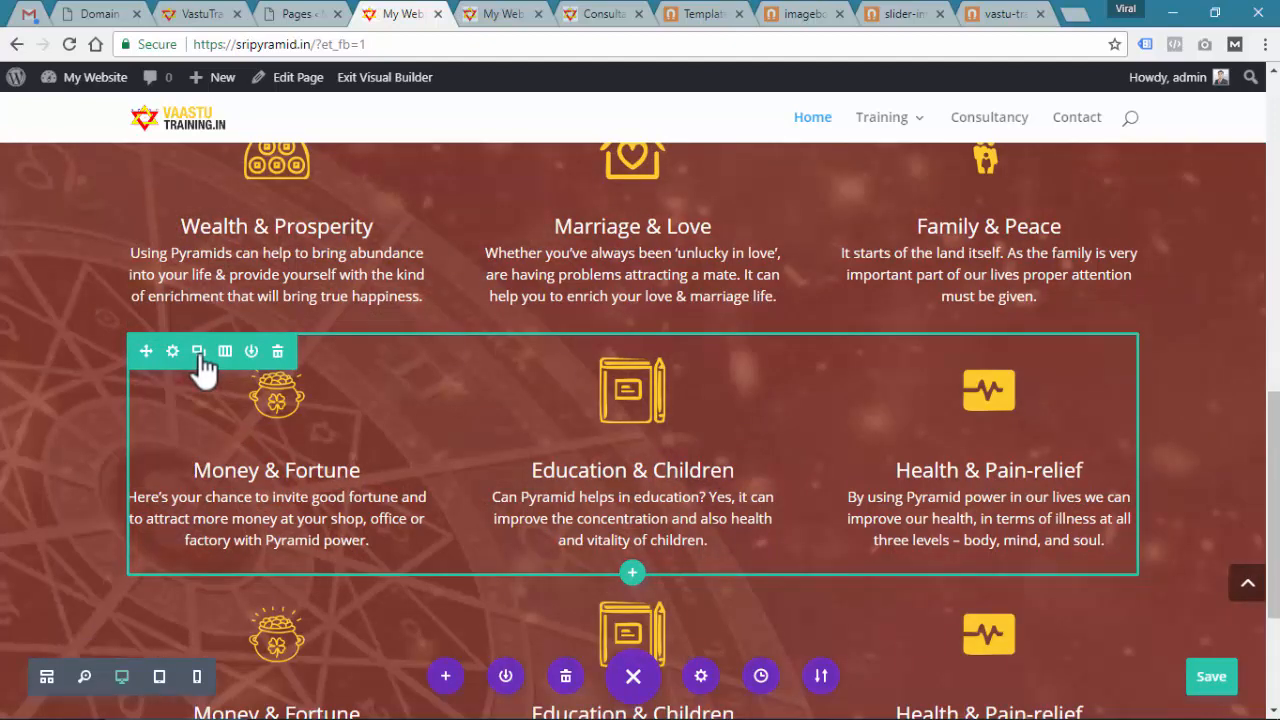
scroll(609, 380, "down", 3)
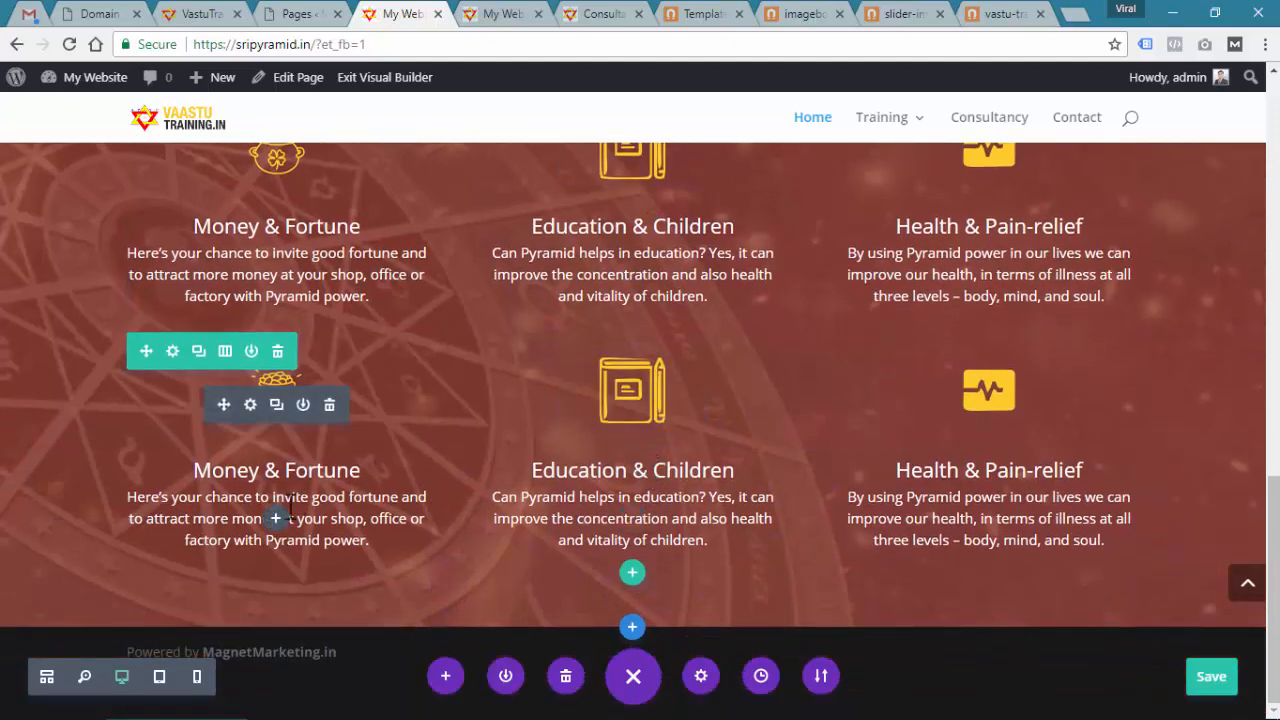
left_click(251, 405)
key("alt+Tab")
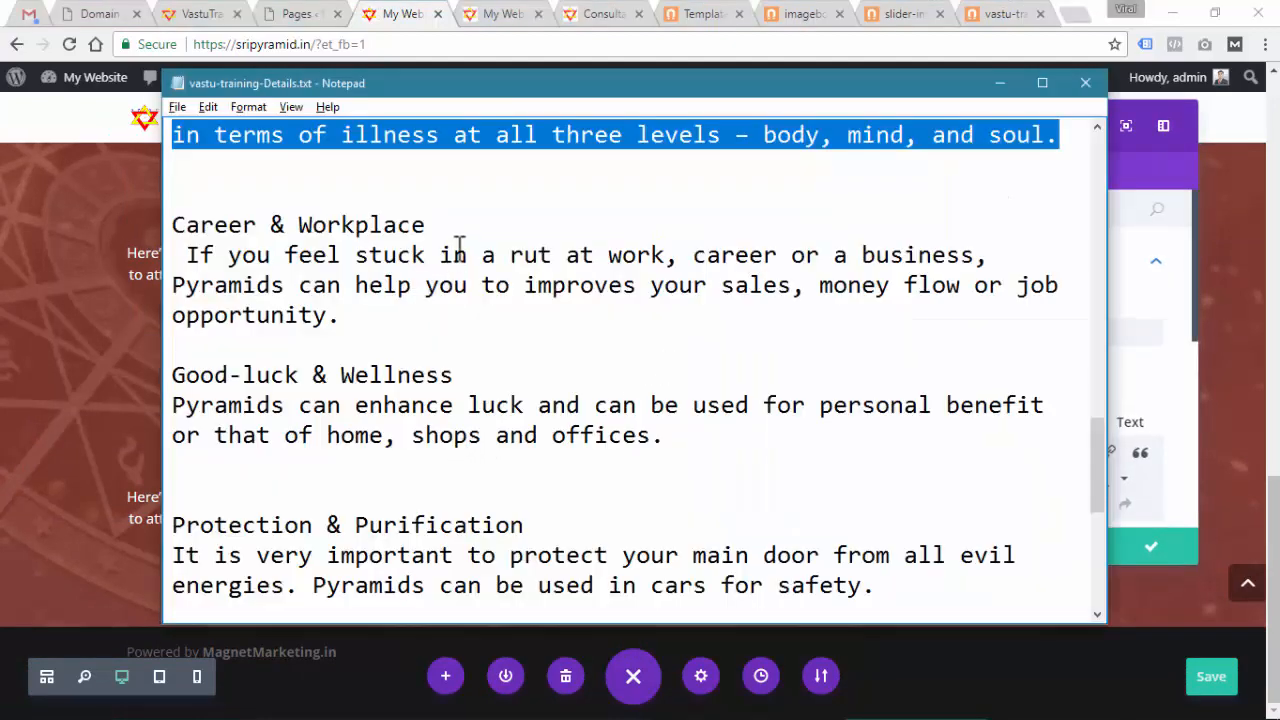
left_click_drag(459, 243, 172, 228)
key("ctrl+c")
key("alt+Tab")
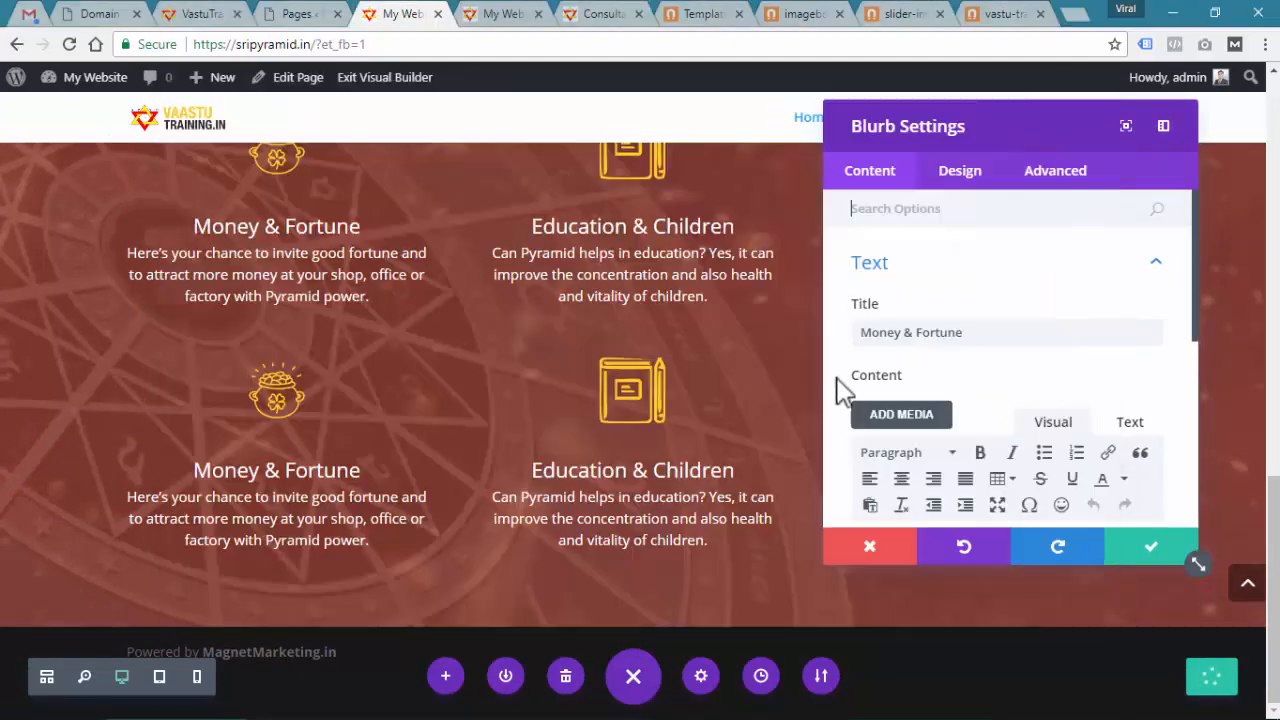
left_click(987, 340)
key("ctrl+a")
key("ctrl+v")
Replace that blurb's body text with the Career & Workplace description from the notes
scroll(1071, 343, "down", 3)
key("alt+Tab")
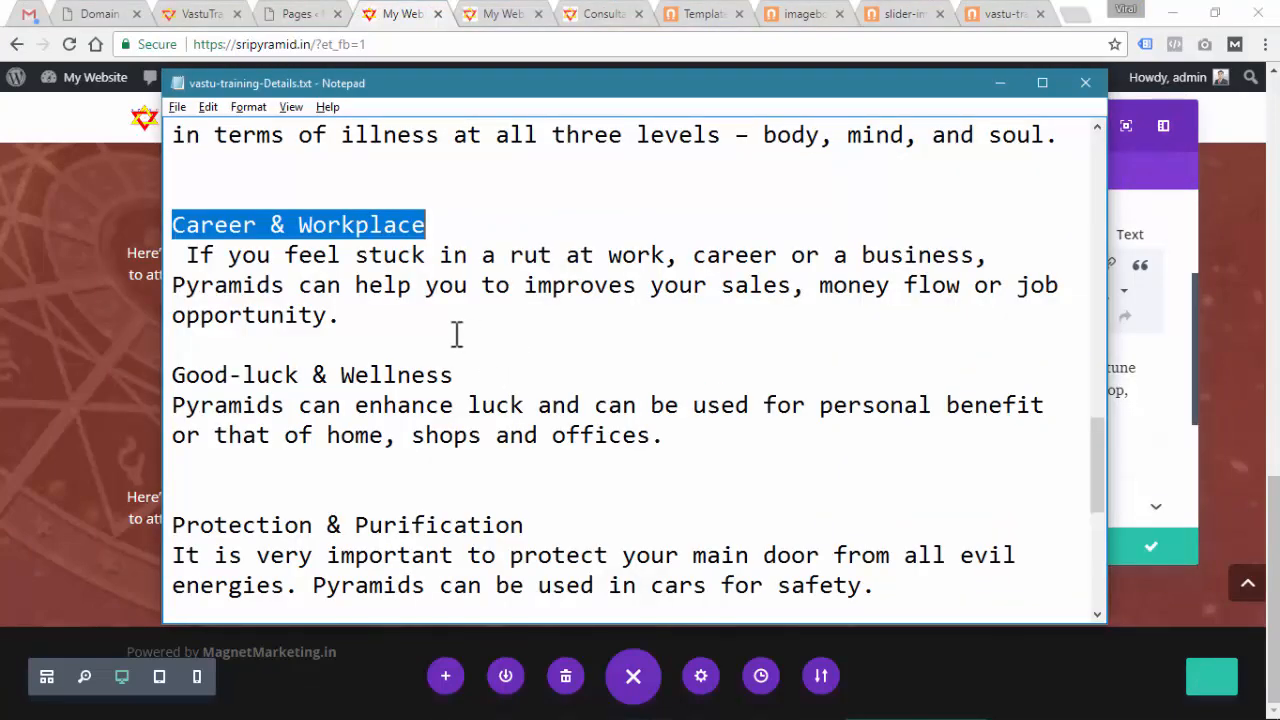
left_click_drag(345, 316, 170, 257)
key("ctrl+c")
key("alt+Tab")
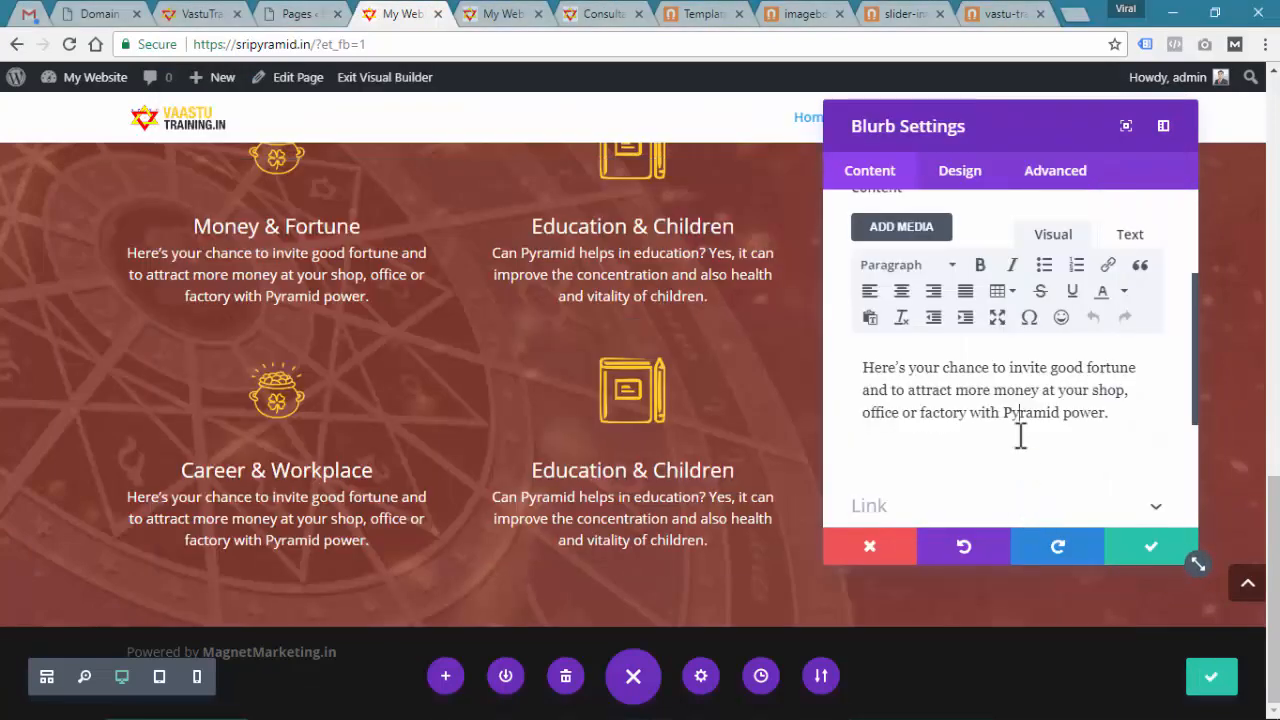
left_click(1017, 430)
key("ctrl+a")
key("ctrl+v")
Set the briefcase Career-Workplace.png as the blurb image, save, and view the live home page
scroll(1022, 406, "down", 1)
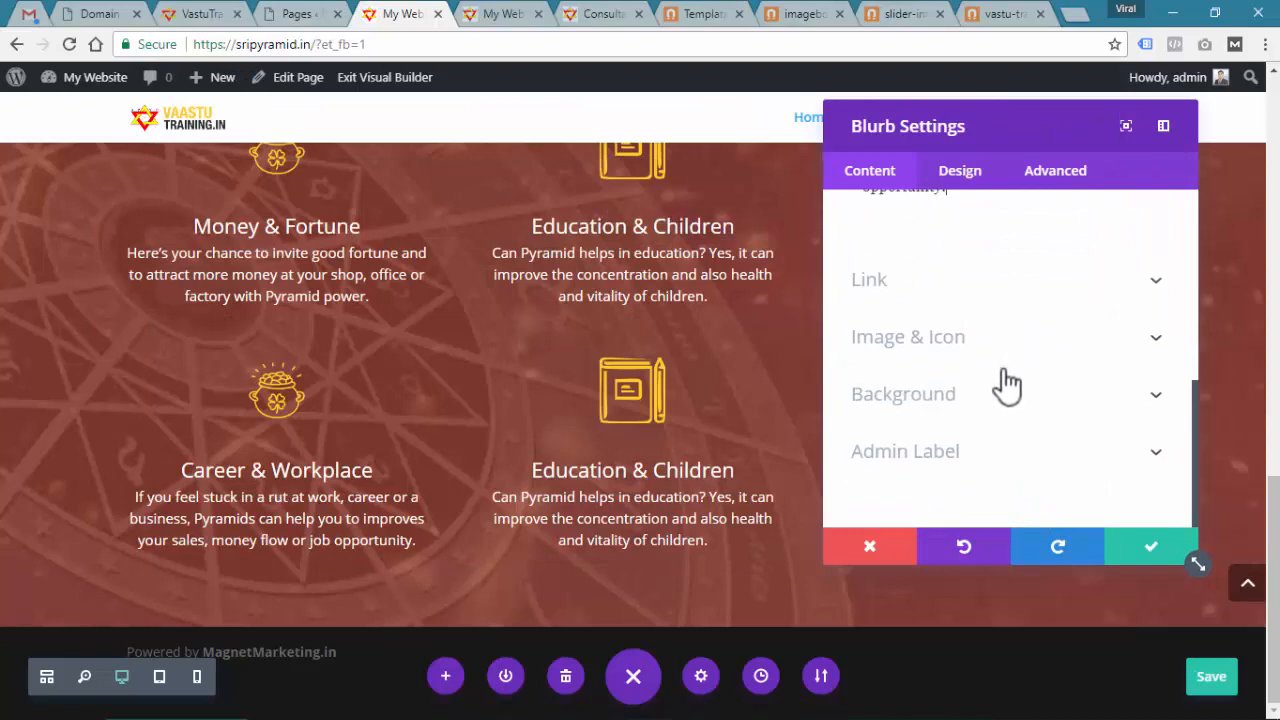
left_click(983, 337)
left_click(1126, 376)
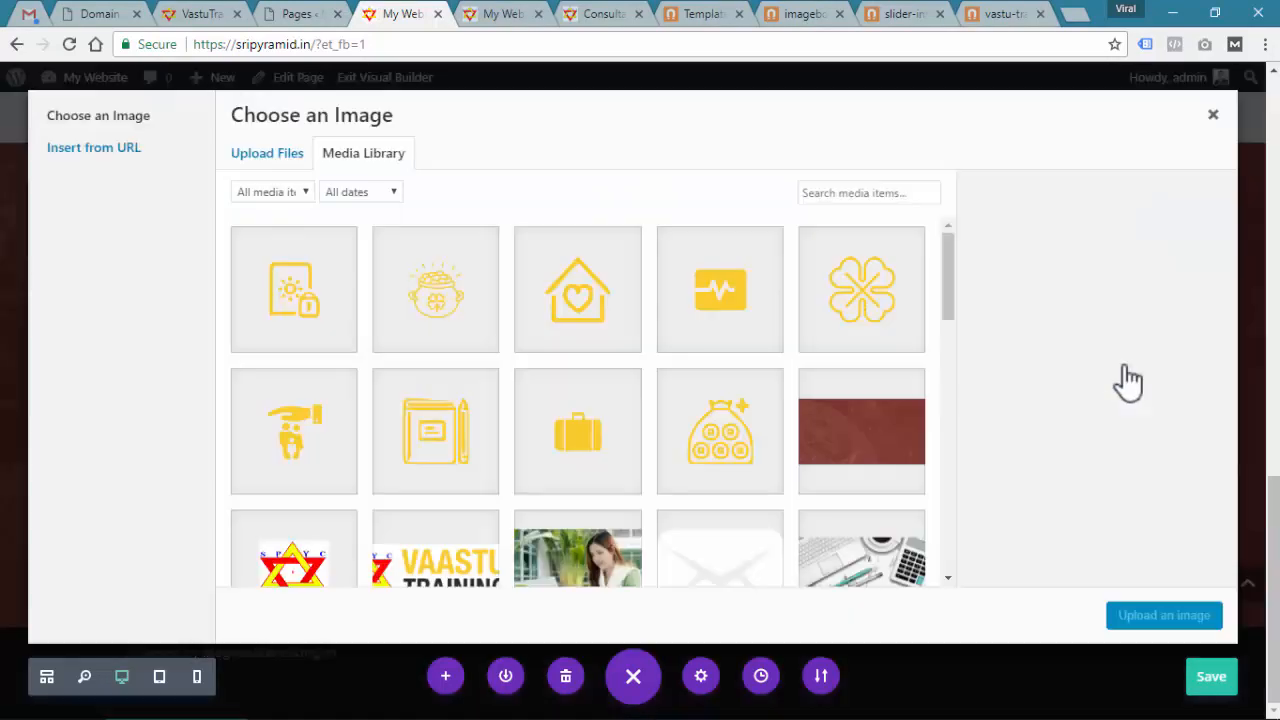
key("alt+Tab")
key("alt+Tab")
left_click(585, 424)
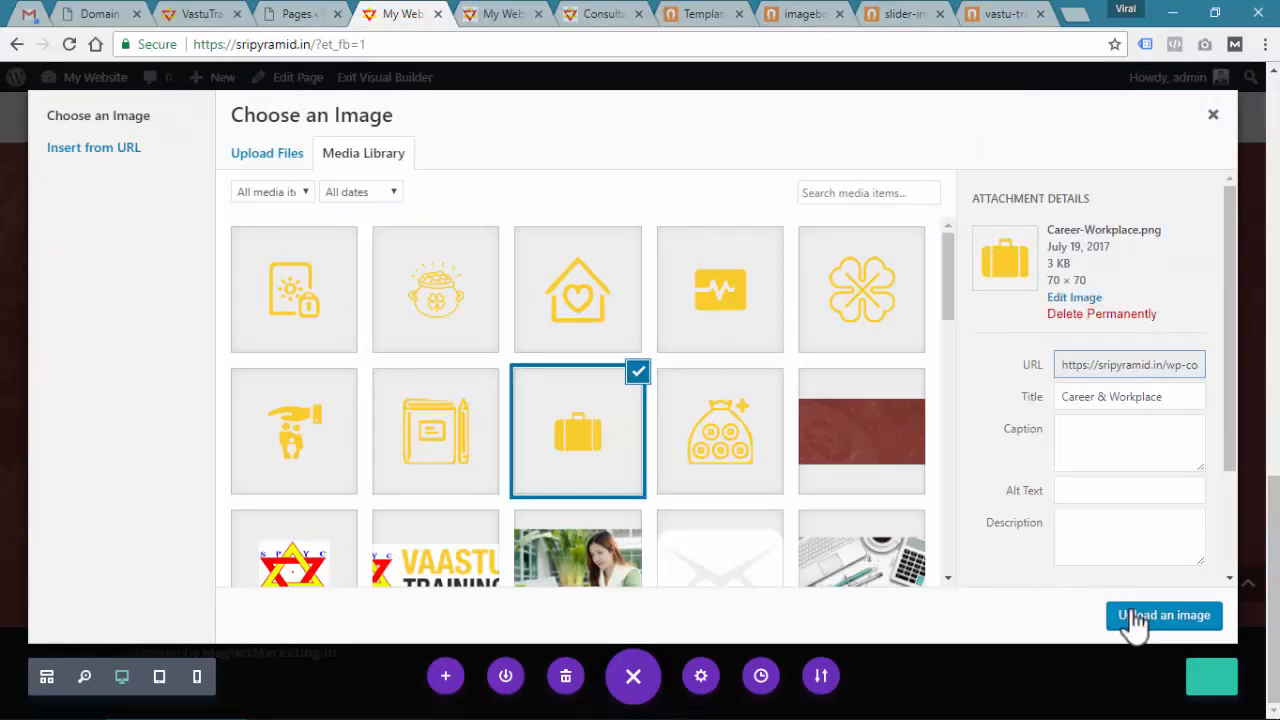
left_click(1135, 616)
left_click(1148, 550)
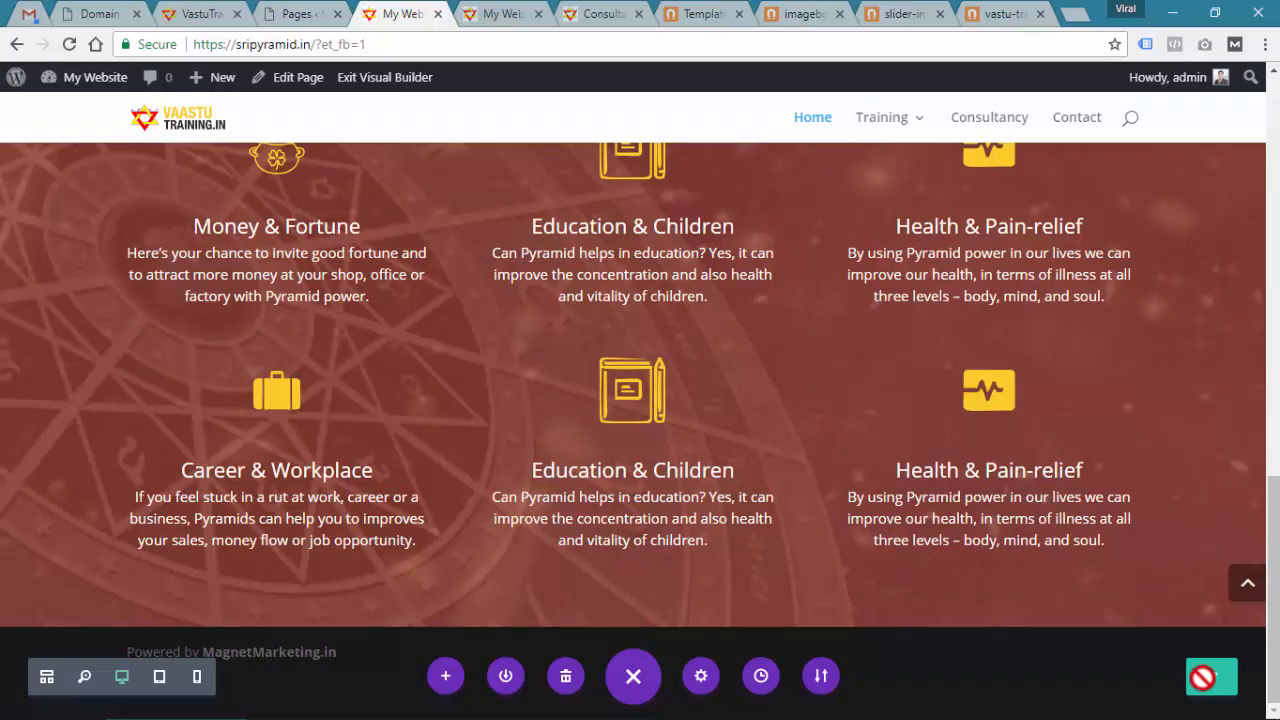
key("ctrl+Tab")
scroll(638, 285, "up", 6)
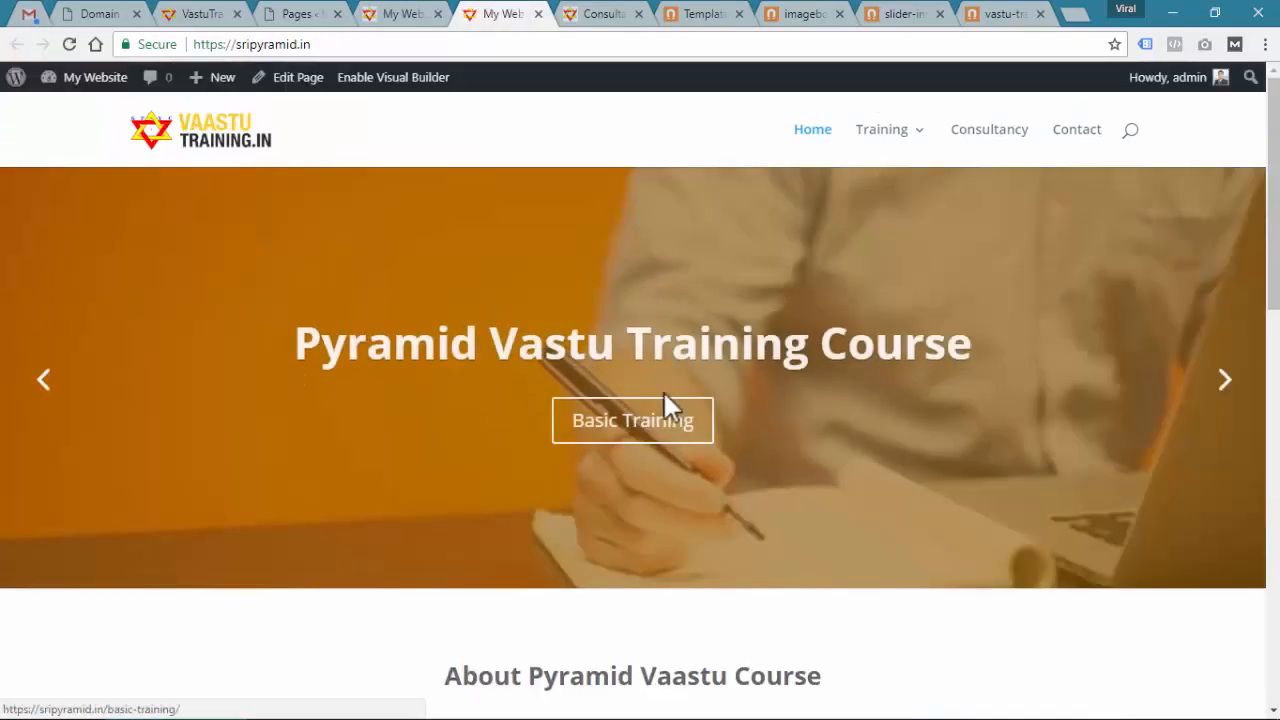
scroll(666, 406, "down", 5)
scroll(670, 403, "down", 6)
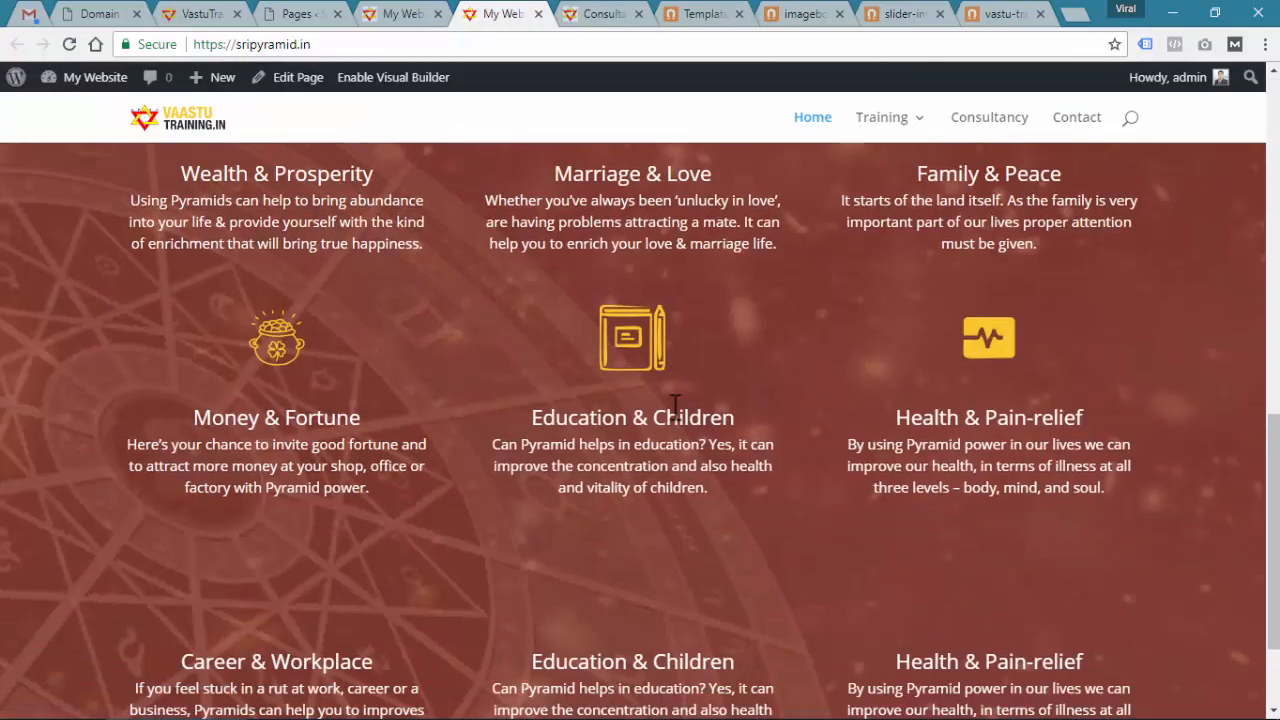
scroll(674, 423, "up", 7)
scroll(678, 413, "up", 4)
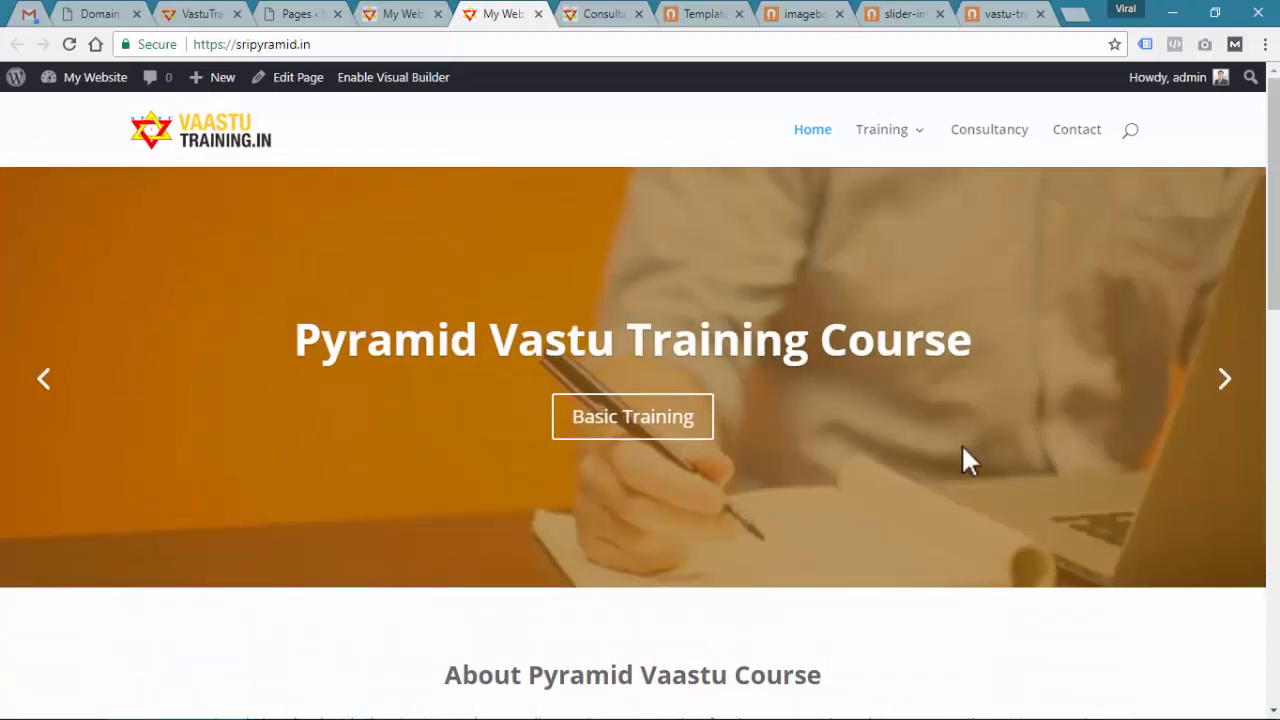
left_click(400, 14)
scroll(625, 418, "up", 10)
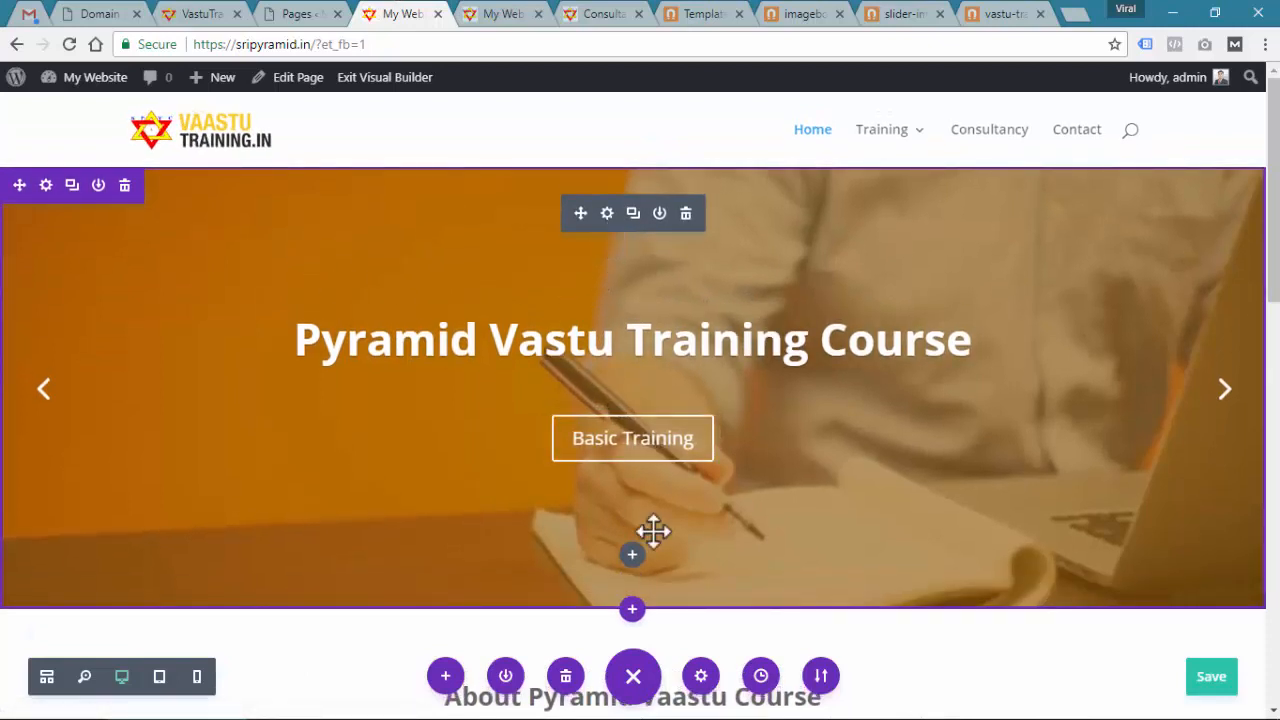
Remove the first slide's stock background image in the slider settings
left_click(608, 214)
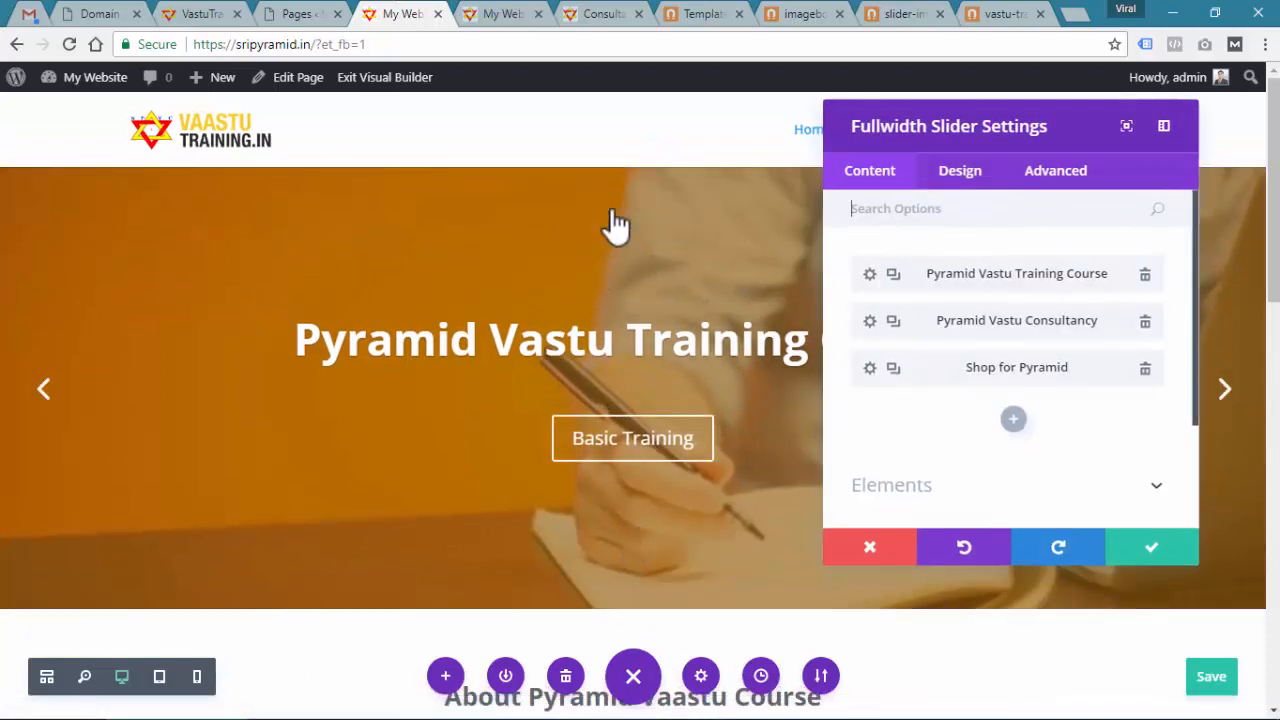
left_click(869, 275)
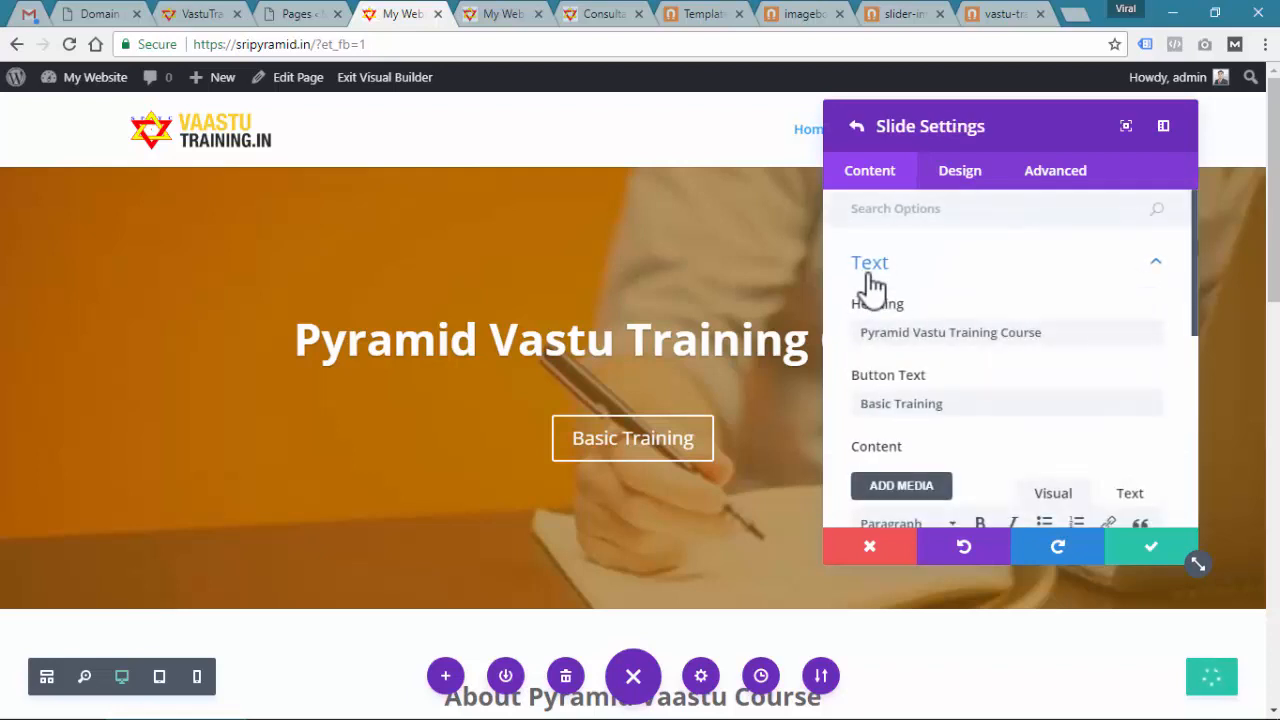
left_click(1155, 265)
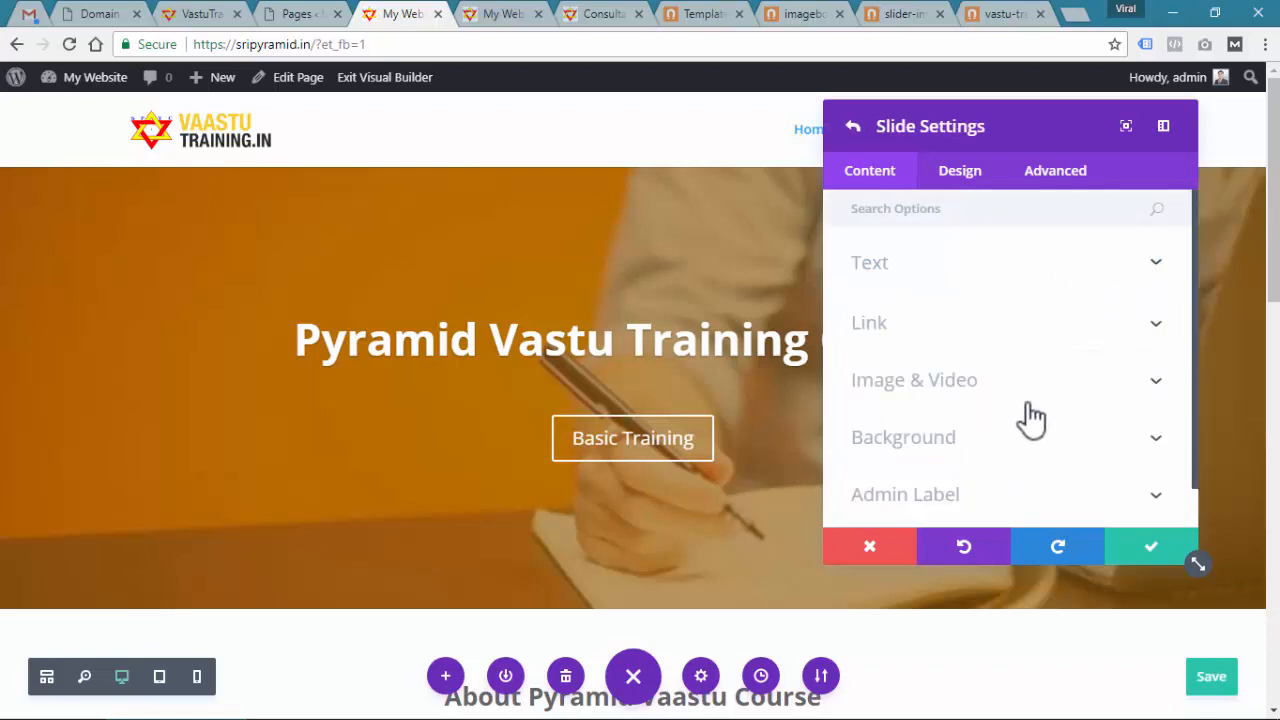
left_click(977, 450)
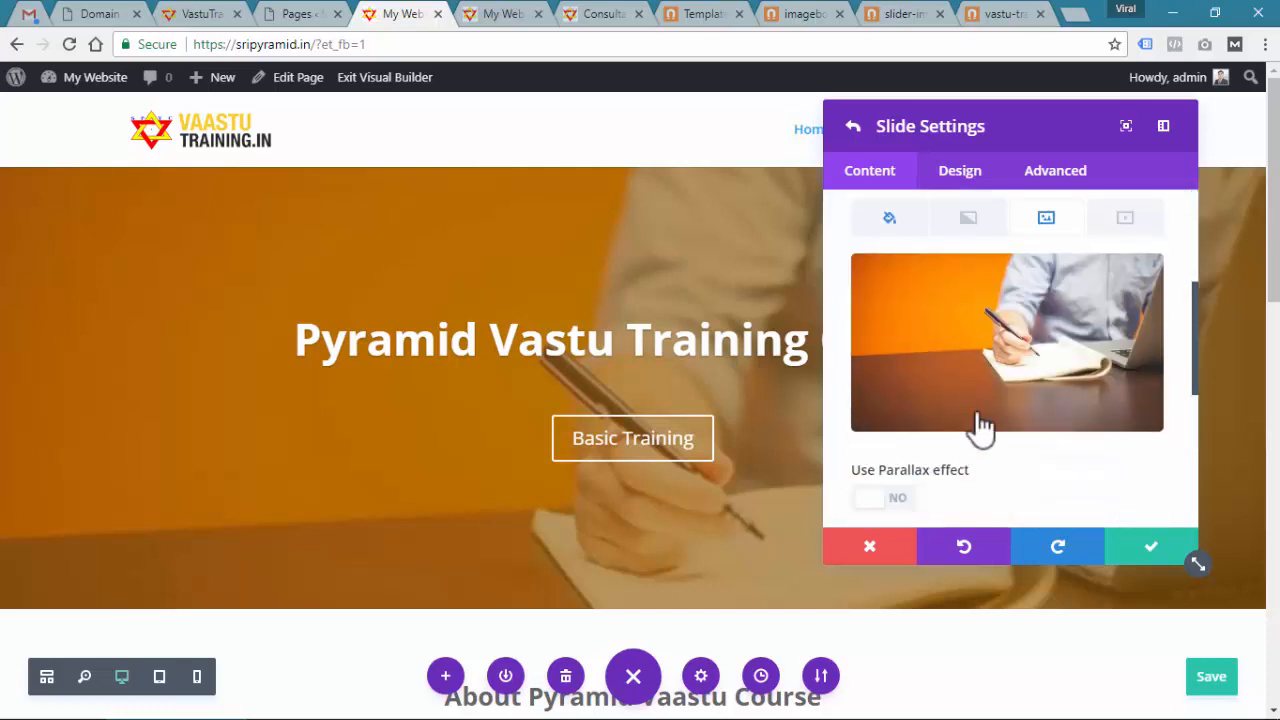
left_click(1135, 283)
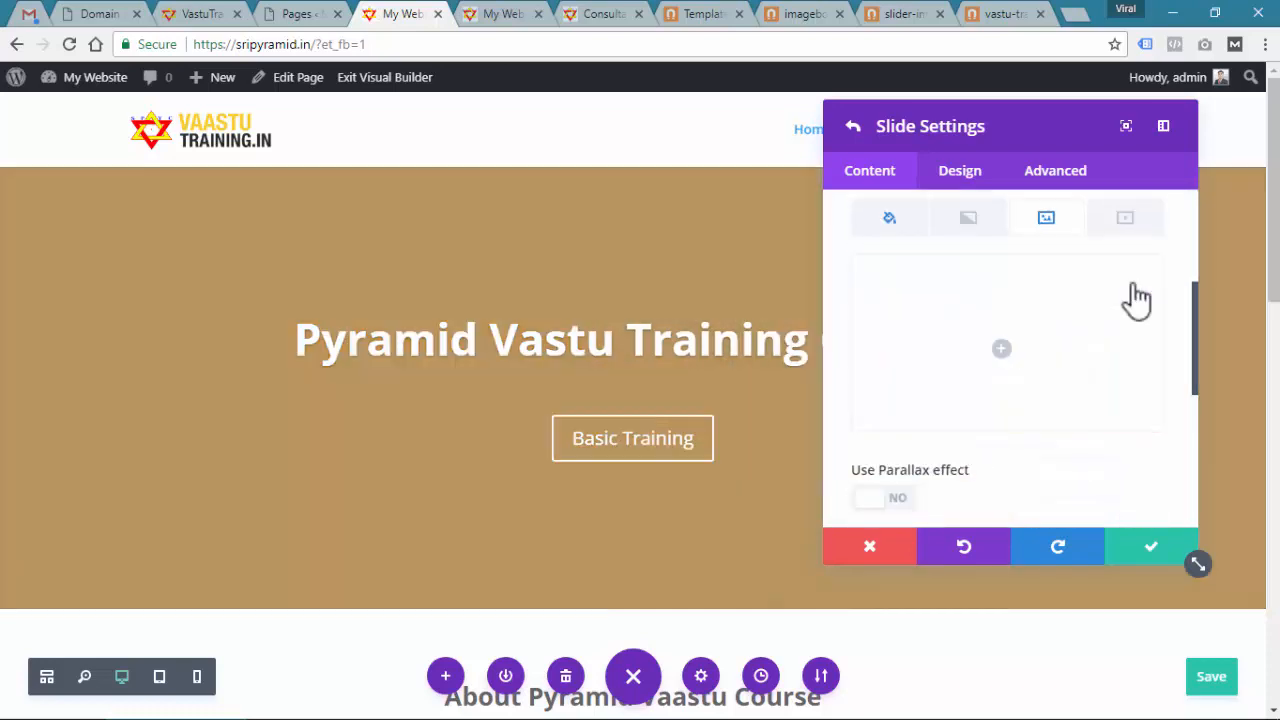
left_click(889, 218)
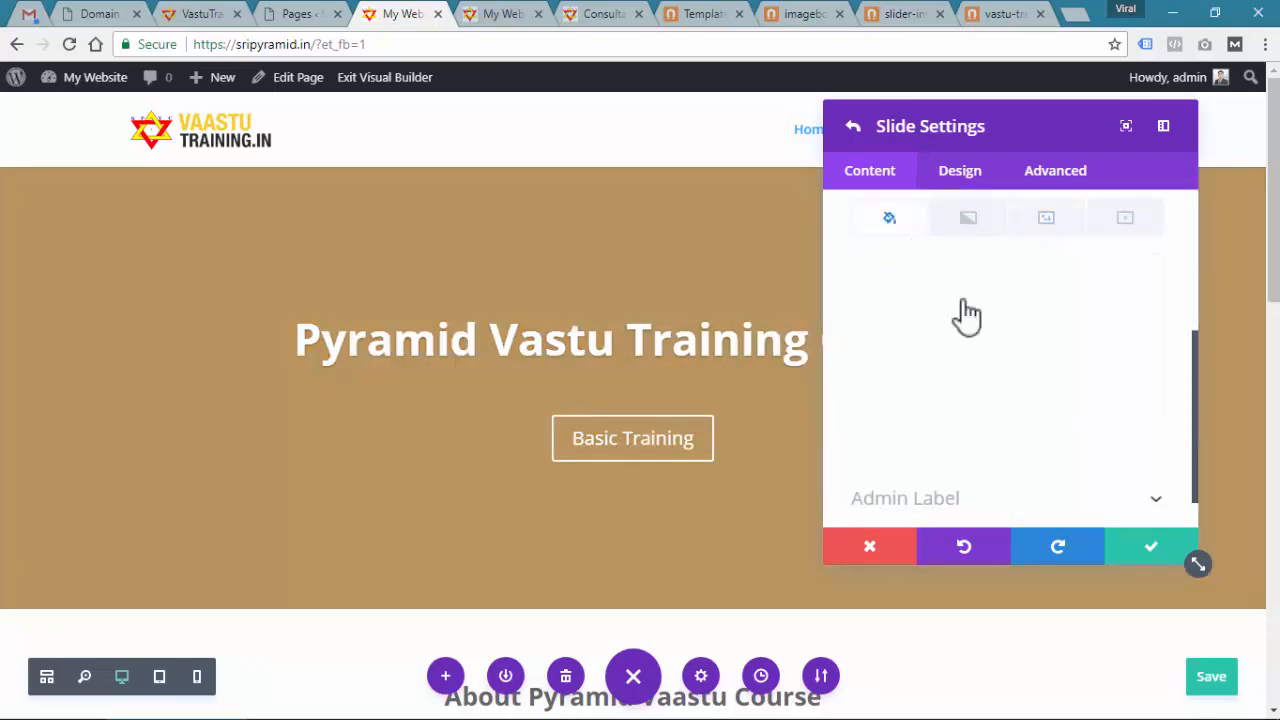
left_click(969, 222)
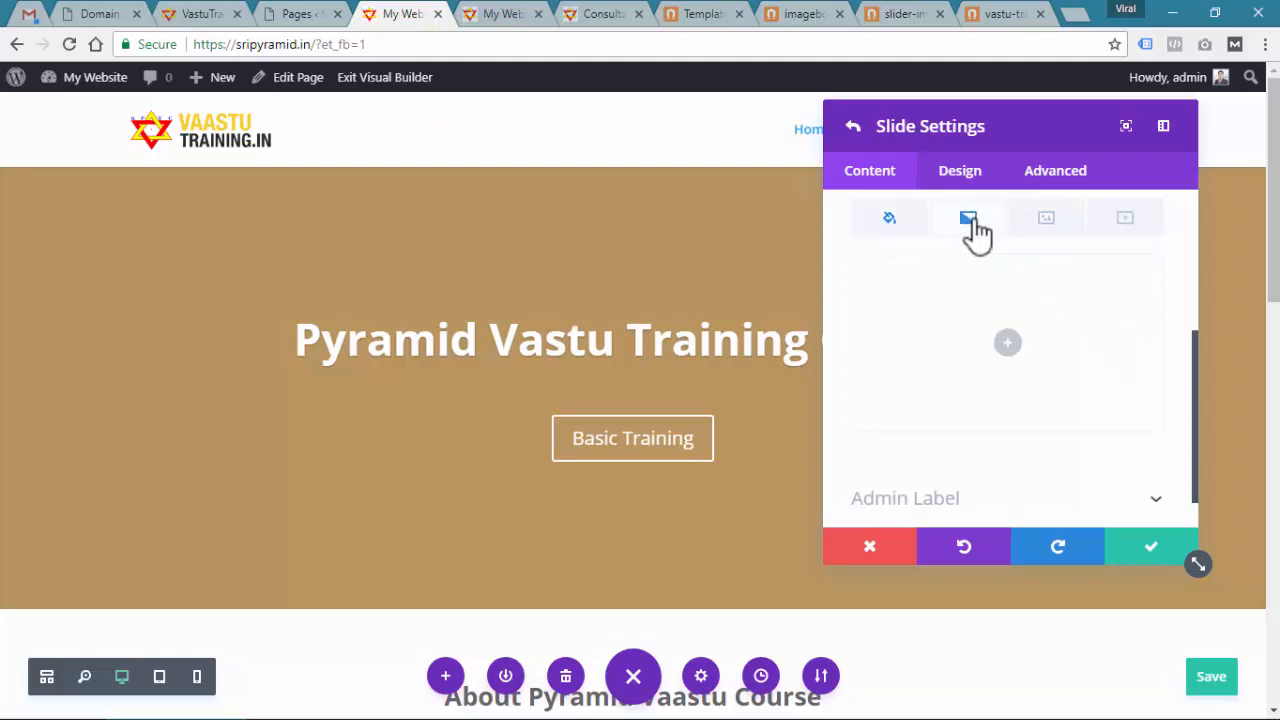
left_click(1052, 228)
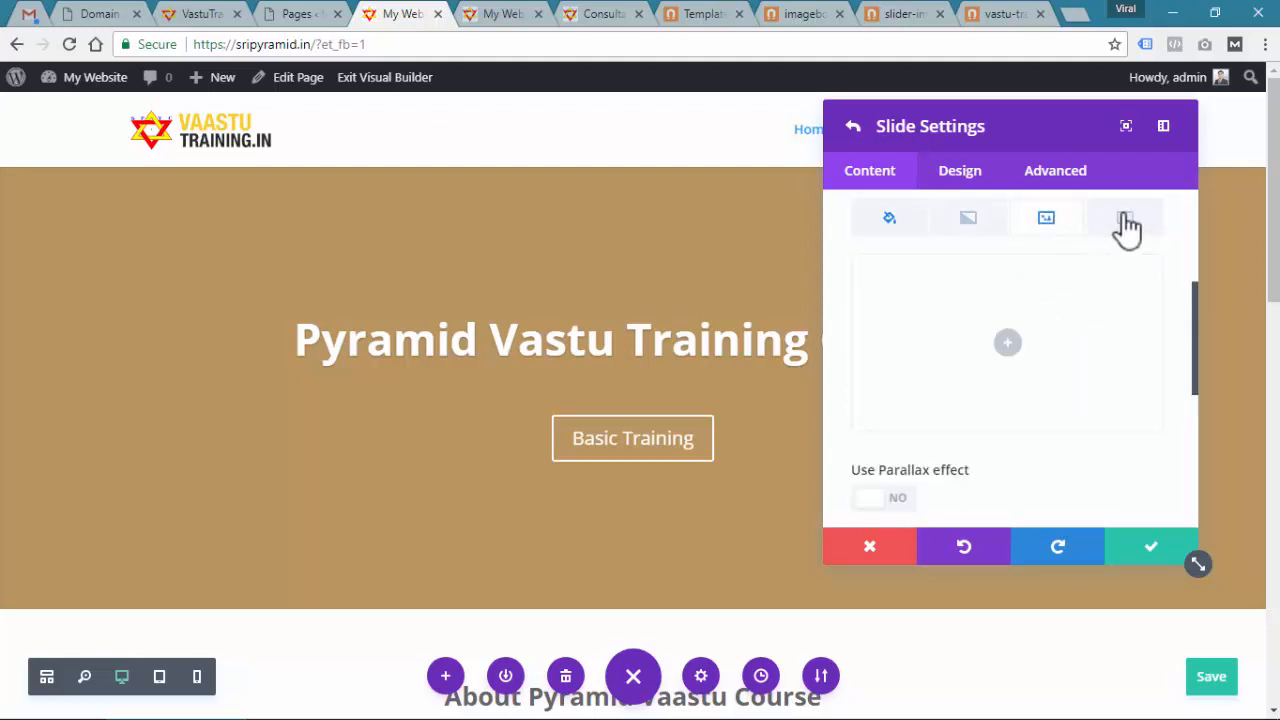
Upload the three slider photos and make Vastu-training1.jpg the first slide's background
left_click(1005, 348)
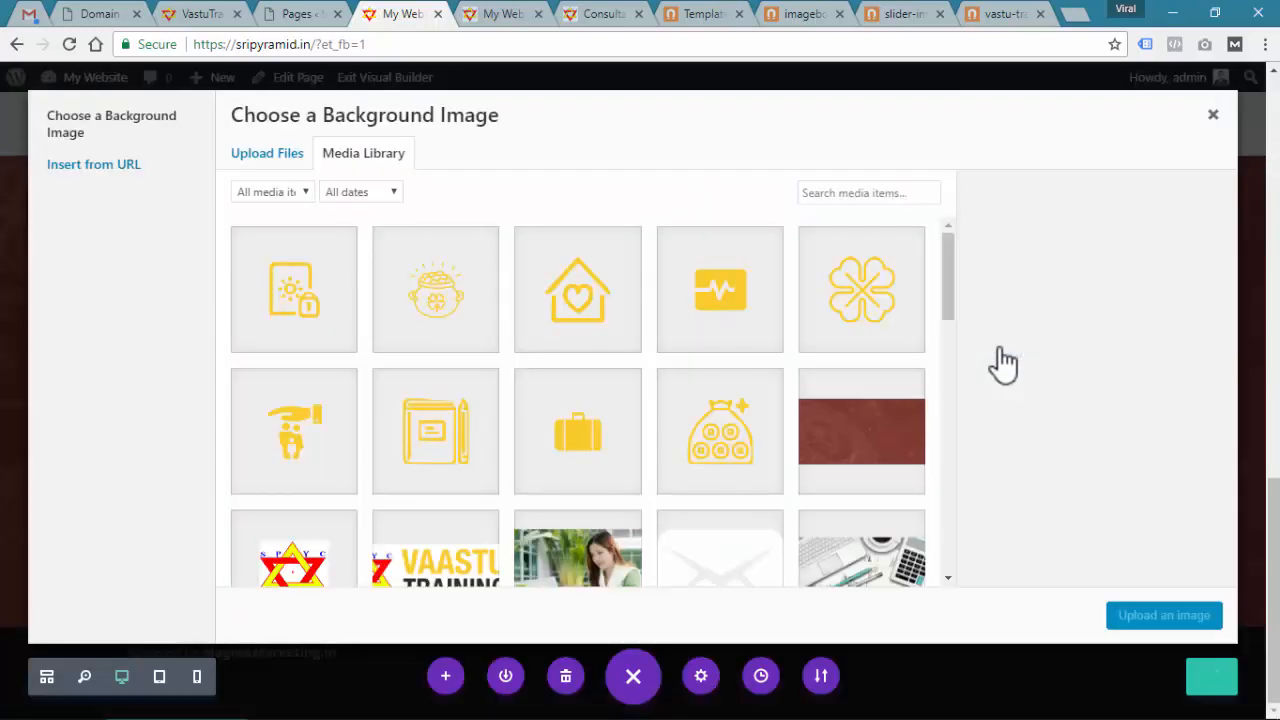
left_click(284, 162)
left_click(737, 424)
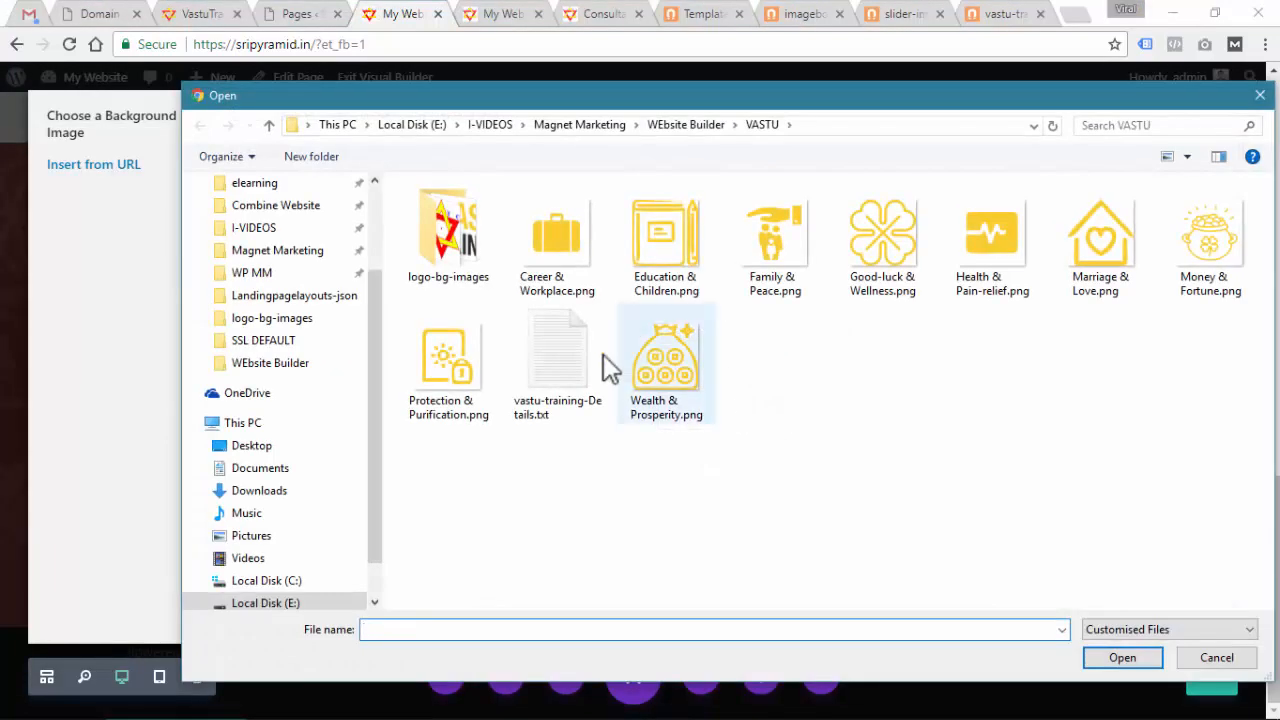
double_click(448, 245)
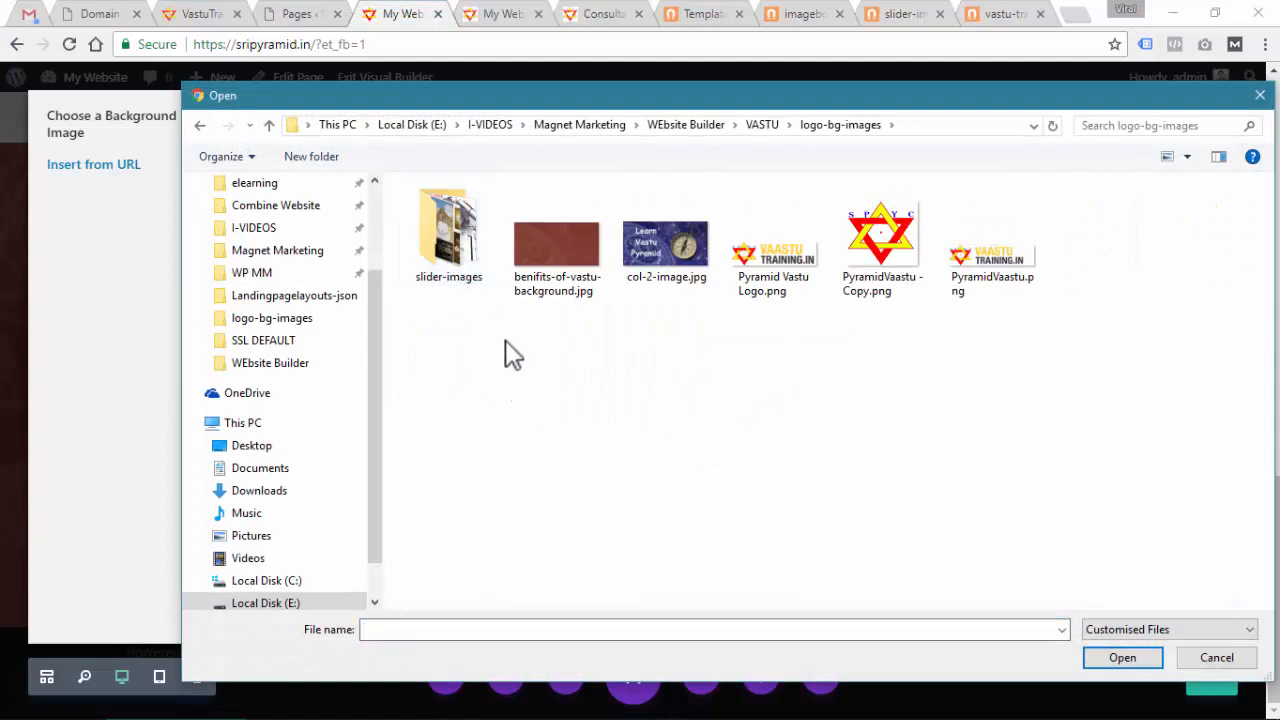
double_click(462, 262)
left_click_drag(848, 332, 446, 188)
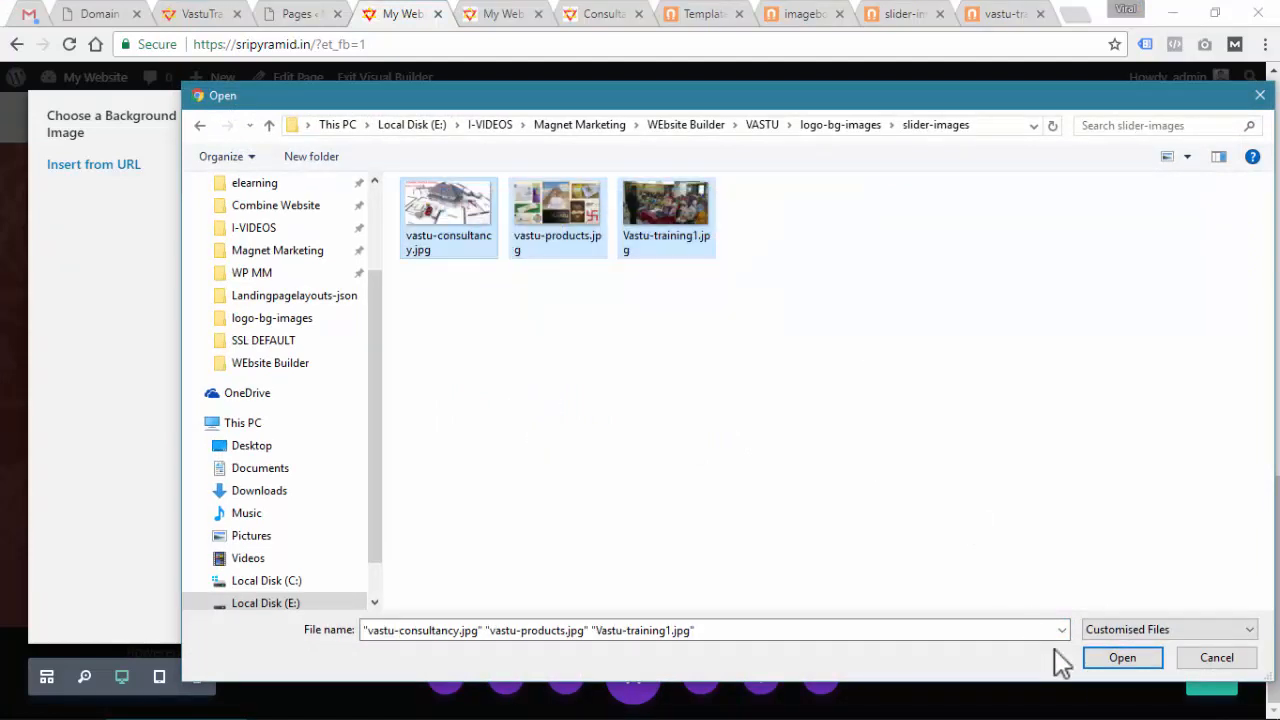
left_click(1121, 658)
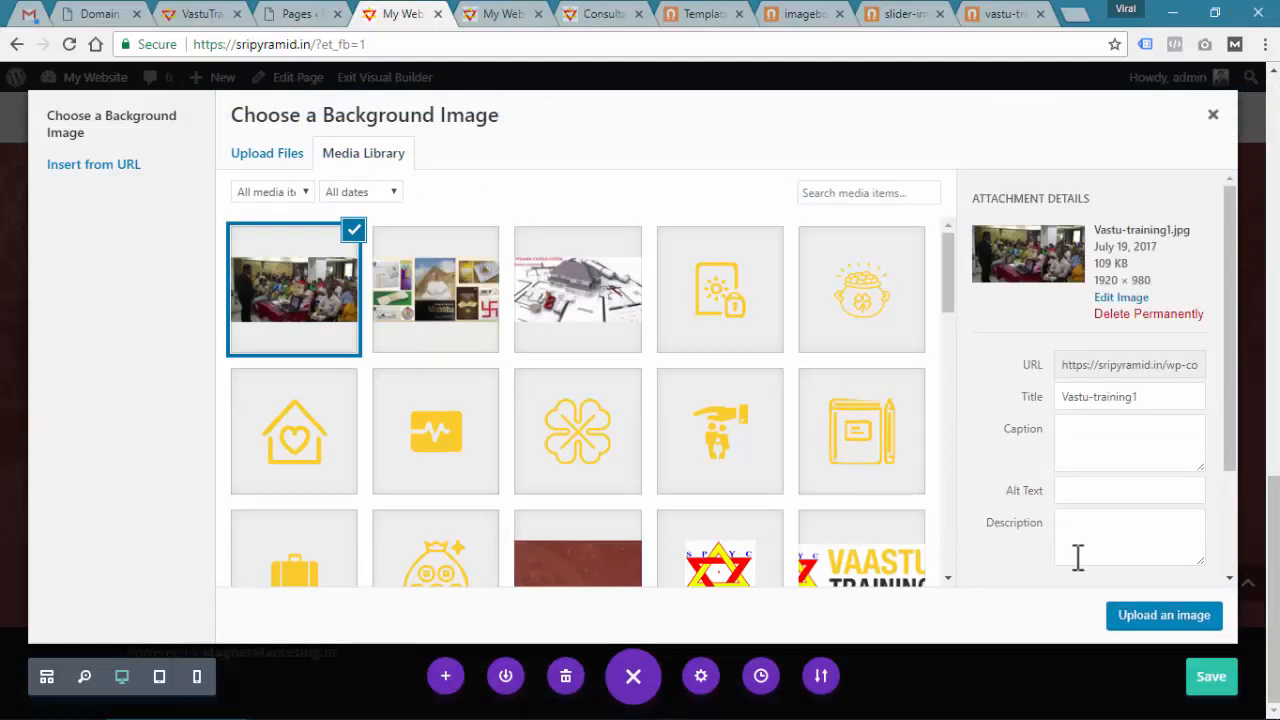
left_click(1132, 615)
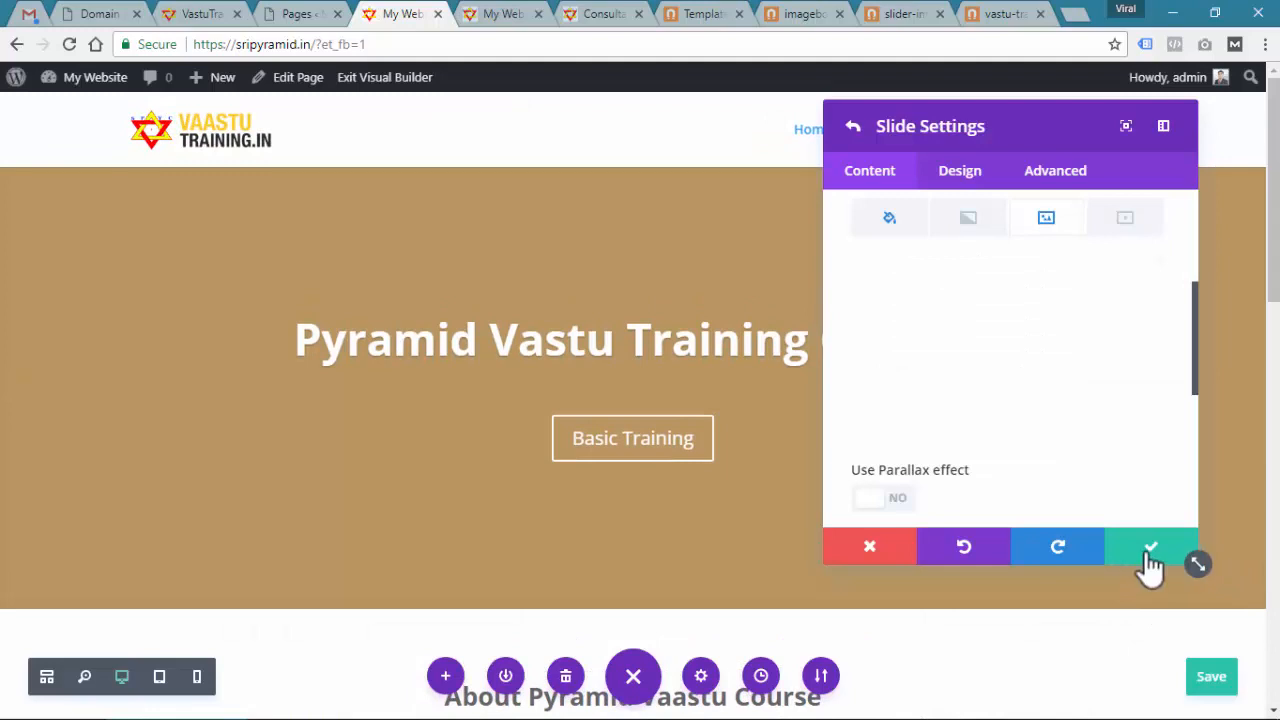
scroll(1045, 385, "up", 2)
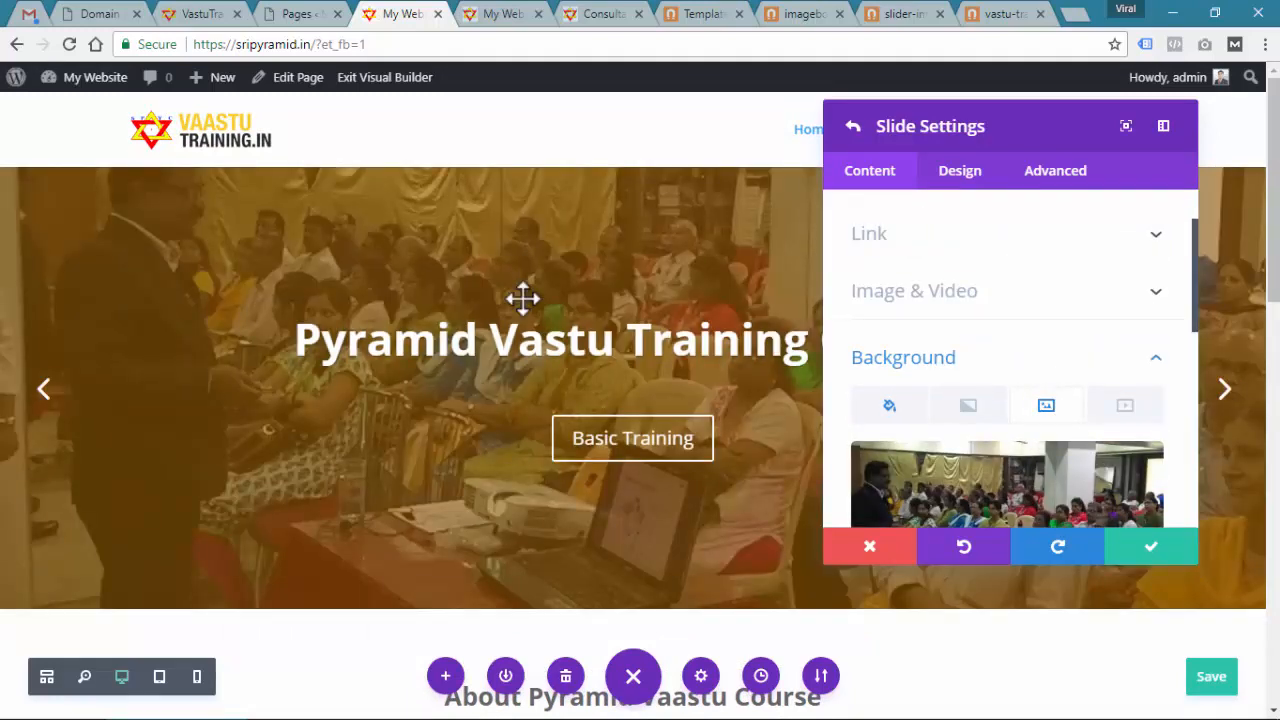
left_click(1141, 550)
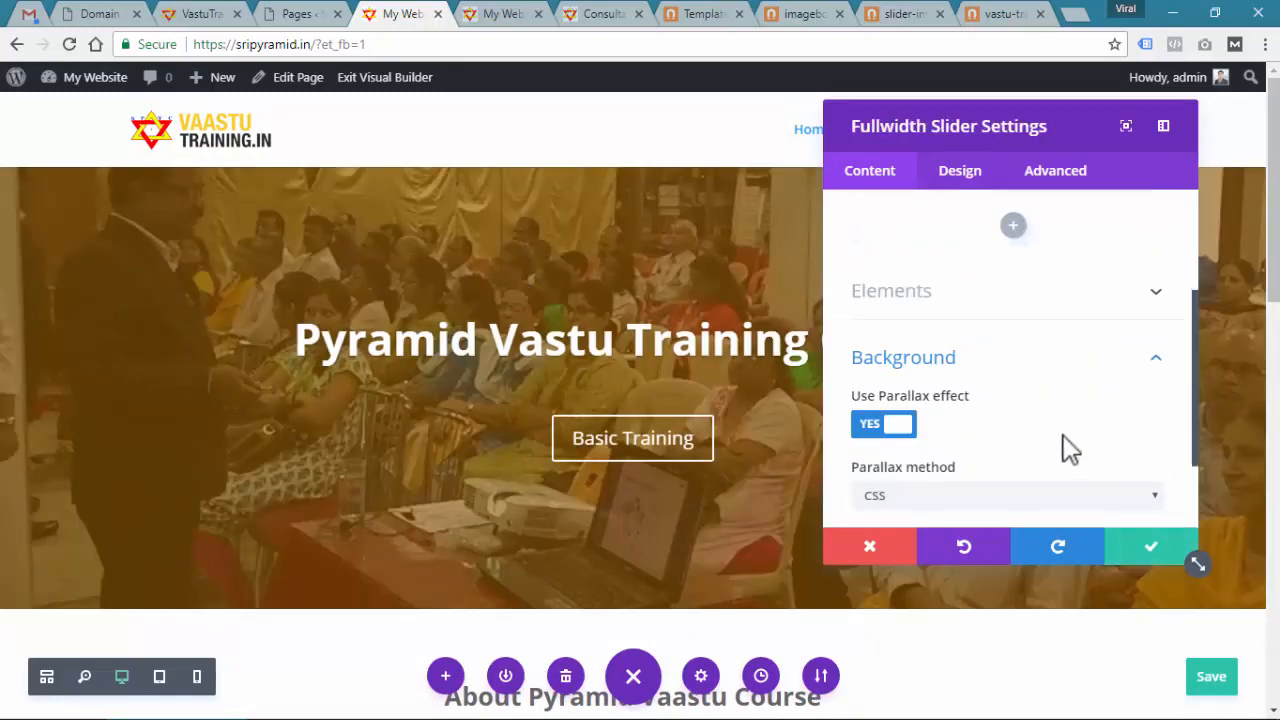
Make vastu-consultancy.jpg the Pyramid Vastu Consultancy slide's background and save the slider
scroll(1070, 450, "up", 3)
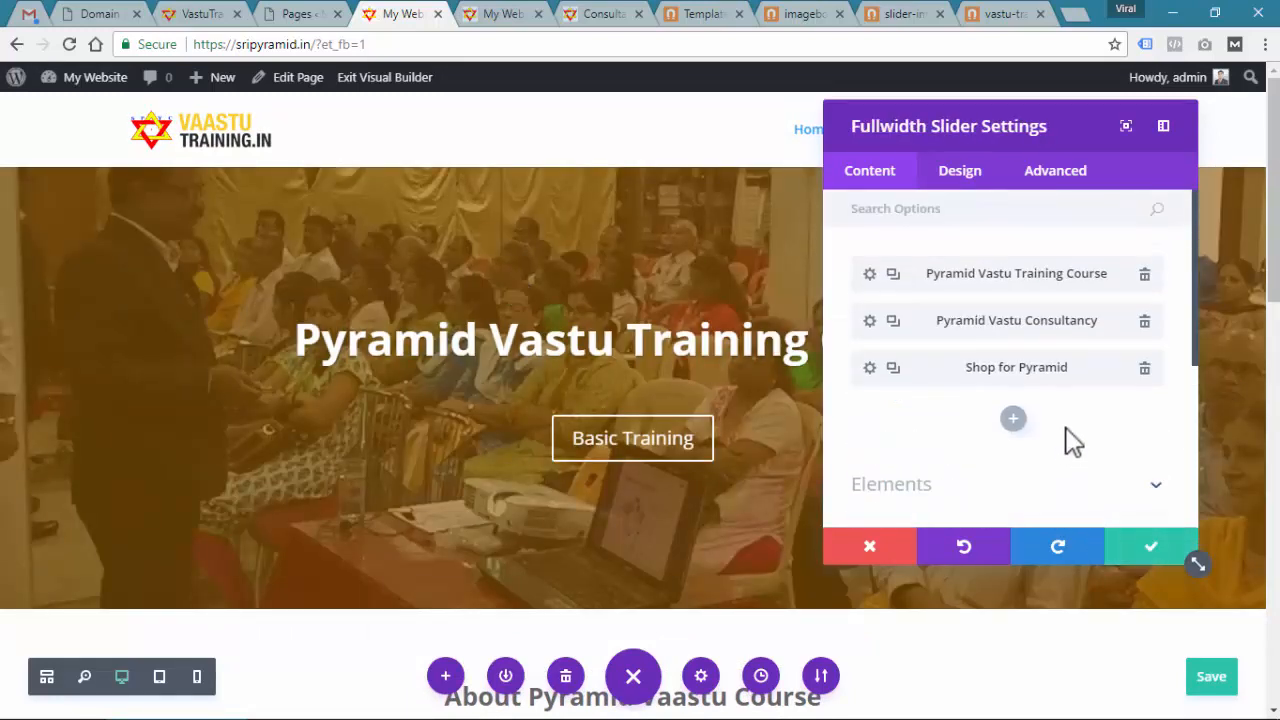
left_click(870, 322)
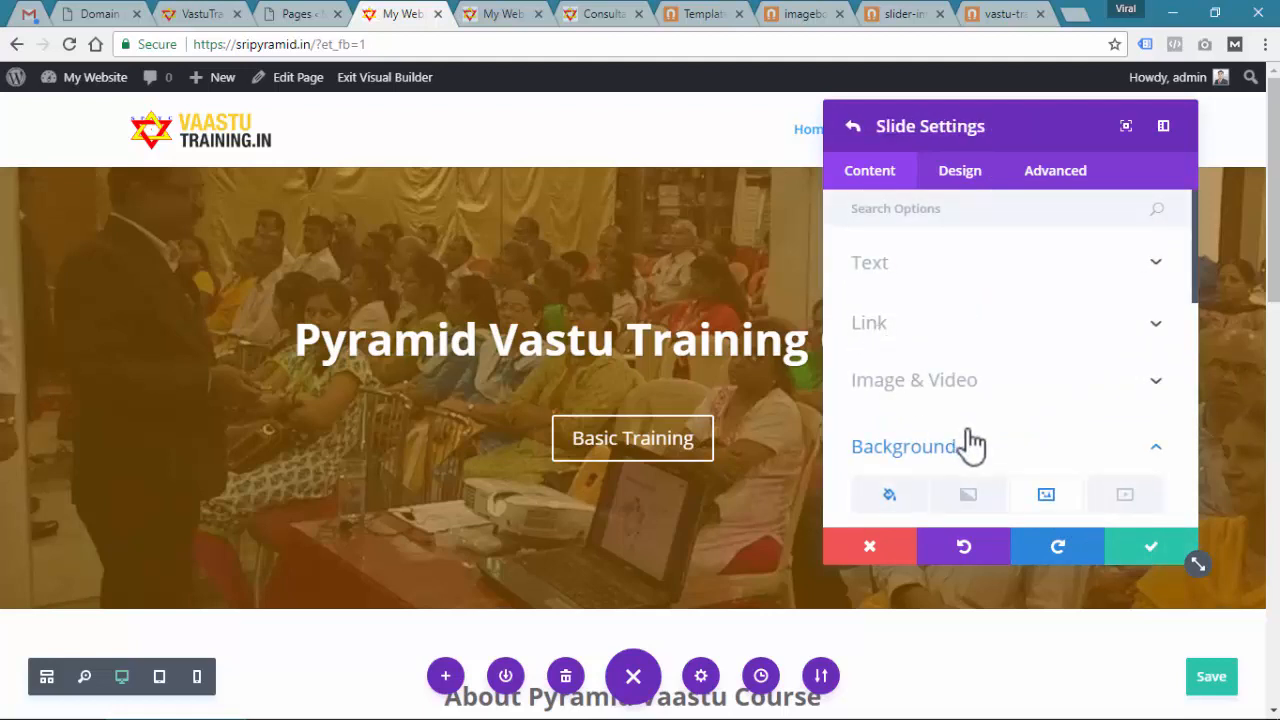
scroll(973, 445, "down", 3)
mouse_move(1051, 409)
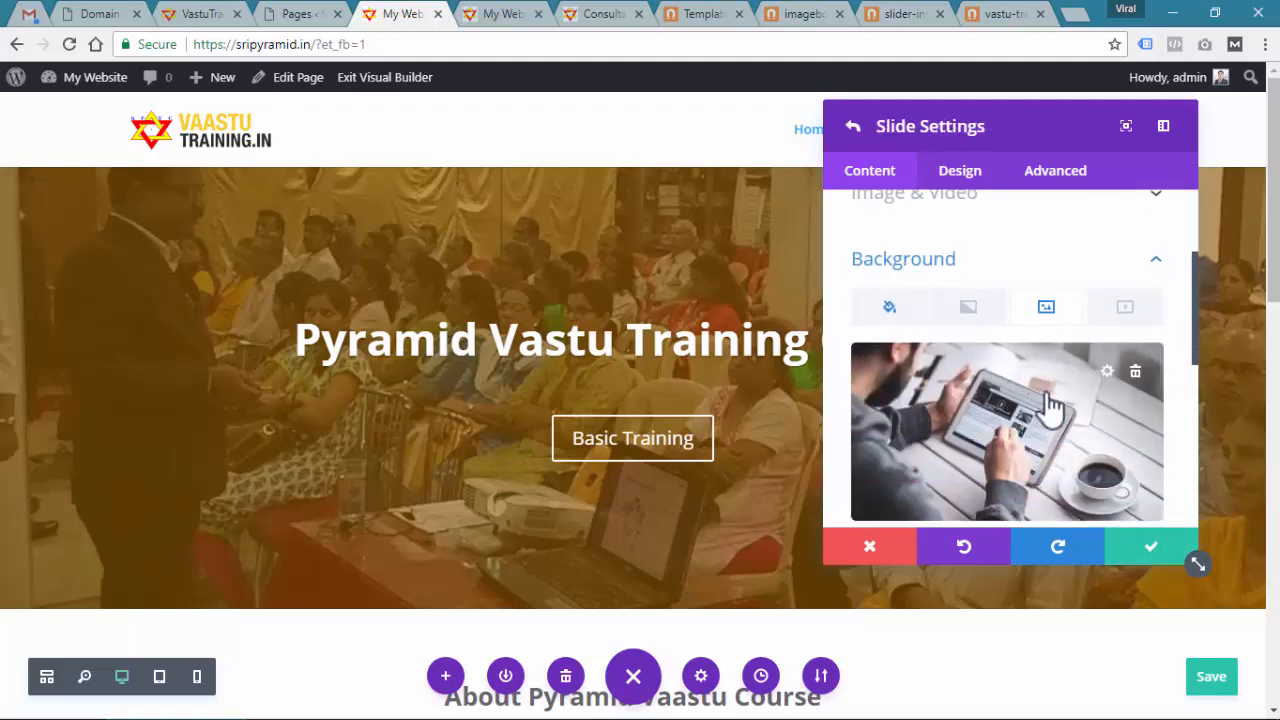
left_click(1134, 372)
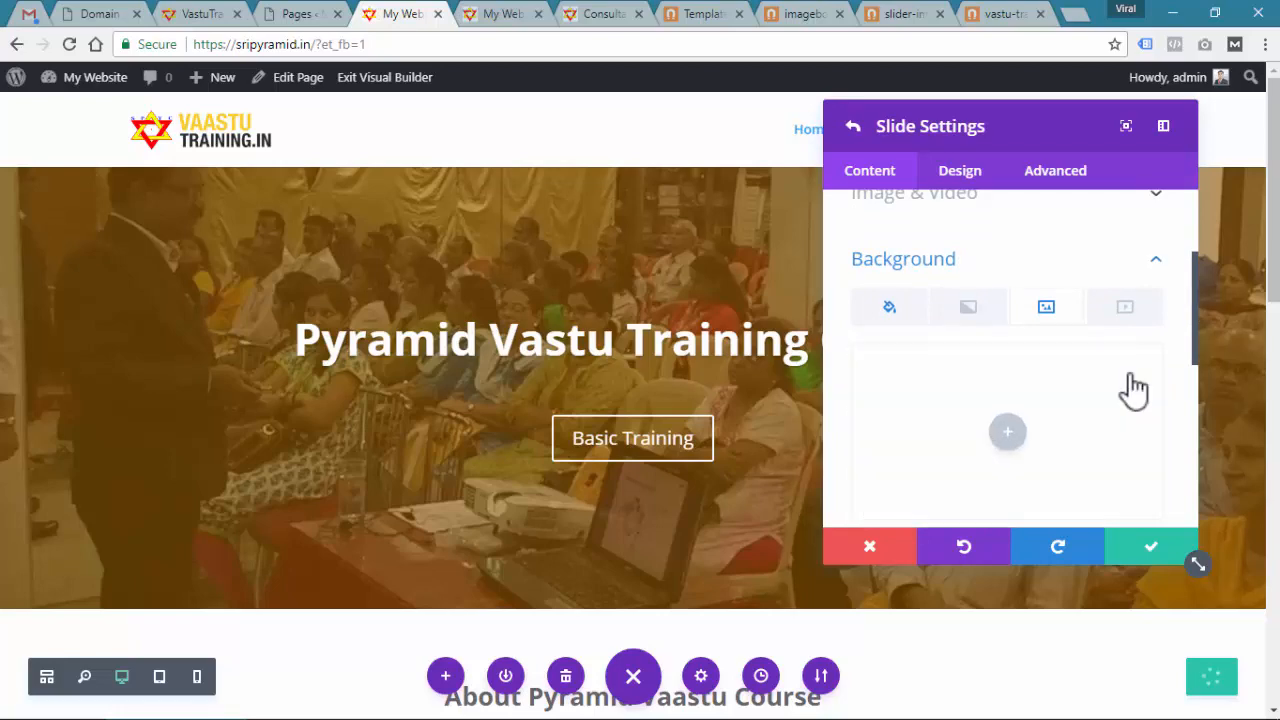
left_click(1010, 437)
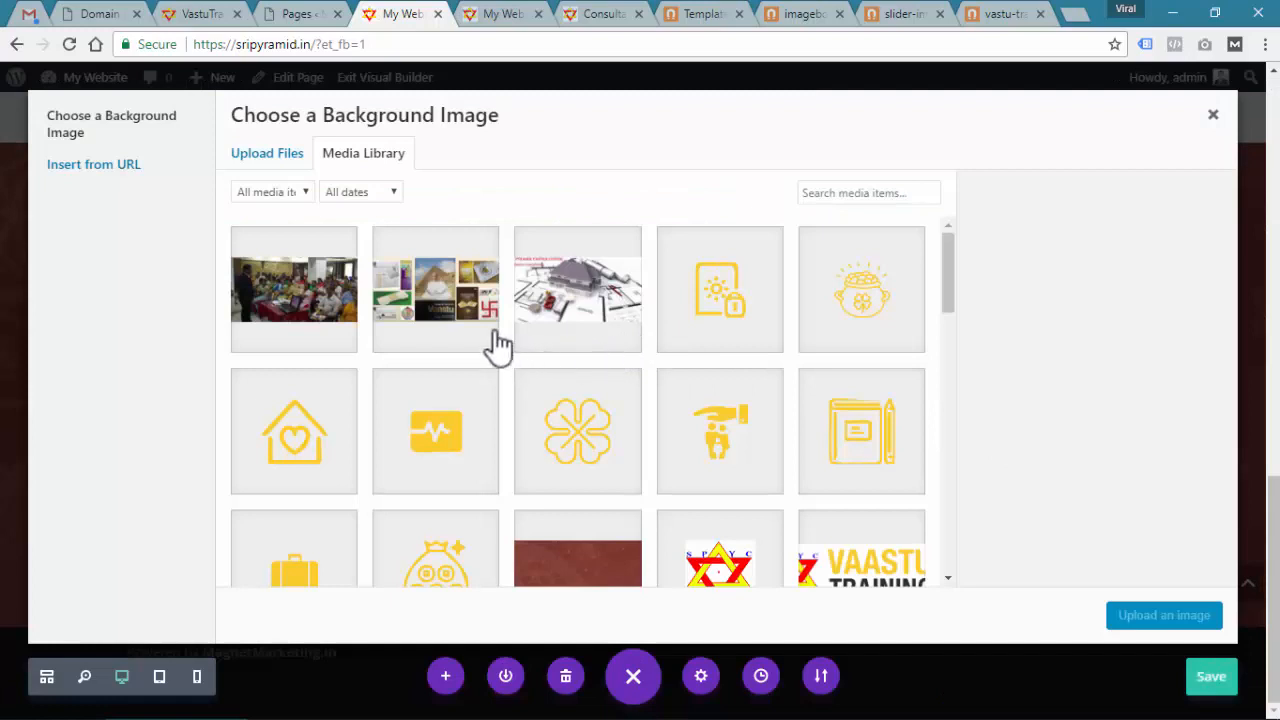
left_click(462, 300)
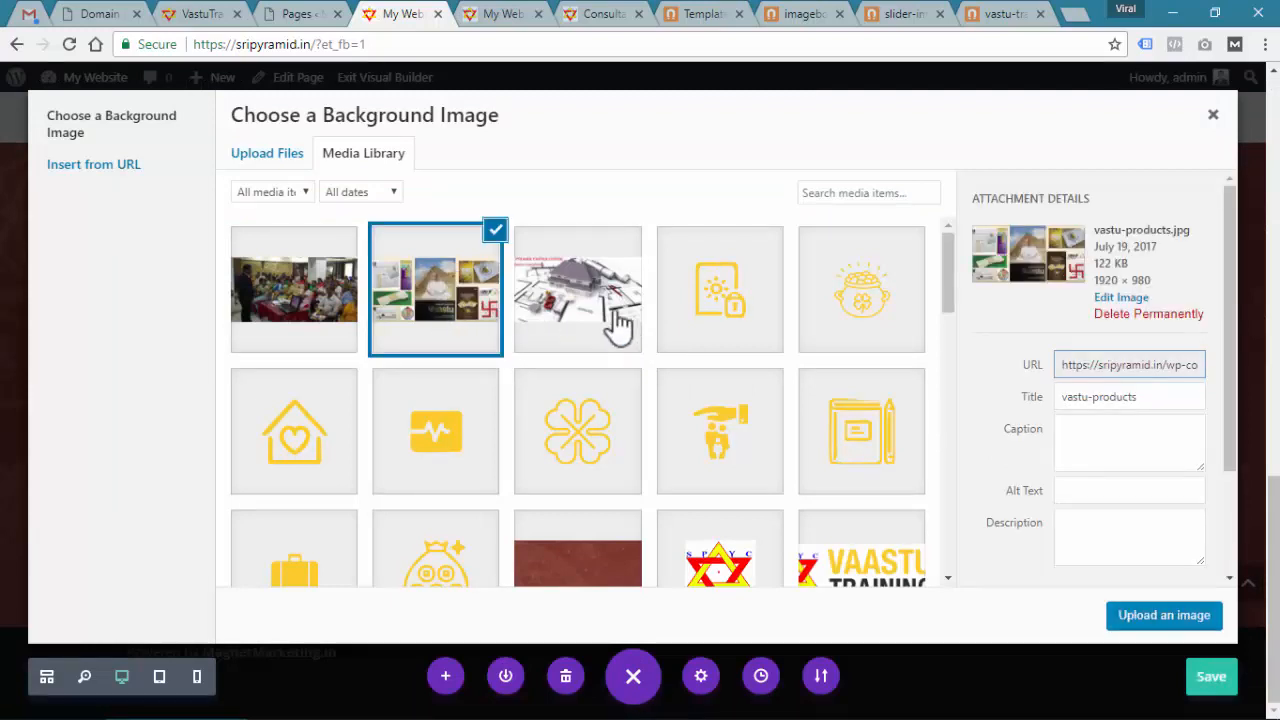
left_click(566, 296)
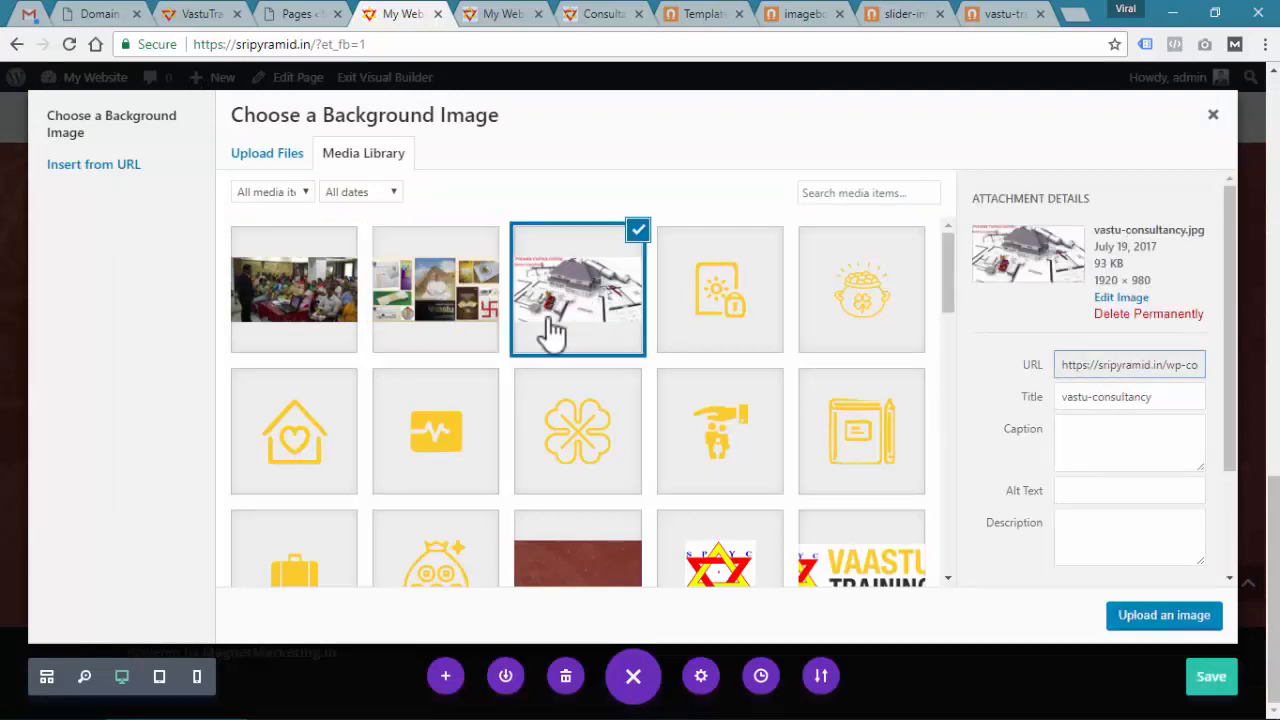
left_click(1152, 617)
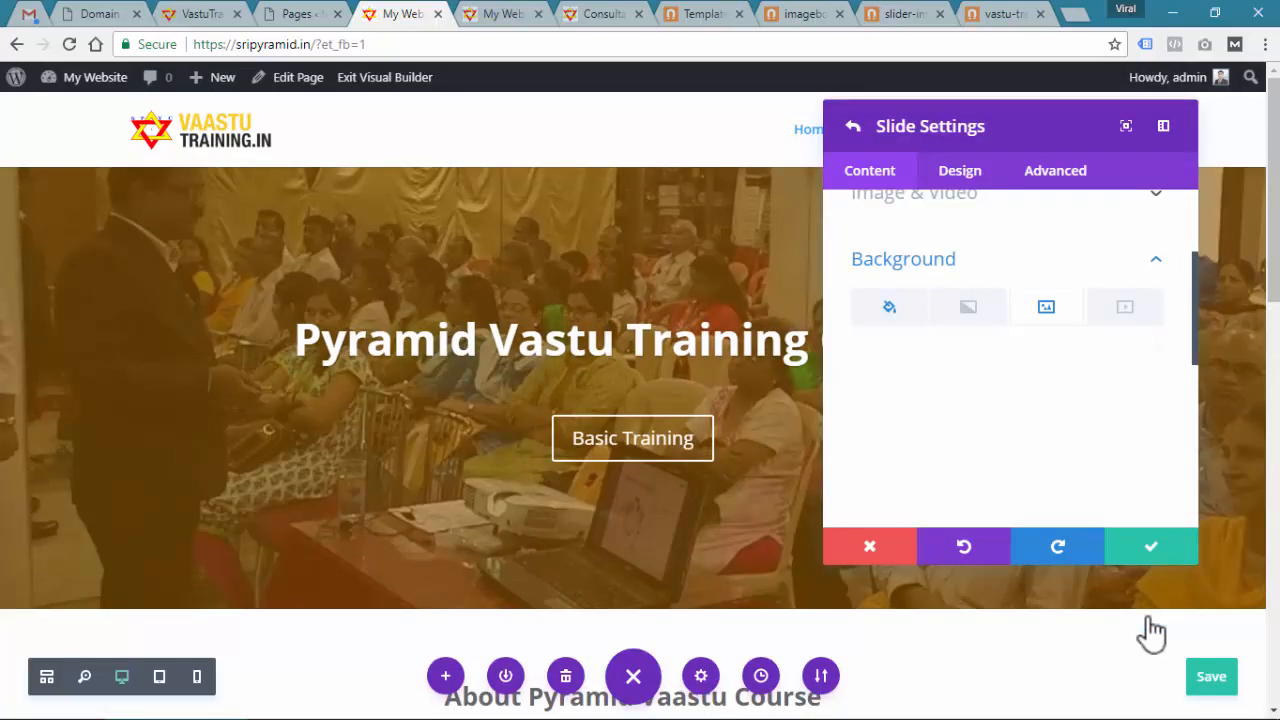
left_click(1140, 556)
left_click(1143, 560)
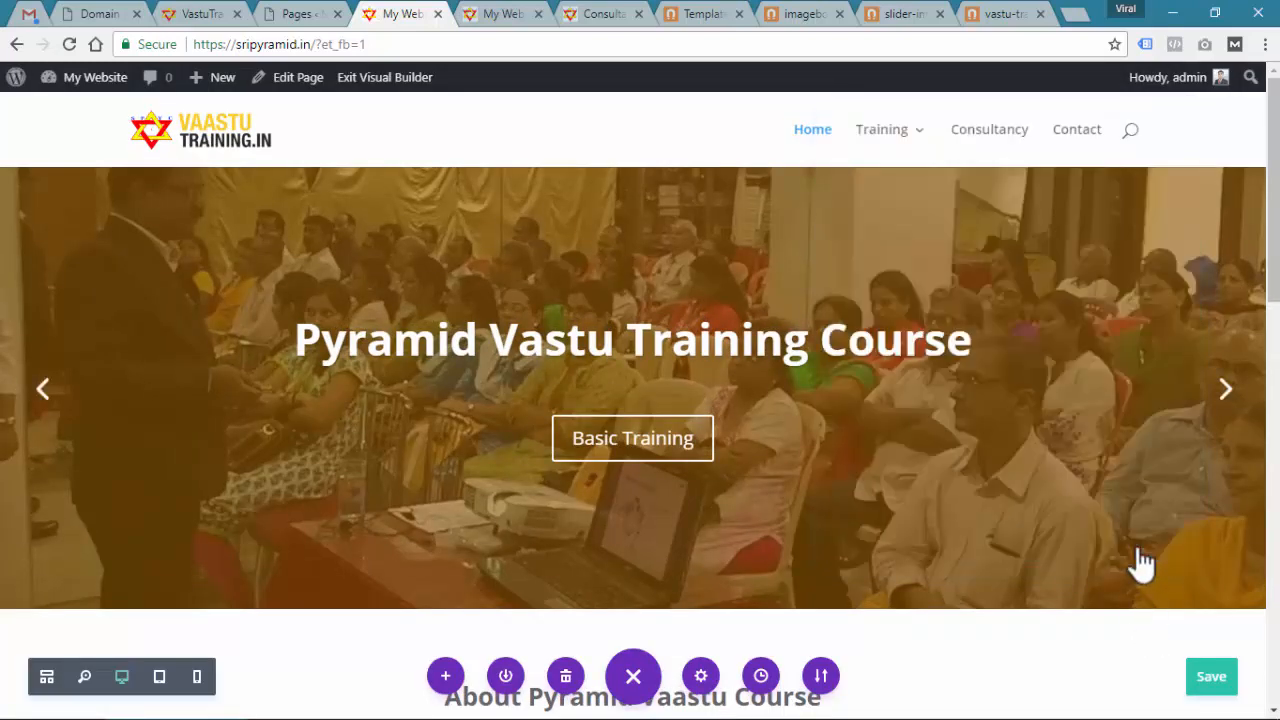
left_click(1226, 396)
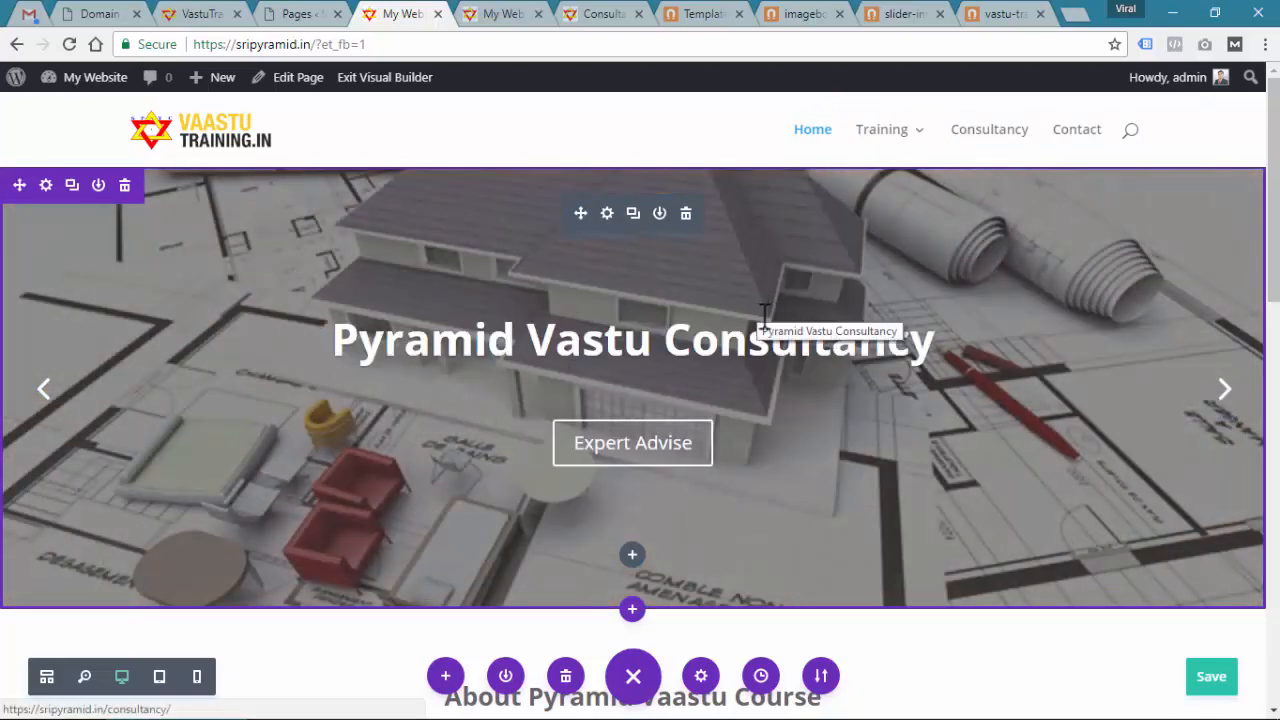
Replace the third slide's background with vastu-products.jpg and confirm both settings panels
left_click(607, 214)
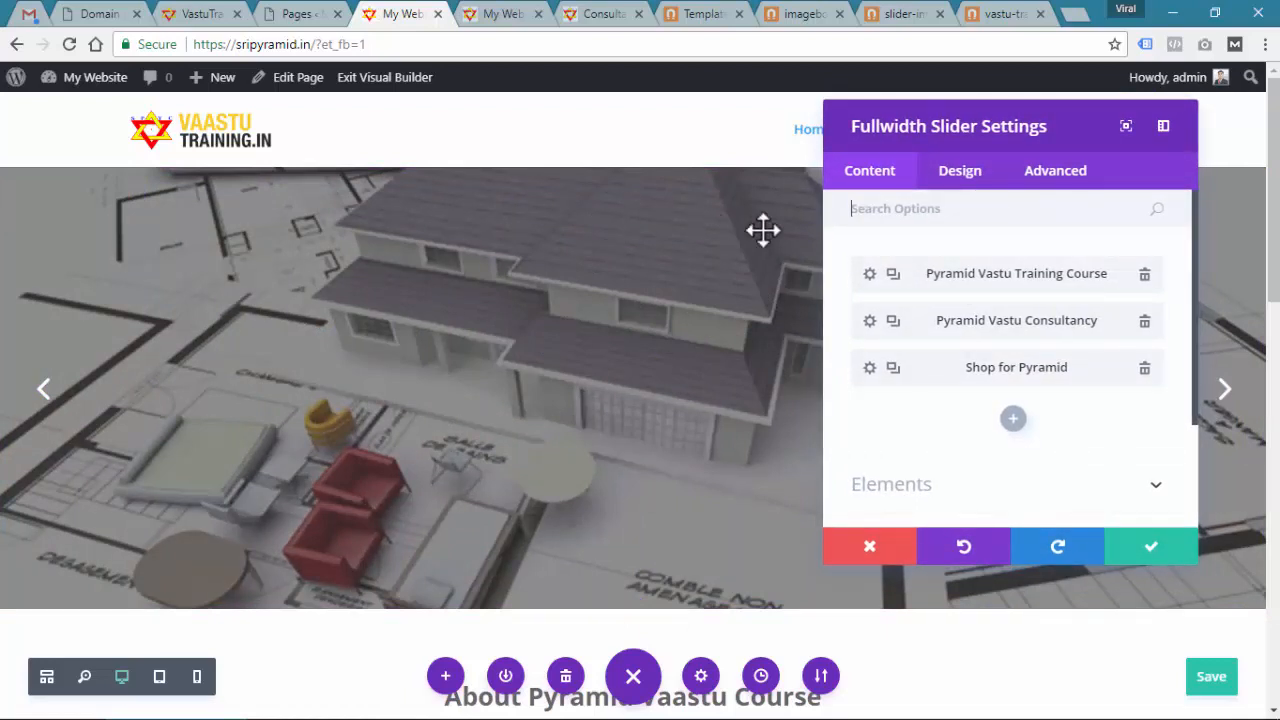
left_click(869, 370)
left_click(1157, 264)
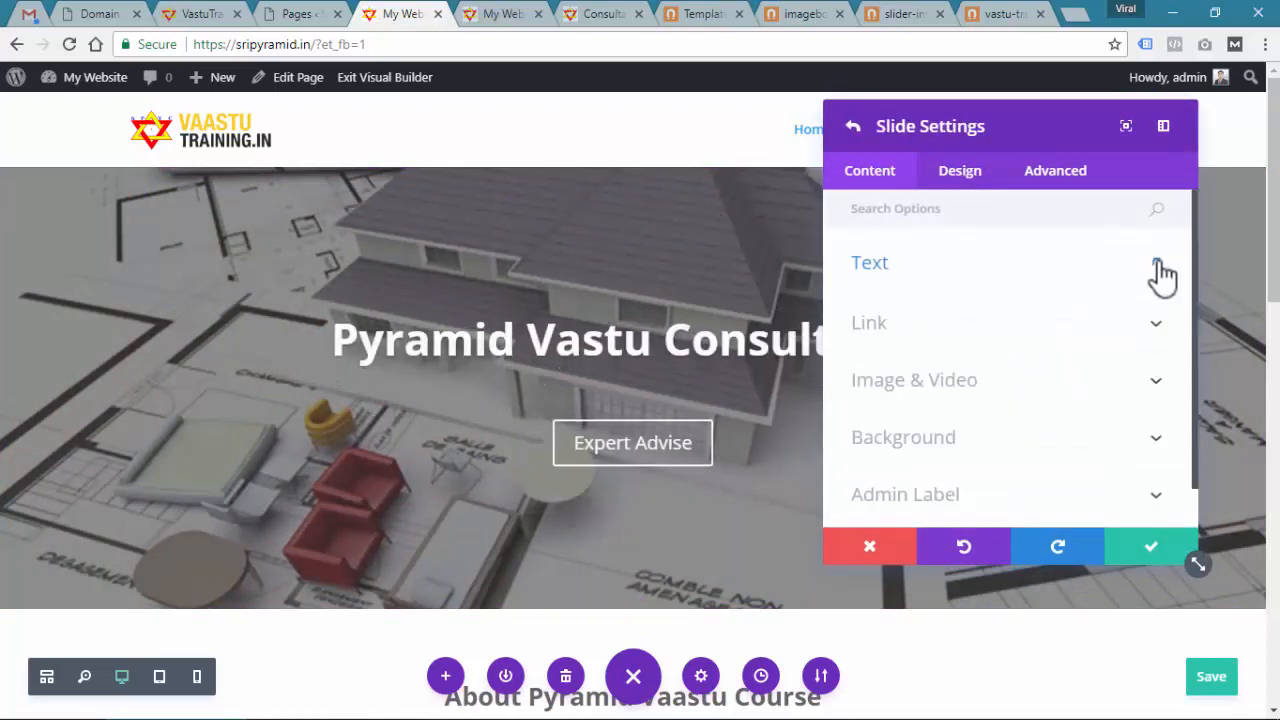
left_click(1157, 455)
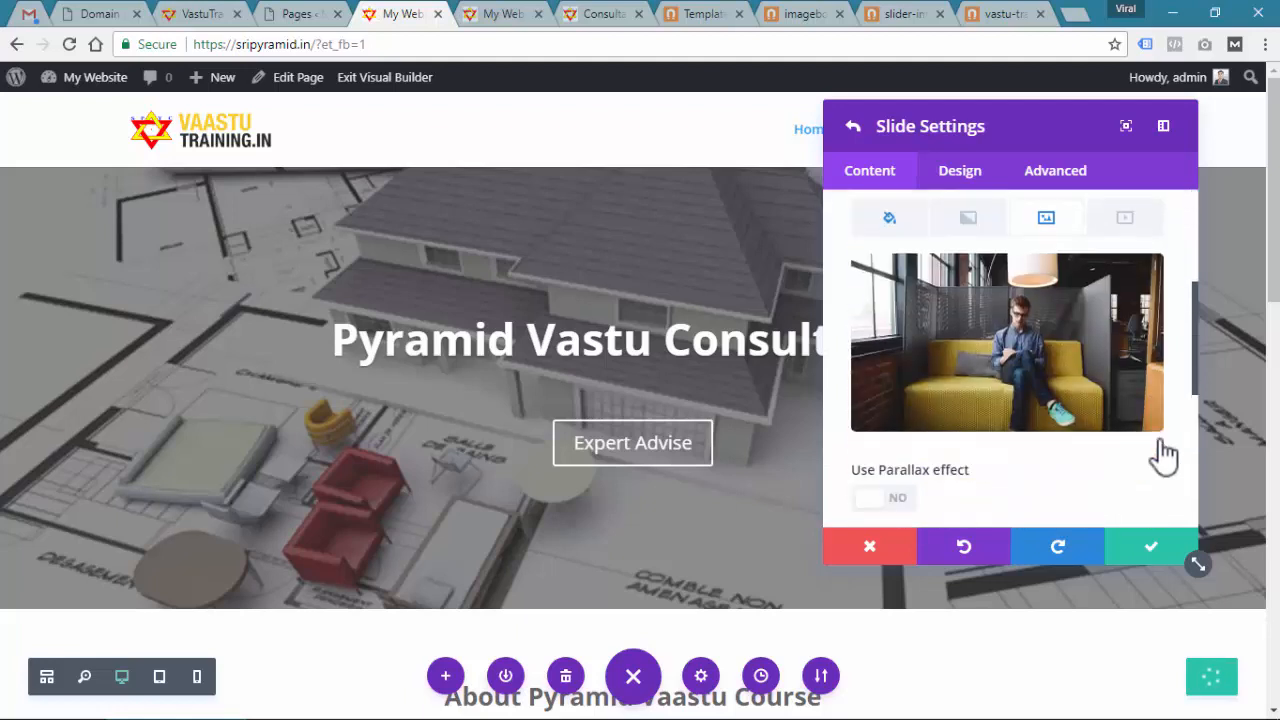
left_click(1136, 287)
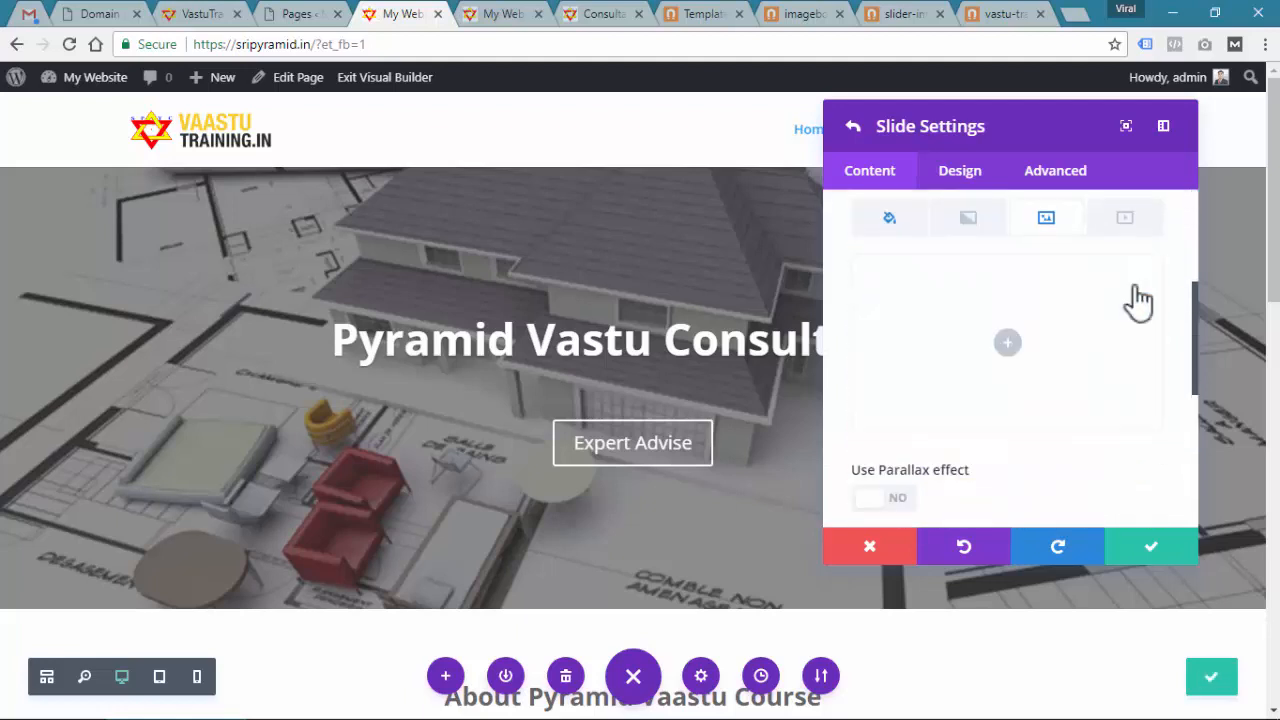
left_click(1006, 345)
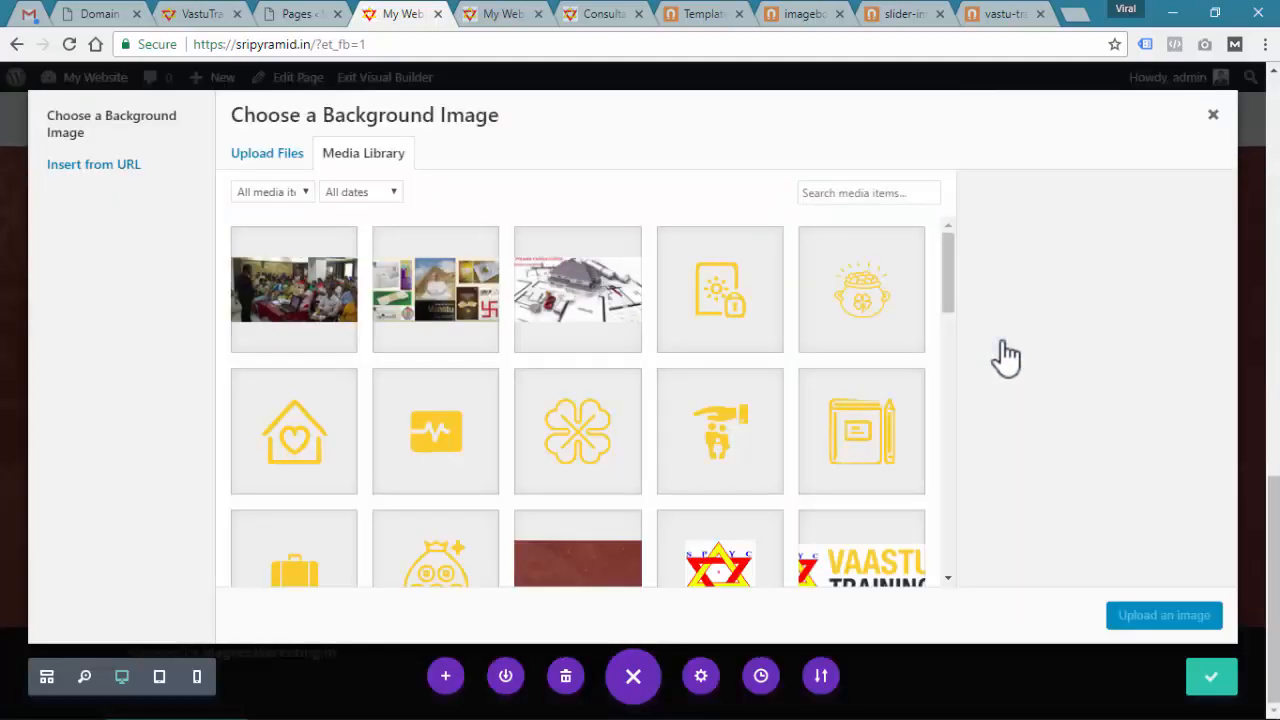
left_click(615, 303)
left_click(486, 300)
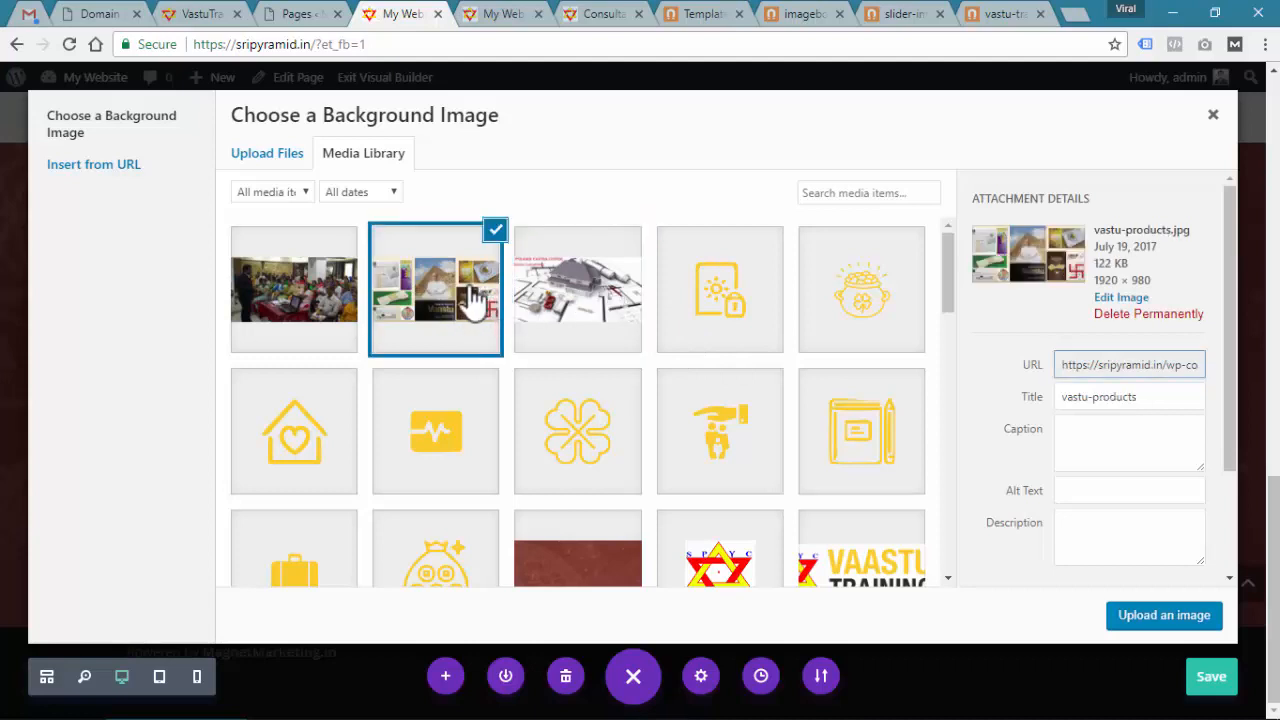
left_click(1152, 617)
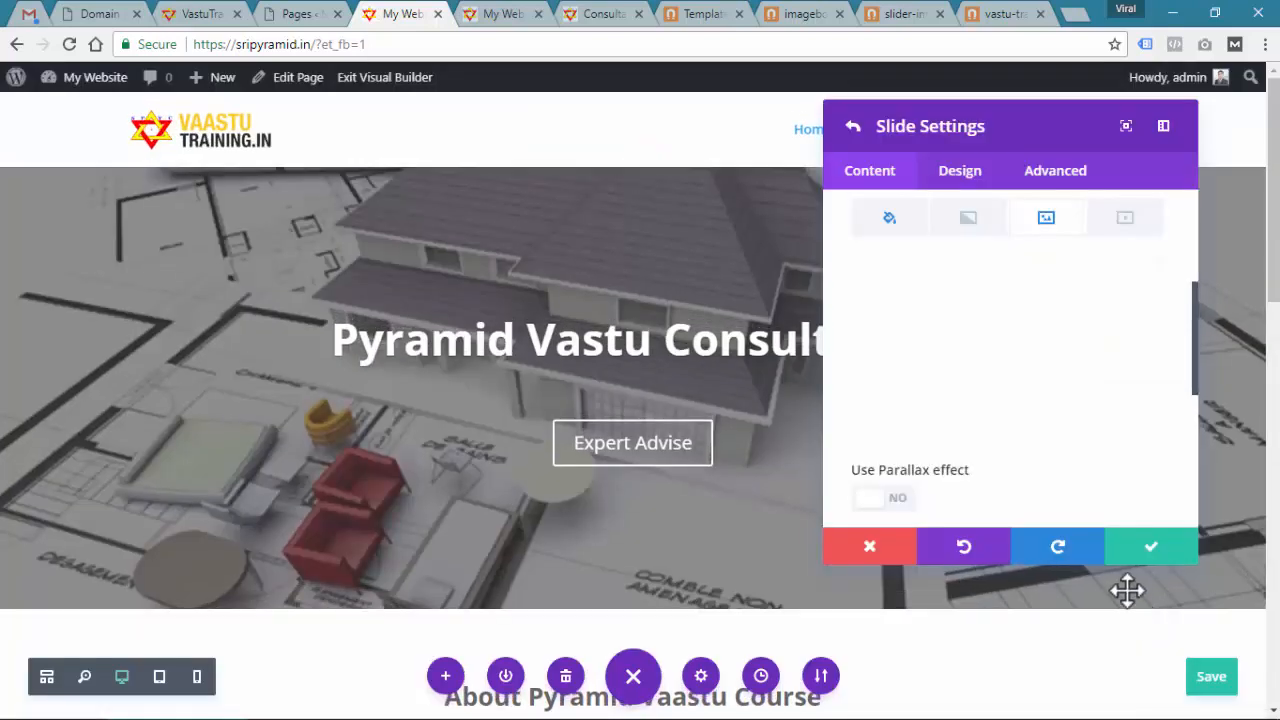
left_click(1160, 549)
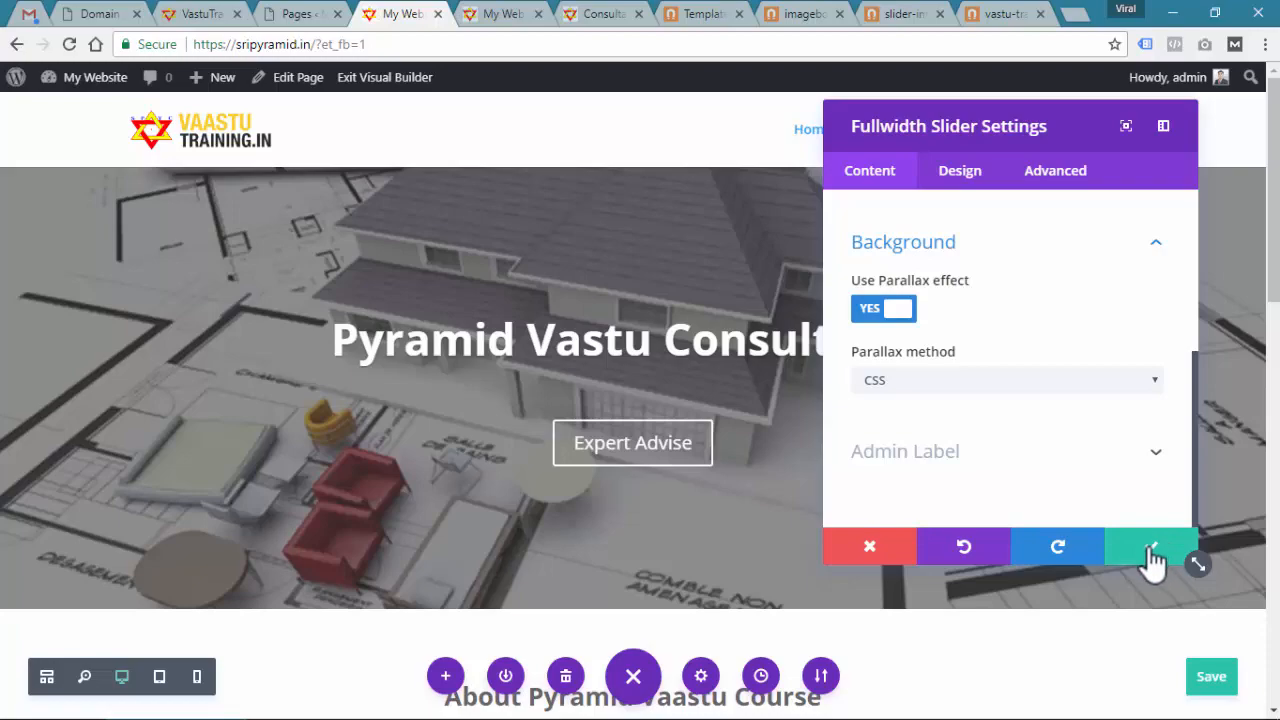
left_click(1153, 556)
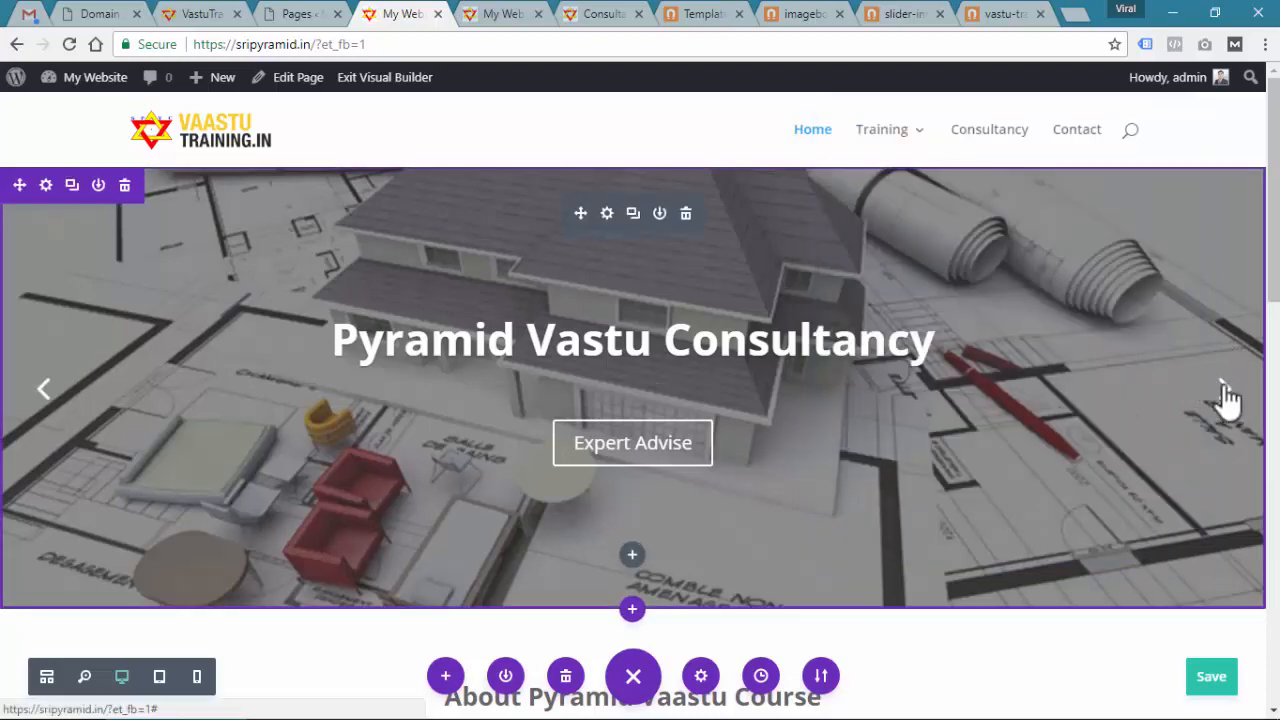
left_click(1226, 394)
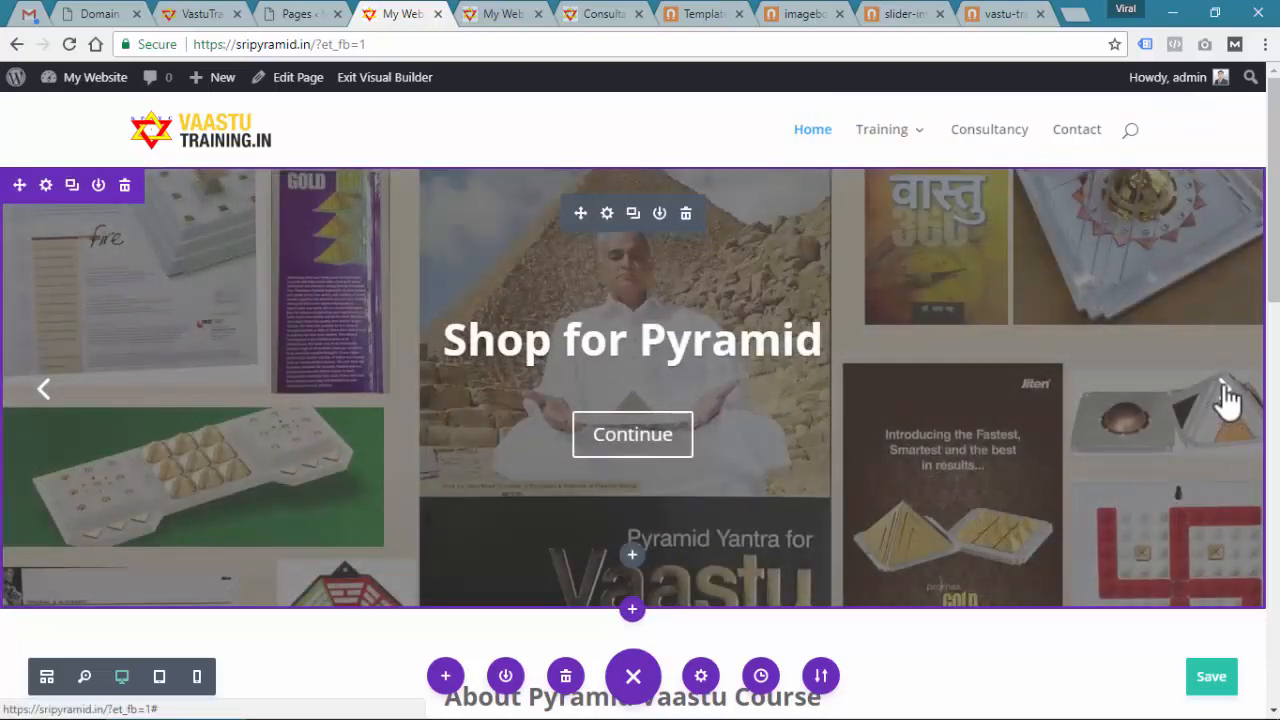
left_click(1224, 392)
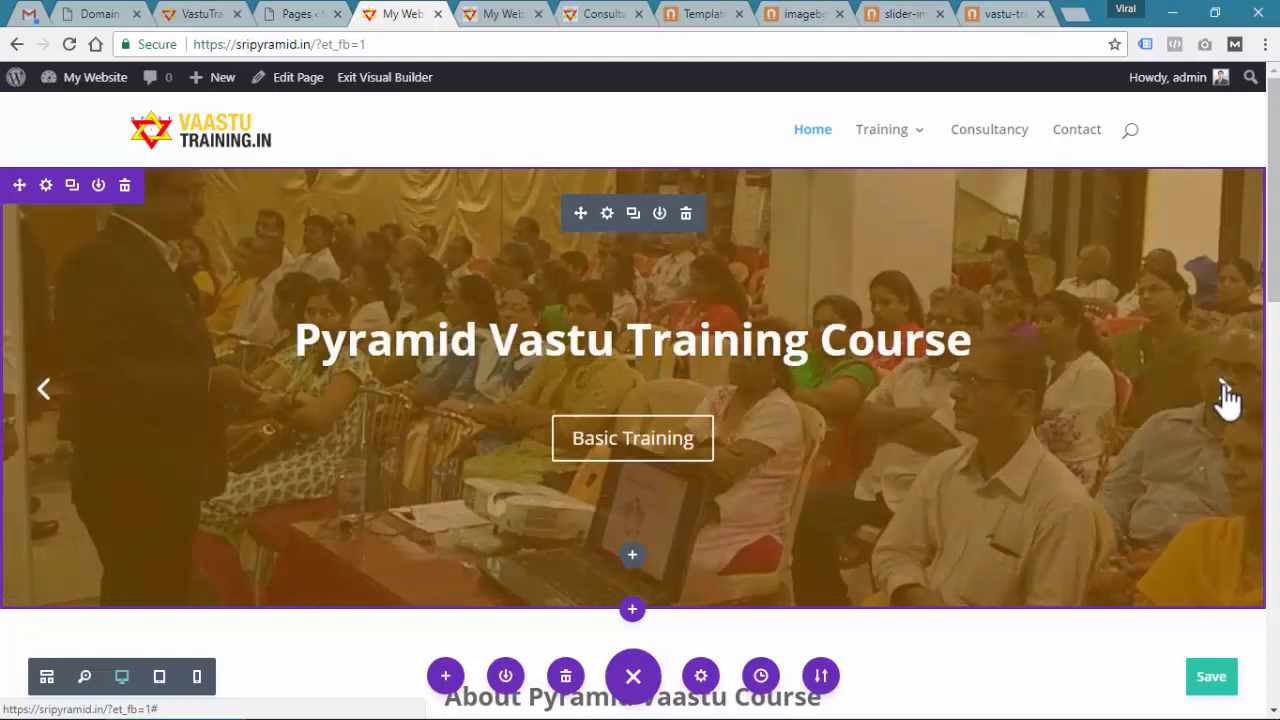
left_click(1226, 395)
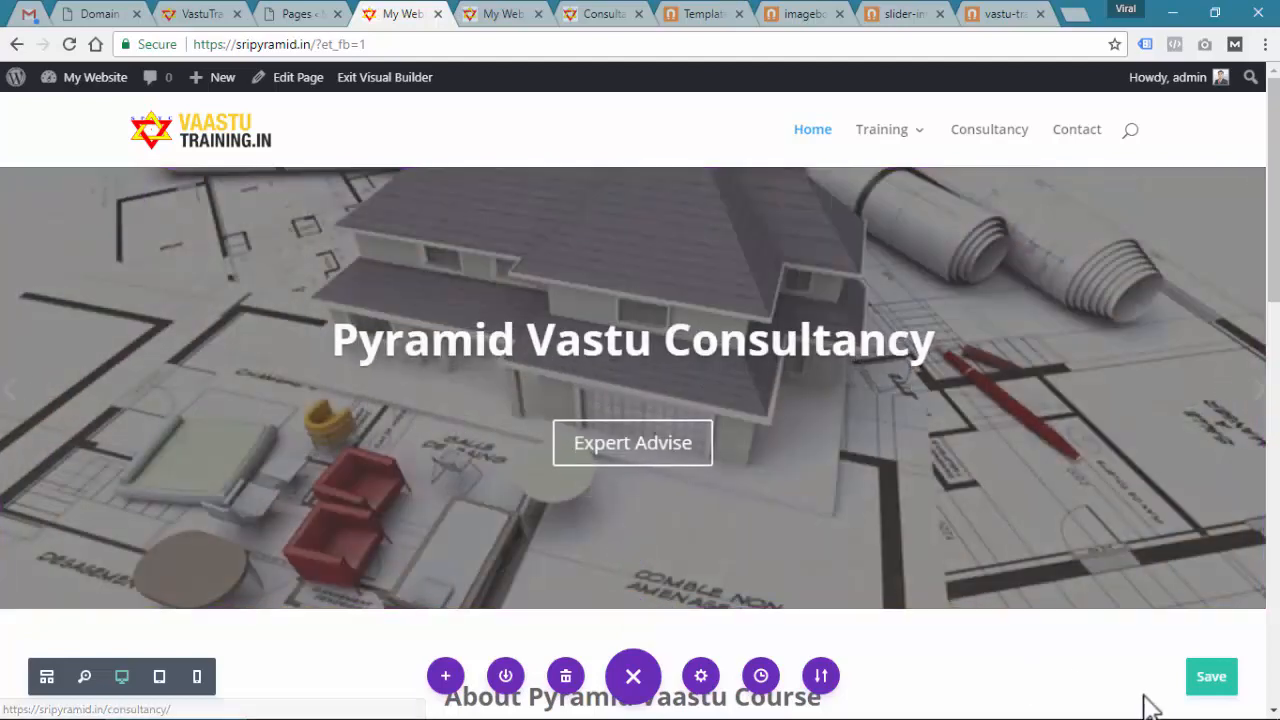
left_click(488, 13)
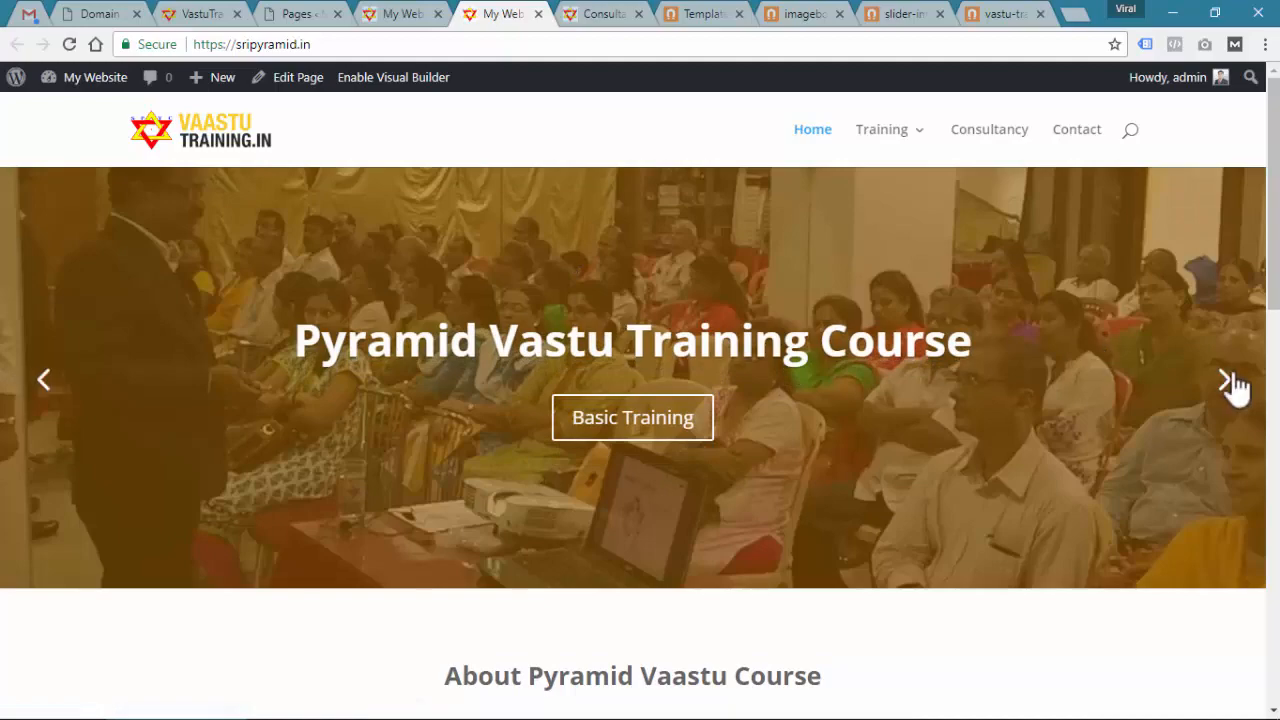
left_click(1236, 388)
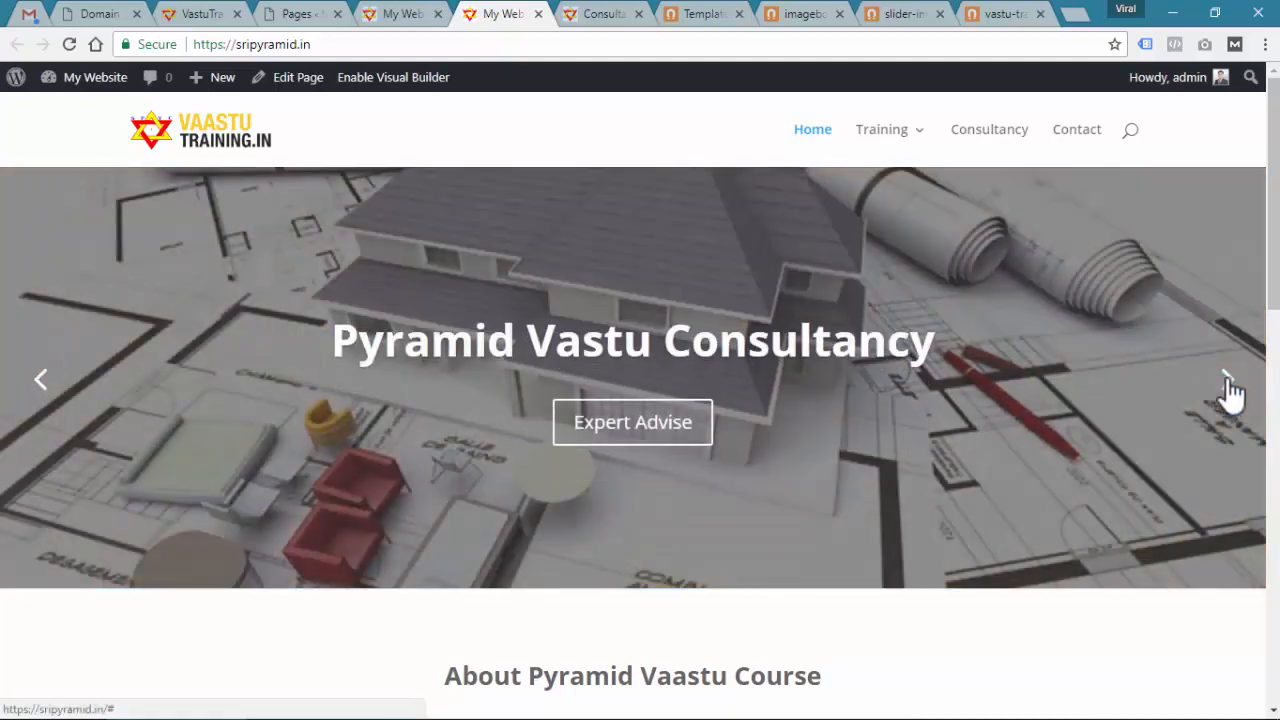
left_click(1232, 388)
scroll(630, 460, "down", 5)
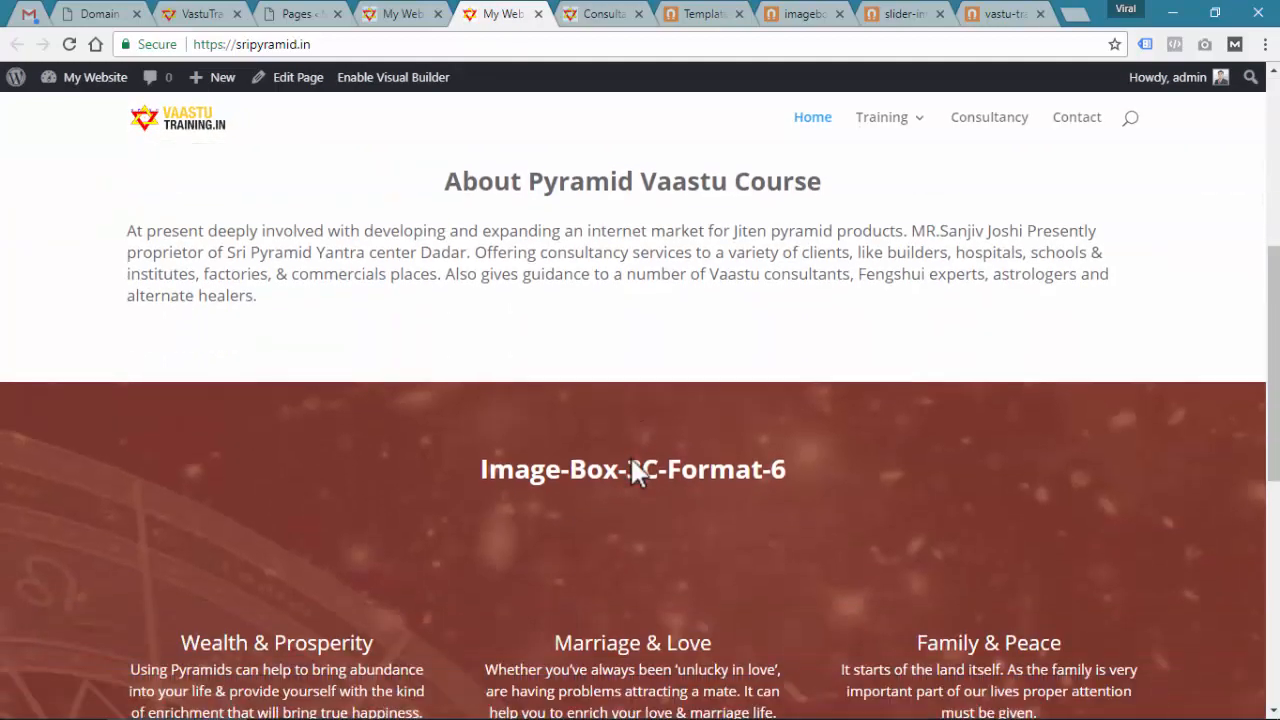
scroll(630, 456, "down", 6)
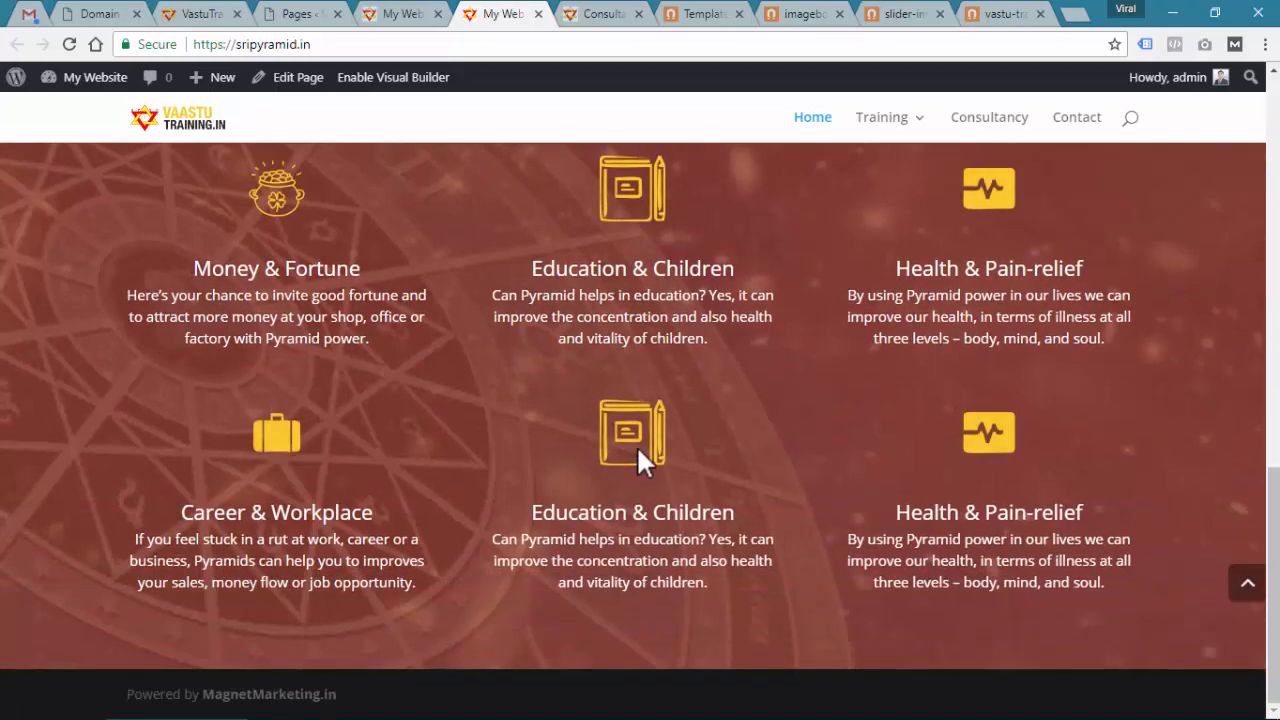
left_click(424, 85)
scroll(631, 303, "down", 10)
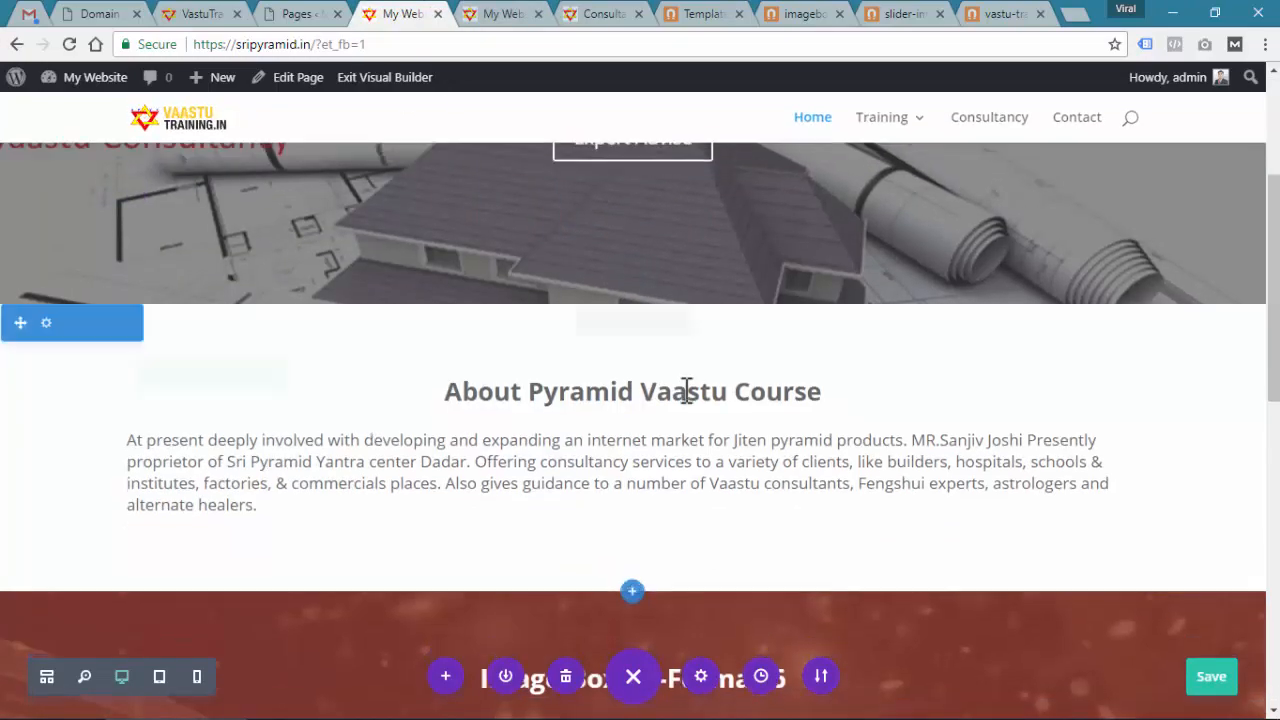
Start a new section below the image boxes and browse the saved library layouts
scroll(688, 395, "down", 5)
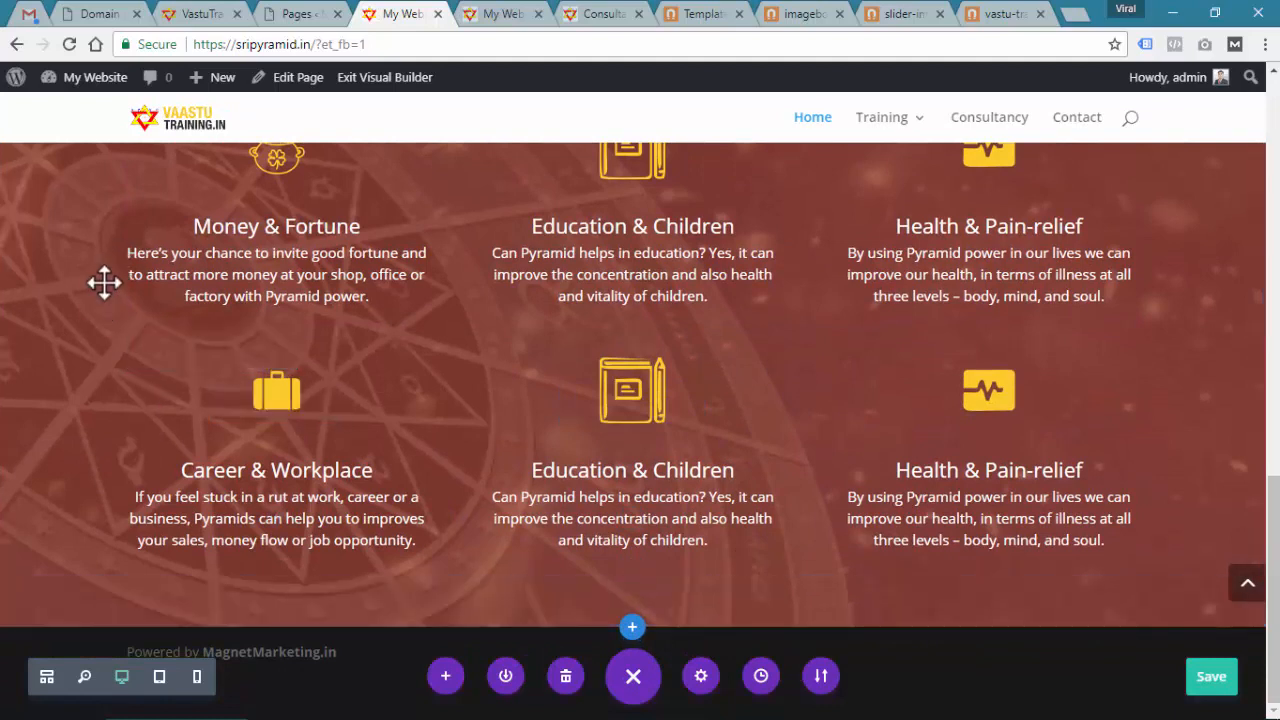
left_click(632, 627)
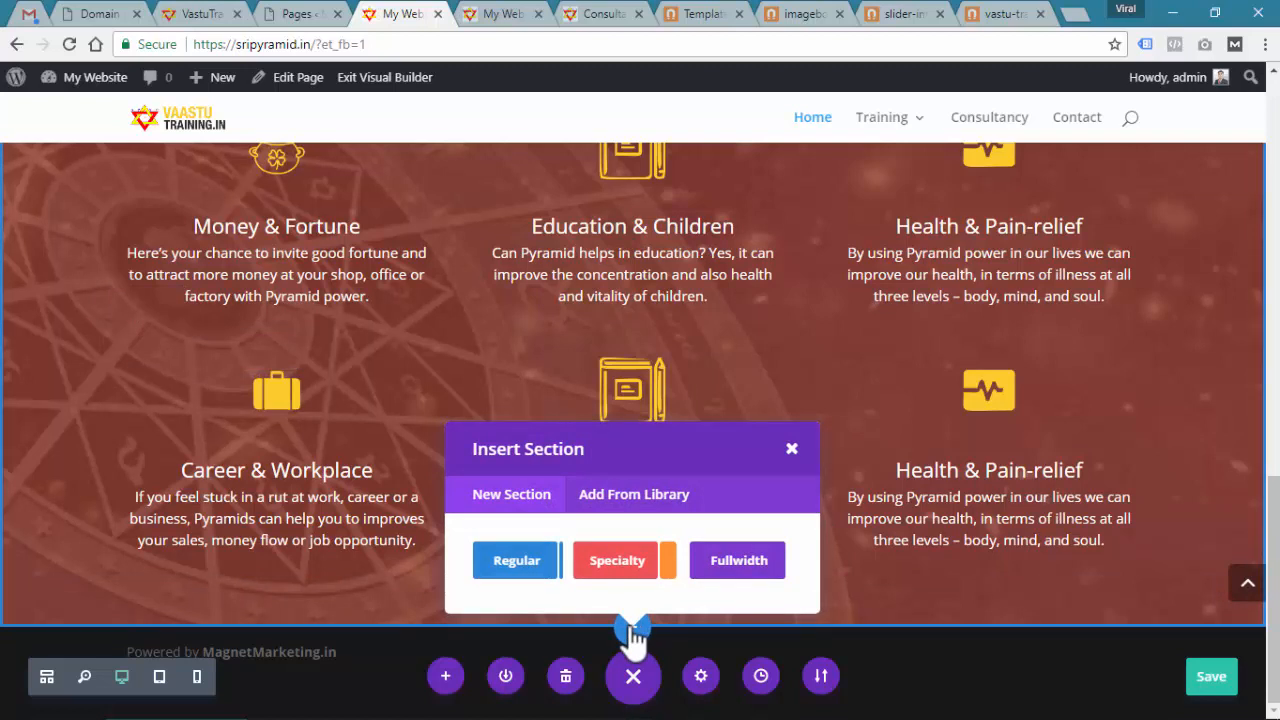
left_click(646, 496)
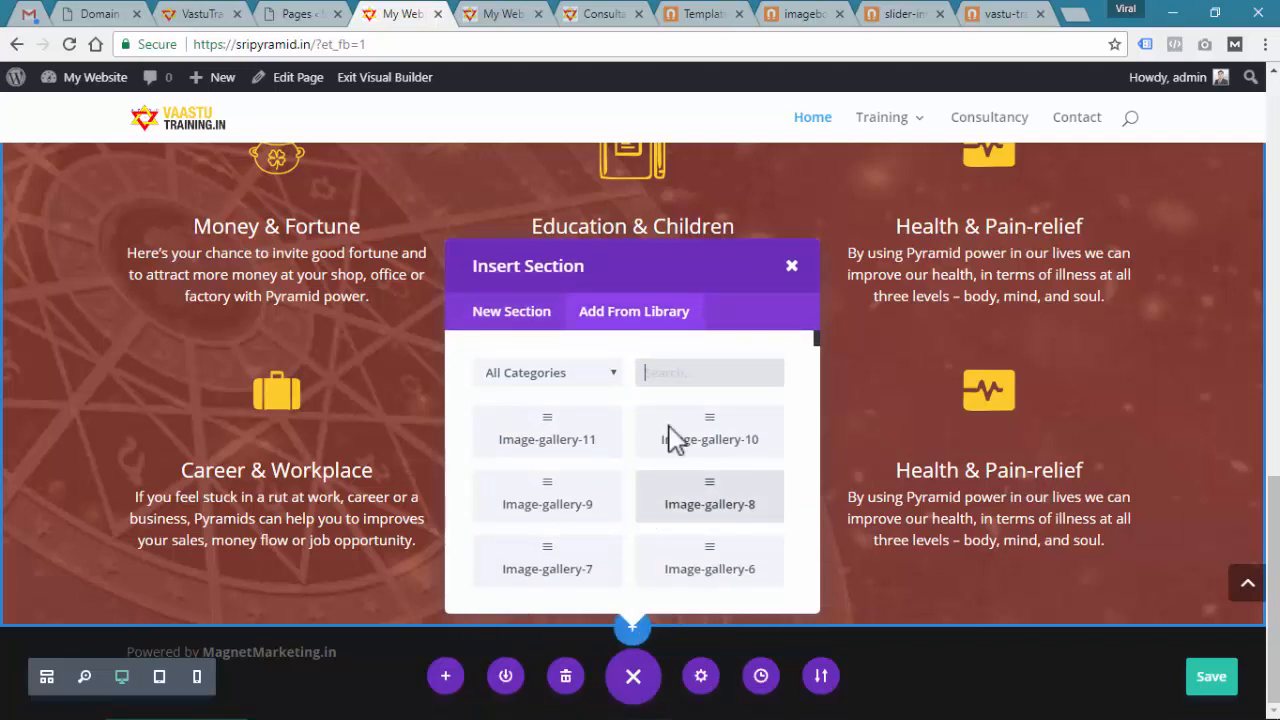
left_click(711, 13)
Locate the Text – Heading & Sub Heading category among the Magnet Marketing Elements templates
scroll(662, 355, "up", 4)
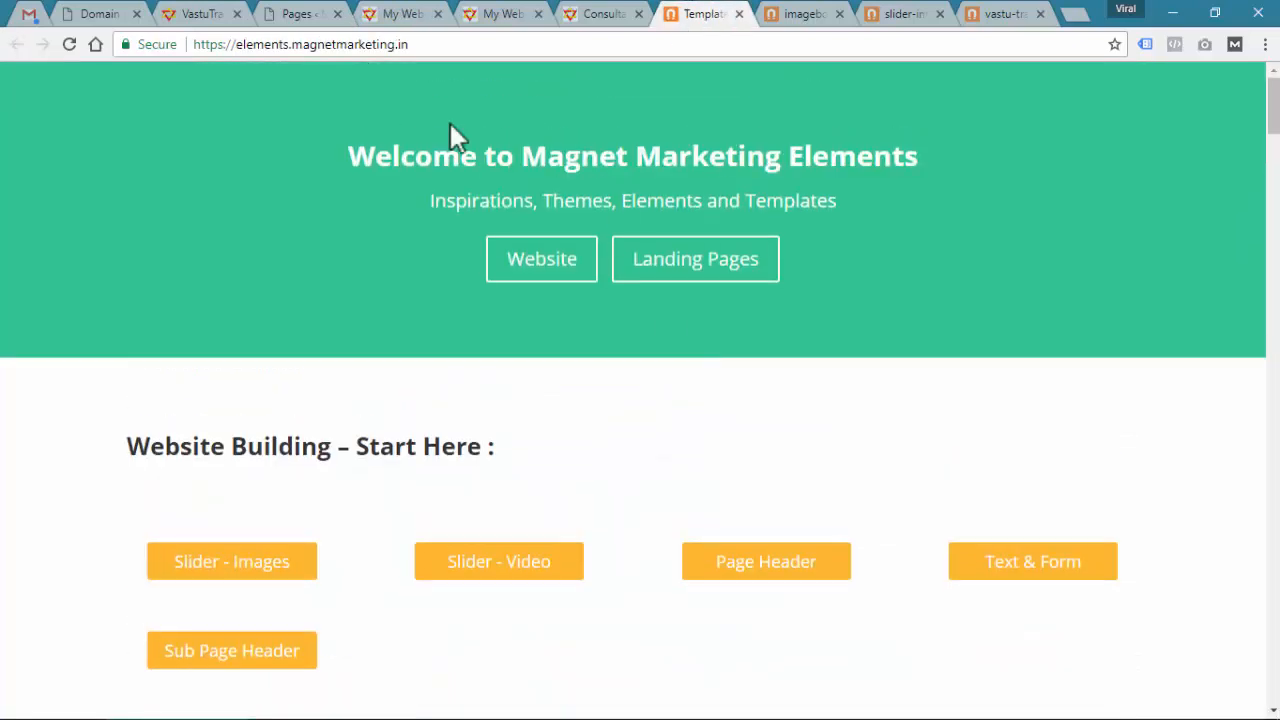
scroll(361, 393, "down", 7)
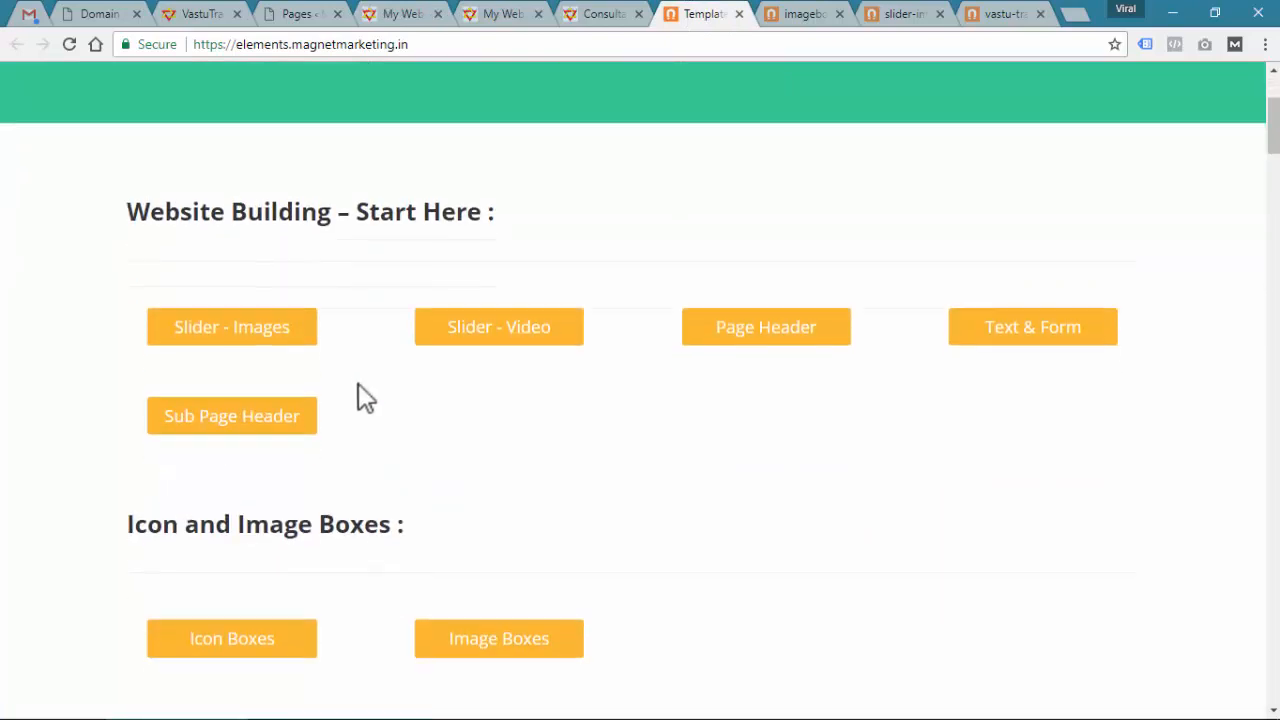
left_click_drag(122, 325, 458, 323)
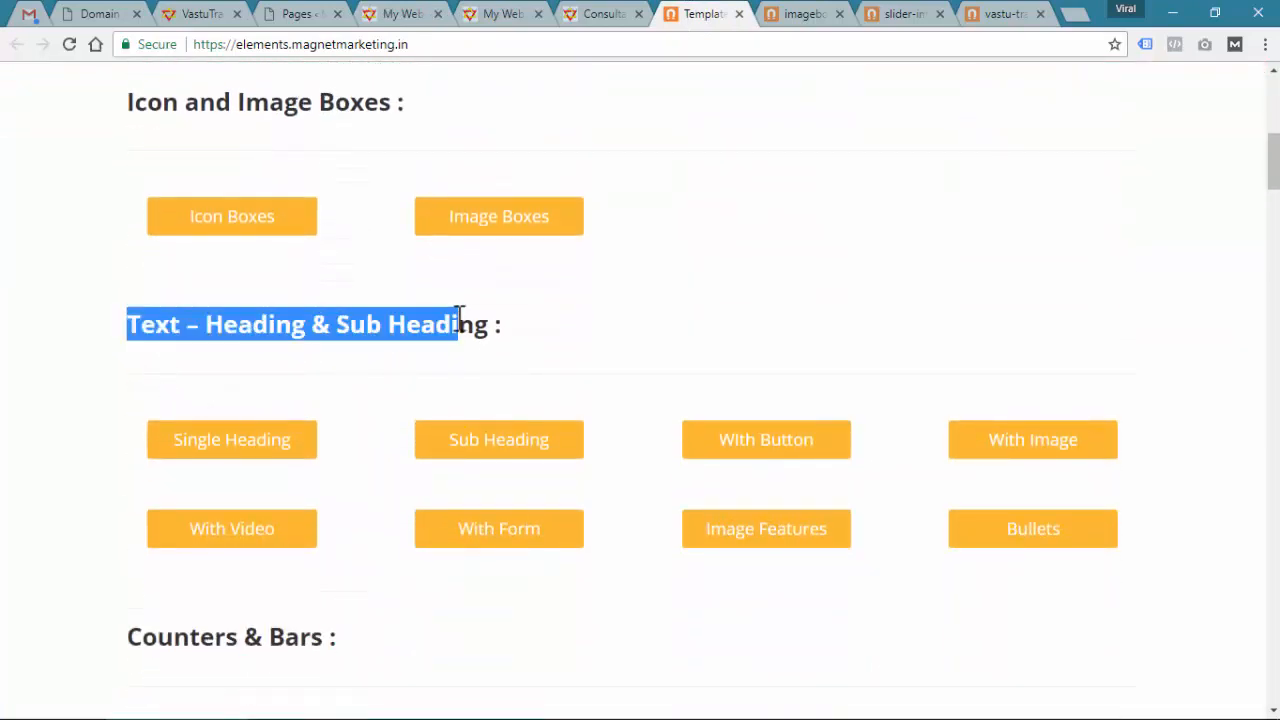
left_click(567, 324)
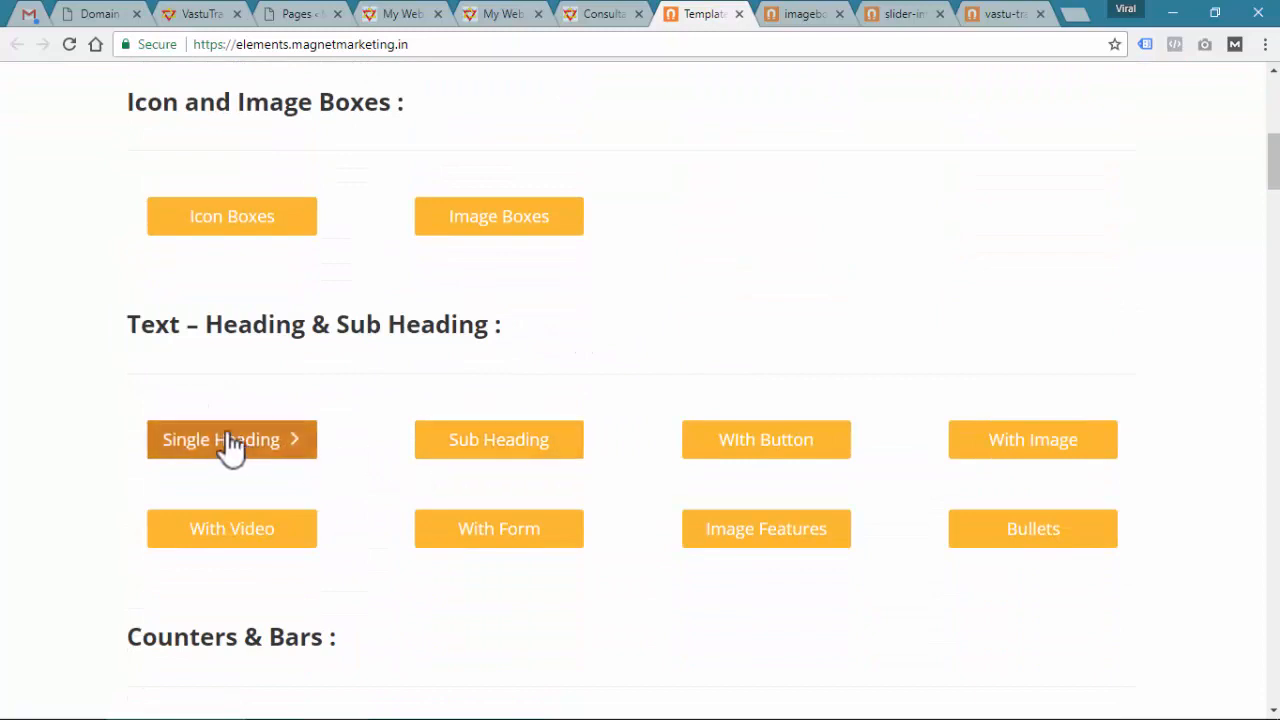
left_click_drag(128, 324, 182, 324)
Open the With Image templates and select the 'Text with Image Layout 1' heading
left_click(1038, 462)
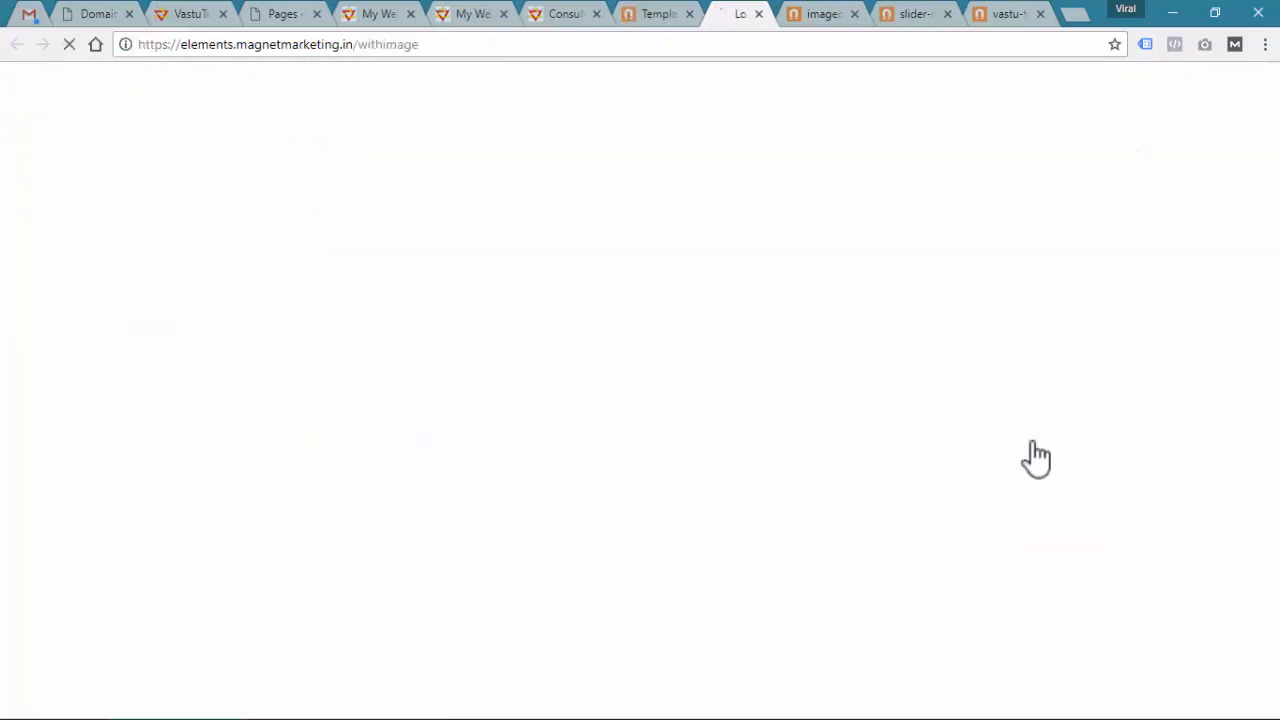
scroll(1011, 450, "down", 2)
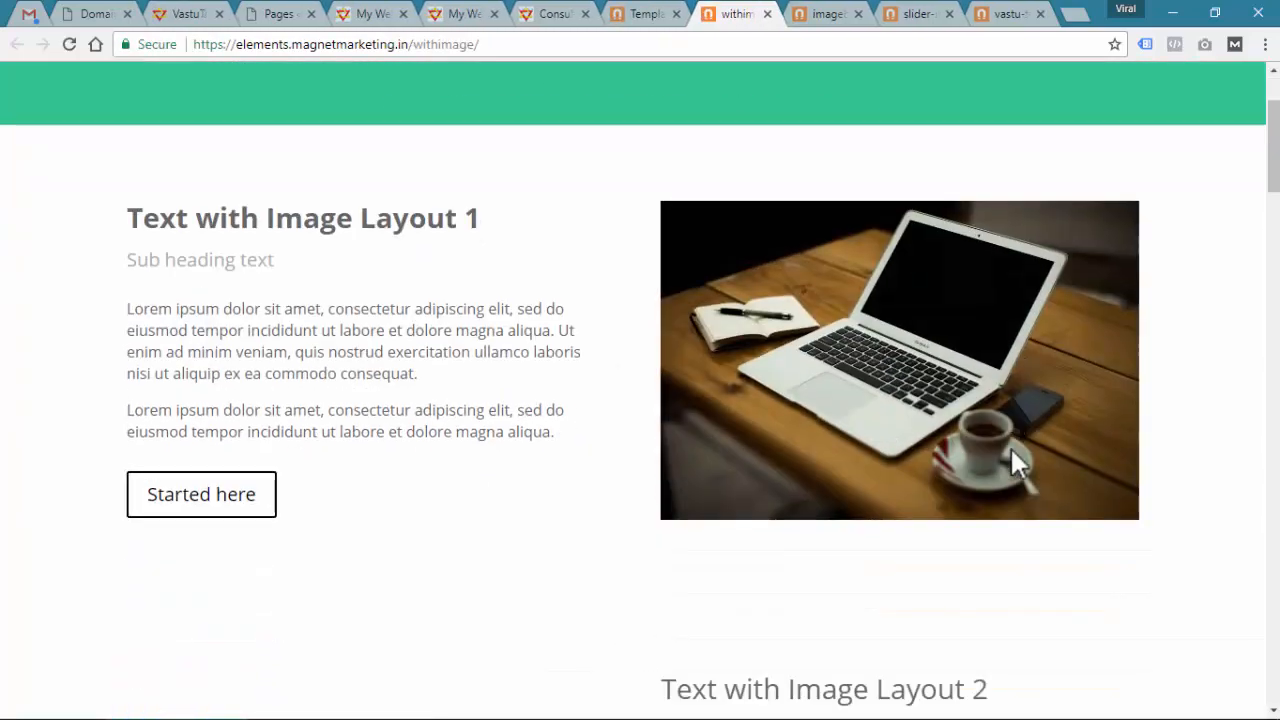
scroll(489, 263, "up", 1)
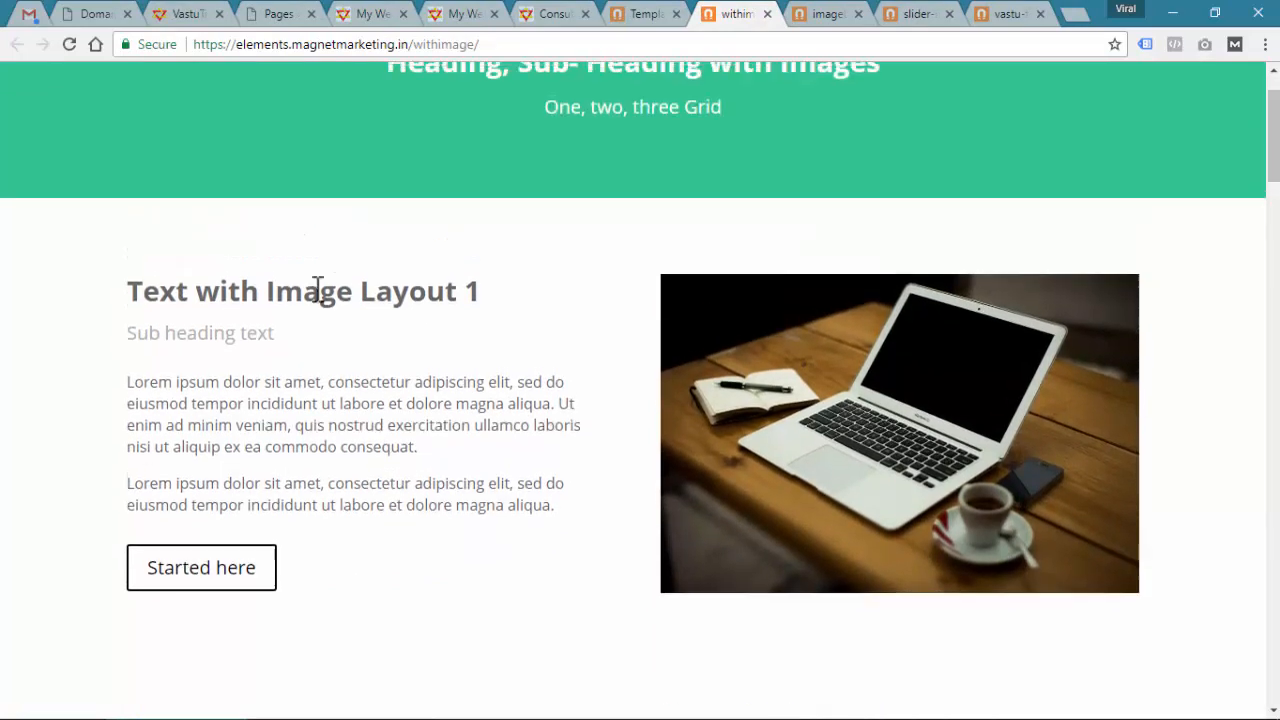
left_click_drag(130, 292, 510, 290)
key("ctrl+c")
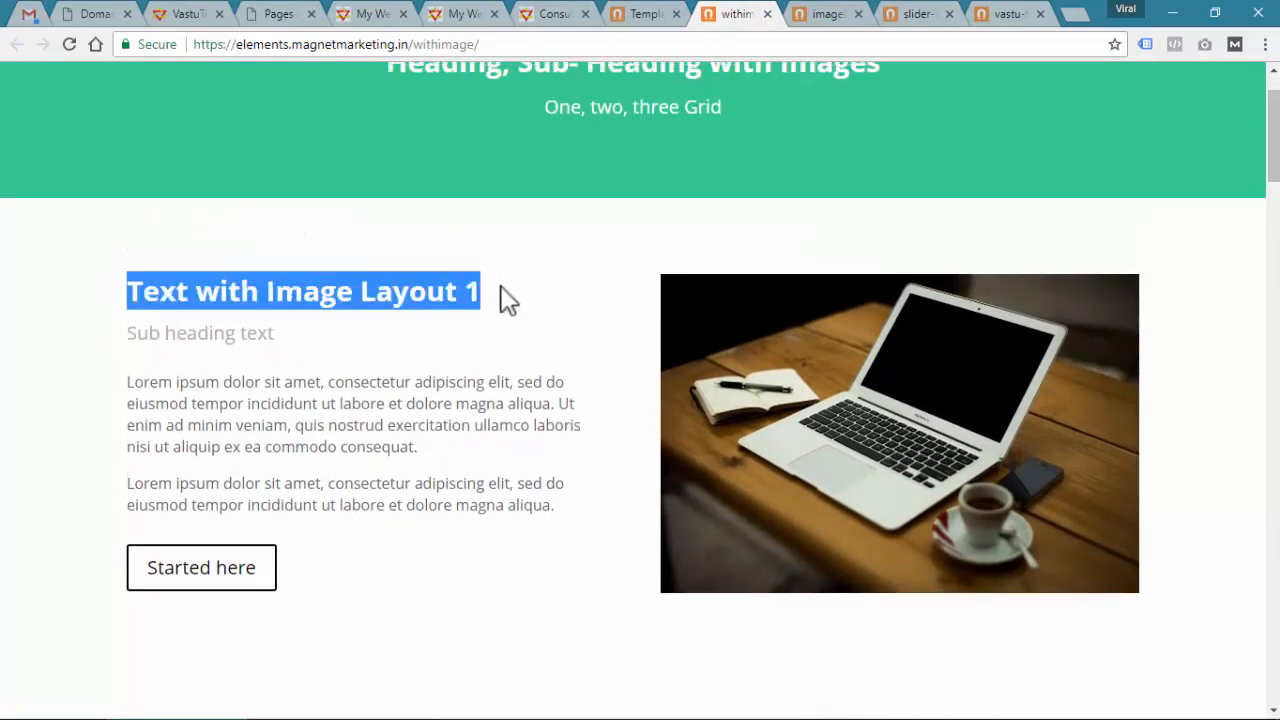
left_click(364, 12)
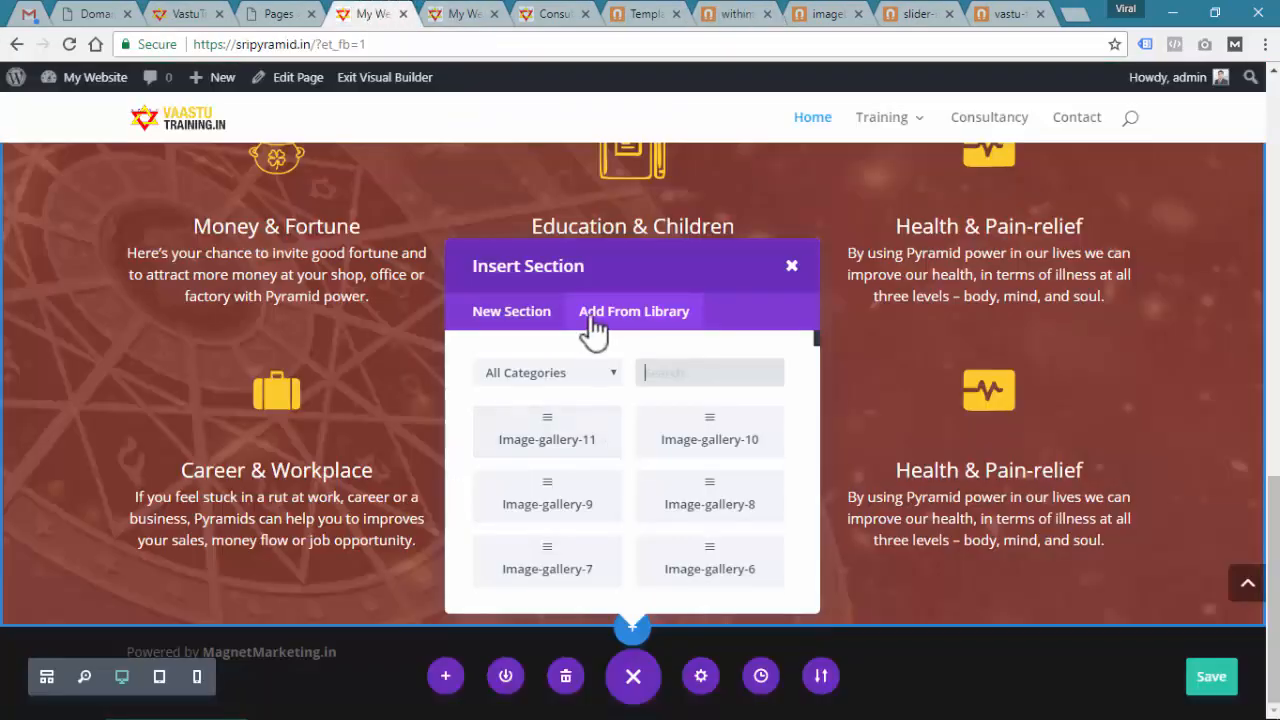
Search the library for the pasted 'Text with Image Layout 1' name and insert it below the image boxes
left_click(791, 266)
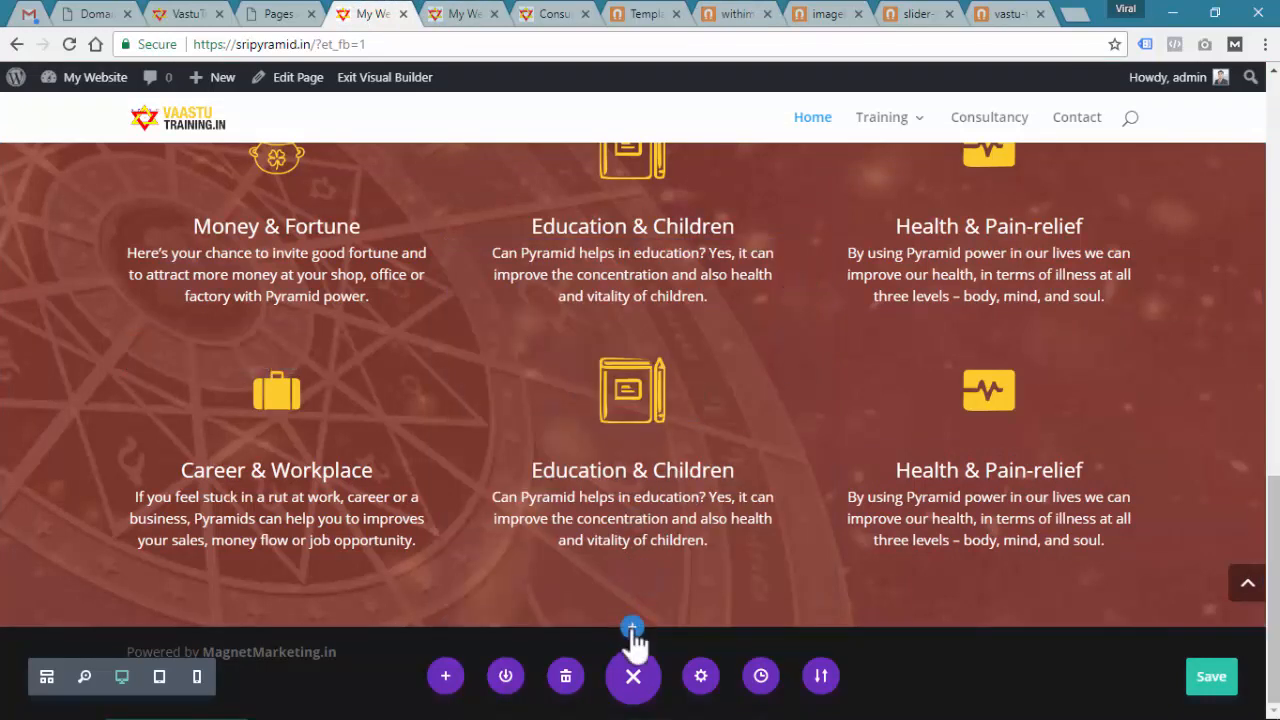
left_click(632, 630)
left_click(634, 500)
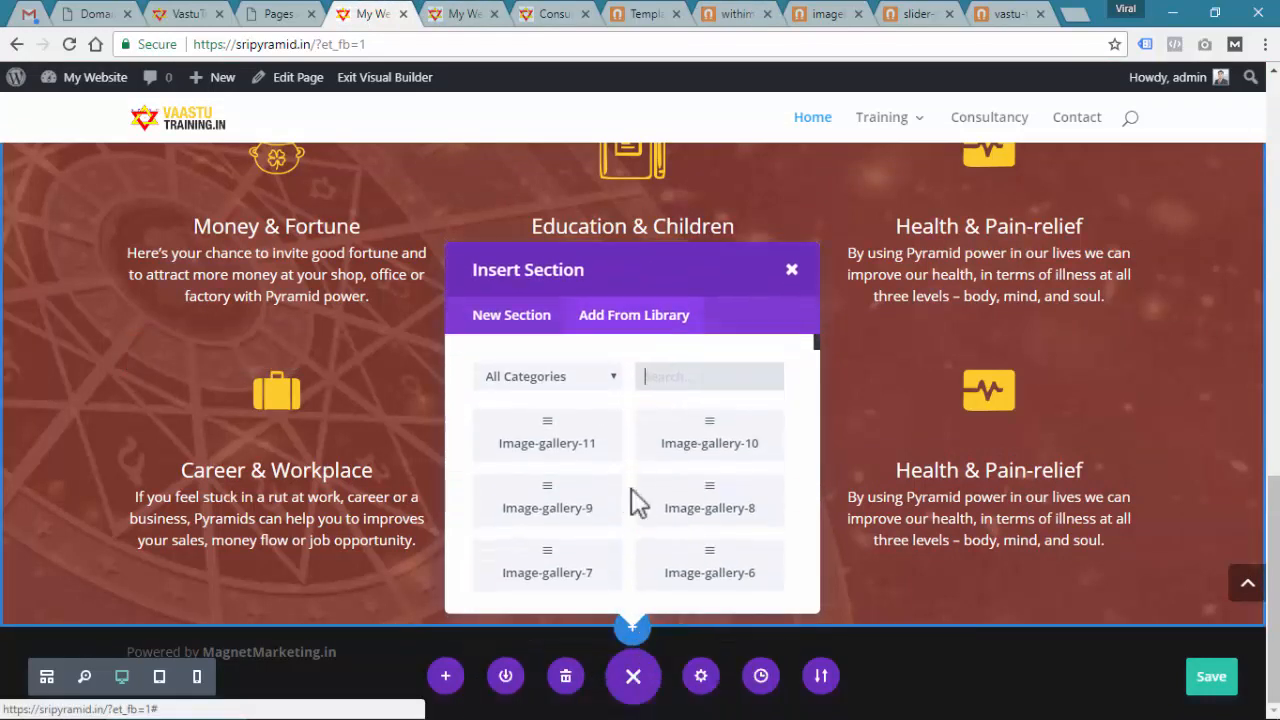
left_click(689, 363)
key("ctrl+v")
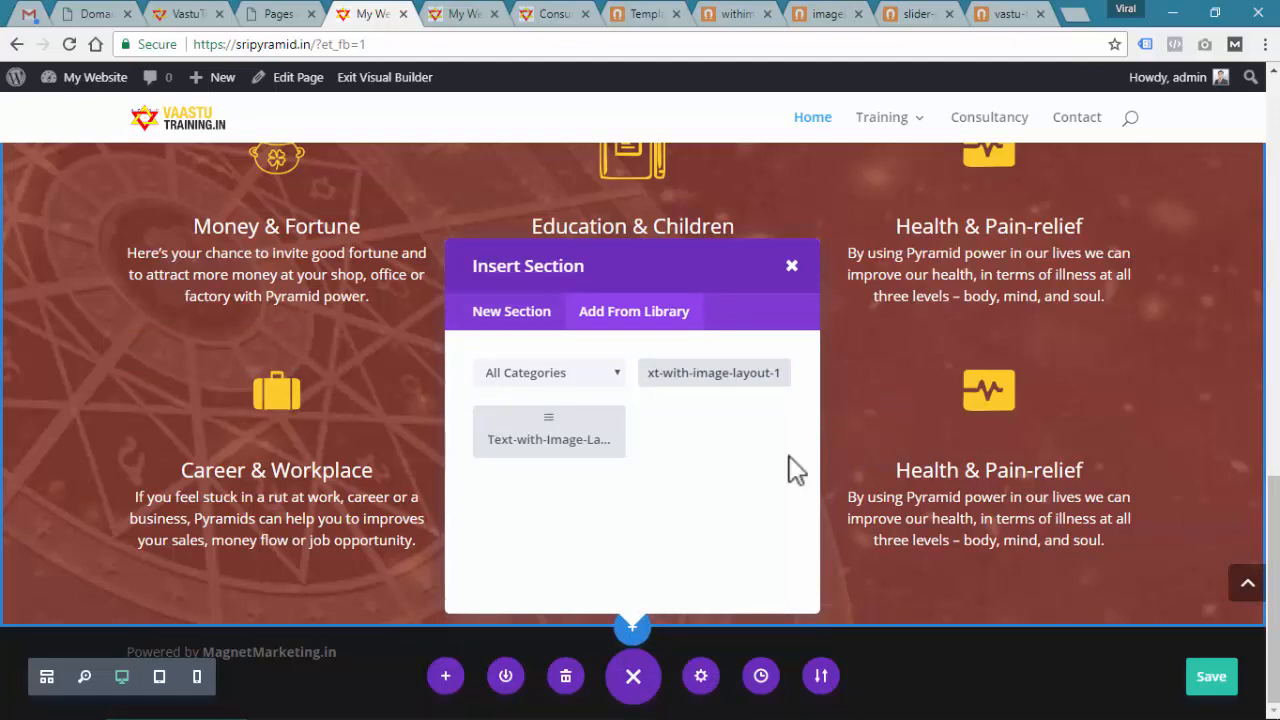
left_click(560, 440)
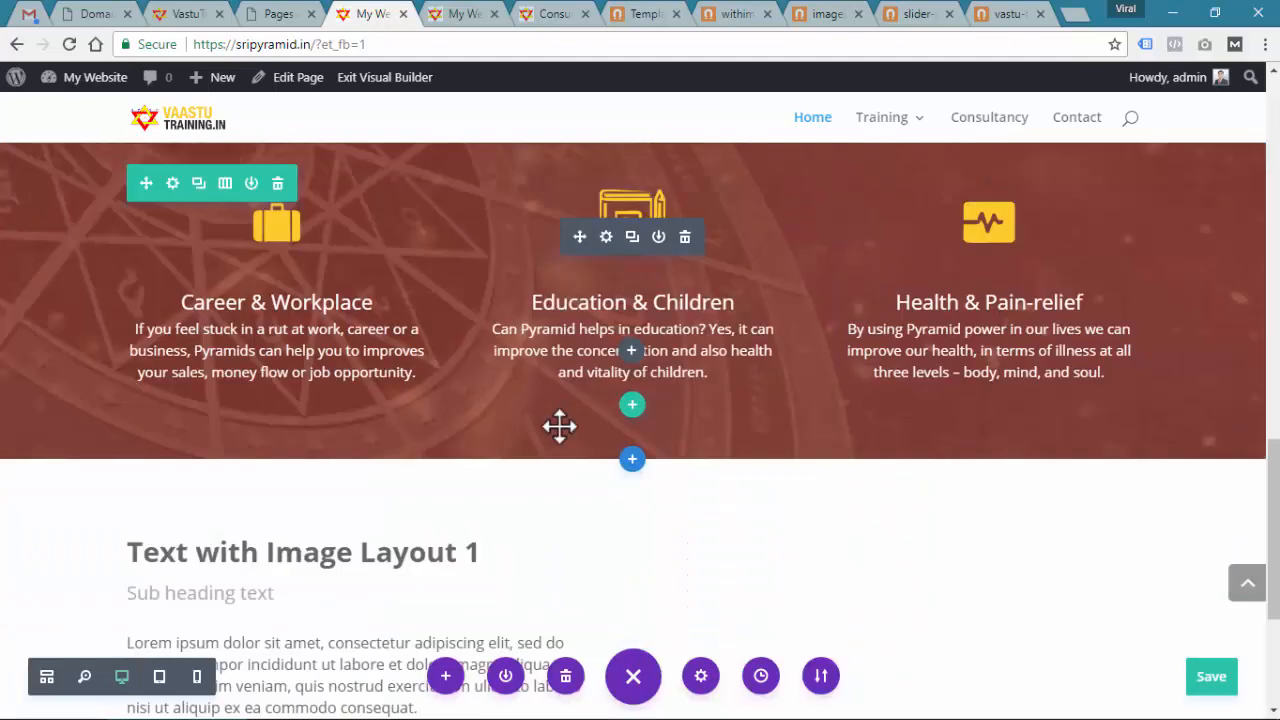
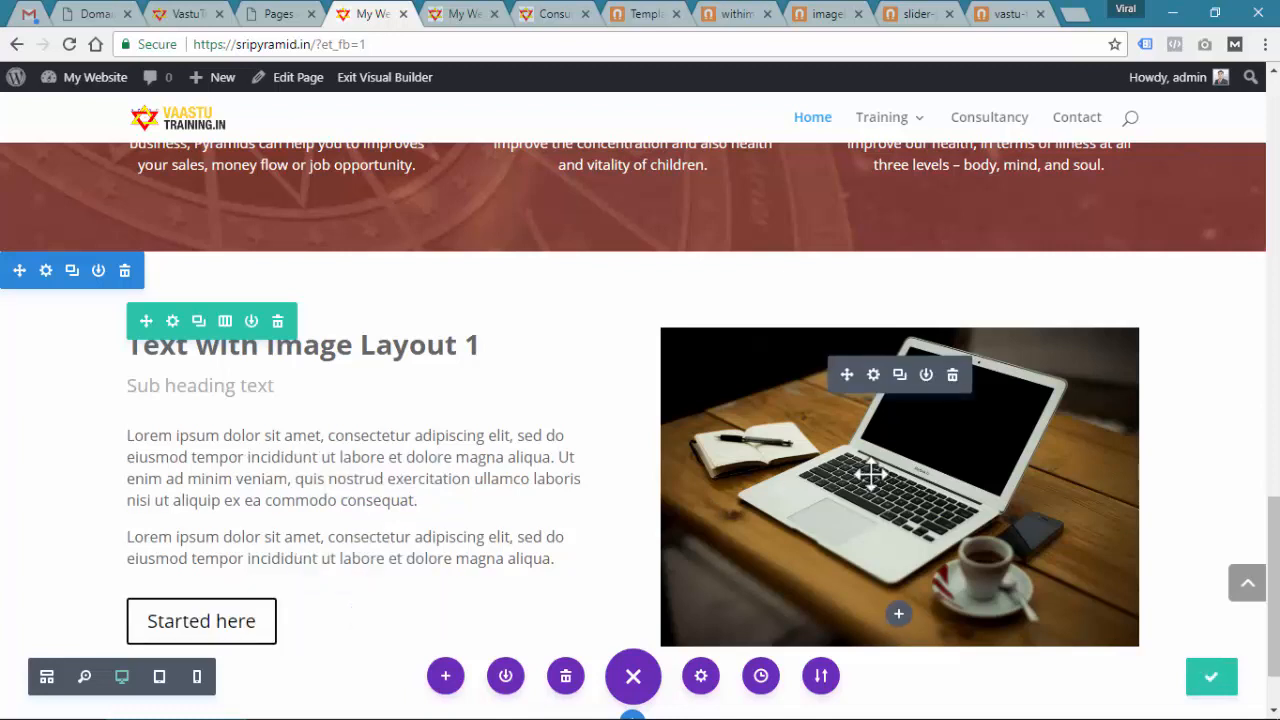
Retitle the left column's heading text module to 'Vision'
scroll(877, 455, "down", 1)
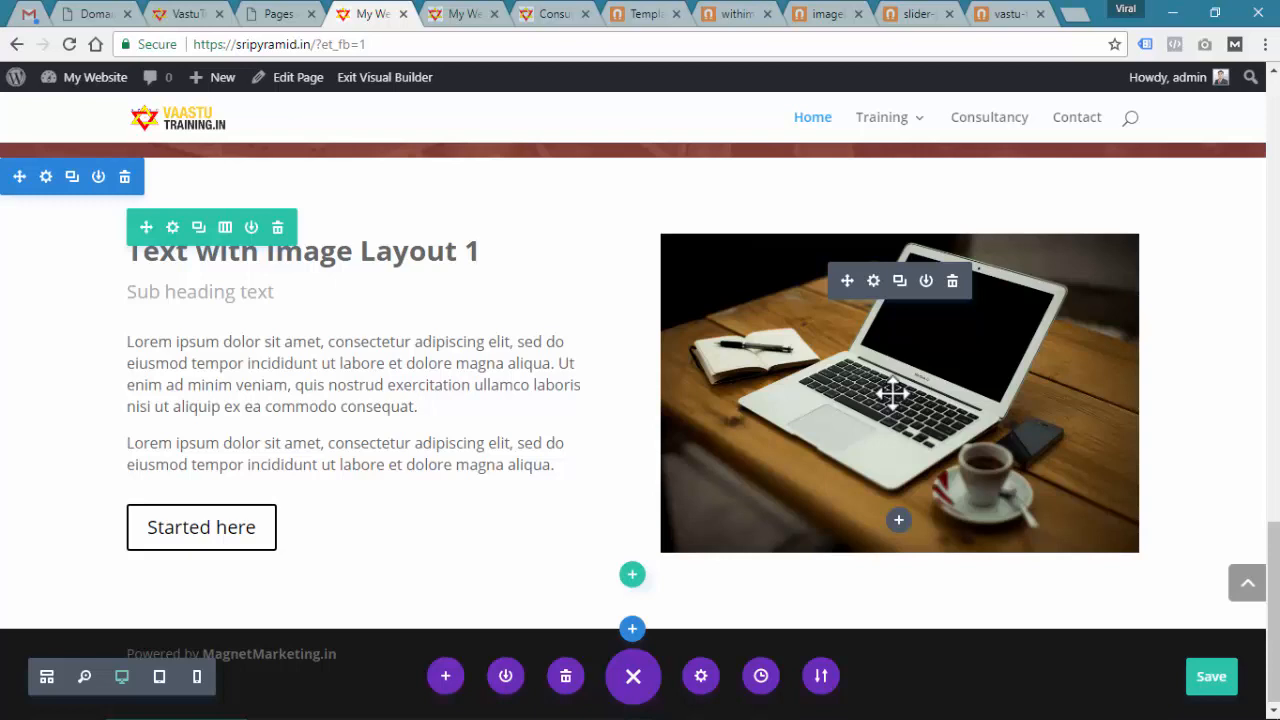
key("alt+Tab")
left_click_drag(297, 315, 113, 315)
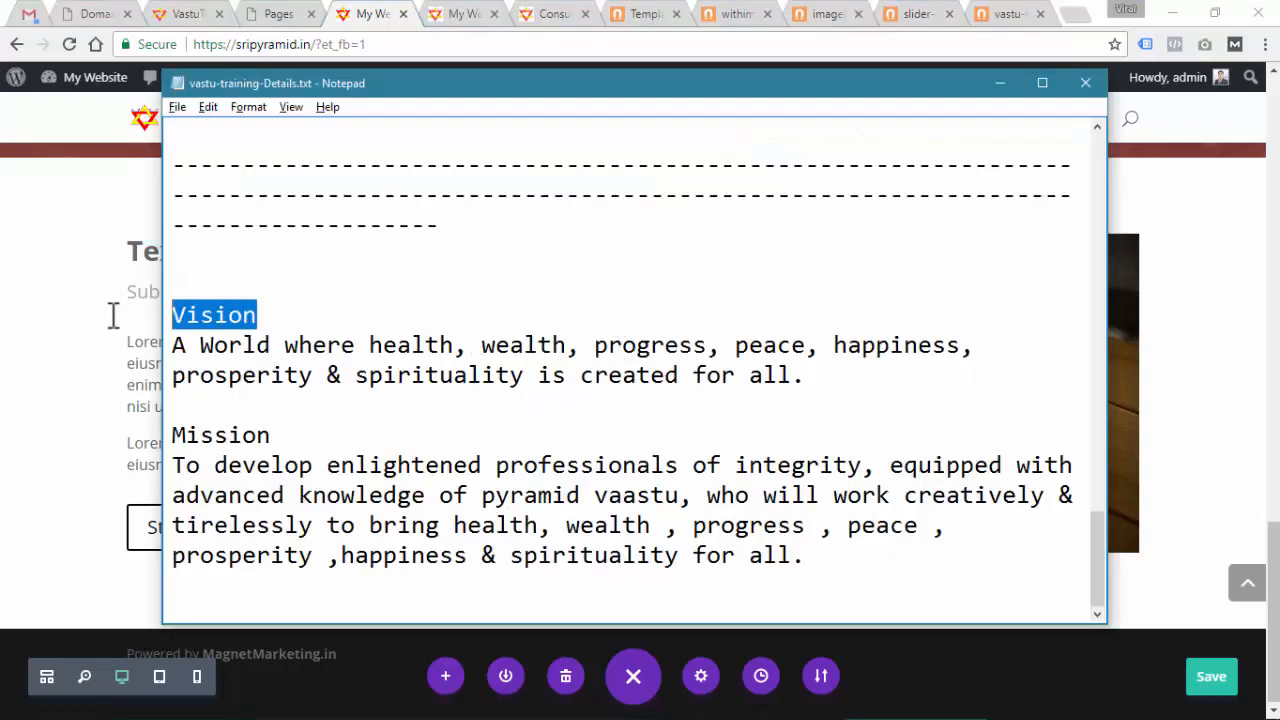
key("alt+Tab")
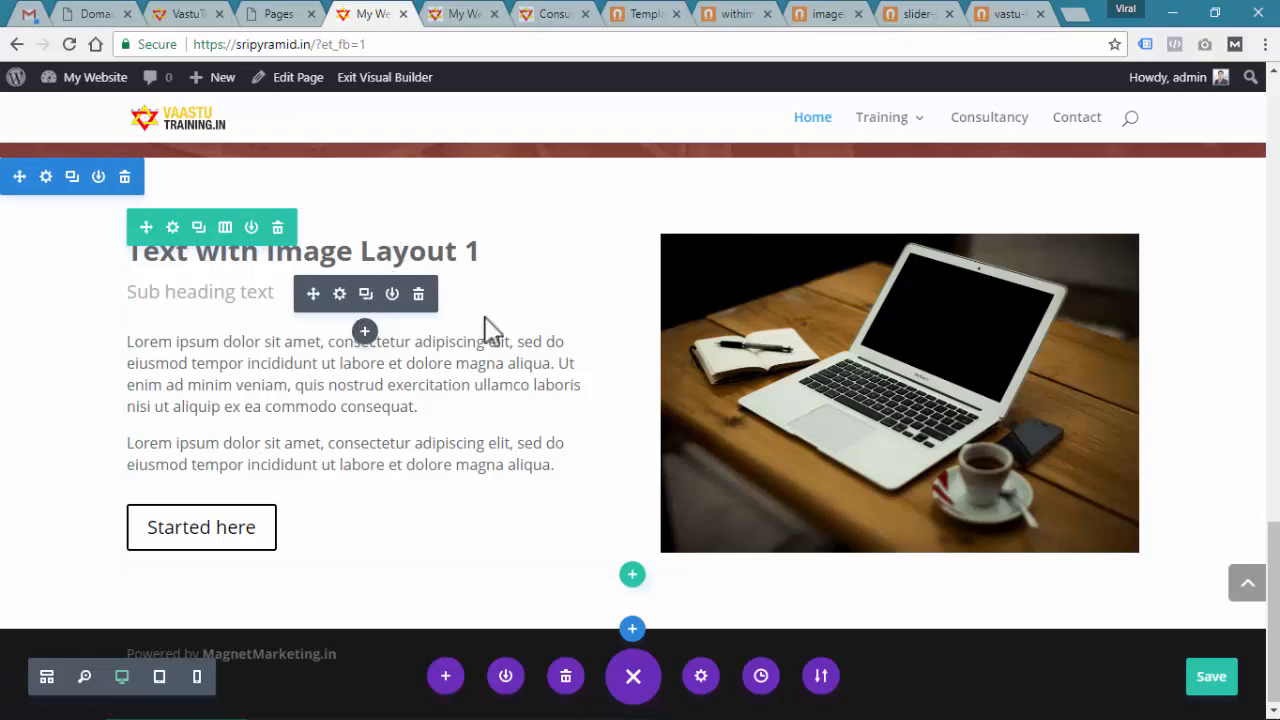
left_click(339, 293)
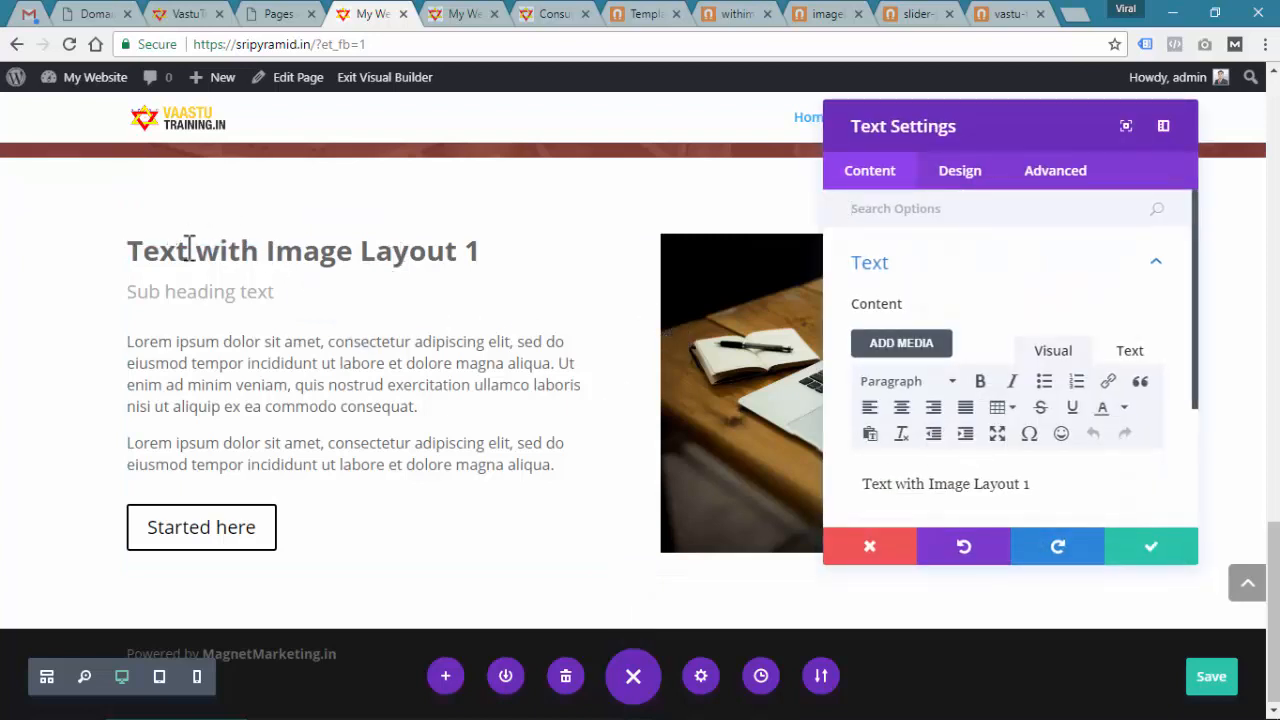
left_click_drag(1078, 490, 846, 490)
type("Vision")
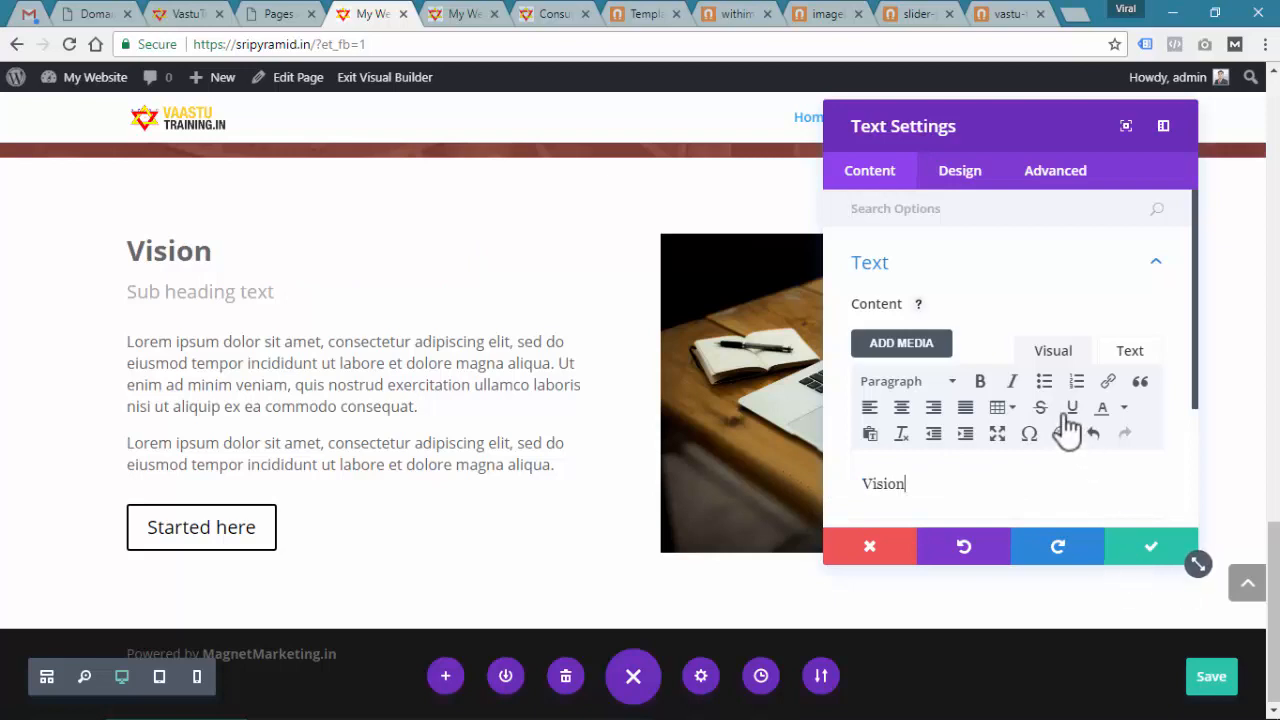
left_click(1156, 265)
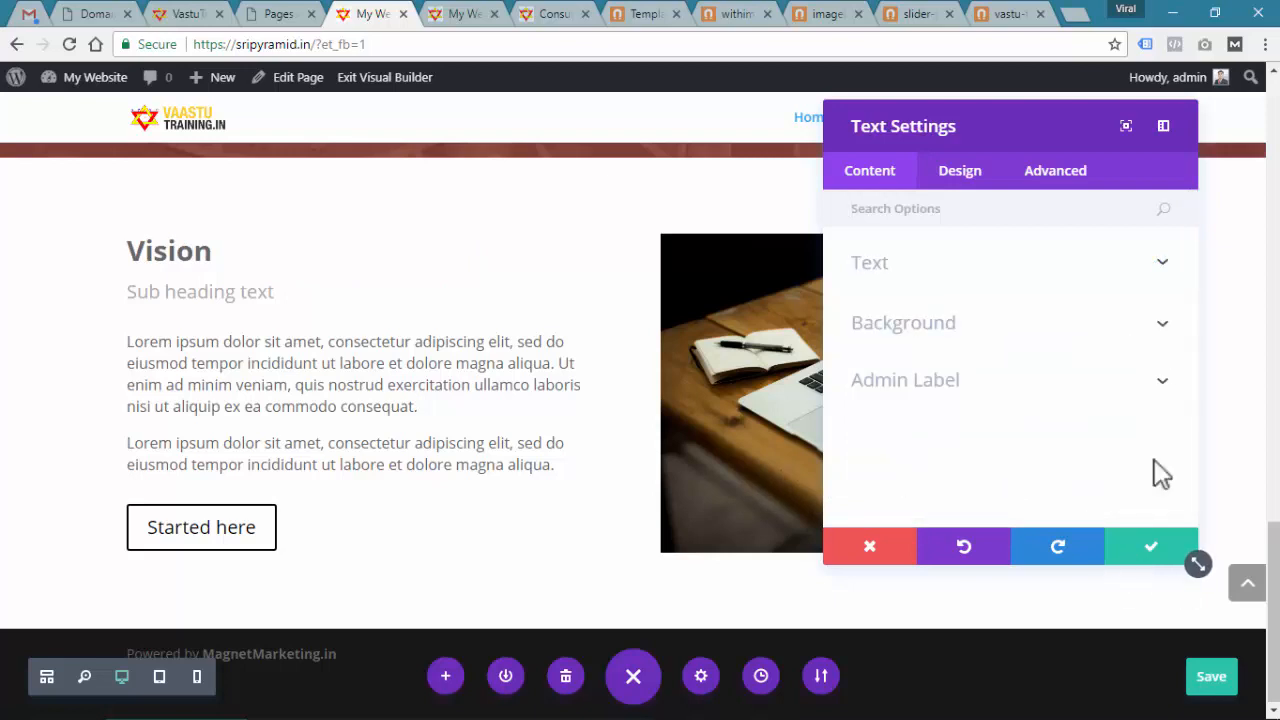
left_click(1152, 546)
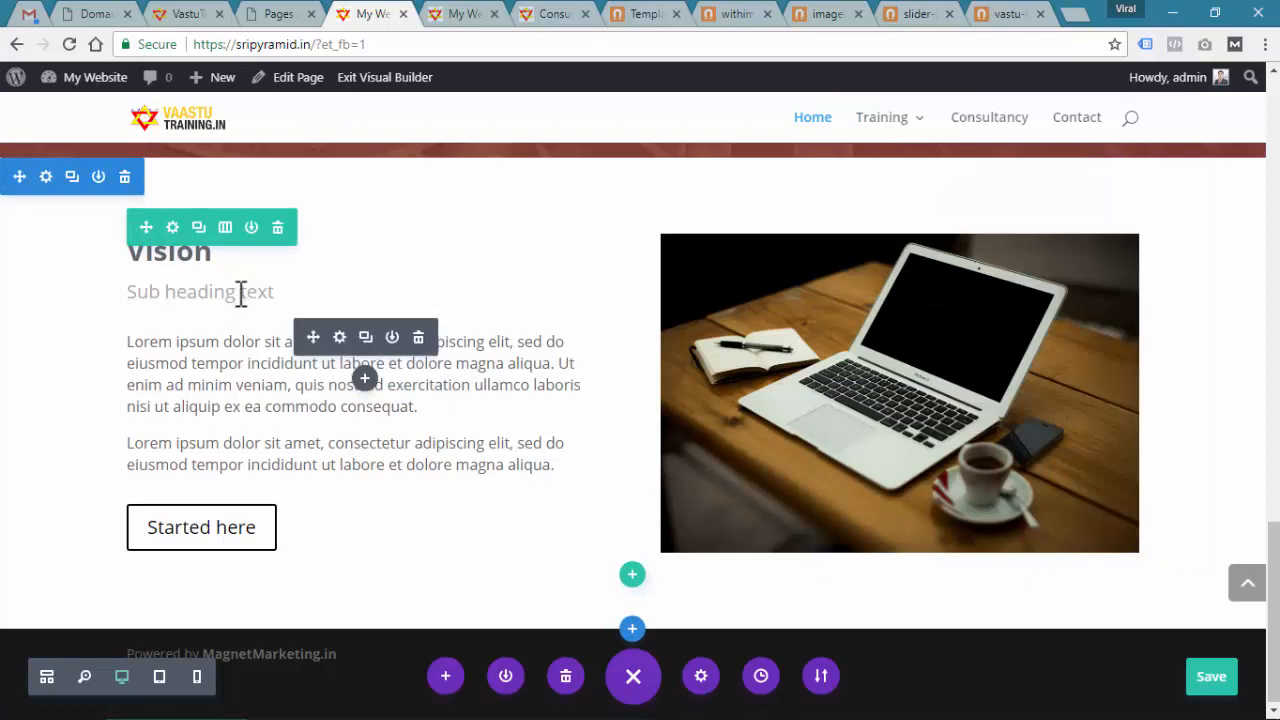
Delete the sub heading module and replace the body text with the Vision statement from the notes
left_click(420, 338)
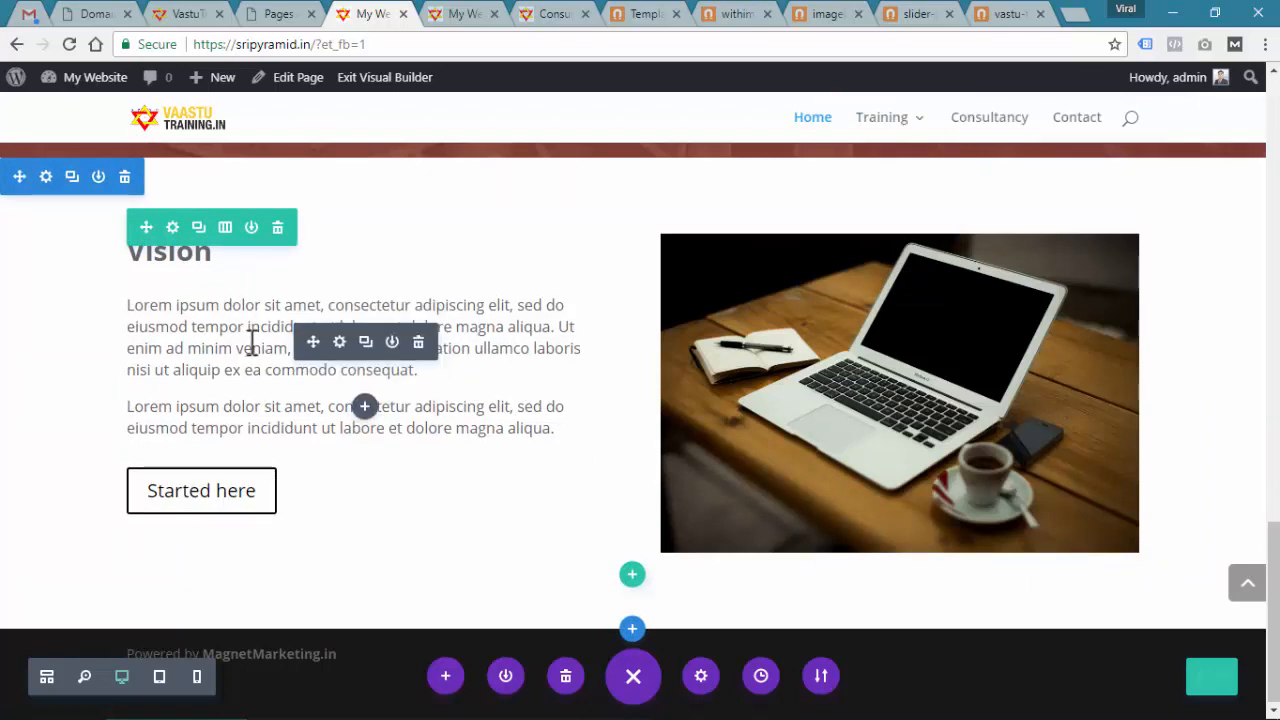
left_click(340, 343)
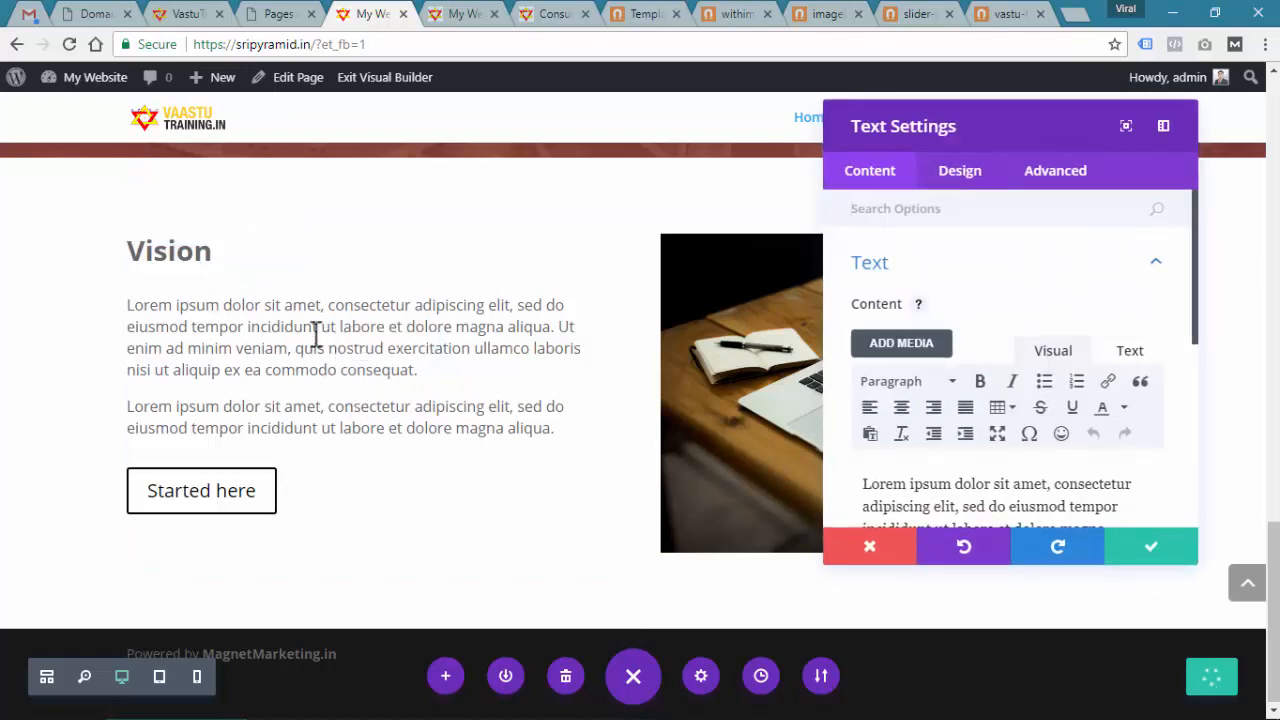
key("alt+Tab")
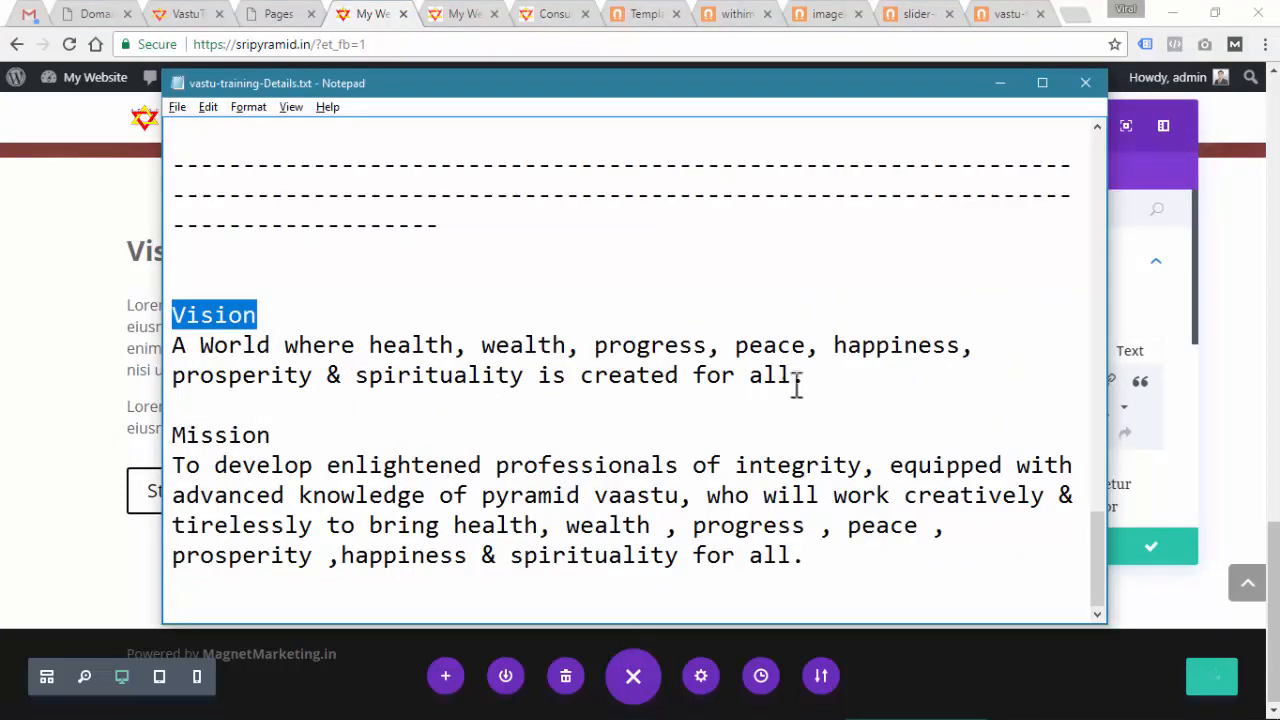
left_click_drag(797, 385, 178, 342)
key("ctrl+c")
key("alt+Tab")
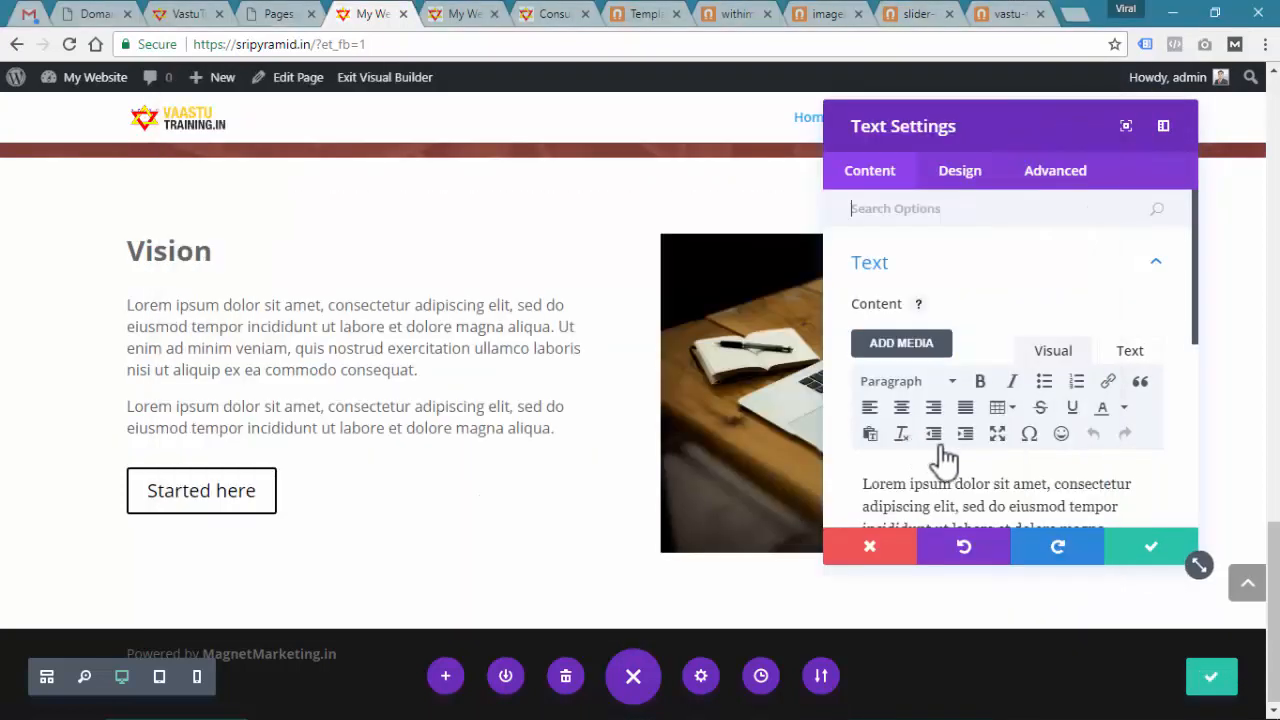
key("ctrl+a")
key("ctrl+v")
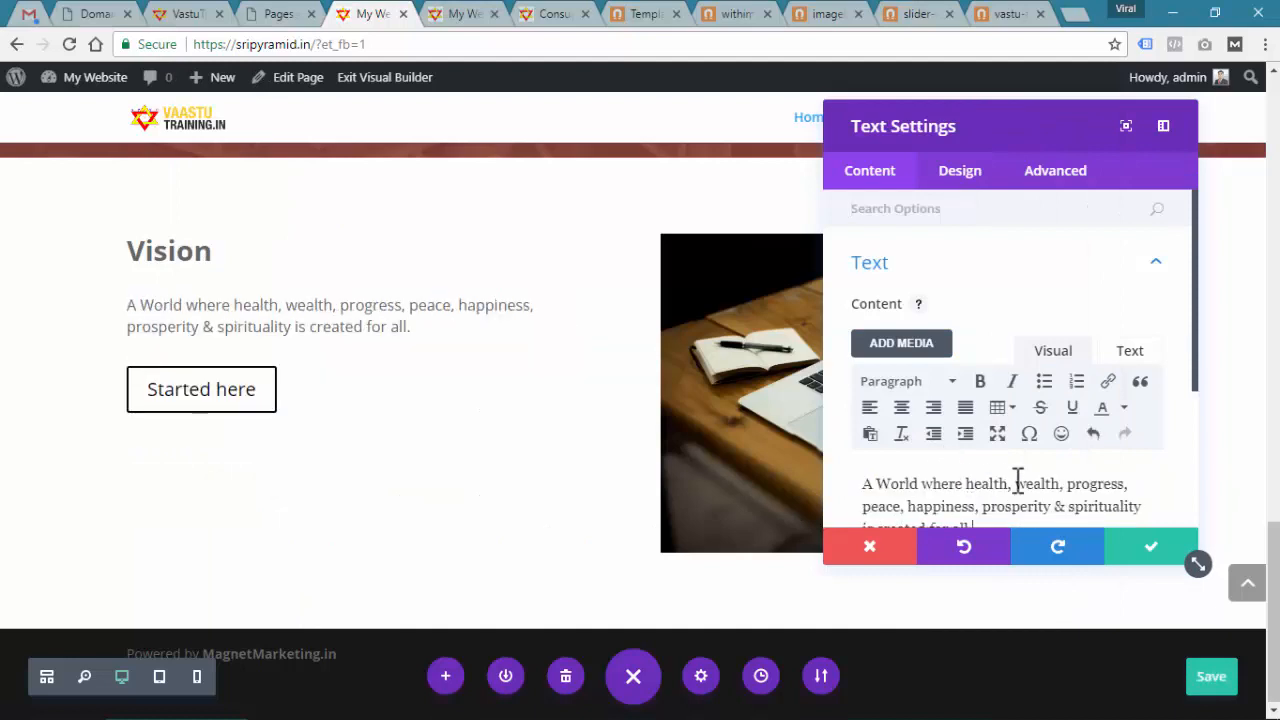
left_click(1170, 555)
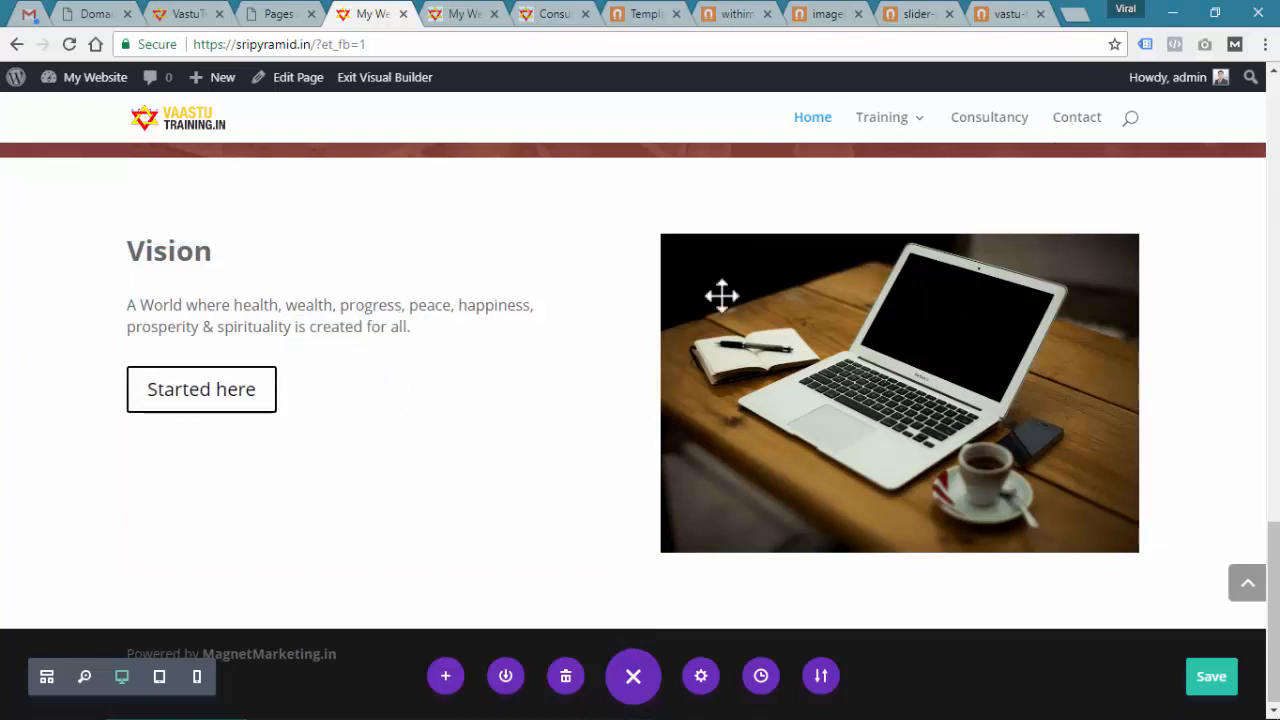
Delete the Started here button, then duplicate and reorder the heading and paragraph modules
left_click(418, 336)
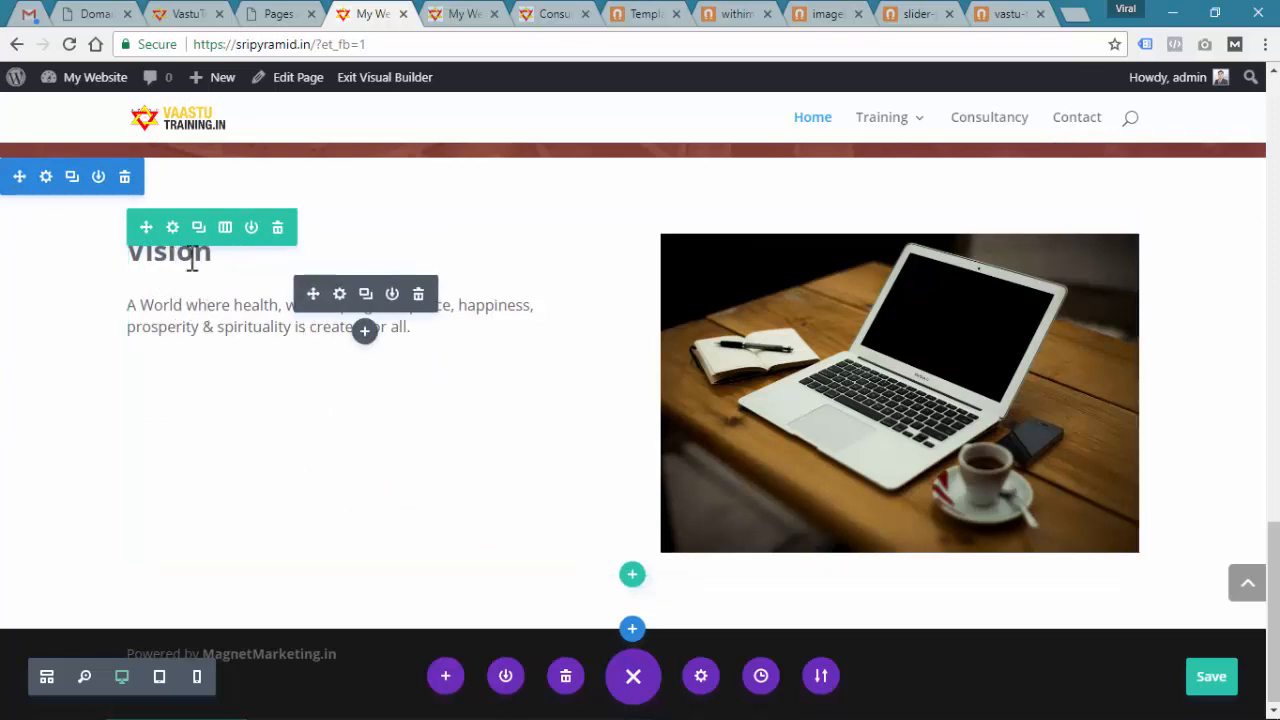
left_click(366, 294)
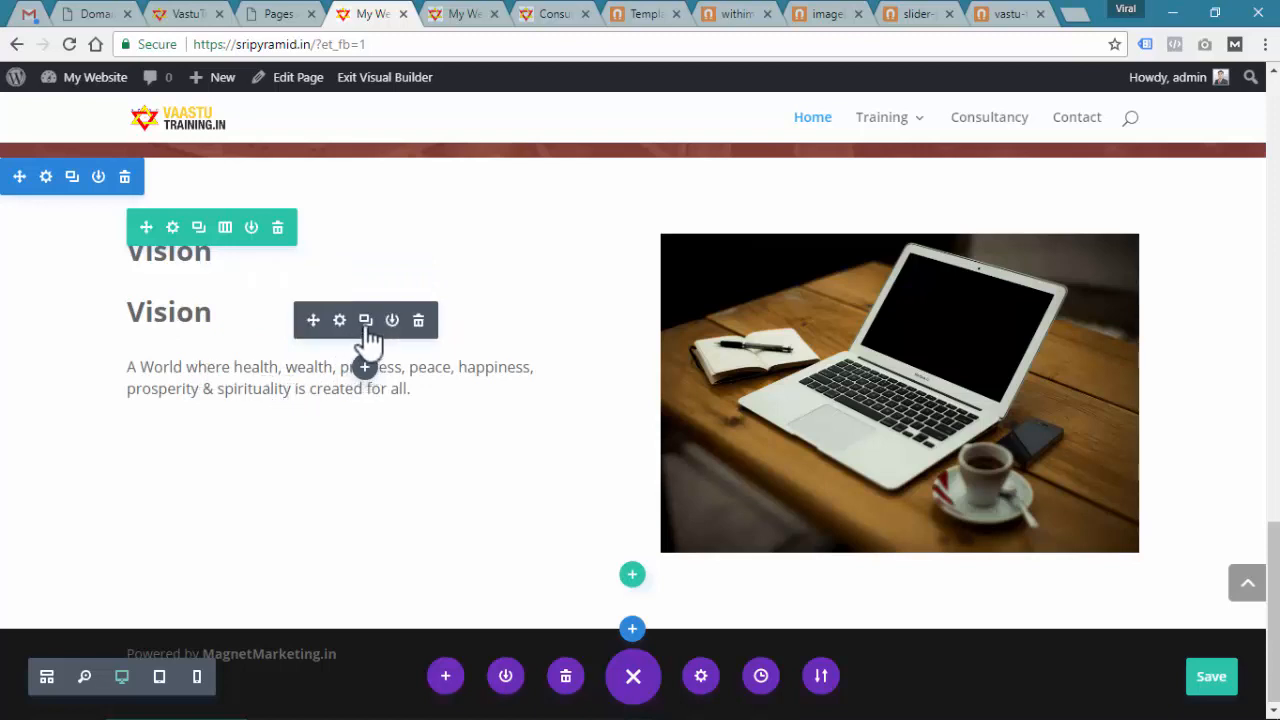
left_click(366, 321)
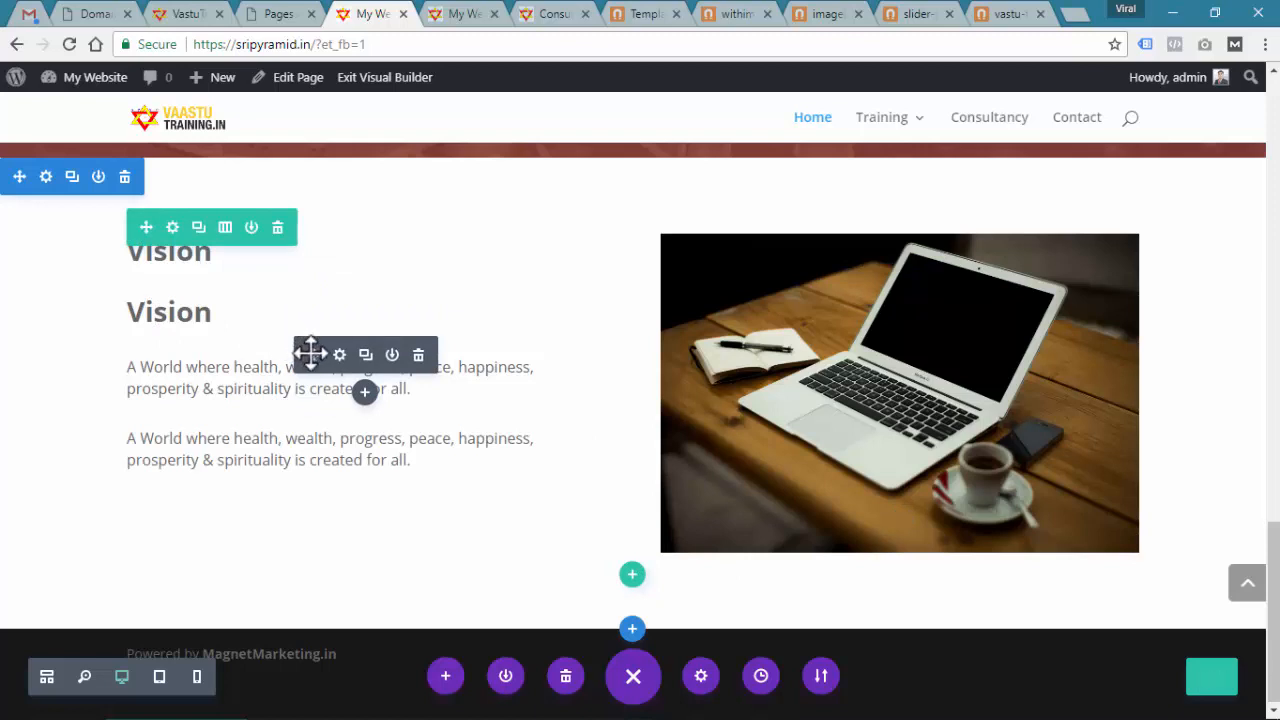
left_click_drag(311, 352, 160, 368)
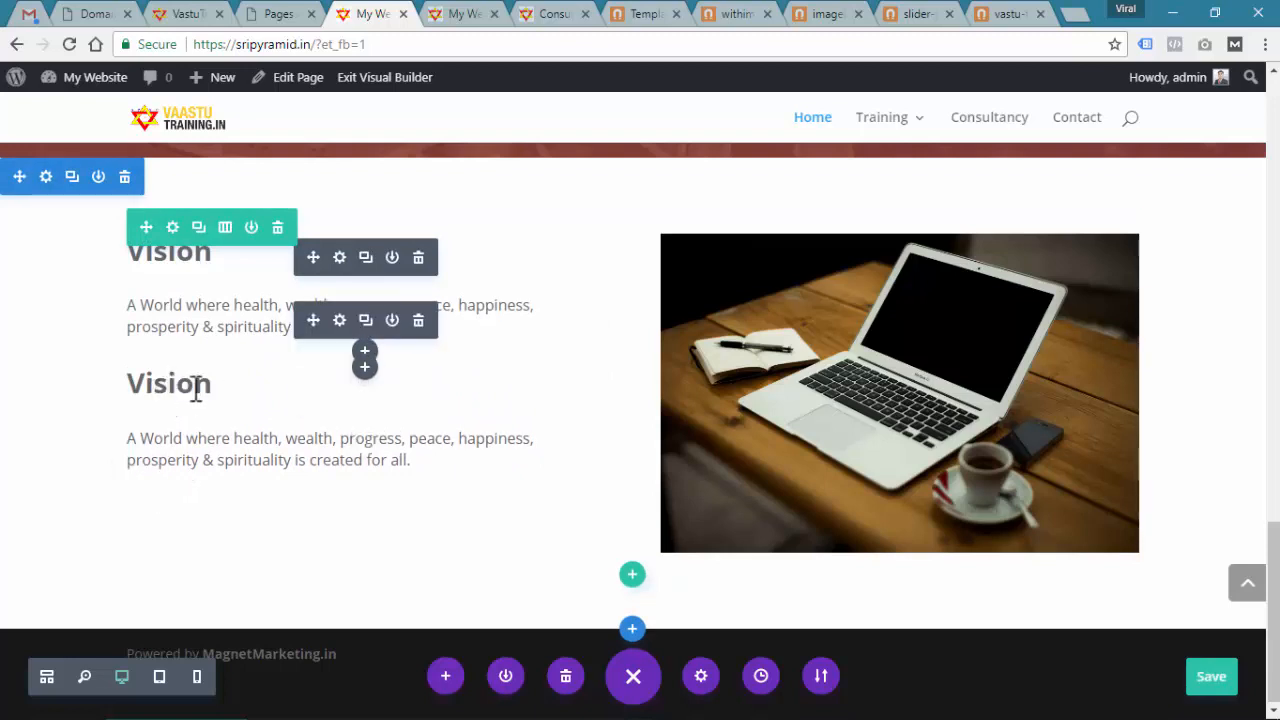
Change the second heading's text from Vision to 'Mission'
left_click(341, 321)
key("alt+Tab")
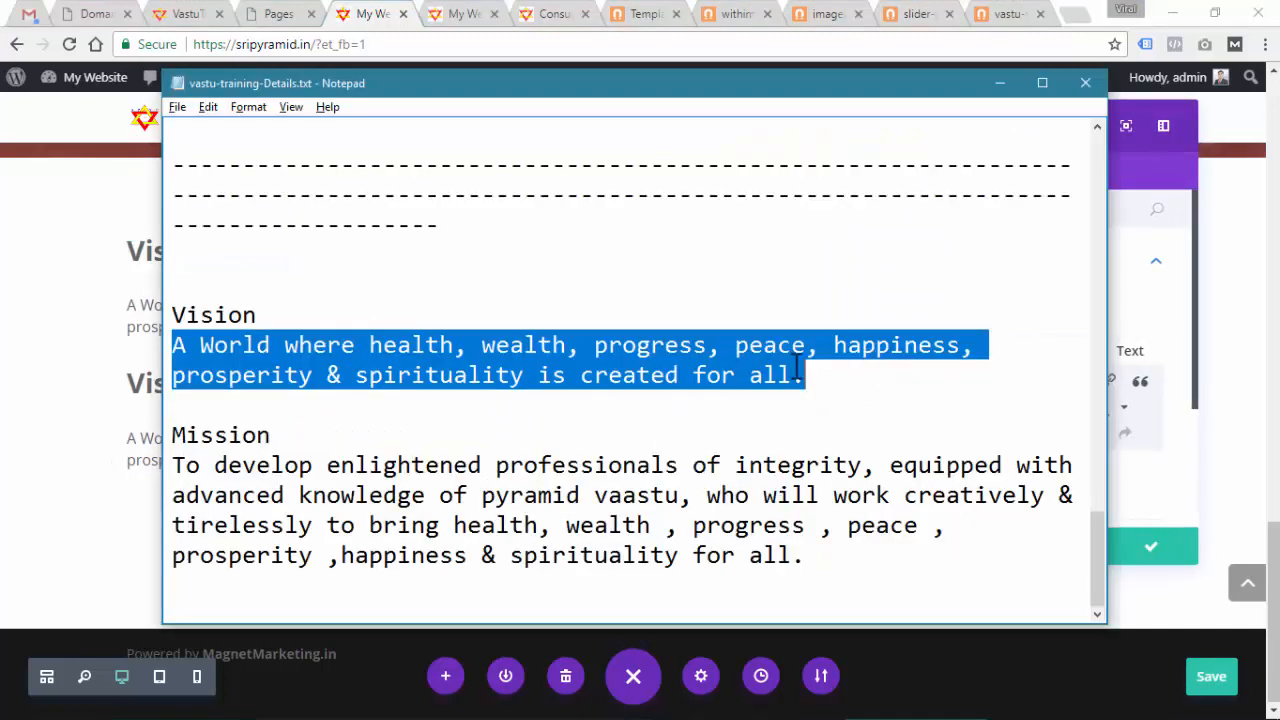
left_click_drag(320, 434, 150, 445)
key("ctrl+c")
key("alt+Tab")
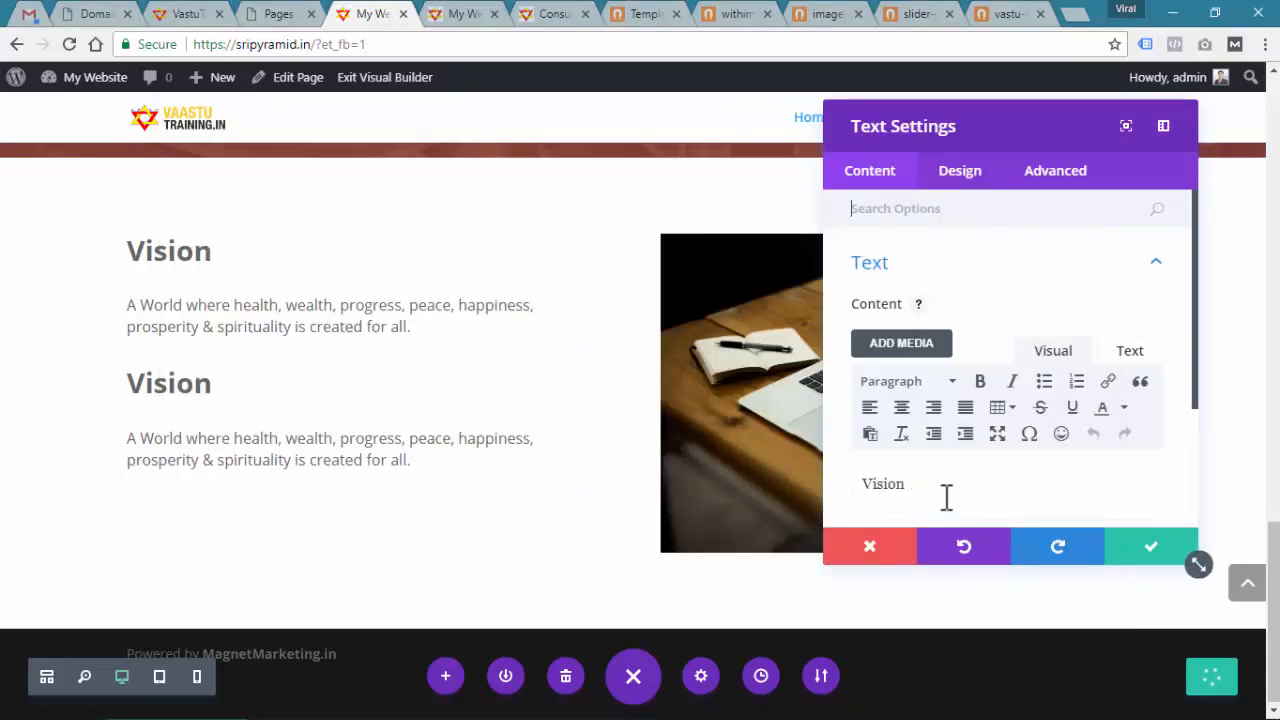
double_click(880, 484)
key("ctrl+v")
left_click(1166, 560)
Replace the second paragraph's text with the Mission statement from the notes
key("alt+Tab")
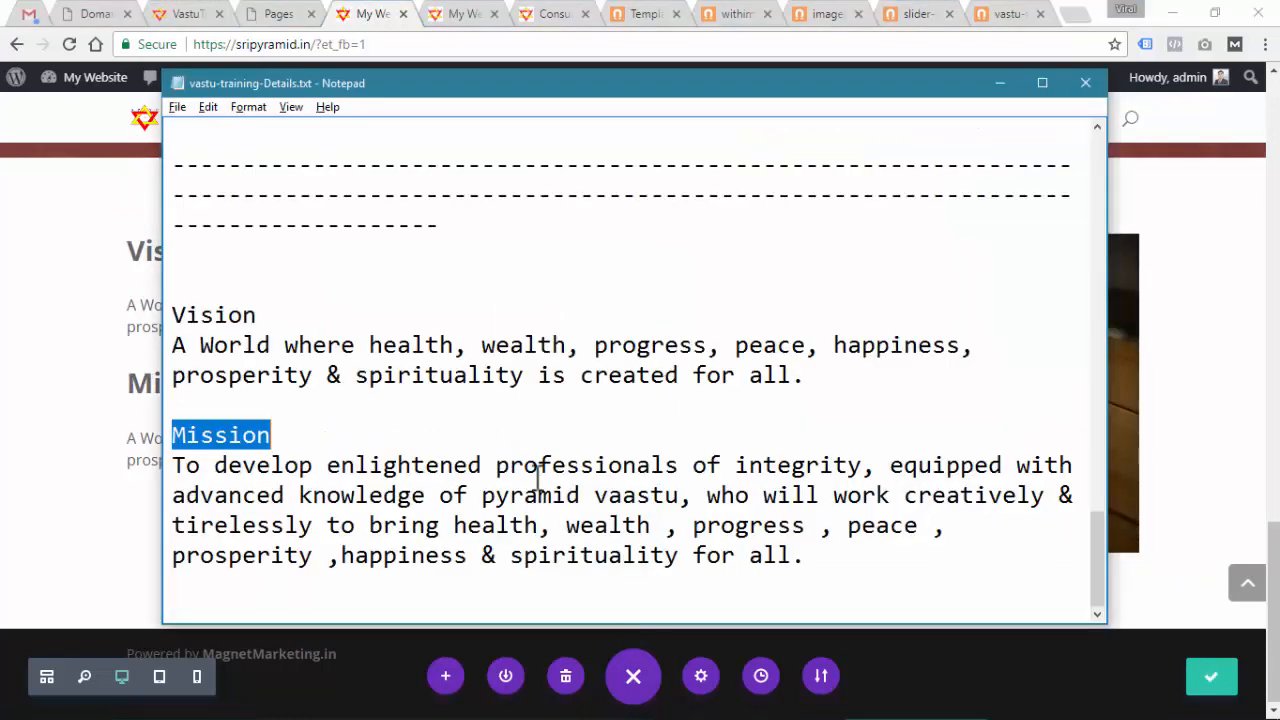
left_click_drag(814, 562, 133, 458)
key("ctrl+c")
key("alt+Tab")
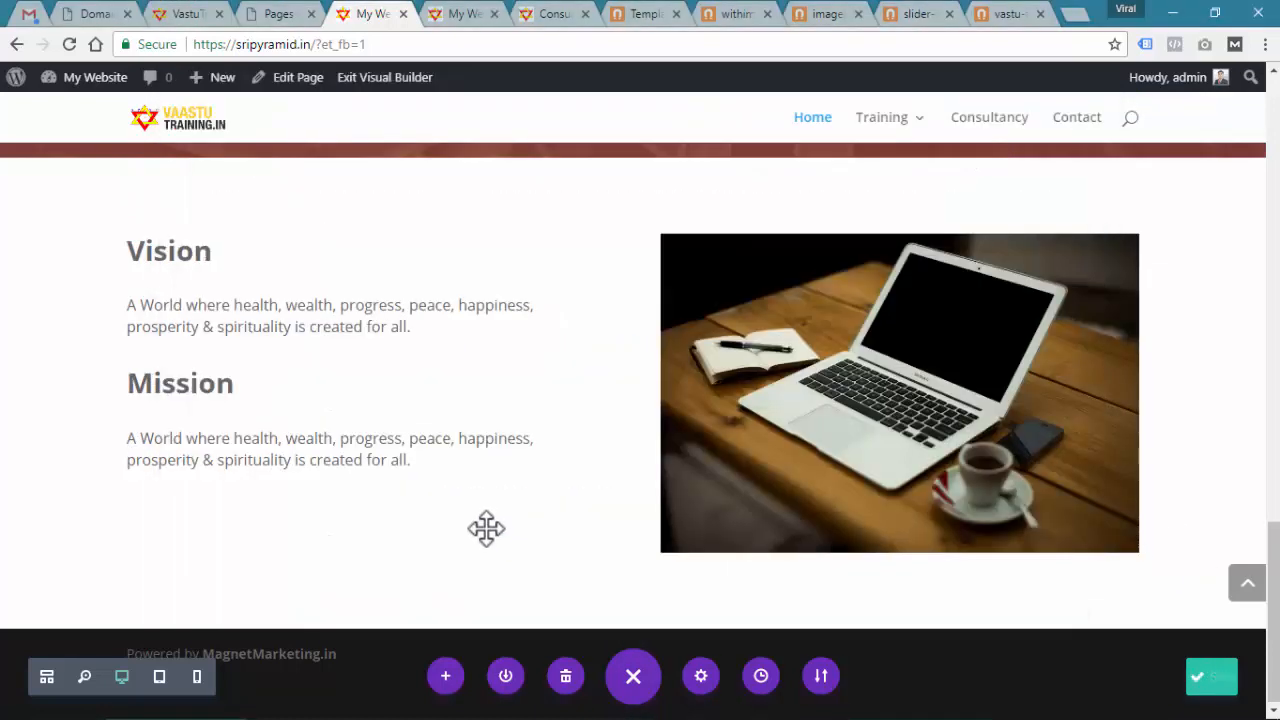
left_click(340, 391)
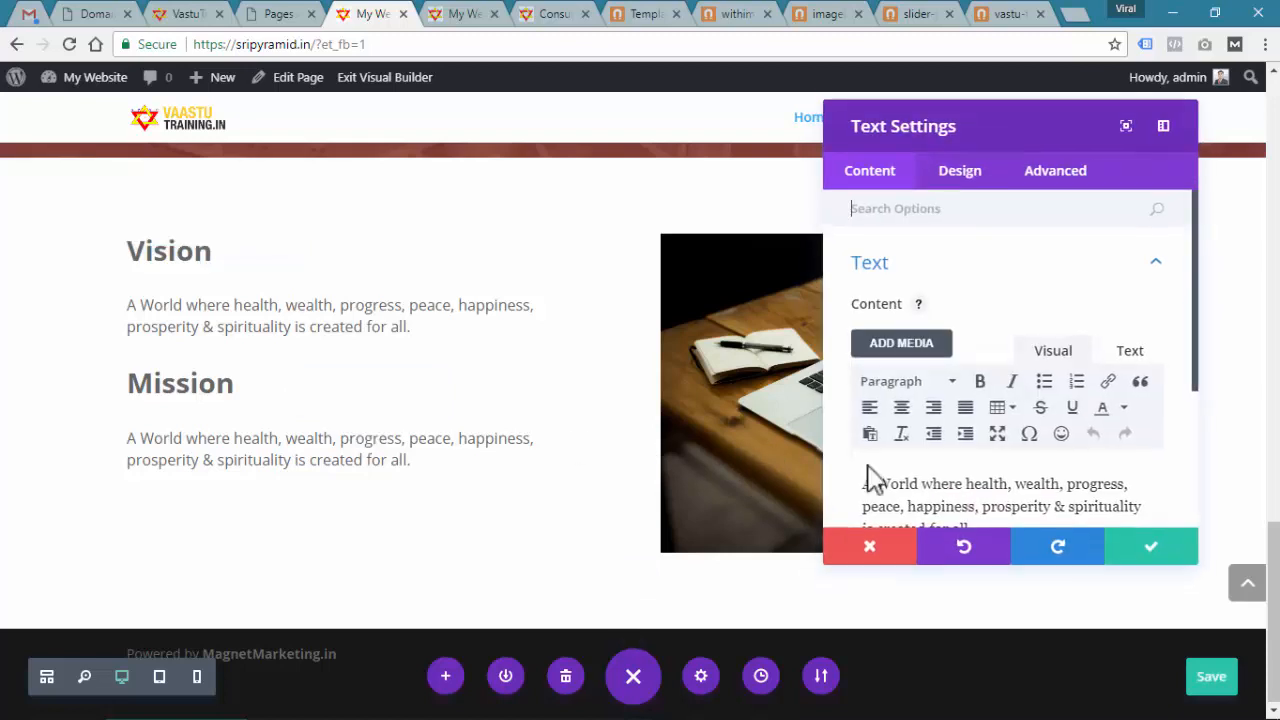
left_click(929, 503)
key("ctrl+a")
key("ctrl+v")
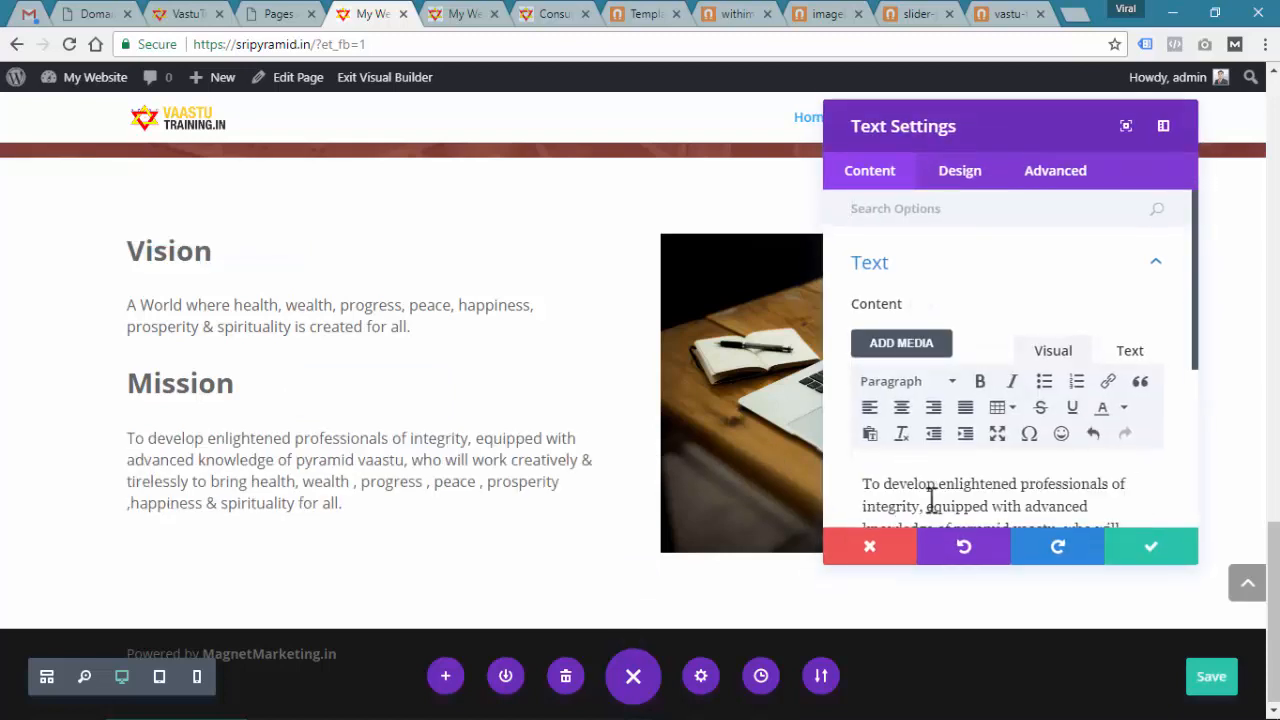
left_click(1145, 550)
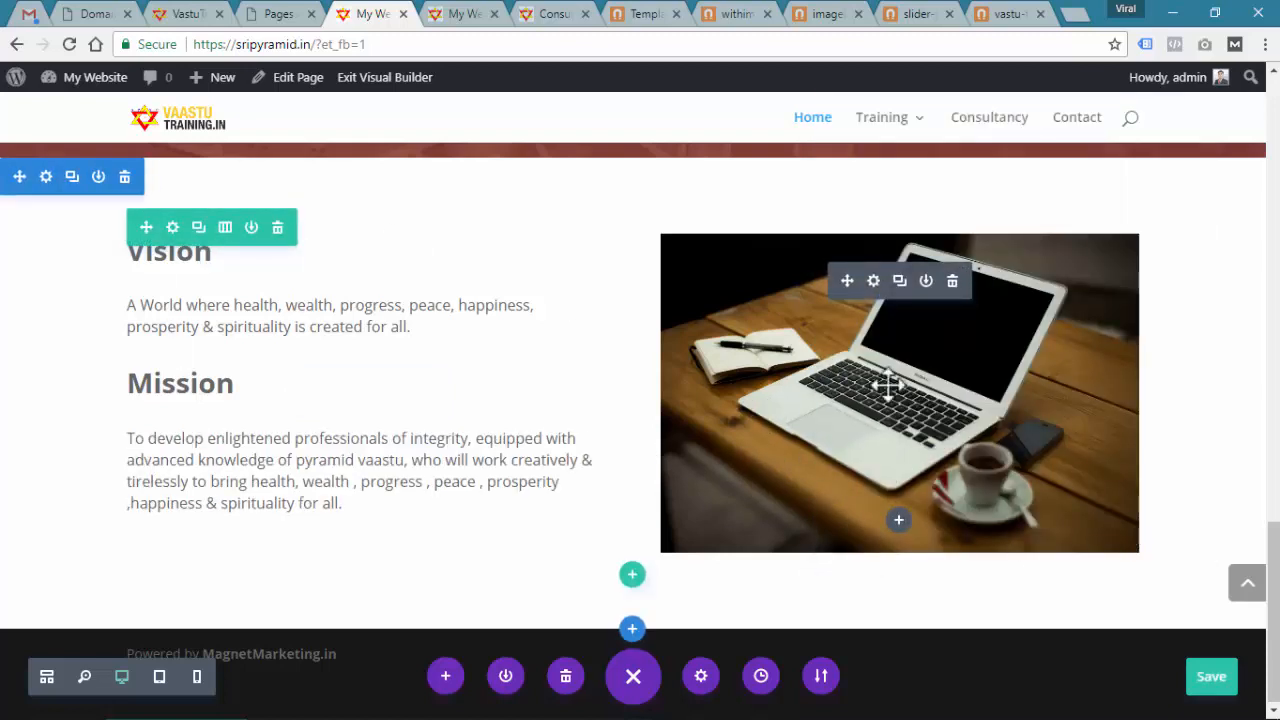
left_click(873, 283)
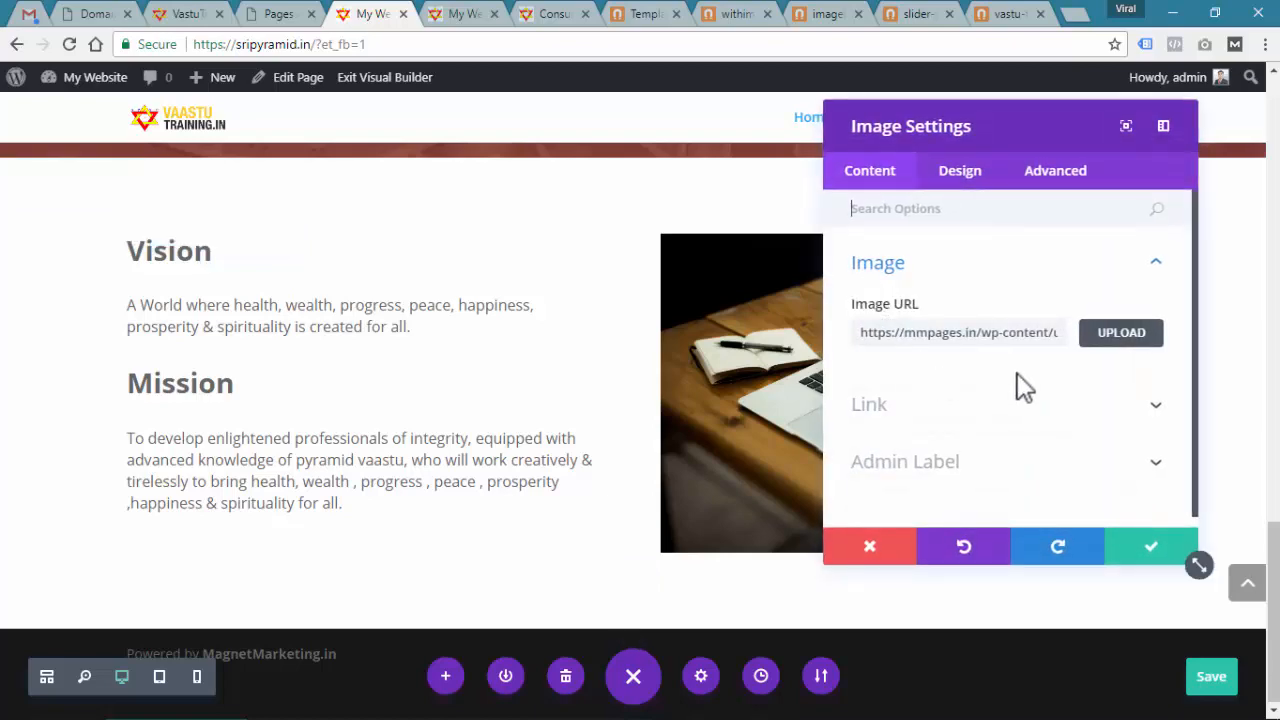
Upload col-2-image.jpg as the right-column picture and save the page
left_click(1121, 338)
left_click(265, 160)
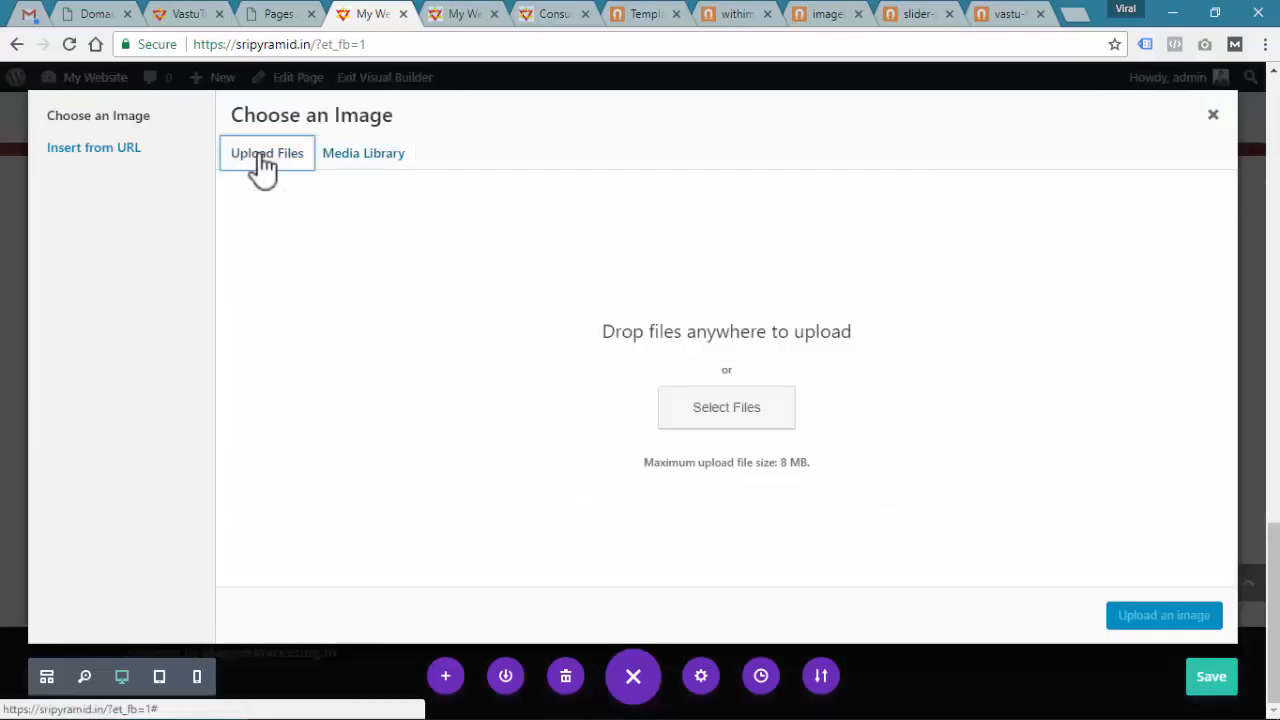
left_click(726, 407)
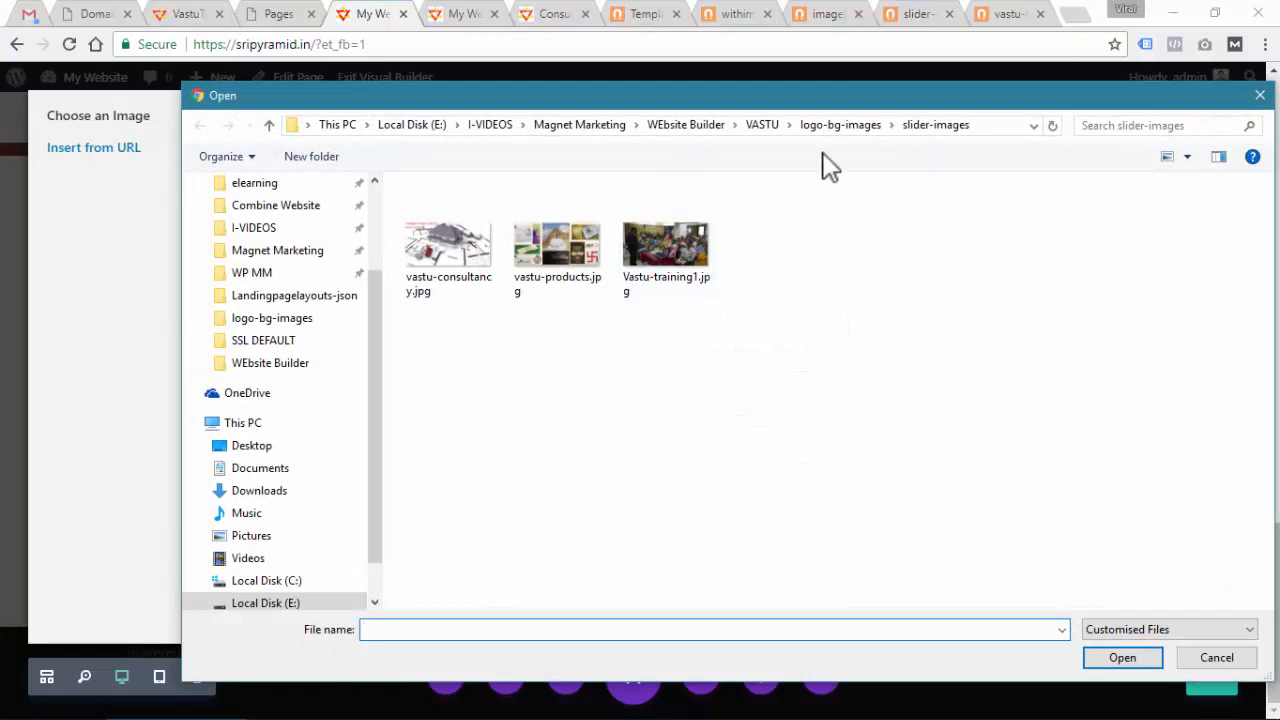
left_click(847, 124)
left_click(648, 268)
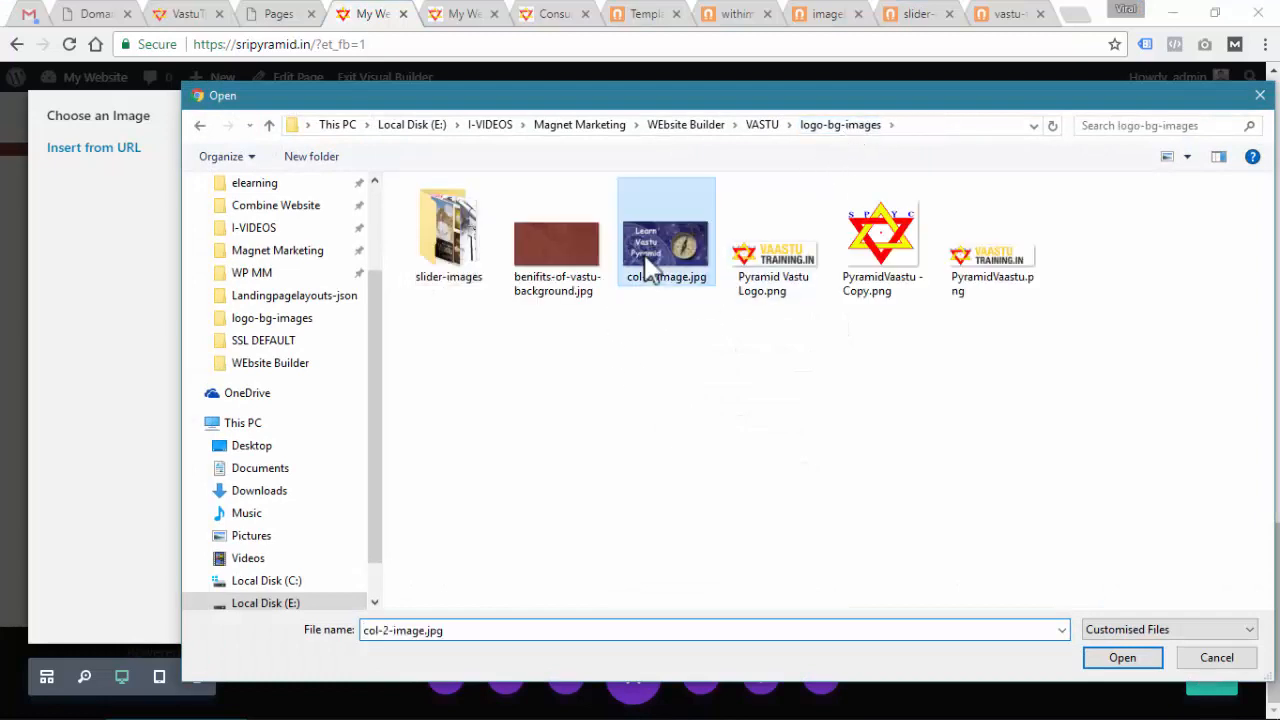
left_click(1120, 660)
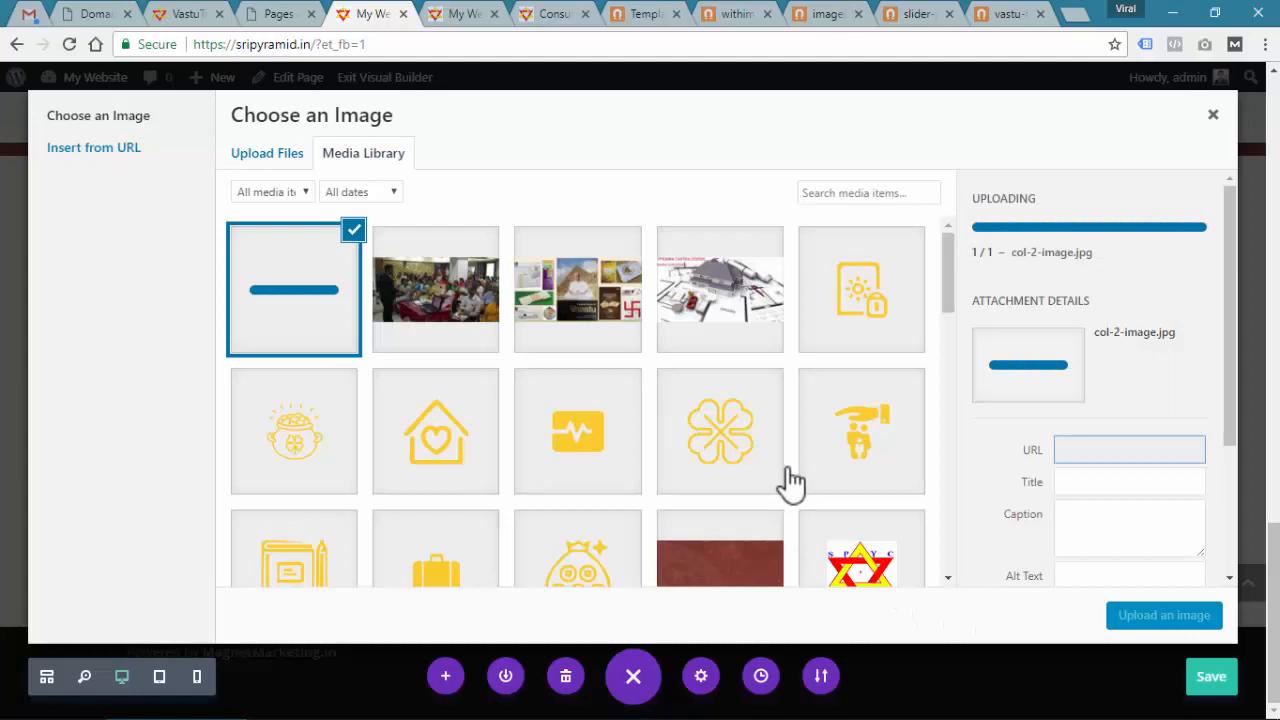
left_click(1190, 622)
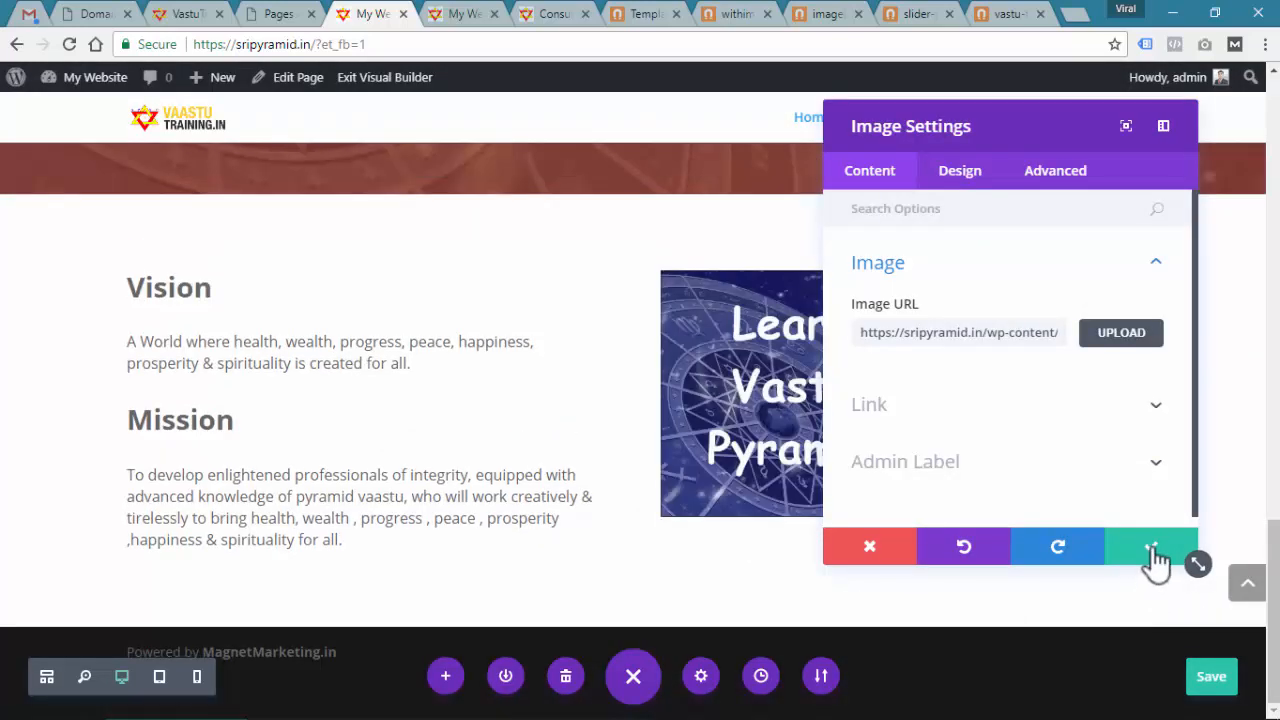
left_click(1154, 563)
left_click(1220, 684)
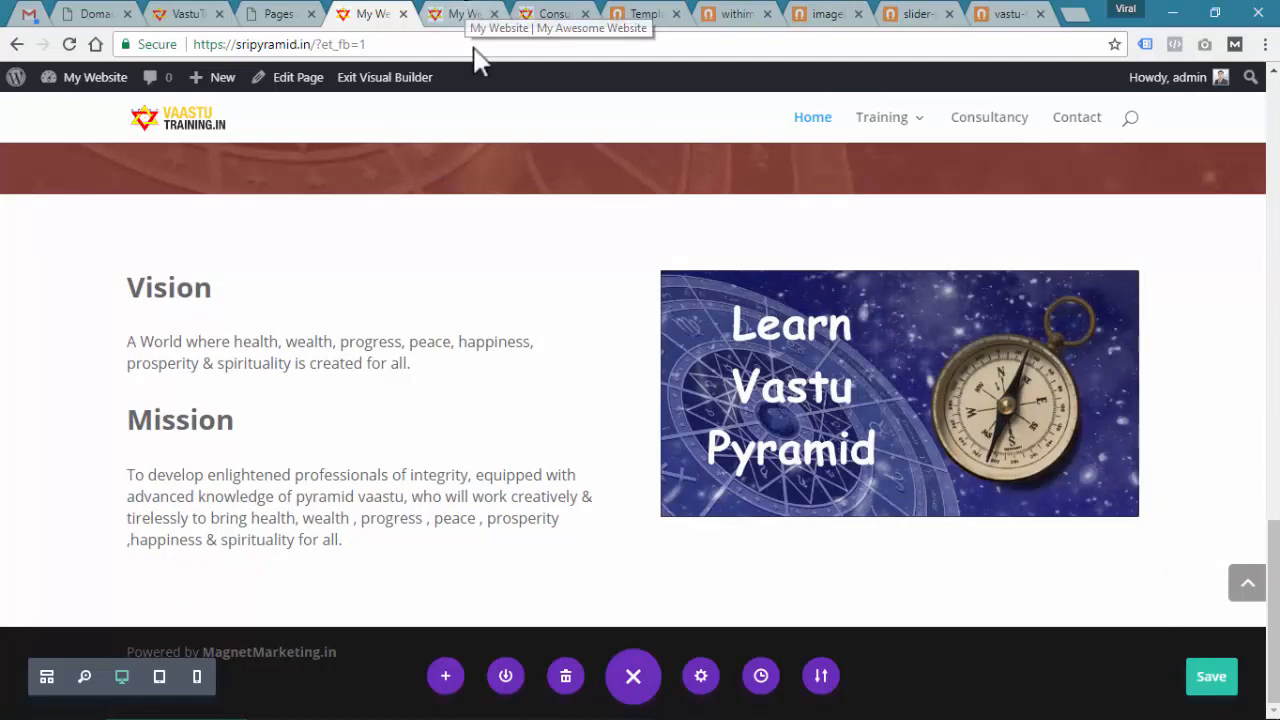
left_click(470, 14)
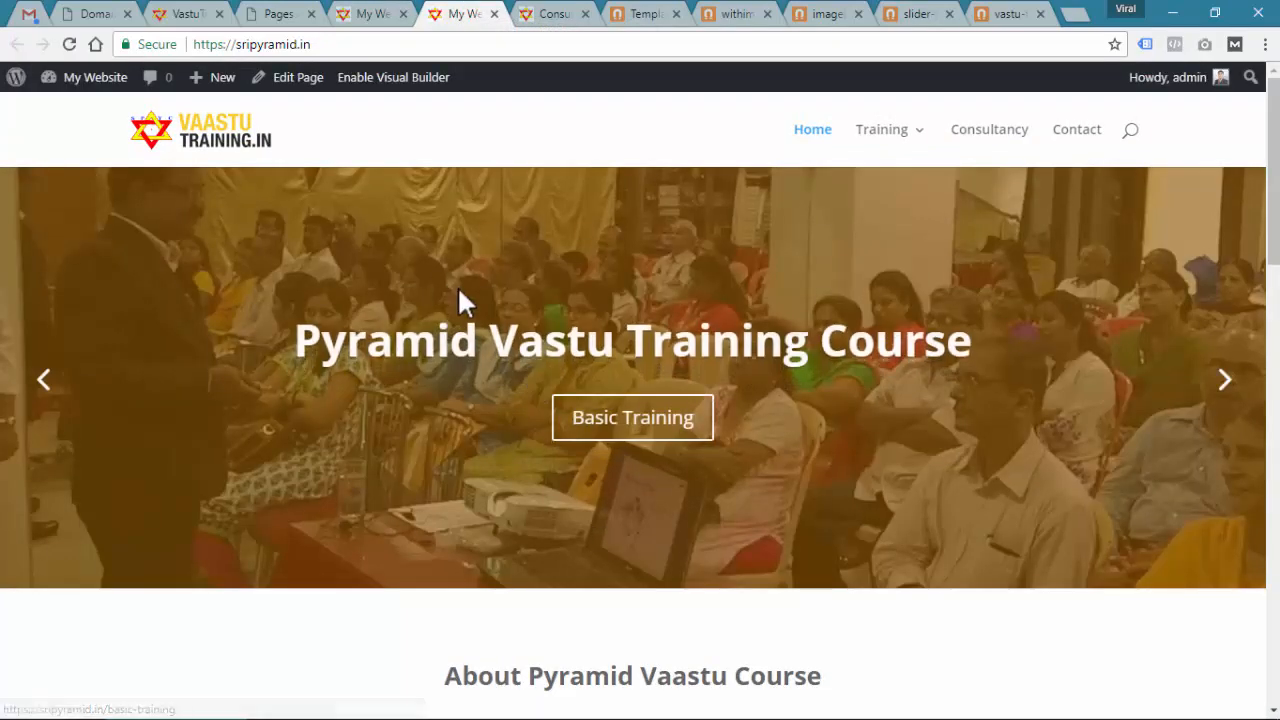
scroll(541, 380, "down", 5)
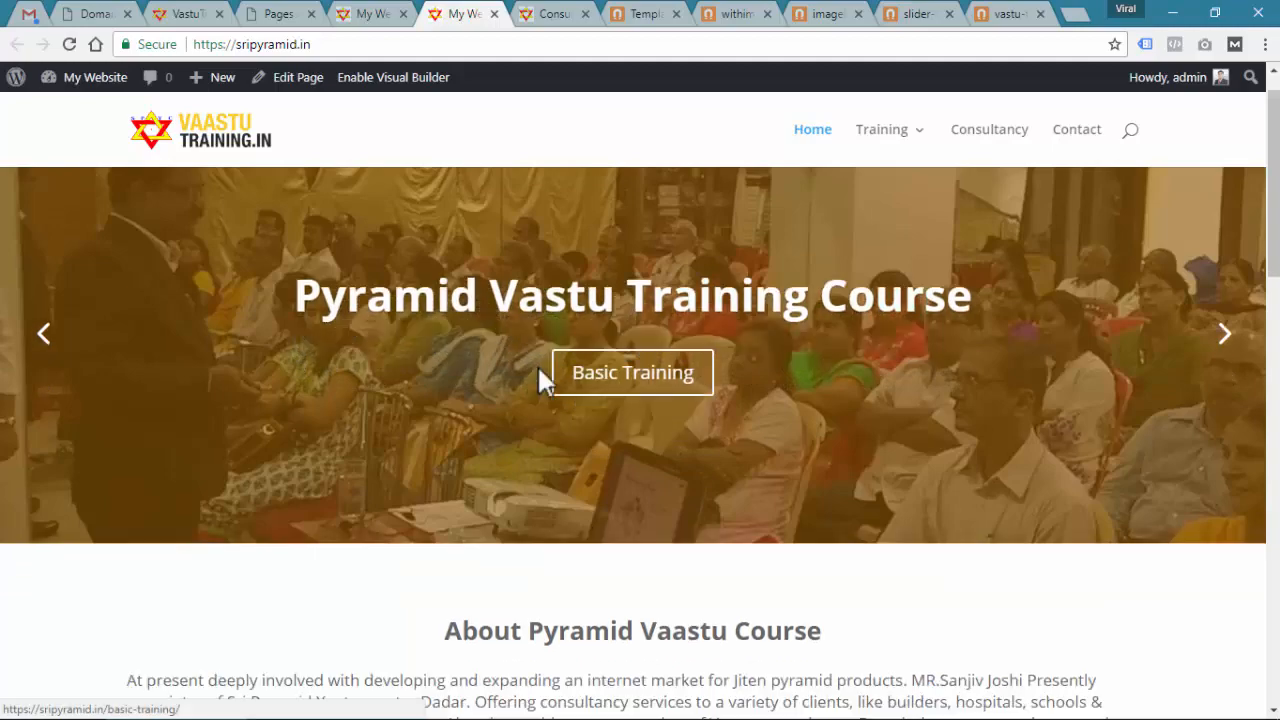
scroll(541, 385, "down", 5)
scroll(540, 385, "down", 3)
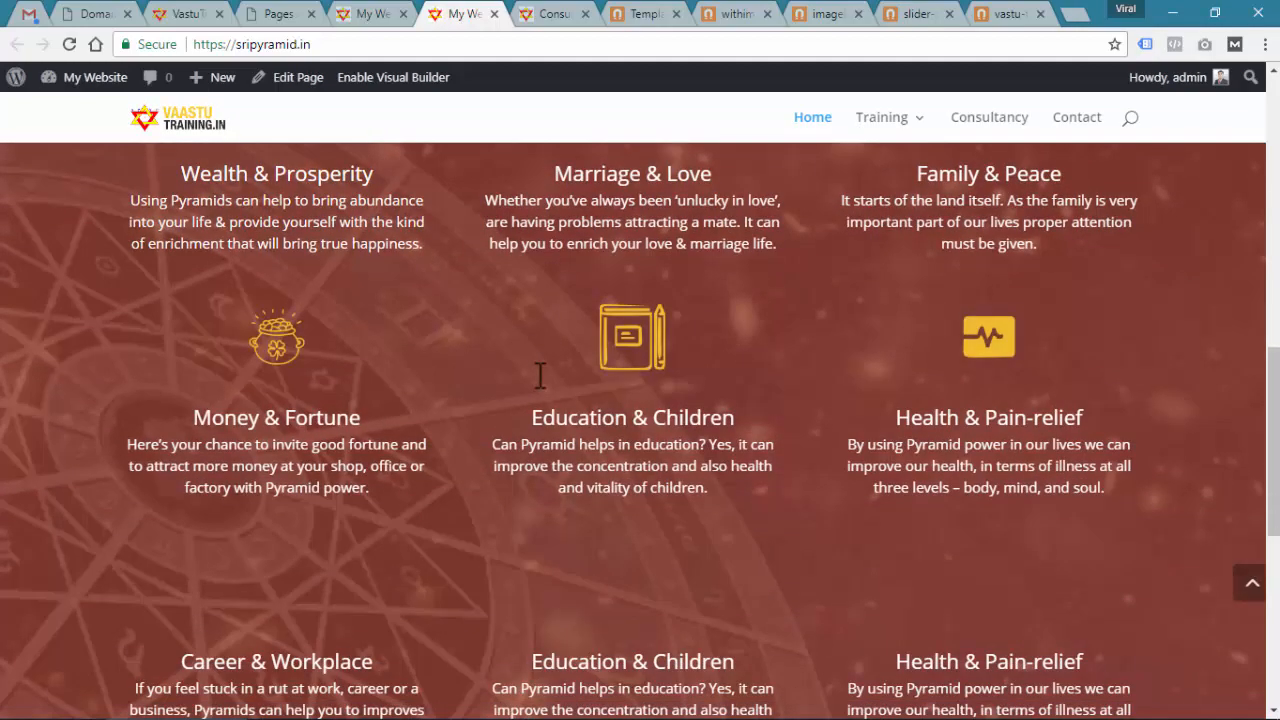
scroll(537, 374, "down", 5)
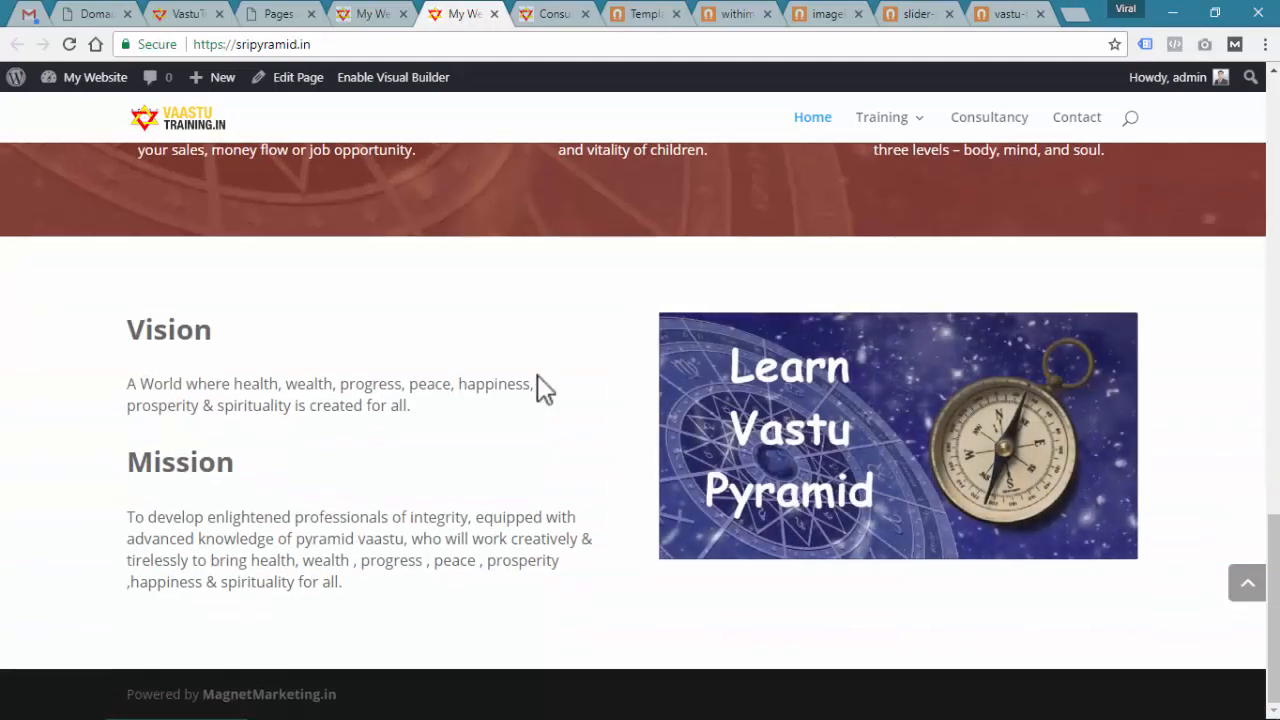
left_click(374, 12)
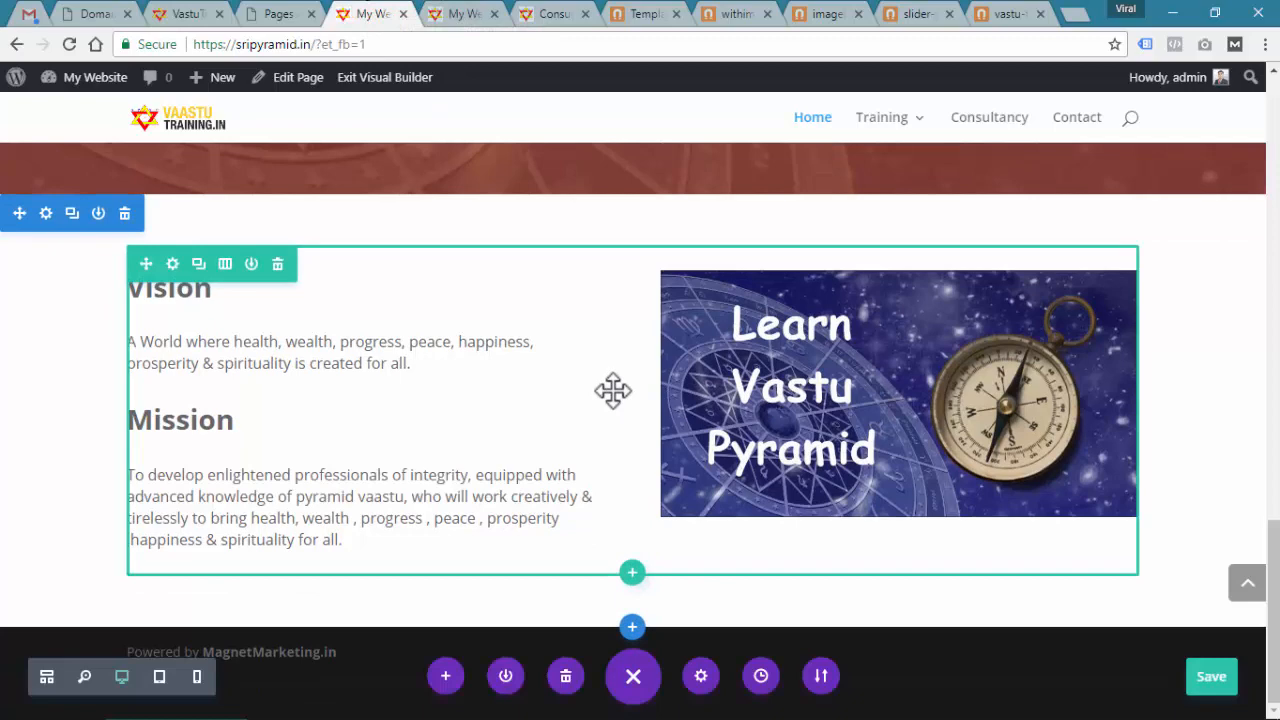
On the Magnet Marketing Elements site, open the Forms templates page under Other Elements
left_click(645, 14)
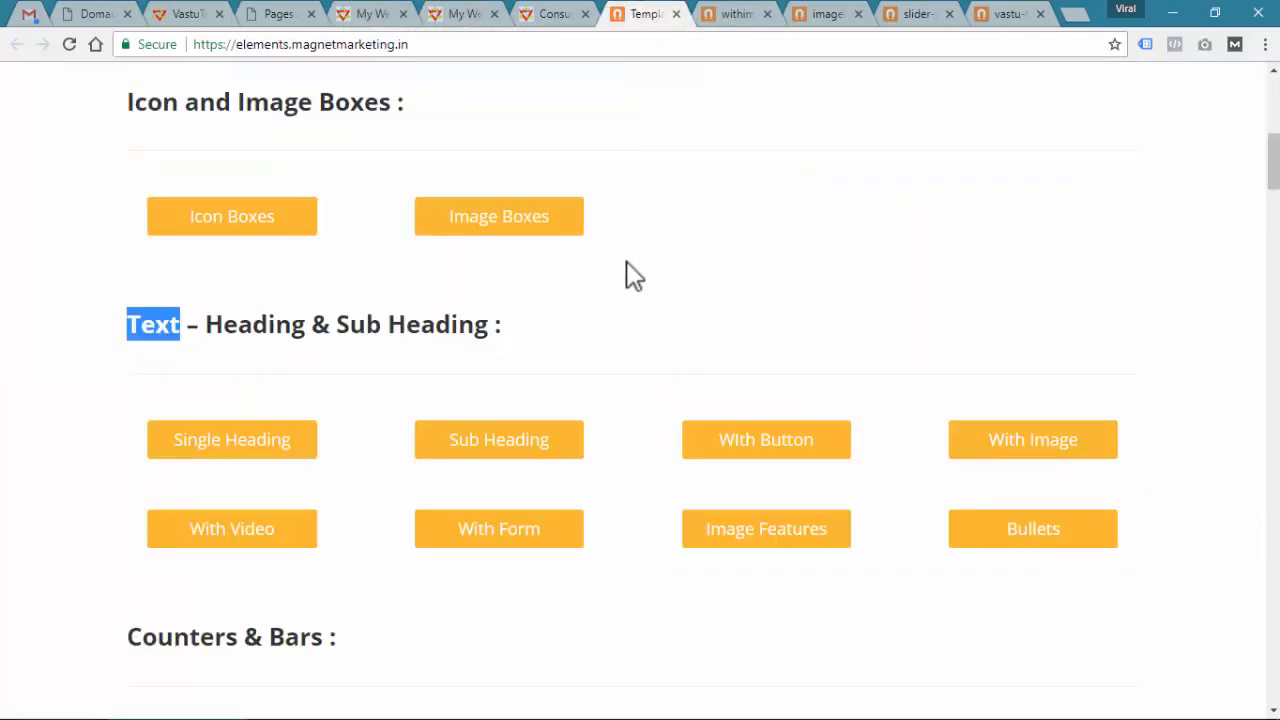
left_click(692, 323)
scroll(697, 324, "down", 8)
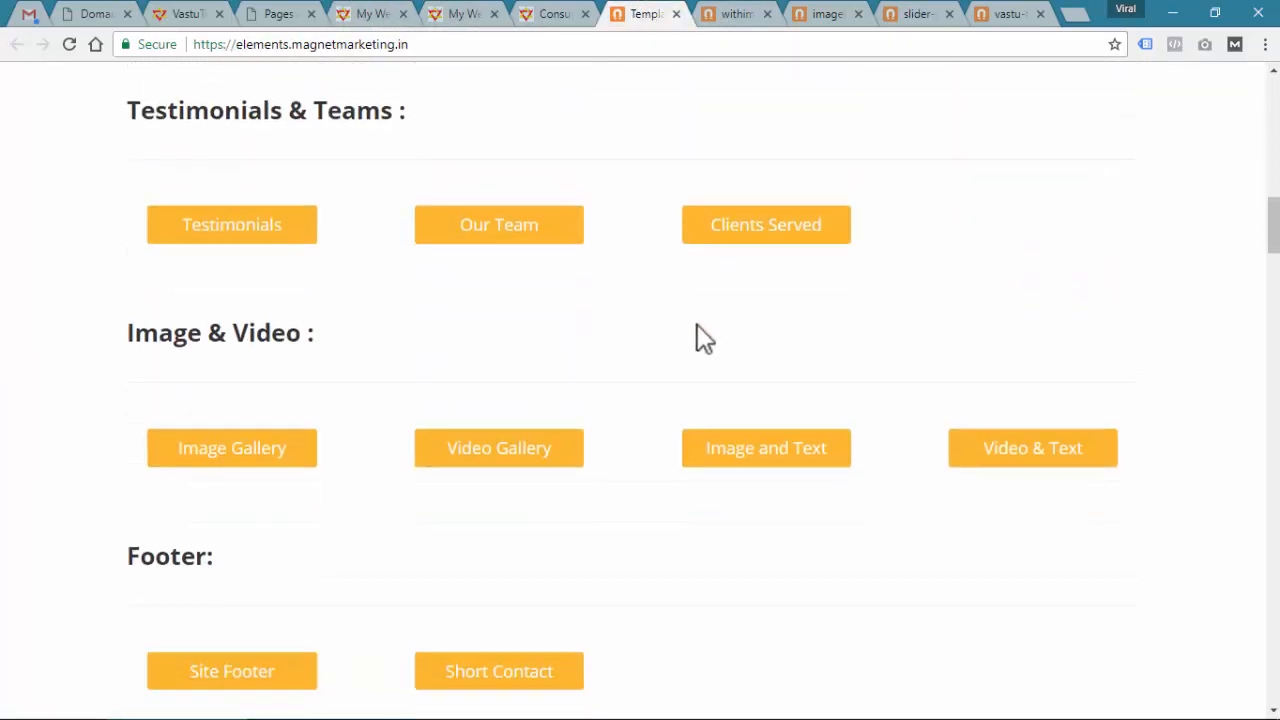
scroll(697, 324, "down", 9)
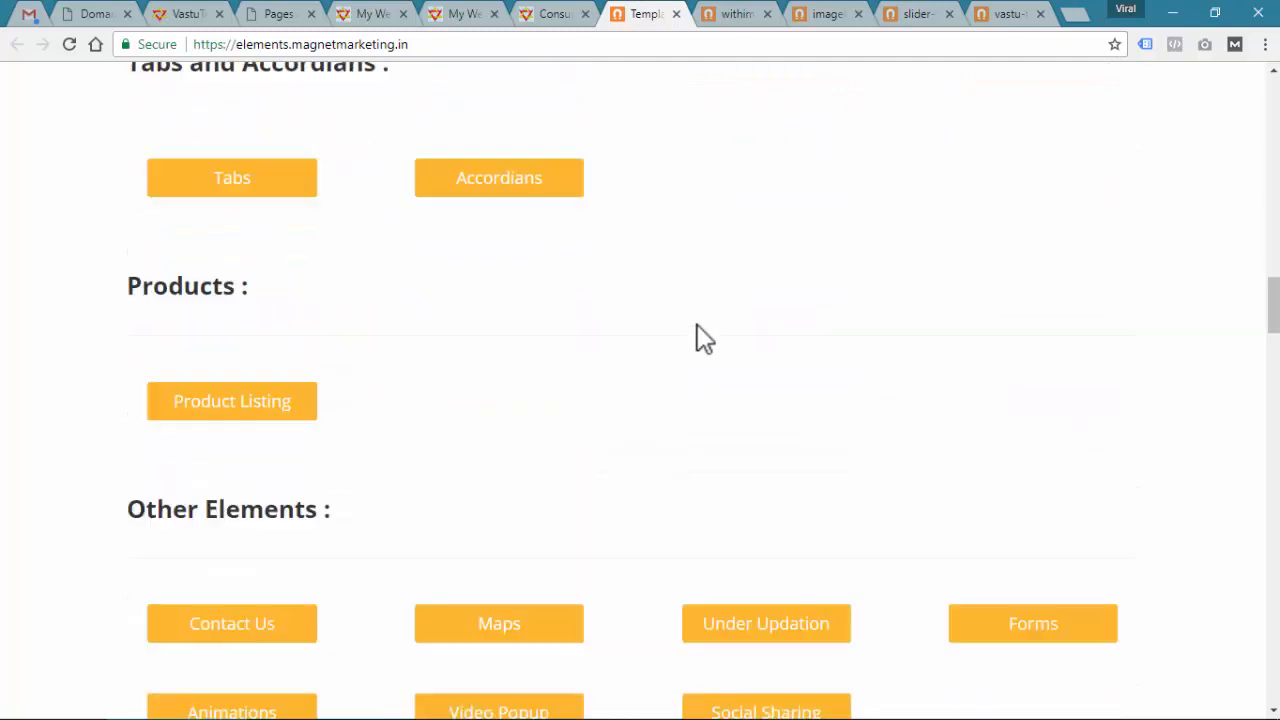
scroll(697, 324, "down", 4)
scroll(703, 337, "up", 3)
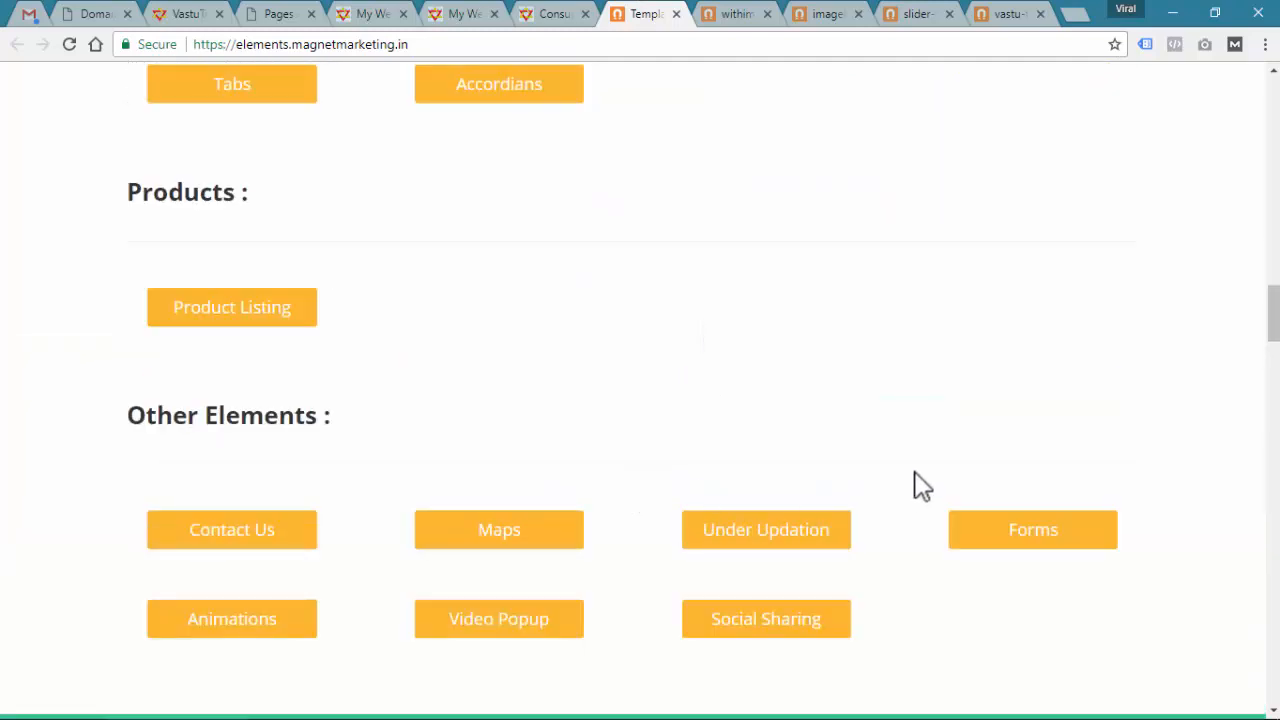
left_click_drag(128, 415, 242, 415)
left_click(1034, 546)
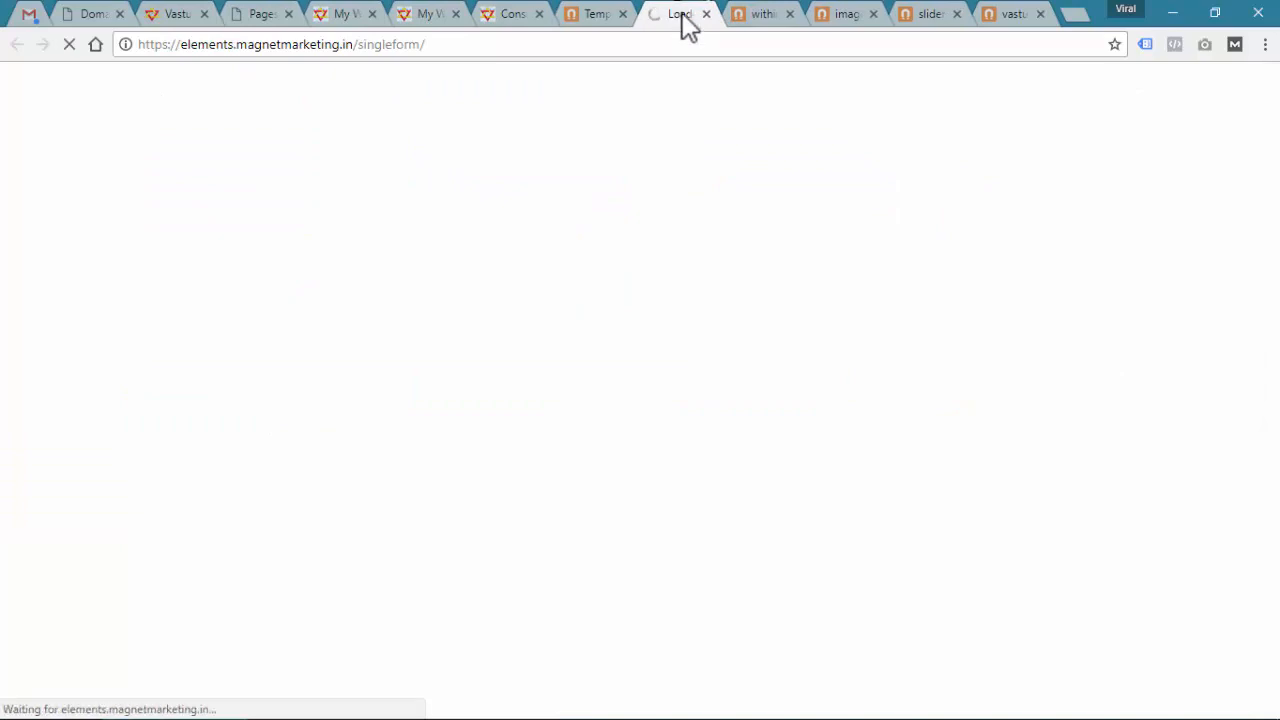
Find form-Layout-16 and select its heading name to copy
scroll(643, 414, "down", 2)
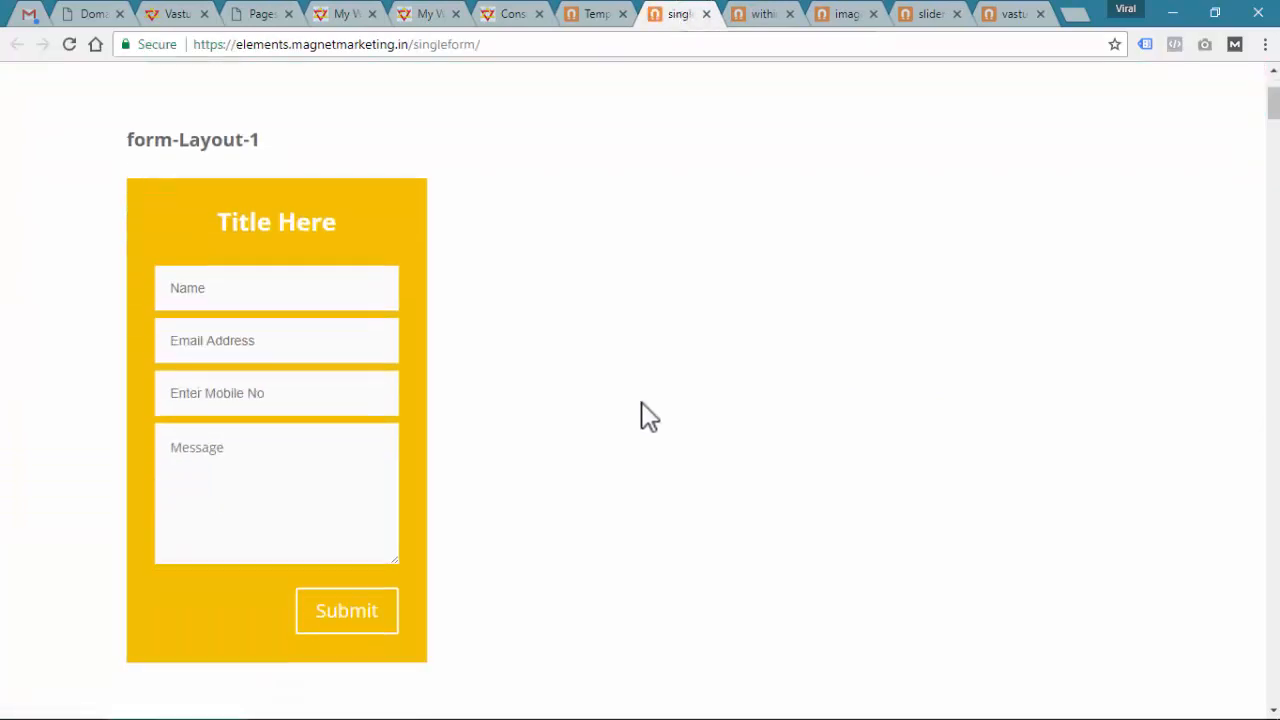
scroll(643, 414, "down", 20)
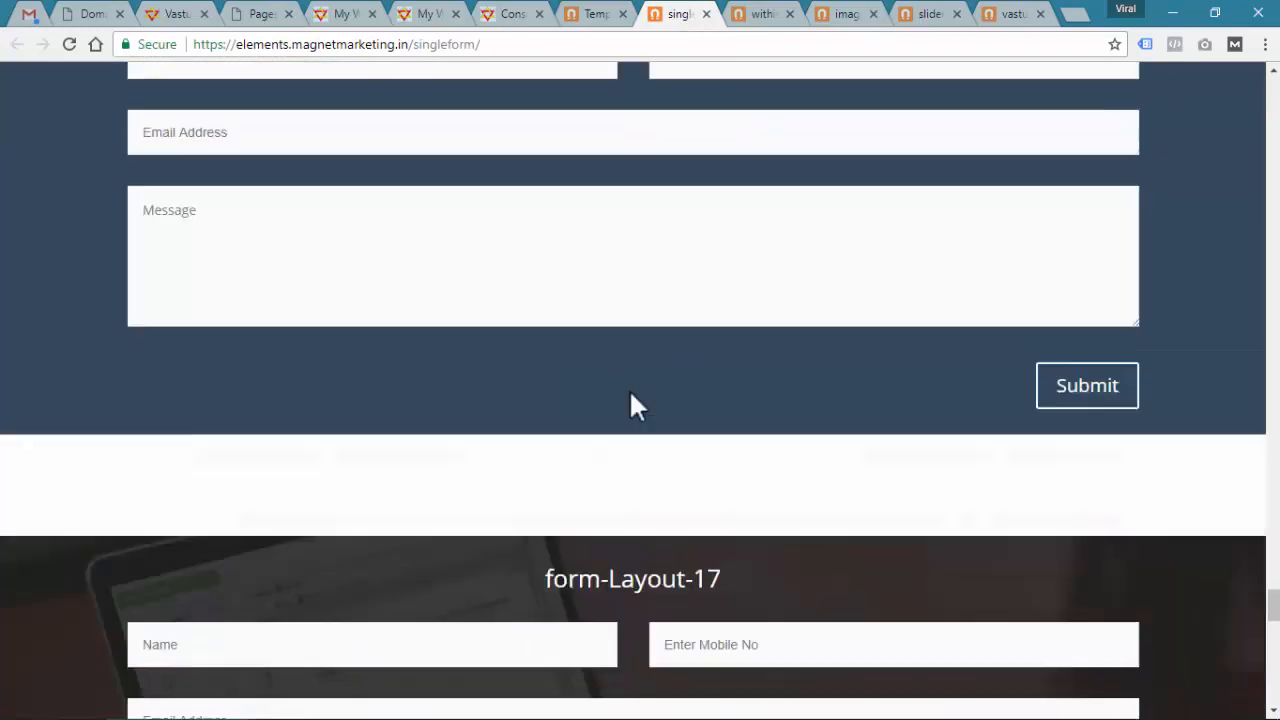
scroll(632, 400, "up", 3)
scroll(632, 400, "down", 2)
triple_click(611, 134)
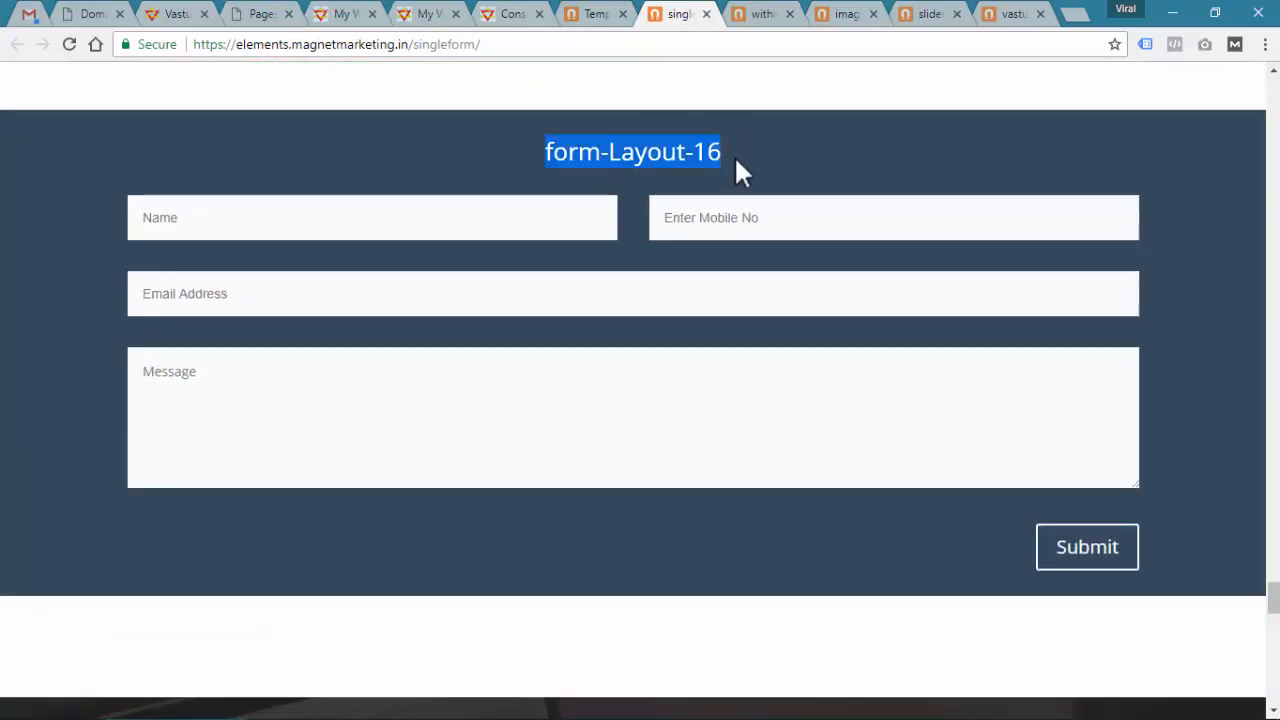
left_click(326, 14)
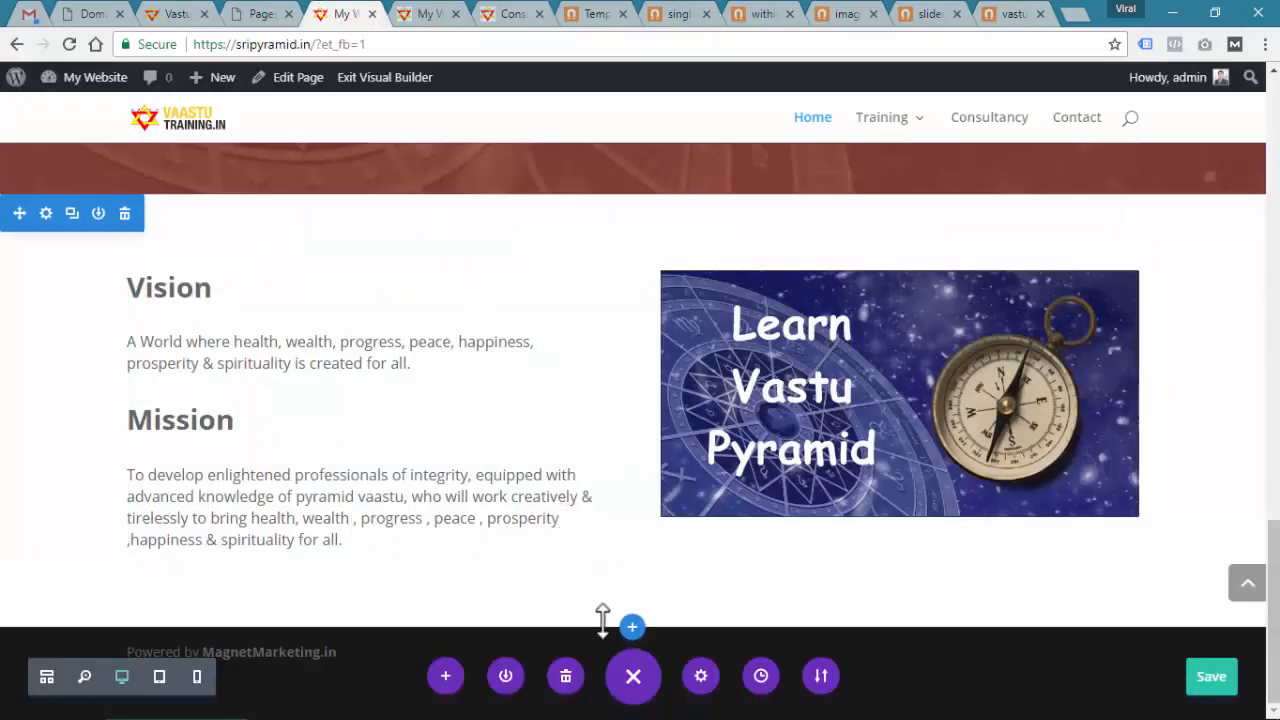
Add the form-Layout-16 library section below Vision and Mission and open the contact form's settings
left_click(632, 630)
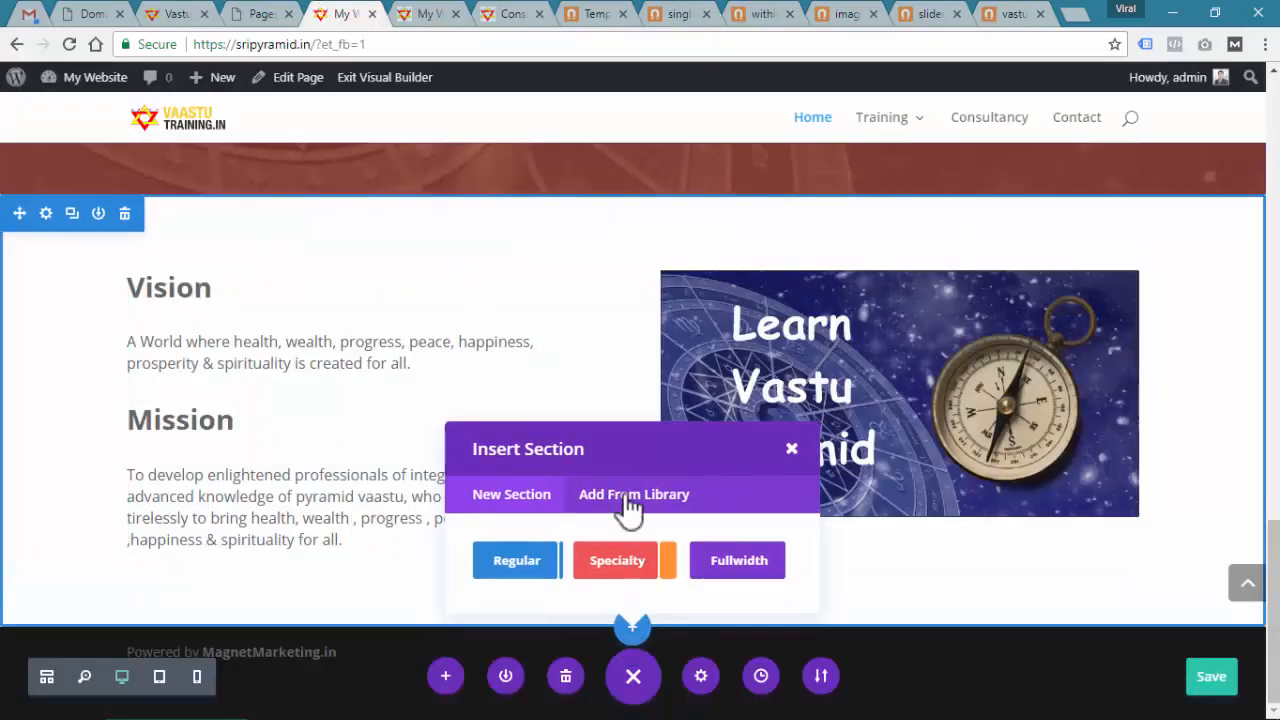
left_click(623, 507)
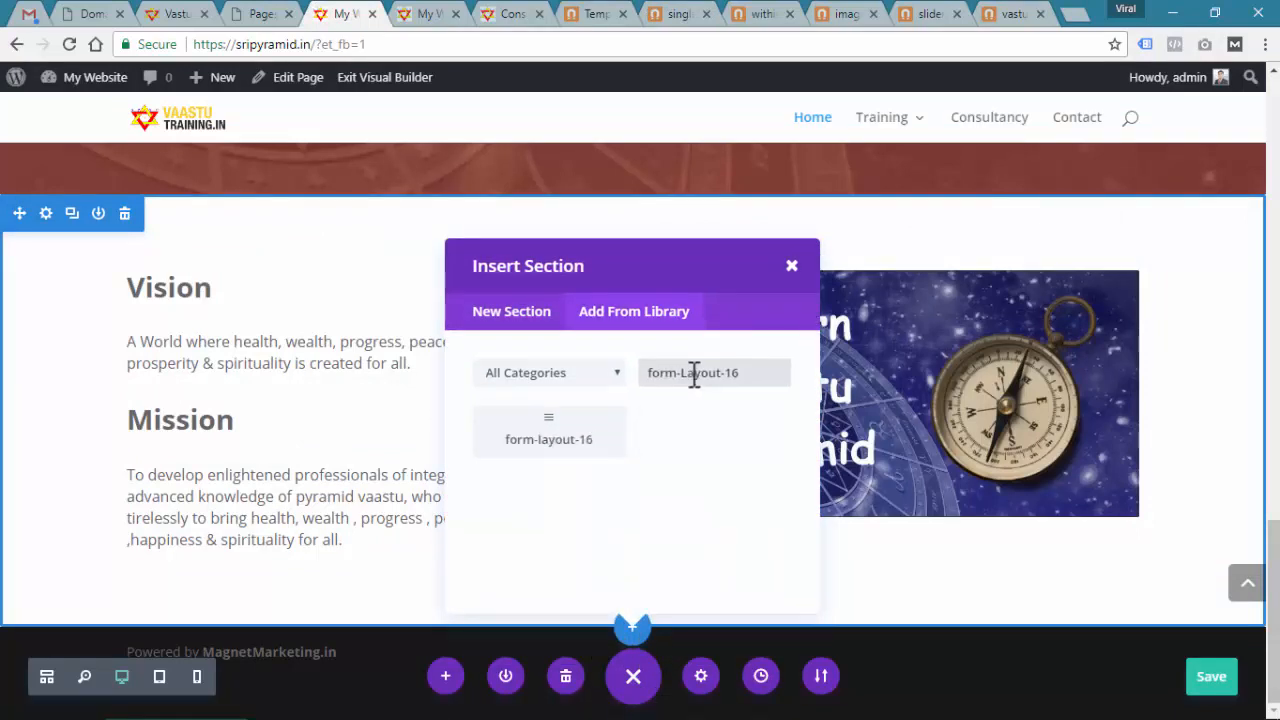
left_click(537, 446)
scroll(590, 432, "down", 5)
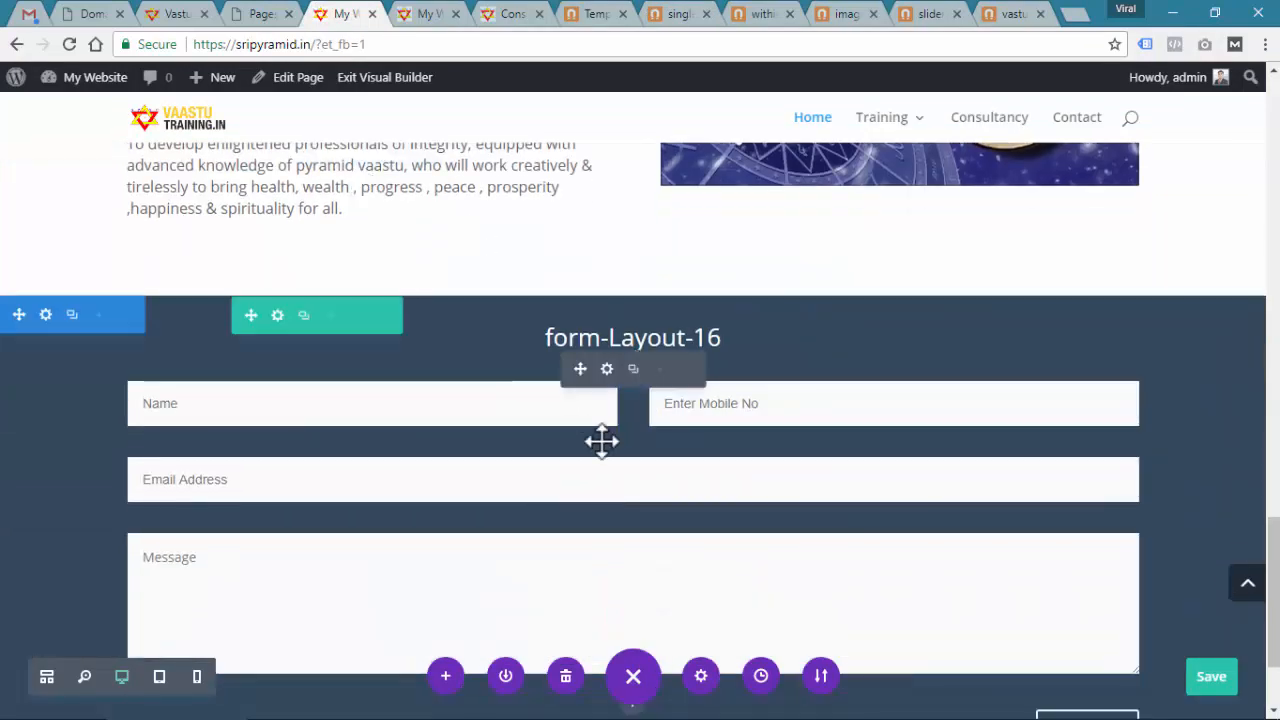
scroll(930, 320, "up", 2)
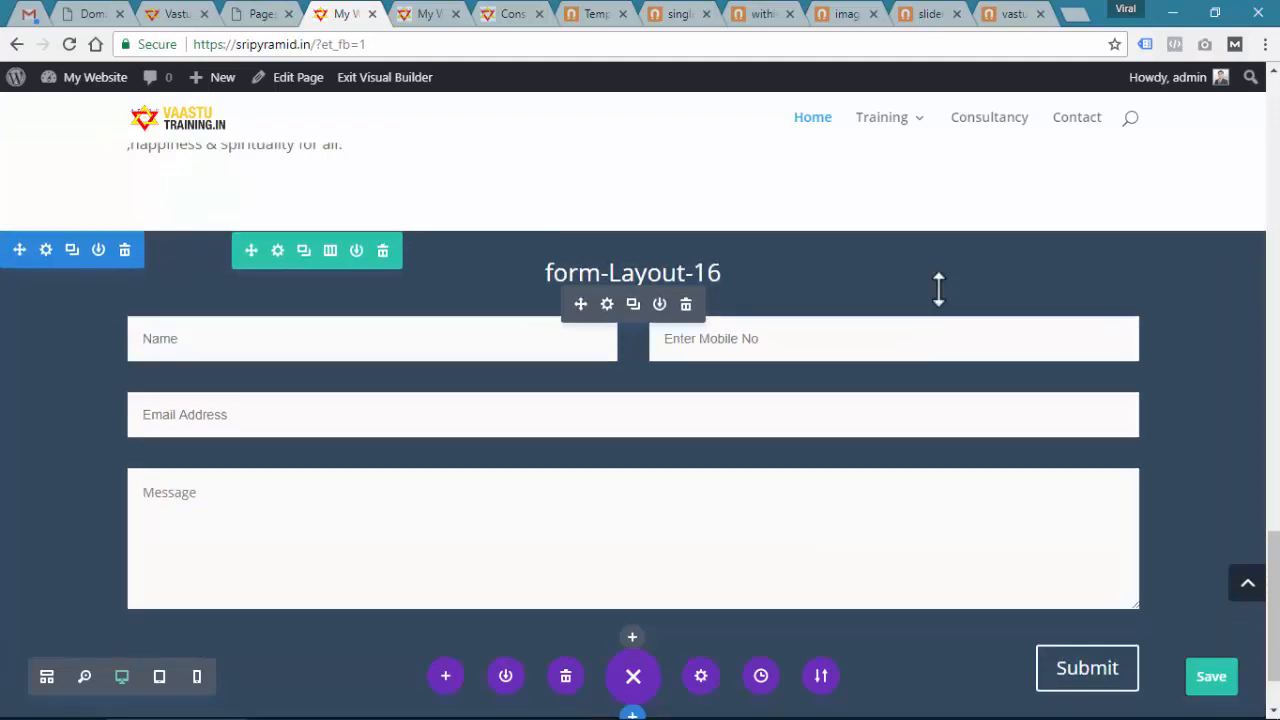
left_click(607, 403)
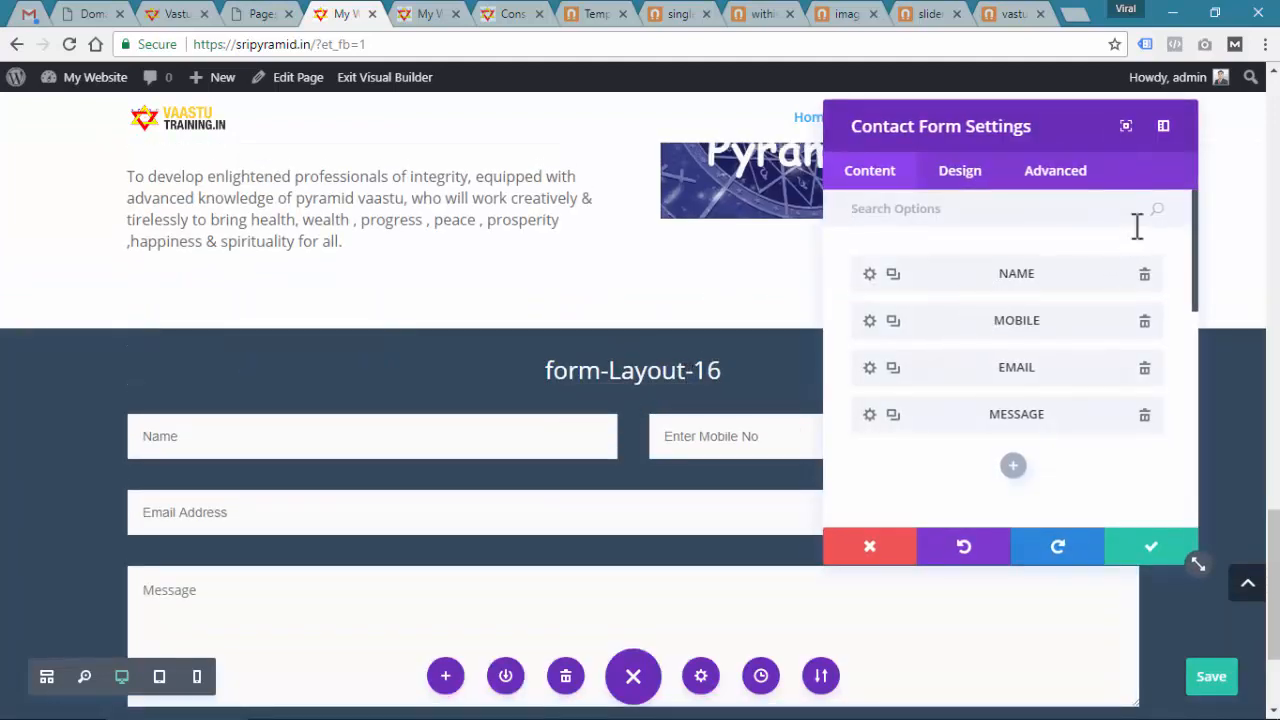
Change the contact form title to 'Contact Us for Details'
scroll(1045, 450, "down", 2)
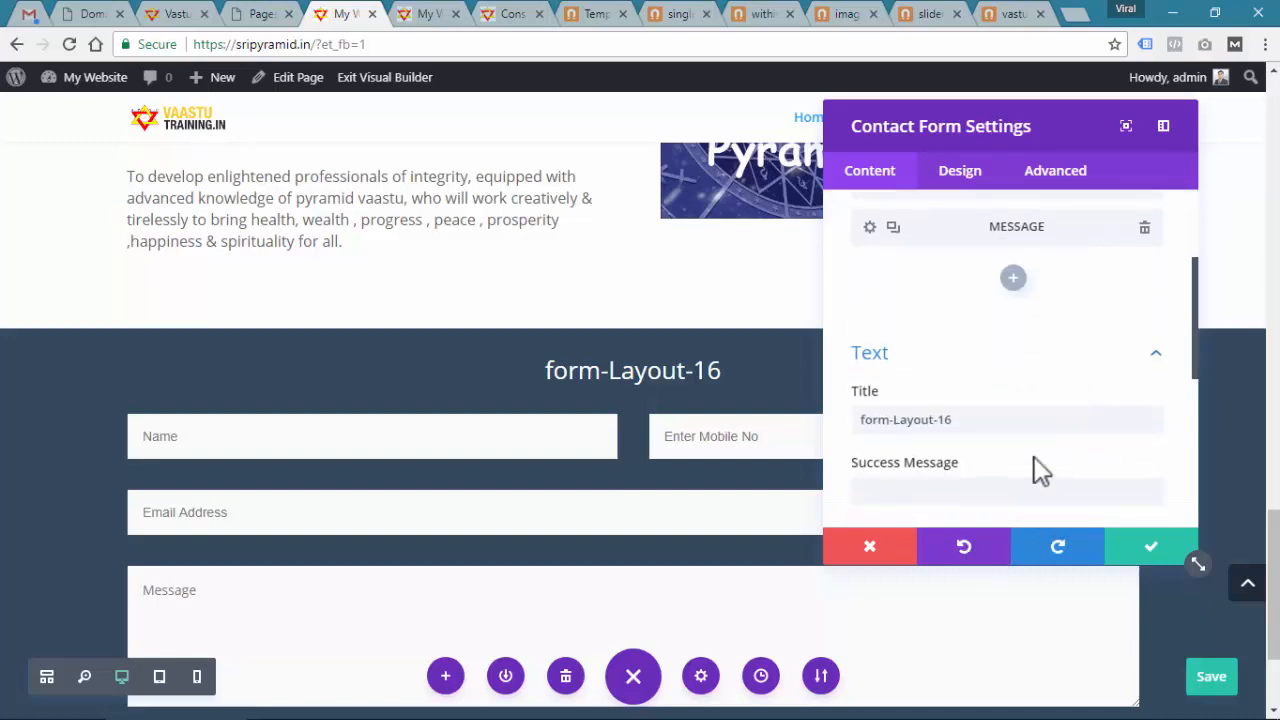
left_click_drag(983, 419, 732, 415)
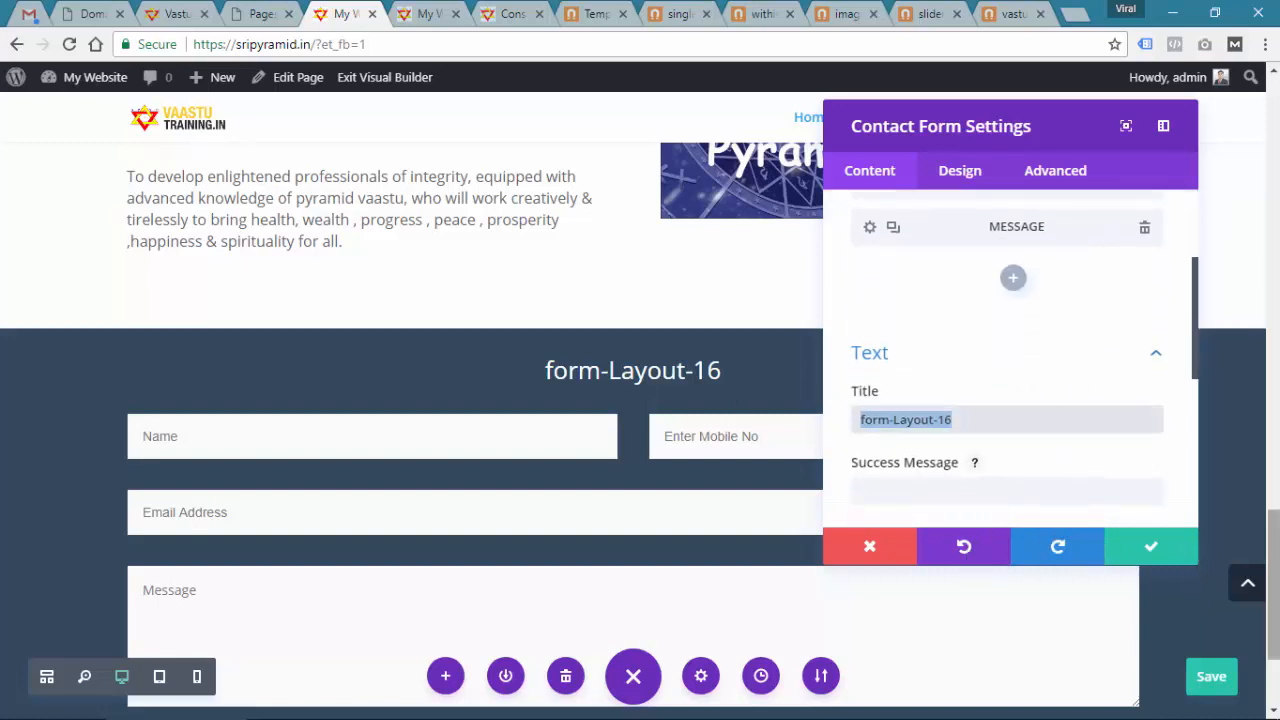
type("Contact Us")
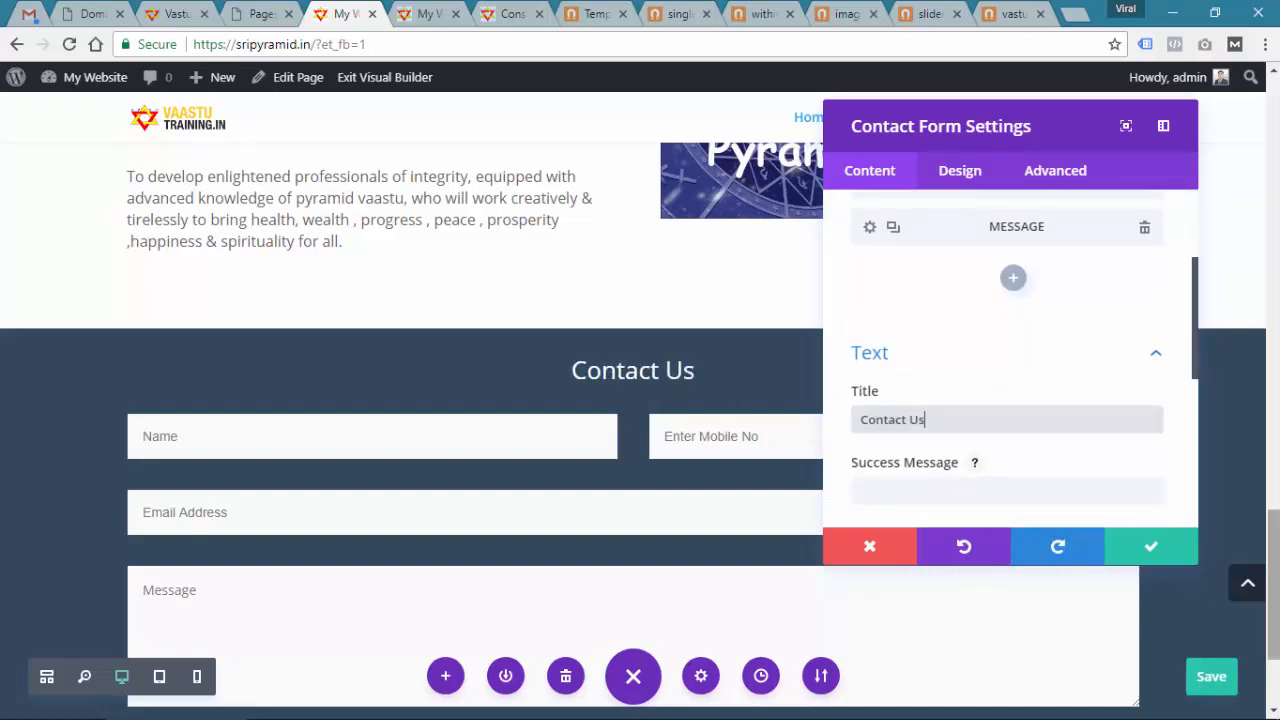
type(" for Details")
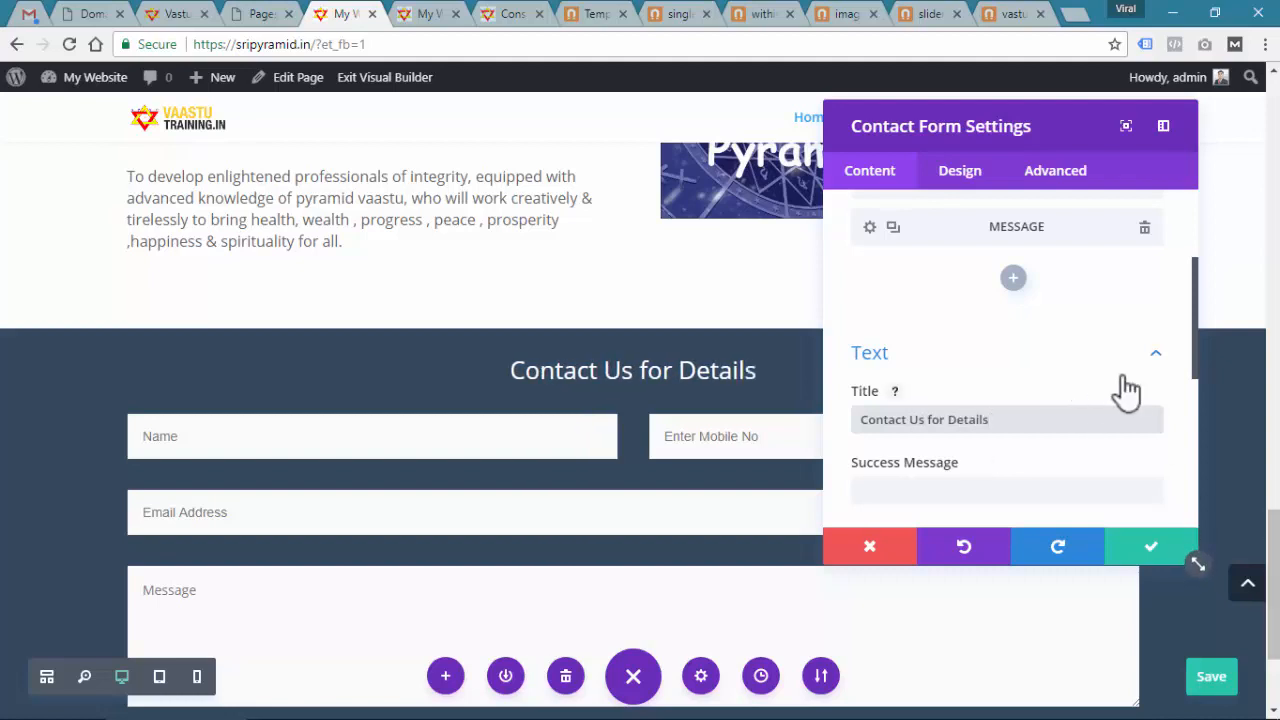
left_click(1150, 358)
Expand the form's Email settings to show the recipient and Message Pattern fields
scroll(913, 282, "up", 2)
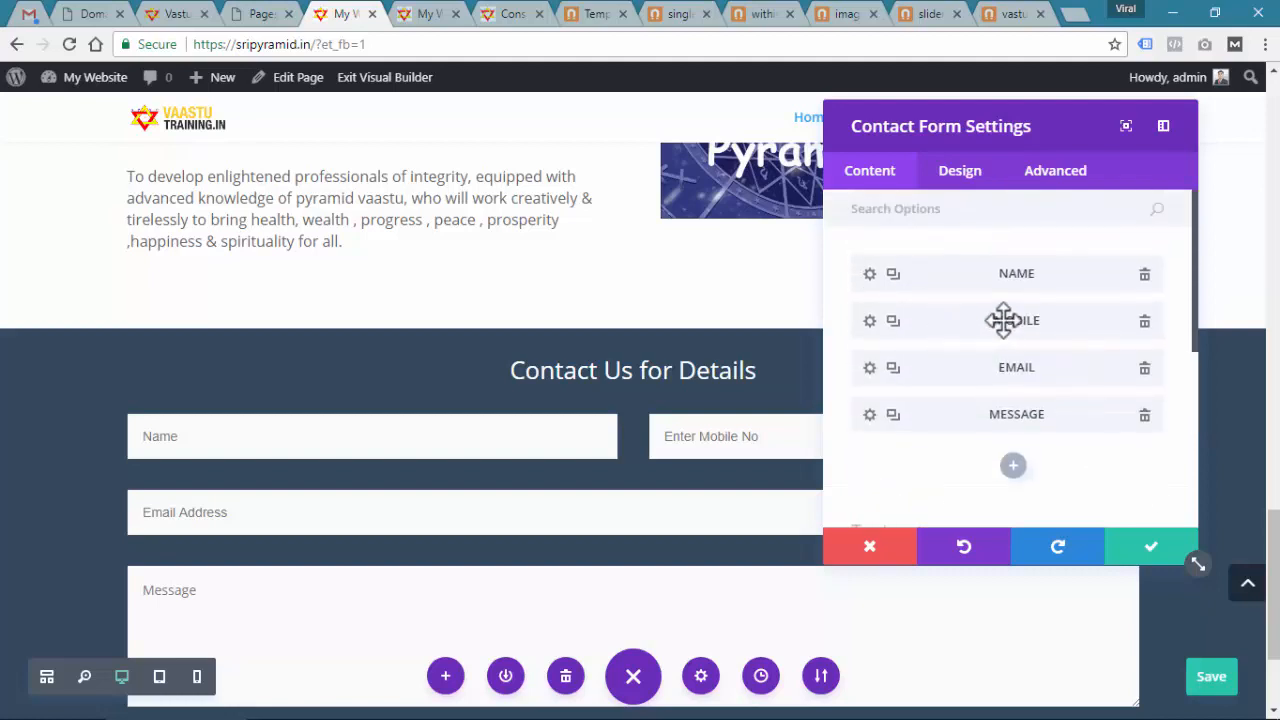
scroll(623, 409, "down", 1)
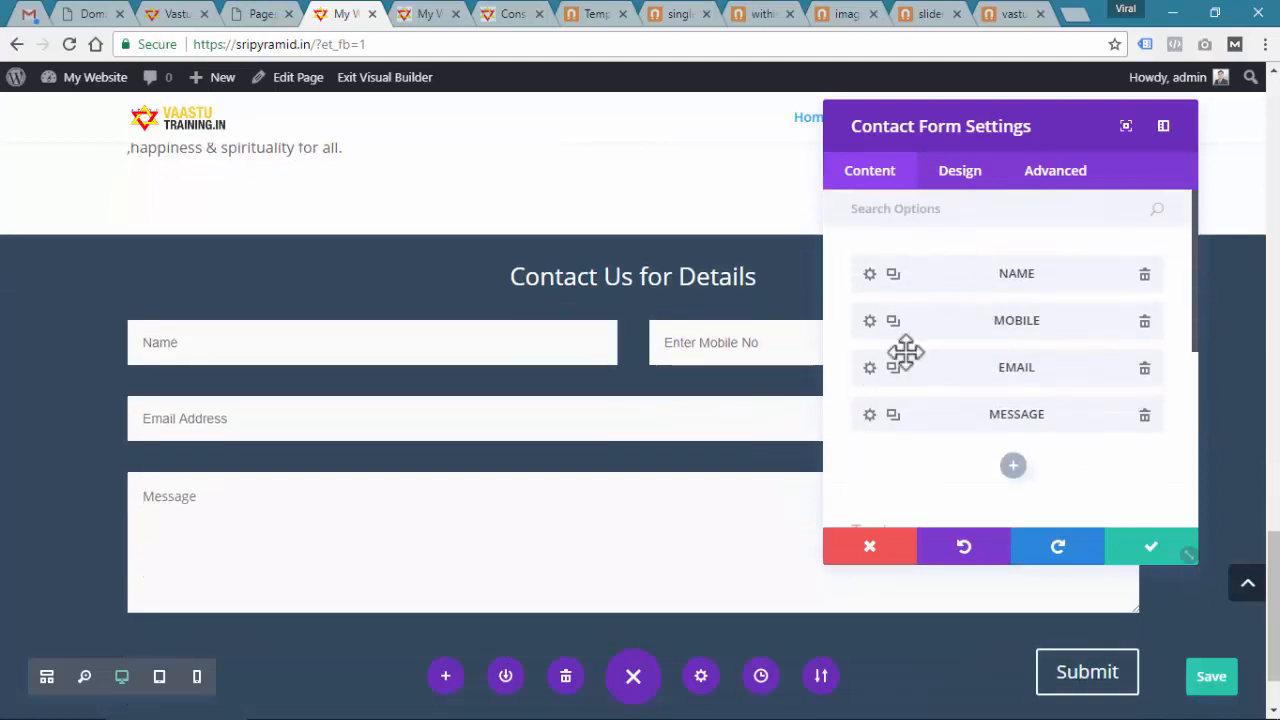
scroll(975, 360, "down", 3)
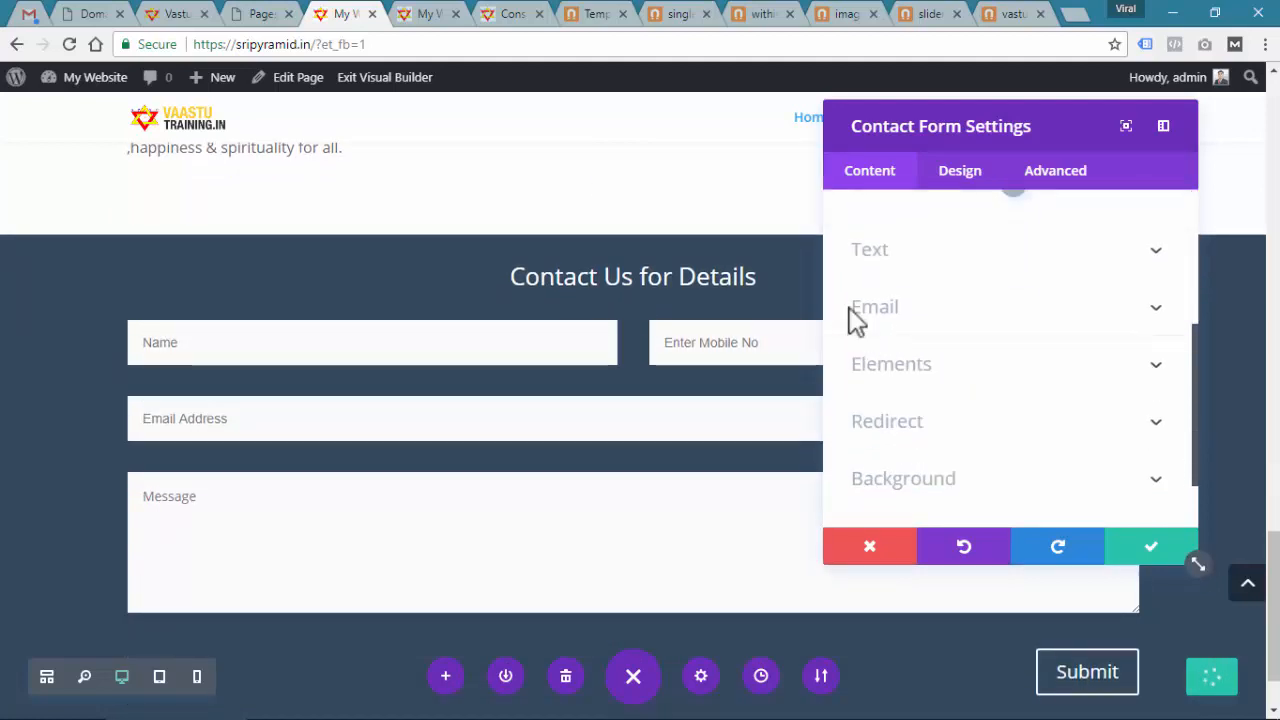
scroll(943, 357, "up", 3)
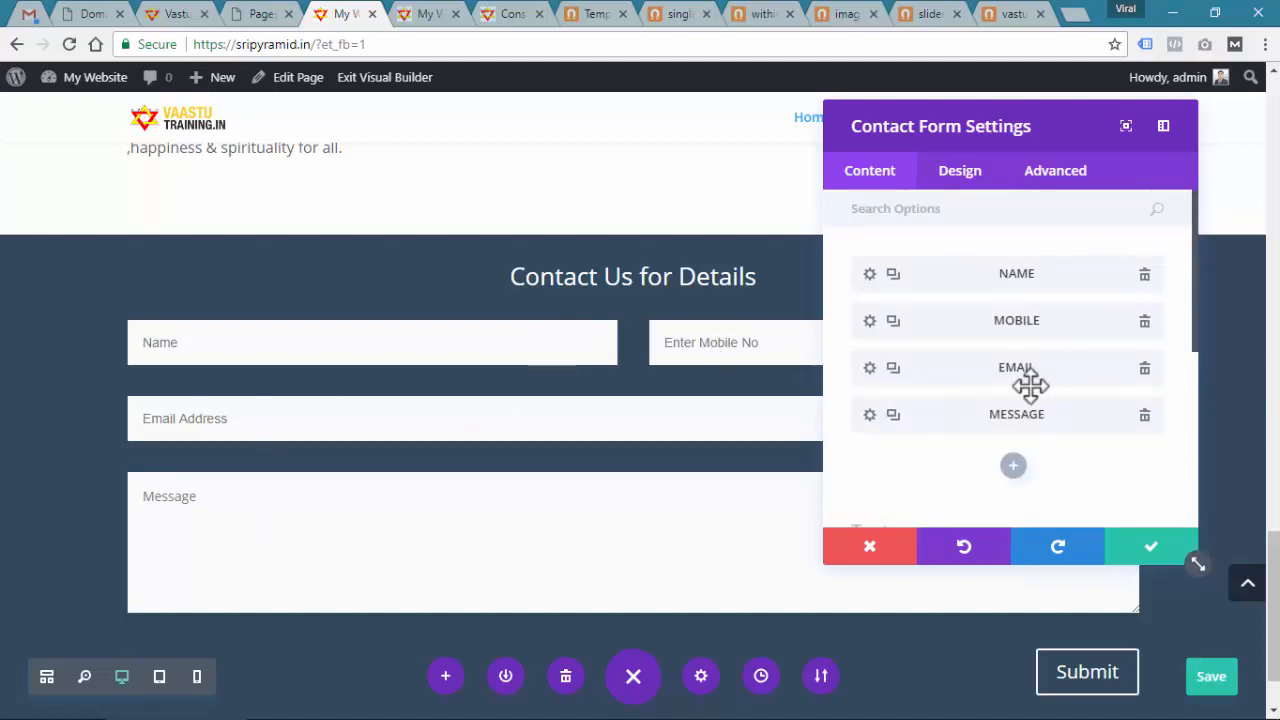
scroll(1030, 383, "down", 5)
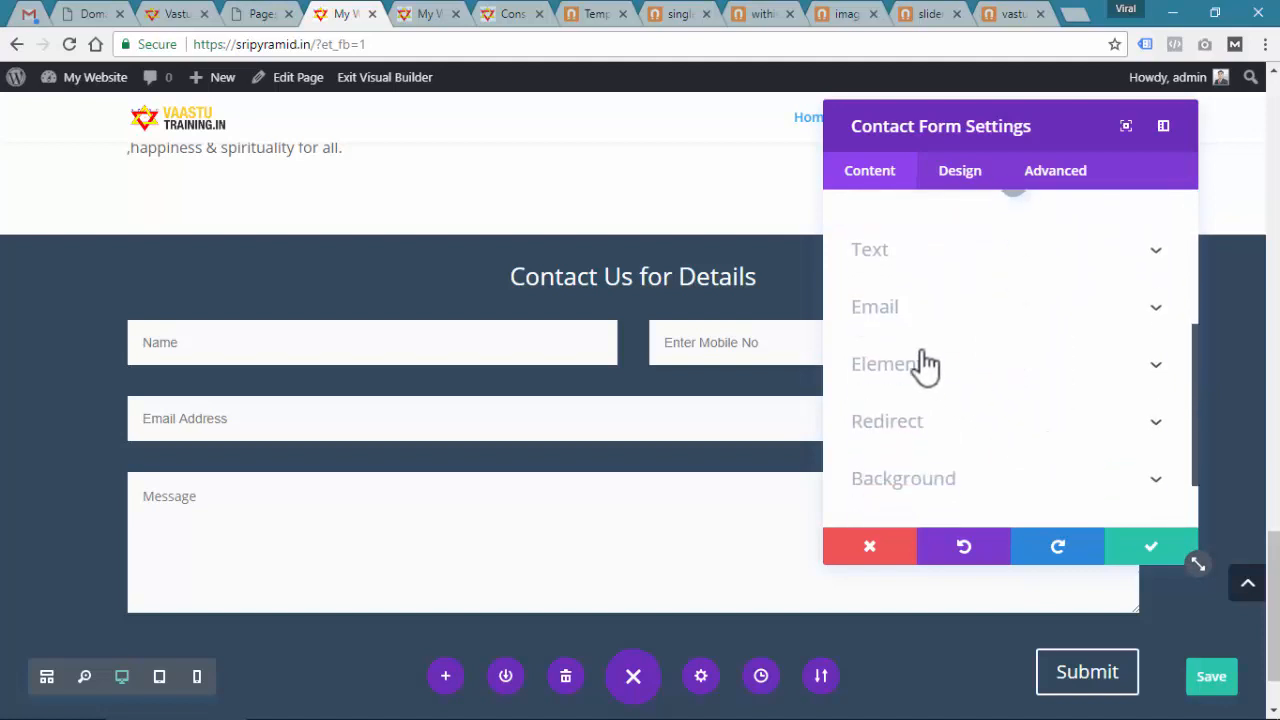
left_click(893, 308)
scroll(897, 320, "up", 2)
scroll(920, 360, "down", 2)
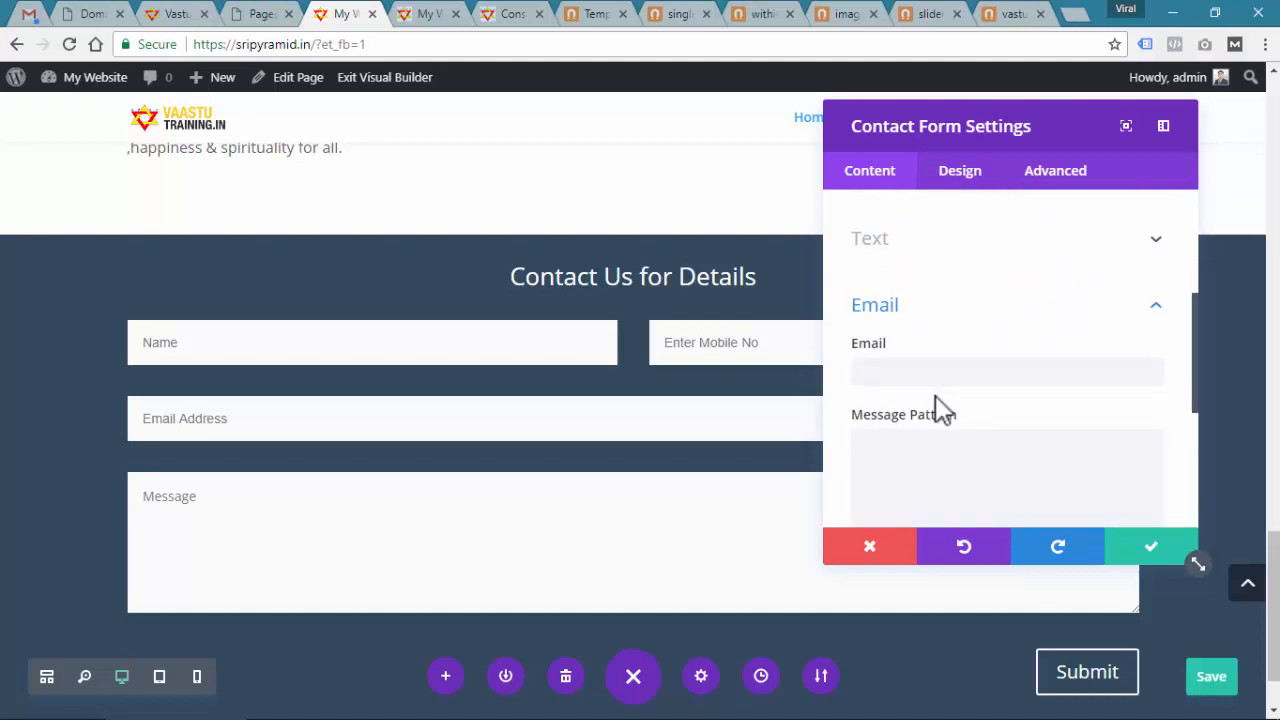
Enter the site owner's e-mail address as the form's recipient
scroll(935, 400, "down", 1)
left_click(912, 275)
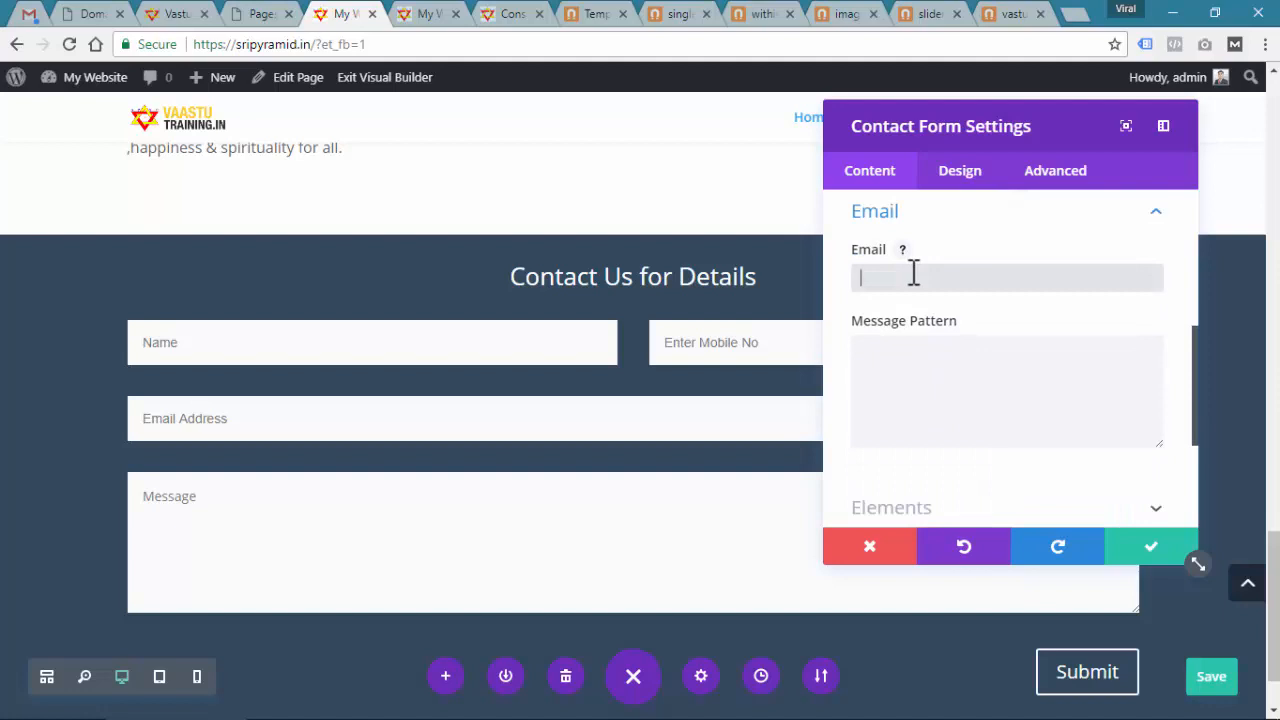
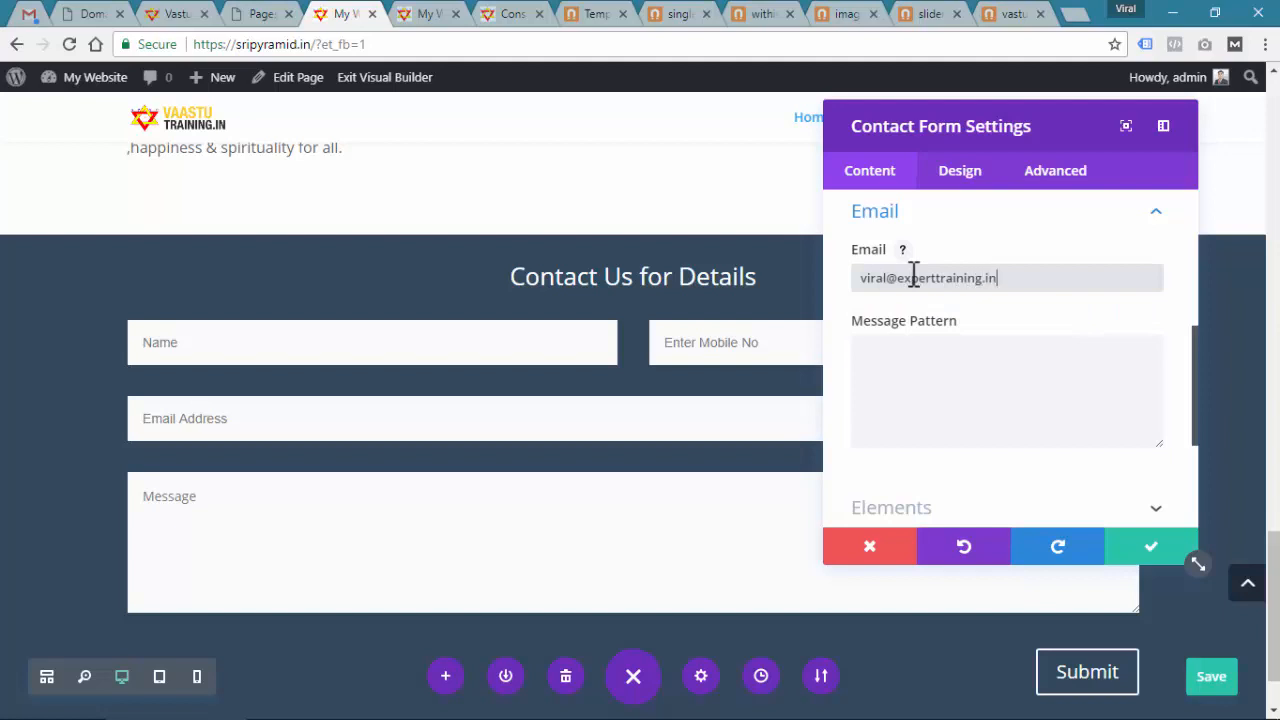
key("Tab")
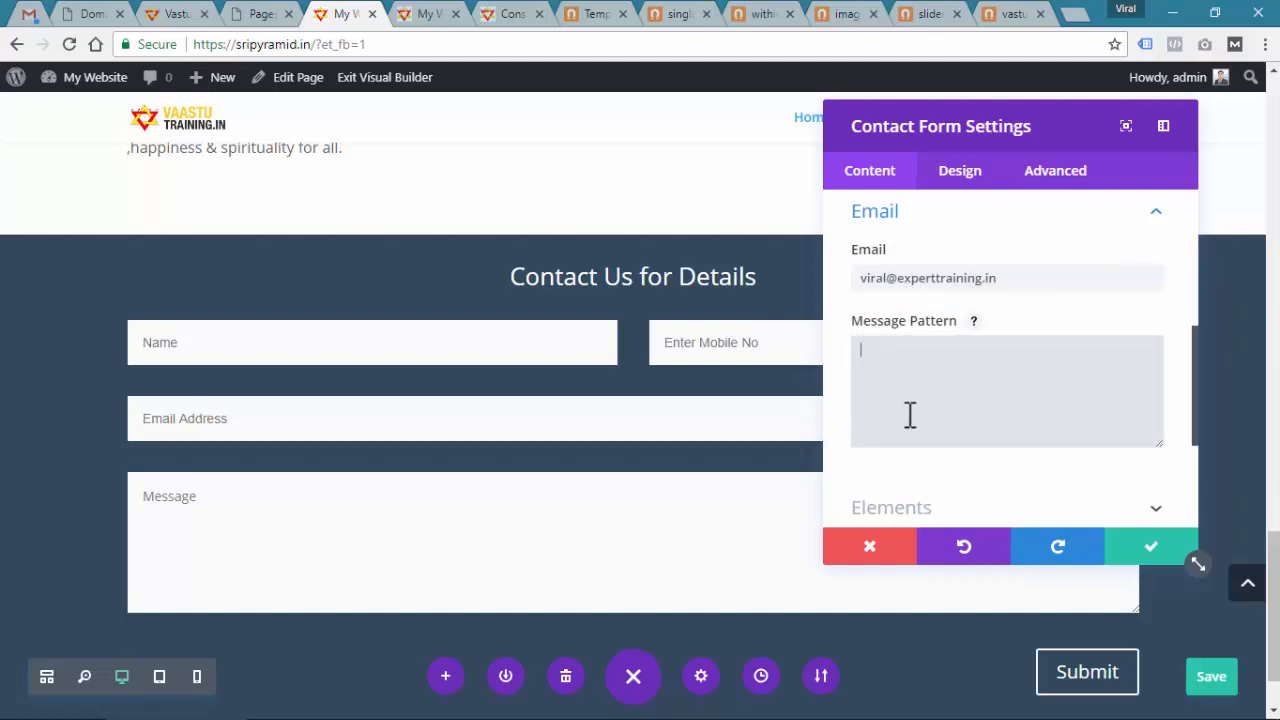
Look up the NAME field's Field ID, then return to the form's Email settings
scroll(909, 414, "up", 6)
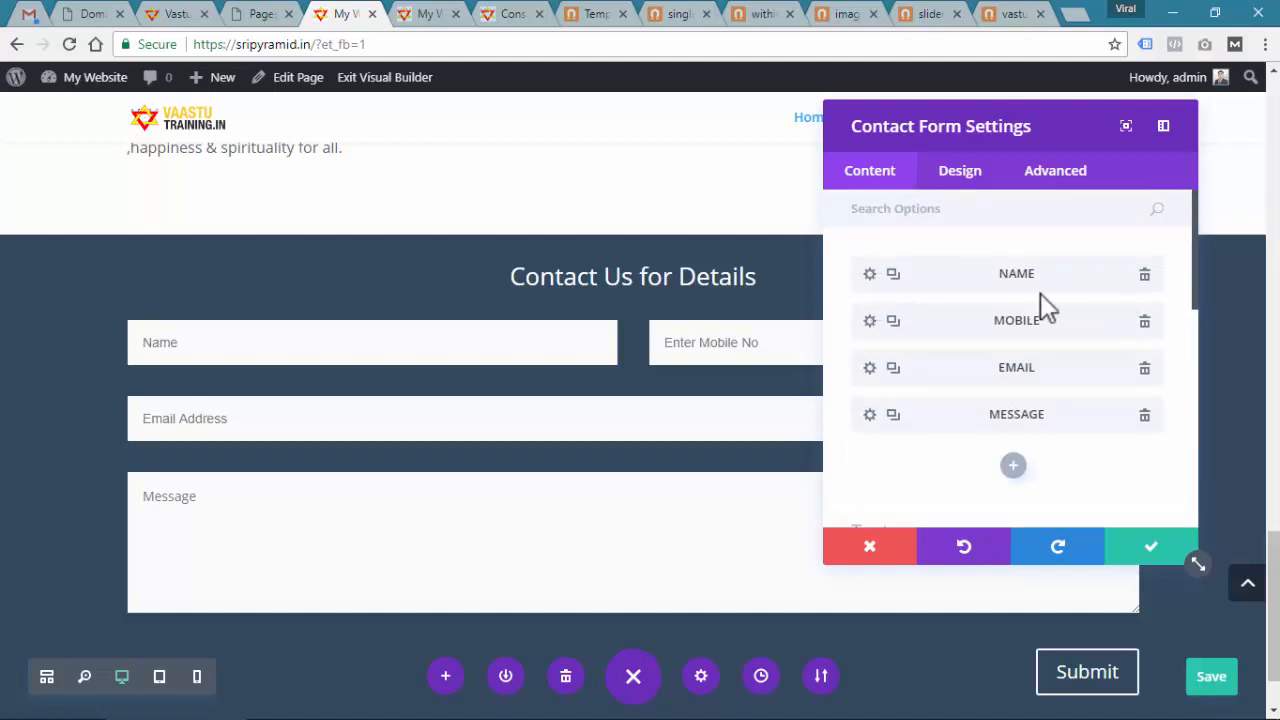
left_click(870, 275)
left_click(928, 284)
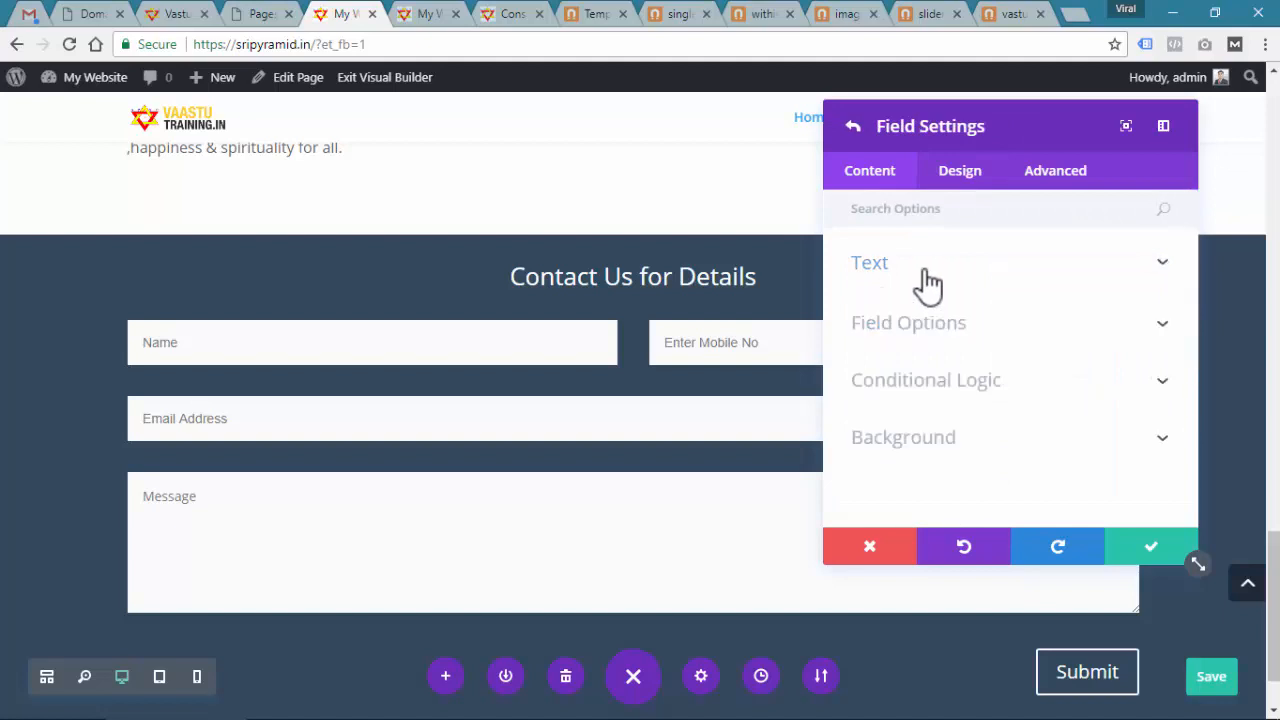
left_click(924, 285)
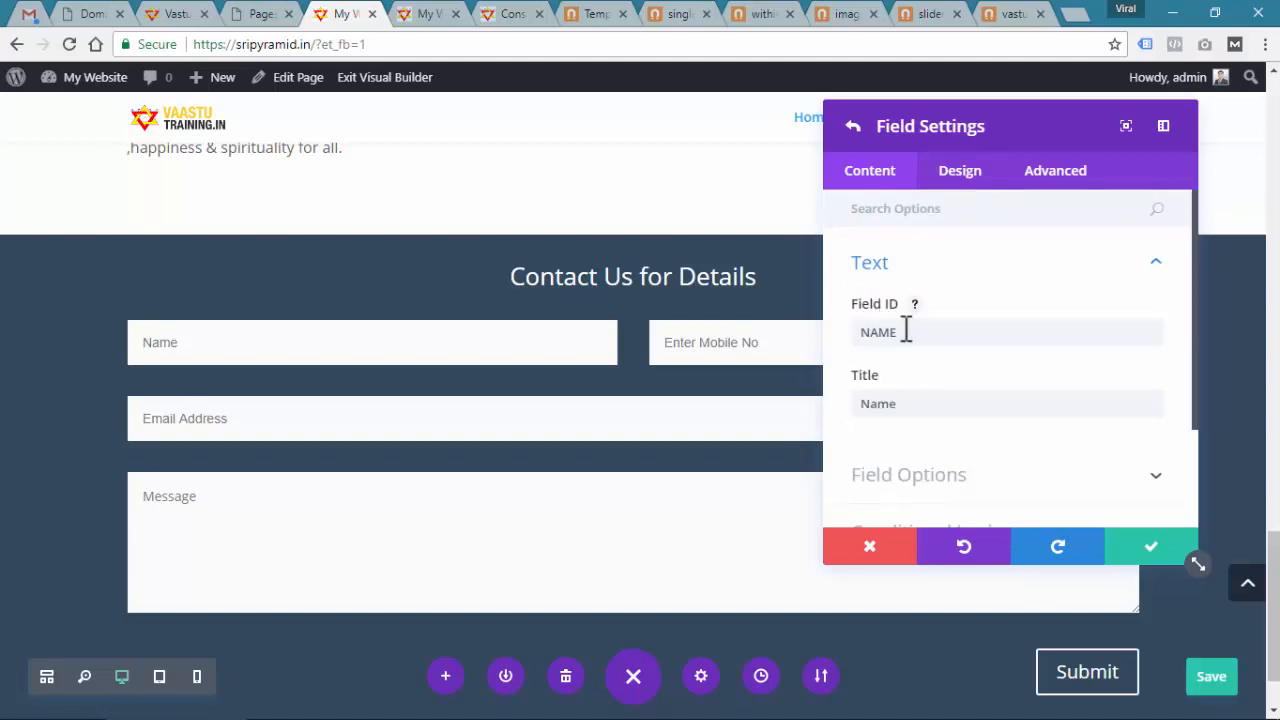
left_click_drag(905, 331, 845, 332)
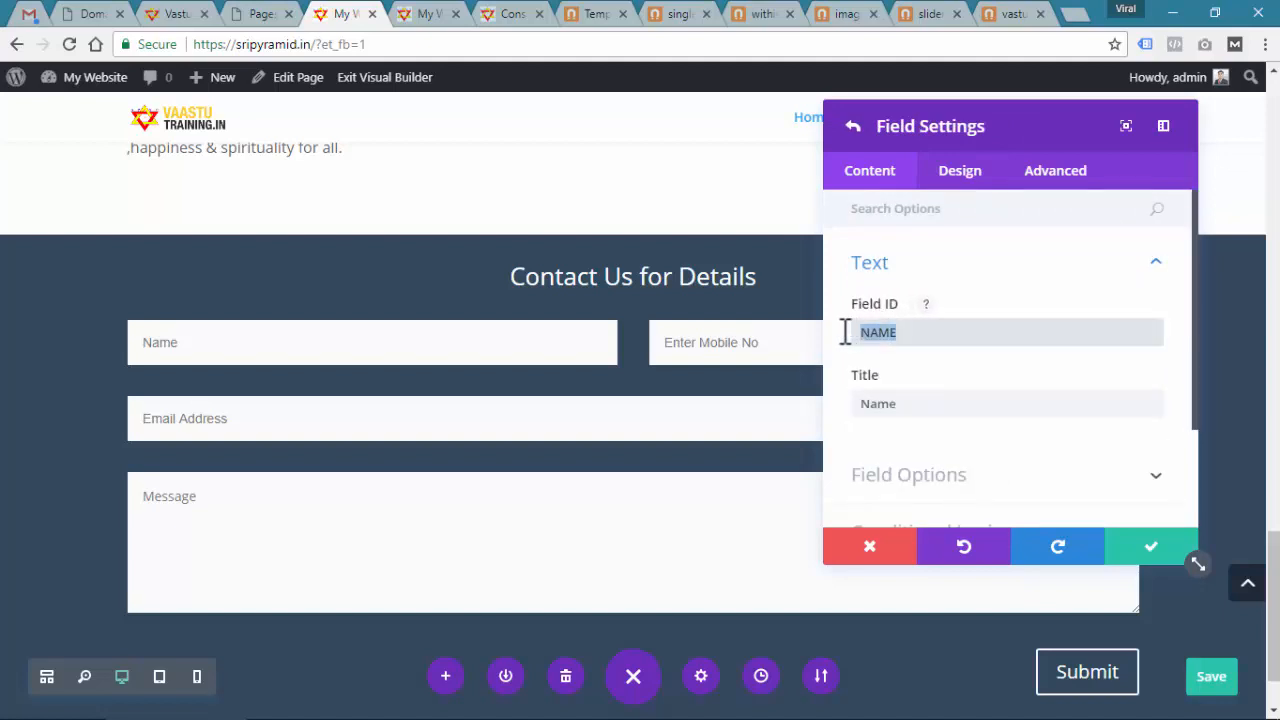
left_click(853, 127)
scroll(943, 415, "down", 4)
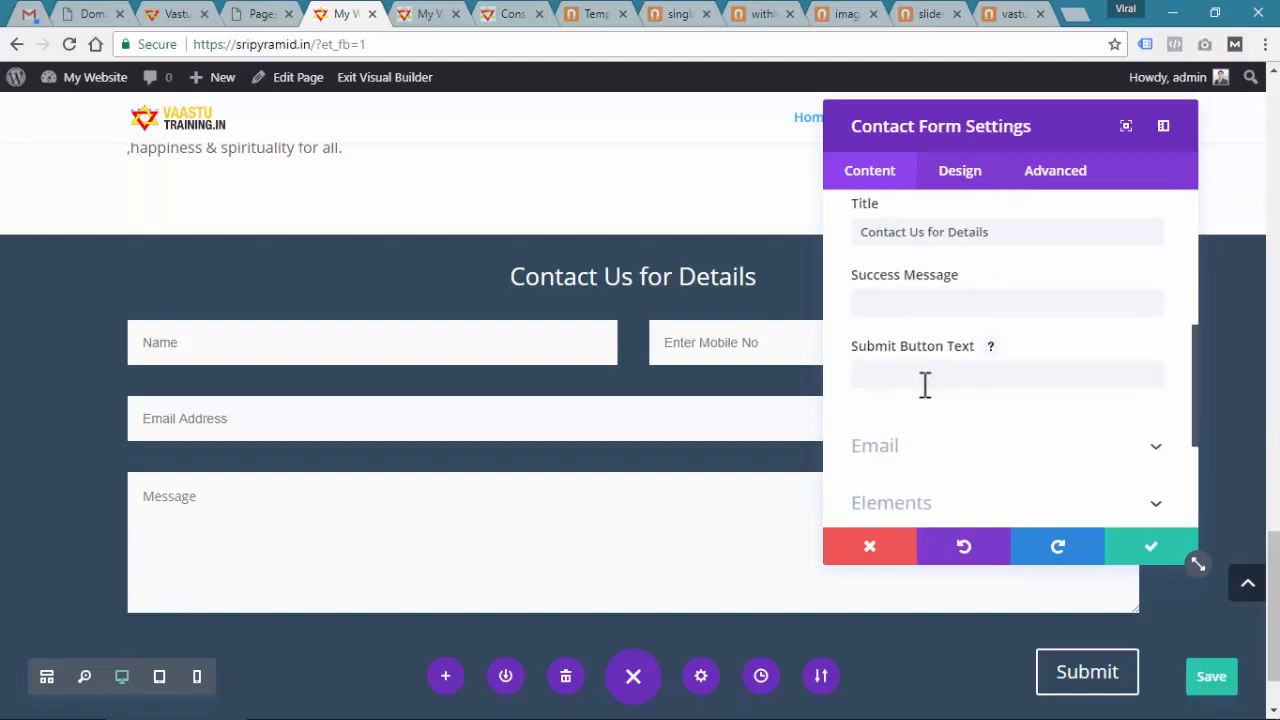
left_click(928, 450)
scroll(924, 380, "down", 1)
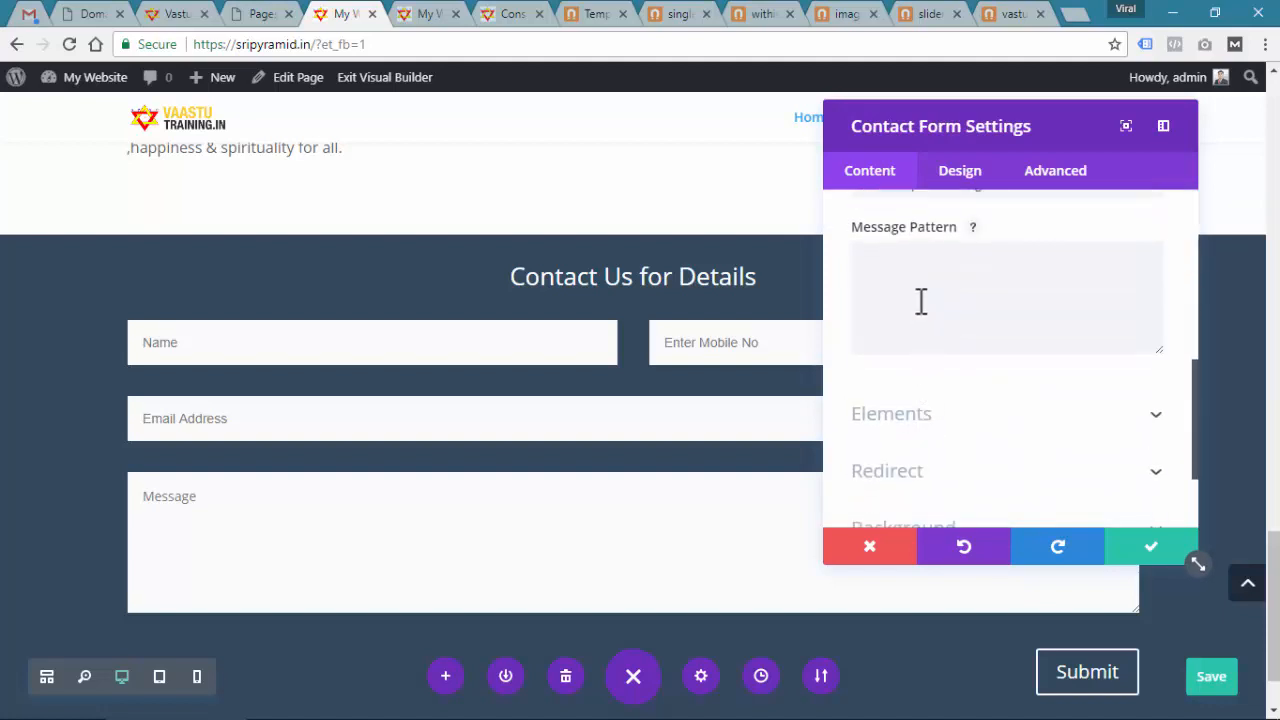
Start the Message Pattern with an Inquiry from Home Page header and %%NAME%%, checking the MOBILE field ID
left_click(910, 290)
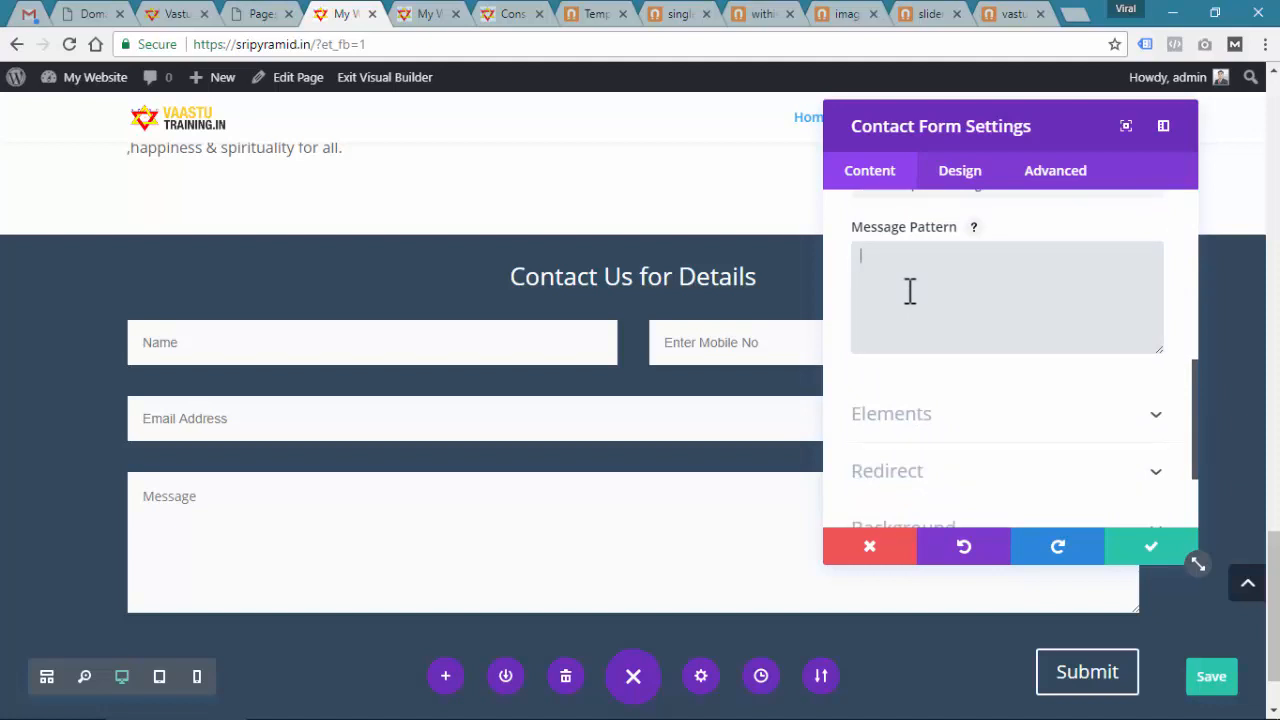
type("Inquiry from Home Page")
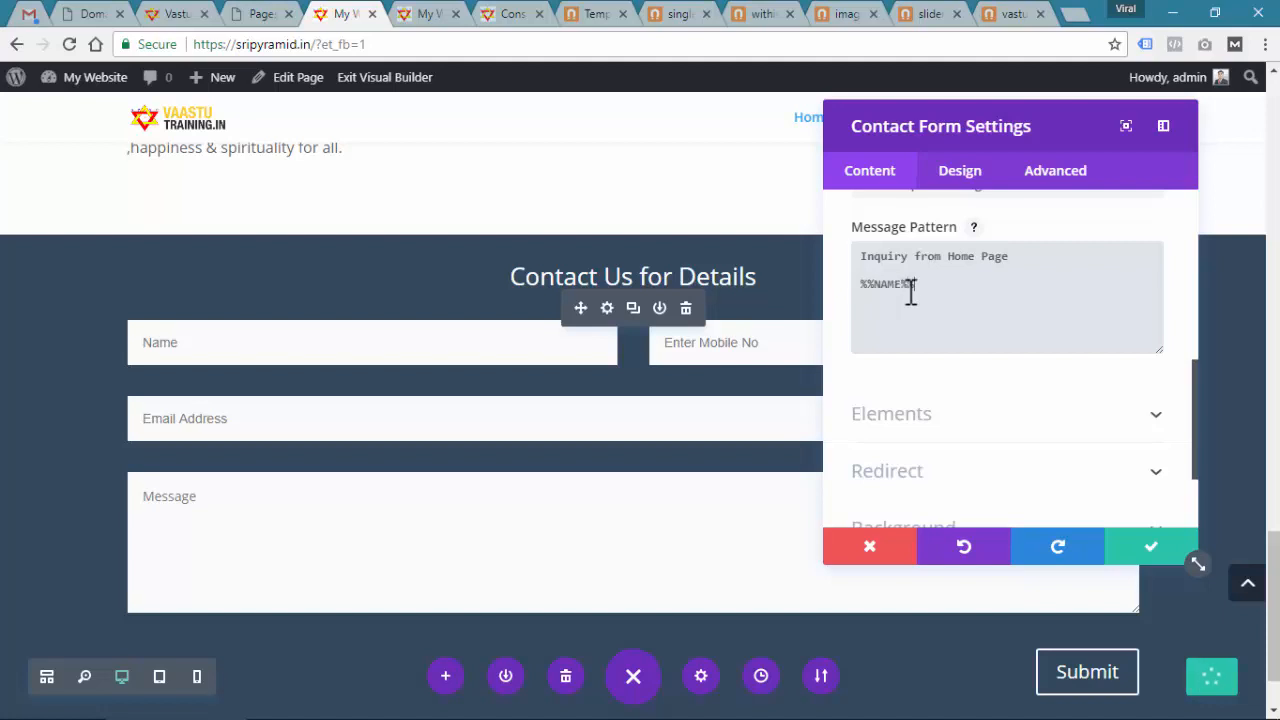
scroll(921, 311, "up", 10)
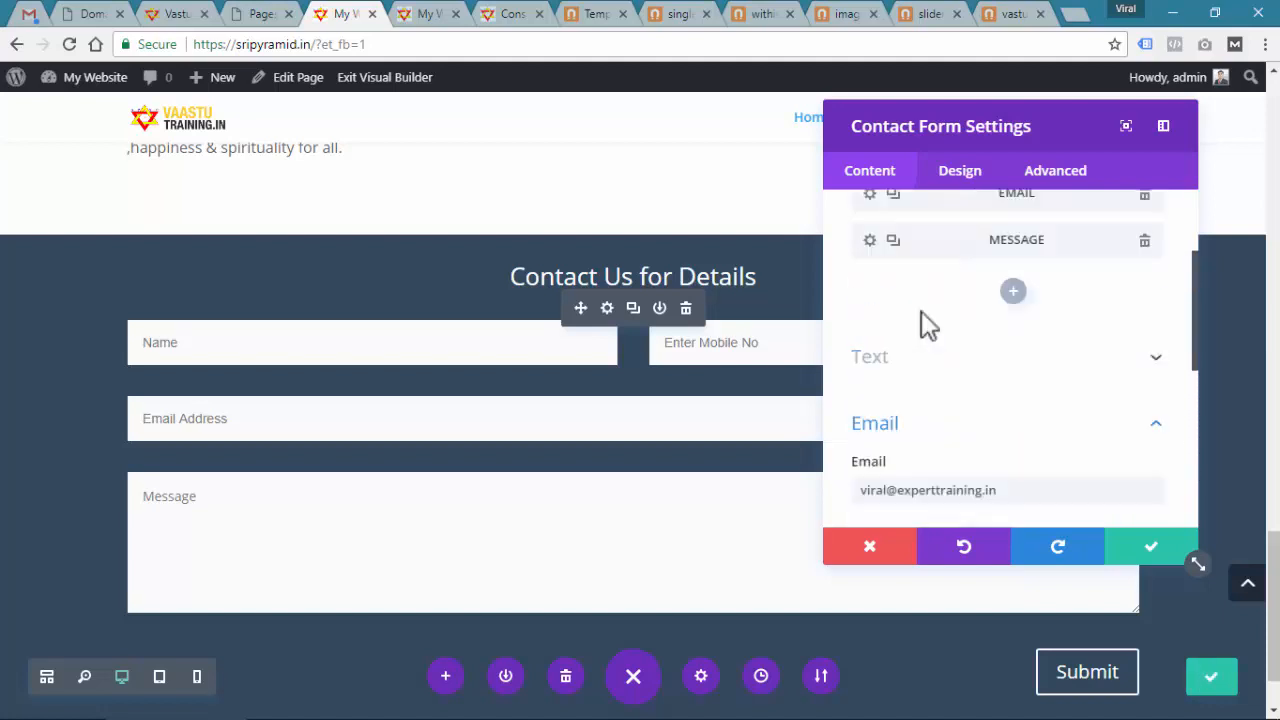
left_click(869, 311)
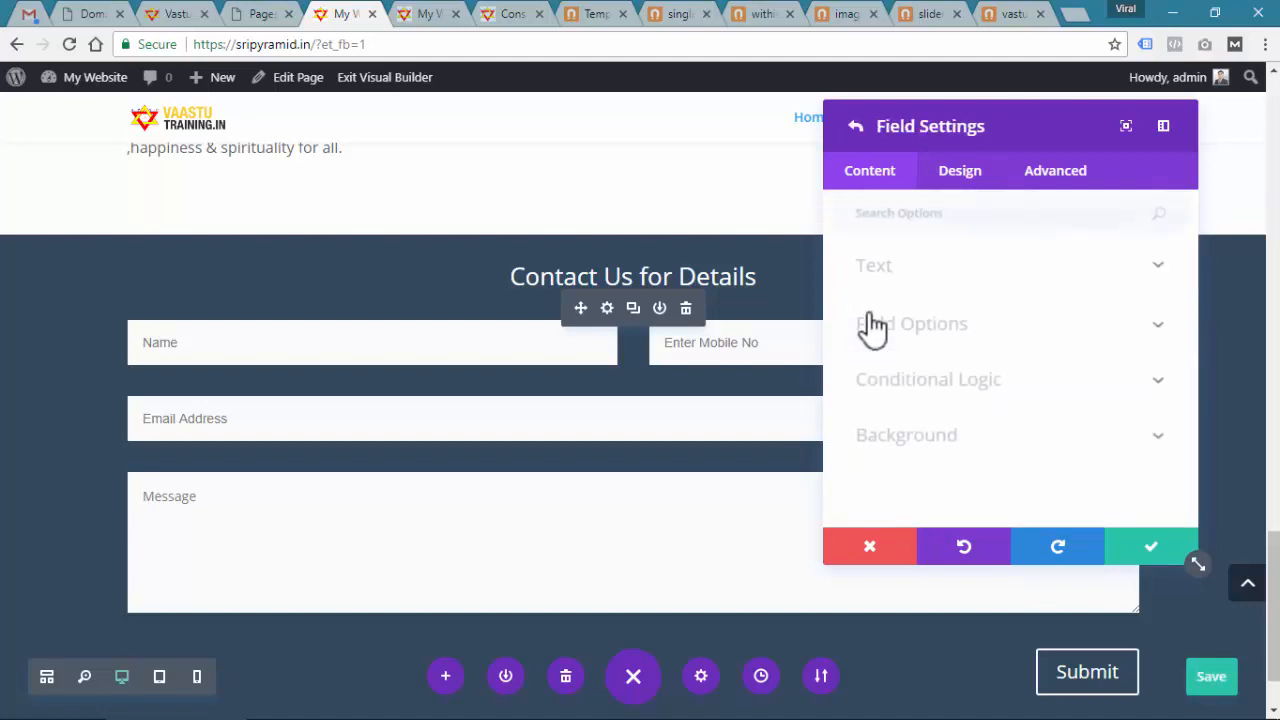
left_click(886, 265)
left_click_drag(923, 335, 850, 335)
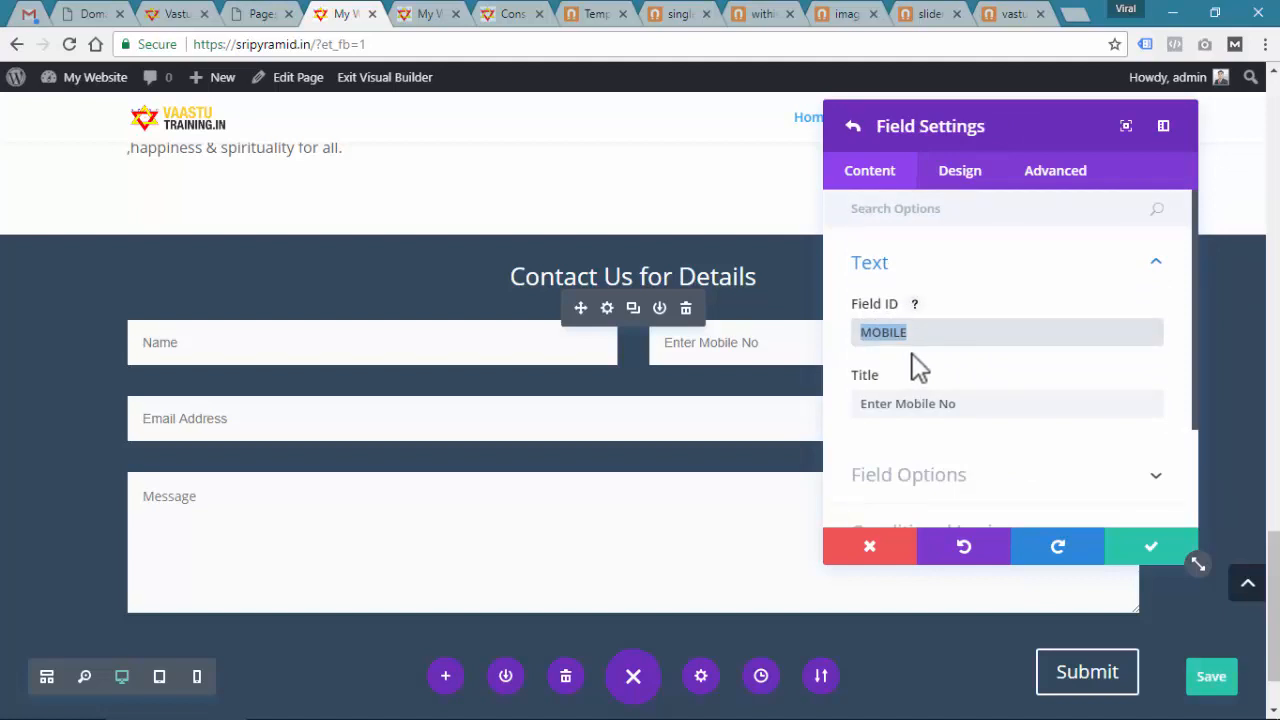
left_click(855, 128)
scroll(931, 430, "down", 5)
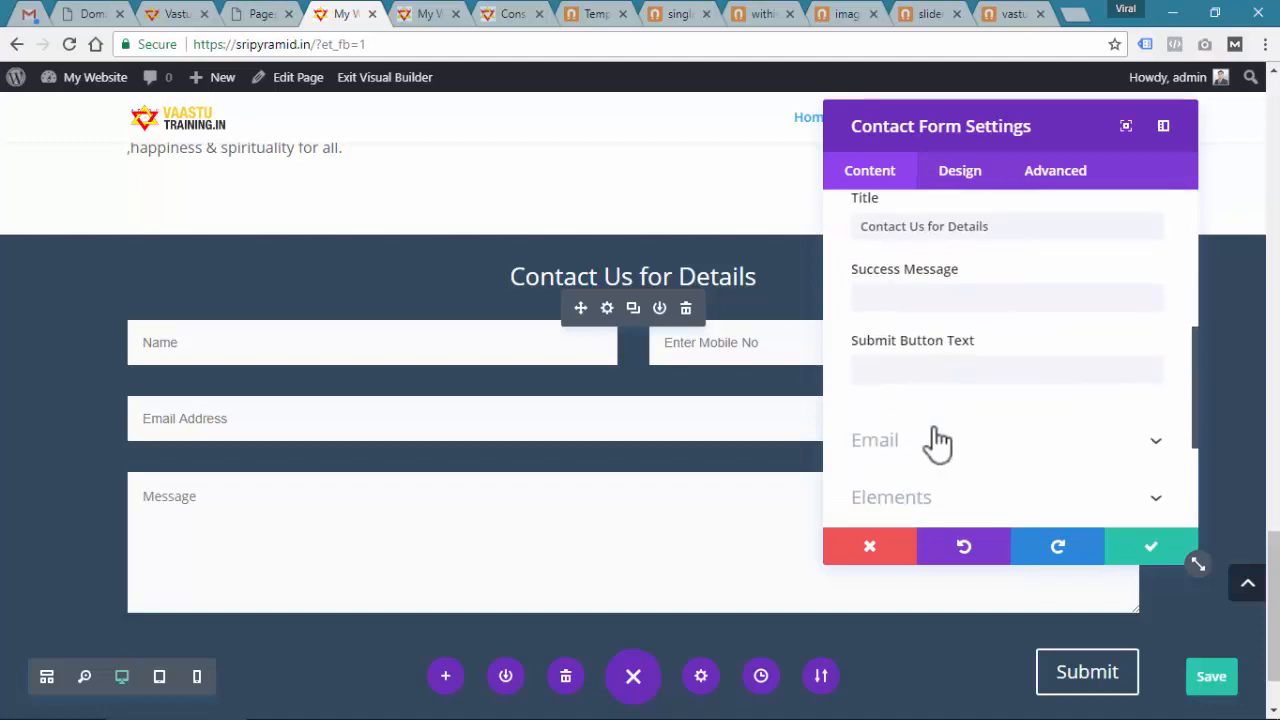
left_click(938, 365)
scroll(948, 425, "down", 3)
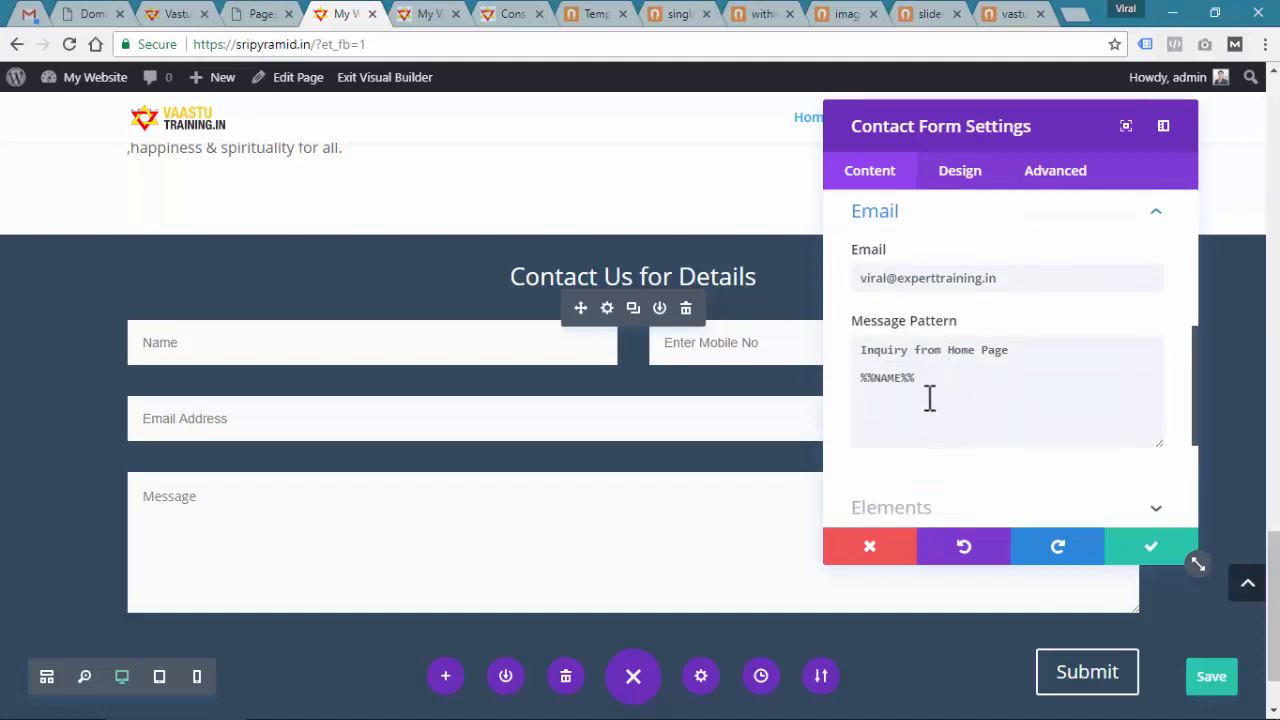
Add the %%MOBILE%%, %%EMAIL%% and %%MESSAGE%% tags, verifying the EMAIL and MESSAGE field IDs
left_click(929, 388)
type("%%")
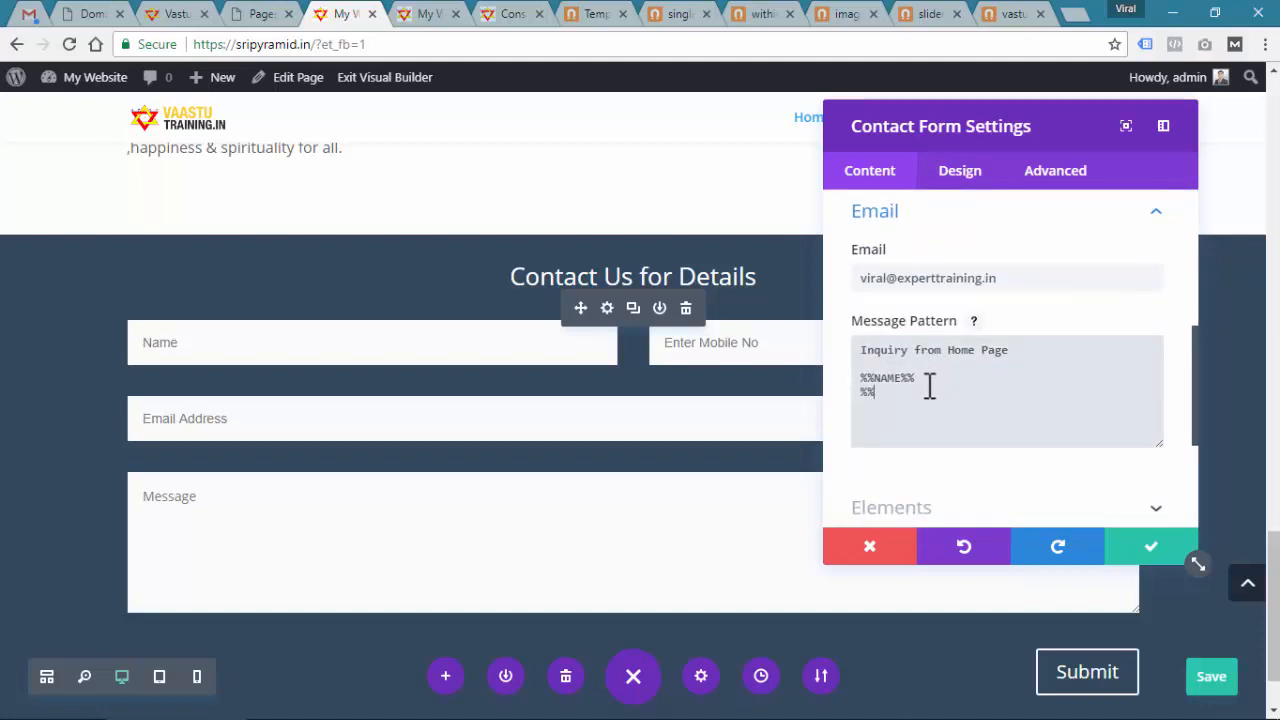
type("MOBILE%%")
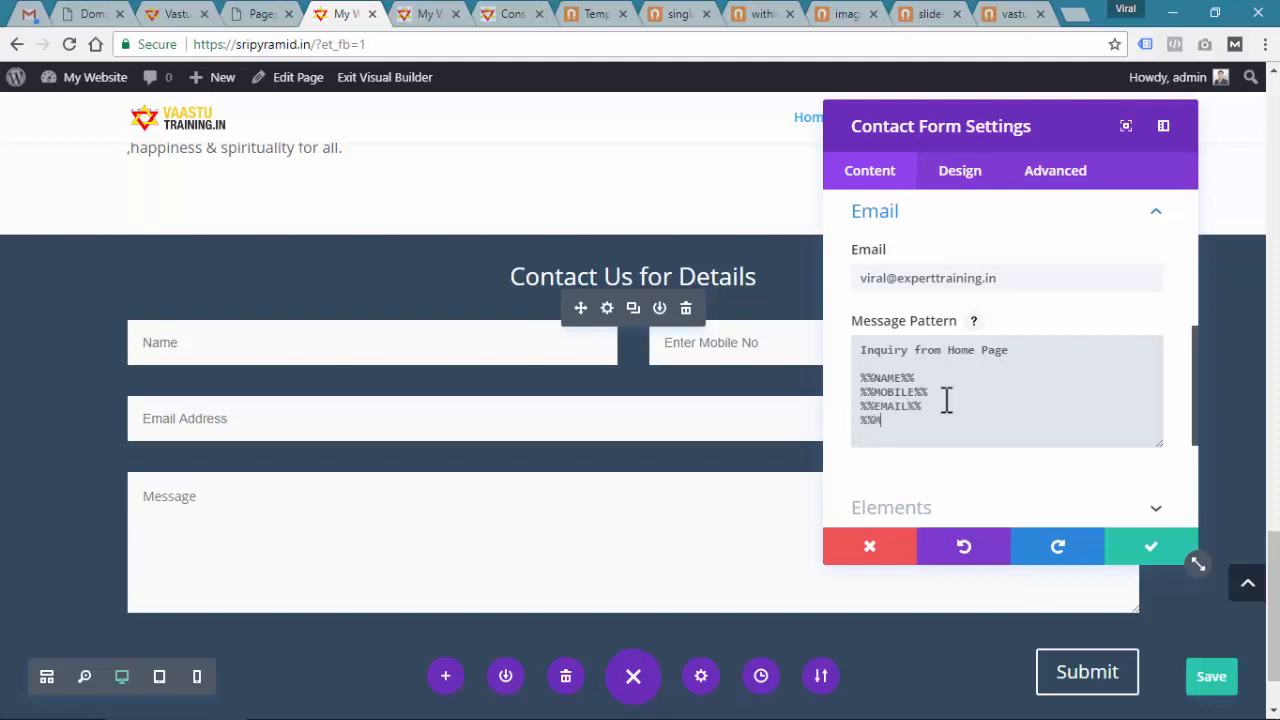
type("GE%%")
scroll(929, 320, "up", 10)
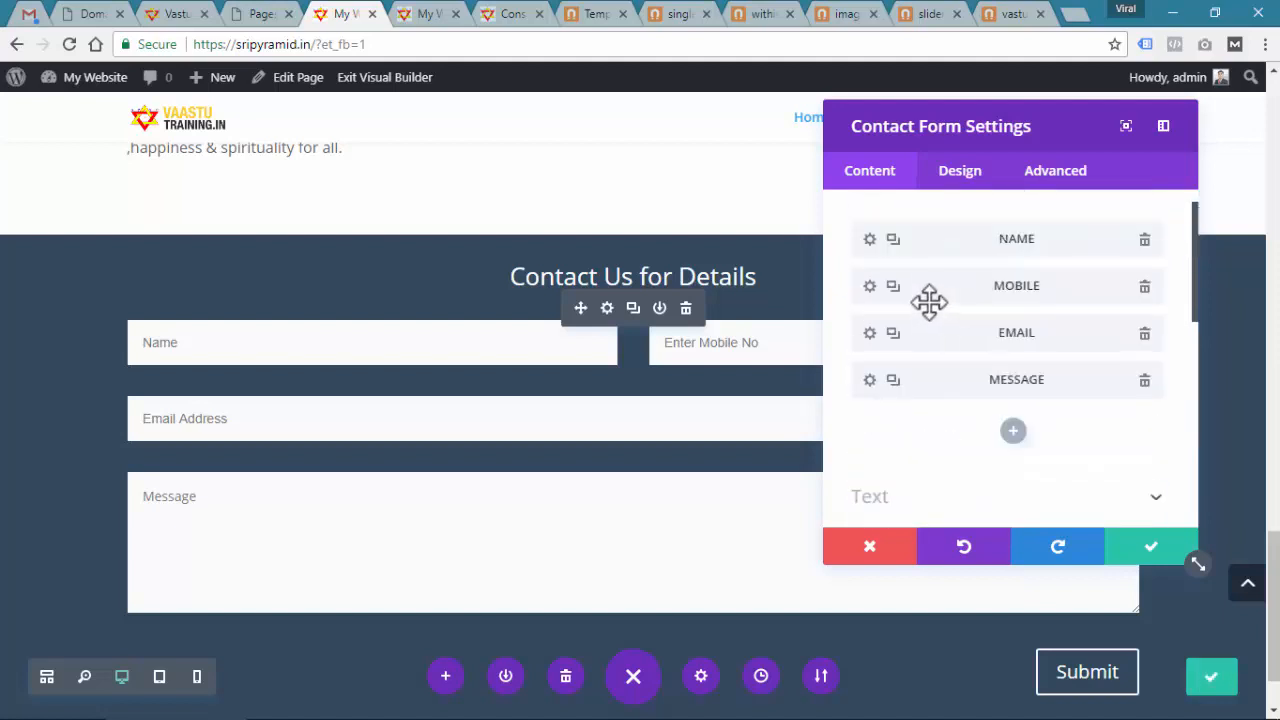
left_click(868, 369)
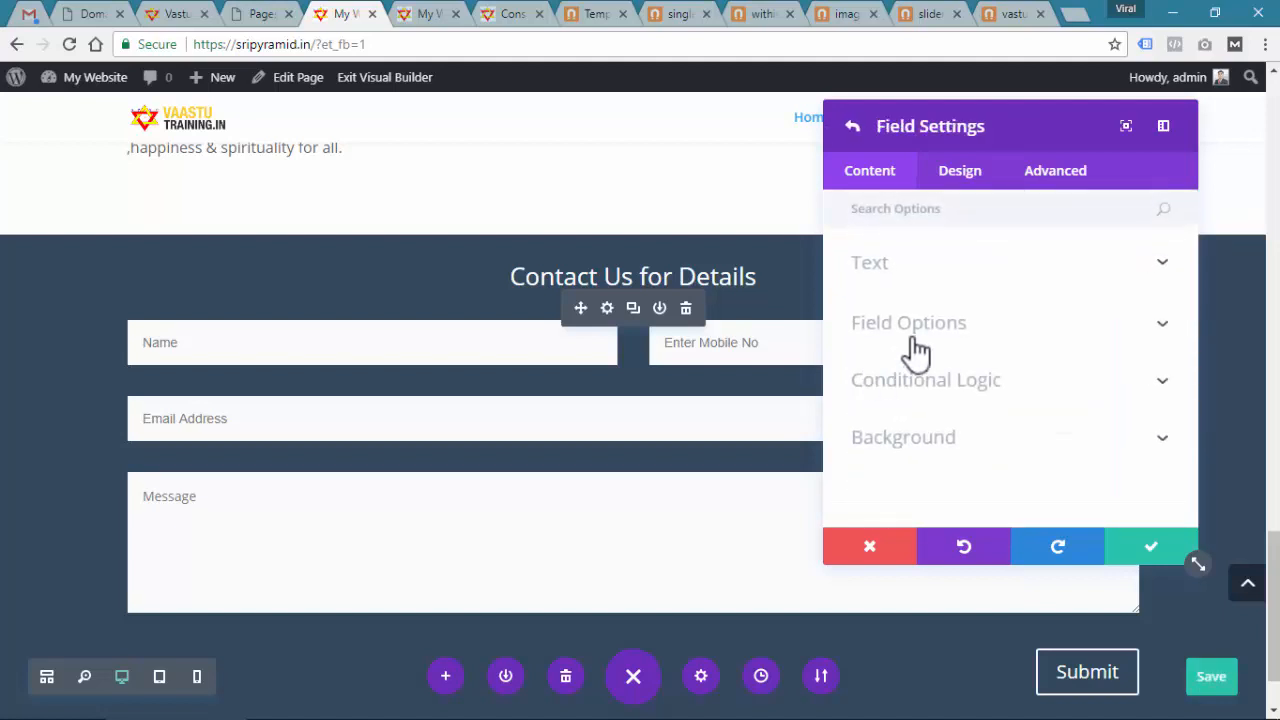
left_click(918, 270)
left_click(846, 130)
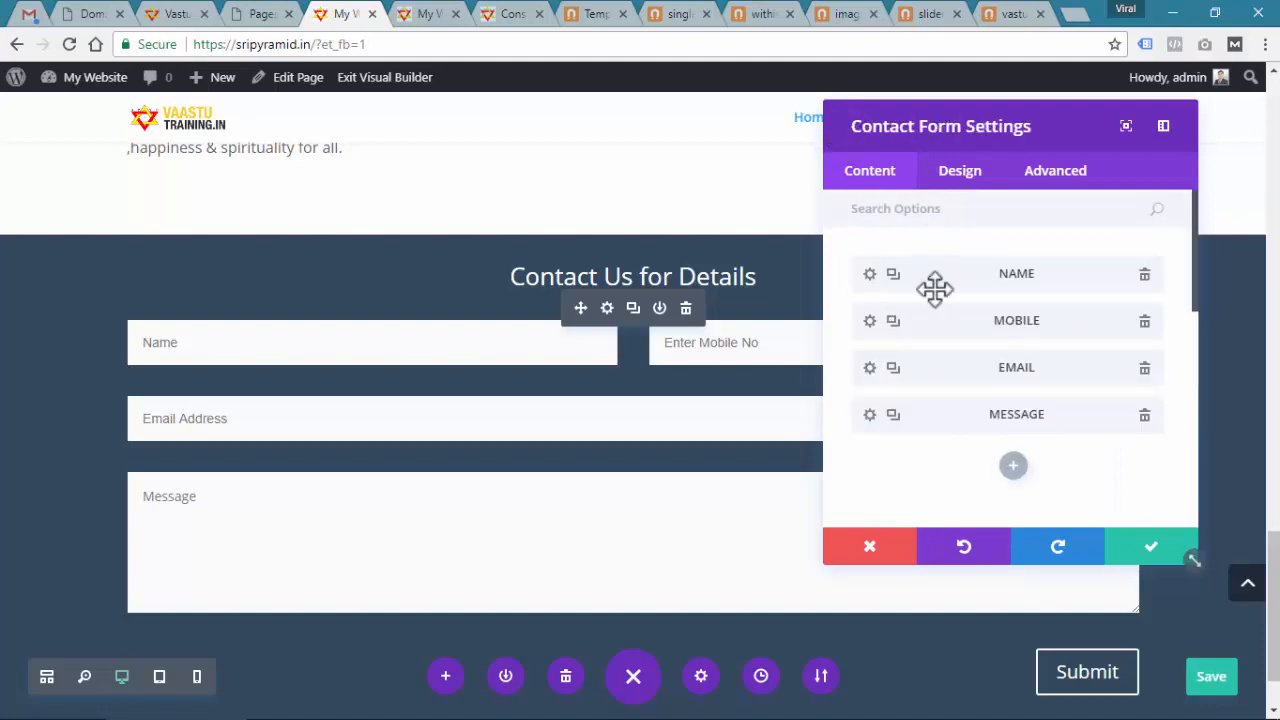
left_click(866, 414)
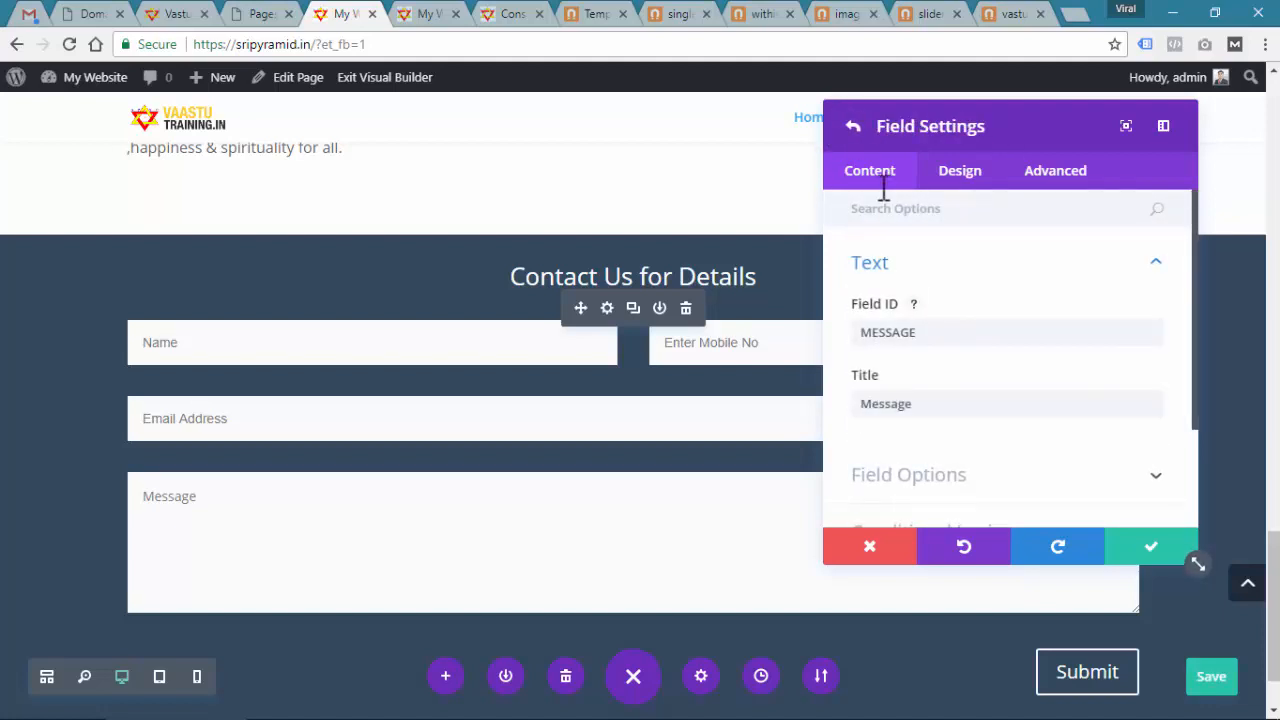
left_click(852, 126)
scroll(930, 380, "down", 1)
scroll(932, 382, "down", 5)
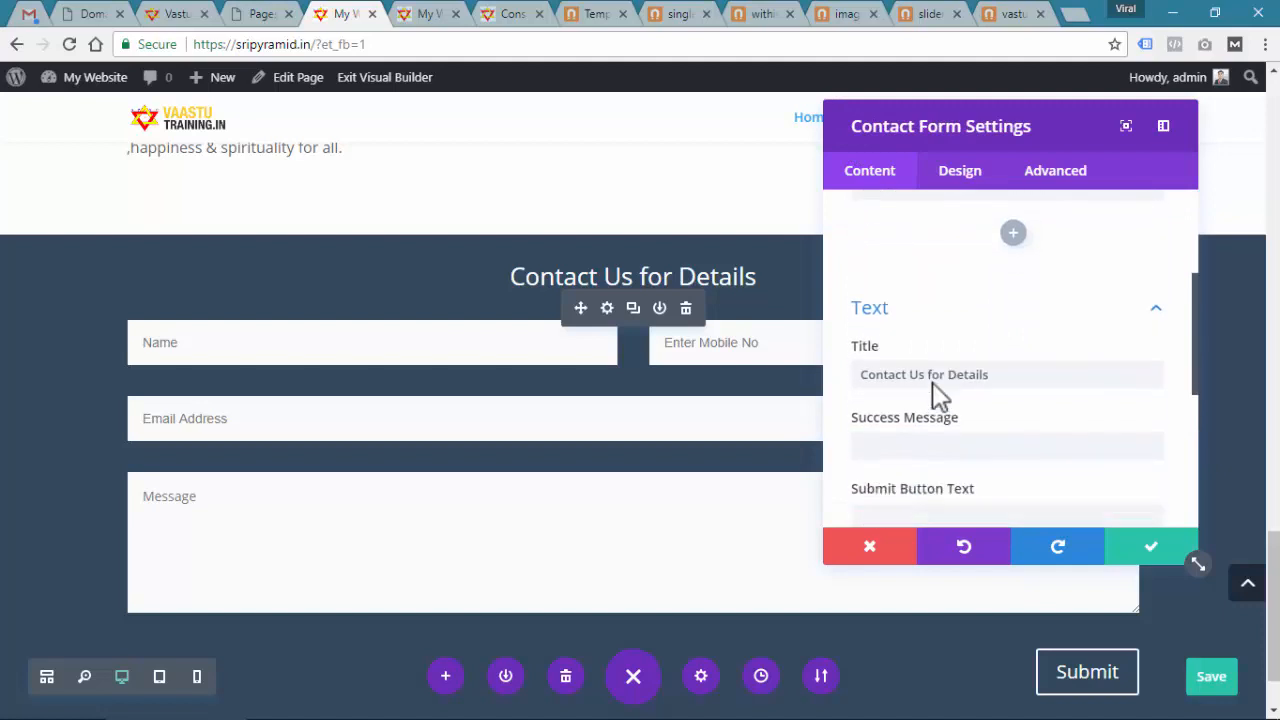
left_click(900, 225)
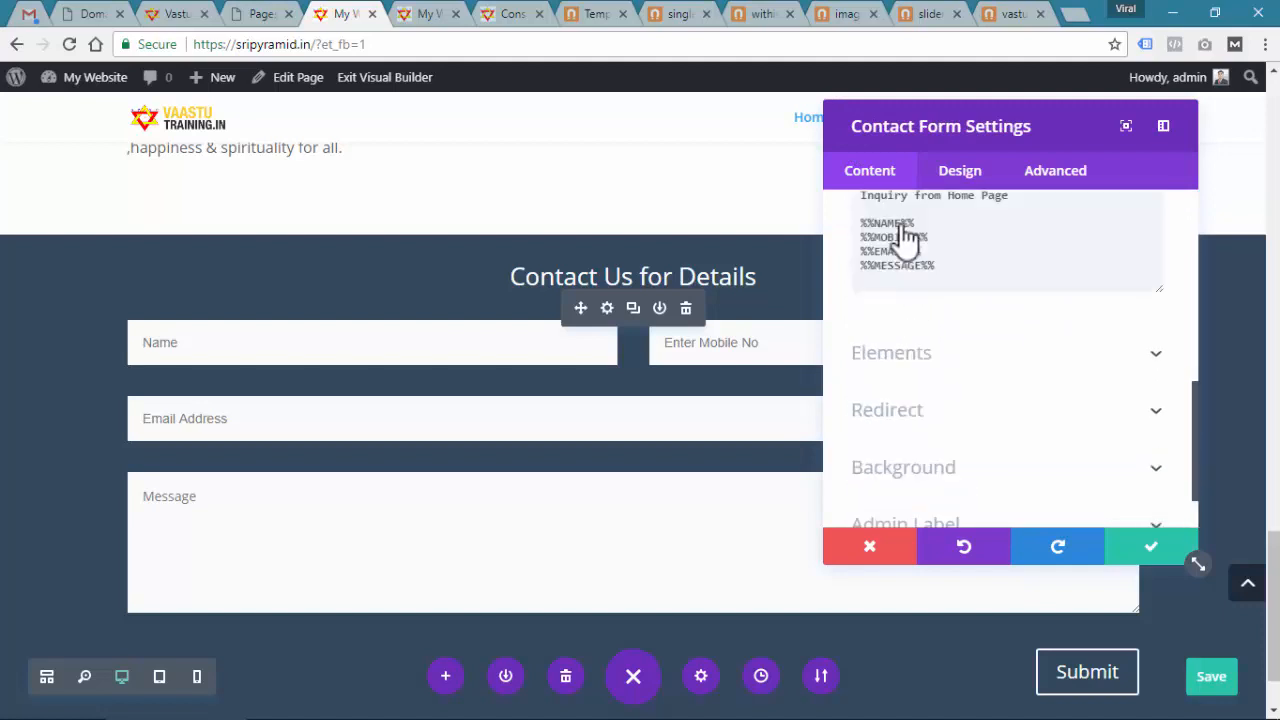
scroll(943, 329, "up", 3)
scroll(934, 306, "down", 3)
Add a footer line naming sripyramid.in below %%MESSAGE%% in the pattern
left_click_drag(885, 260, 1010, 258)
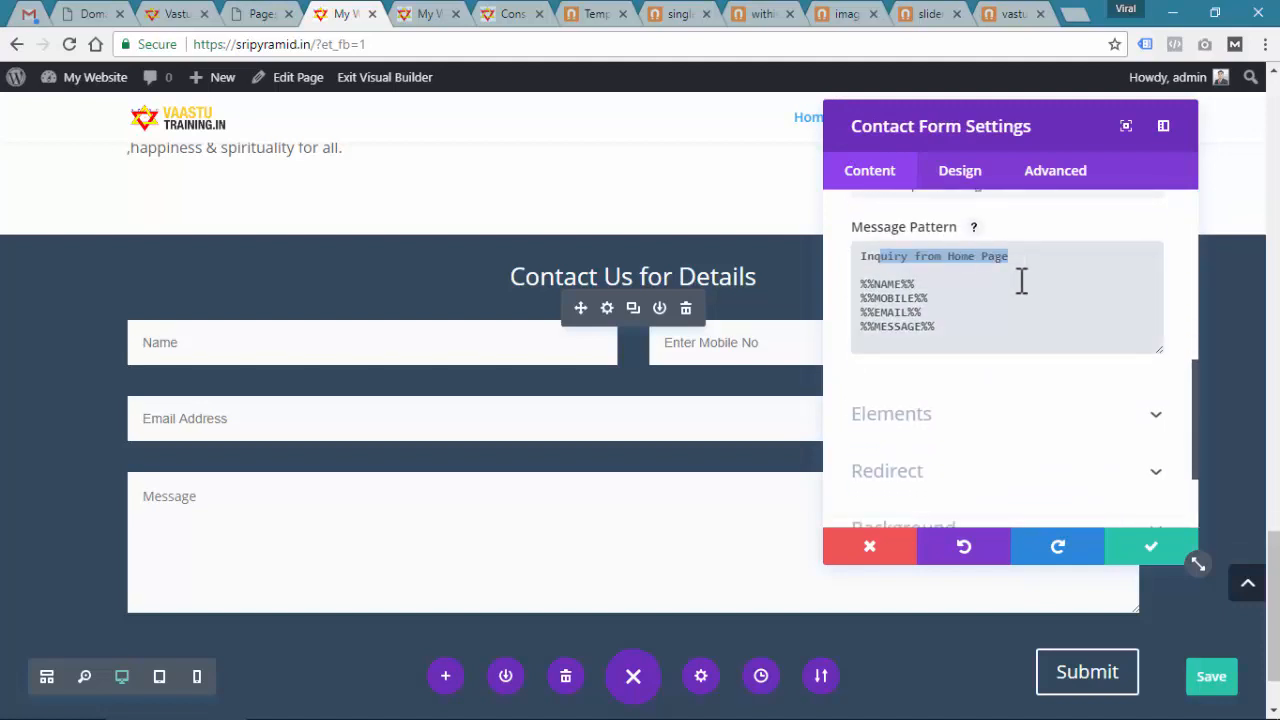
left_click(970, 330)
key("Return")
key("Return")
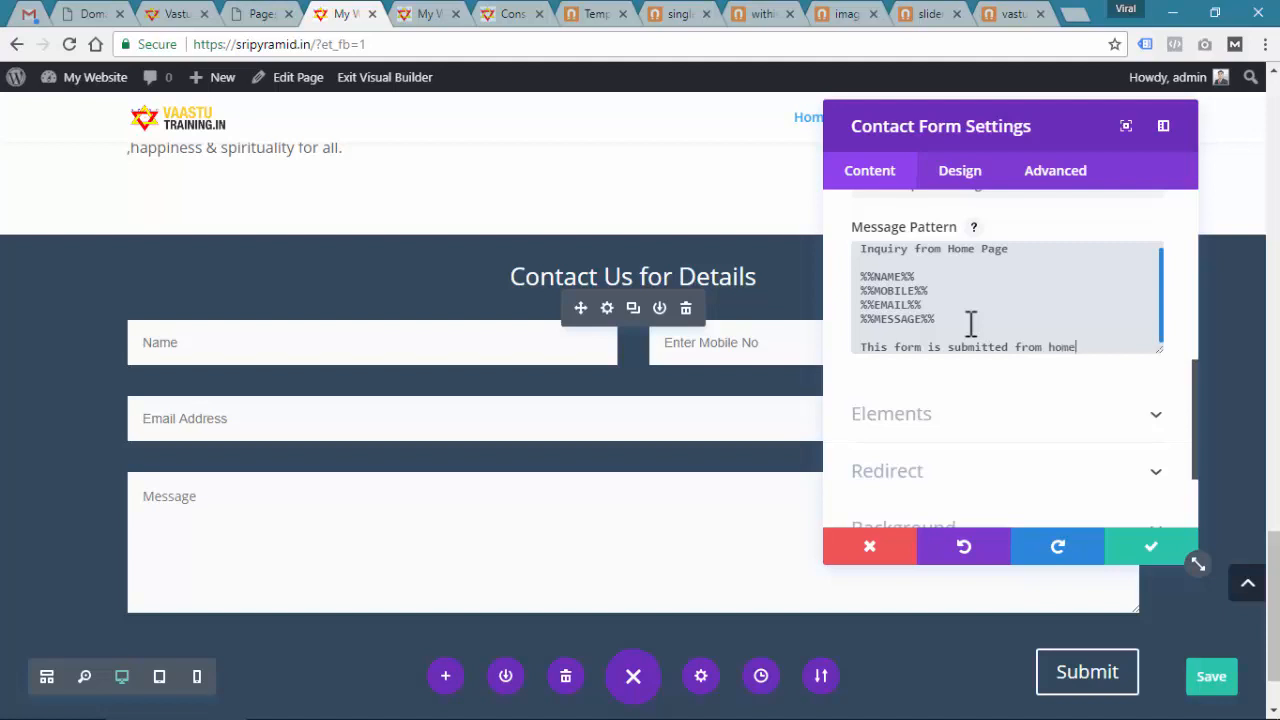
type("ip")
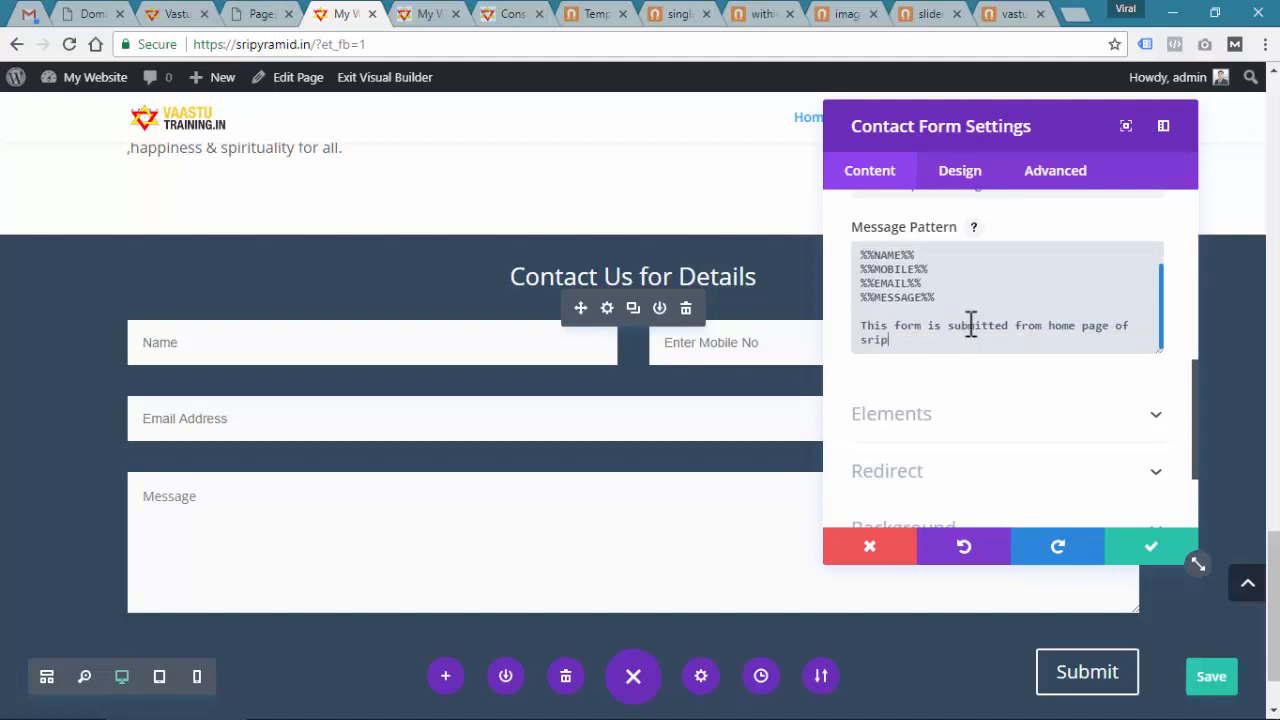
type("yramid.in")
scroll(970, 330, "up", 5)
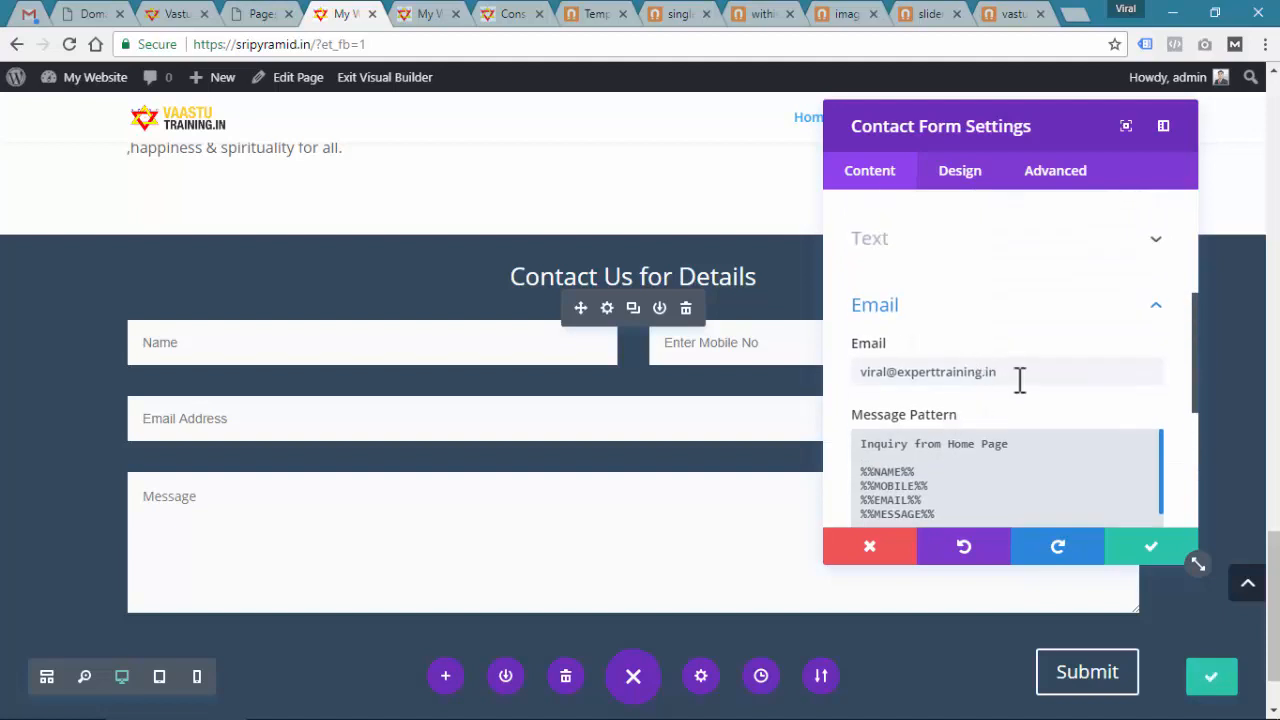
Add a second recipient e-mail address, comma-separated, to the form and save the page
left_click(1019, 378)
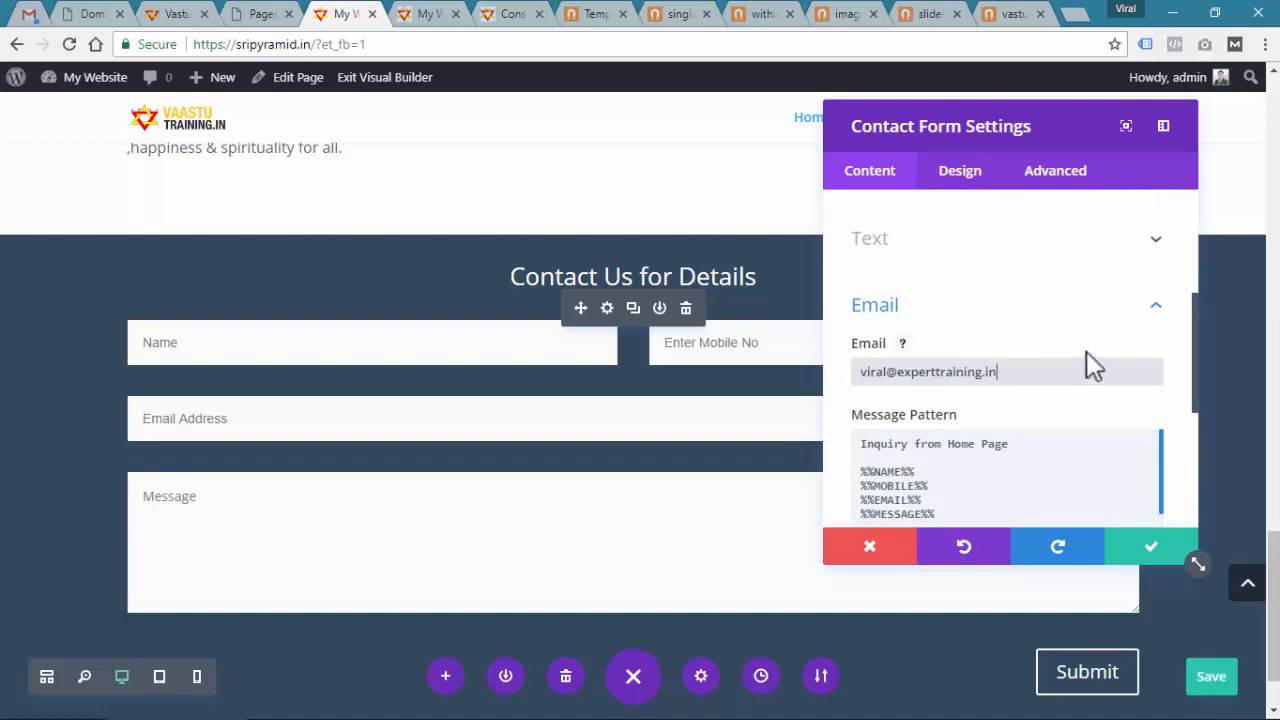
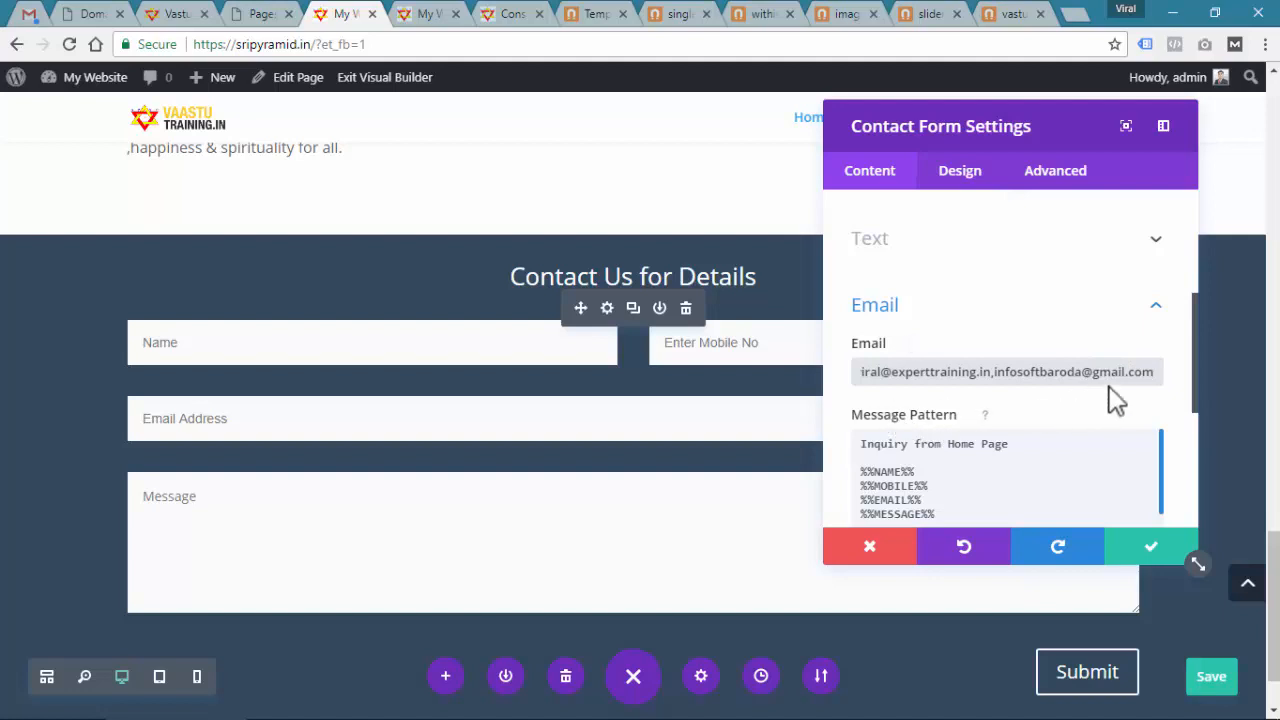
left_click(1151, 549)
left_click(1221, 682)
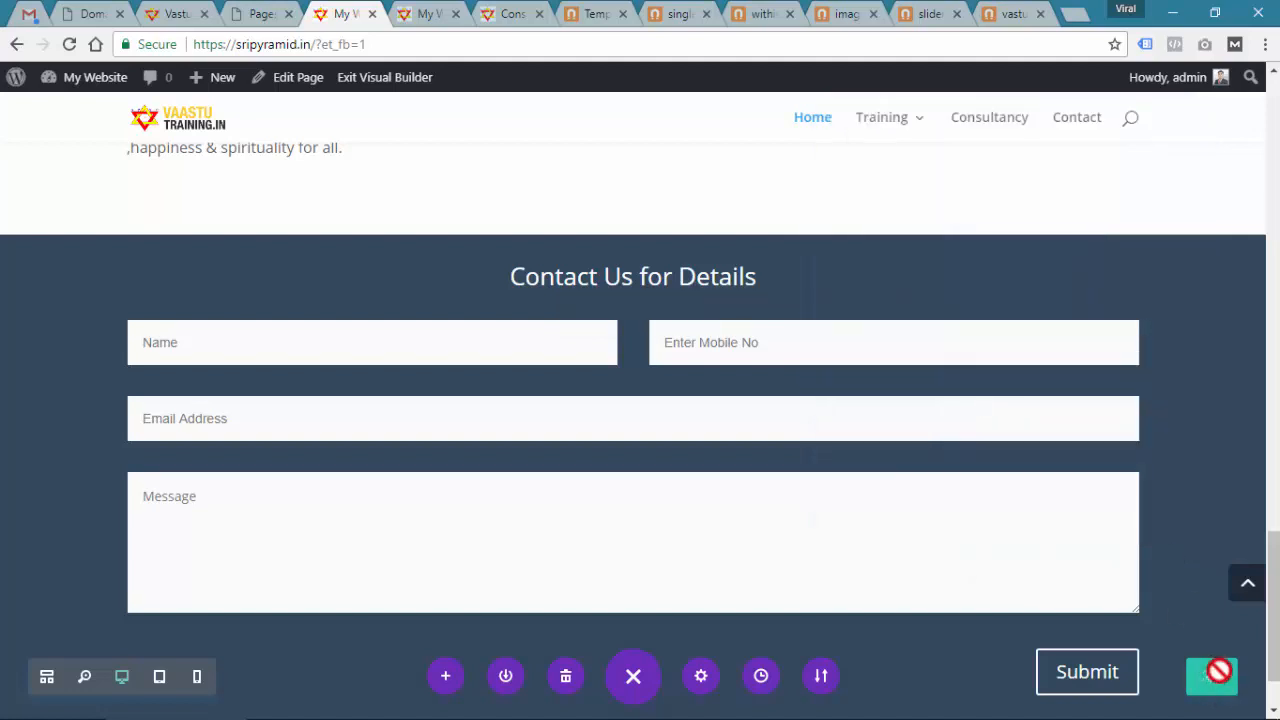
Reload the live homepage and scroll down to the Contact Us form
left_click(429, 14)
scroll(620, 345, "up", 10)
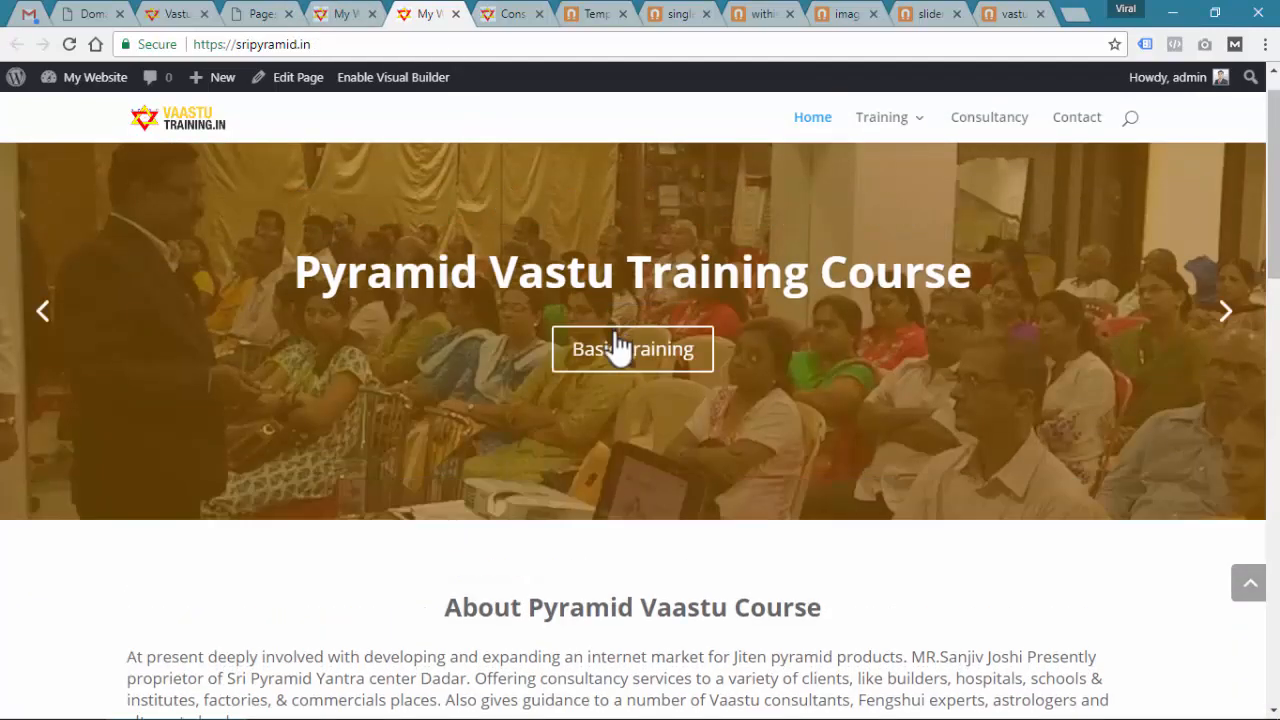
key("F5")
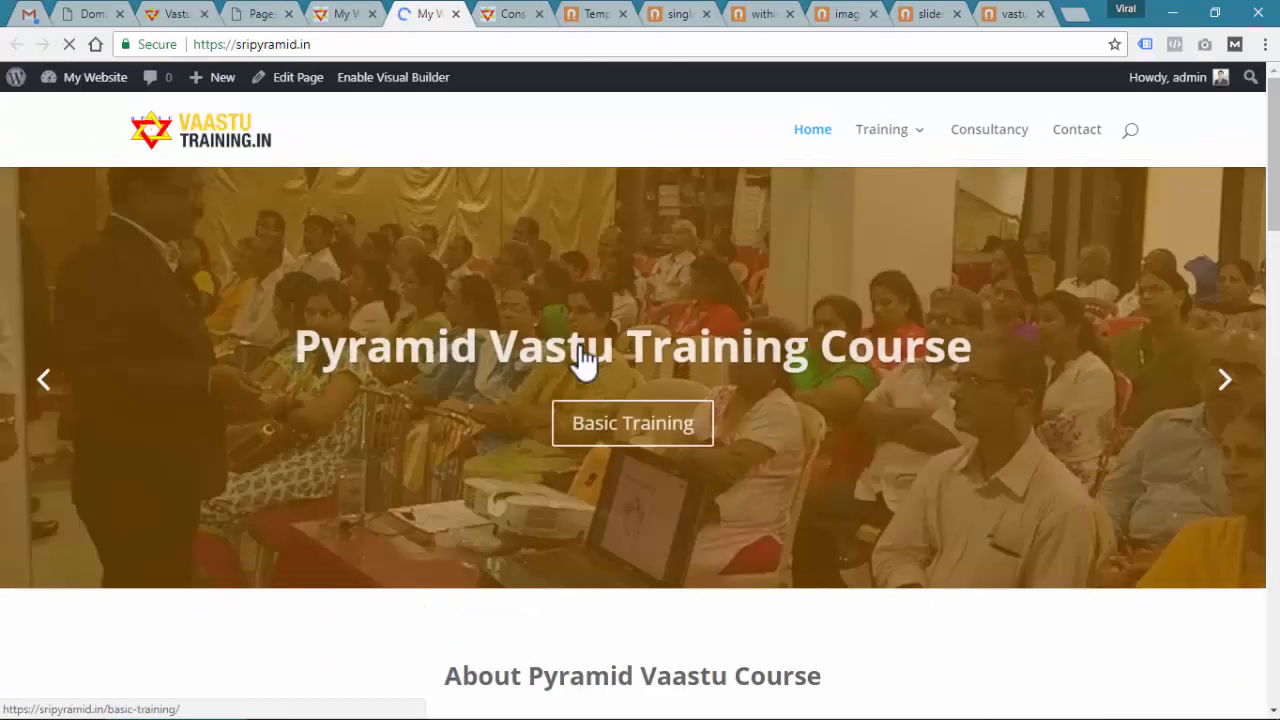
scroll(585, 360, "down", 15)
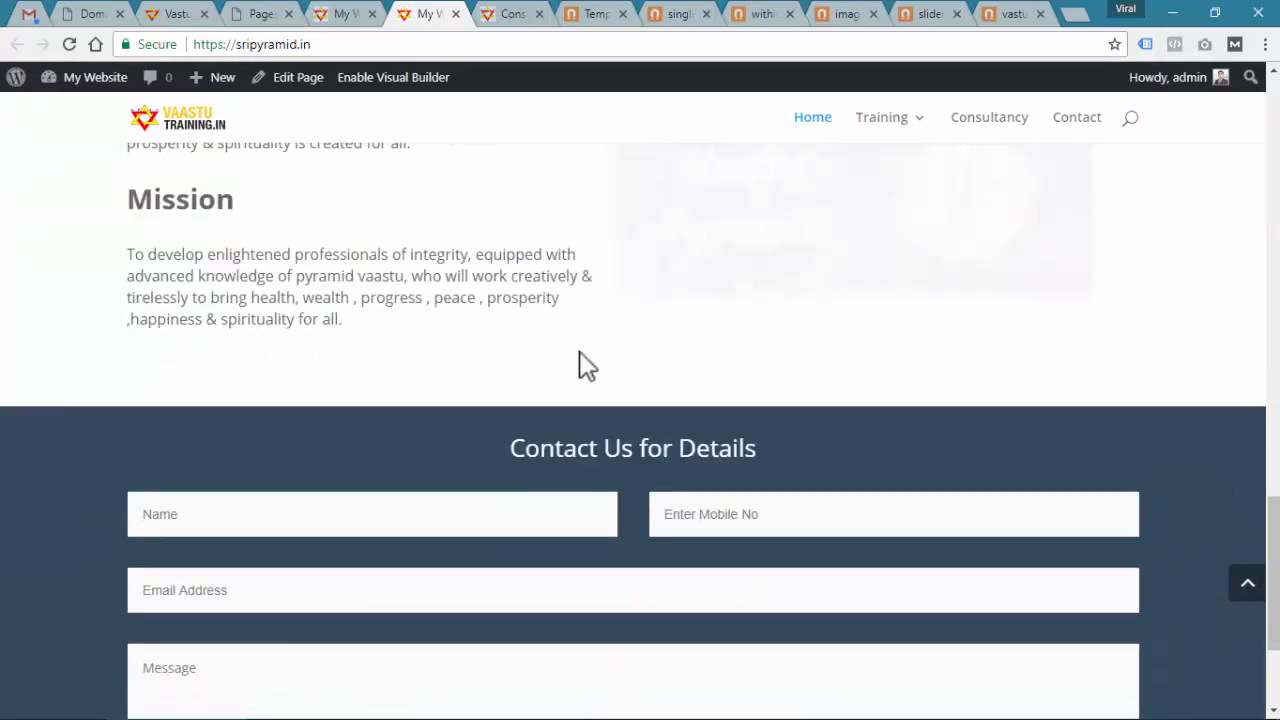
scroll(585, 365, "down", 2)
Fill the contact form with a test name, mobile number, email and message
left_click(322, 300)
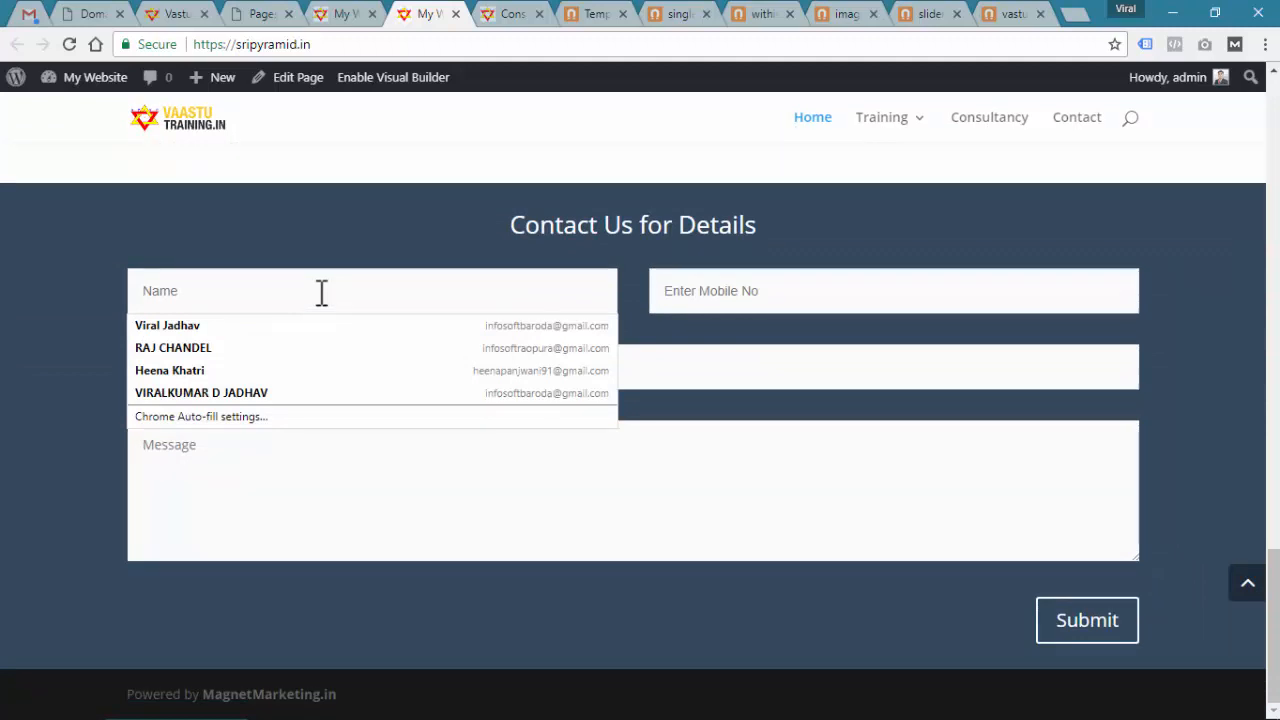
type("Raj")
key("Tab")
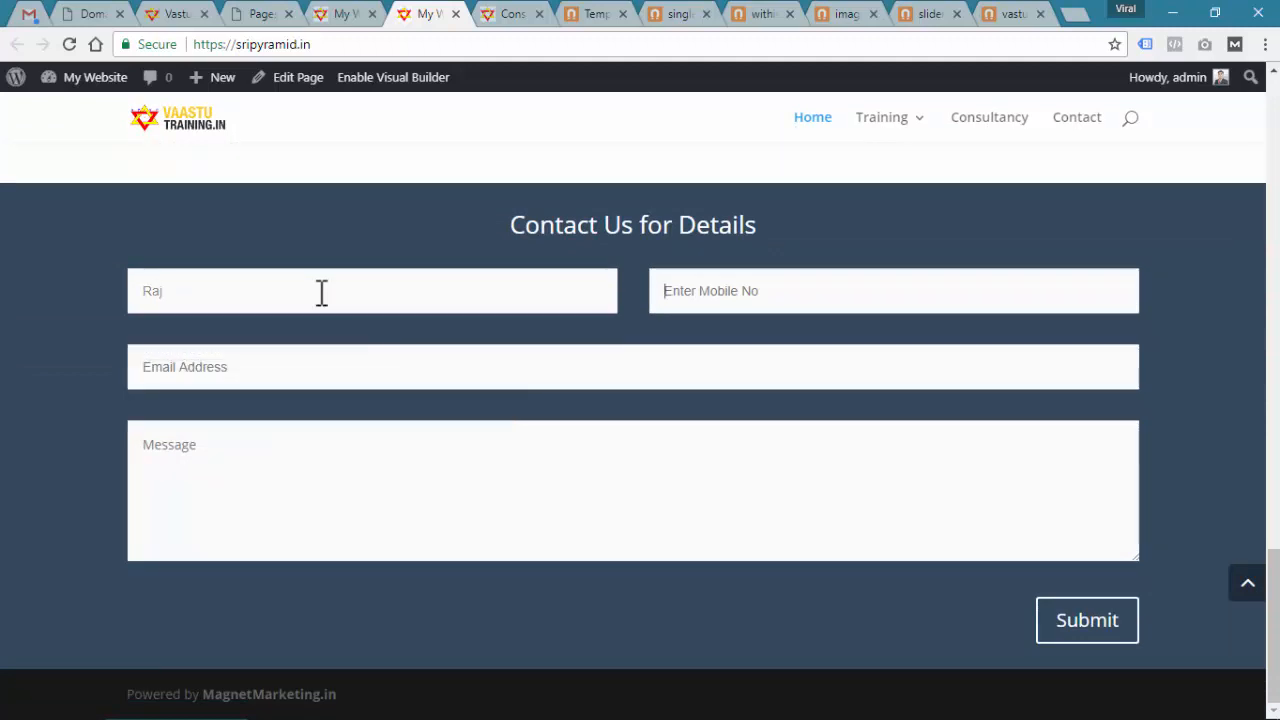
type("Cha")
key("BackSpace")
type("8888888890")
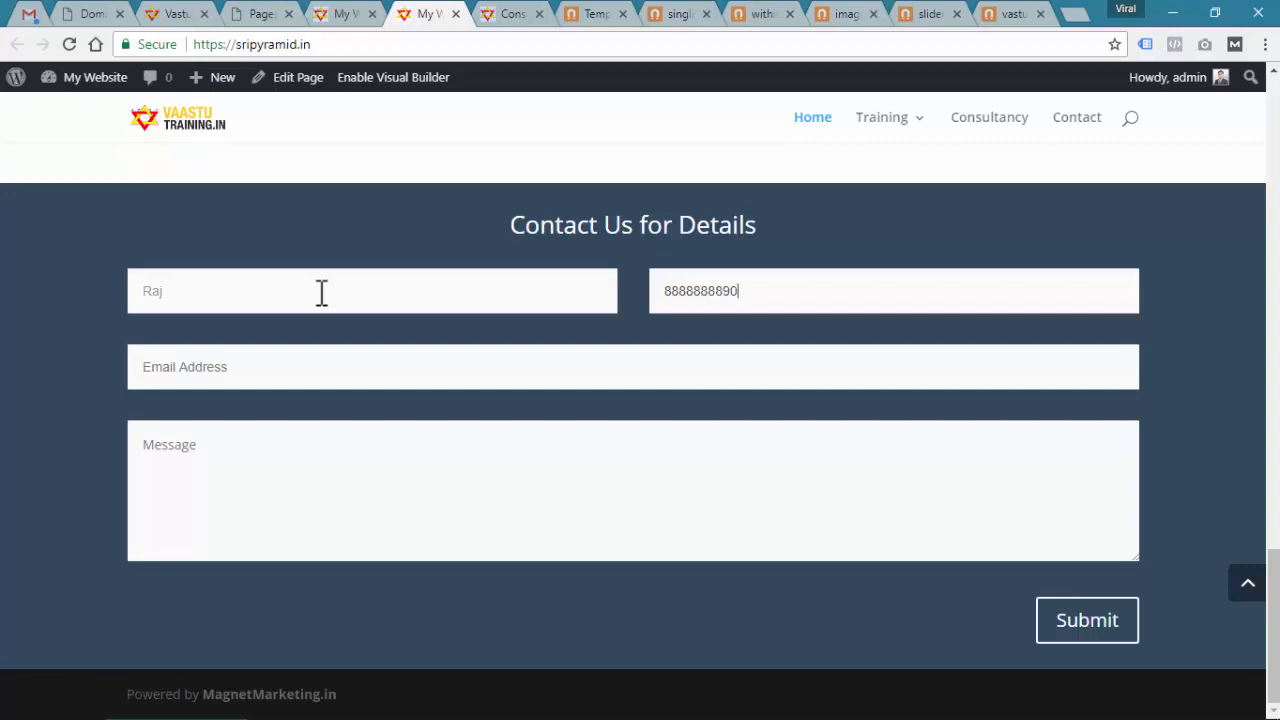
key("Tab")
type("ra")
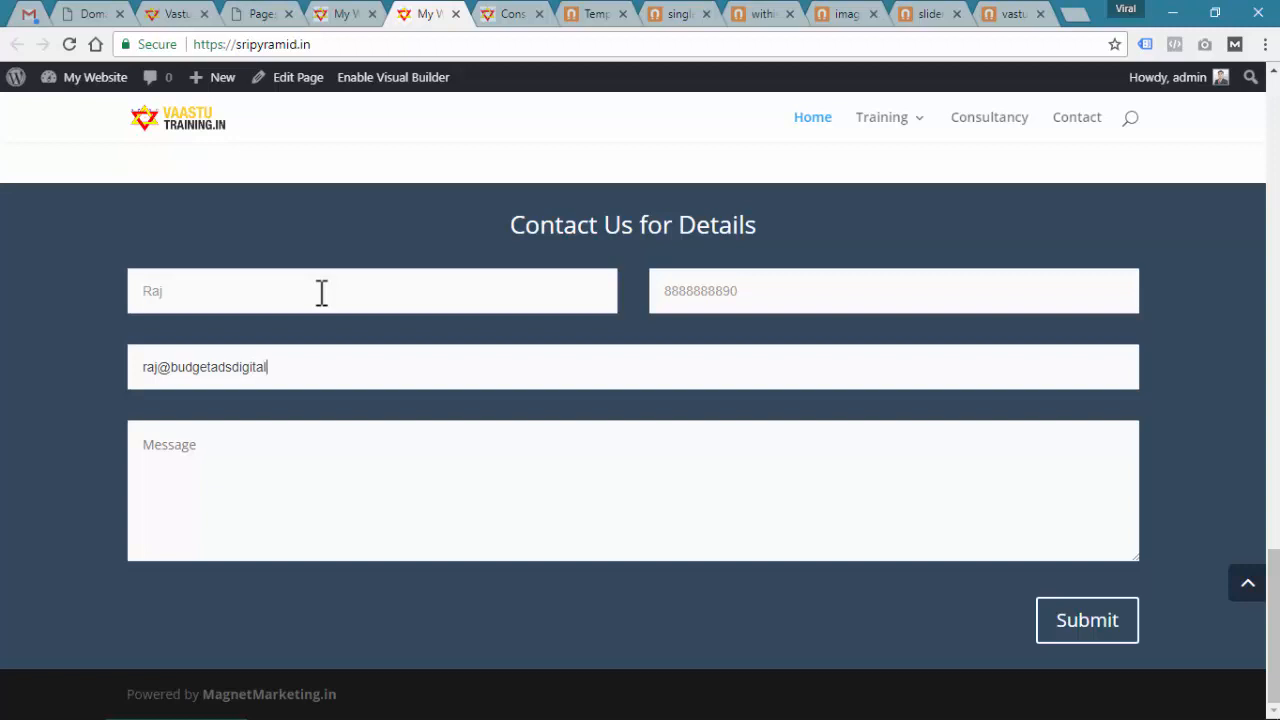
key("Tab")
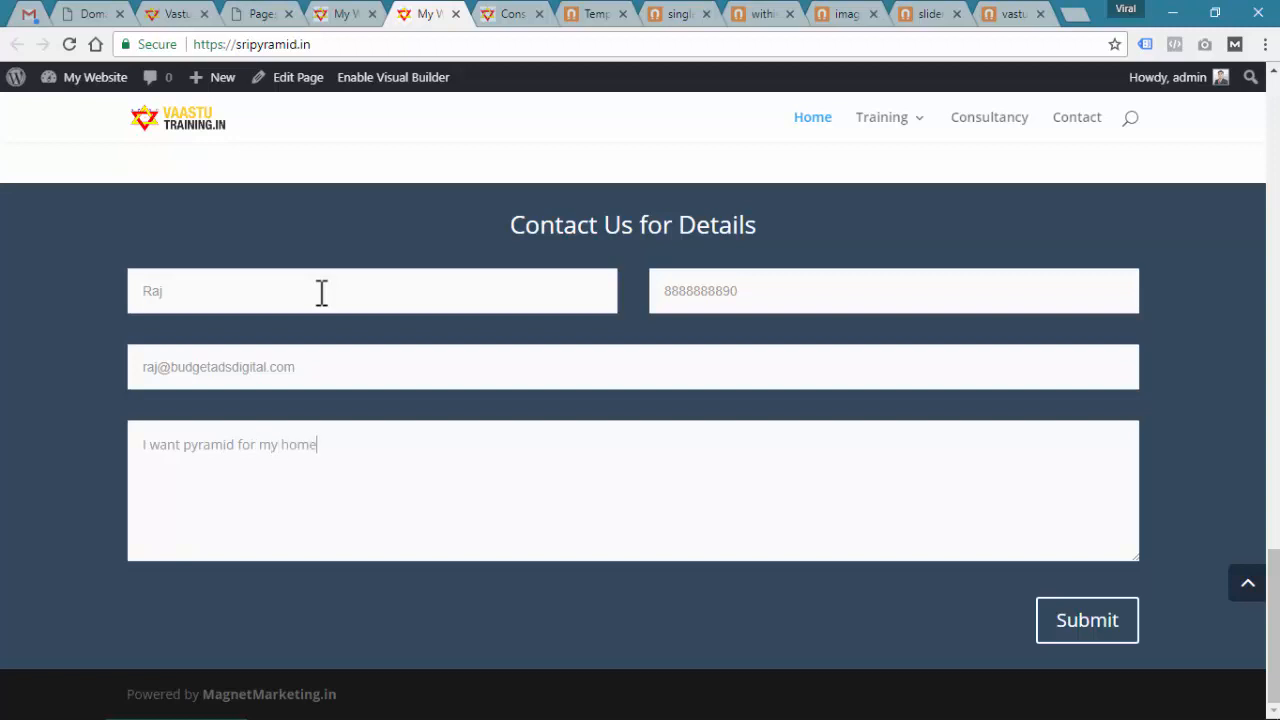
Submit the test inquiry and confirm the Thanks for contacting us message
left_click(1070, 642)
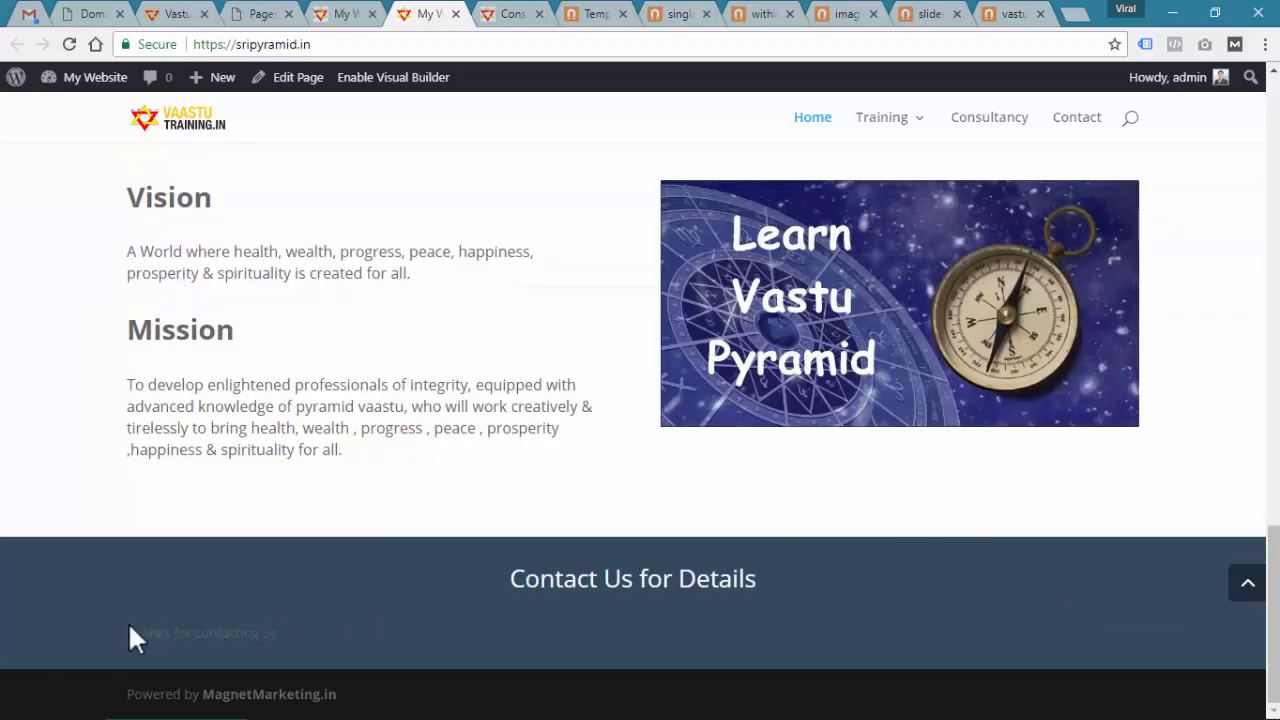
left_click_drag(129, 627, 418, 651)
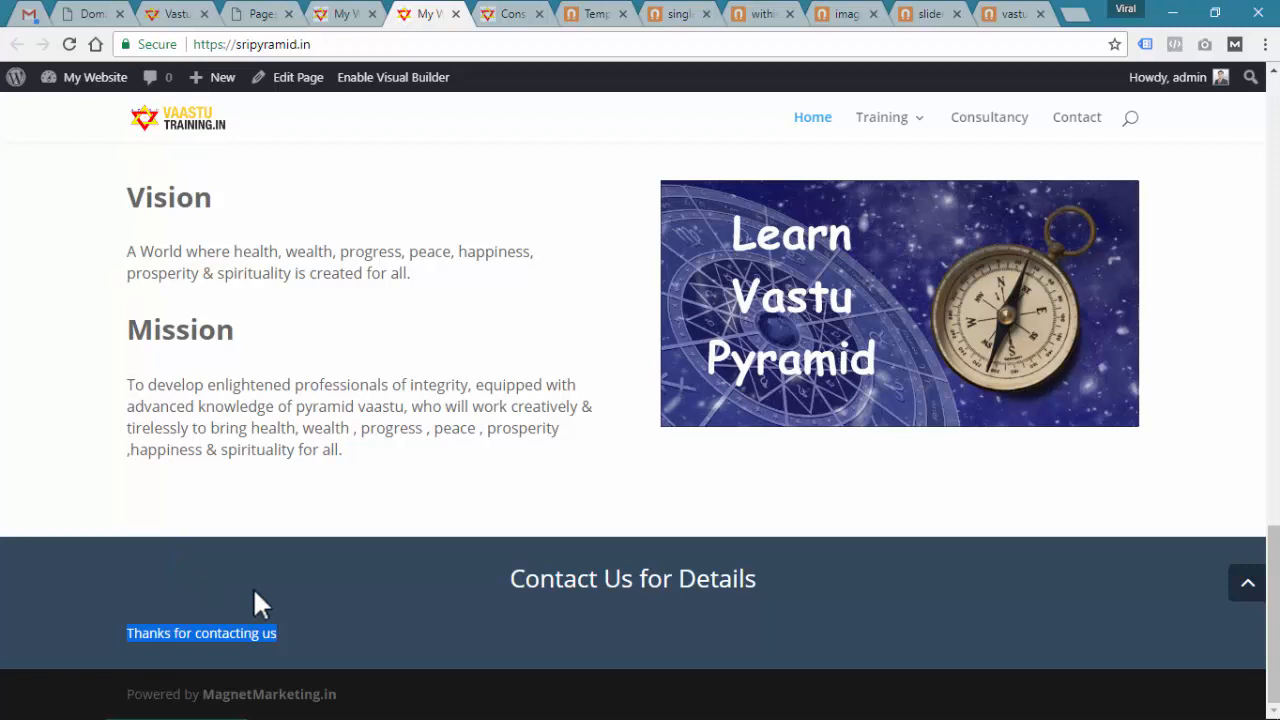
left_click(30, 14)
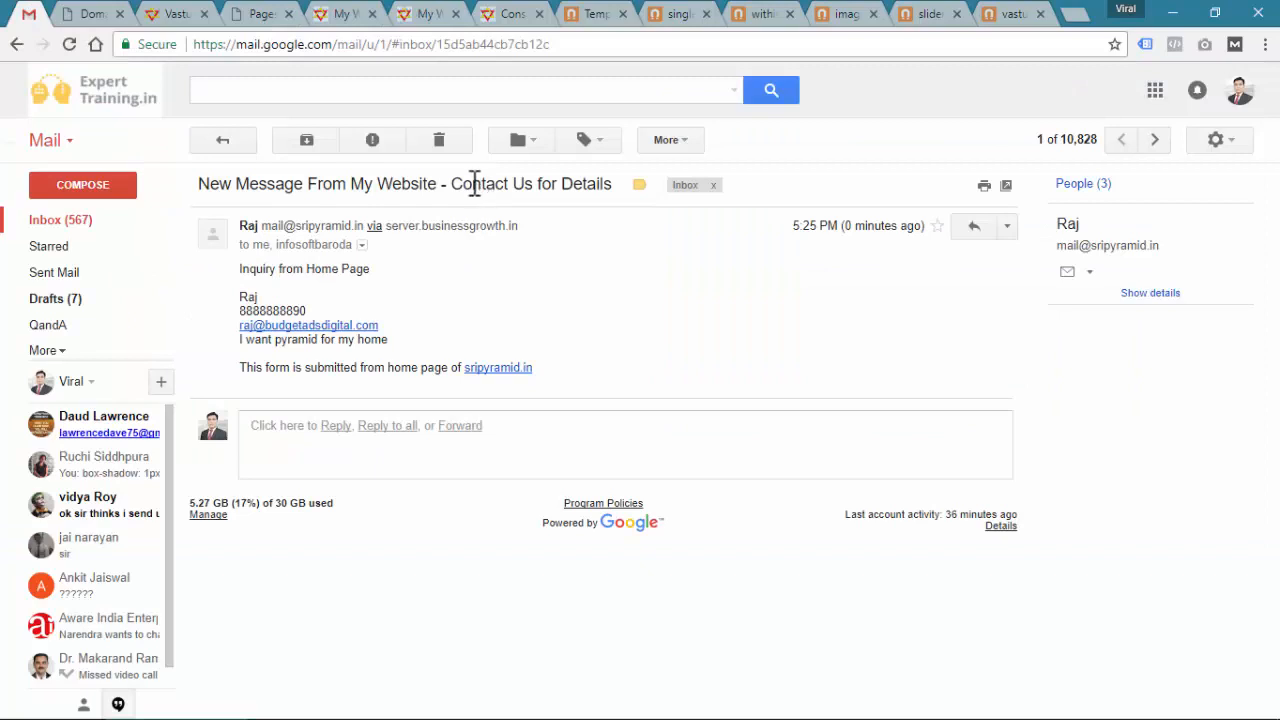
Check the email subject shows My Website and the Contact Us for Details form title
left_click_drag(209, 184, 418, 185)
left_click(371, 184)
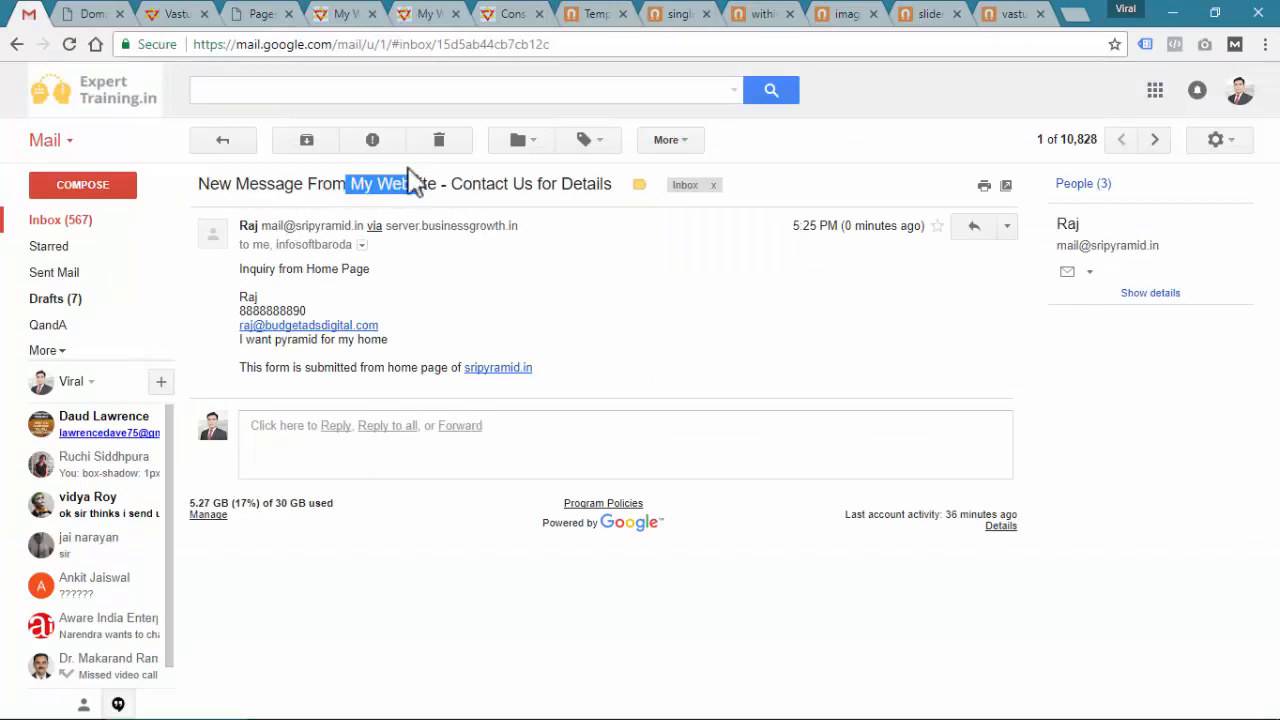
left_click(338, 14)
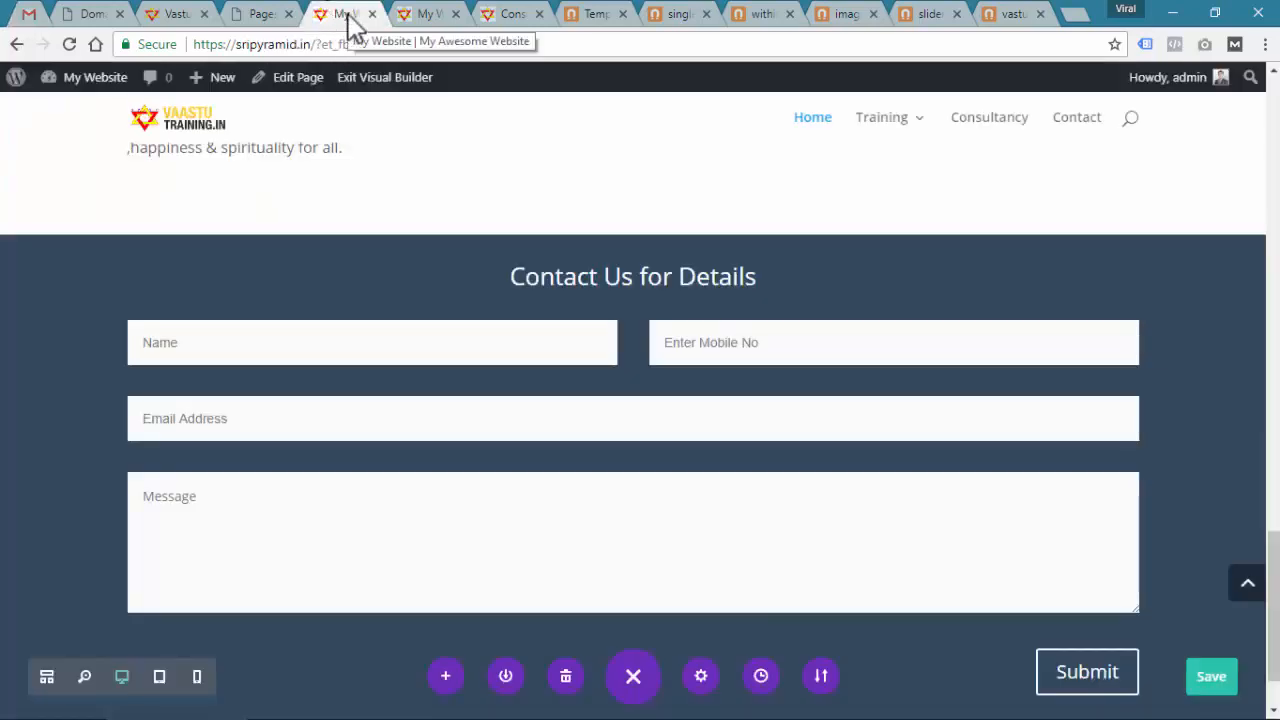
left_click(27, 16)
left_click_drag(466, 190, 600, 180)
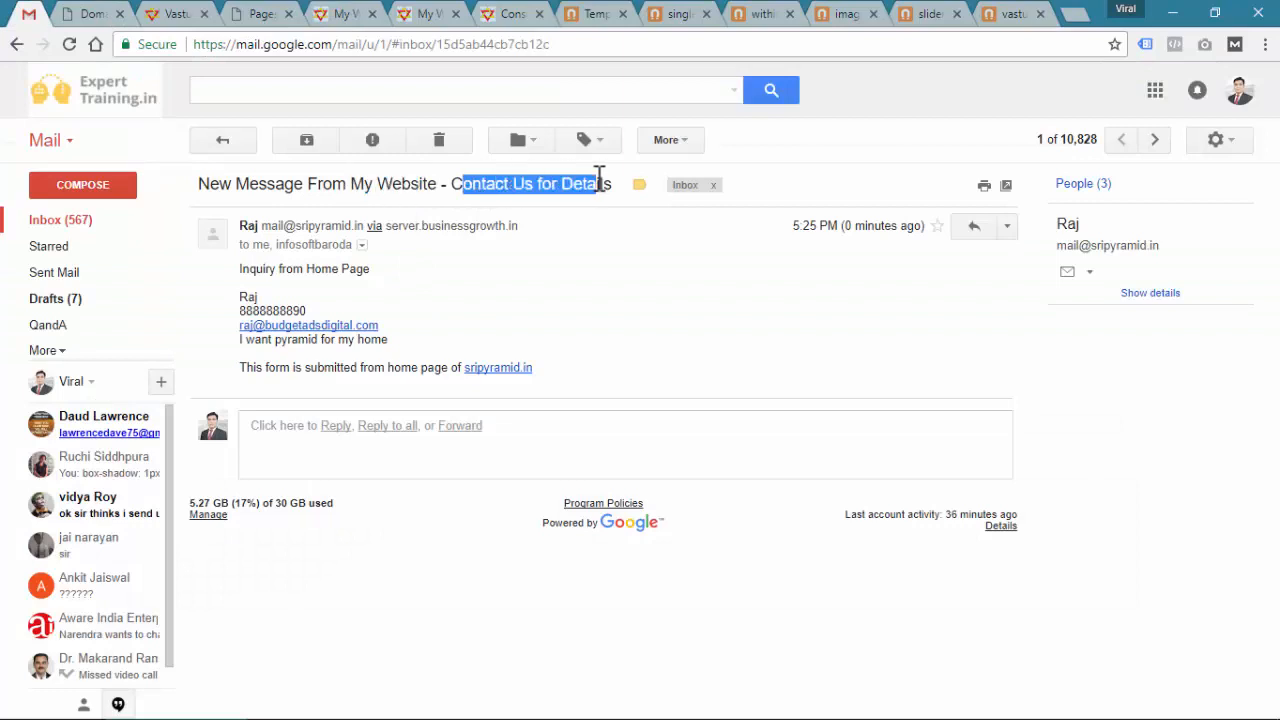
Verify the email body lists the submitted name, number, email and message
left_click_drag(249, 268, 523, 340)
left_click(665, 371)
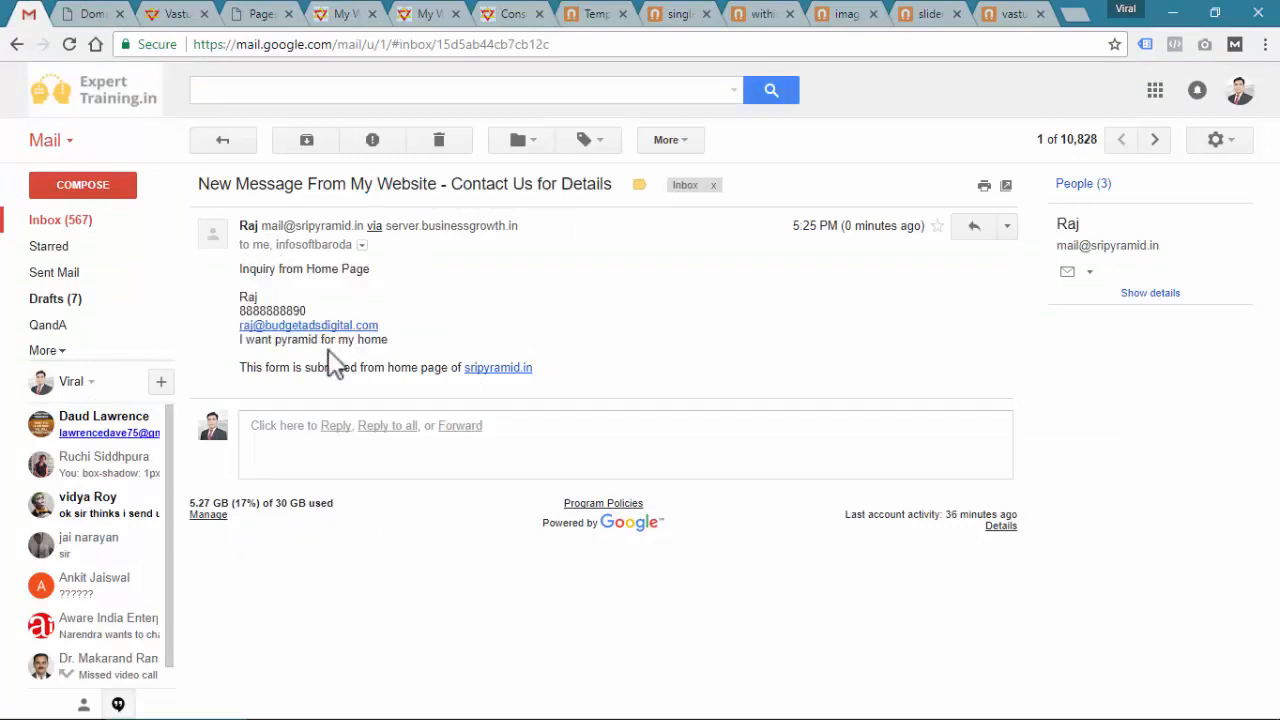
left_click_drag(250, 292, 563, 357)
left_click(613, 368)
left_click_drag(350, 184, 592, 176)
left_click(593, 281)
Save the home page in the Visual Builder
left_click(345, 16)
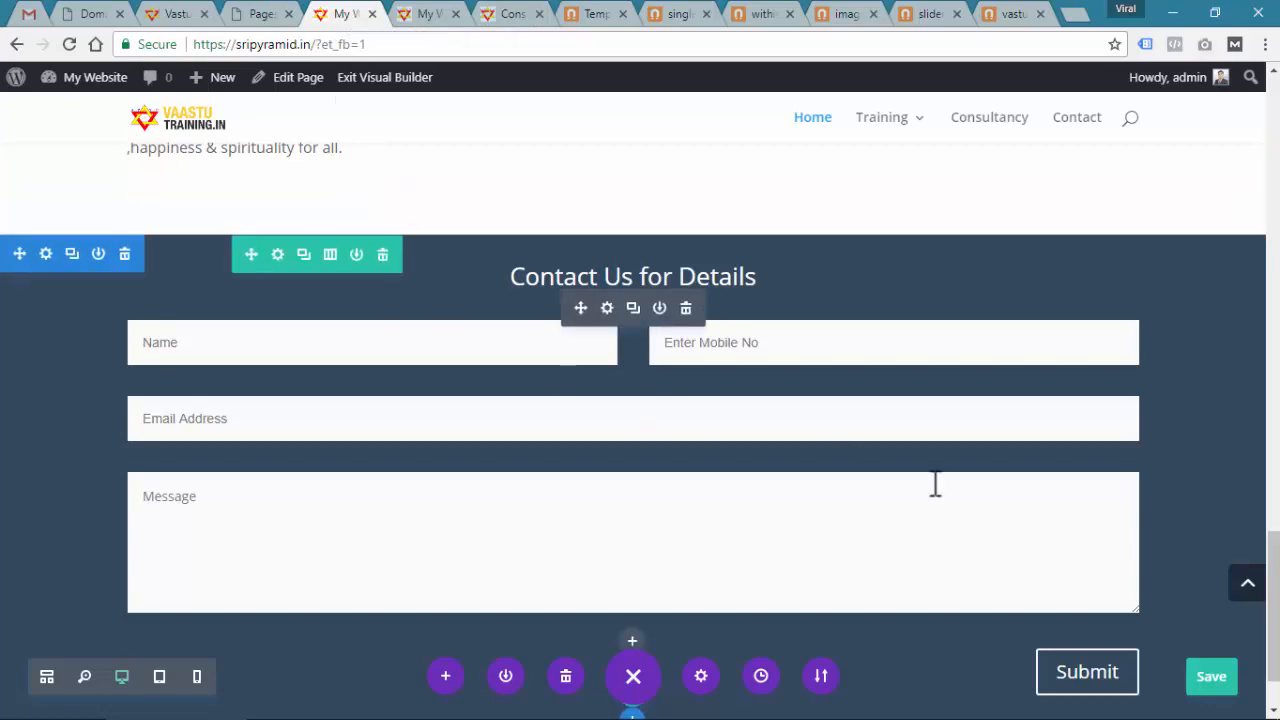
left_click(1212, 678)
scroll(717, 471, "up", 15)
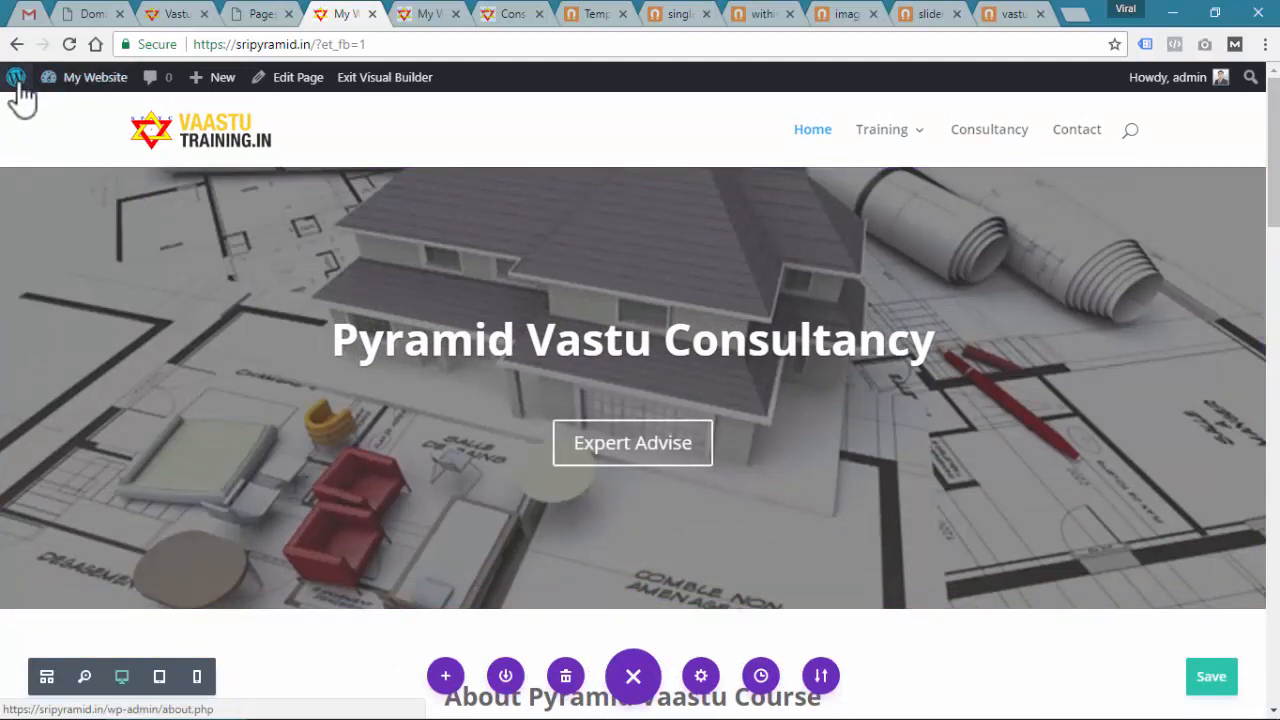
Go to the WordPress dashboard and close the leftover reference tabs
mouse_move(20, 94)
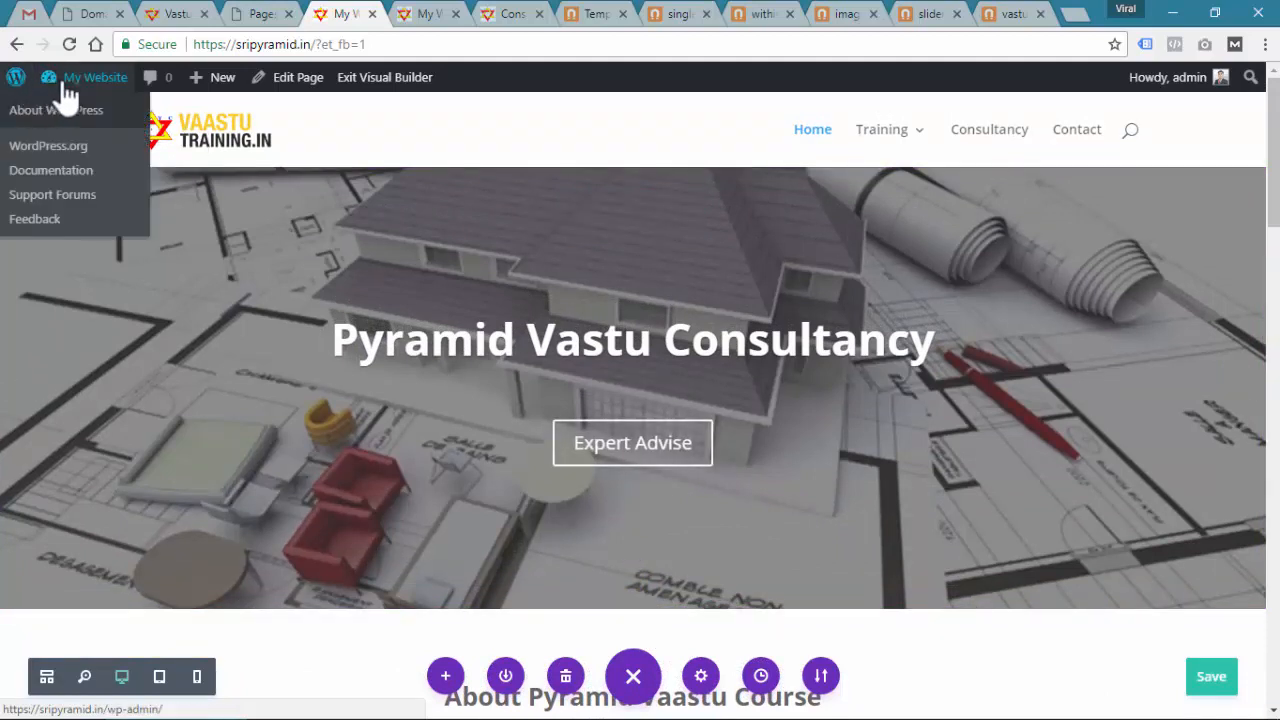
mouse_move(68, 82)
left_click(60, 116)
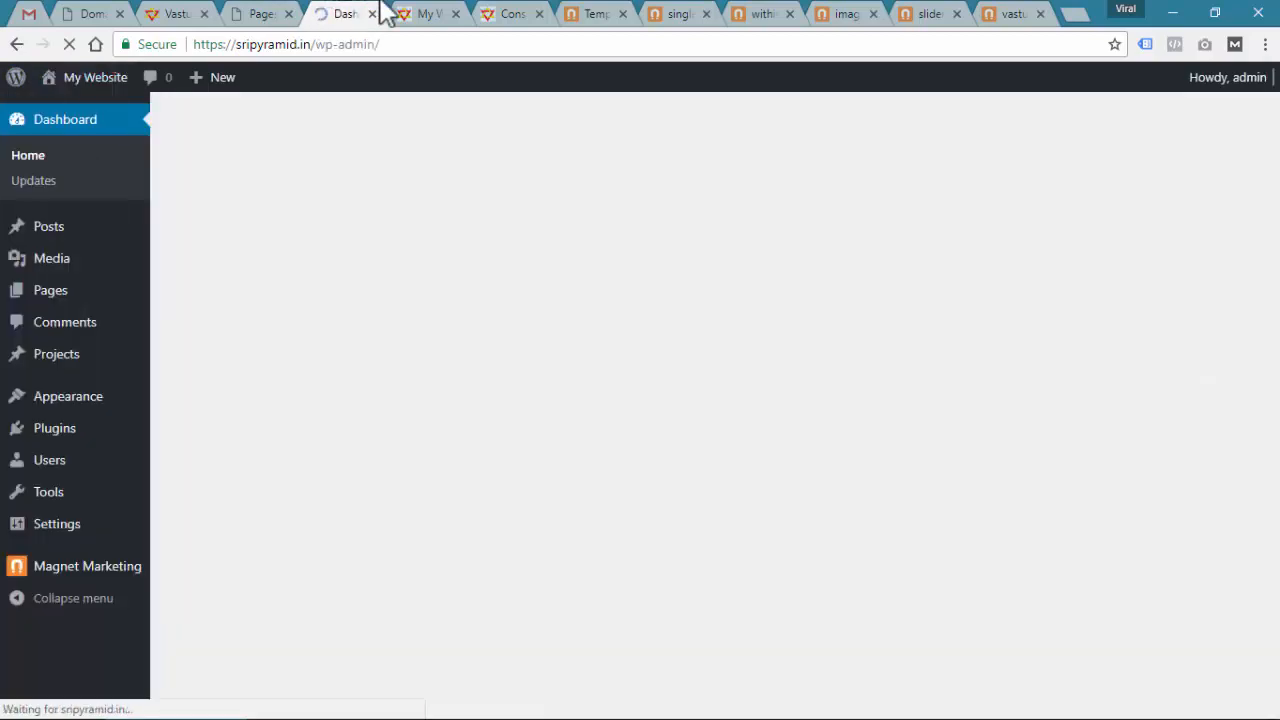
left_click(440, 15)
left_click(455, 15)
left_click(455, 15)
left_click(455, 15)
left_click(455, 15)
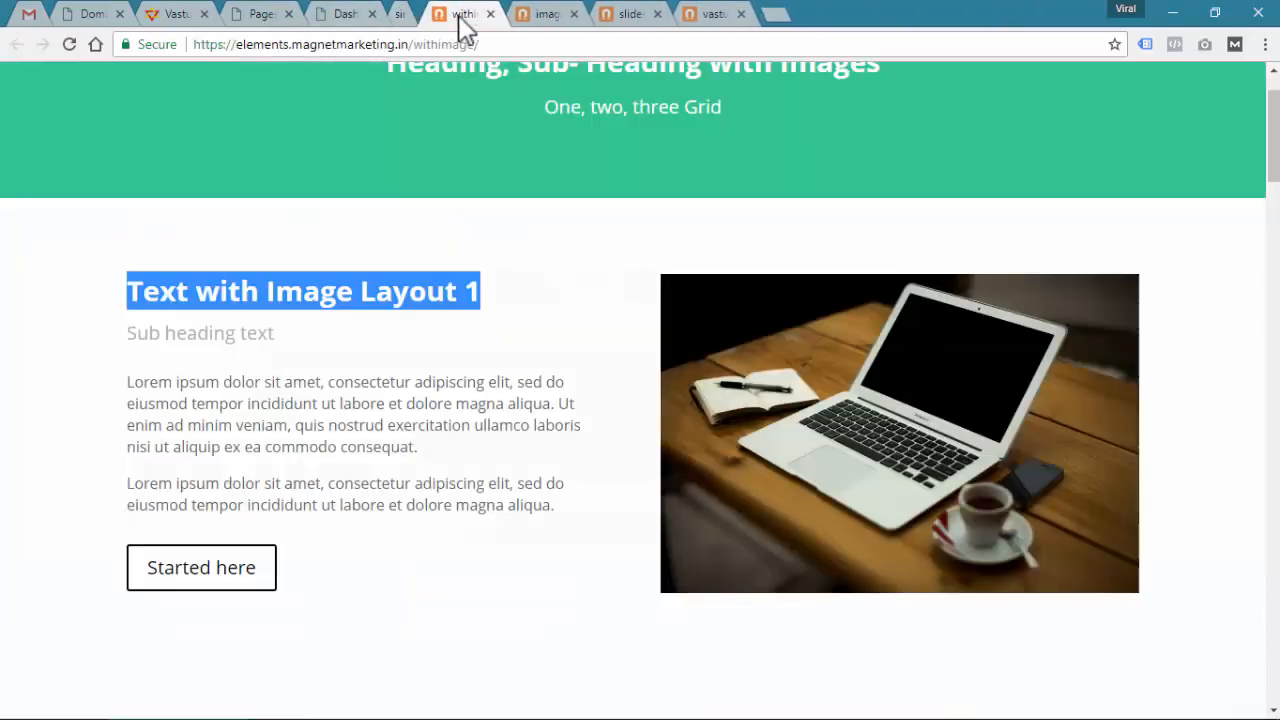
left_click(455, 15)
left_click(455, 15)
left_click(455, 15)
left_click(455, 15)
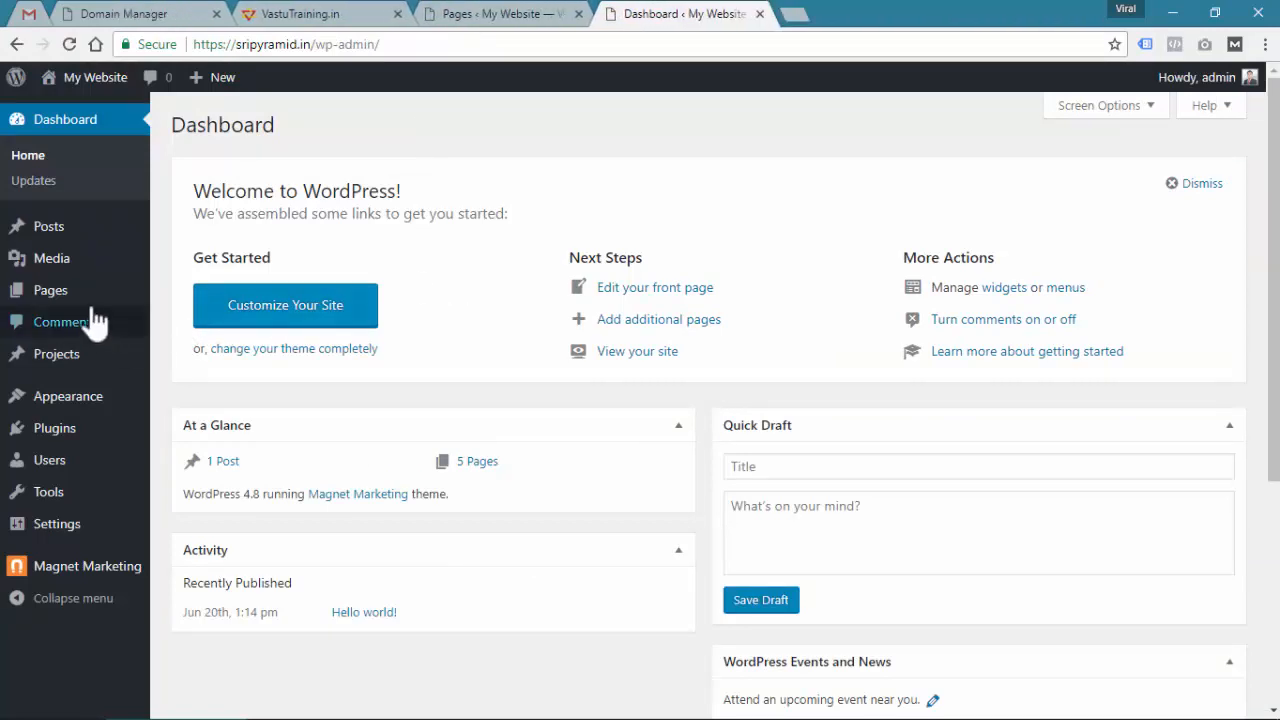
From the Pages list, open the Consultancy page in two new tabs
mouse_move(45, 292)
left_click(178, 296)
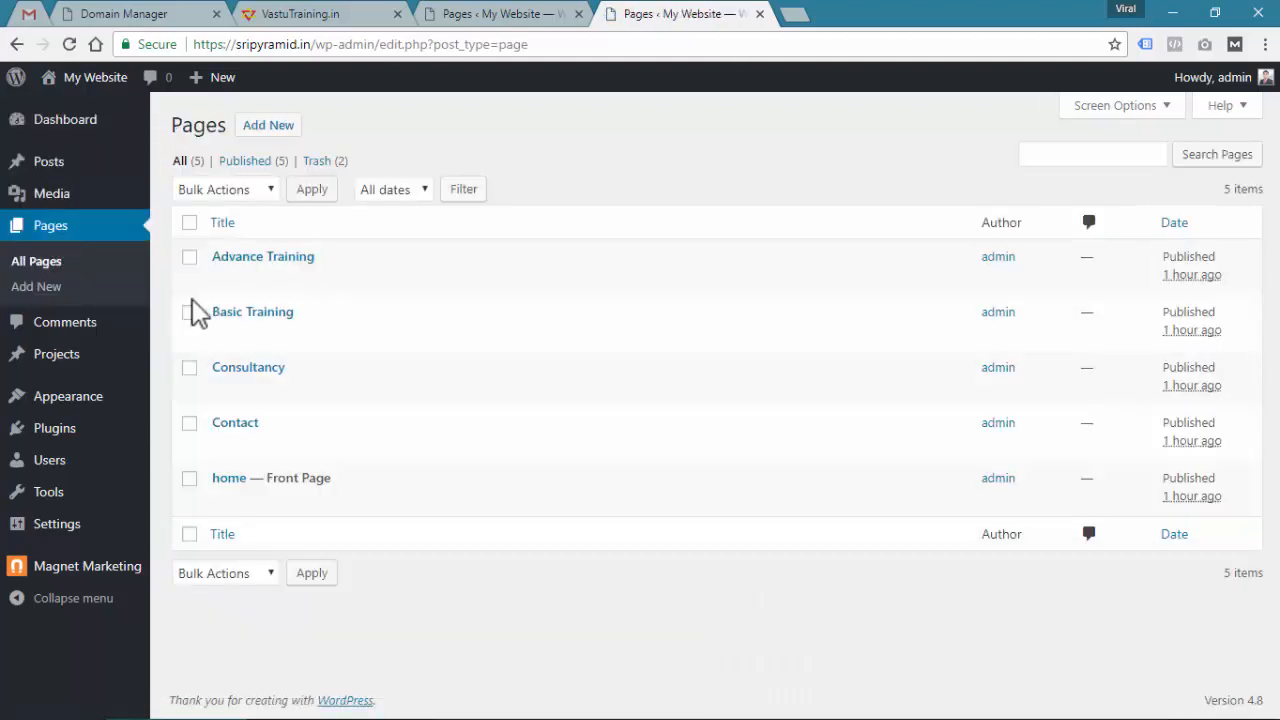
mouse_move(222, 383)
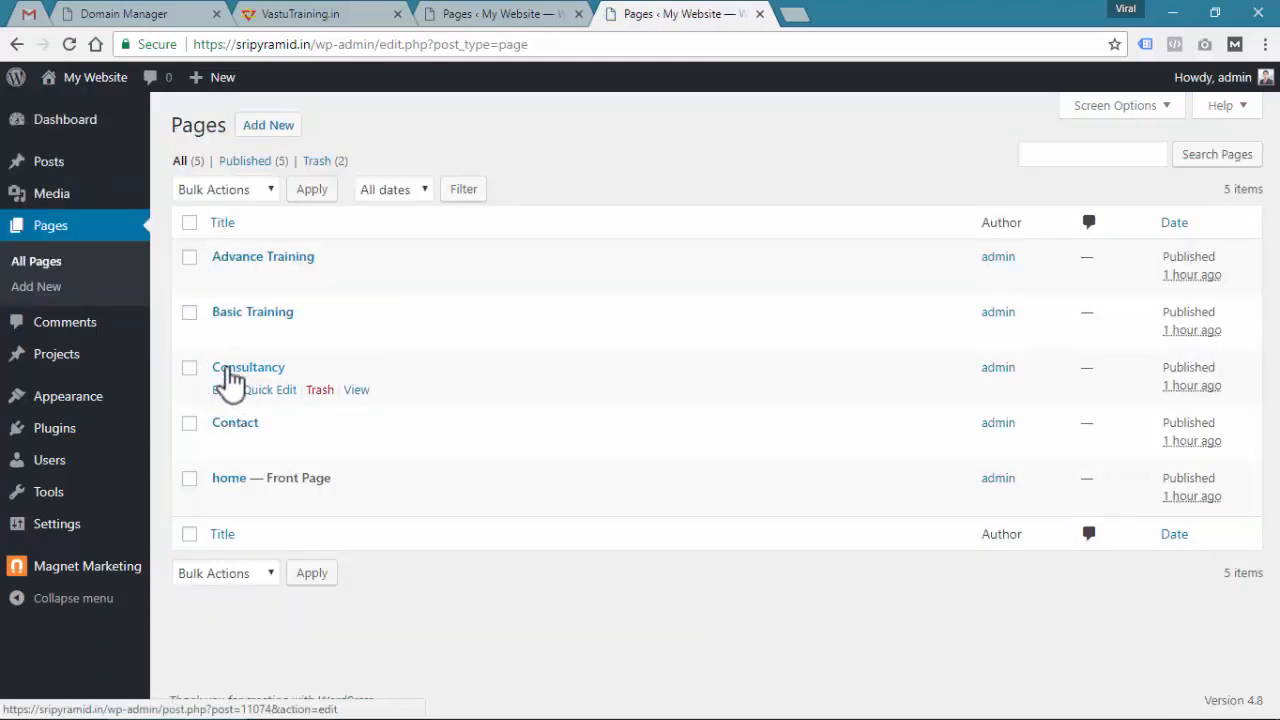
right_click(358, 395)
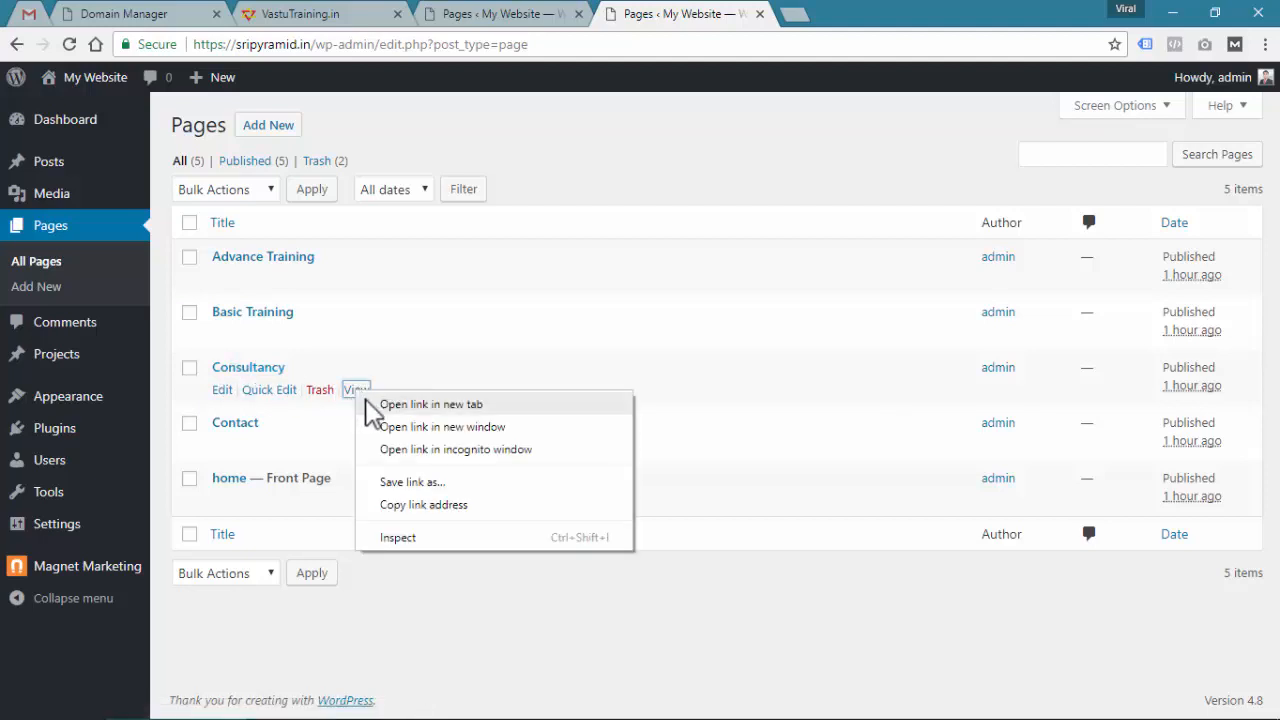
left_click(375, 404)
right_click(360, 398)
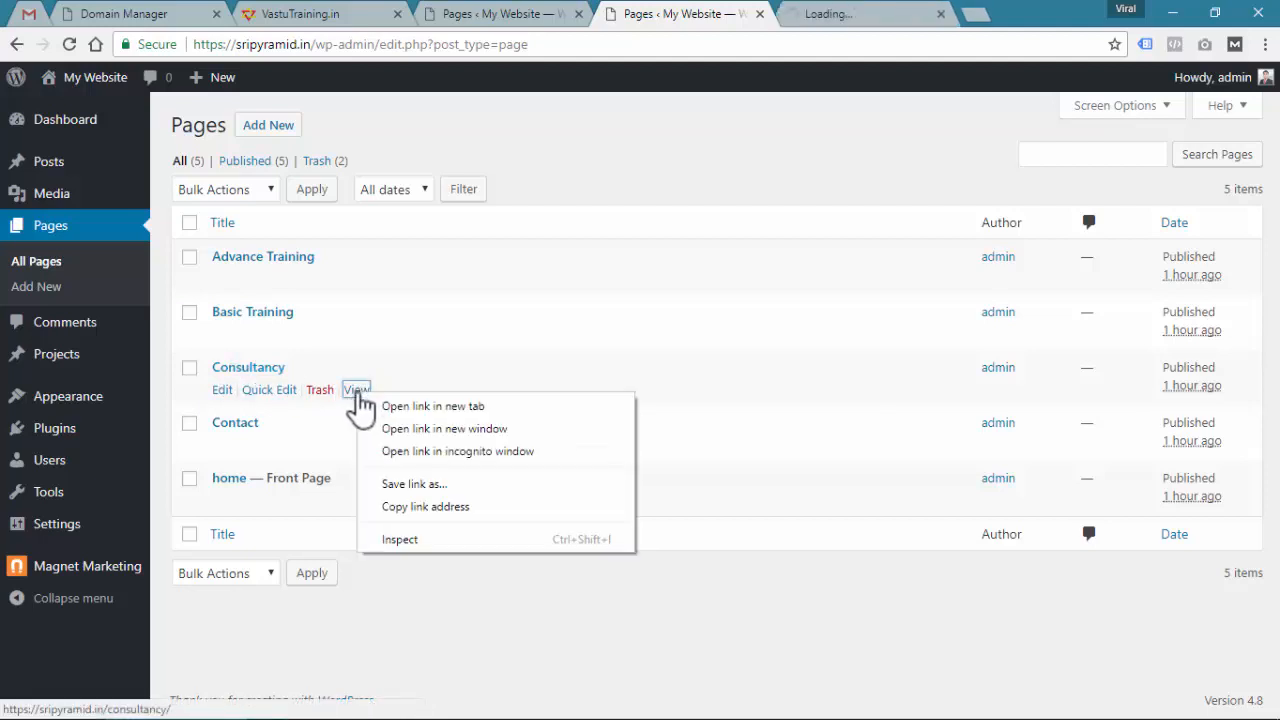
left_click(375, 403)
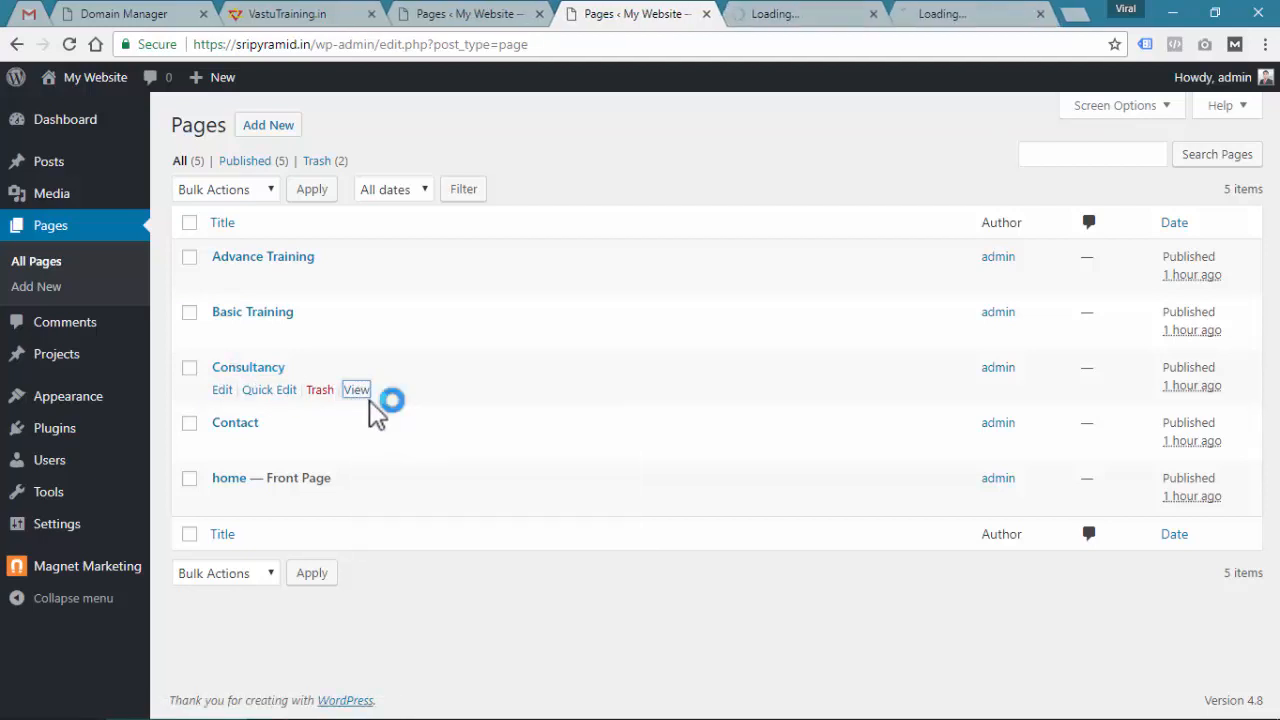
left_click(808, 18)
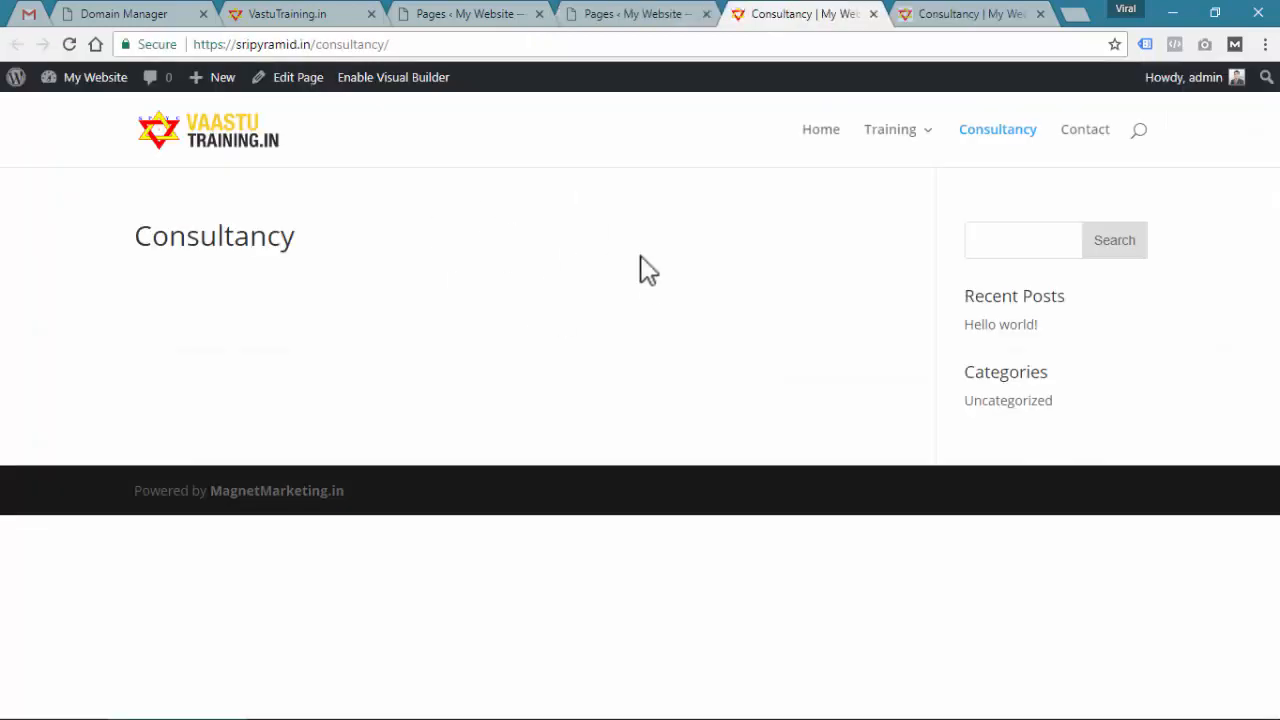
Enable the Visual Builder on Consultancy and insert a new section from the library
left_click(971, 14)
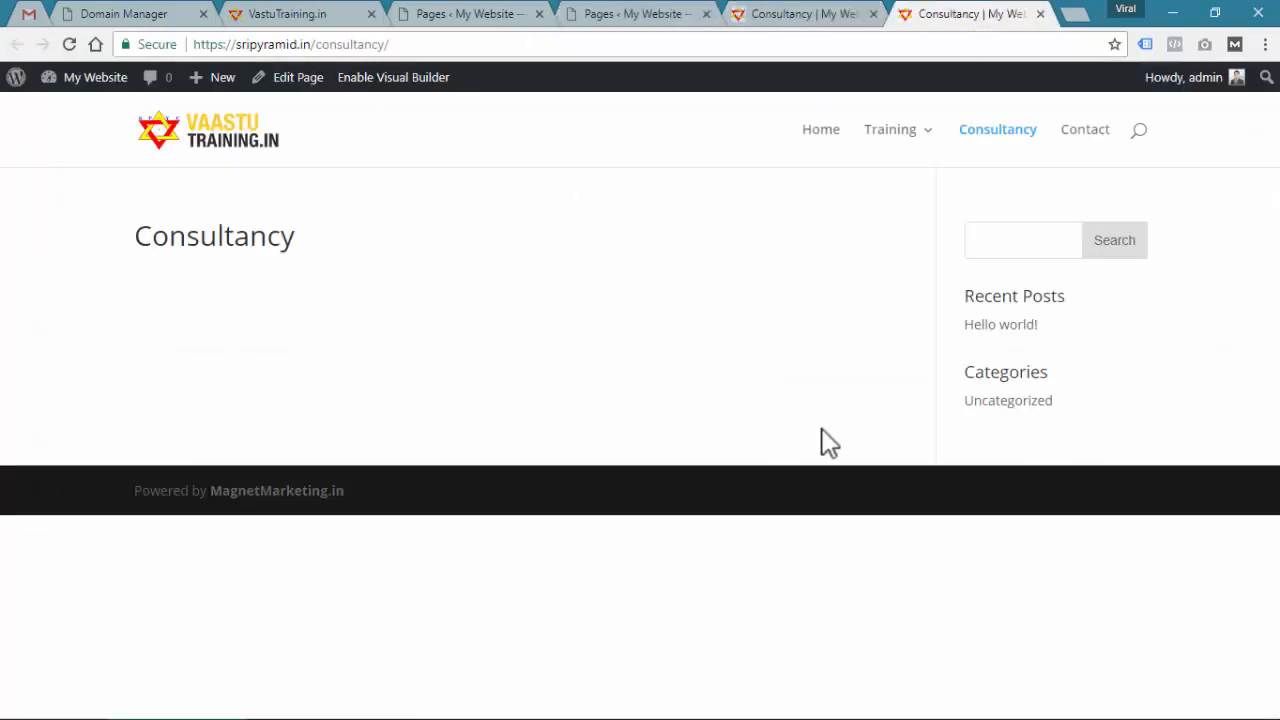
left_click(780, 12)
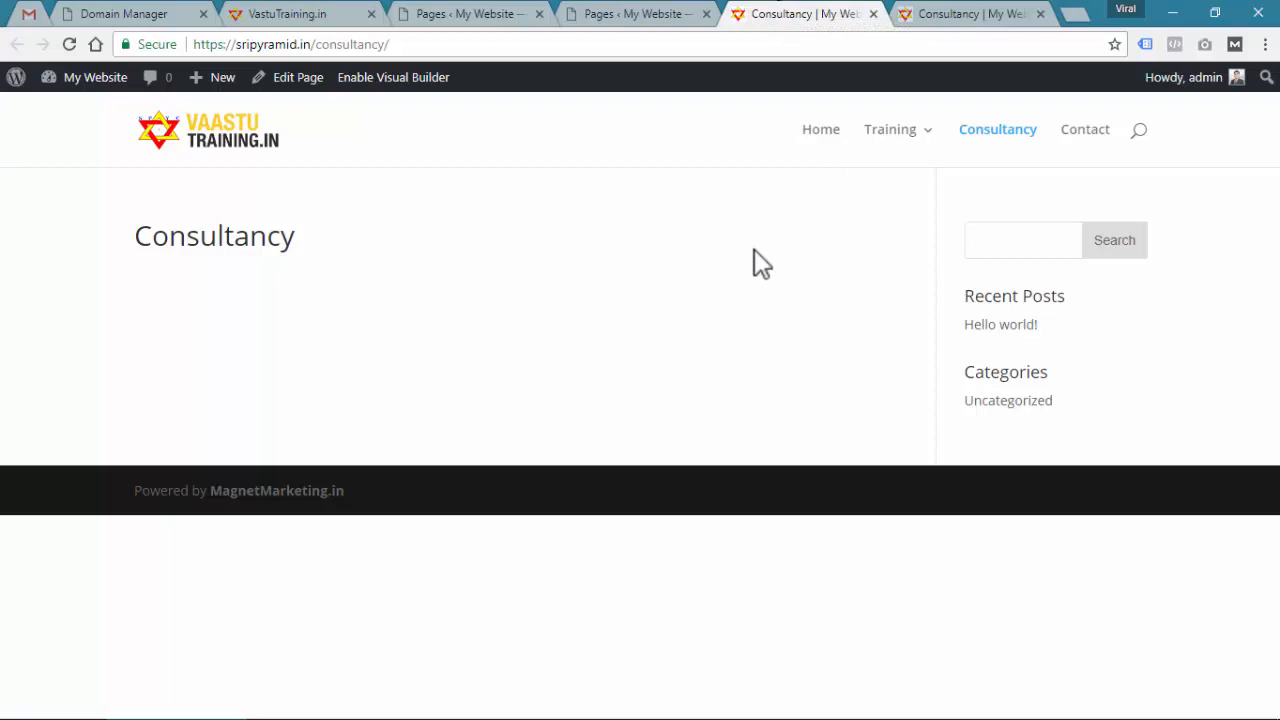
left_click(400, 82)
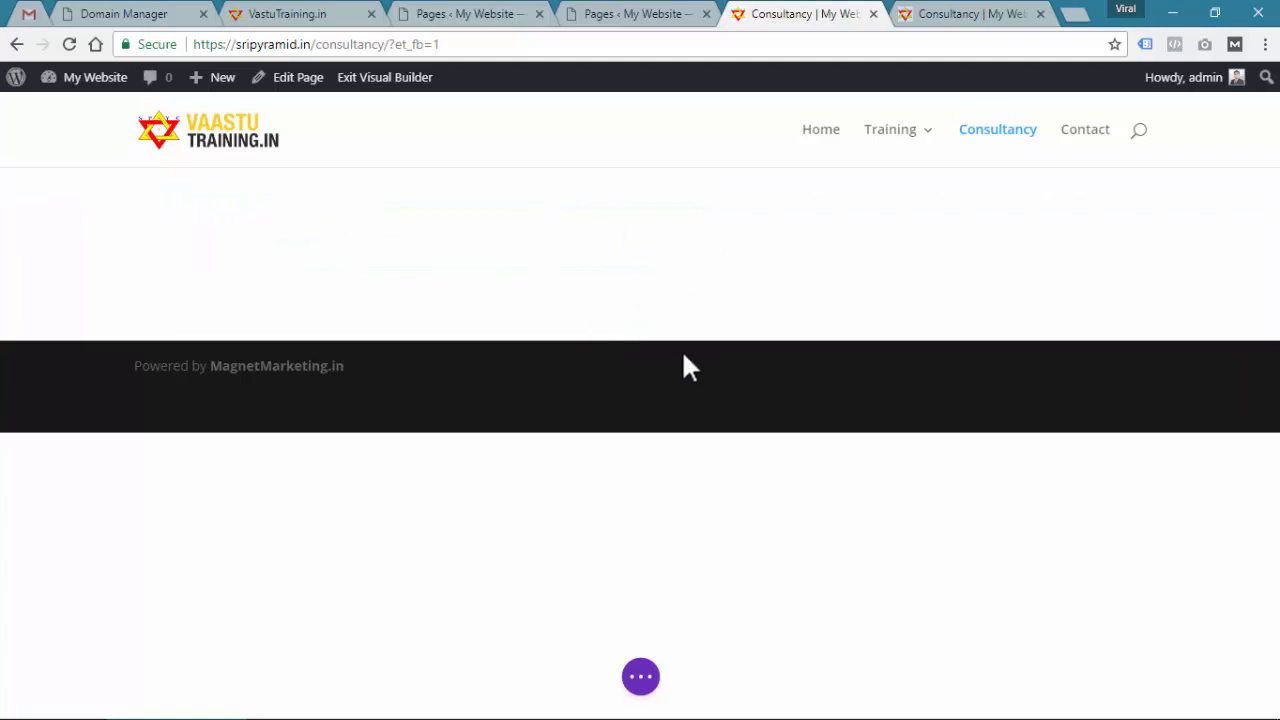
left_click(640, 343)
left_click(644, 214)
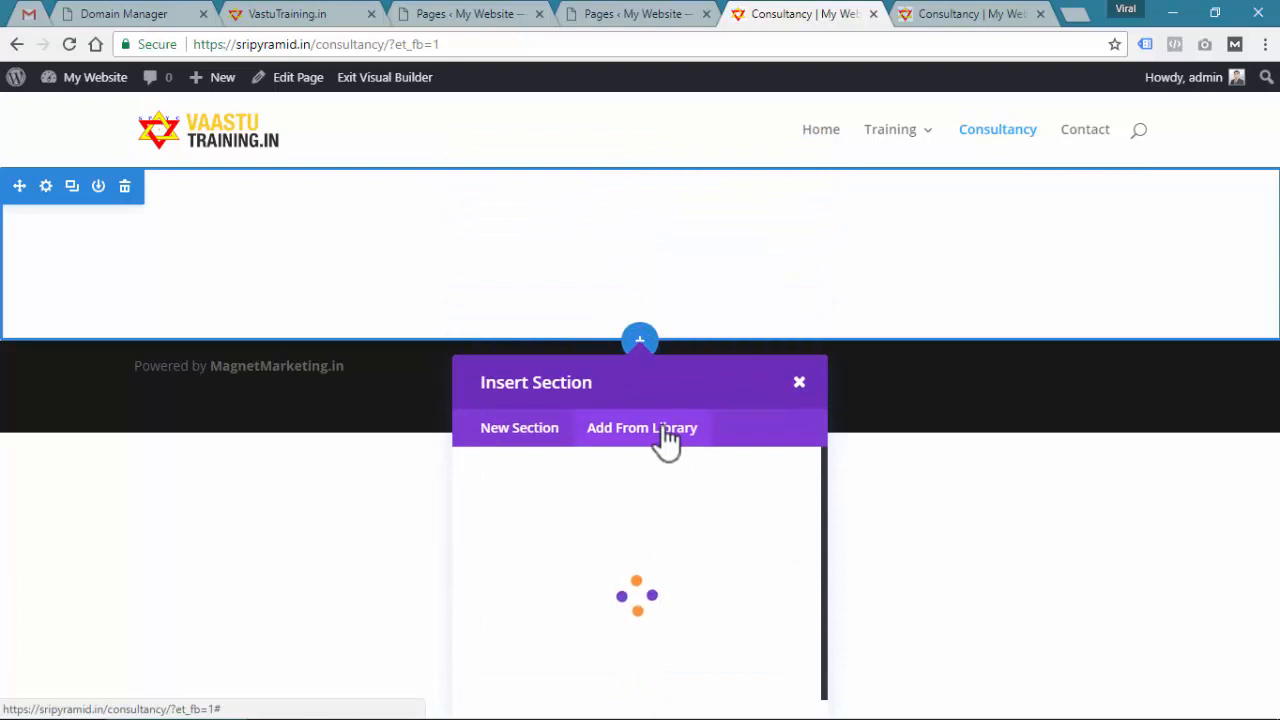
Load elements.magnetmarketing.in in a new tab and scroll through it
left_click(1062, 24)
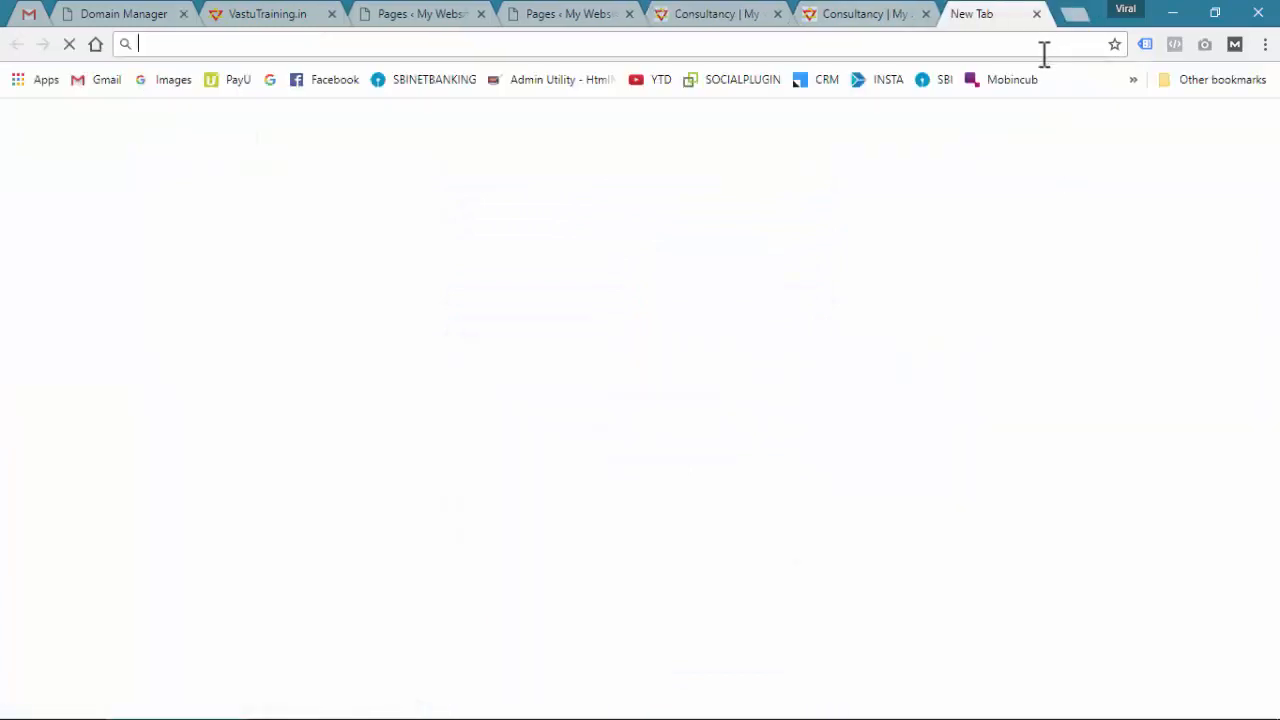
type("eleme")
key("Return")
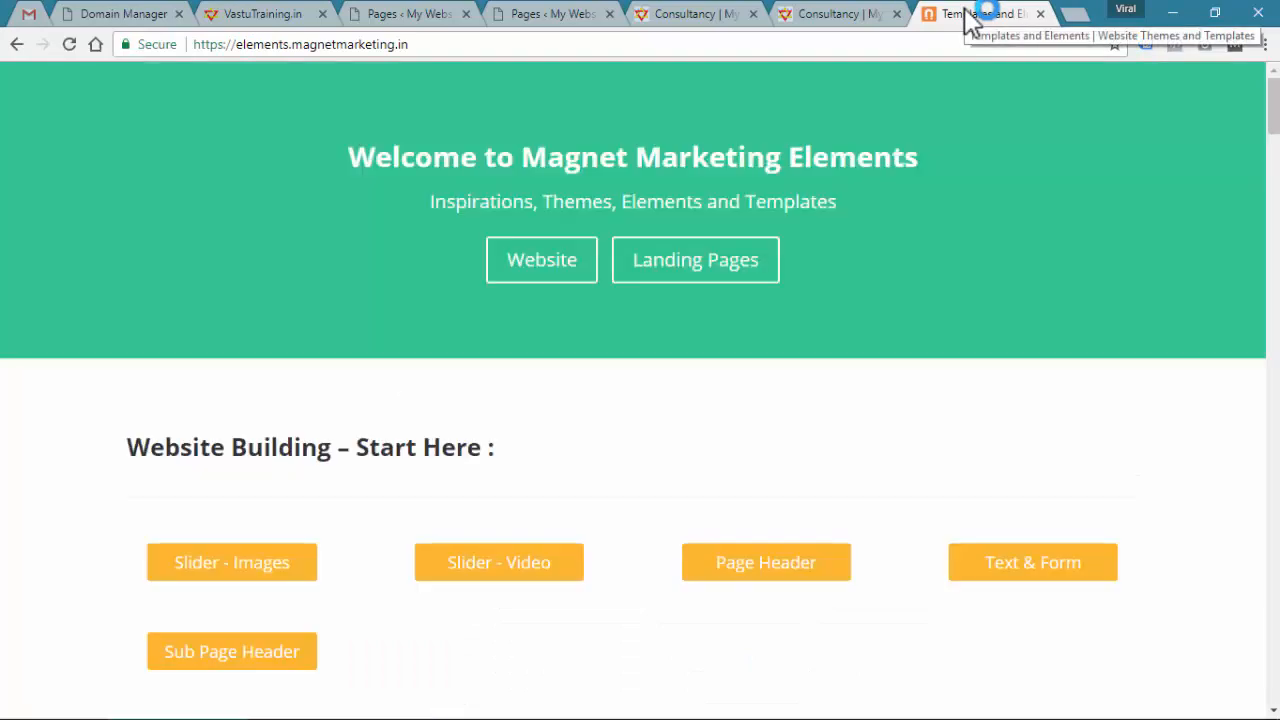
left_click(685, 14)
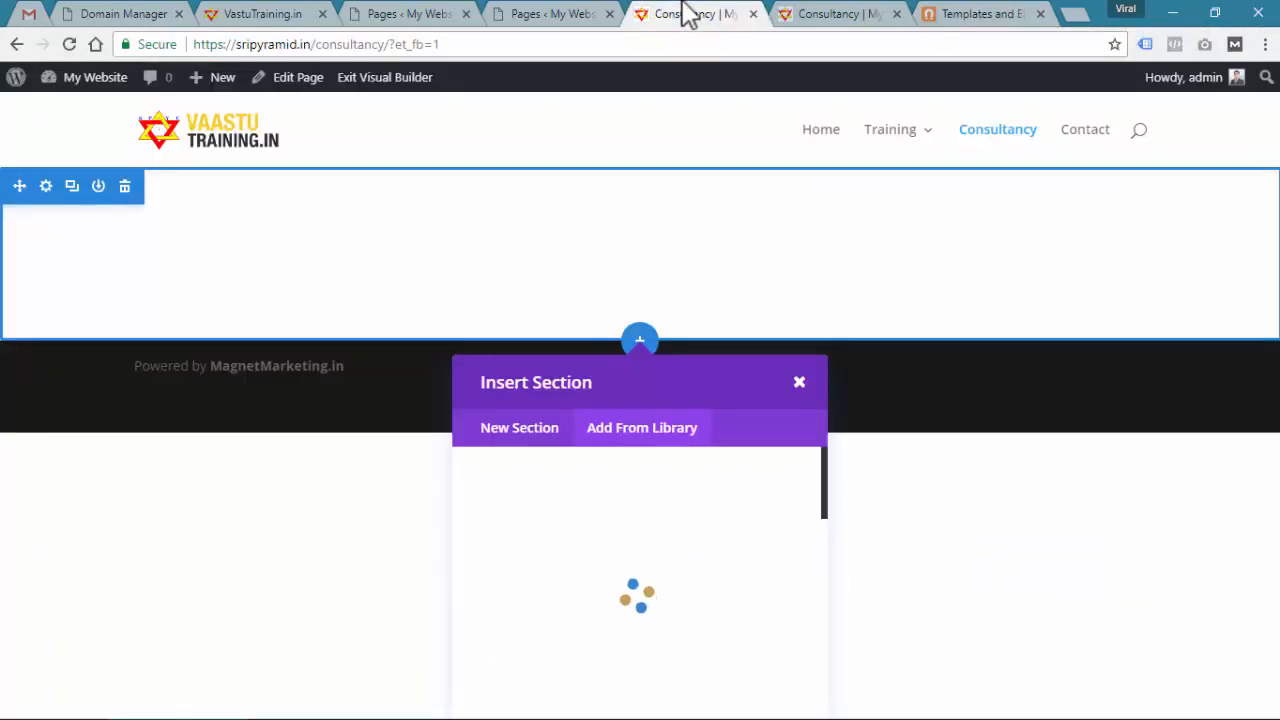
left_click(978, 14)
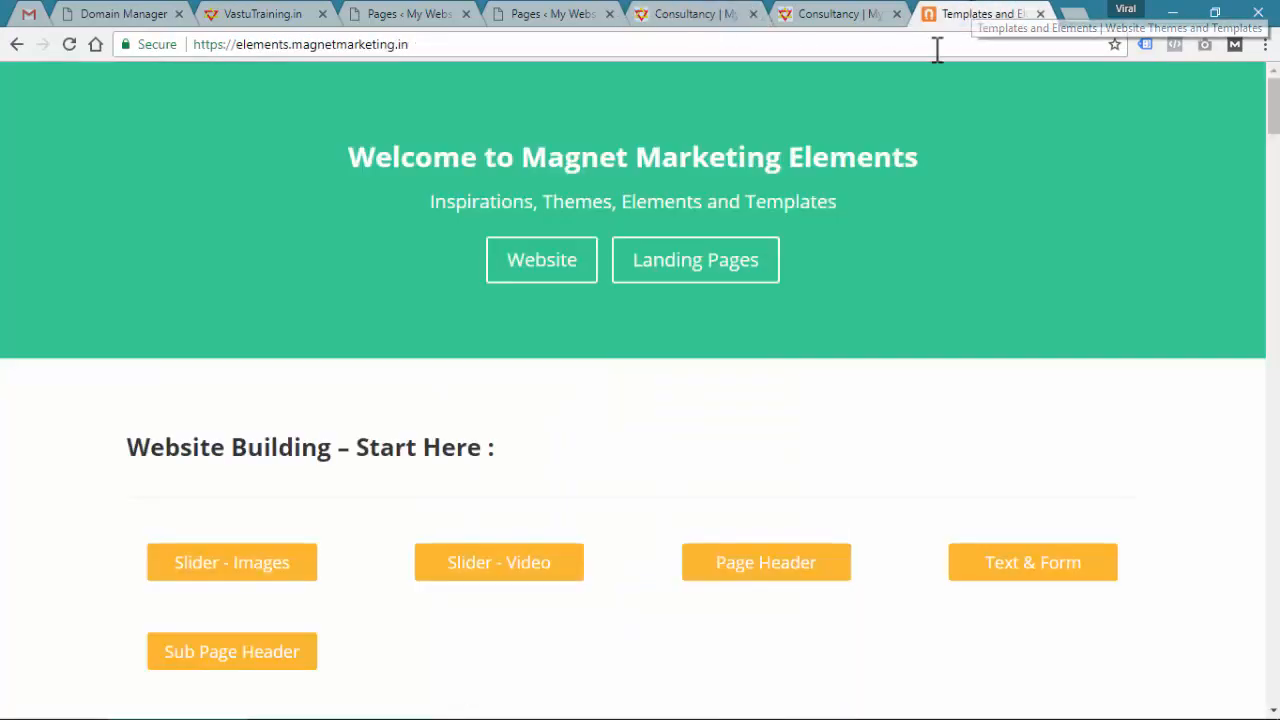
scroll(374, 437, "down", 1)
left_click_drag(270, 352, 497, 342)
scroll(495, 340, "down", 2)
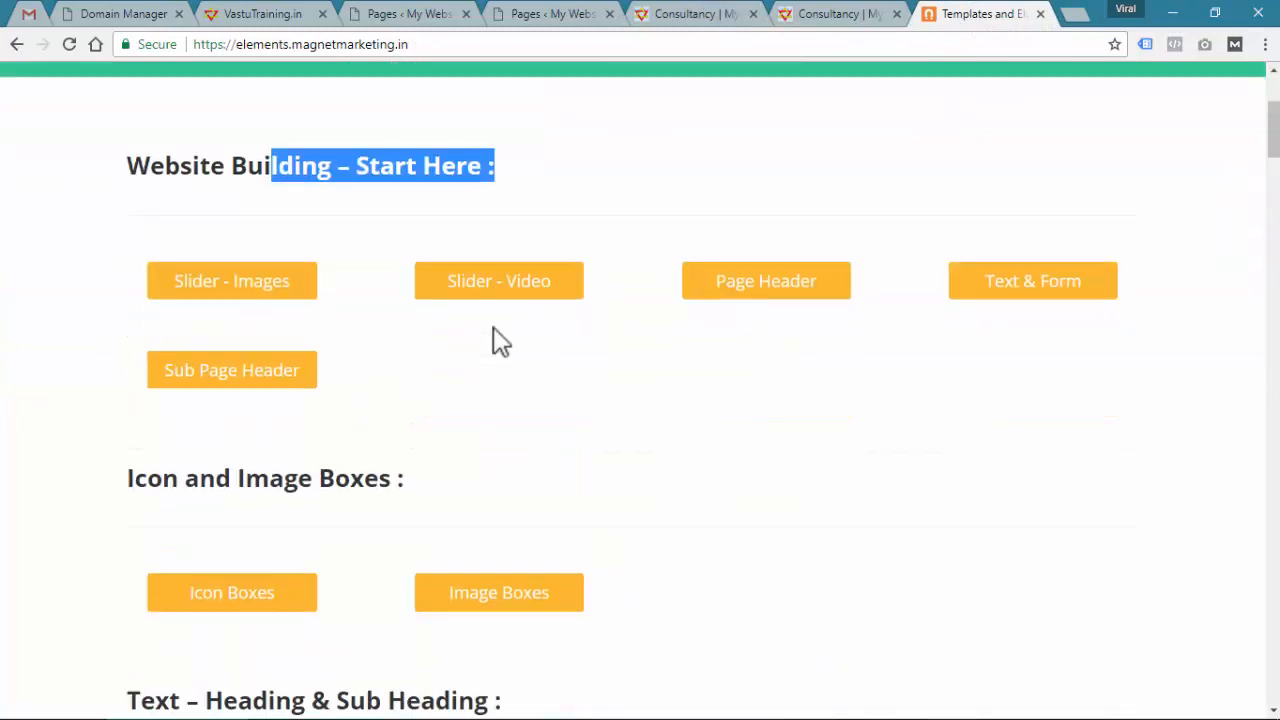
left_click(514, 403)
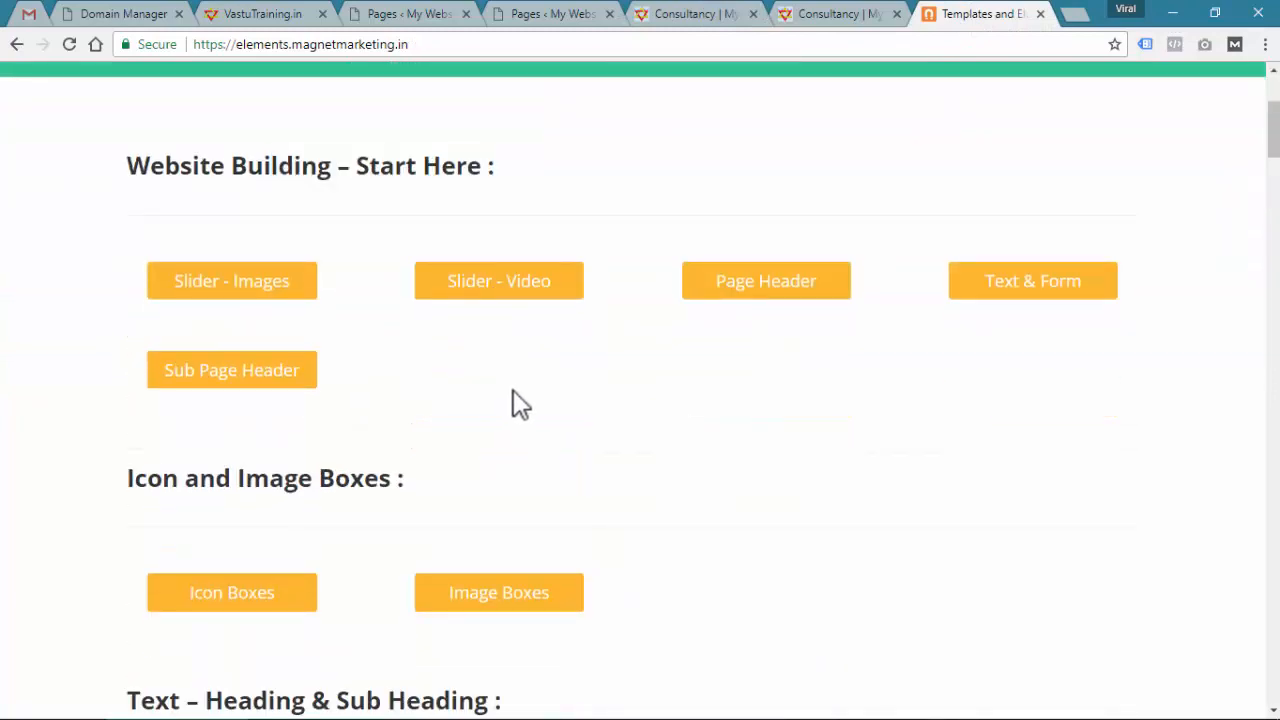
Browse the Sub Page Header examples down to the Sub Header with Button design
left_click(255, 383)
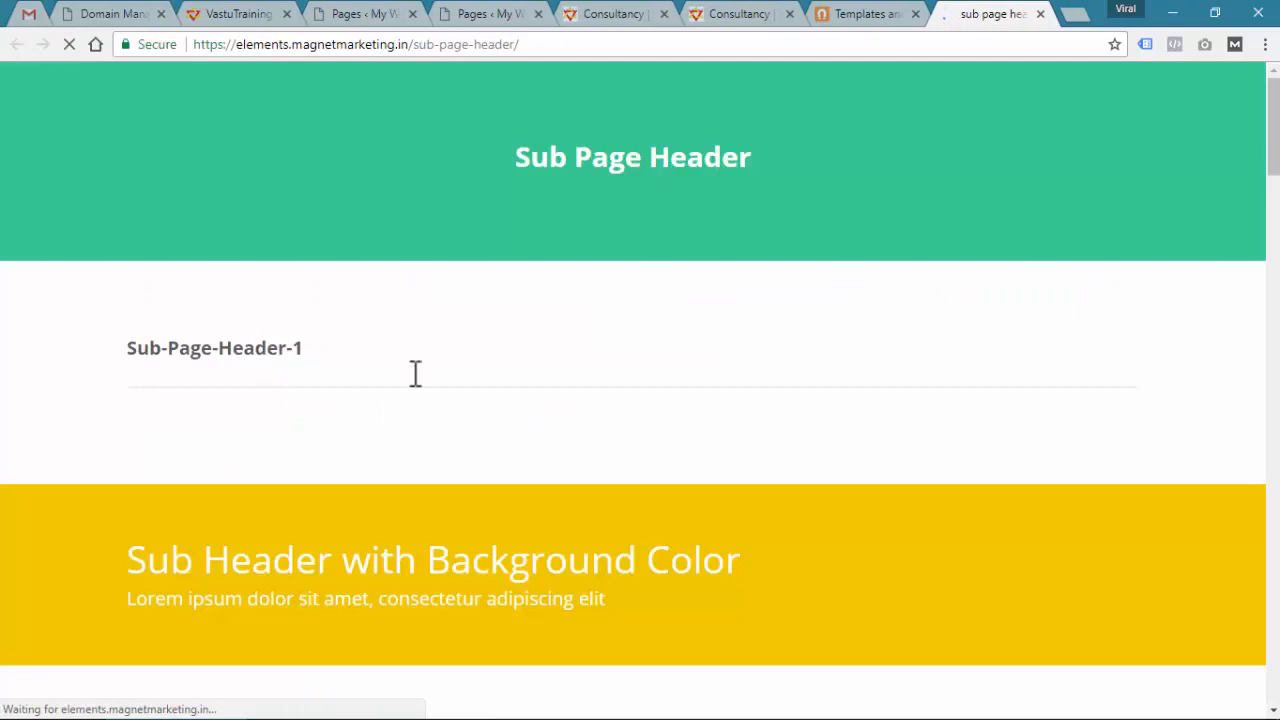
scroll(431, 366, "down", 3)
left_click_drag(128, 180, 651, 220)
scroll(645, 285, "down", 2)
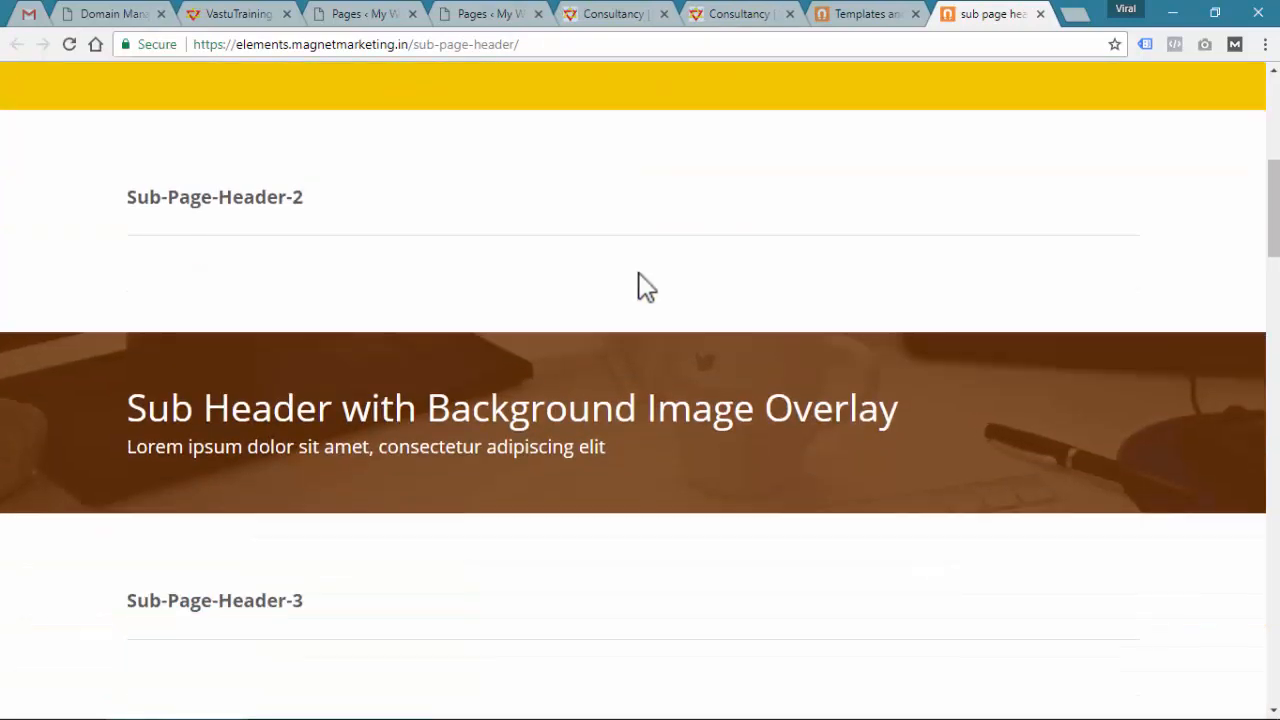
left_click_drag(230, 407, 636, 410)
scroll(640, 443, "down", 5)
left_click_drag(272, 336, 594, 376)
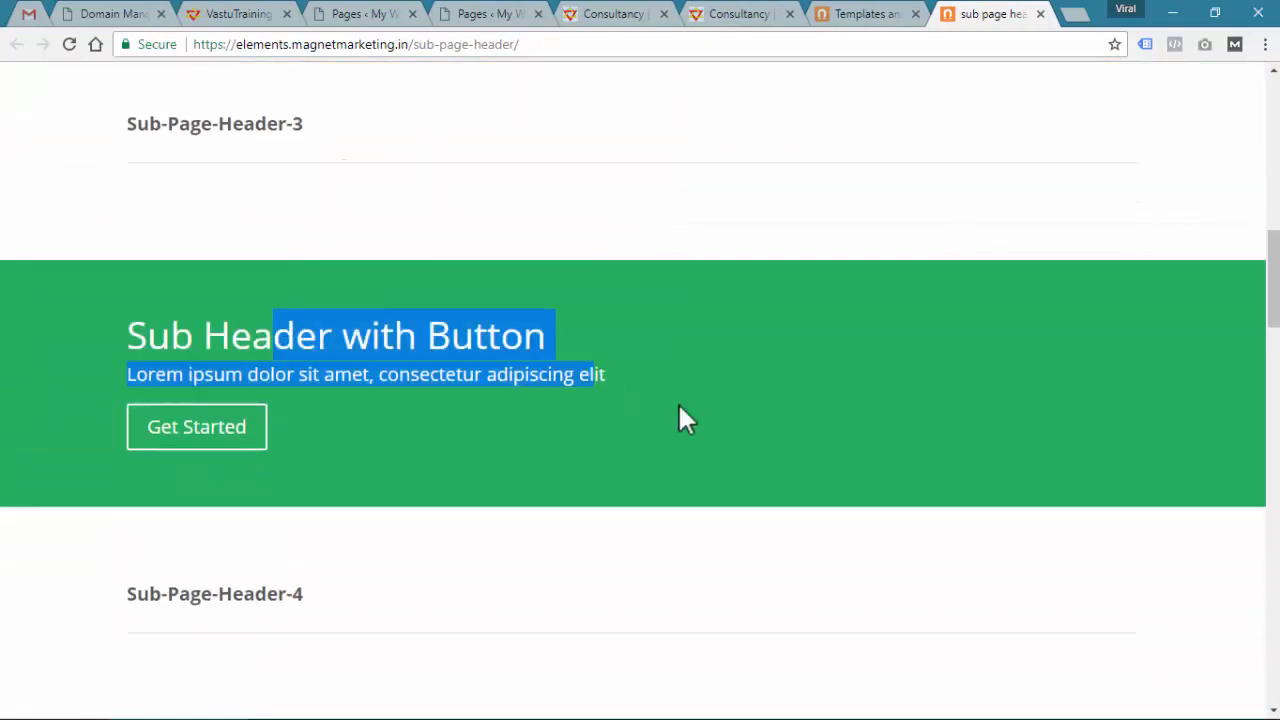
left_click(679, 407)
Load magnetmarketing.in in a new tab and view its Contact page
left_click(1068, 15)
type("magnetmarketing.in")
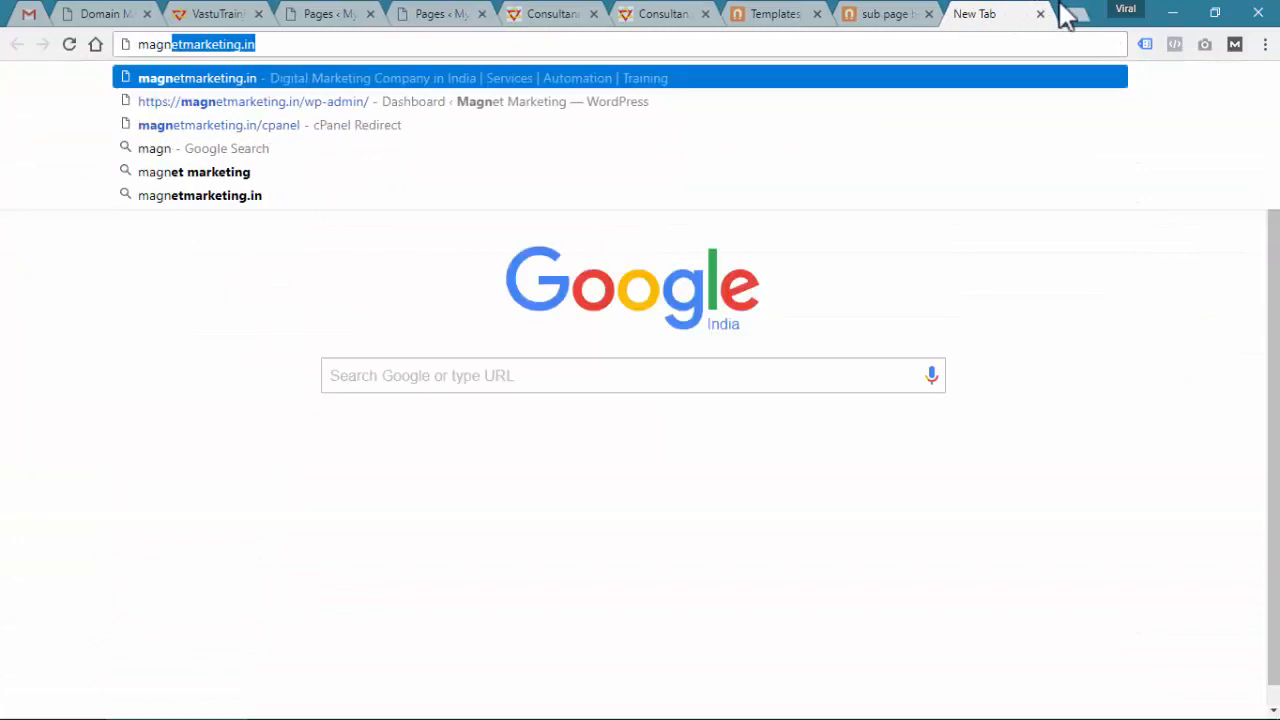
key("Return")
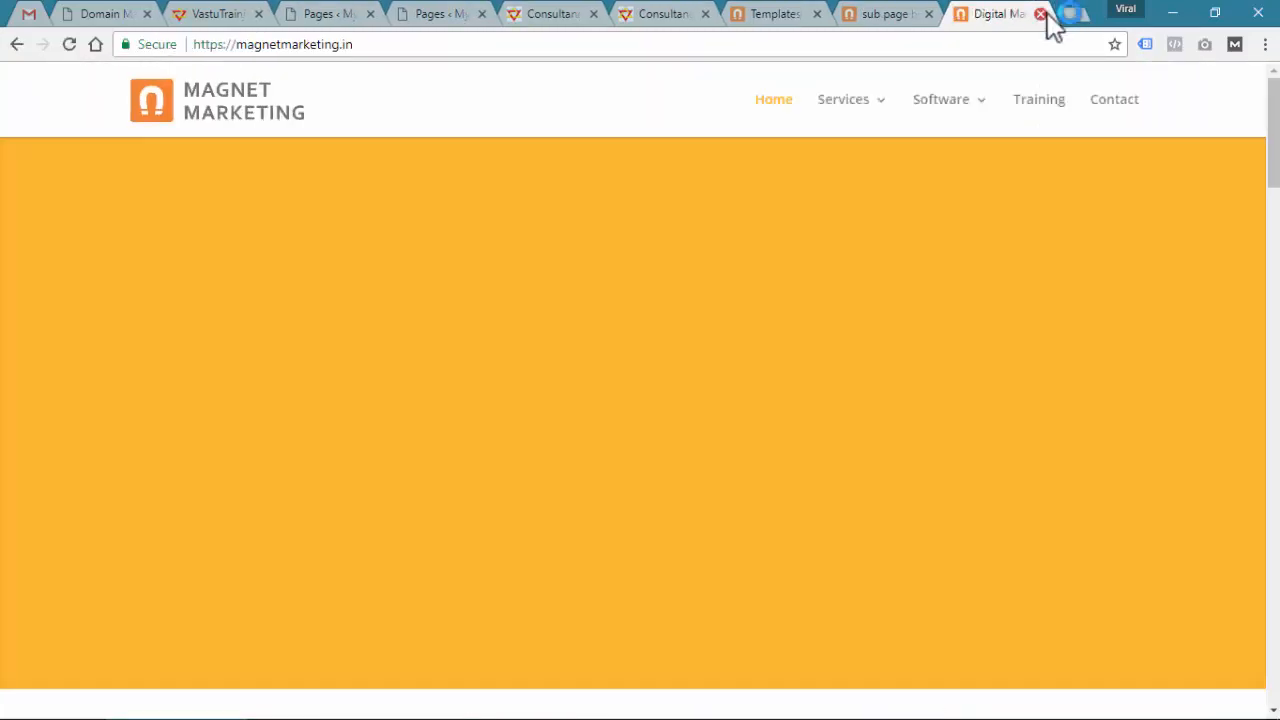
left_click(1104, 101)
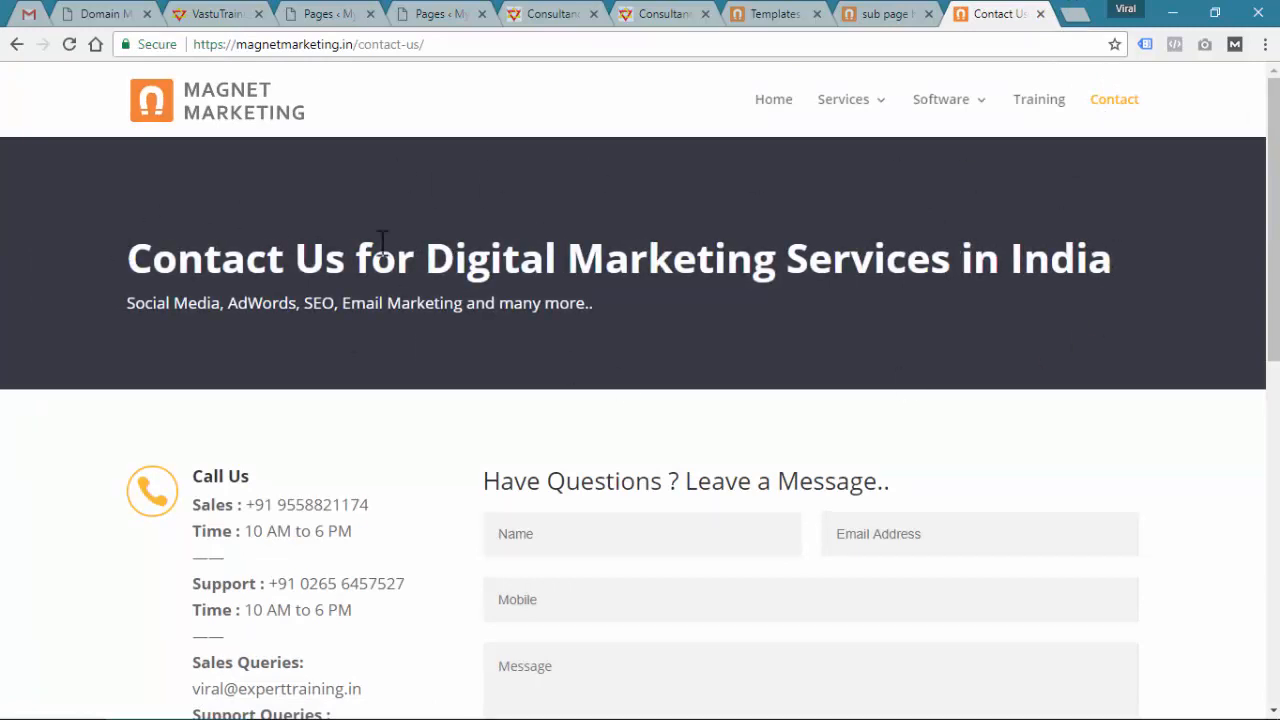
Load admaxadvertising.in and view its About, Newspapers and Ad Samples pages
left_click(1072, 14)
type("admaxadvertising.in")
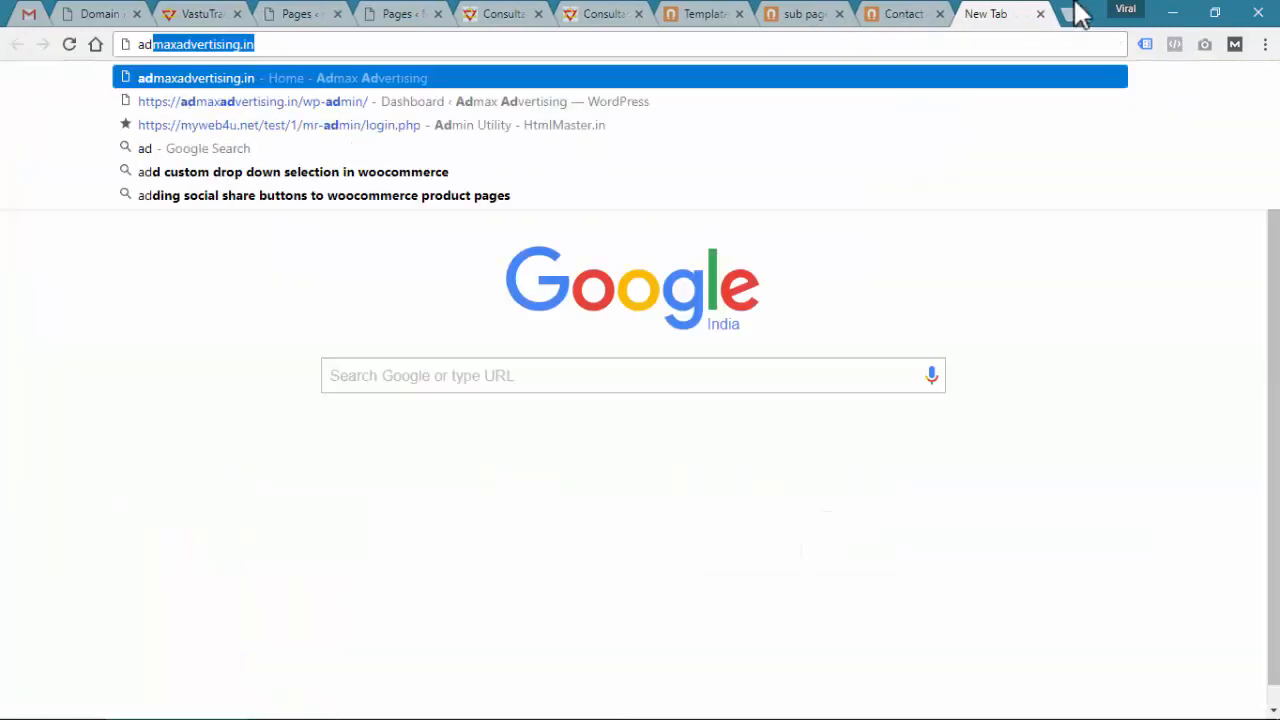
key("Return")
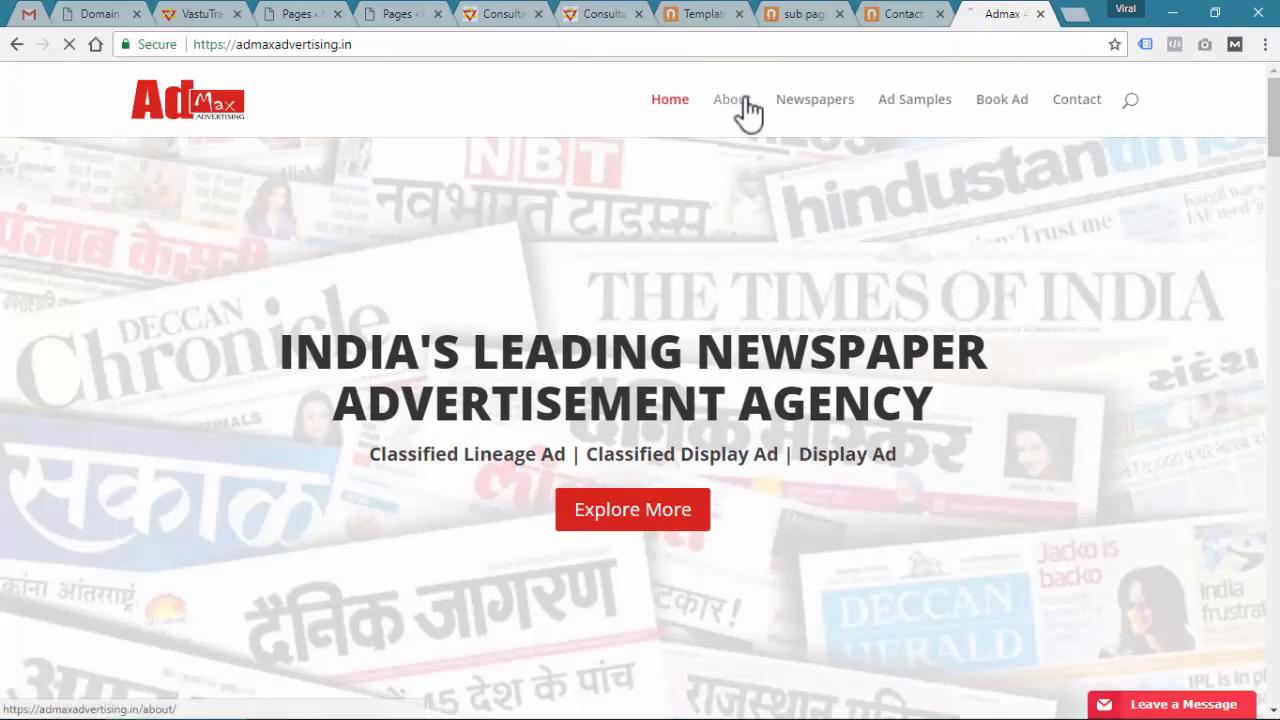
left_click(745, 101)
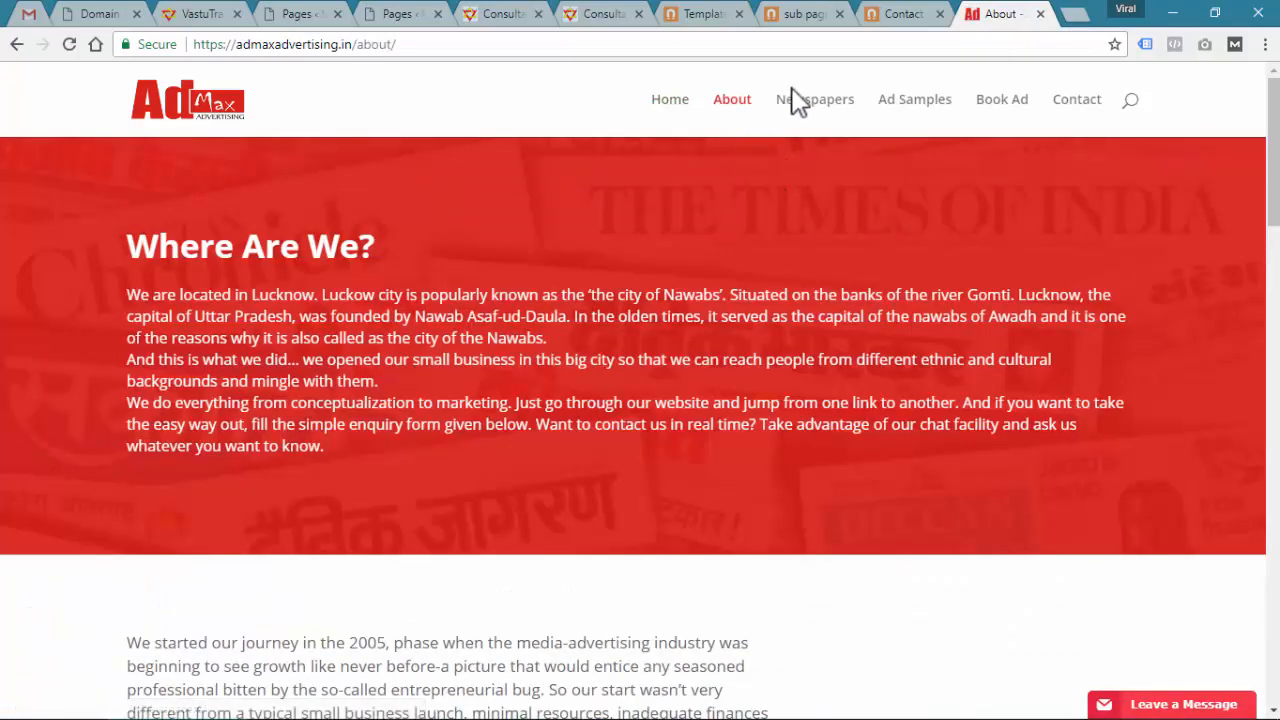
left_click(800, 104)
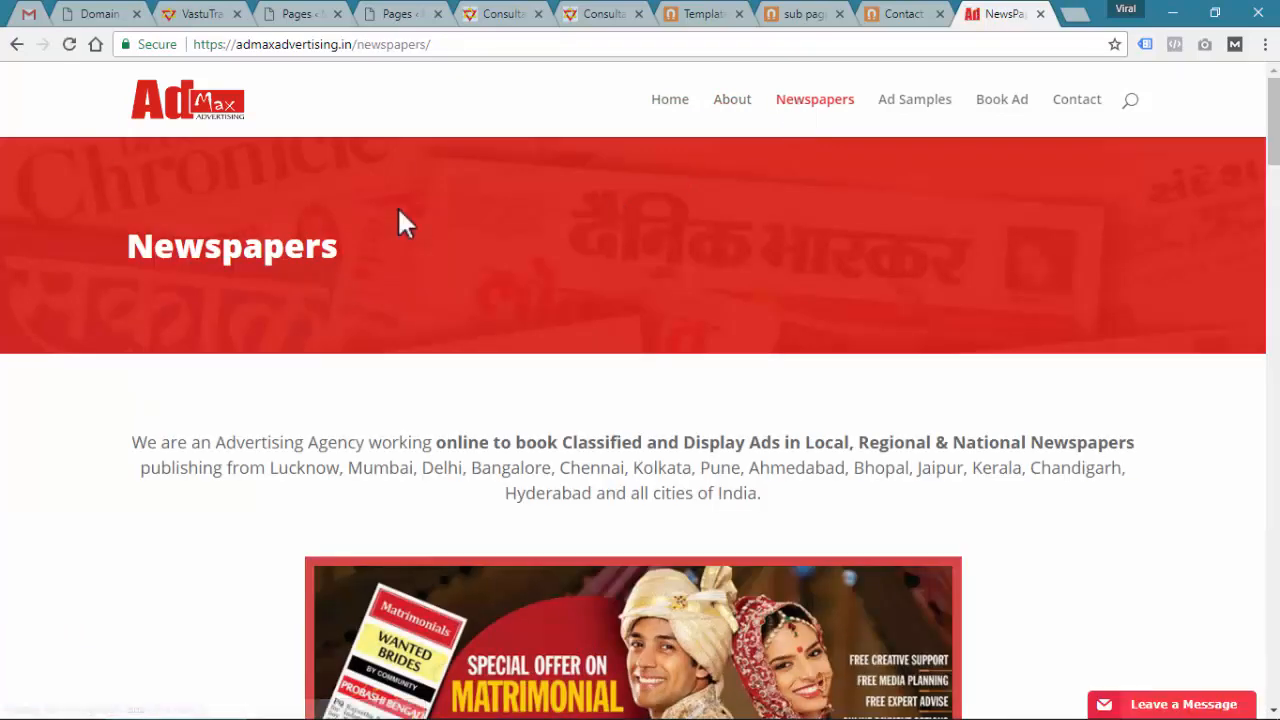
left_click(916, 120)
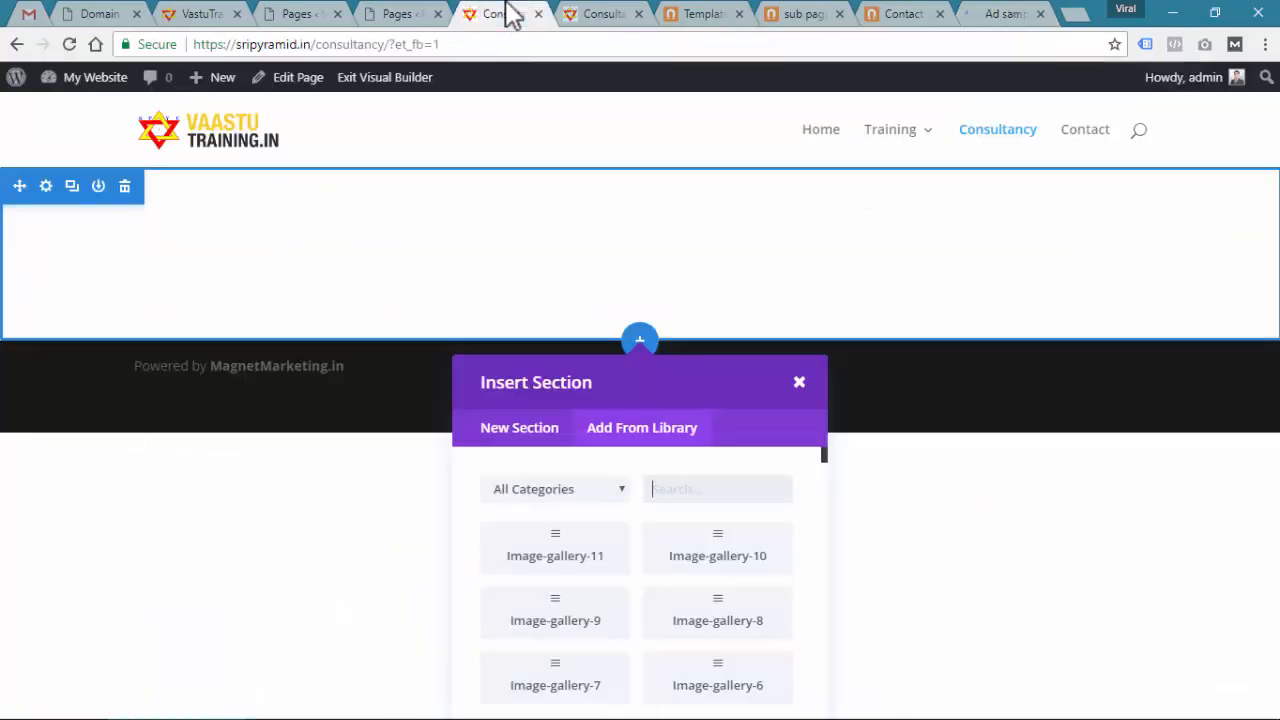
Show the Consultancy page's saved-section library, ready to search
left_click(506, 15)
left_click(651, 422)
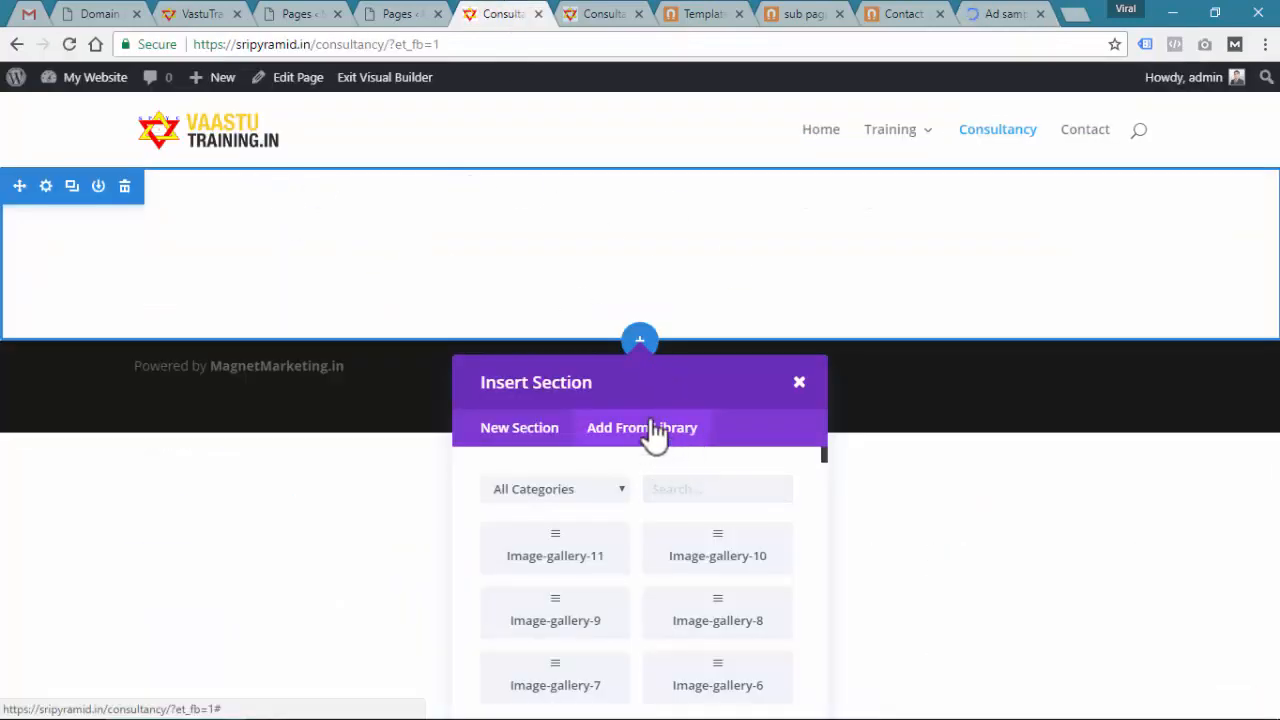
left_click(687, 489)
Copy the Sub-Page-Header-2 title from the Elements sub-header page, then return to Consultancy
left_click(690, 14)
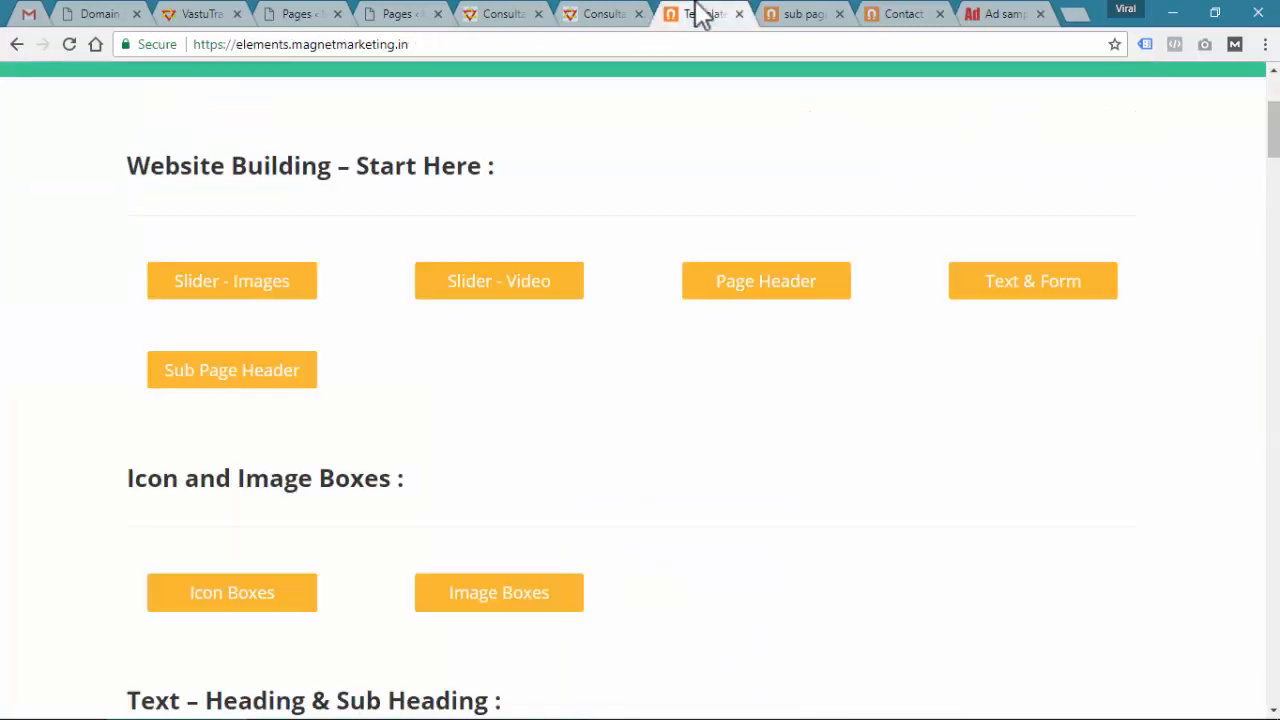
left_click(283, 368)
scroll(280, 366, "down", 6)
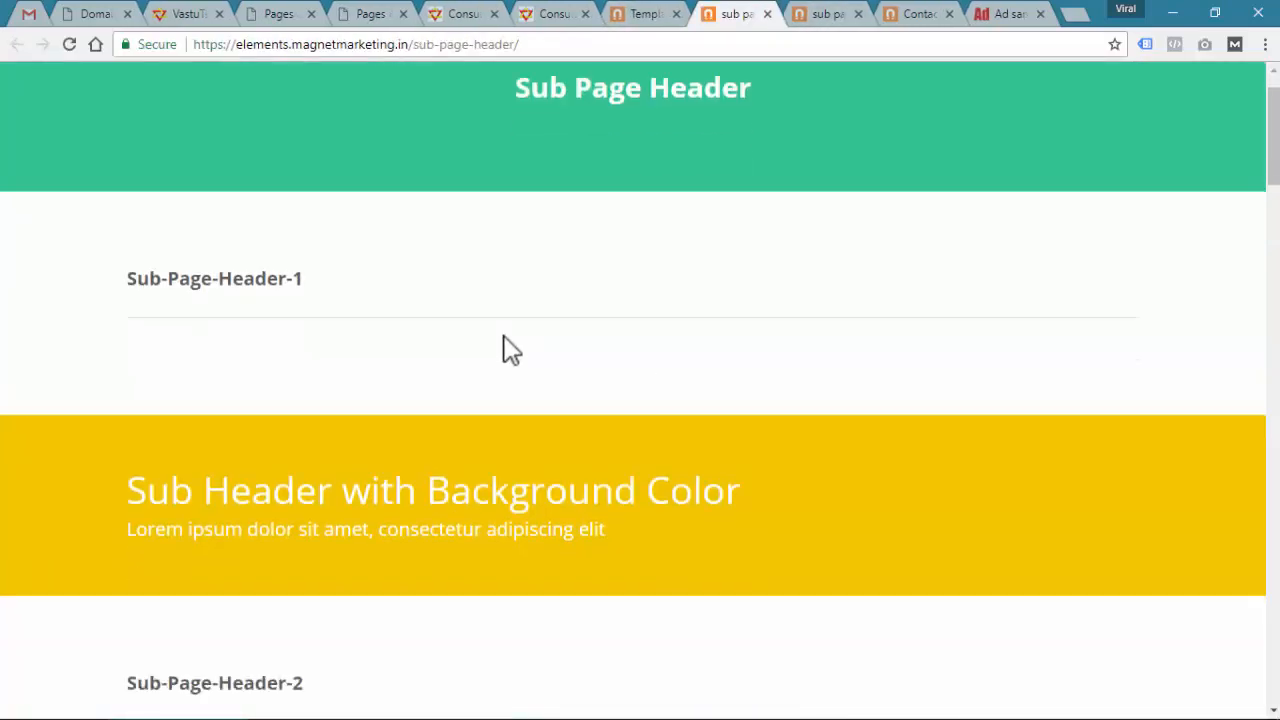
scroll(388, 352, "down", 10)
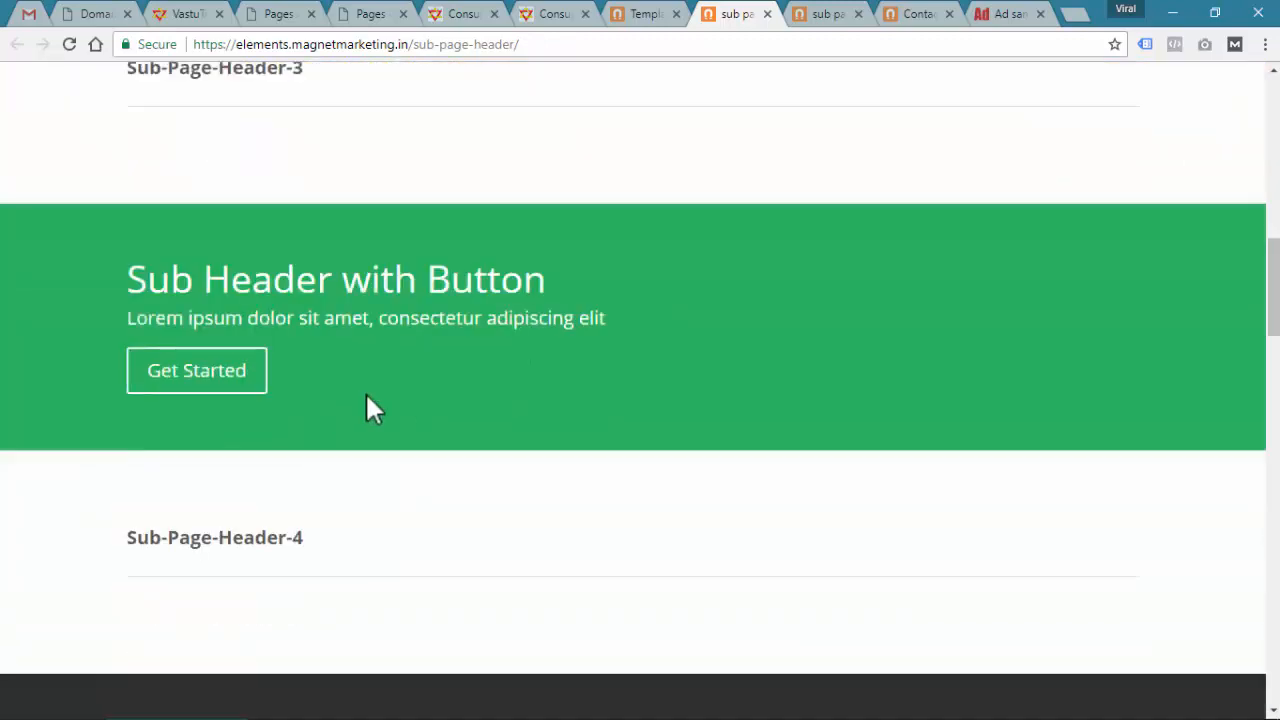
scroll(563, 403, "down", 10)
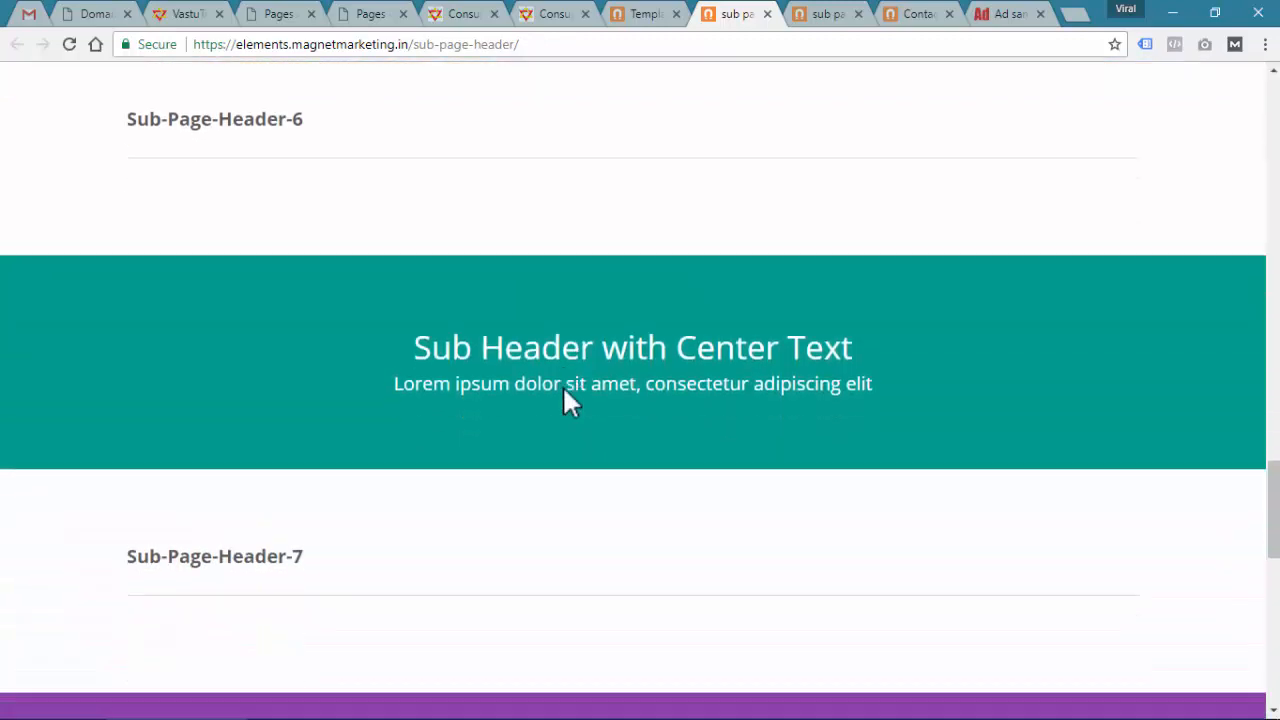
scroll(570, 390, "down", 4)
scroll(565, 397, "up", 20)
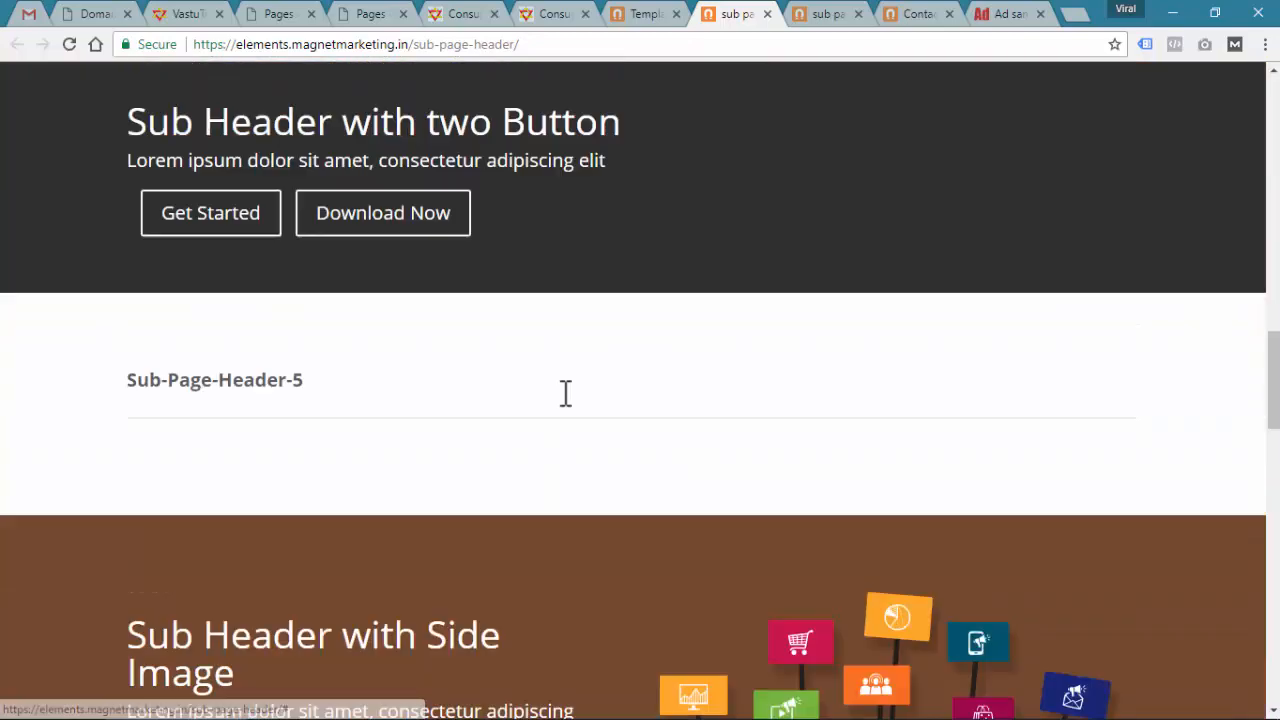
scroll(561, 403, "up", 2)
scroll(560, 423, "down", 2)
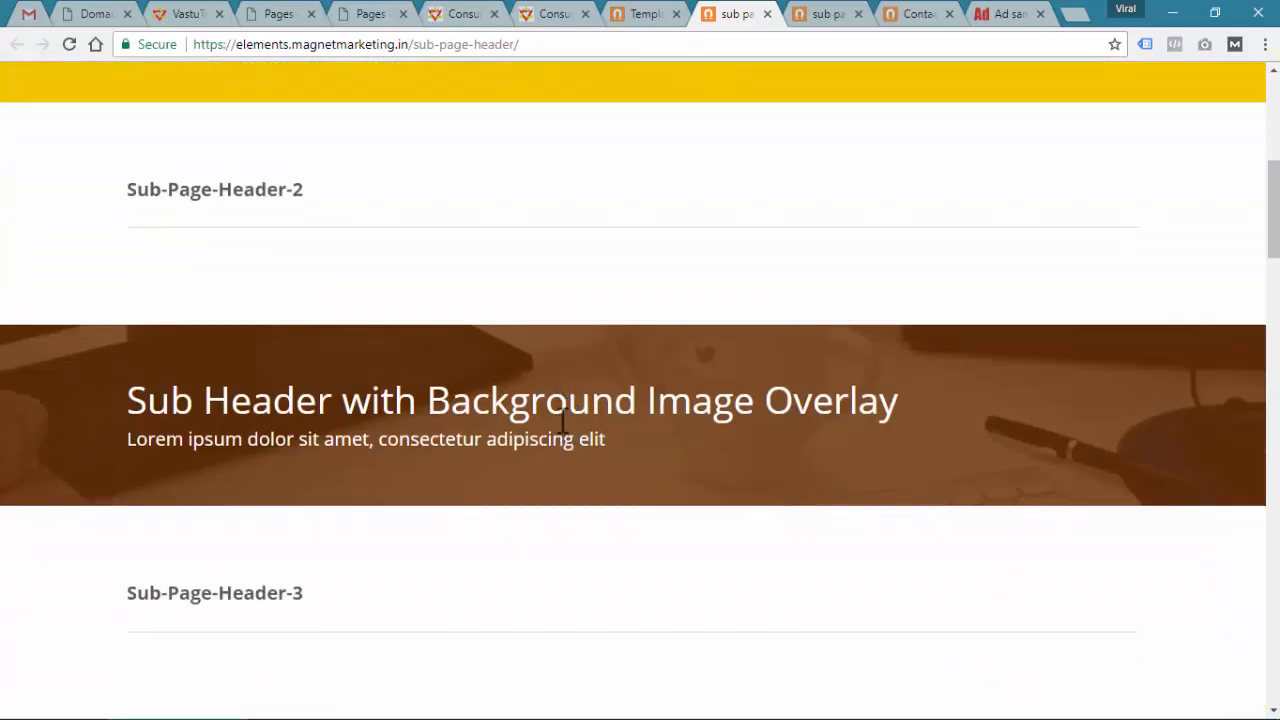
left_click_drag(128, 190, 331, 192)
key("ctrl+c")
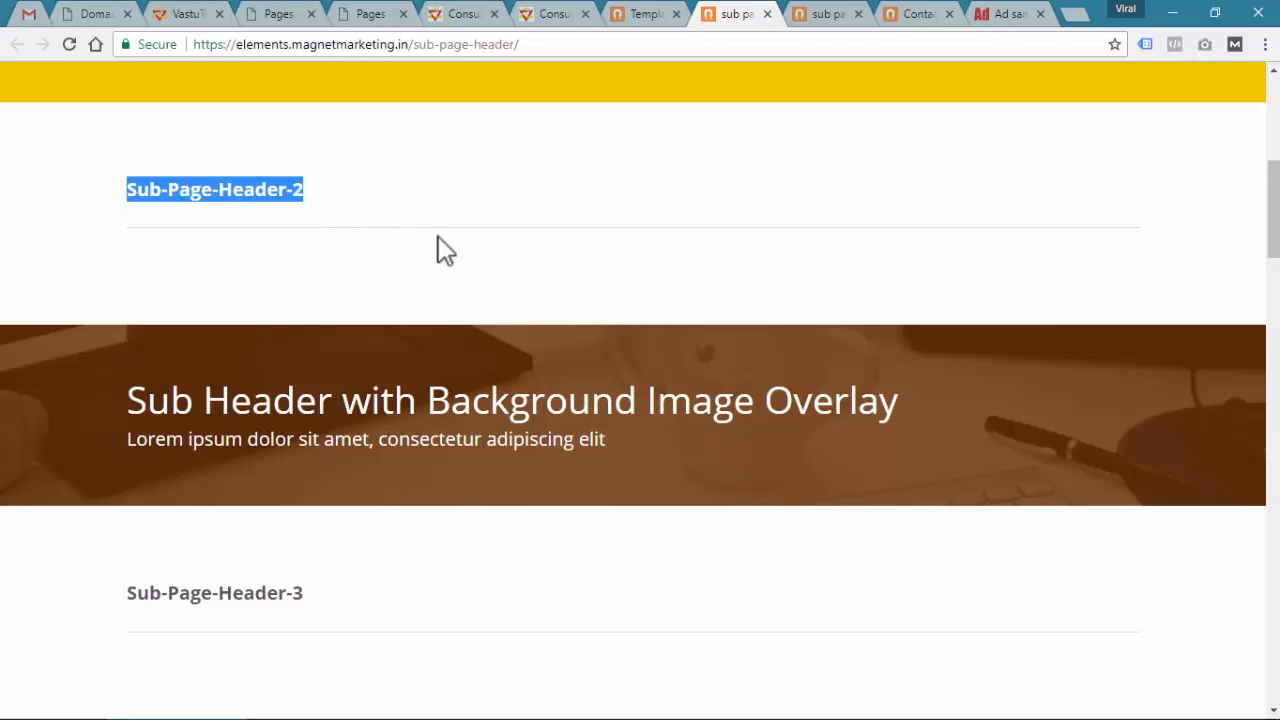
left_click(1018, 10)
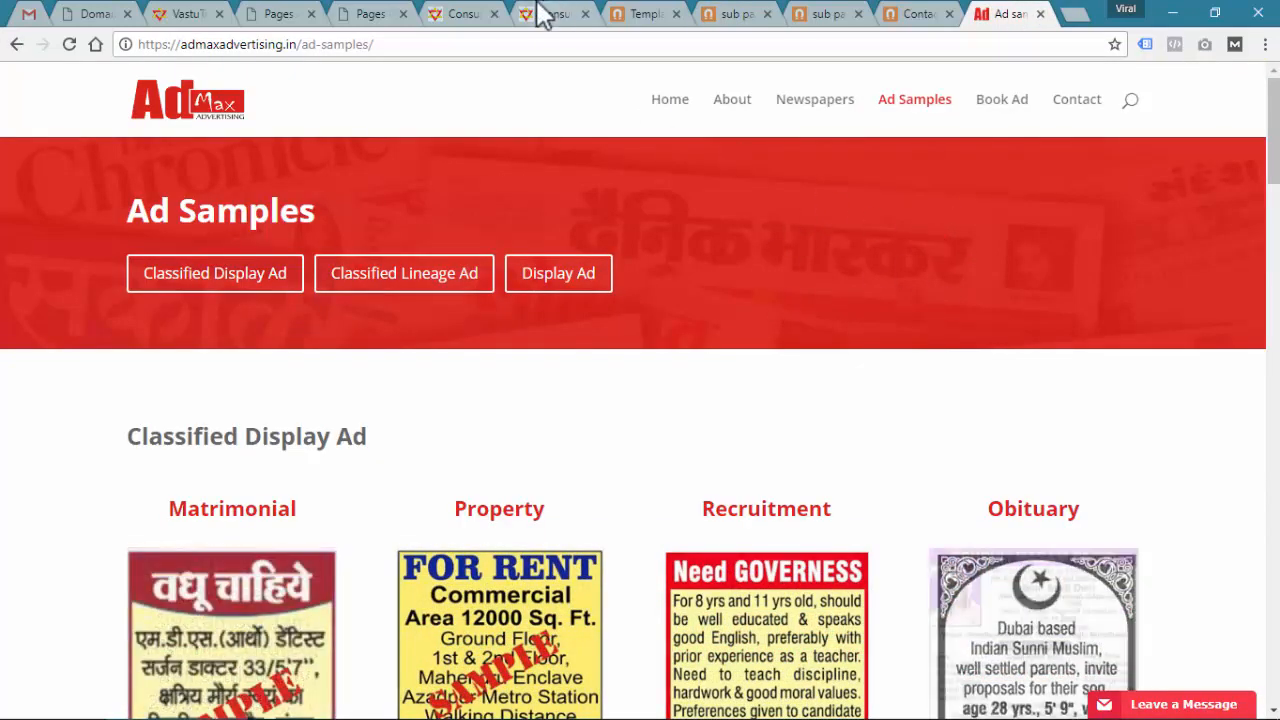
left_click(458, 14)
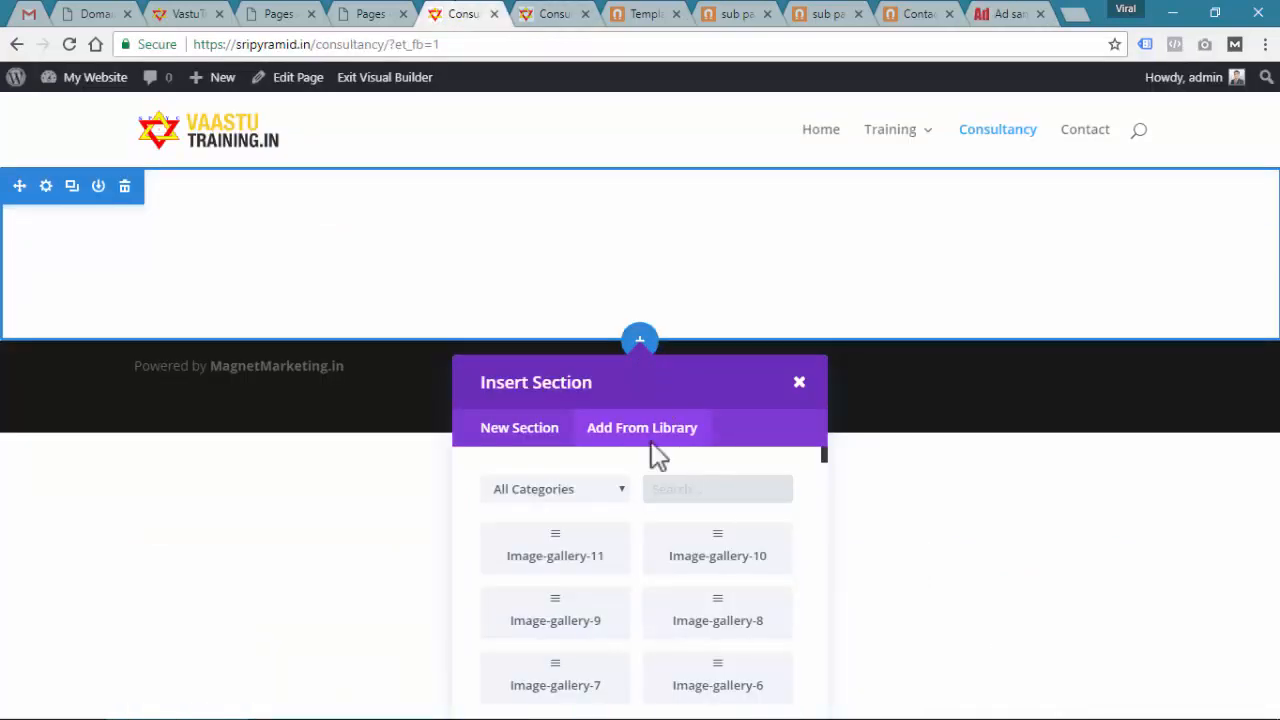
Insert Sub-Page-Header-2 from the library and delete the empty section above it
left_click(706, 486)
key("ctrl+v")
left_click(584, 562)
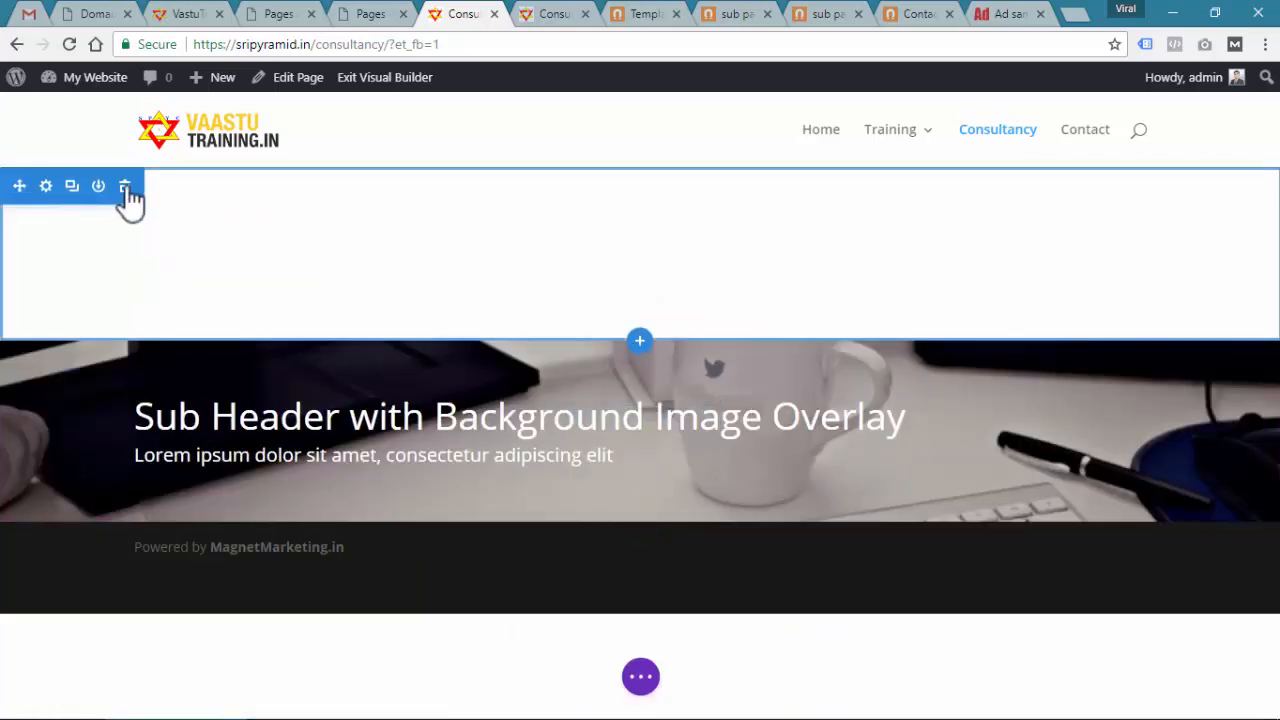
left_click(125, 187)
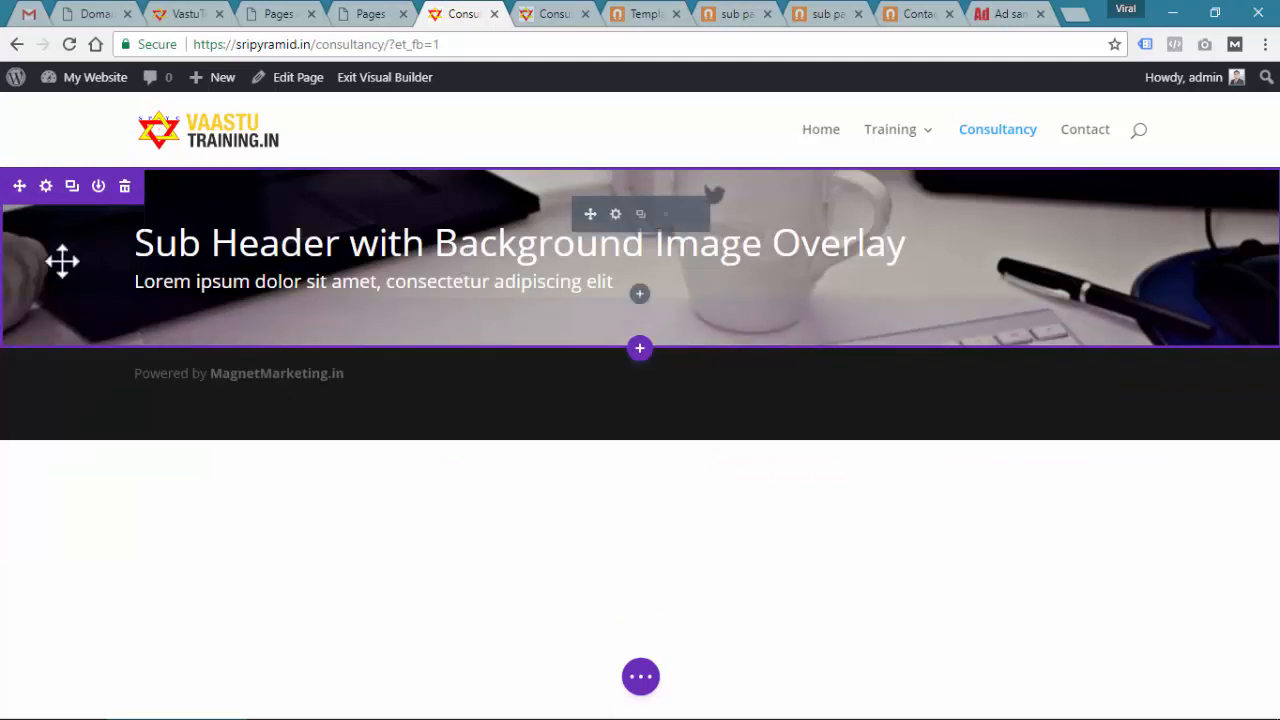
Set the sub header section's background image to vastu-consultancy.jpg and save
left_click(45, 187)
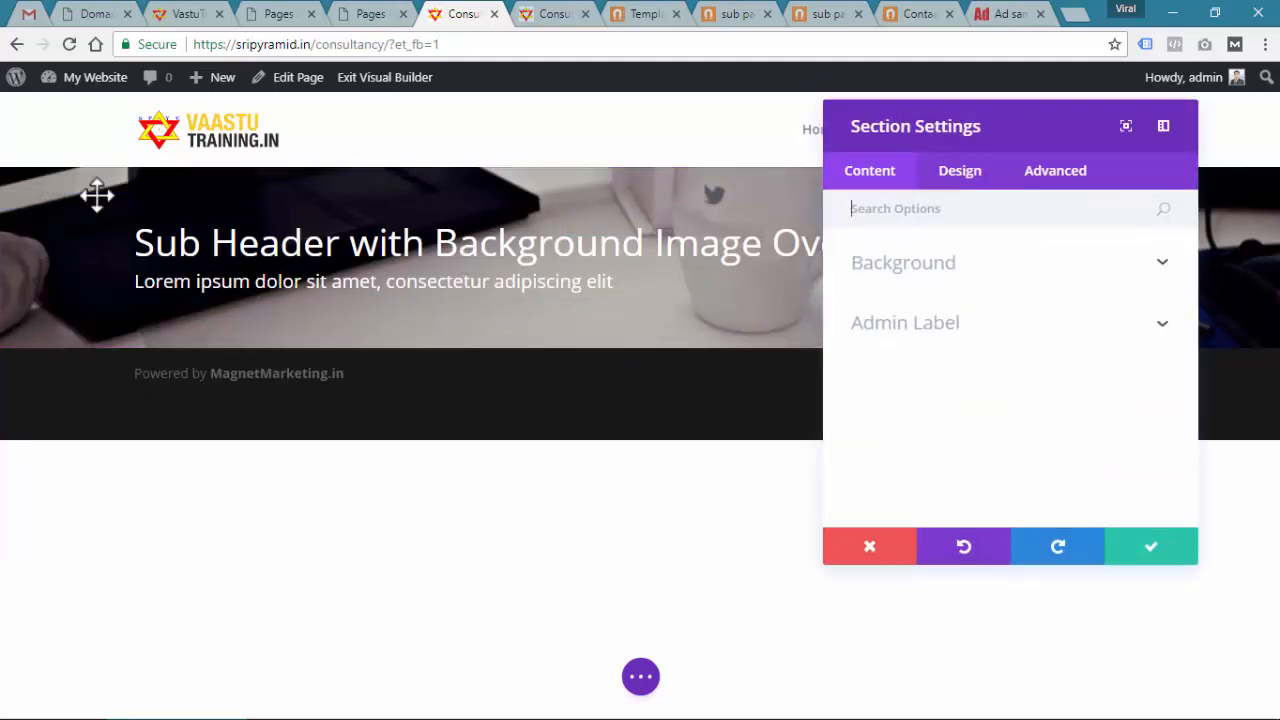
left_click(1005, 283)
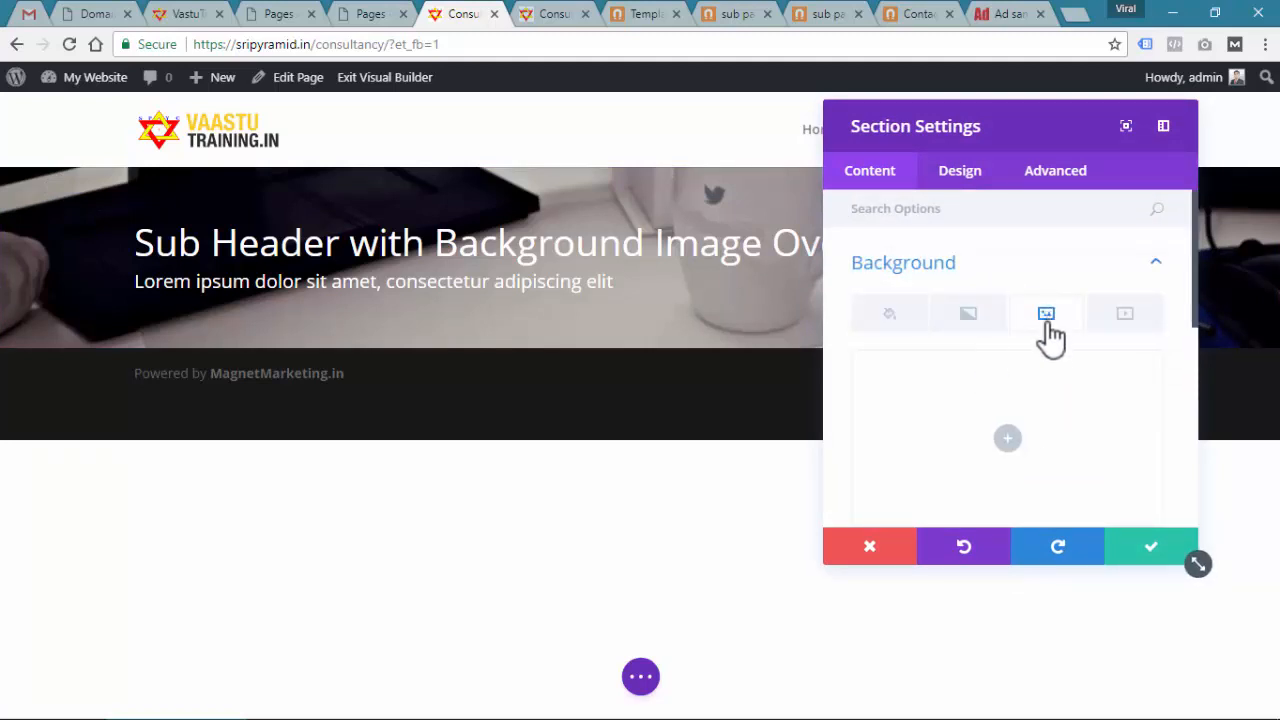
left_click(1010, 440)
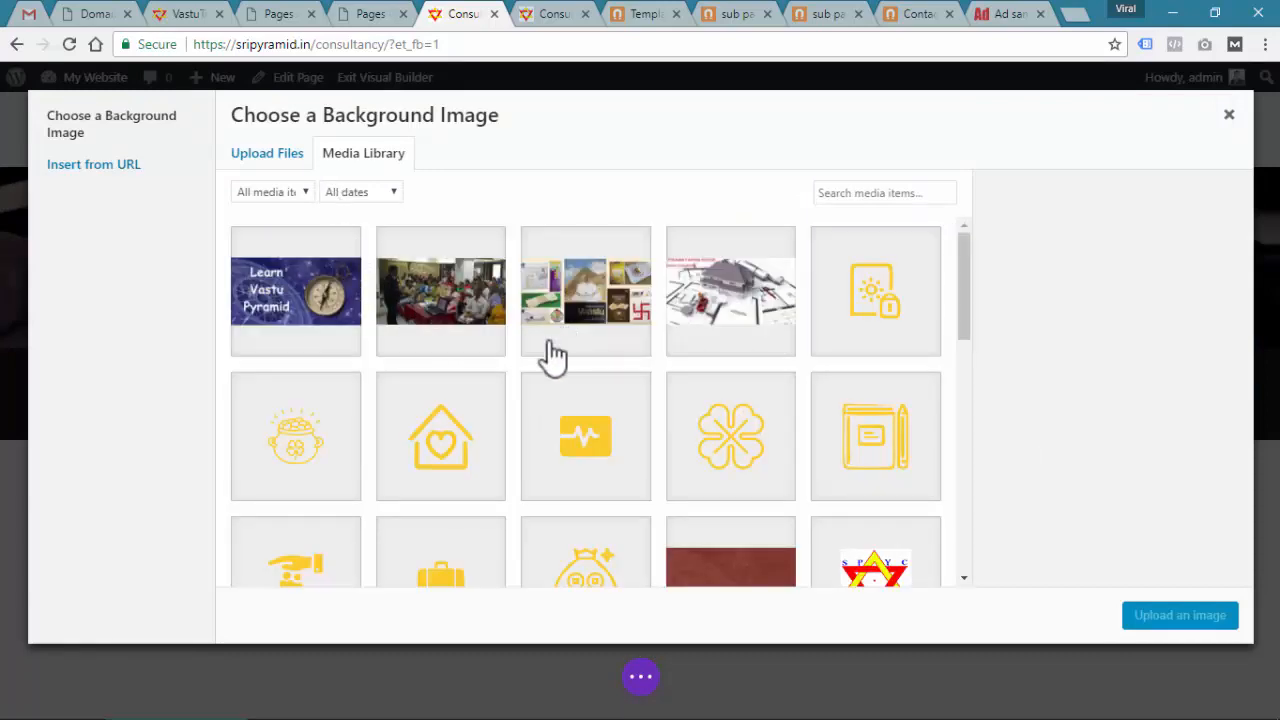
left_click(697, 305)
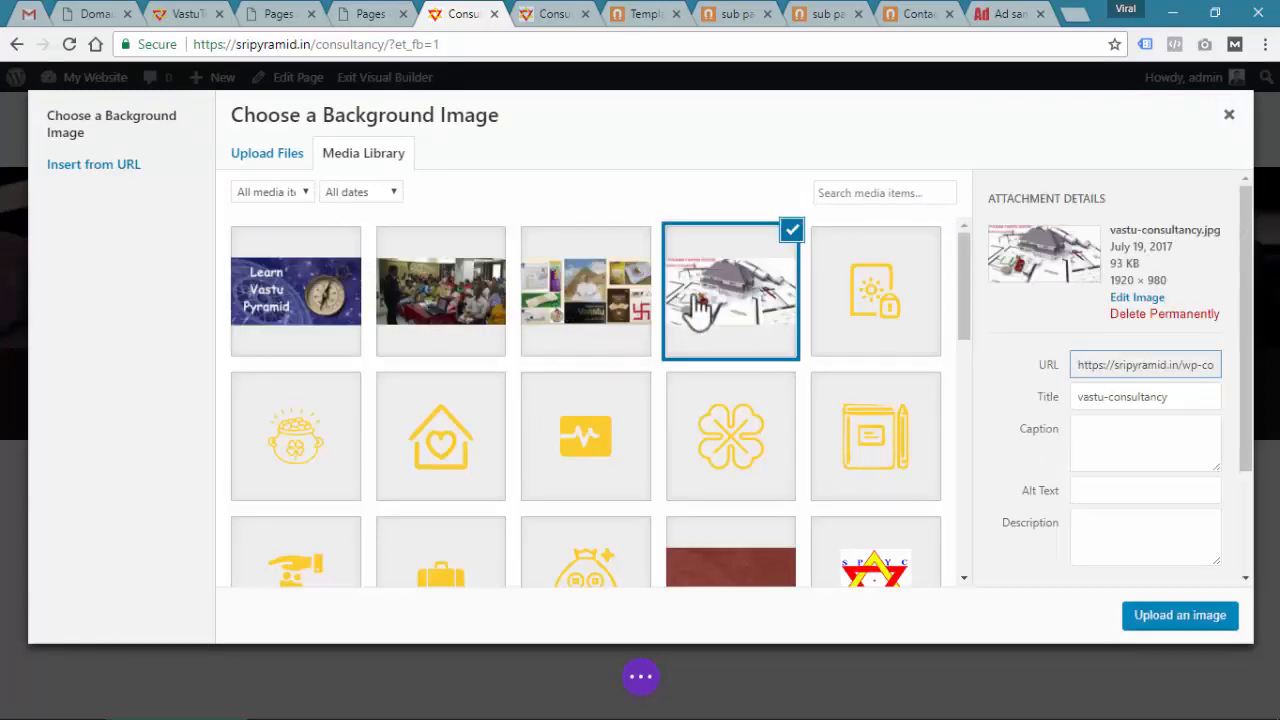
left_click(1153, 622)
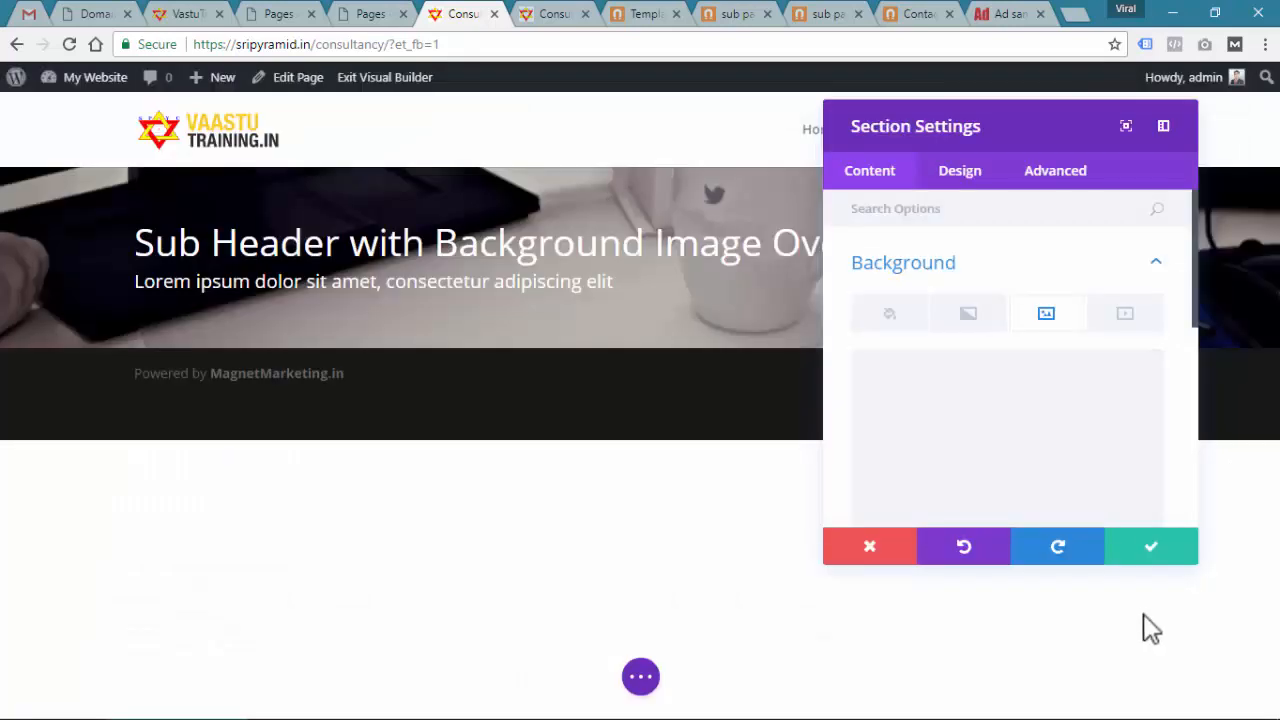
left_click(1153, 548)
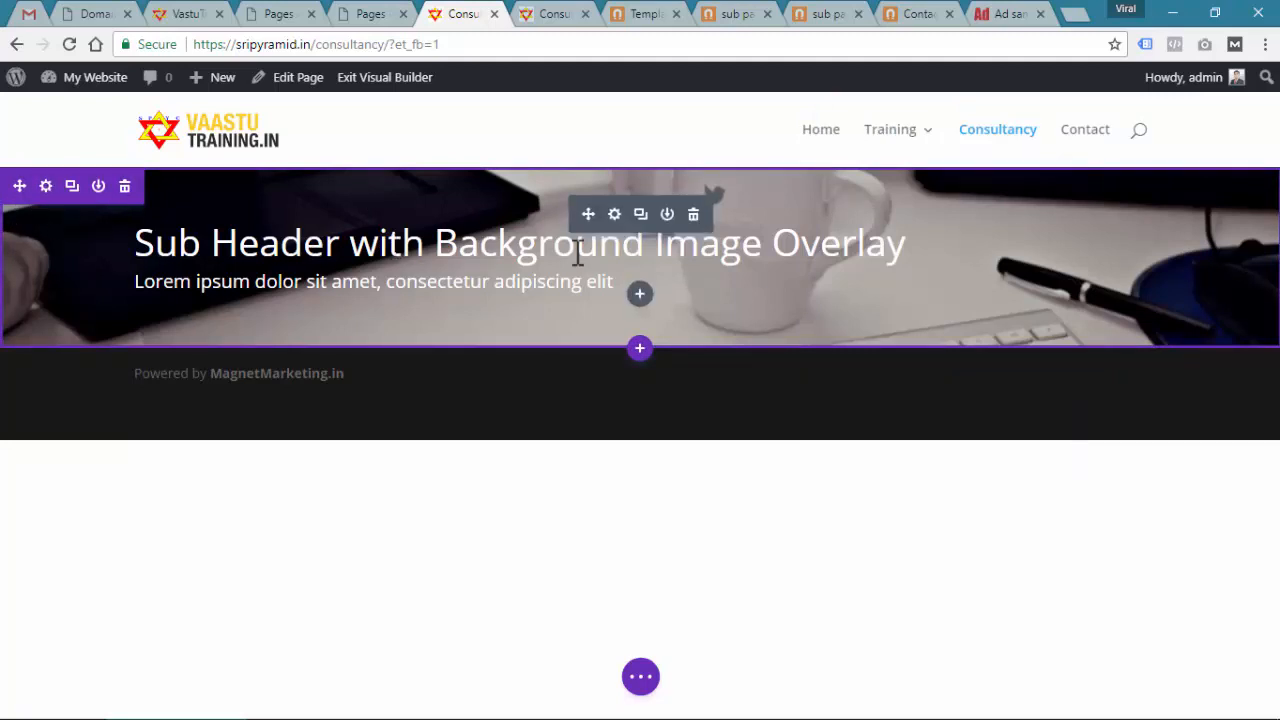
Remove the Fullwidth Header's mug background image and save
left_click(614, 215)
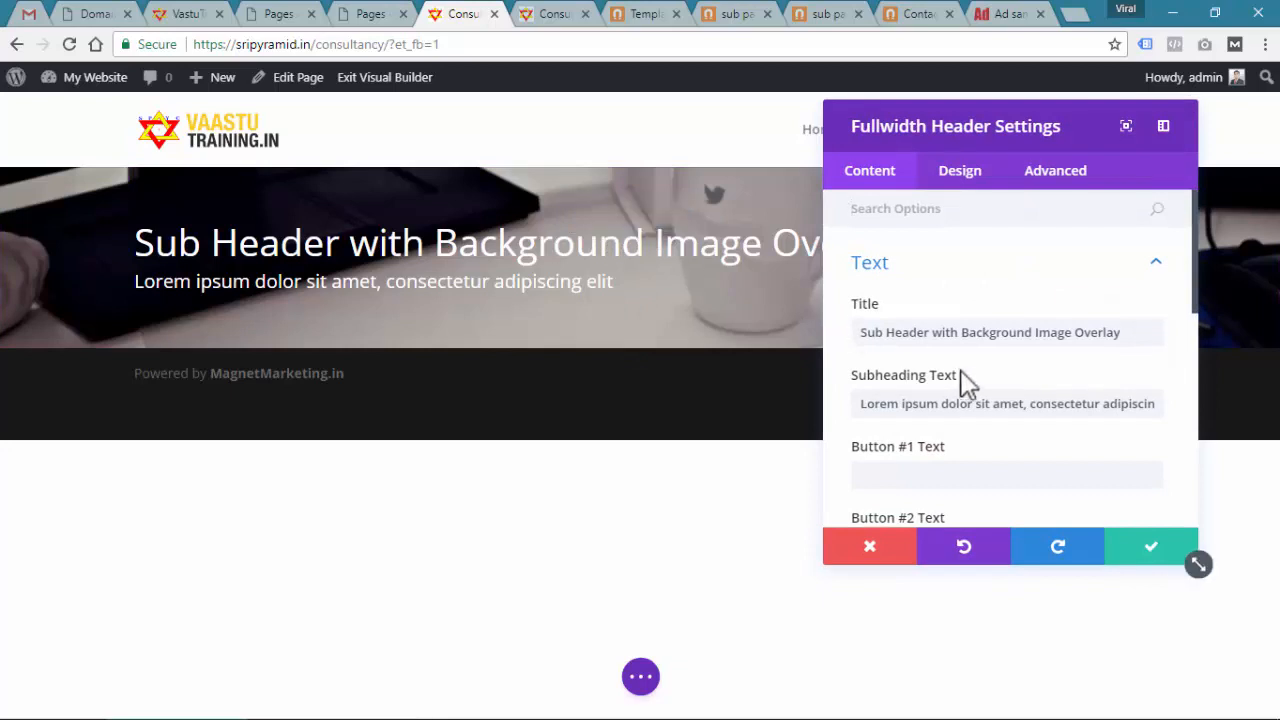
scroll(996, 408, "down", 3)
scroll(1002, 404, "up", 5)
left_click(1155, 268)
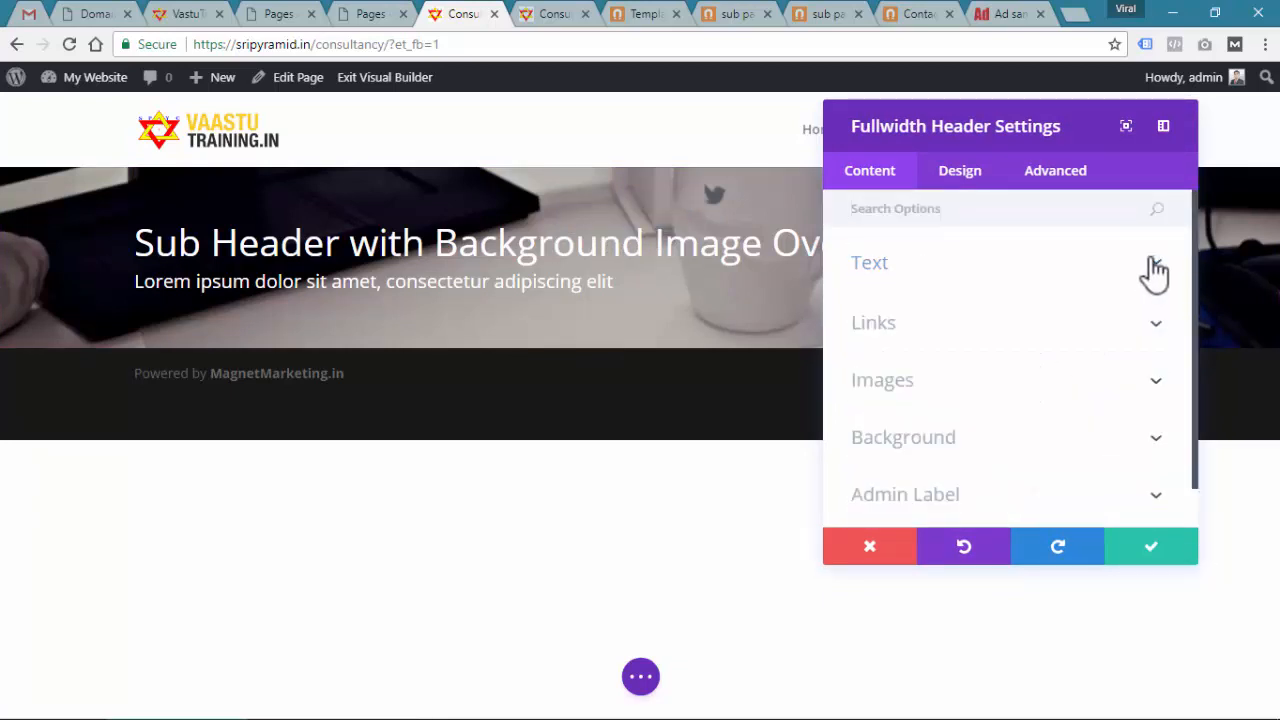
left_click(1065, 452)
left_click(1135, 420)
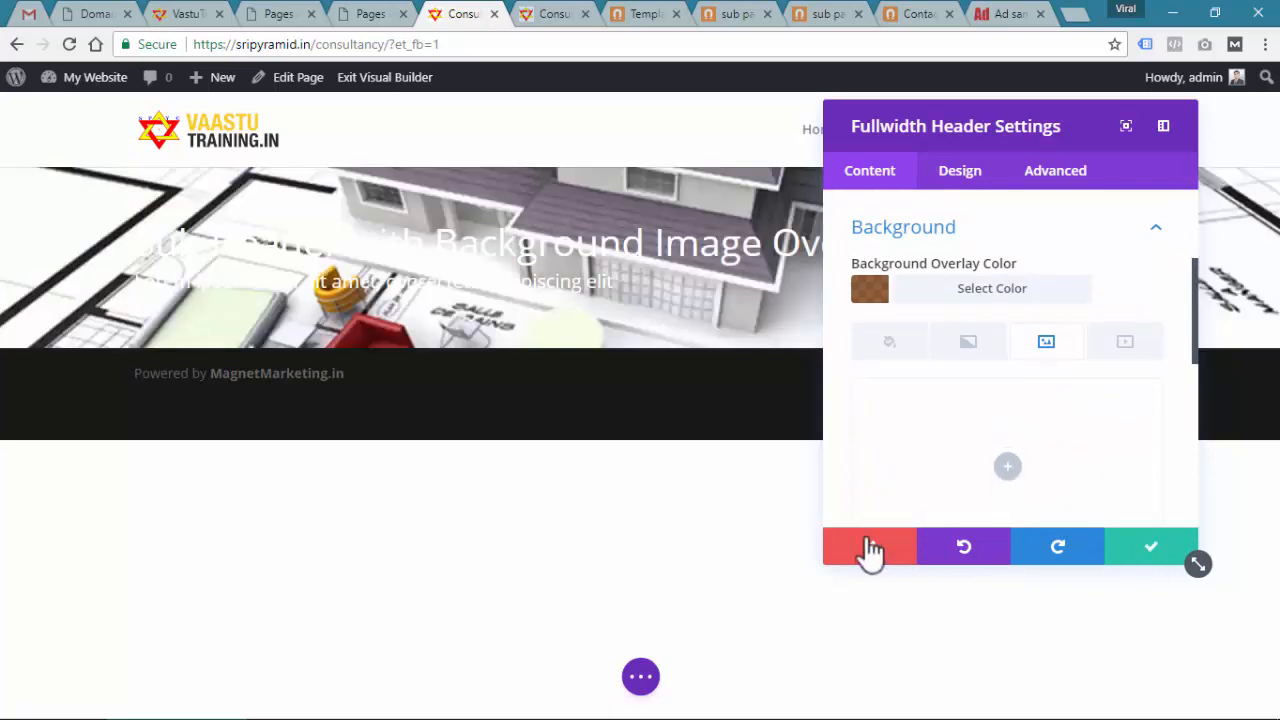
left_click(1143, 558)
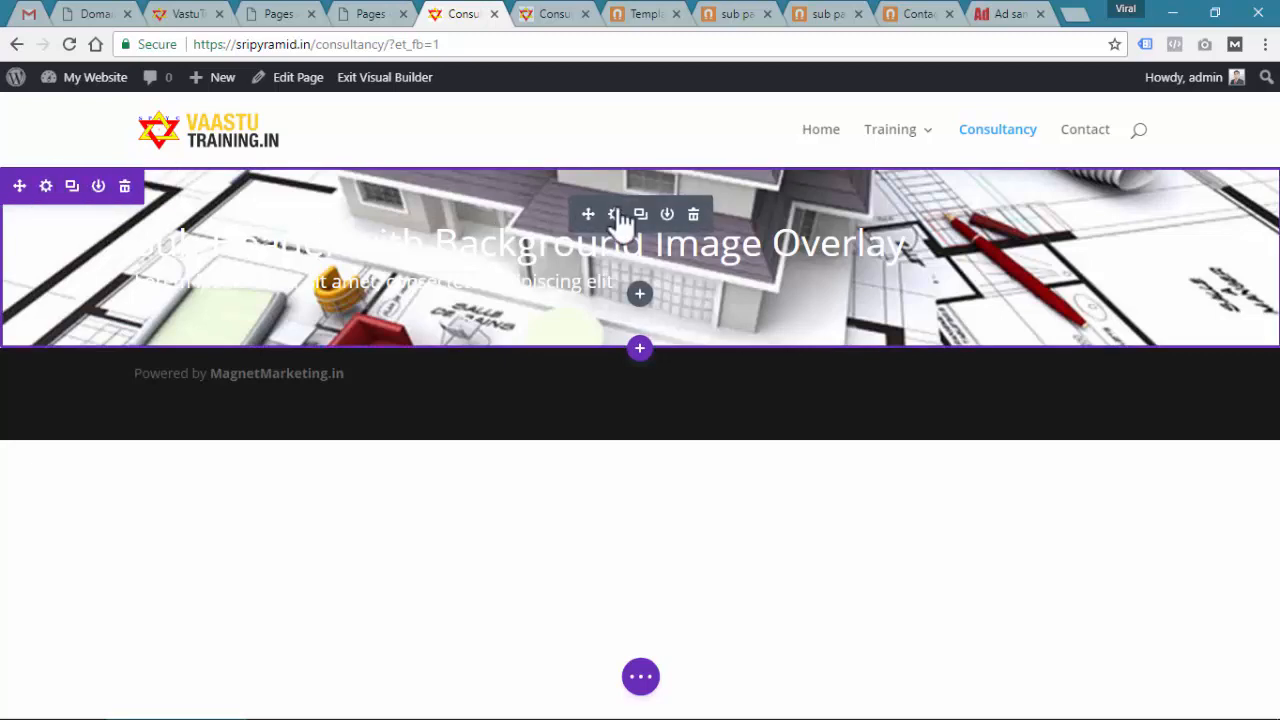
Give the header a translucent black background colour overlay and save
left_click(618, 214)
scroll(986, 286, "down", 2)
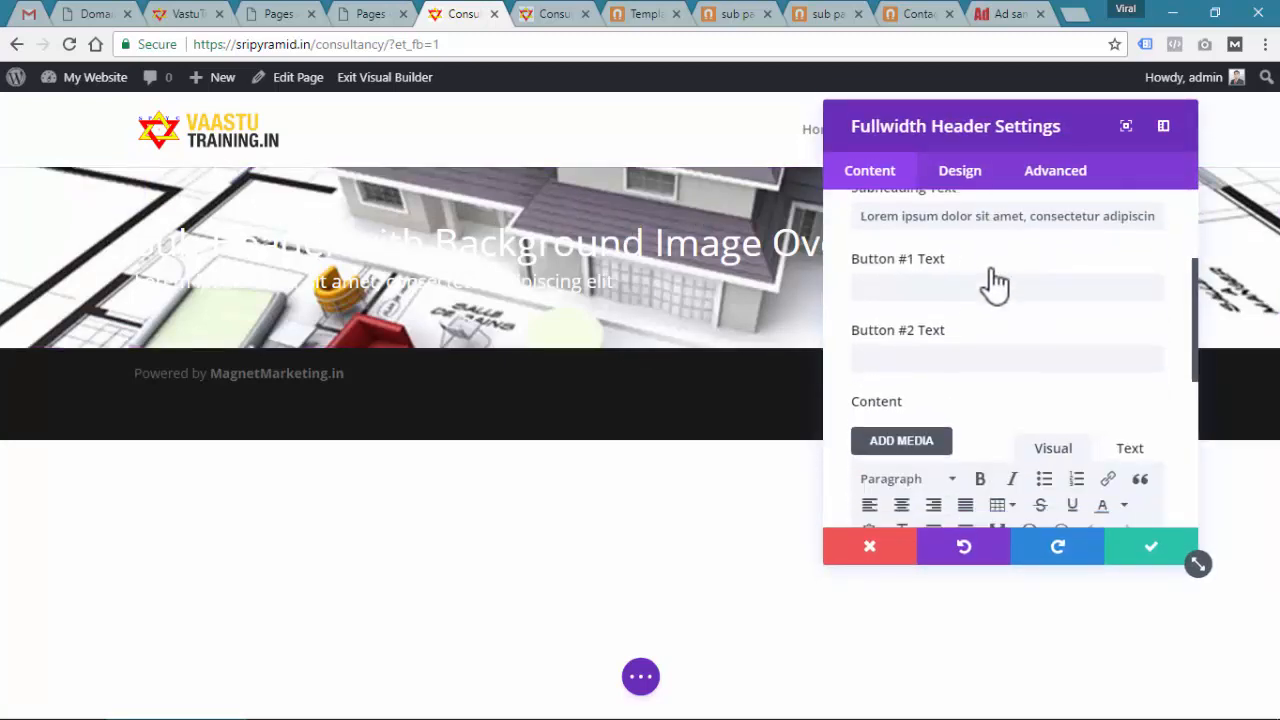
scroll(1006, 337, "down", 3)
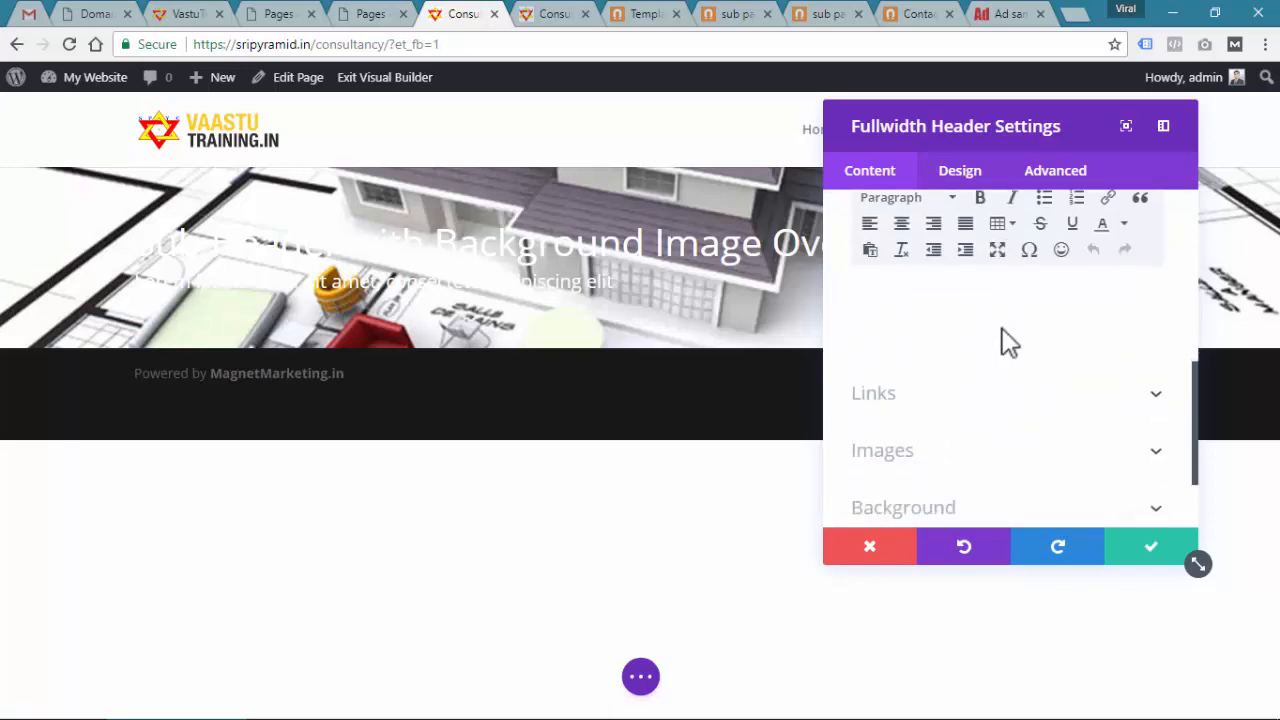
left_click(967, 509)
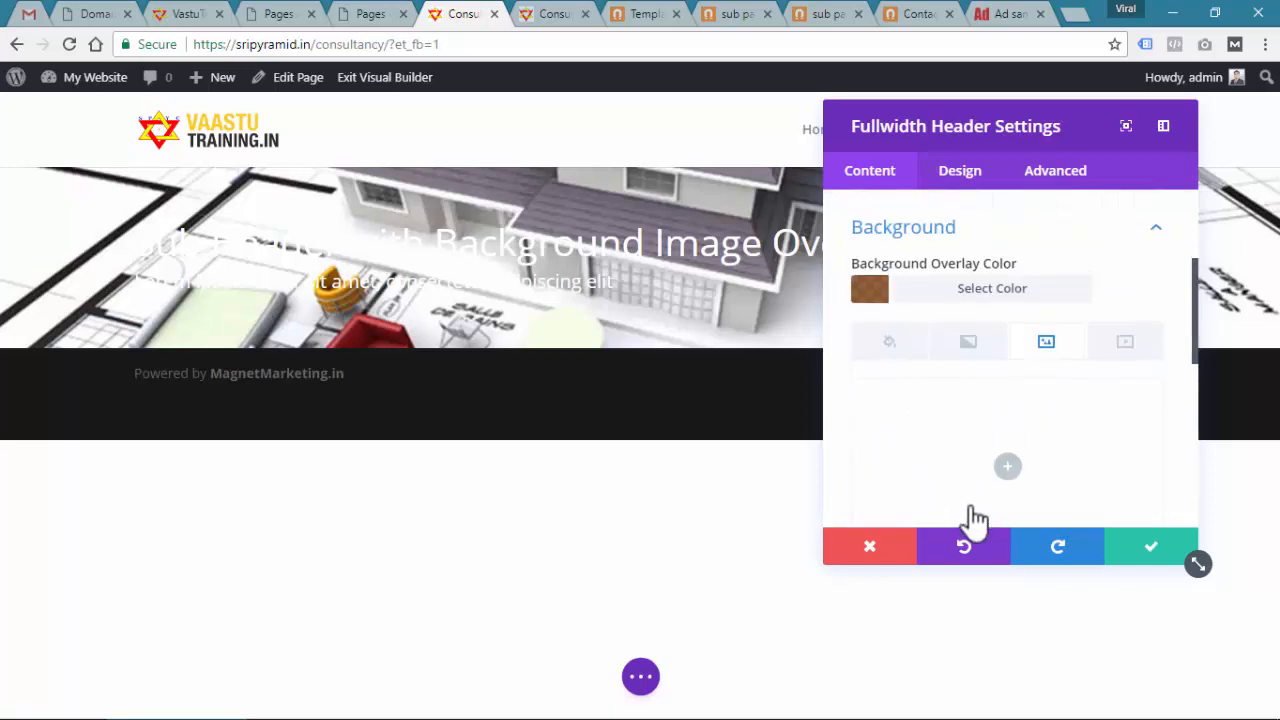
left_click(889, 343)
left_click(1006, 470)
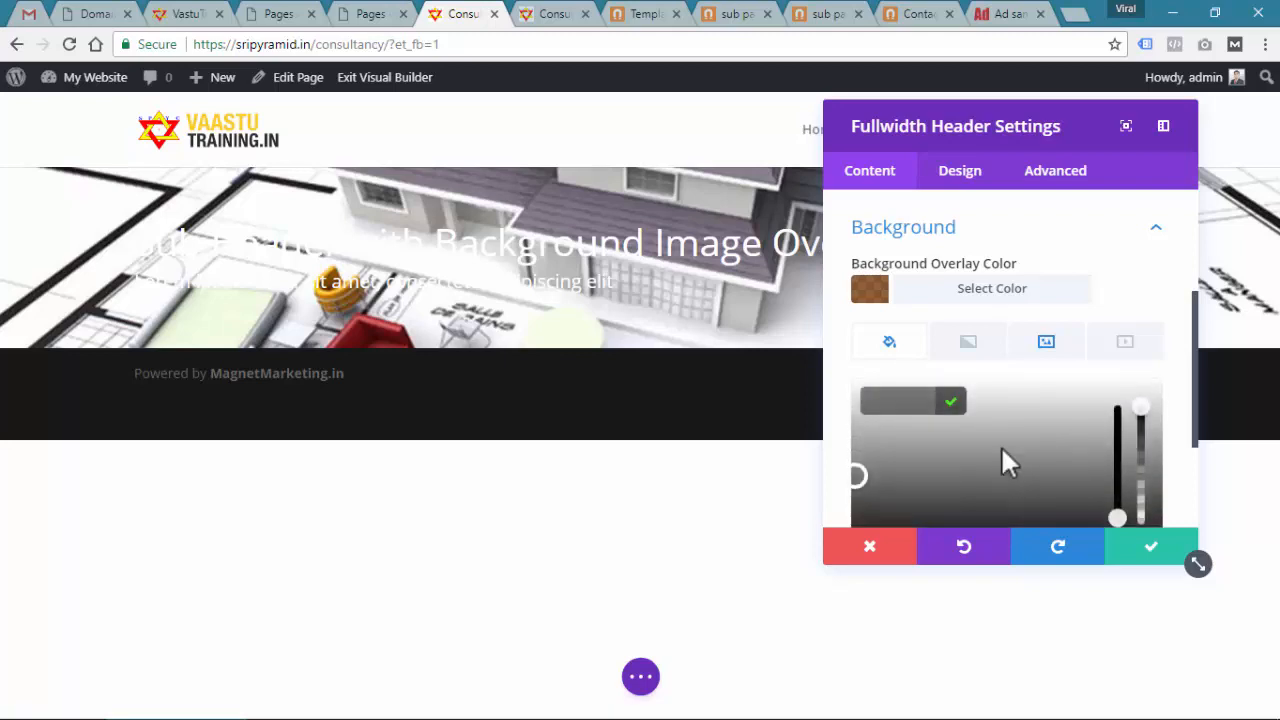
scroll(1002, 440, "down", 2)
left_click(876, 389)
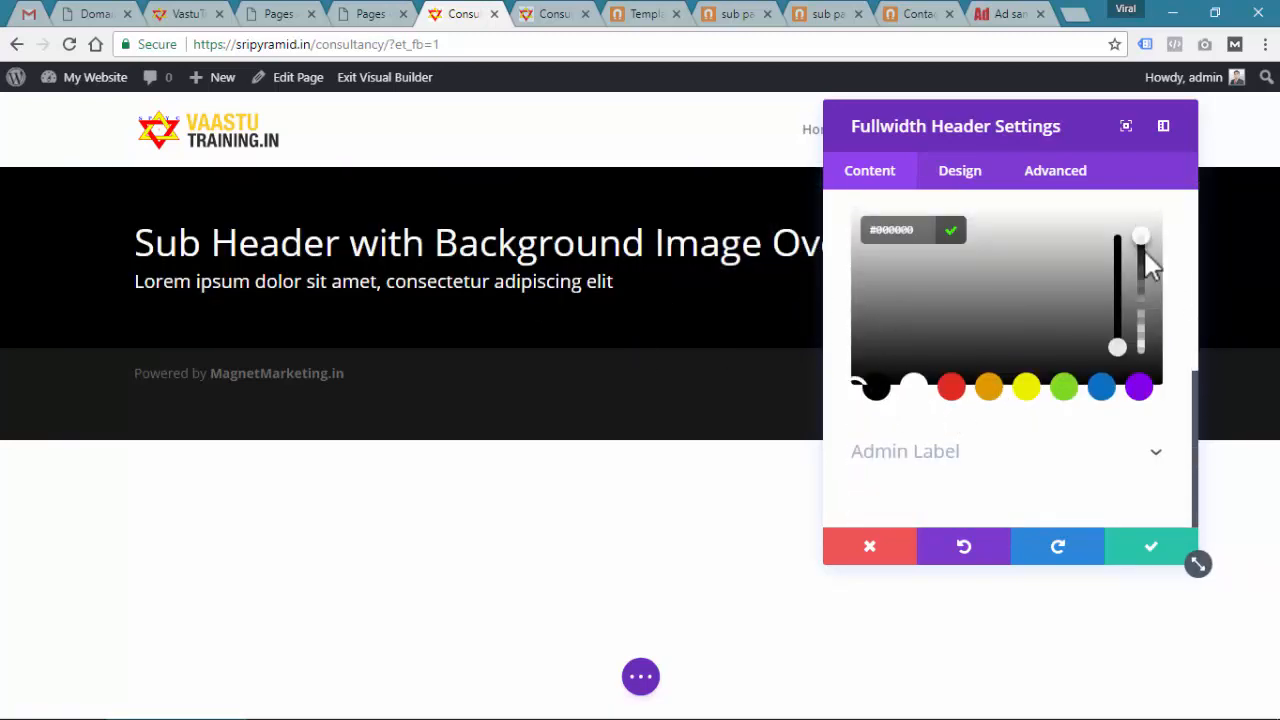
left_click_drag(1148, 252, 1143, 280)
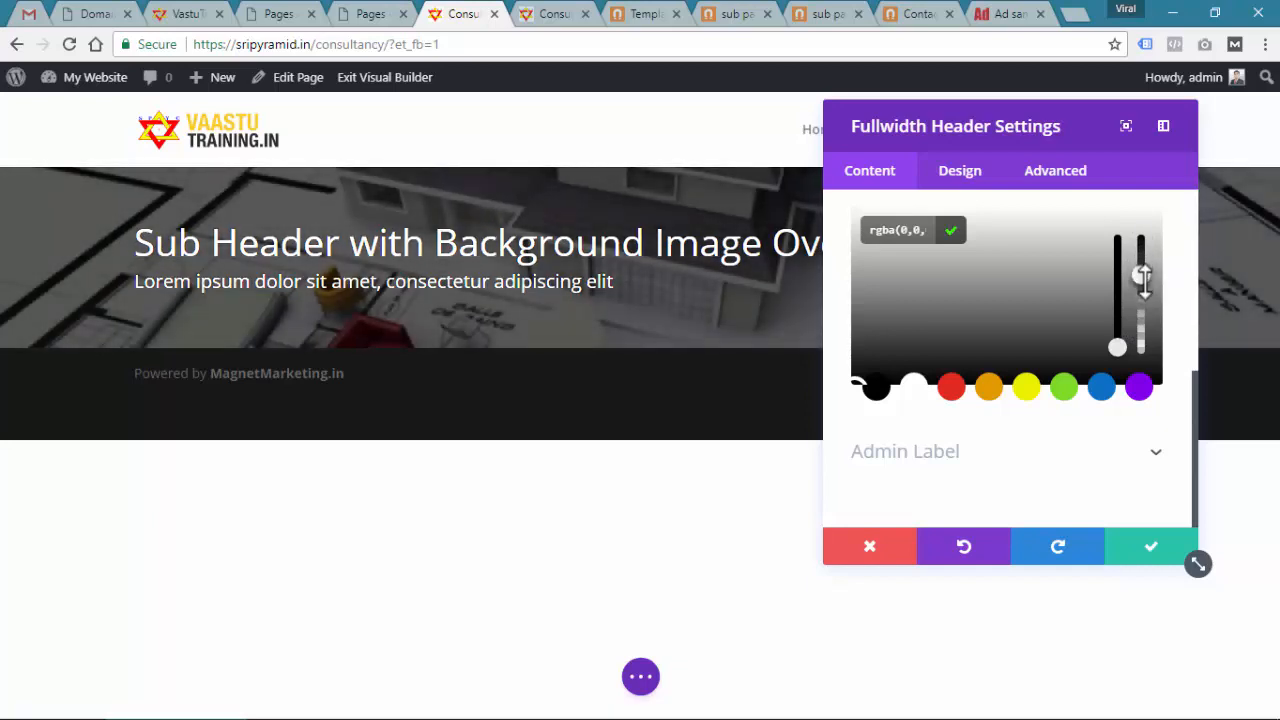
left_click(1146, 543)
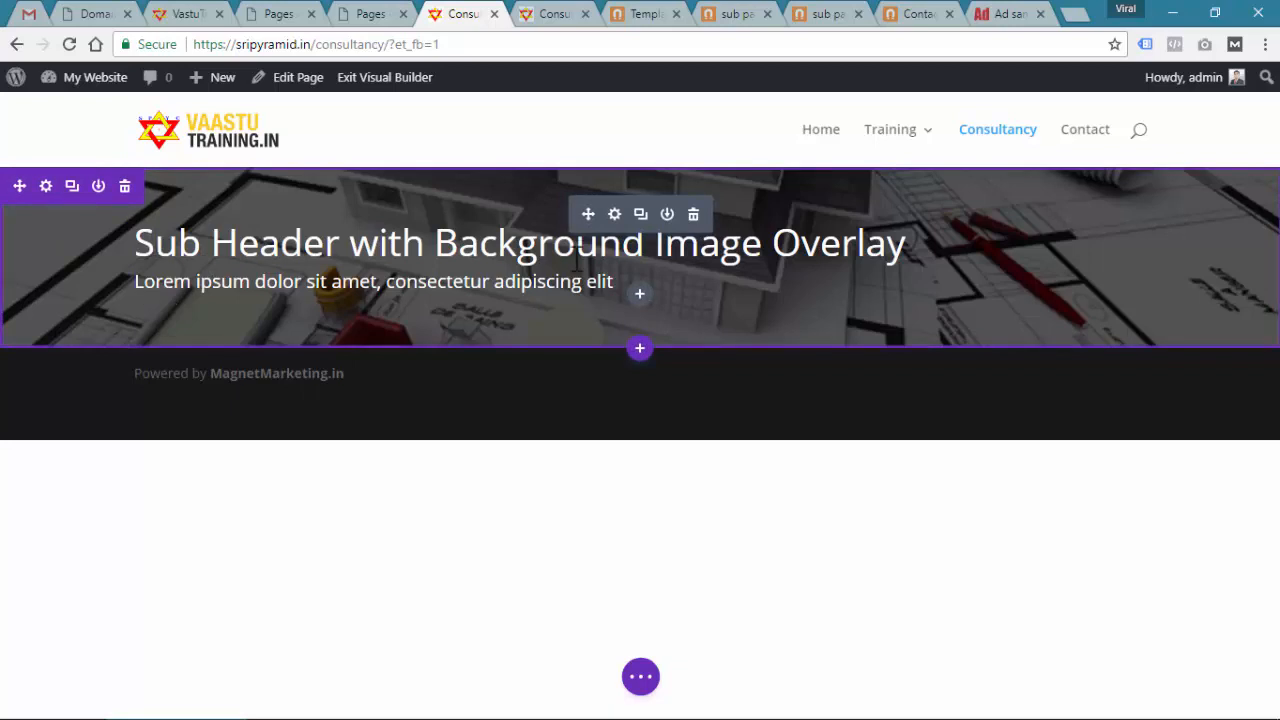
Change the header title to 'Consultancy' with the pasted subheading line, and save
left_click(615, 215)
left_click_drag(1137, 334, 648, 333)
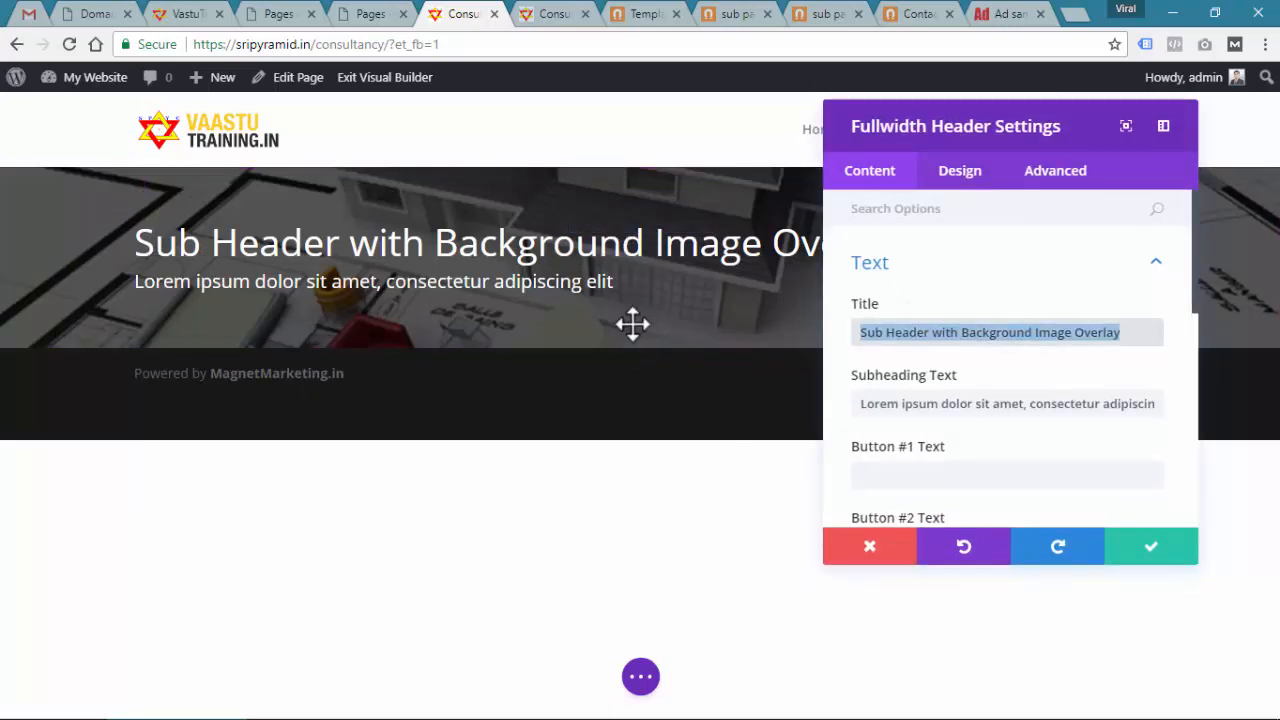
type("Consul")
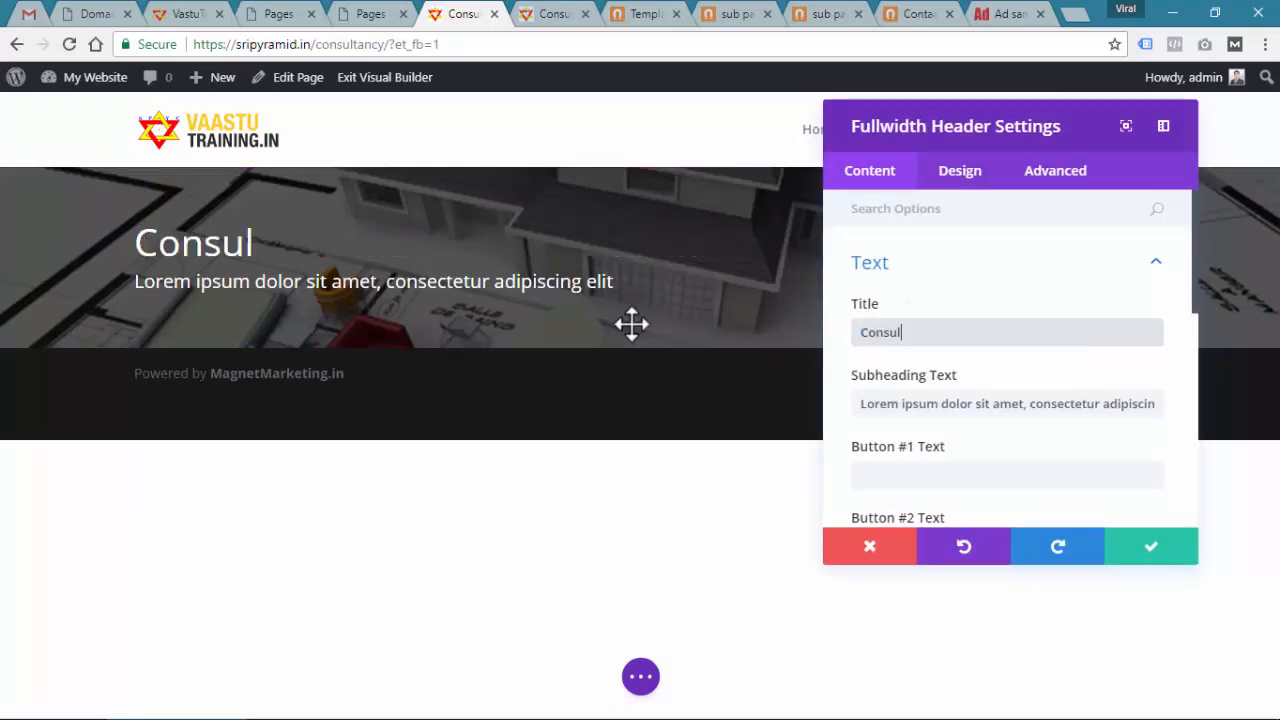
type("tancy")
left_click(901, 401)
key("ctrl+a")
type("Let us have a discussion on how we can help you")
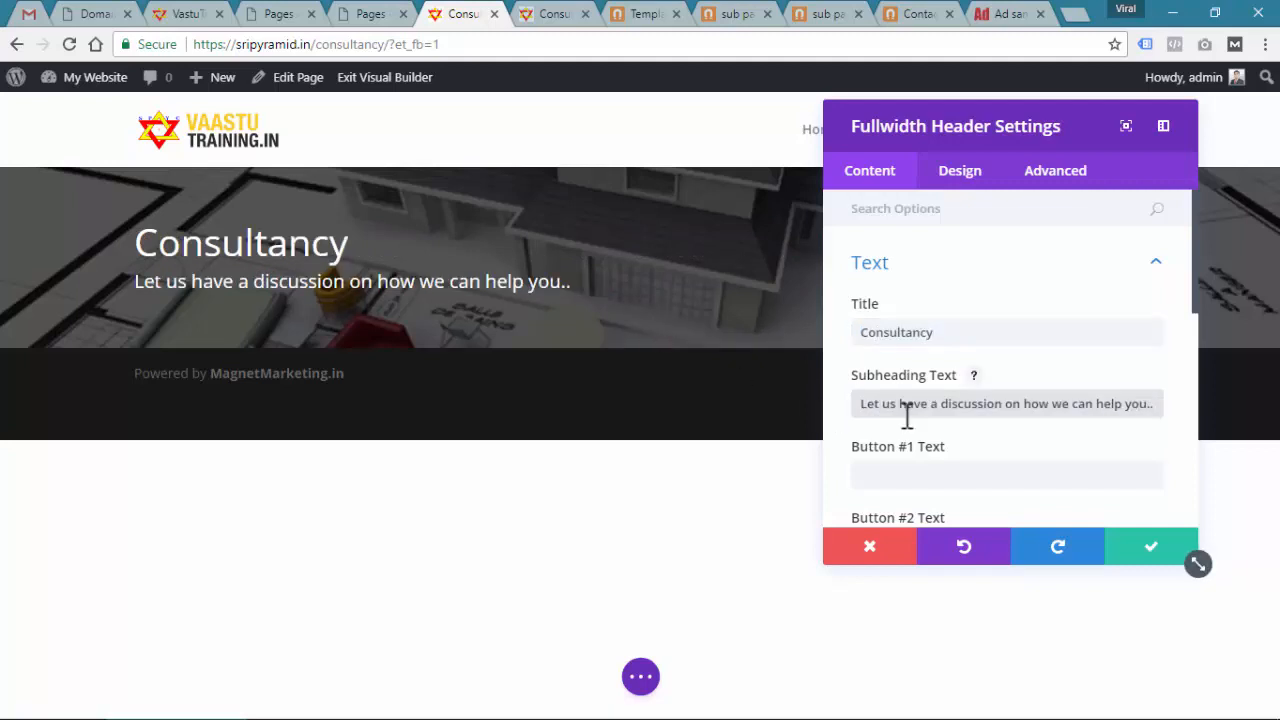
left_click(1160, 558)
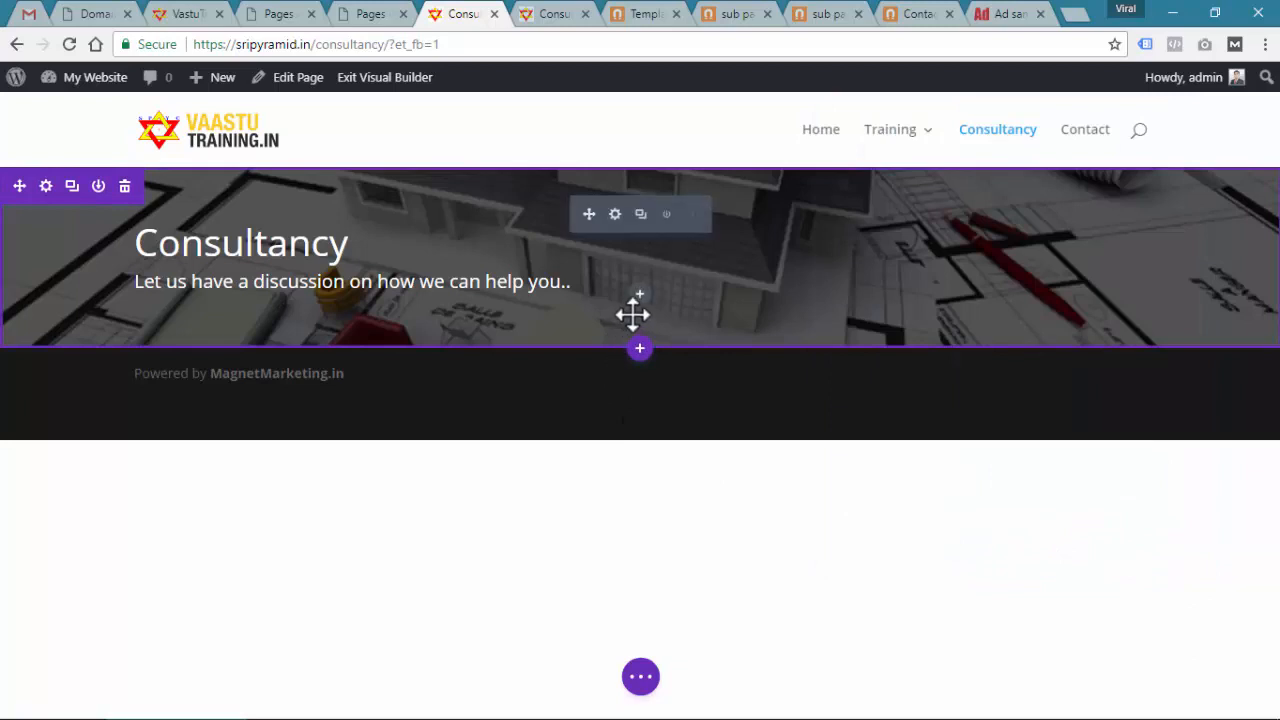
Start adding a library section below the header, then view the sub-header reference page
left_click(640, 350)
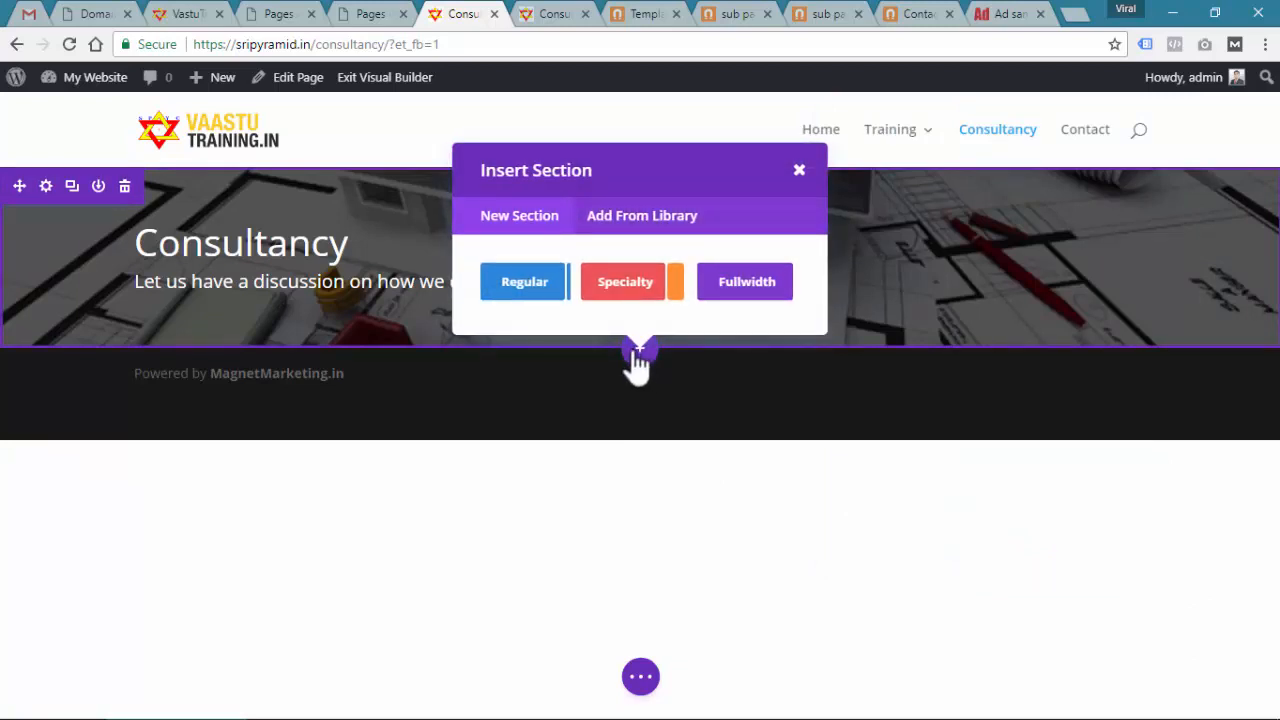
left_click(612, 220)
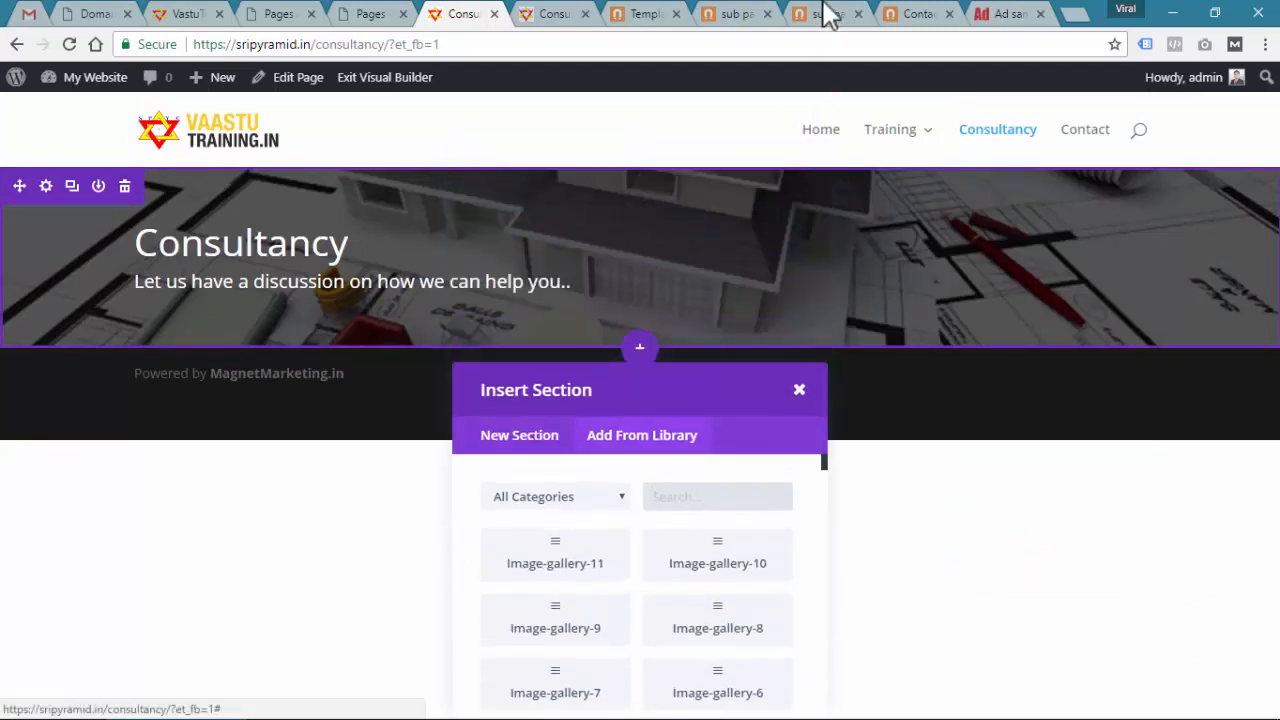
left_click(752, 16)
scroll(643, 367, "down", 4)
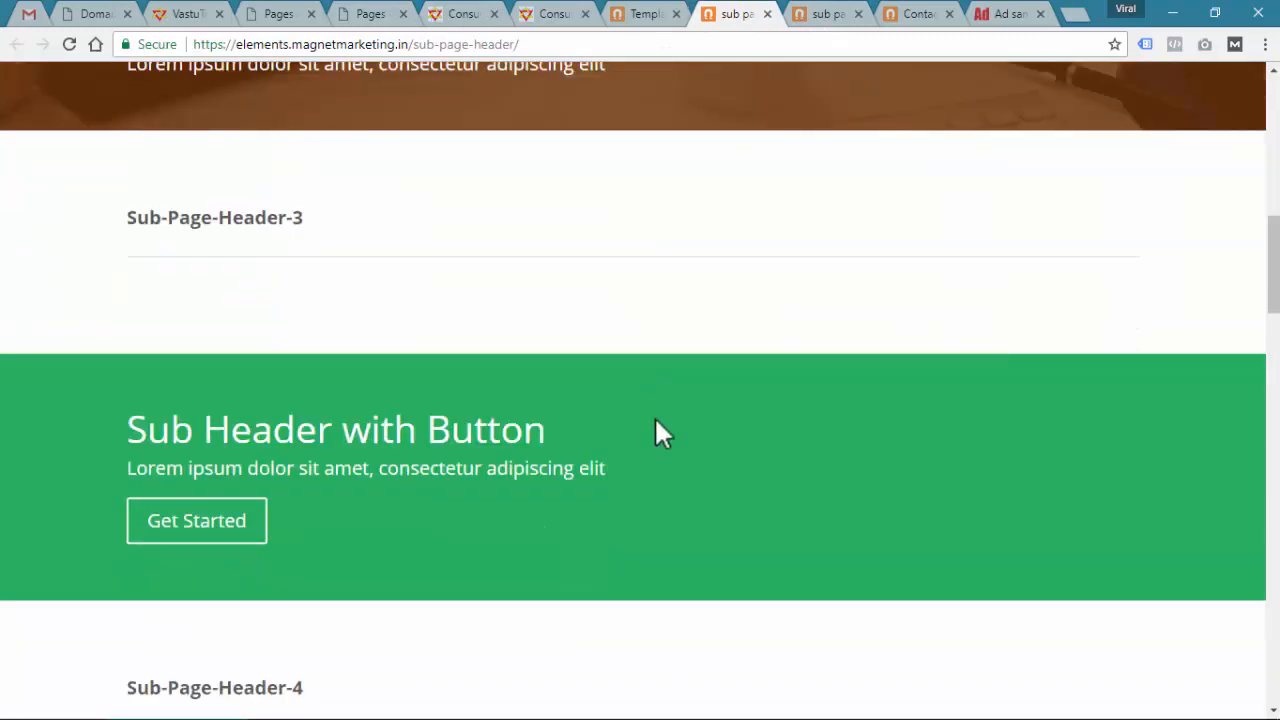
Copy the 'Text with Image Layout 1' heading from the With Image templates page
left_click(637, 14)
scroll(617, 357, "up", 3)
scroll(617, 360, "down", 5)
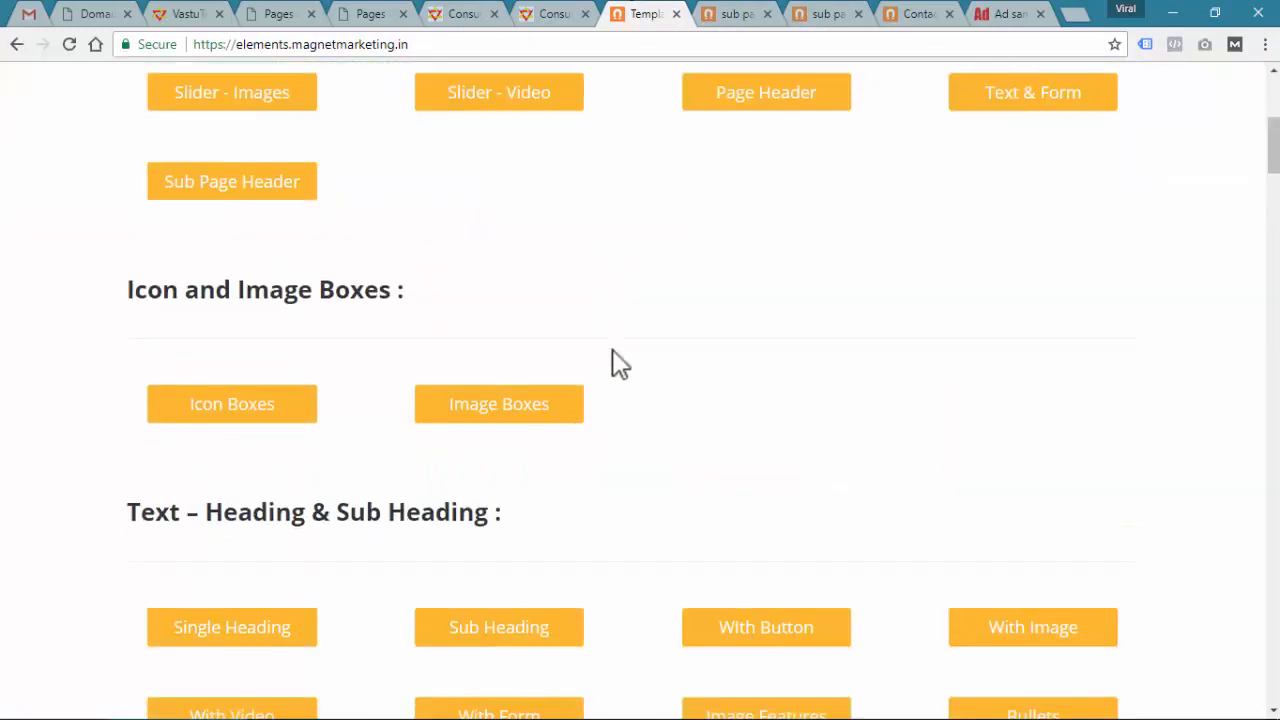
scroll(249, 449, "down", 1)
left_click(989, 551)
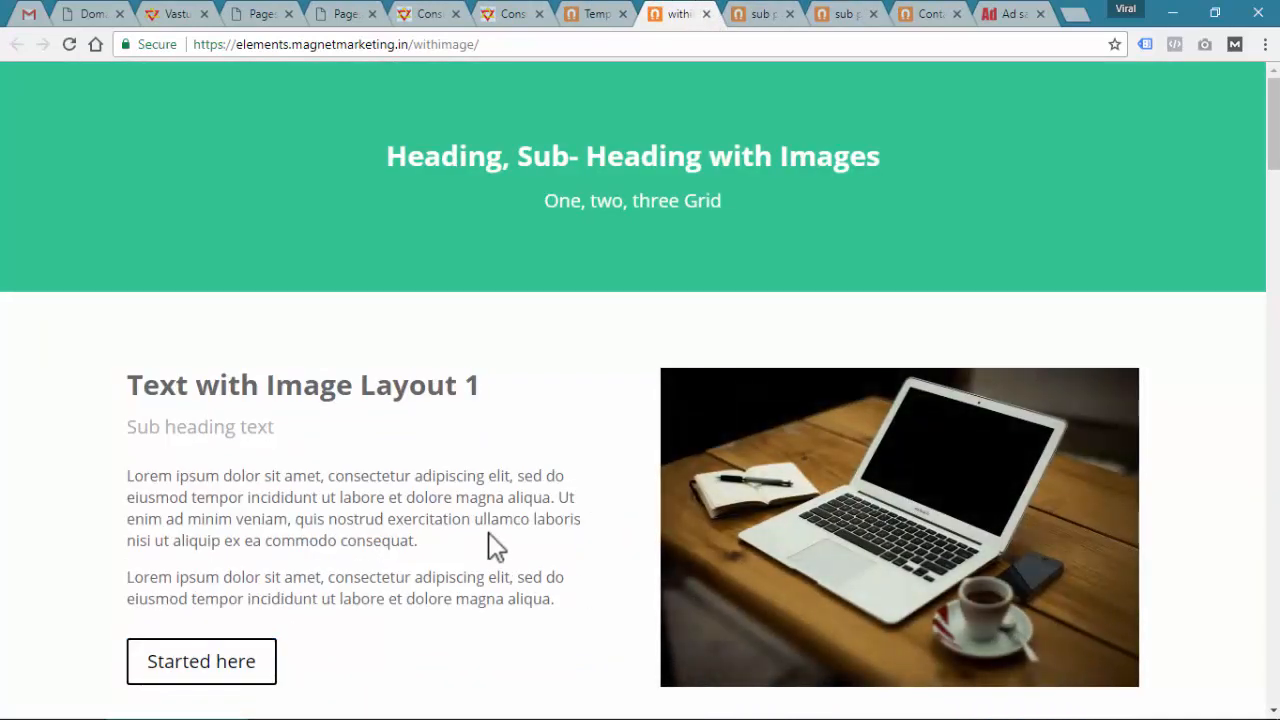
scroll(497, 545, "down", 2)
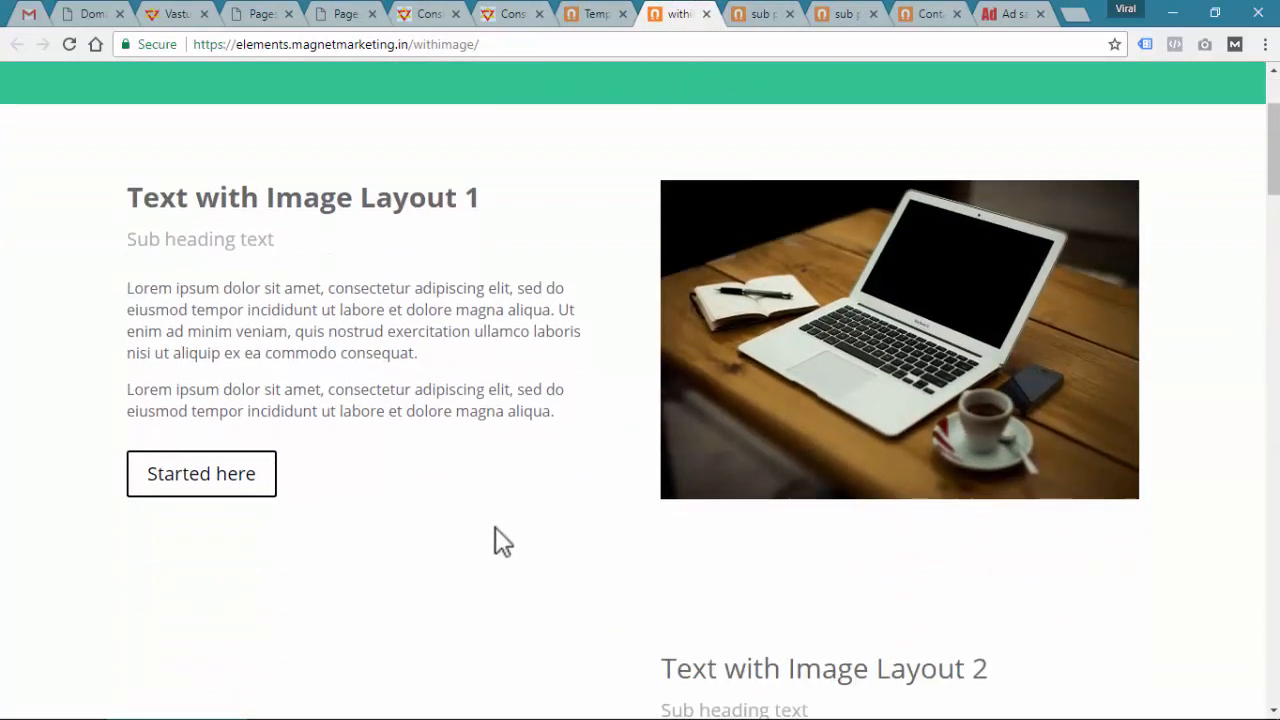
scroll(495, 530, "up", 1)
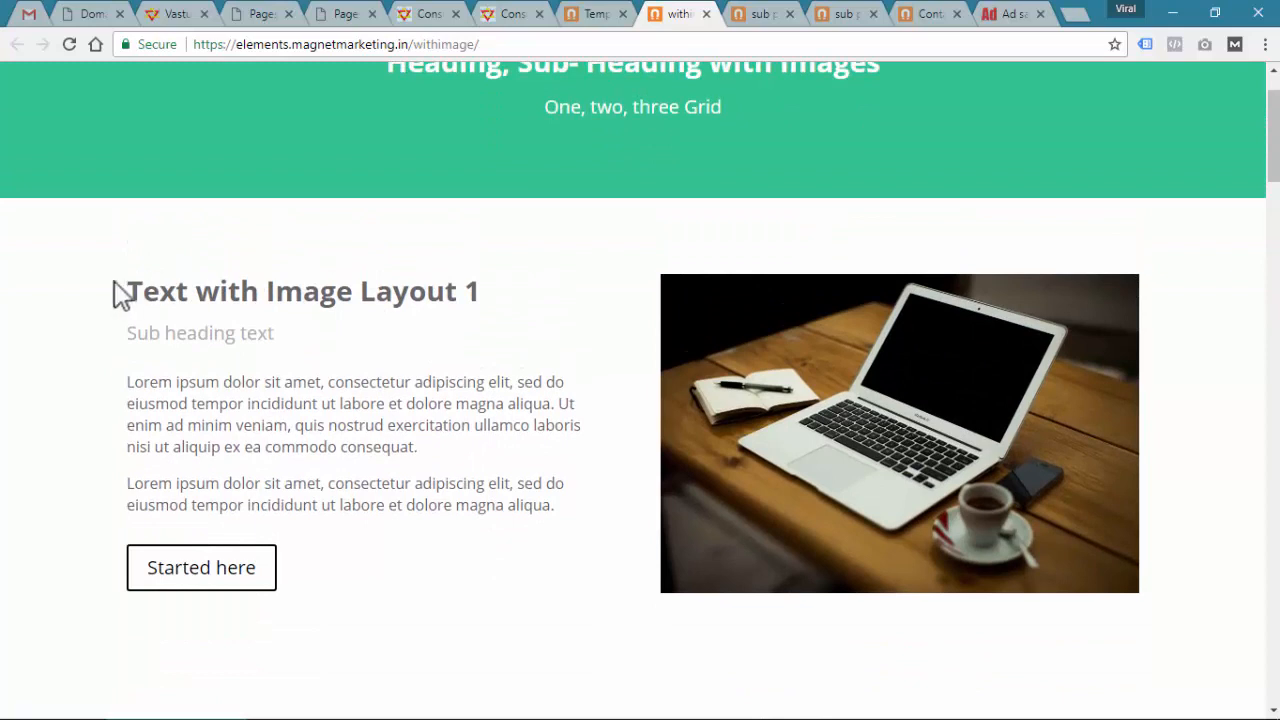
left_click_drag(114, 285, 479, 291)
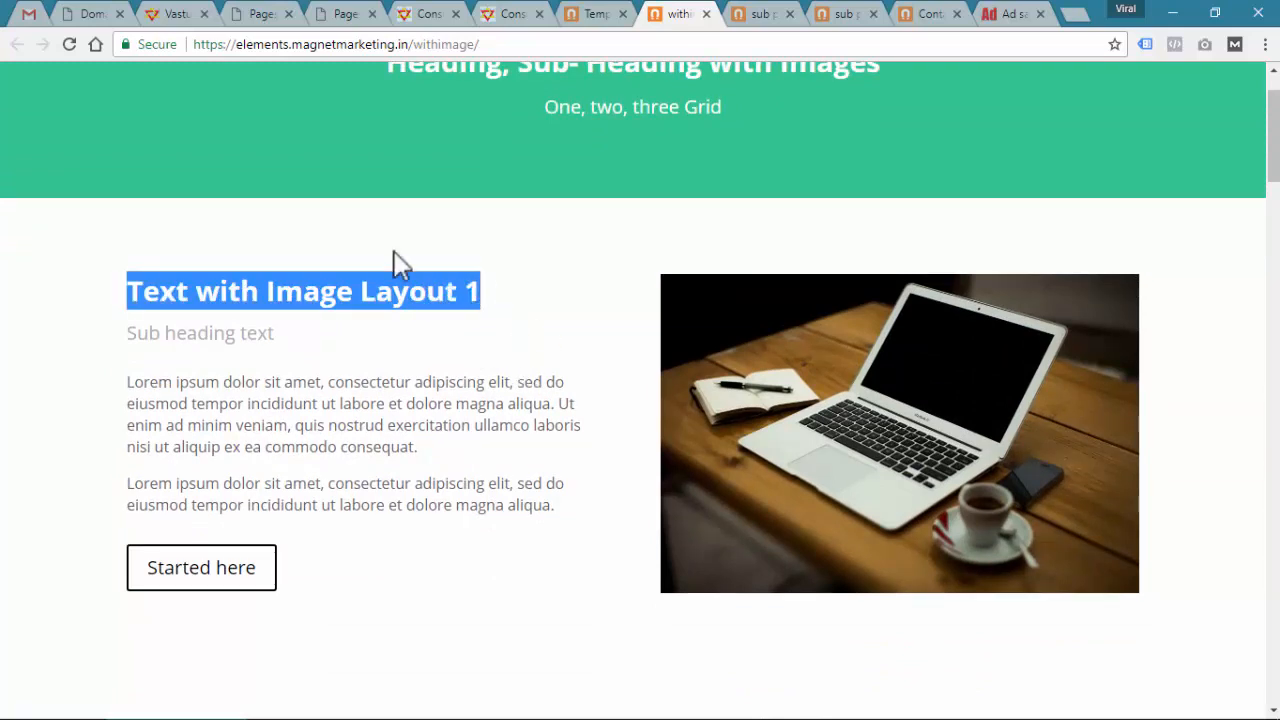
left_click(200, 297)
left_click_drag(135, 290, 481, 285)
key("ctrl+c")
Search Divi's library for 'Text with Image Layout 1' and insert it below the blueprint header
left_click(456, 6)
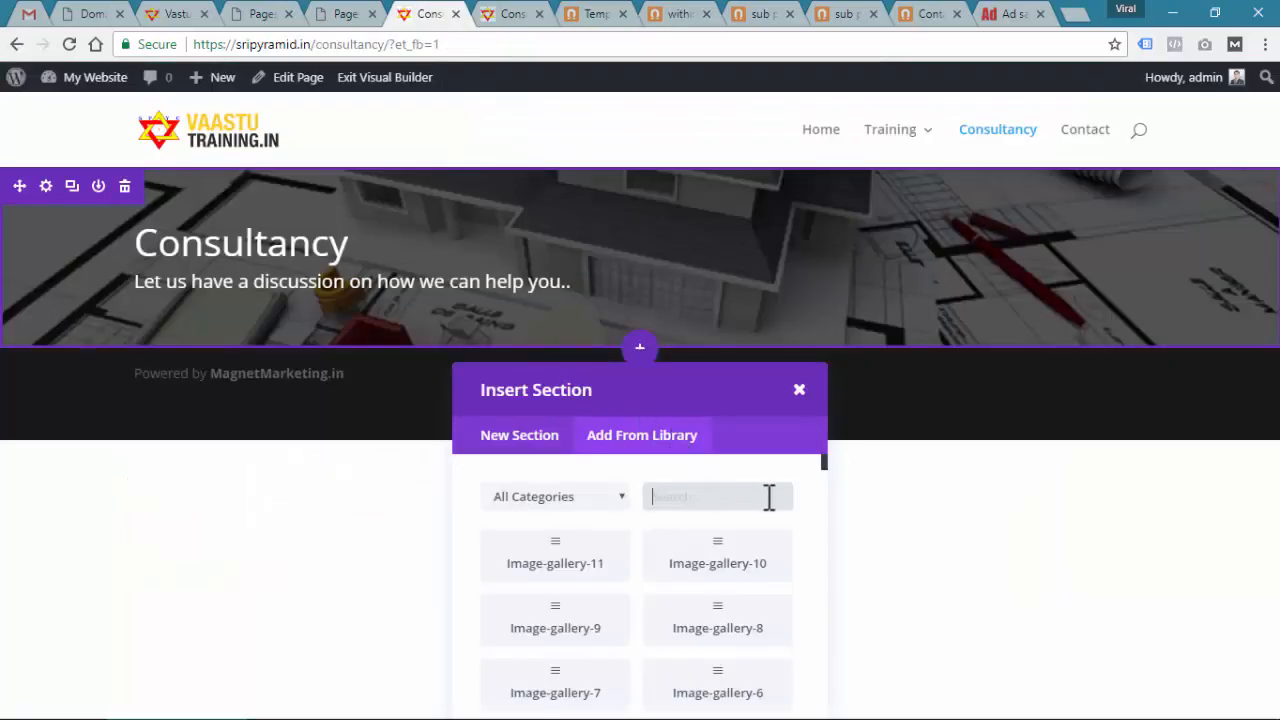
key("ctrl+v")
left_click(557, 568)
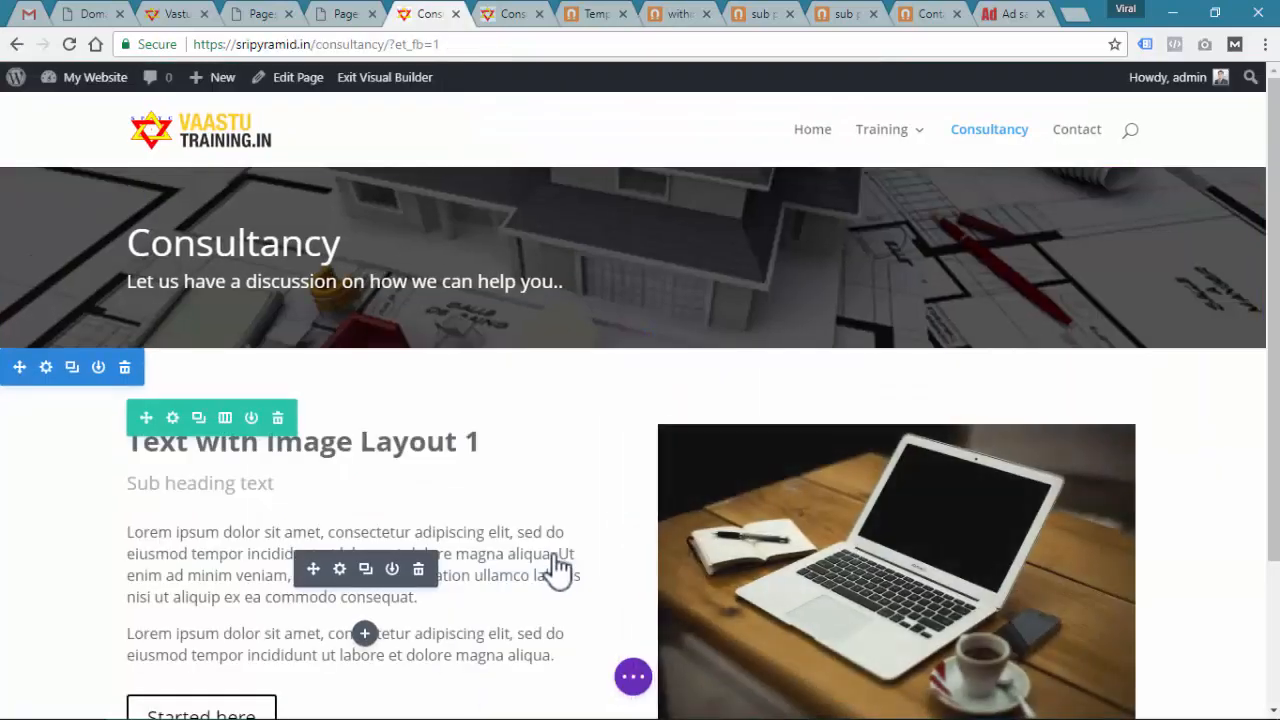
scroll(540, 500, "down", 2)
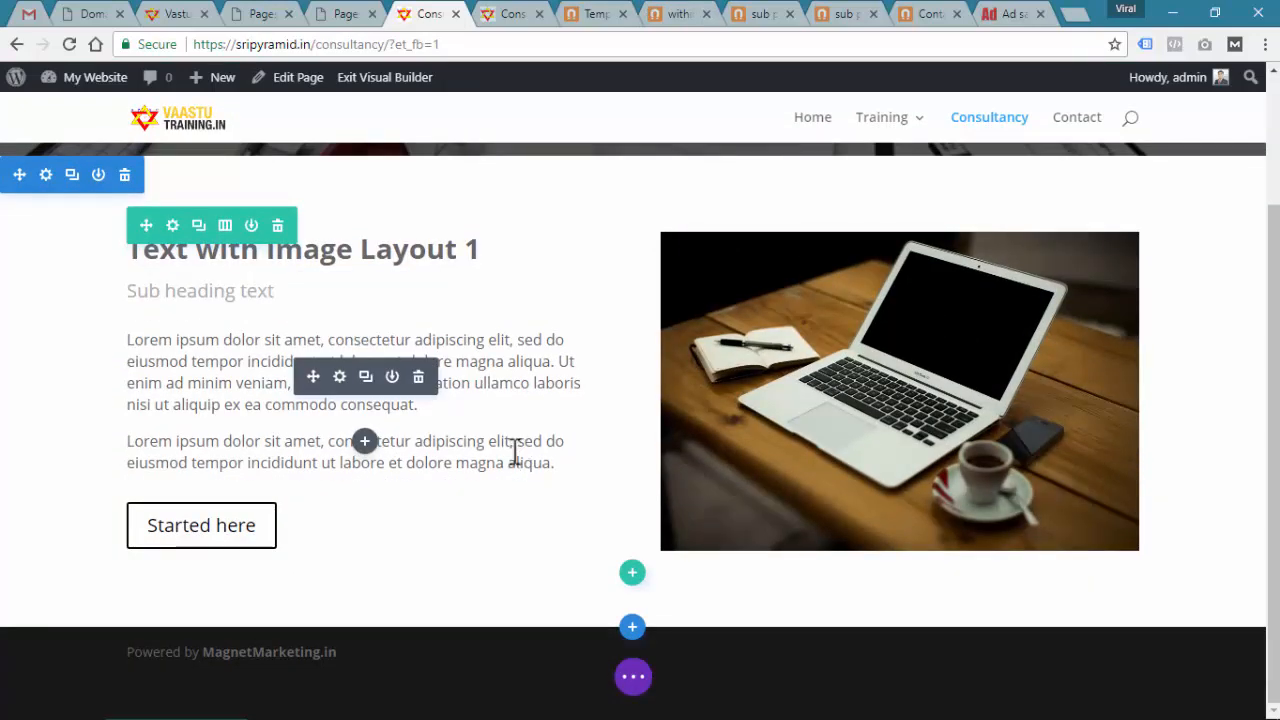
left_click(578, 16)
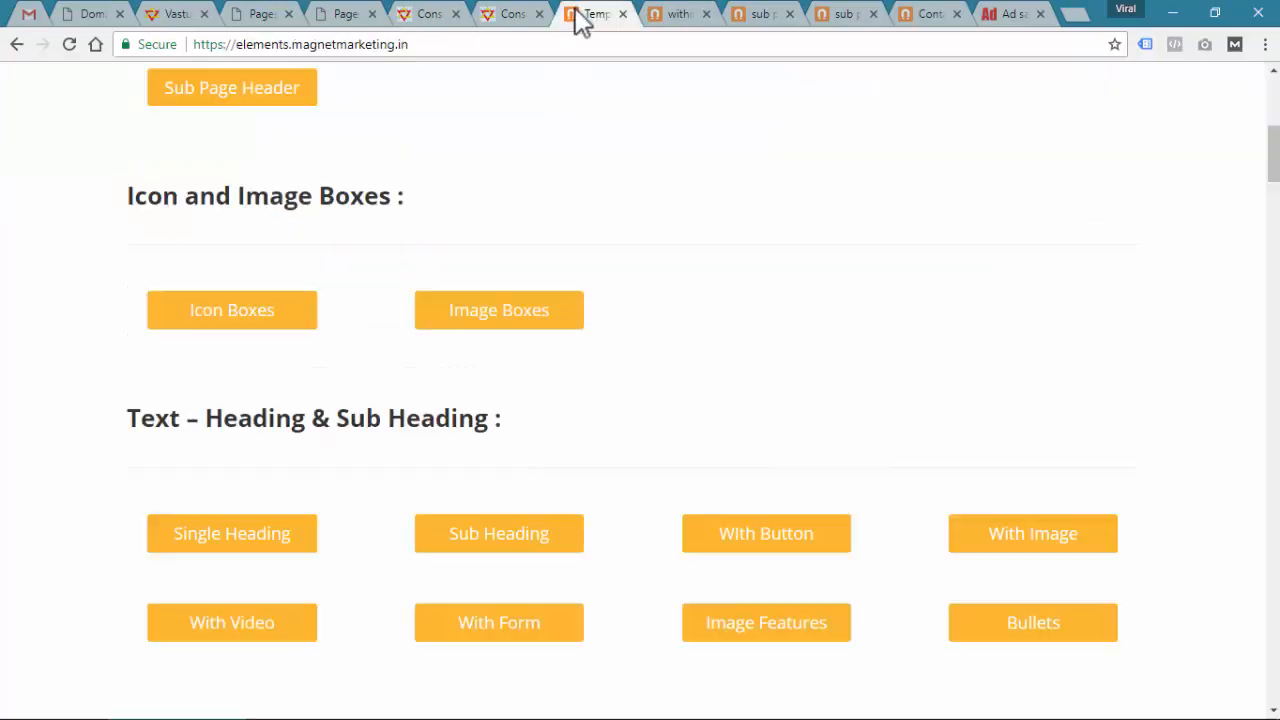
Go to the Forms layouts page on the Magnet Marketing Elements templates site
left_click(676, 14)
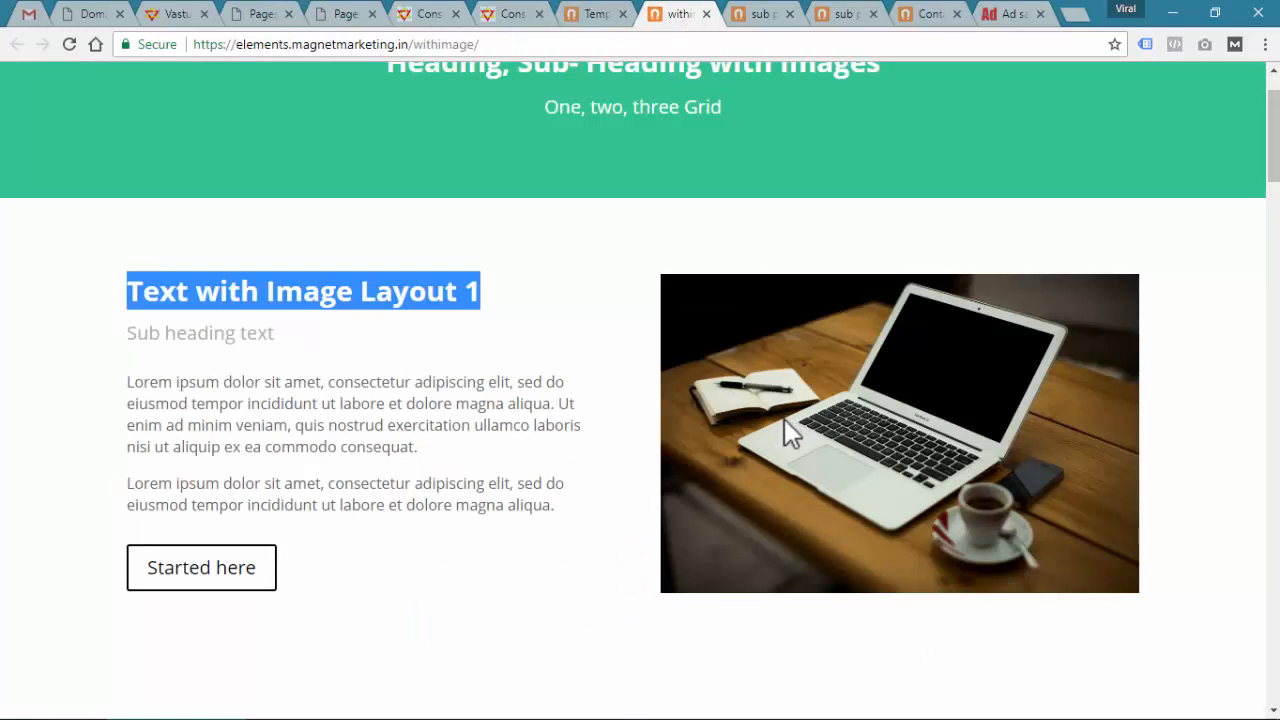
left_click(565, 14)
scroll(586, 380, "down", 5)
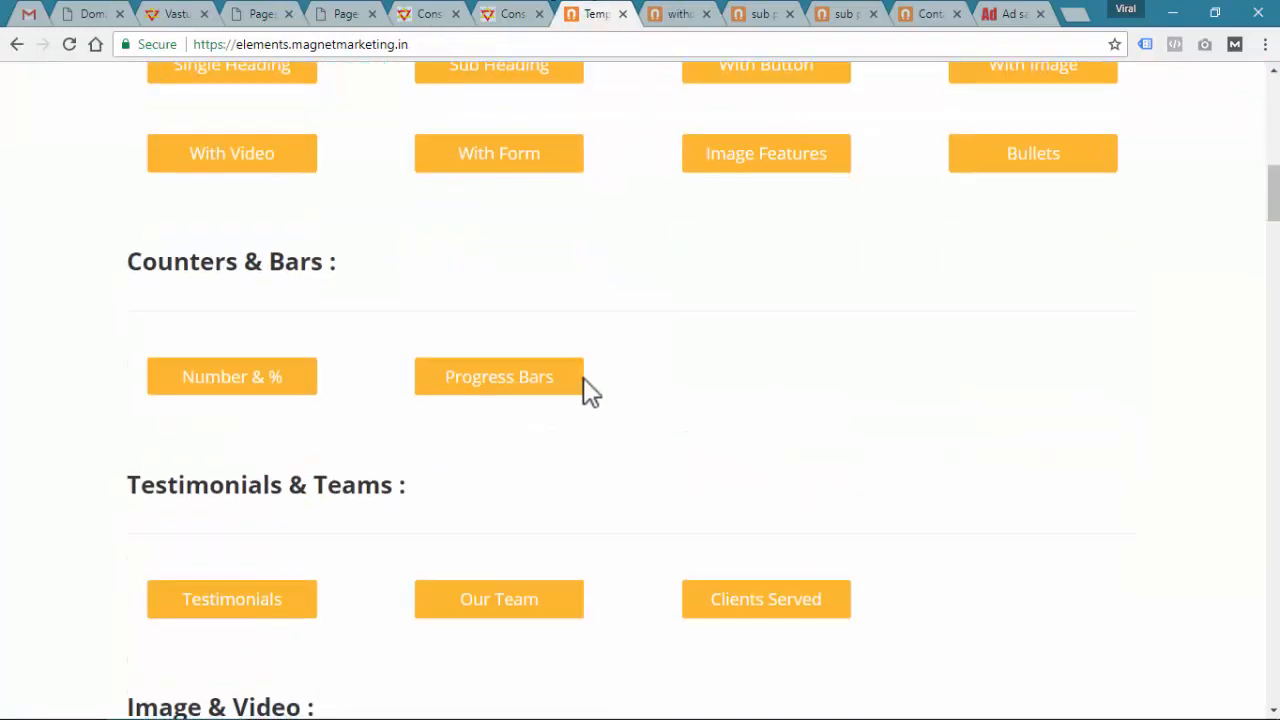
scroll(588, 400, "down", 8)
scroll(586, 400, "down", 10)
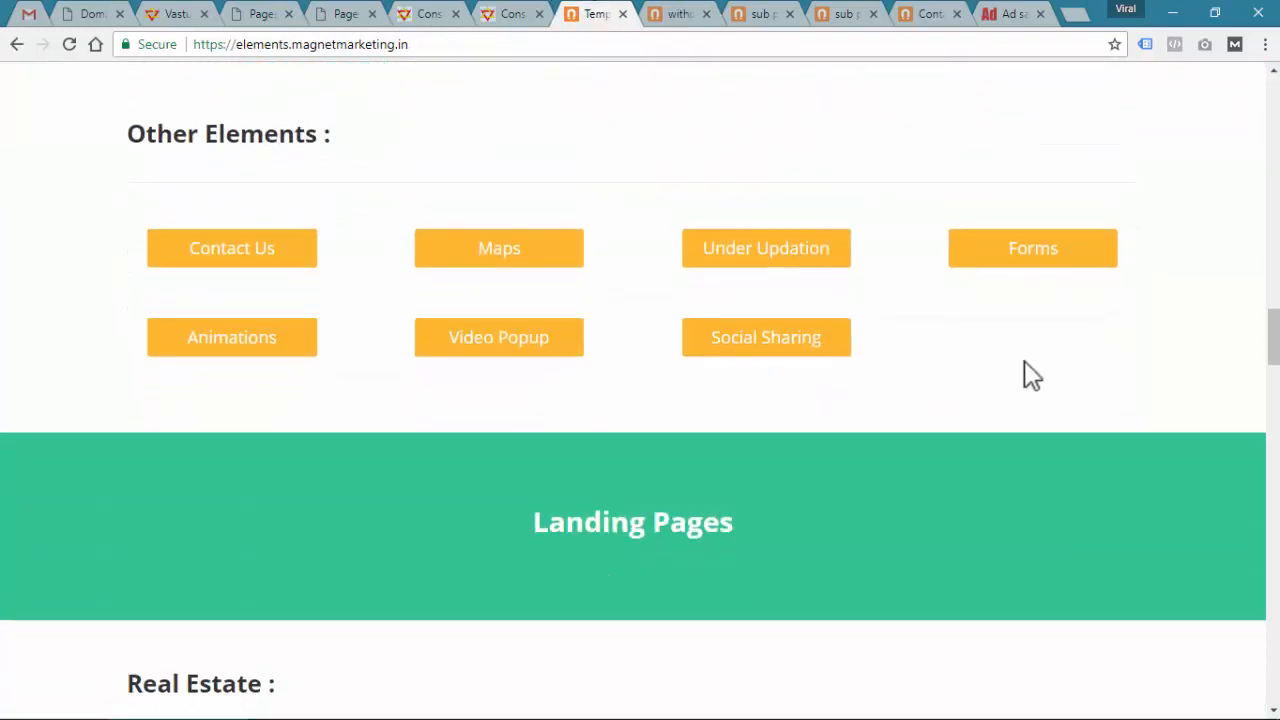
left_click(1062, 262)
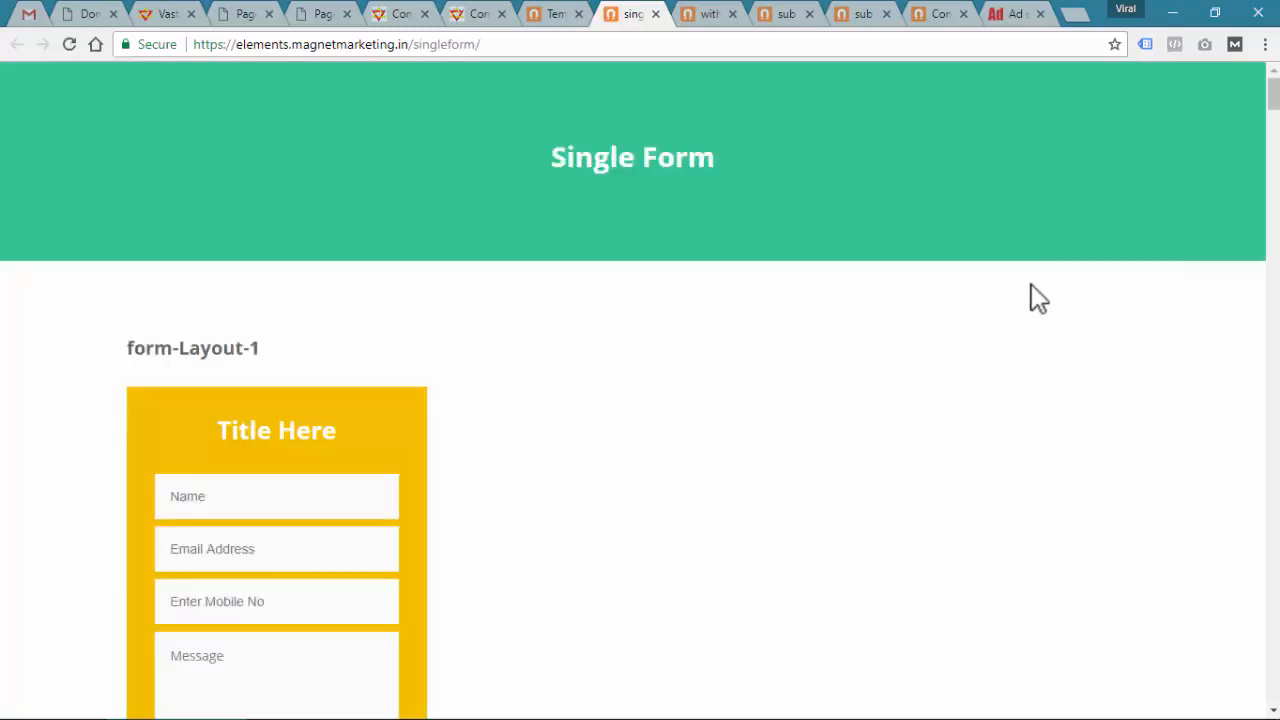
scroll(812, 370, "down", 5)
scroll(758, 410, "down", 9)
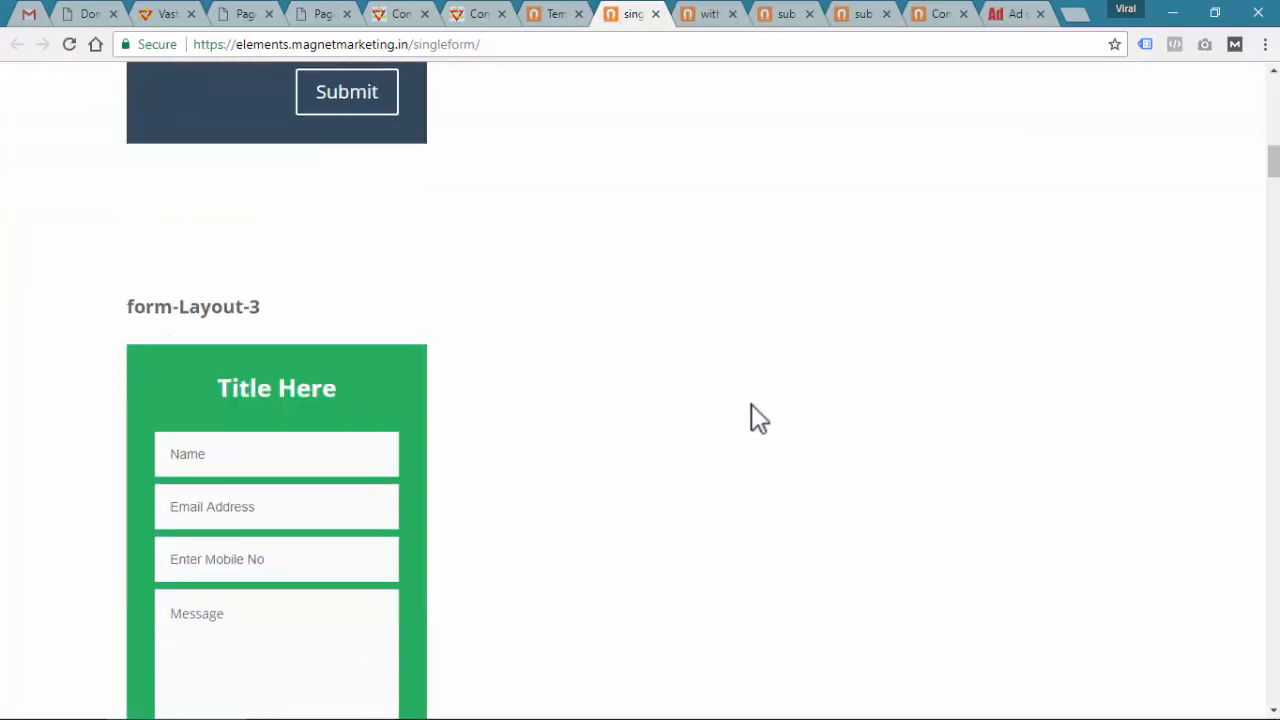
Copy the form-Layout-5 heading from the Single Form page, then return to the Consultancy editor
left_click(405, 14)
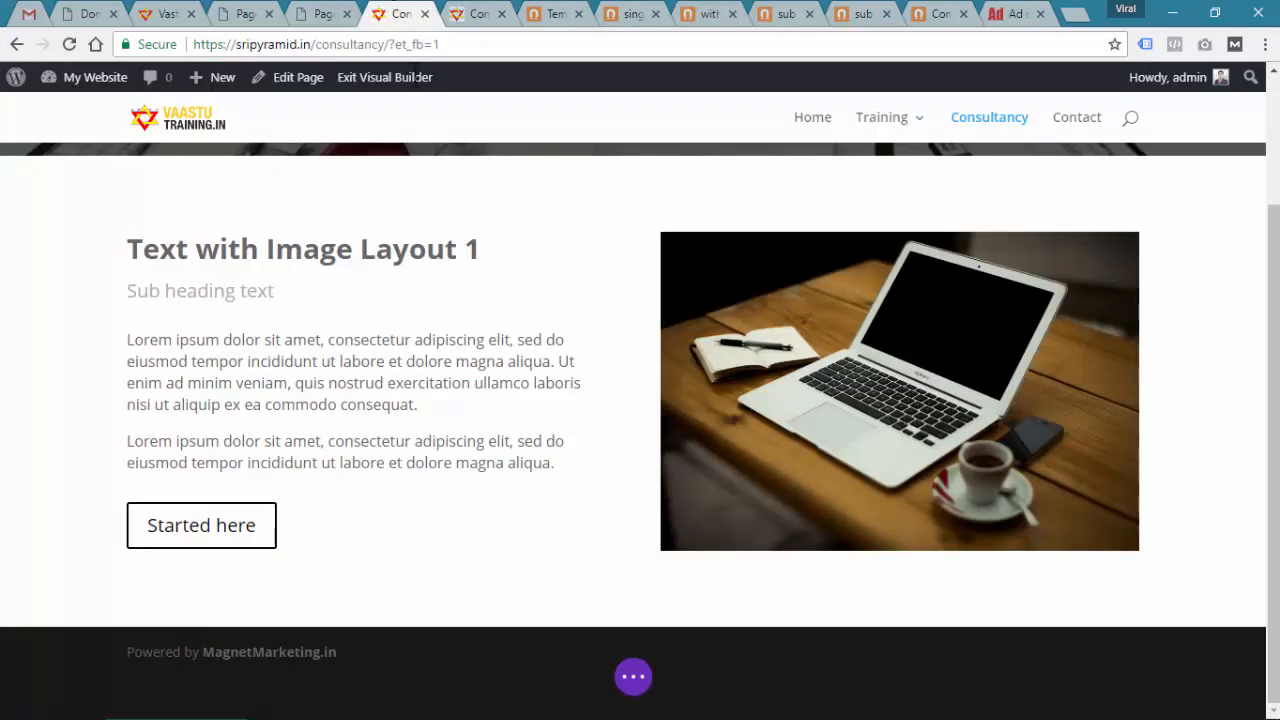
left_click(630, 14)
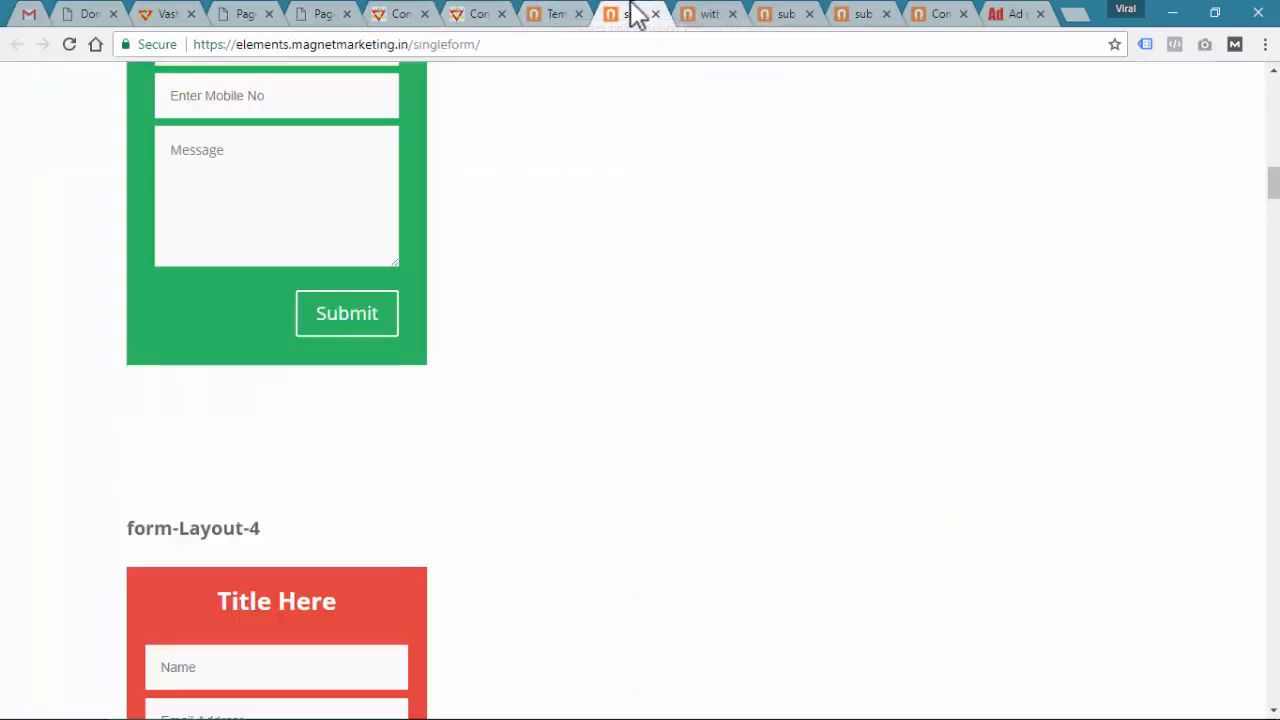
scroll(600, 355, "down", 10)
scroll(645, 365, "down", 5)
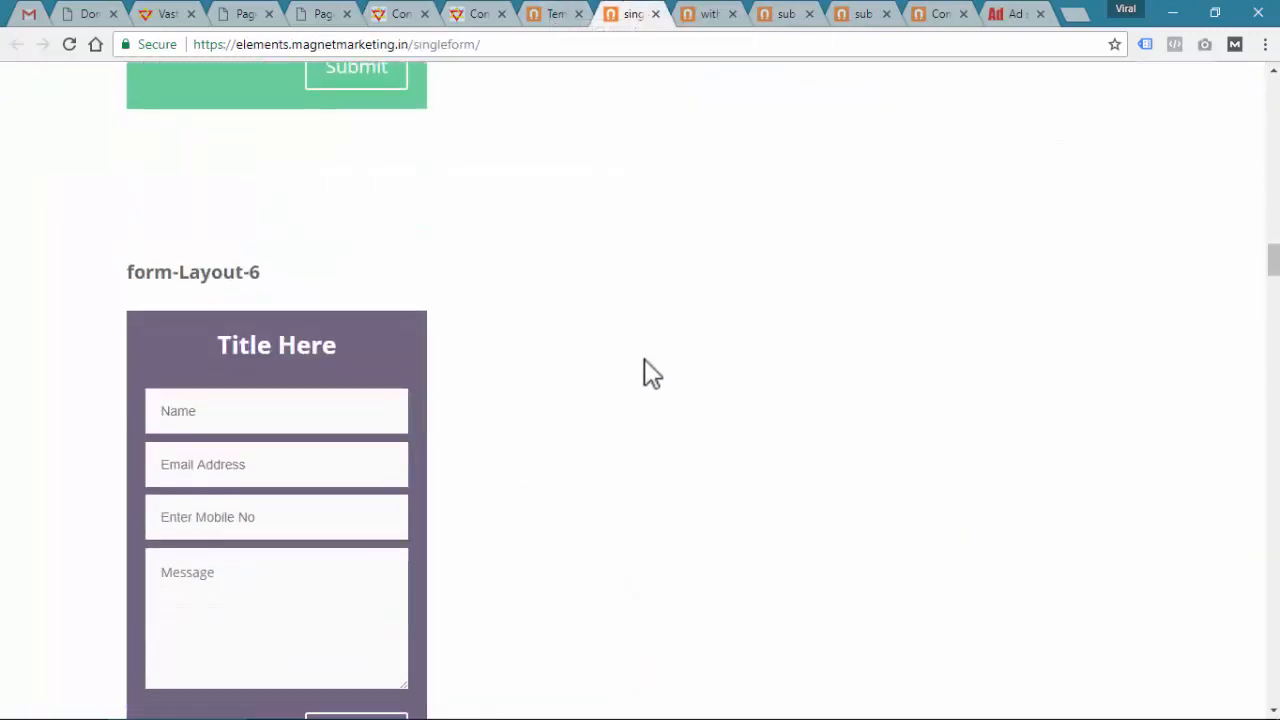
scroll(643, 371, "up", 4)
scroll(300, 243, "up", 1)
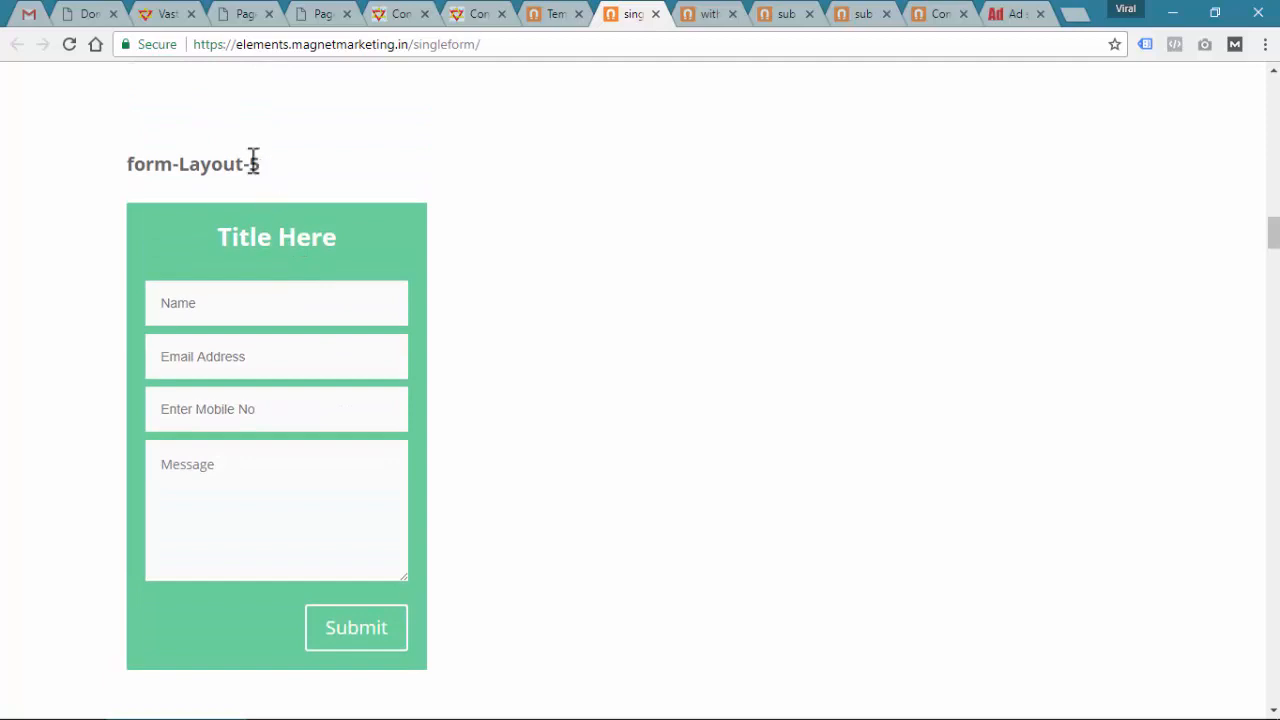
left_click_drag(260, 163, 123, 163)
key("ctrl+c")
left_click(389, 16)
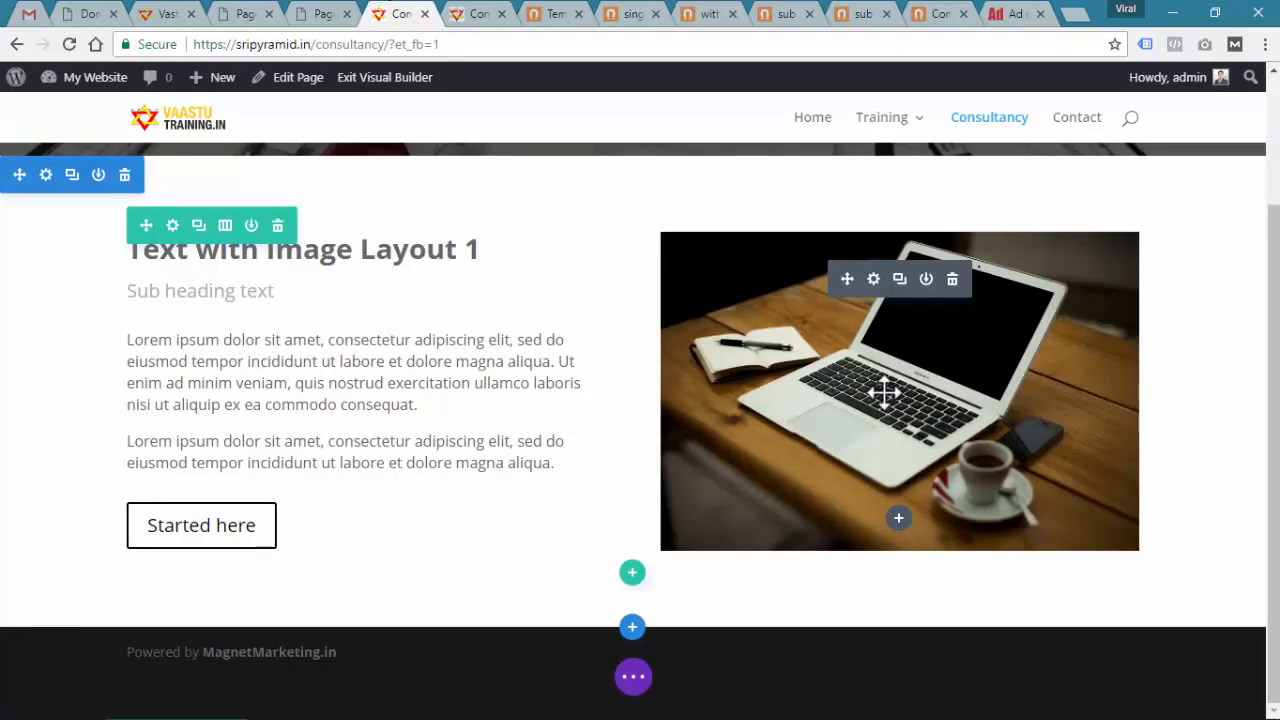
Insert the form-Layout-5 section from the Divi library below the text-with-image section
left_click(634, 627)
left_click(687, 502)
key("ctrl+v")
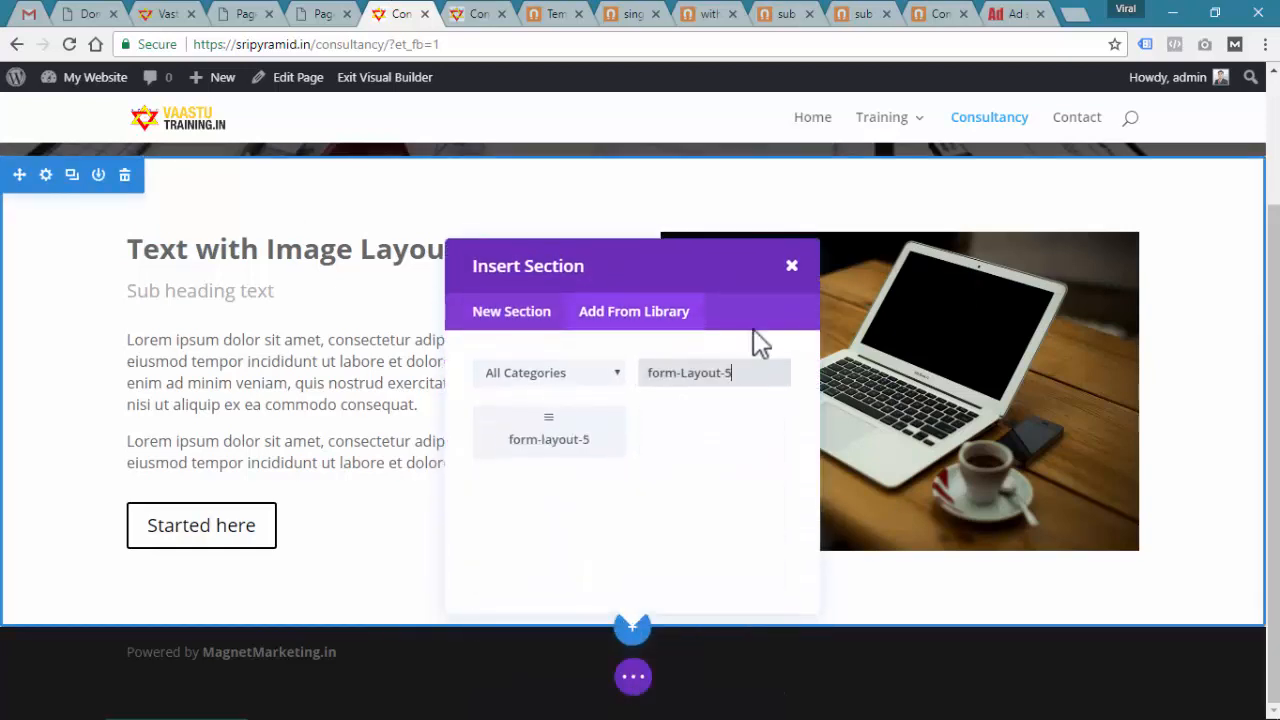
left_click(588, 452)
scroll(571, 451, "down", 3)
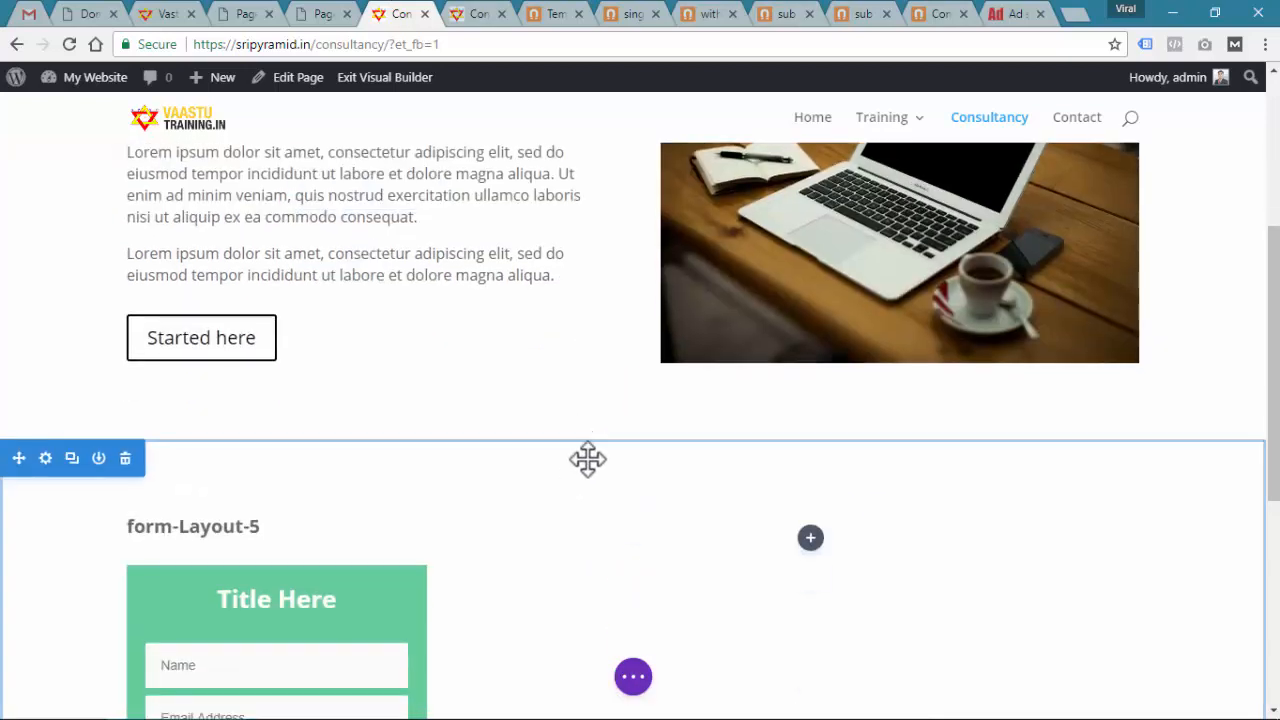
scroll(800, 420, "up", 2)
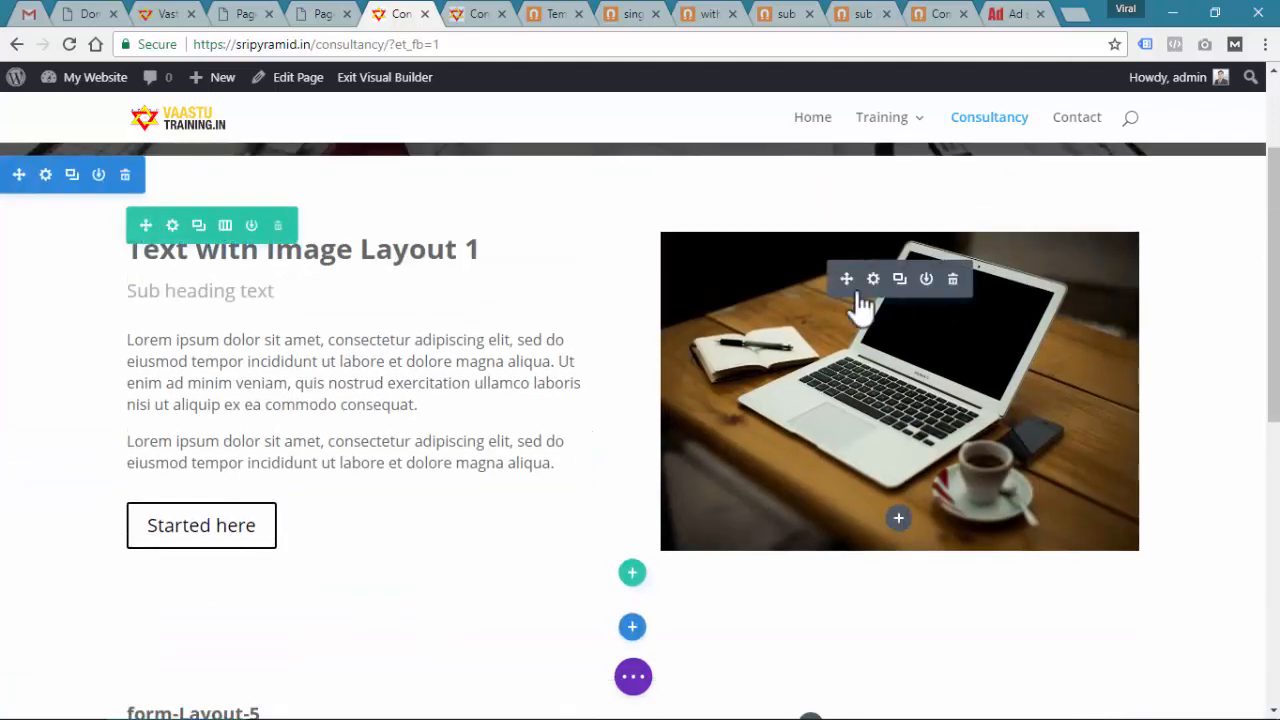
Delete the laptop image and move the green contact form into the right column
left_click(952, 282)
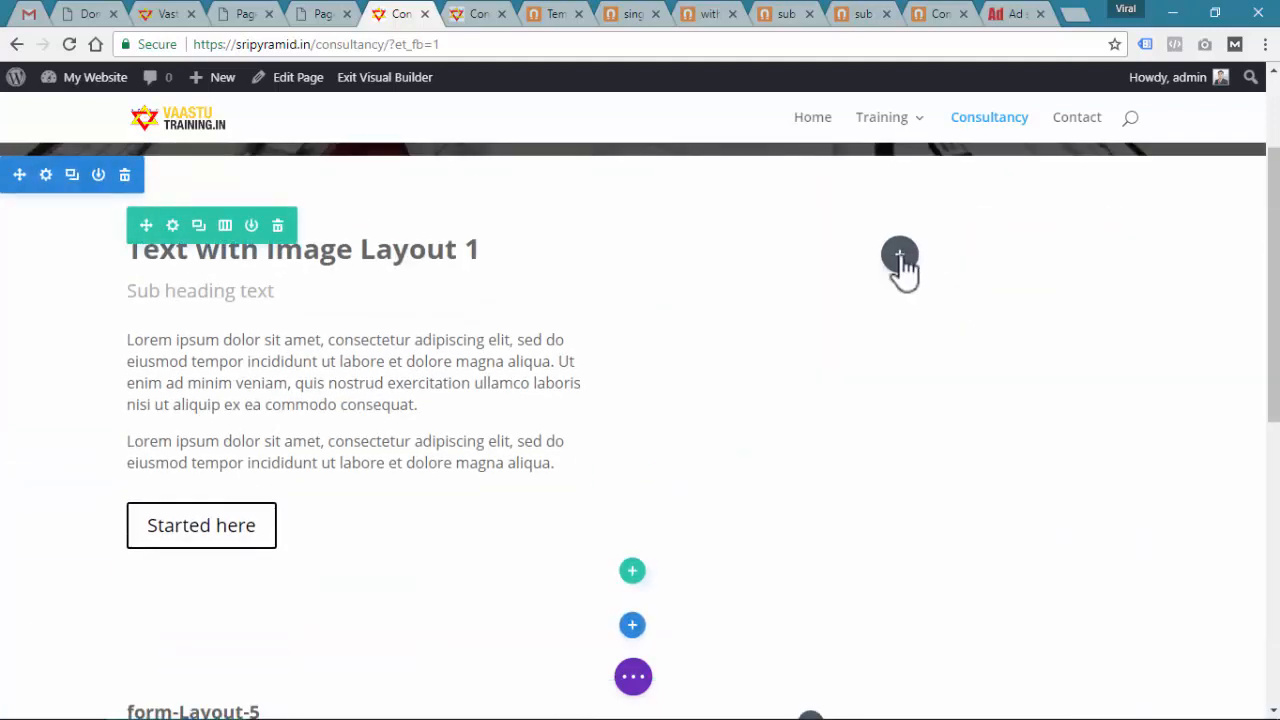
scroll(554, 449, "down", 3)
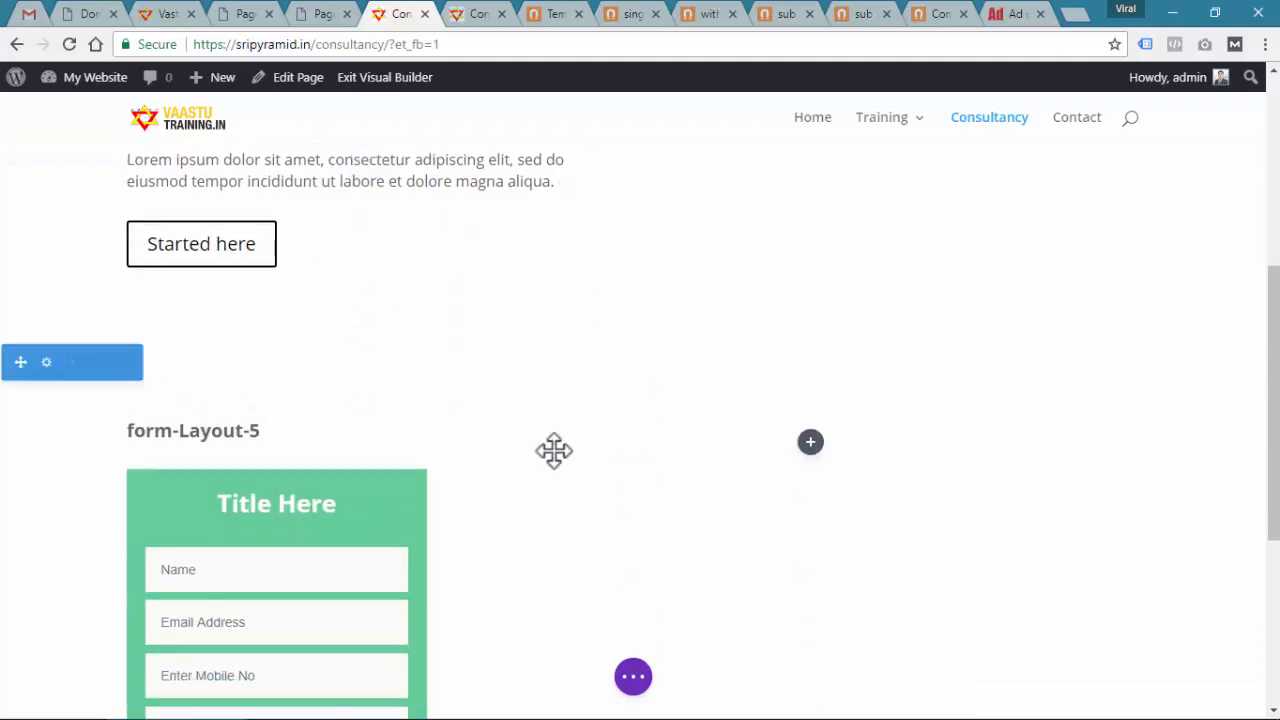
scroll(348, 451, "down", 2)
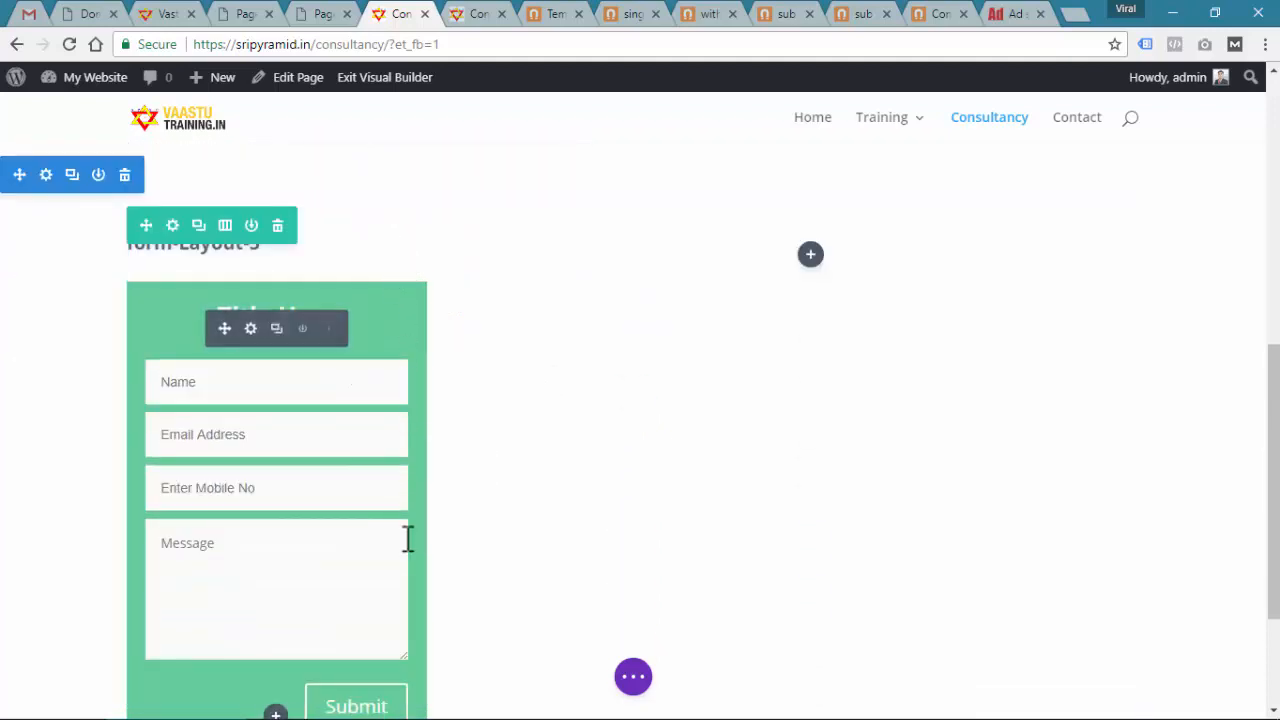
scroll(327, 490, "up", 1)
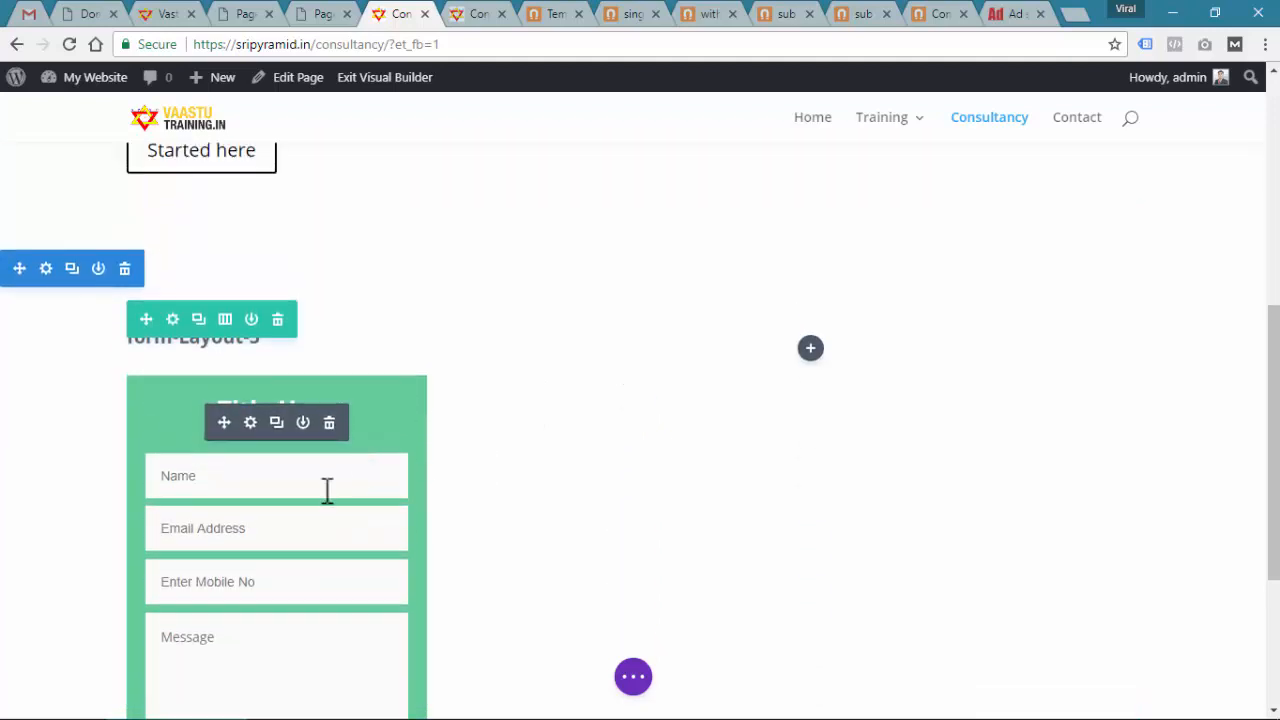
left_click_drag(221, 421, 857, 211)
scroll(688, 330, "up", 2)
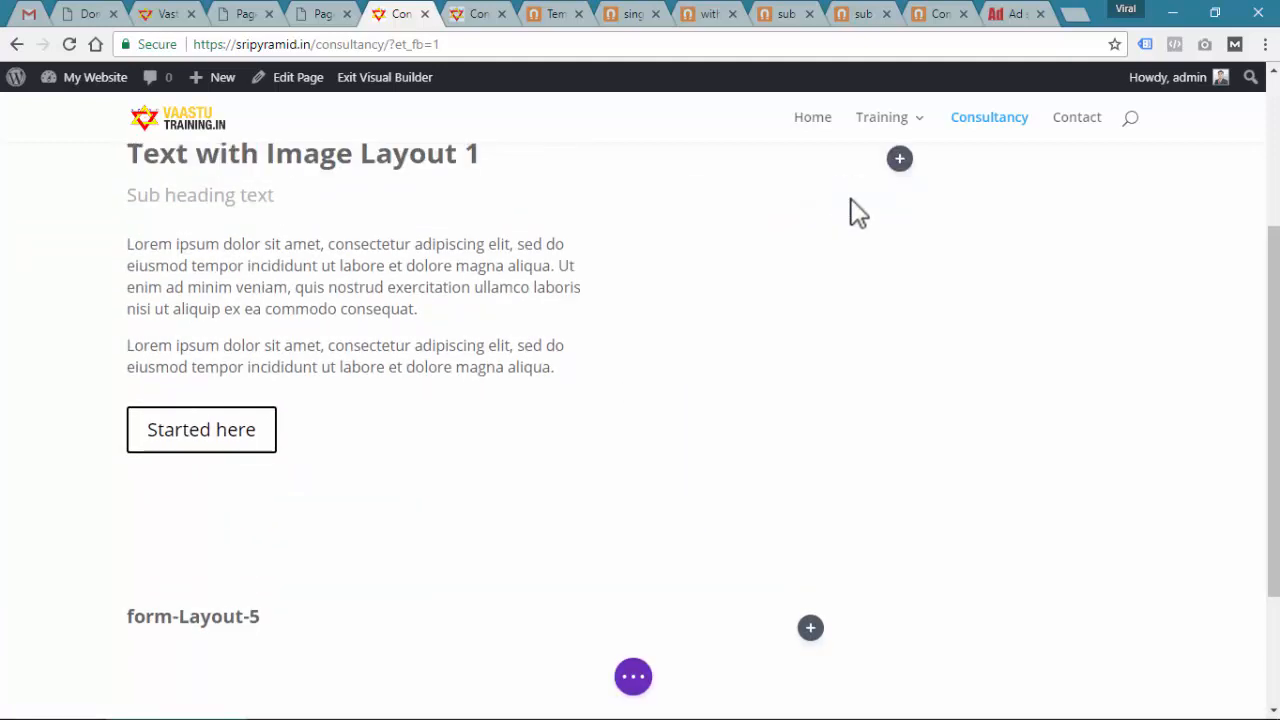
scroll(903, 430, "up", 1)
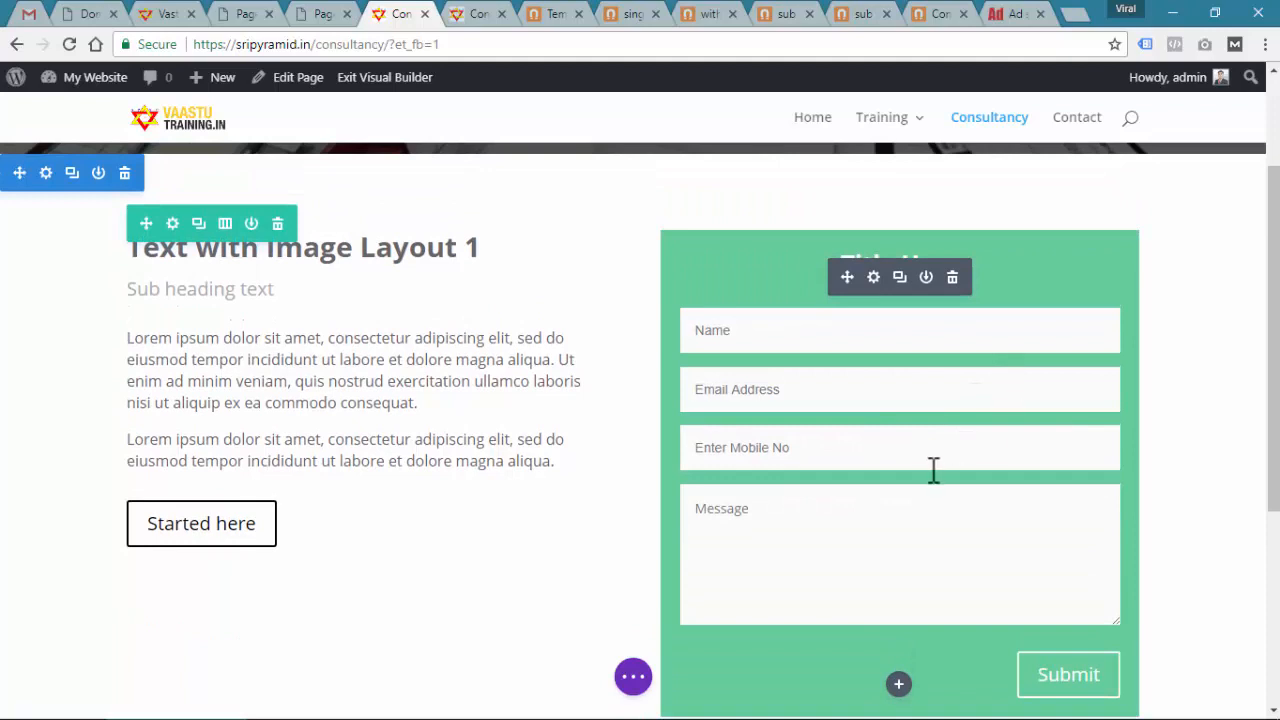
Try 2/3+1/3 and 1/3+2/3 column structures, settling on two equal 1/2 halves
left_click(225, 223)
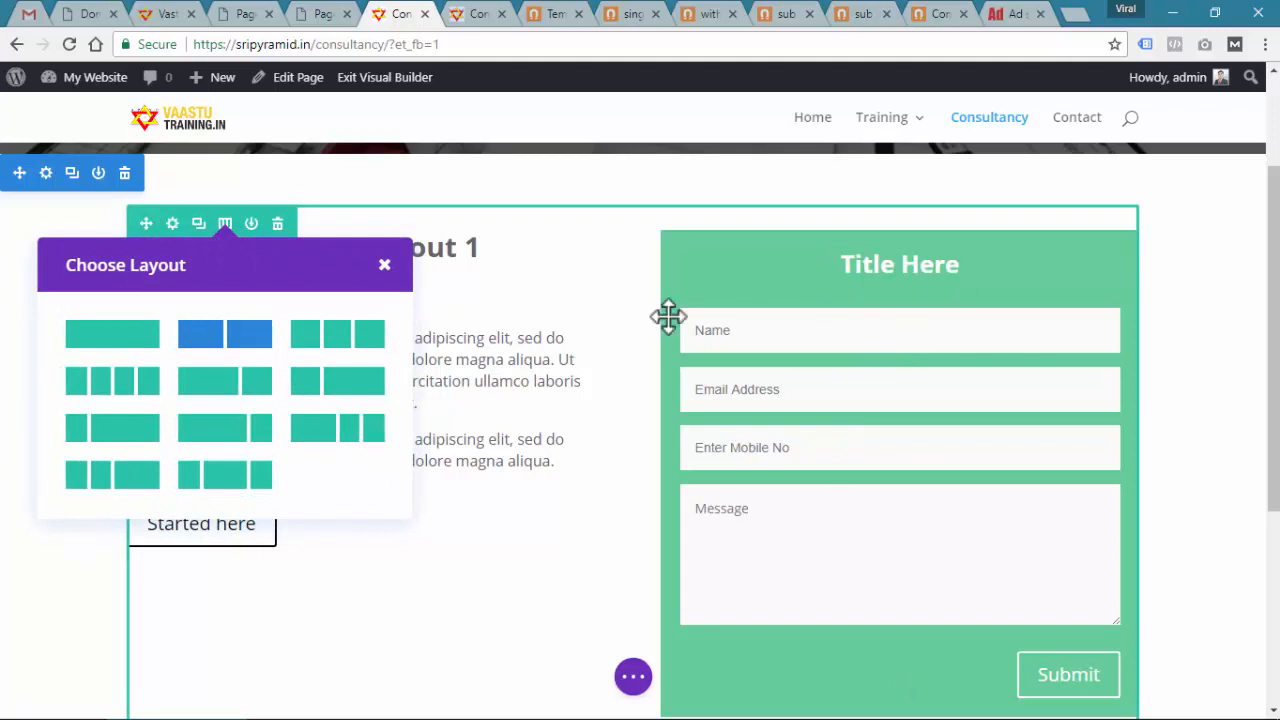
left_click(385, 270)
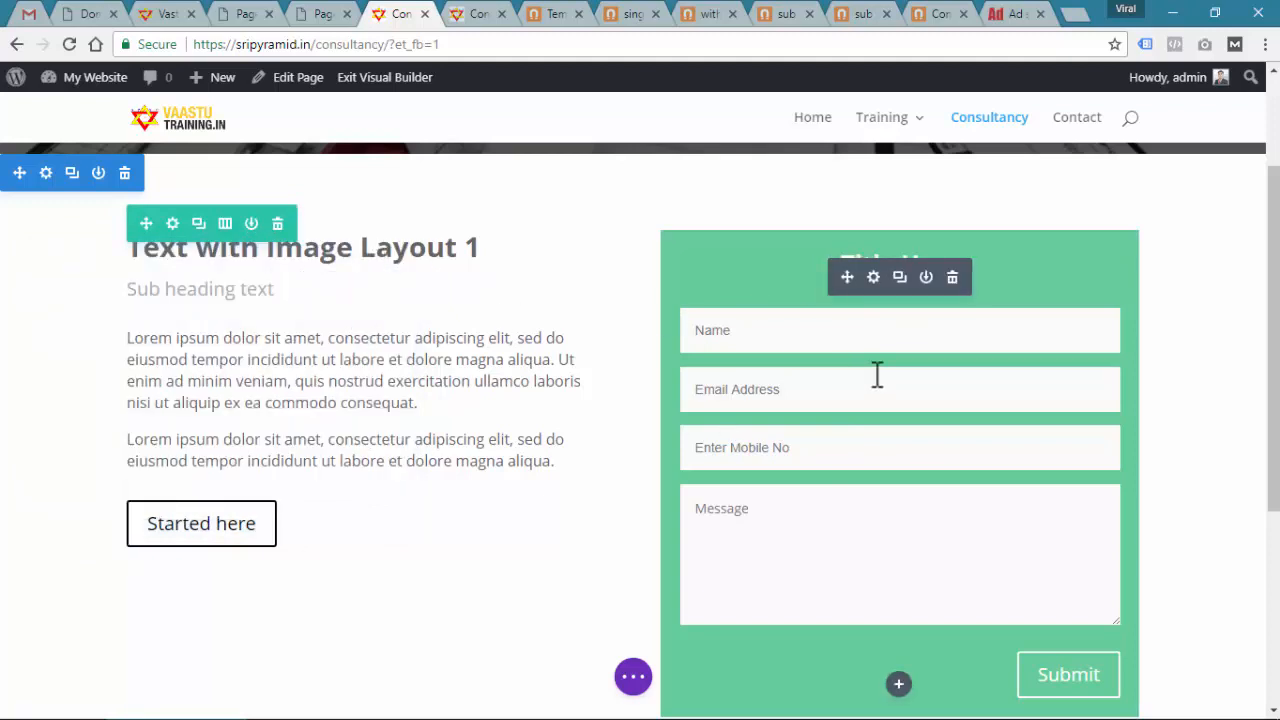
scroll(877, 371, "down", 1)
scroll(810, 358, "up", 1)
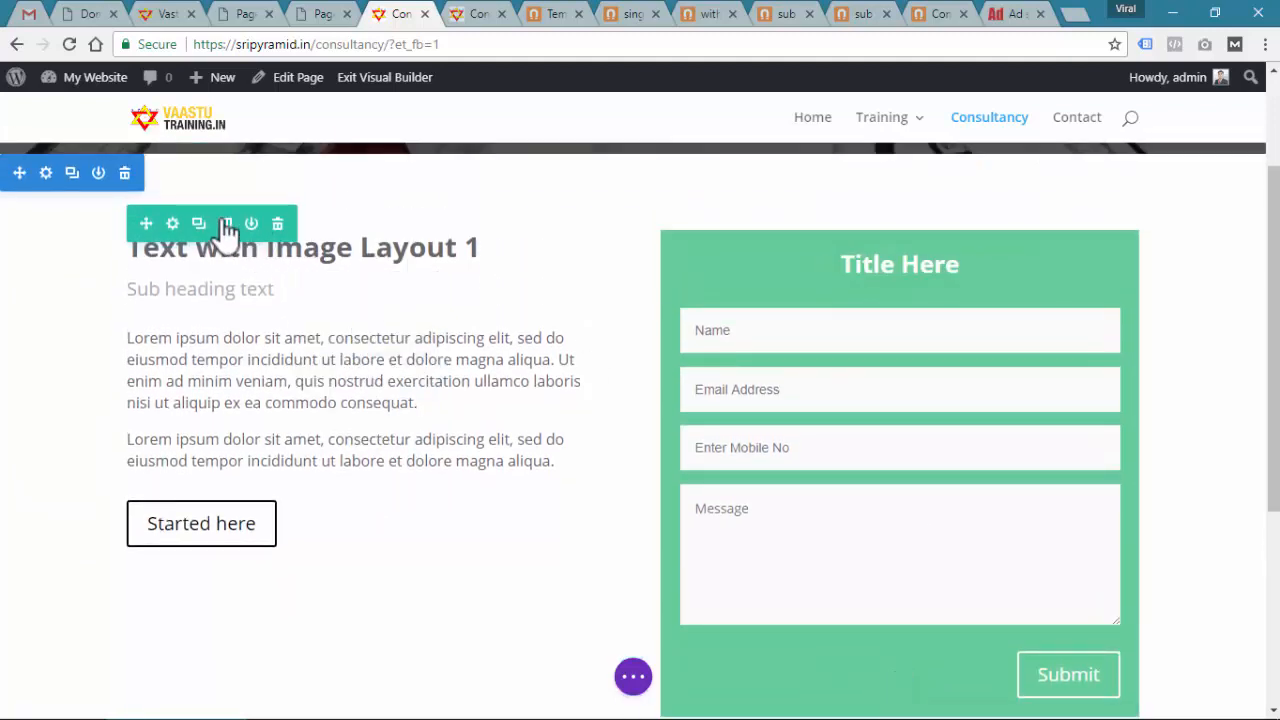
left_click(225, 223)
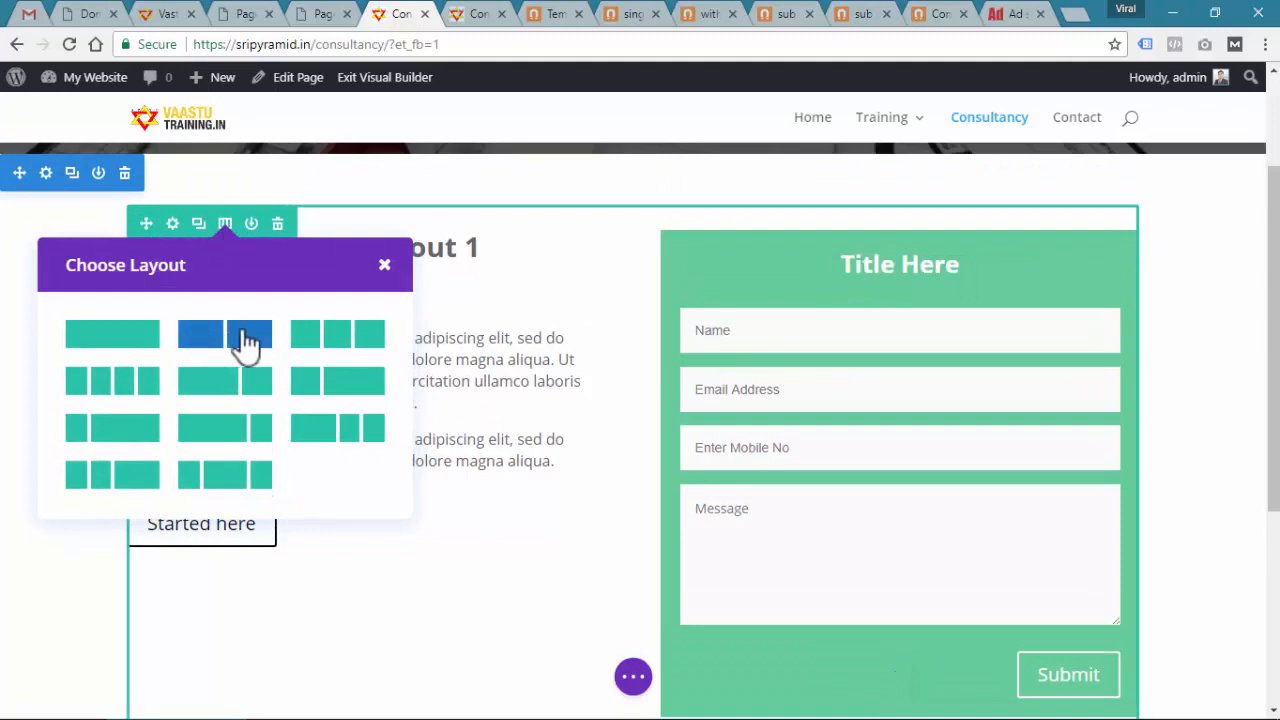
left_click(222, 385)
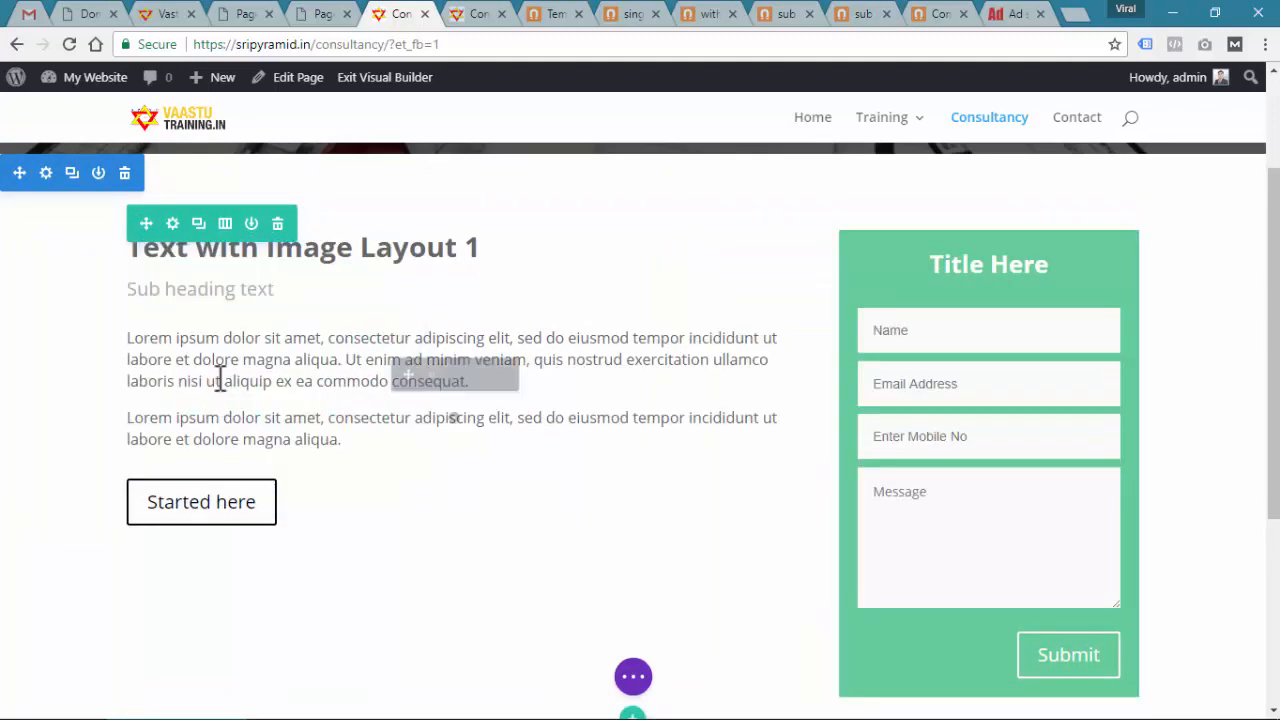
left_click(225, 223)
left_click(338, 393)
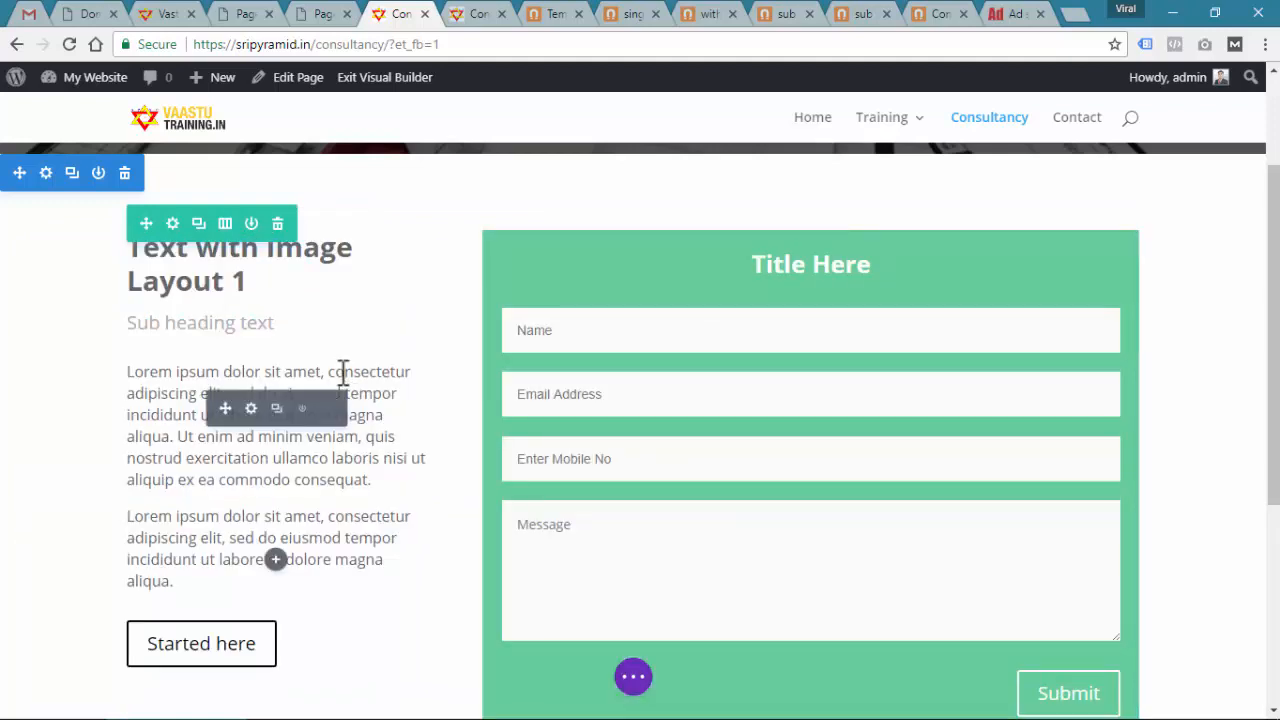
left_click(226, 226)
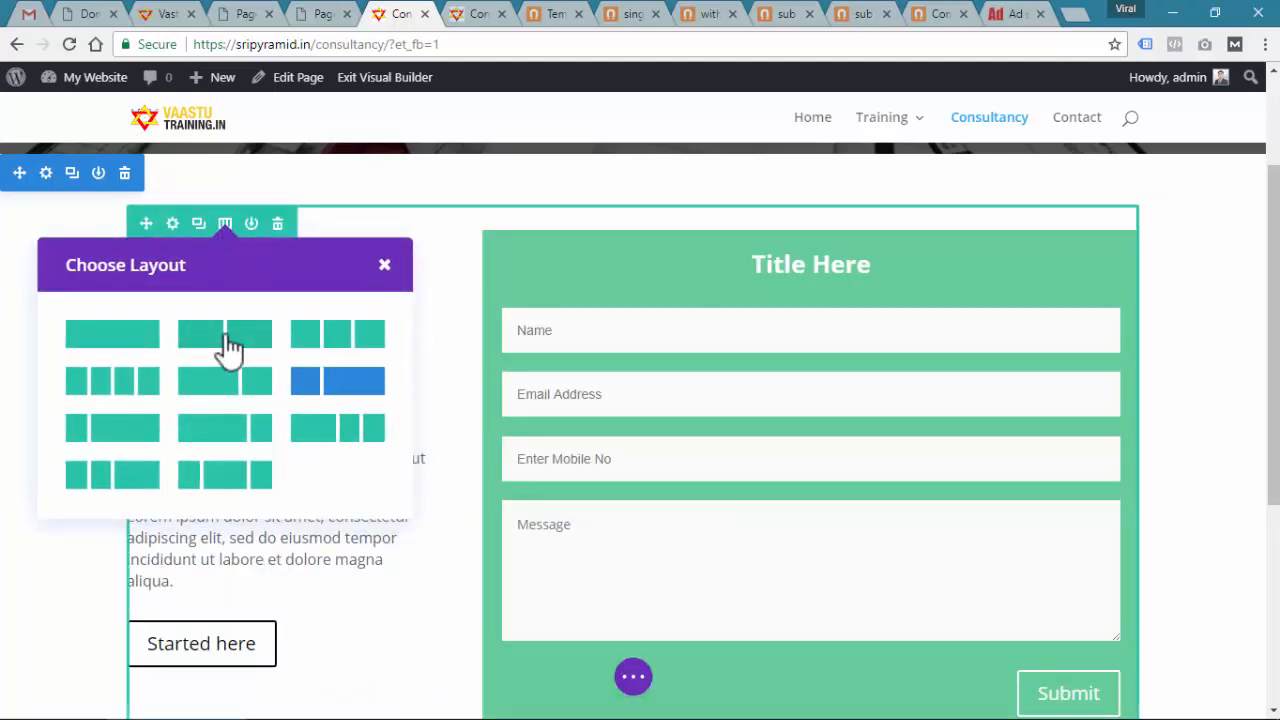
left_click(226, 338)
Delete the leftover form-Layout-5 section
scroll(669, 375, "down", 1)
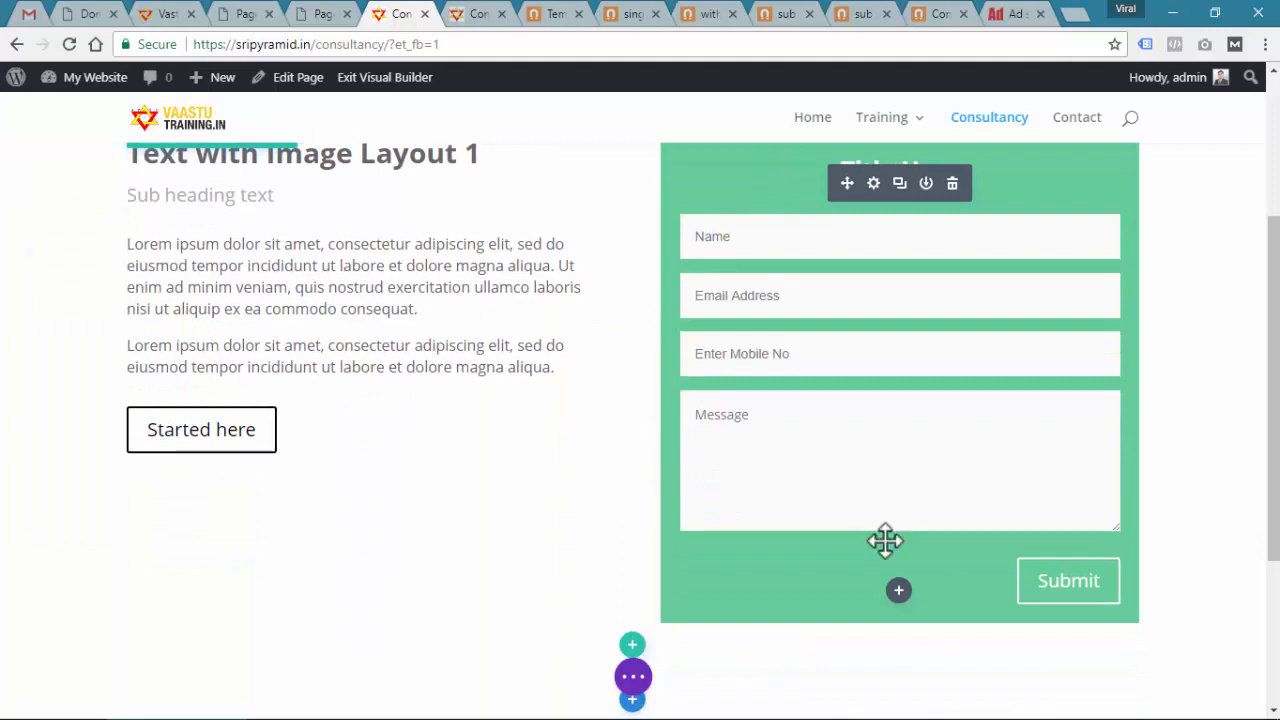
scroll(720, 590, "down", 3)
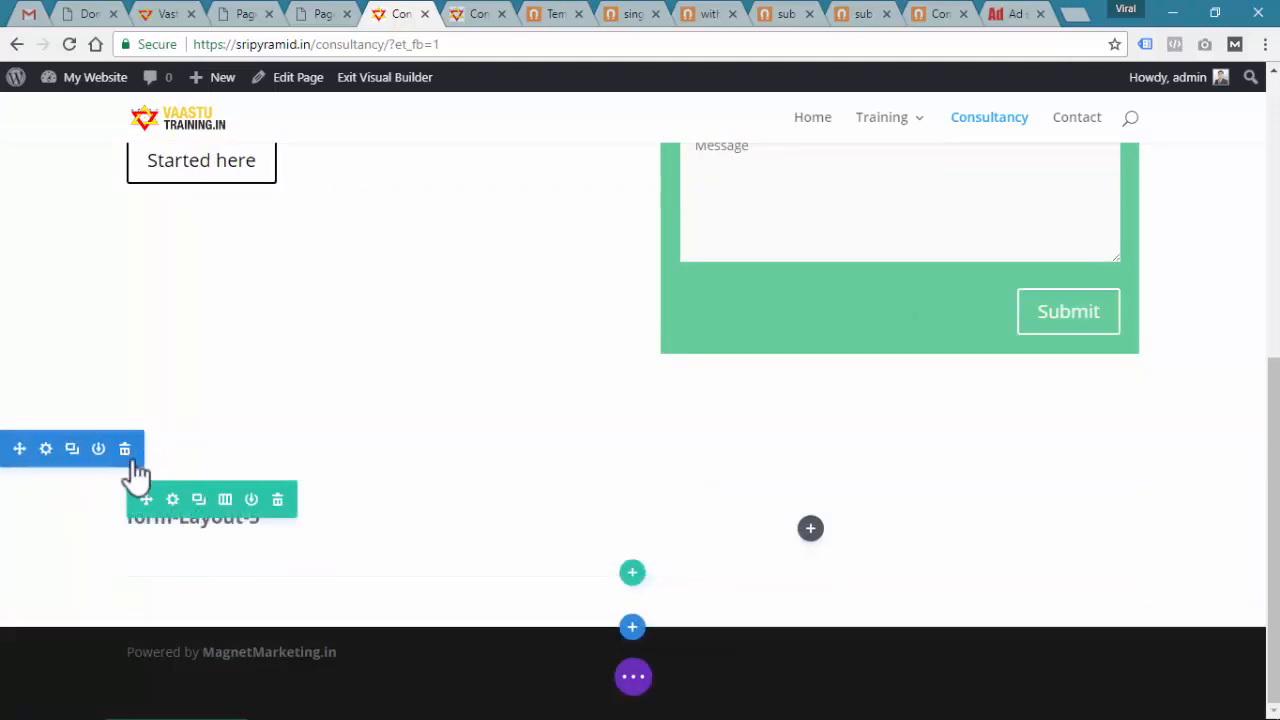
left_click(125, 455)
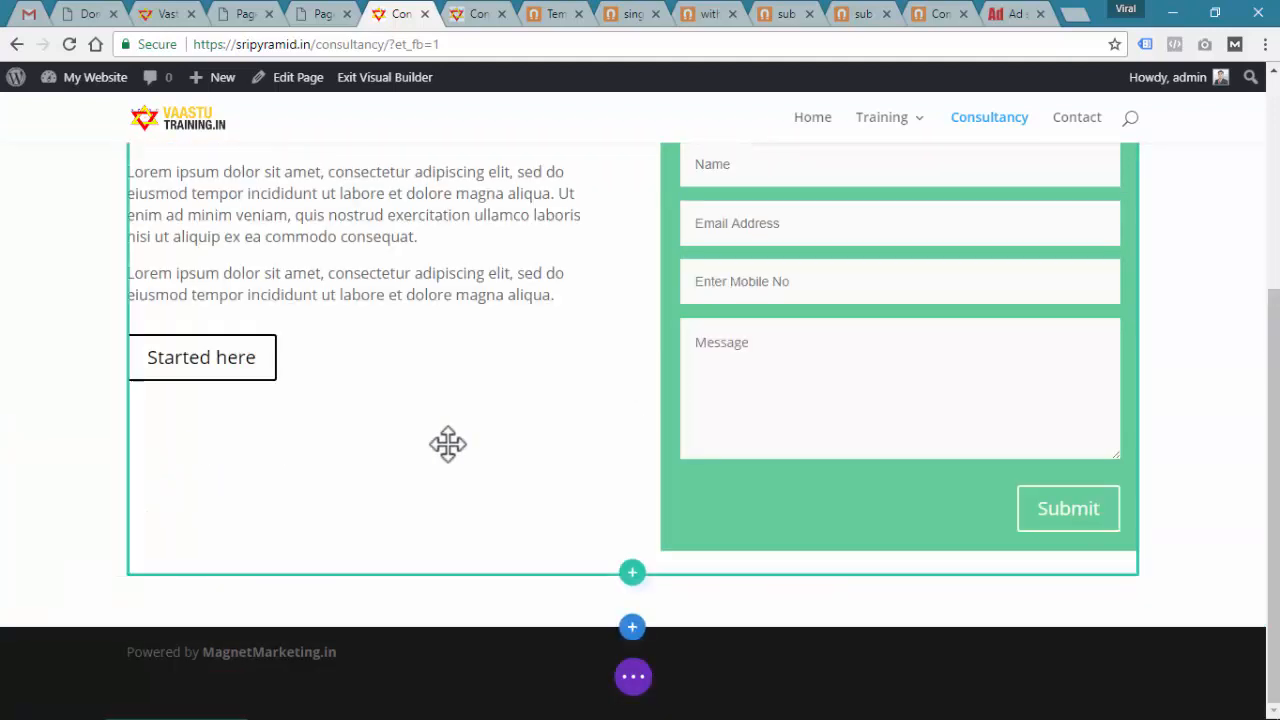
Insert the saved form-Layout-19 section from the Divi library
left_click(632, 627)
left_click(648, 500)
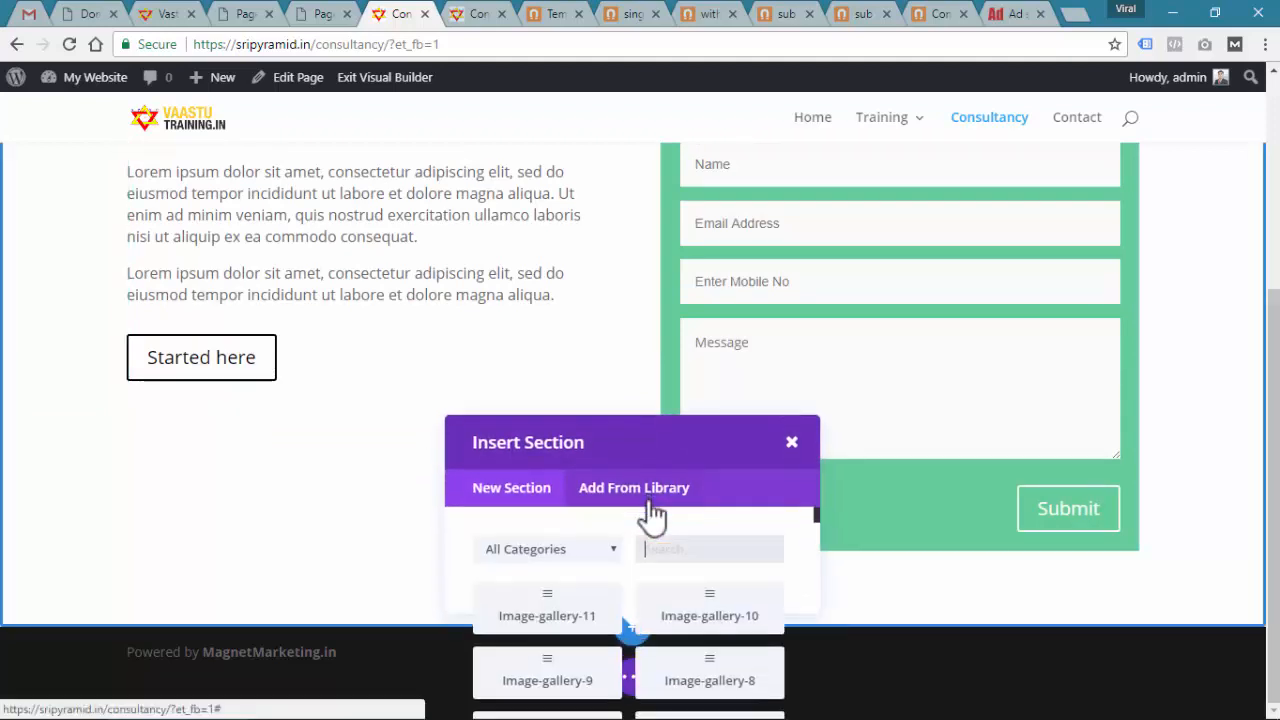
scroll(650, 515, "down", 8)
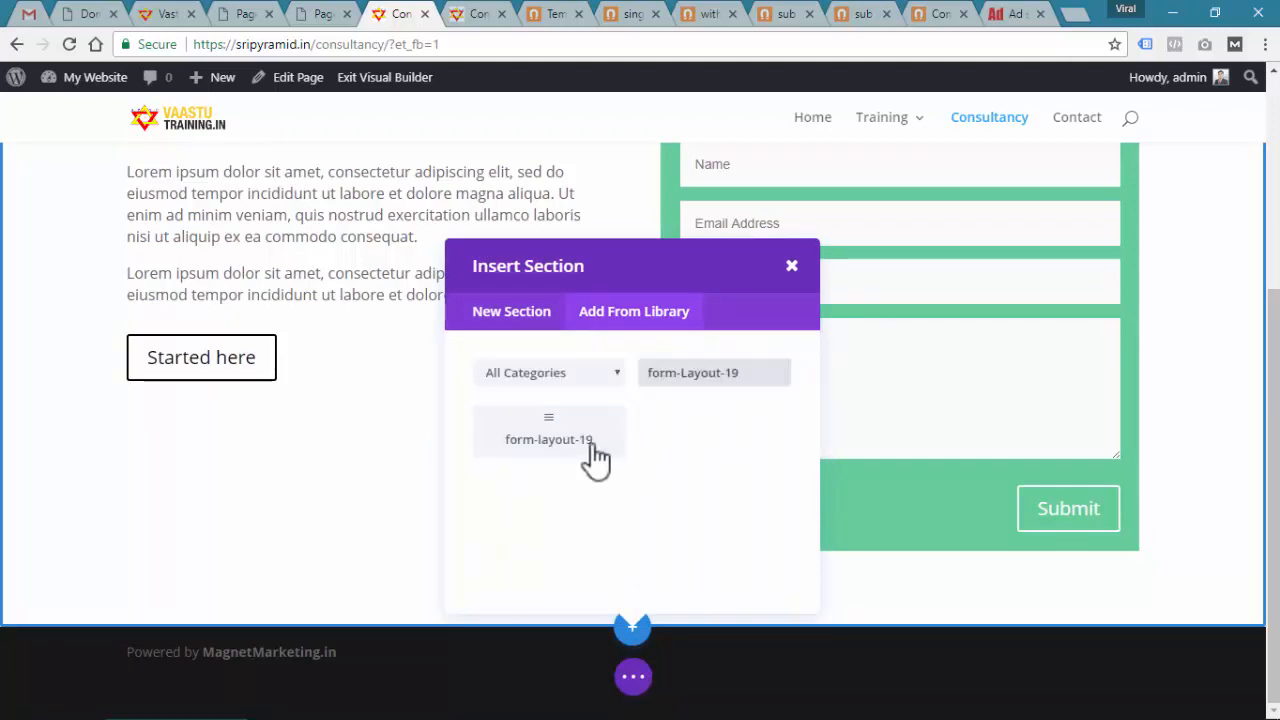
left_click(591, 457)
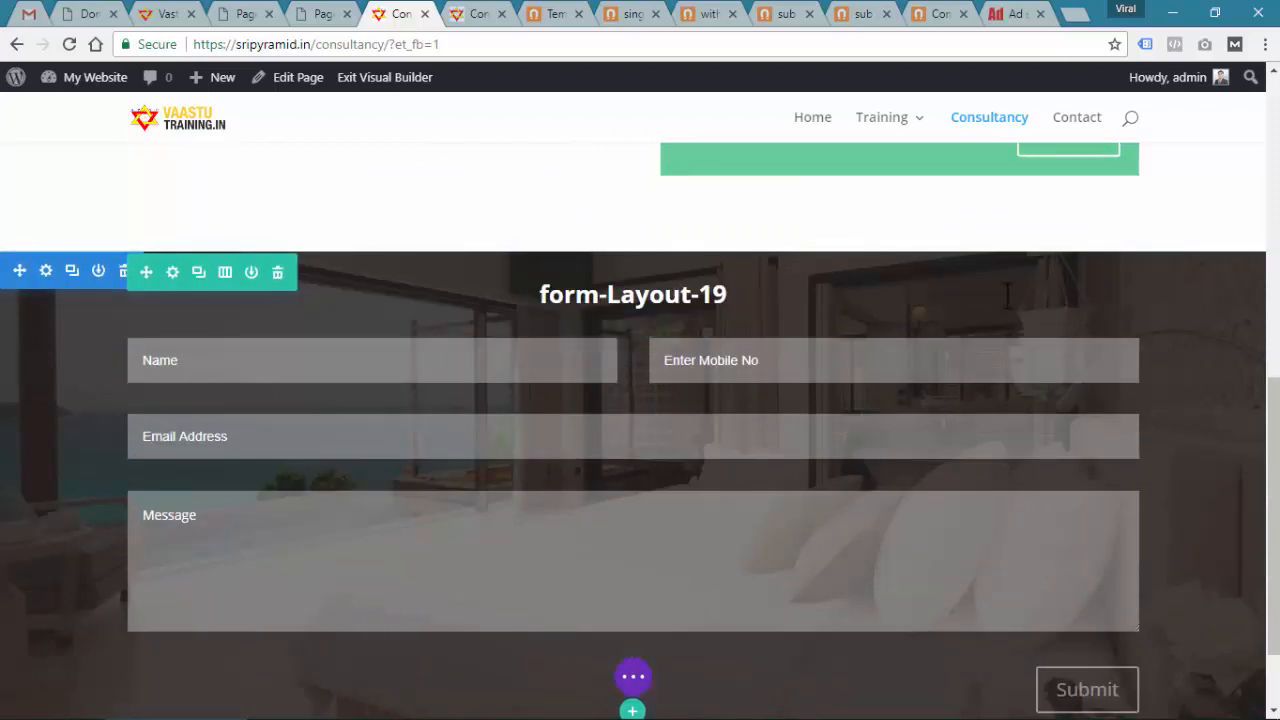
Delete the green contact form and drag the form-Layout-19 form into the empty right column
scroll(479, 527, "up", 2)
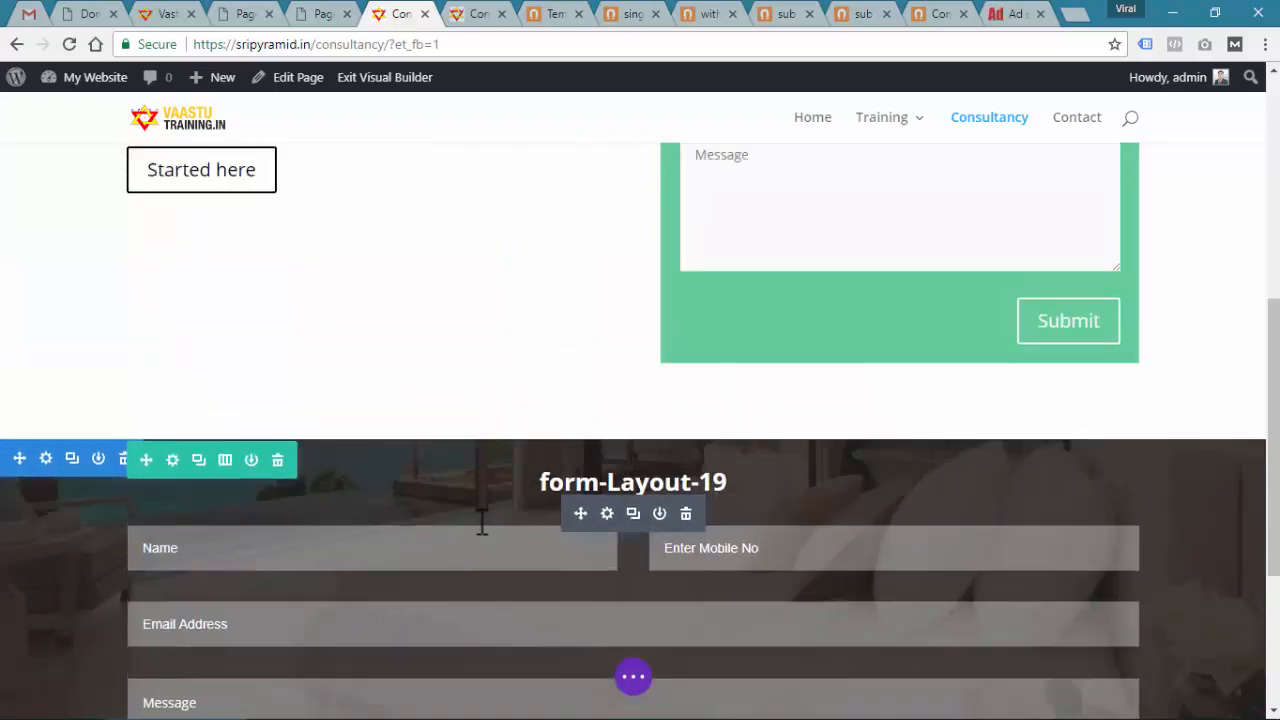
scroll(481, 527, "up", 2)
left_click(953, 298)
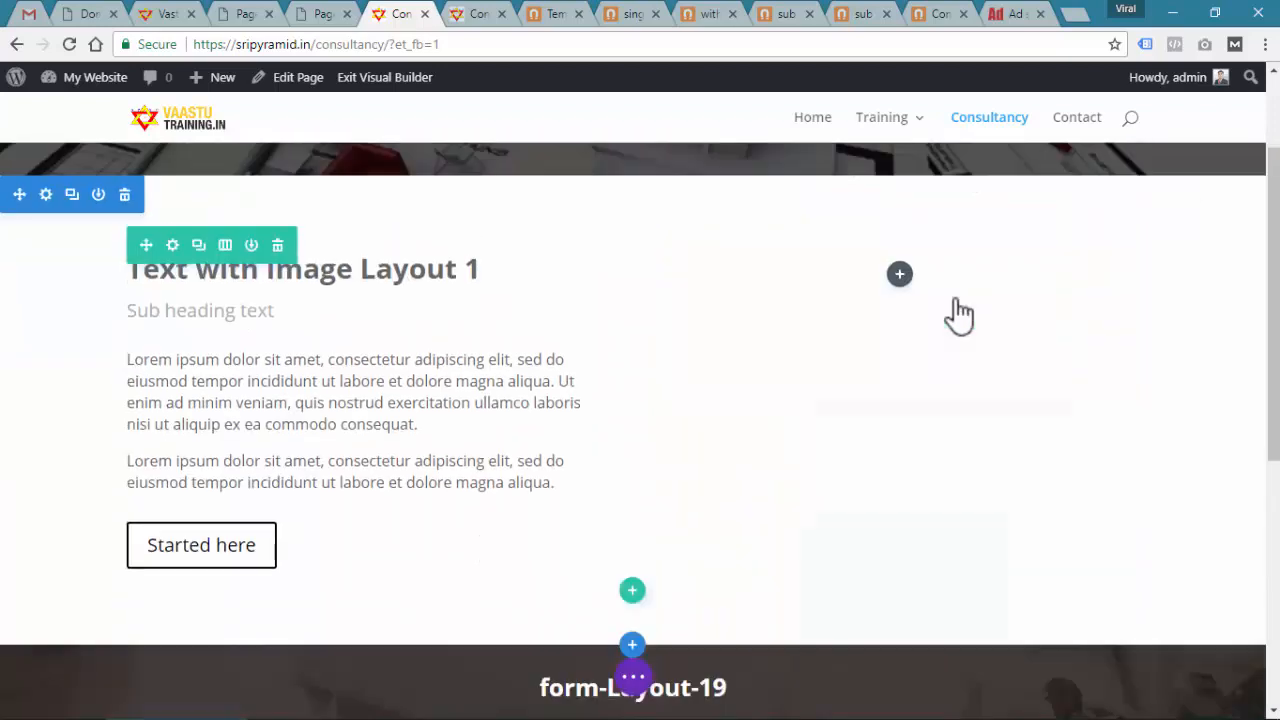
scroll(686, 500, "down", 4)
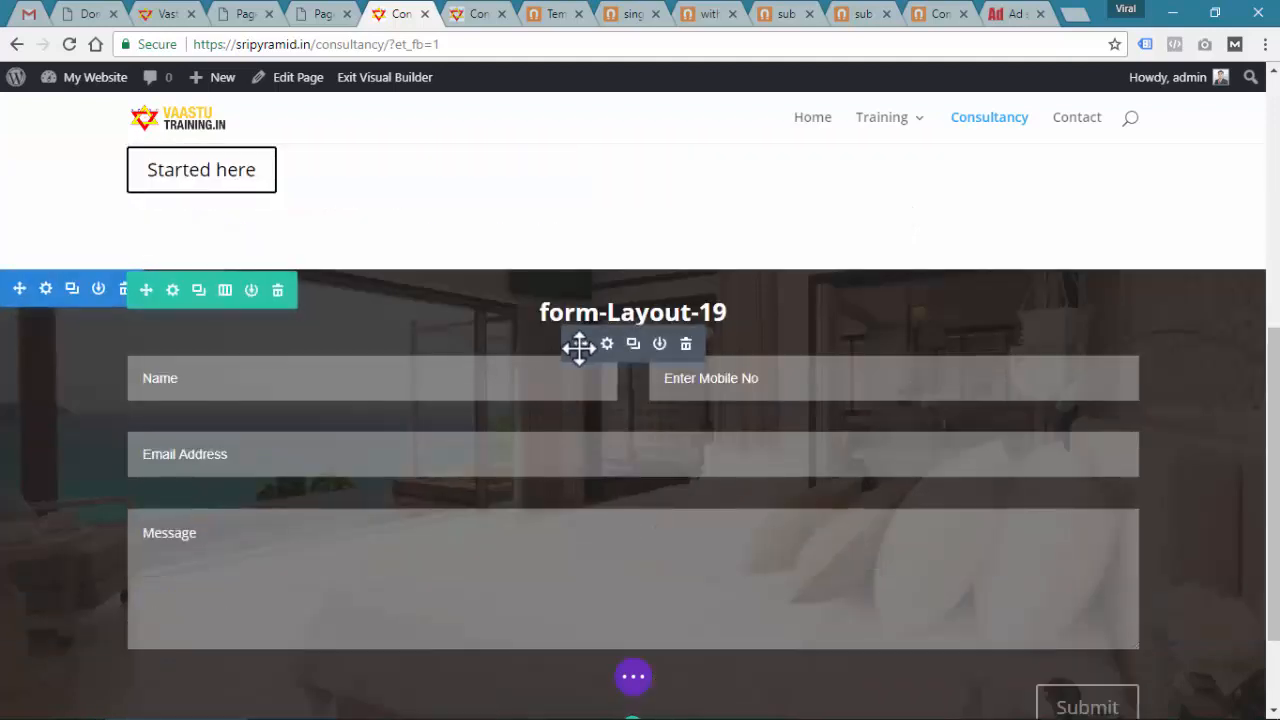
left_click_drag(578, 348, 849, 416)
scroll(868, 352, "up", 2)
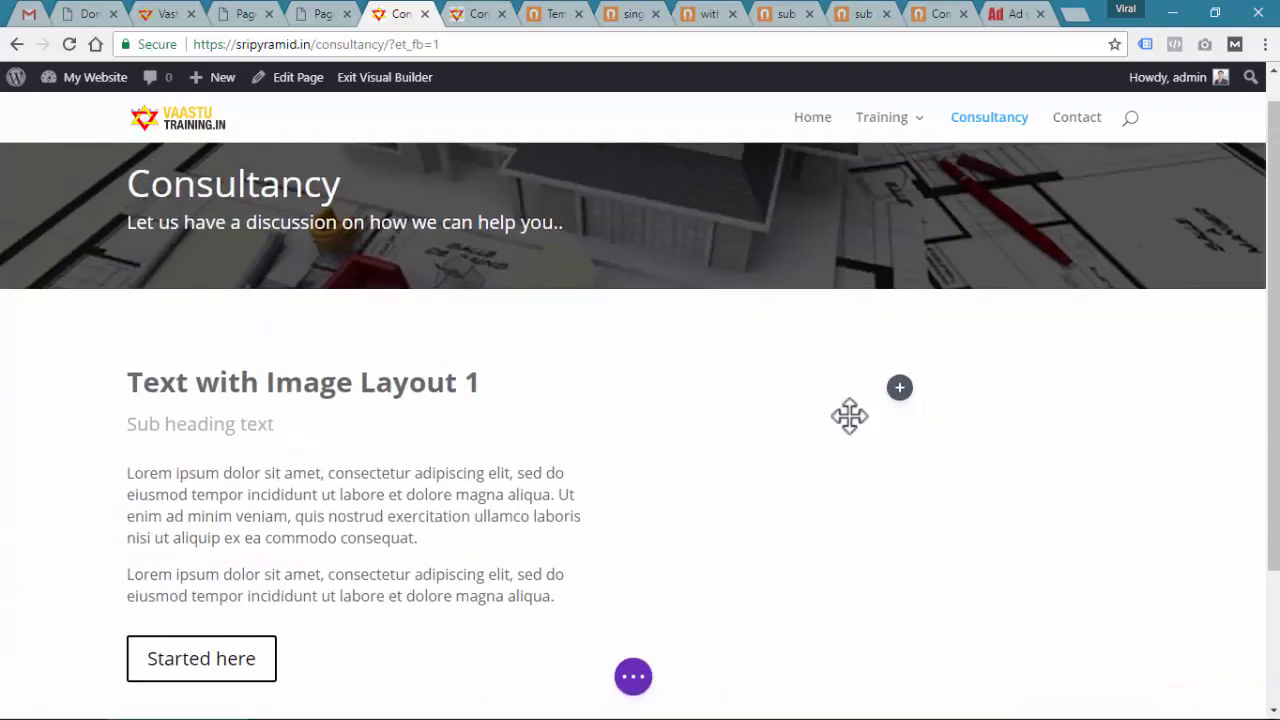
scroll(770, 460, "down", 4)
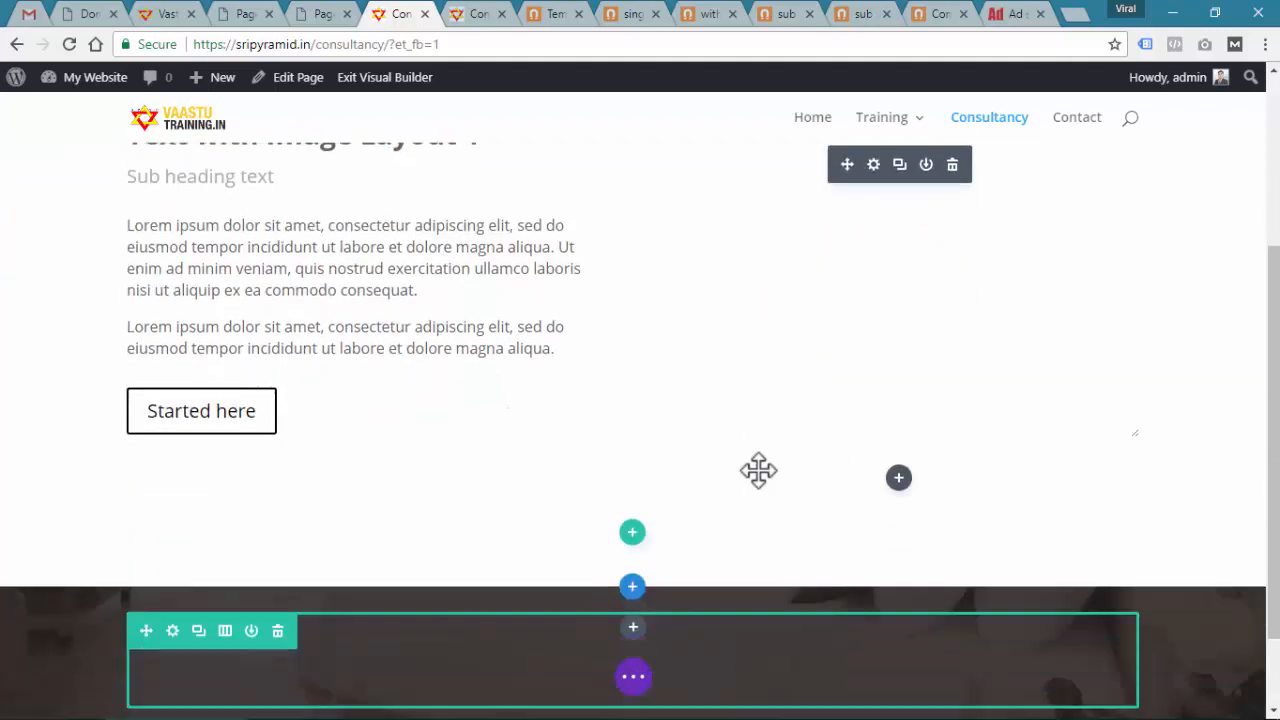
scroll(191, 543, "up", 2)
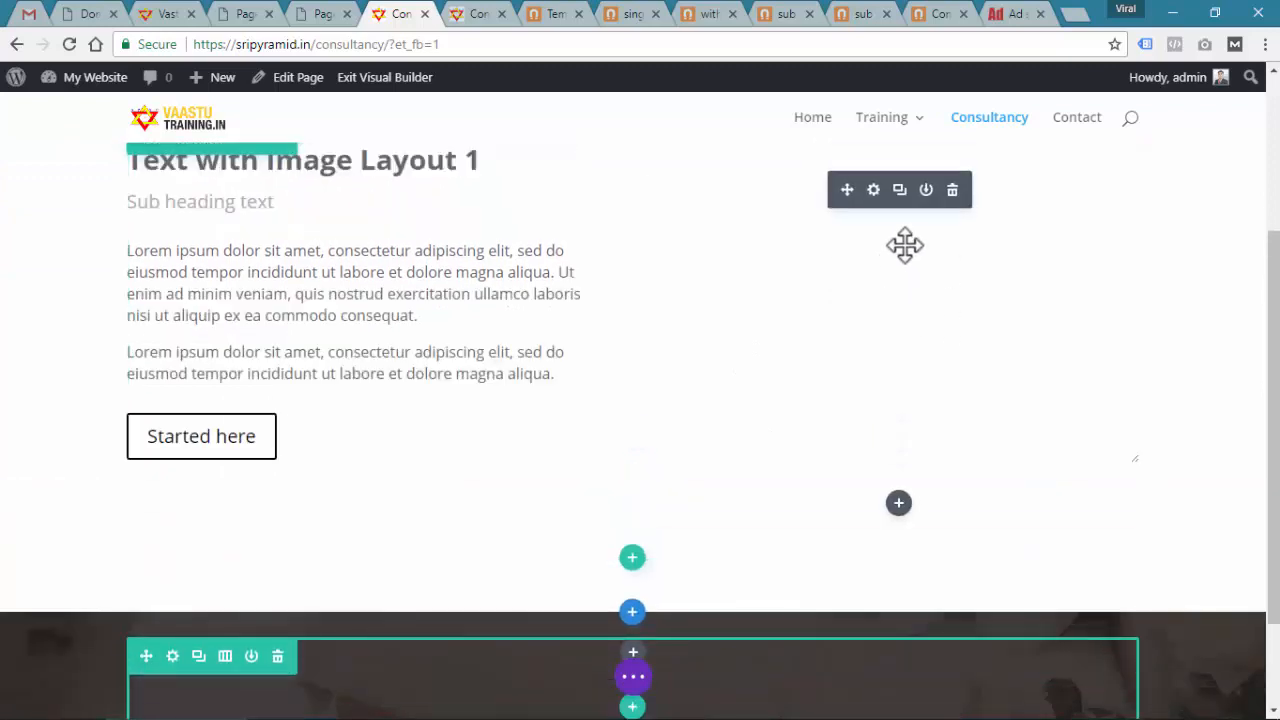
scroll(915, 380, "down", 1)
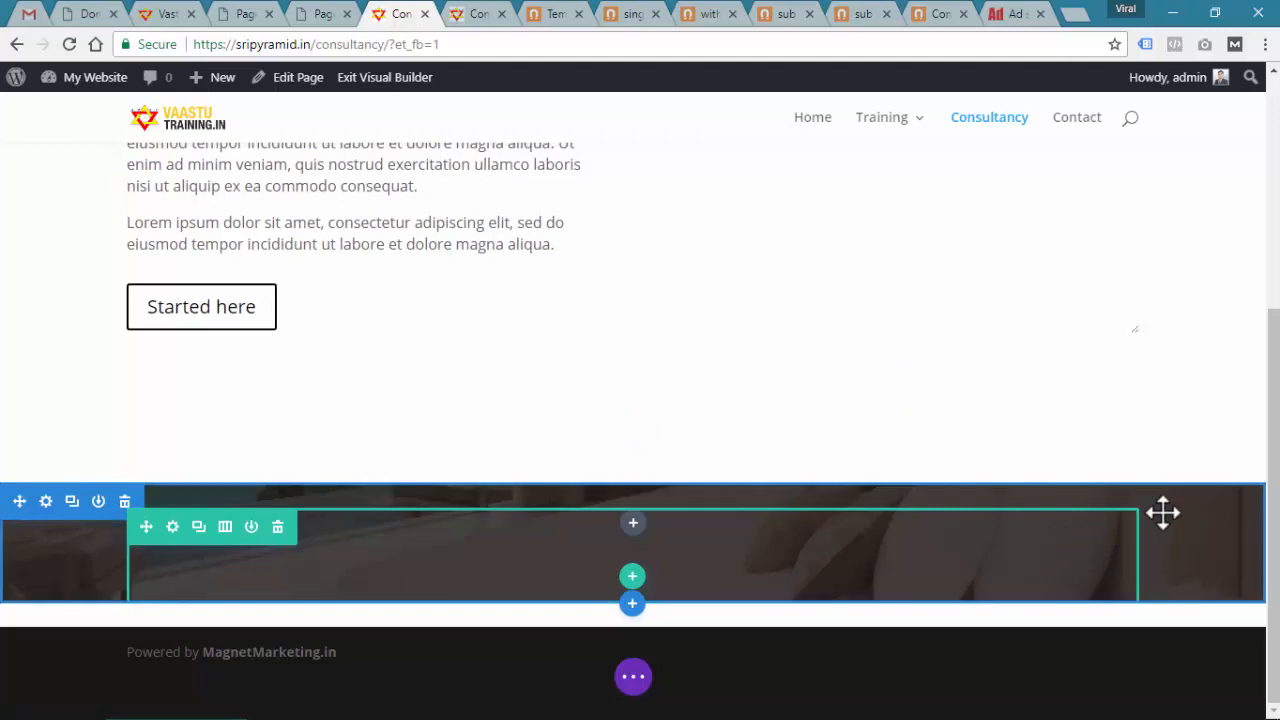
scroll(1140, 495, "up", 1)
scroll(1150, 500, "down", 1)
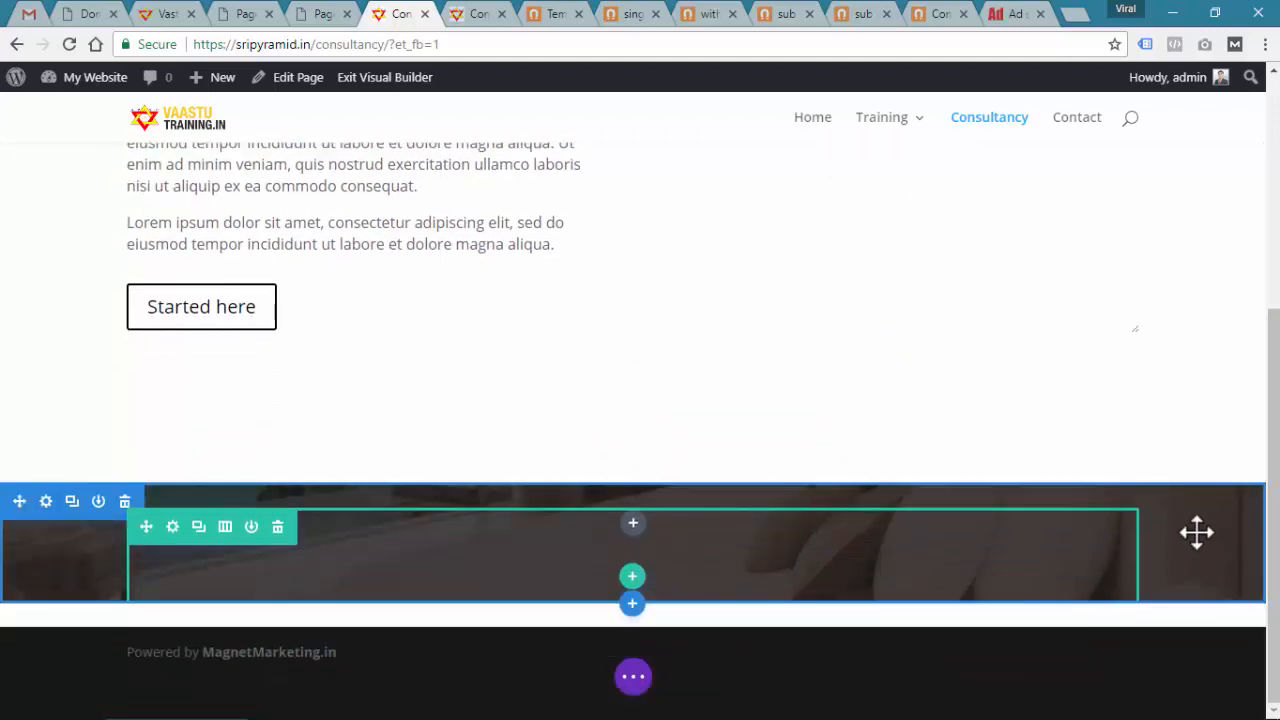
scroll(929, 343, "up", 2)
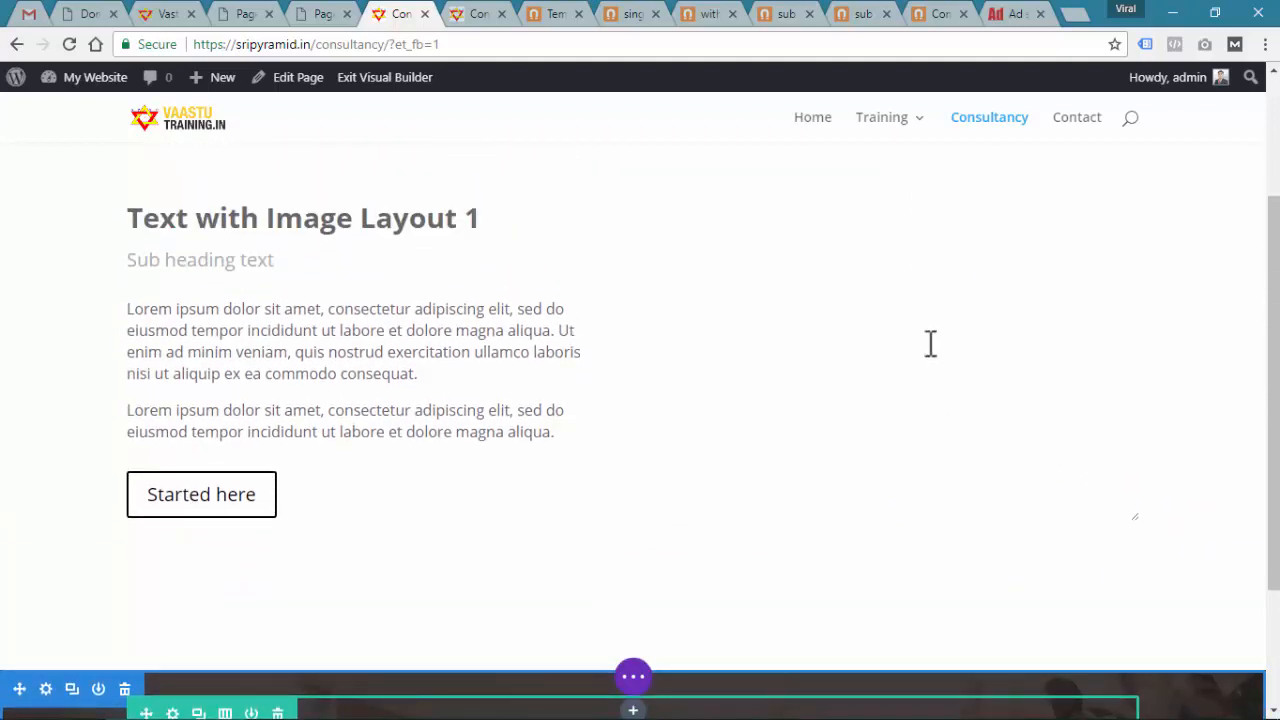
scroll(831, 286, "up", 1)
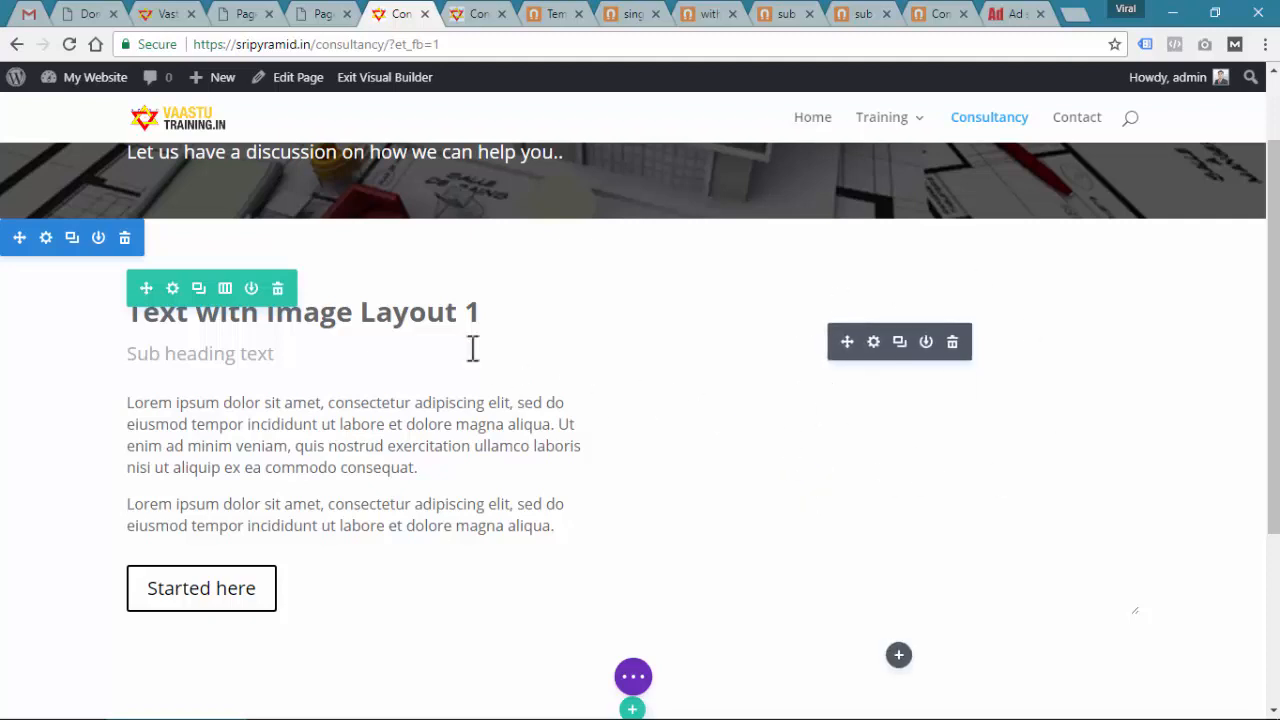
Remove the orange background colour from the text row in Row Settings
left_click(173, 290)
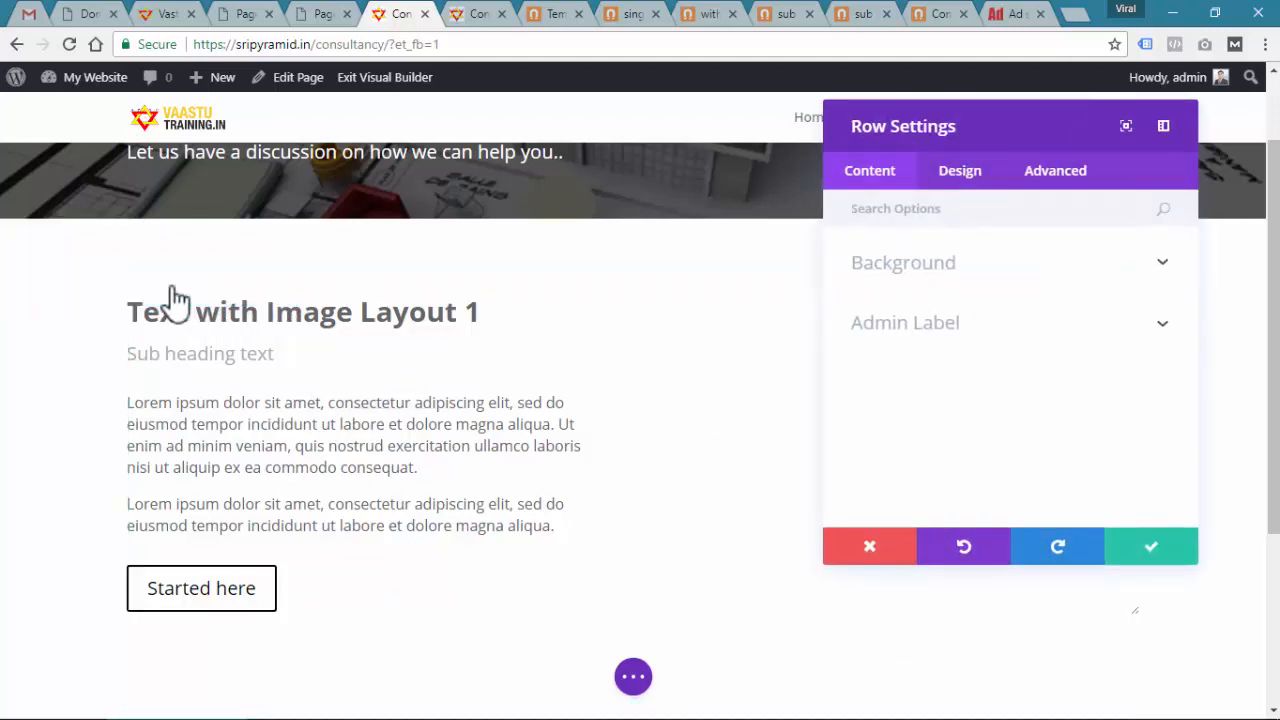
left_click(948, 266)
scroll(953, 282, "down", 1)
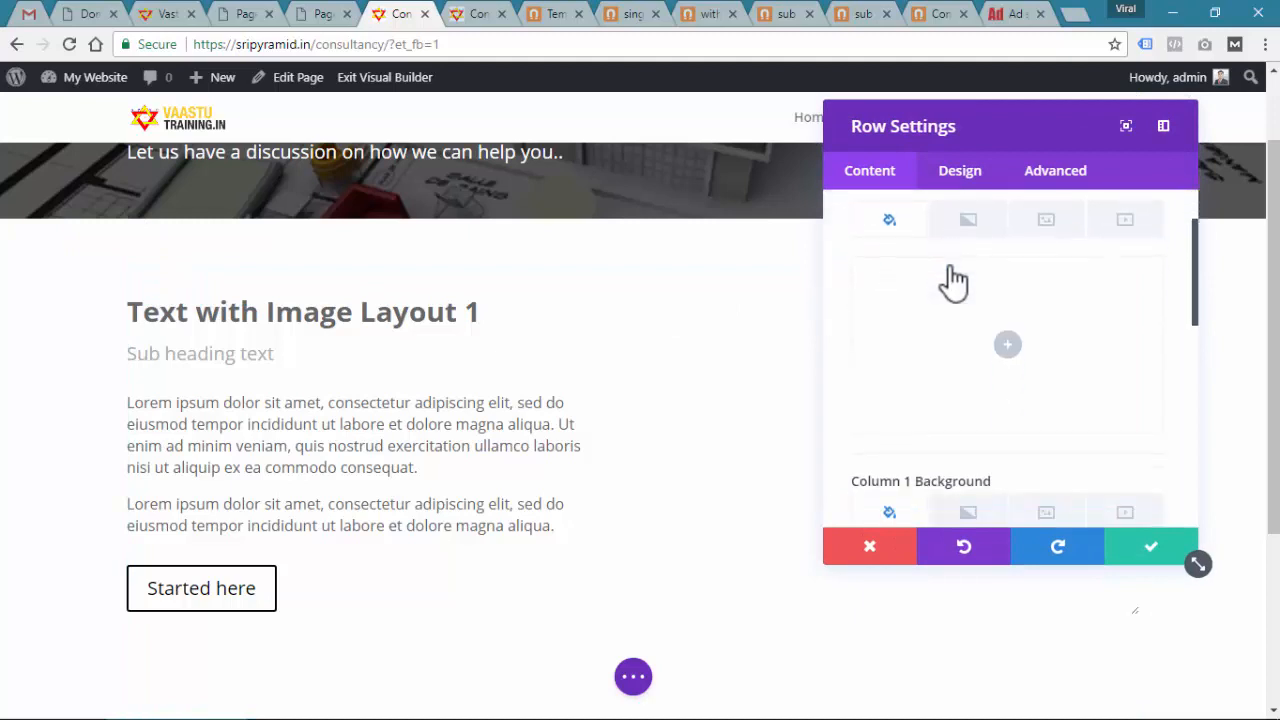
left_click(1007, 350)
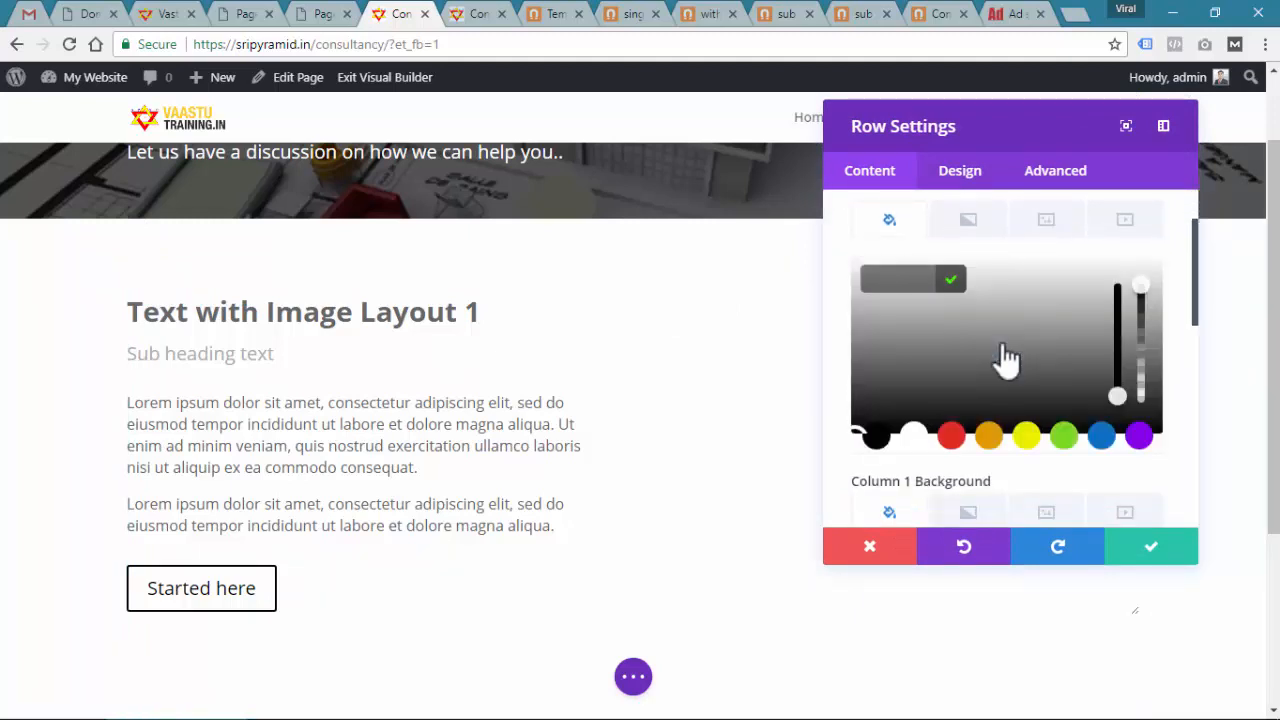
left_click(990, 437)
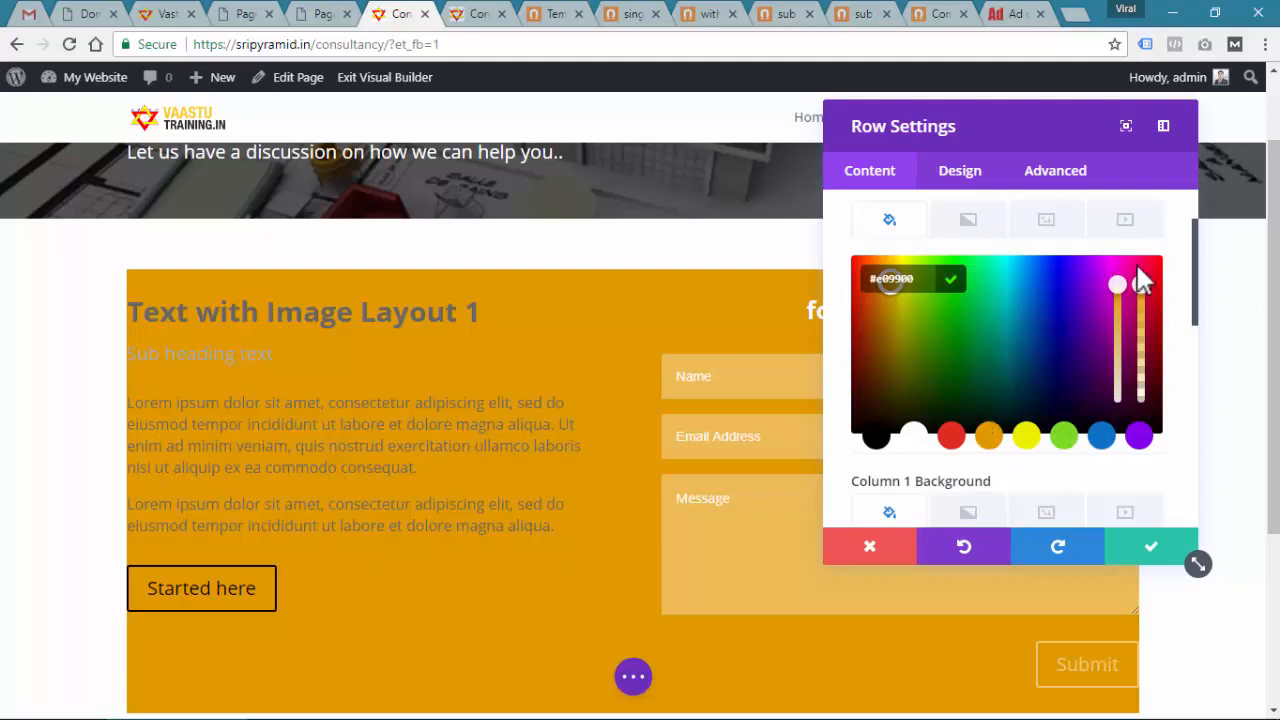
left_click(985, 226)
left_click(886, 226)
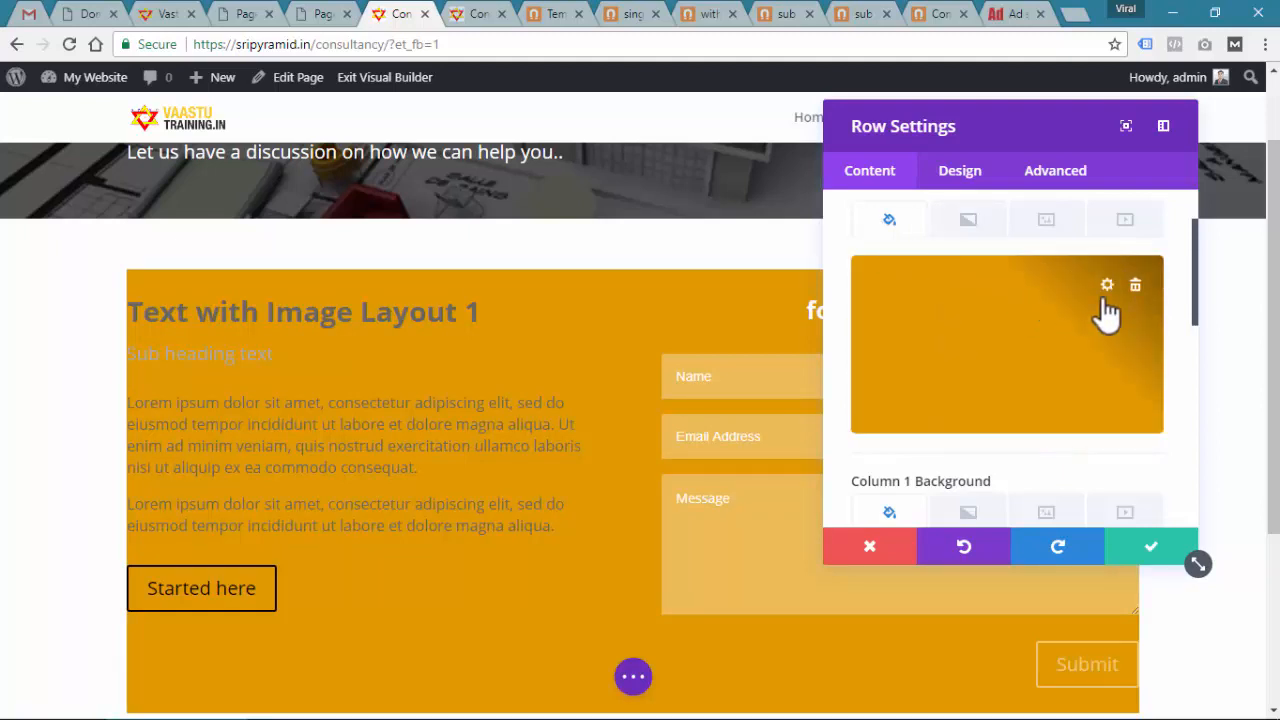
left_click(1133, 288)
scroll(943, 377, "down", 2)
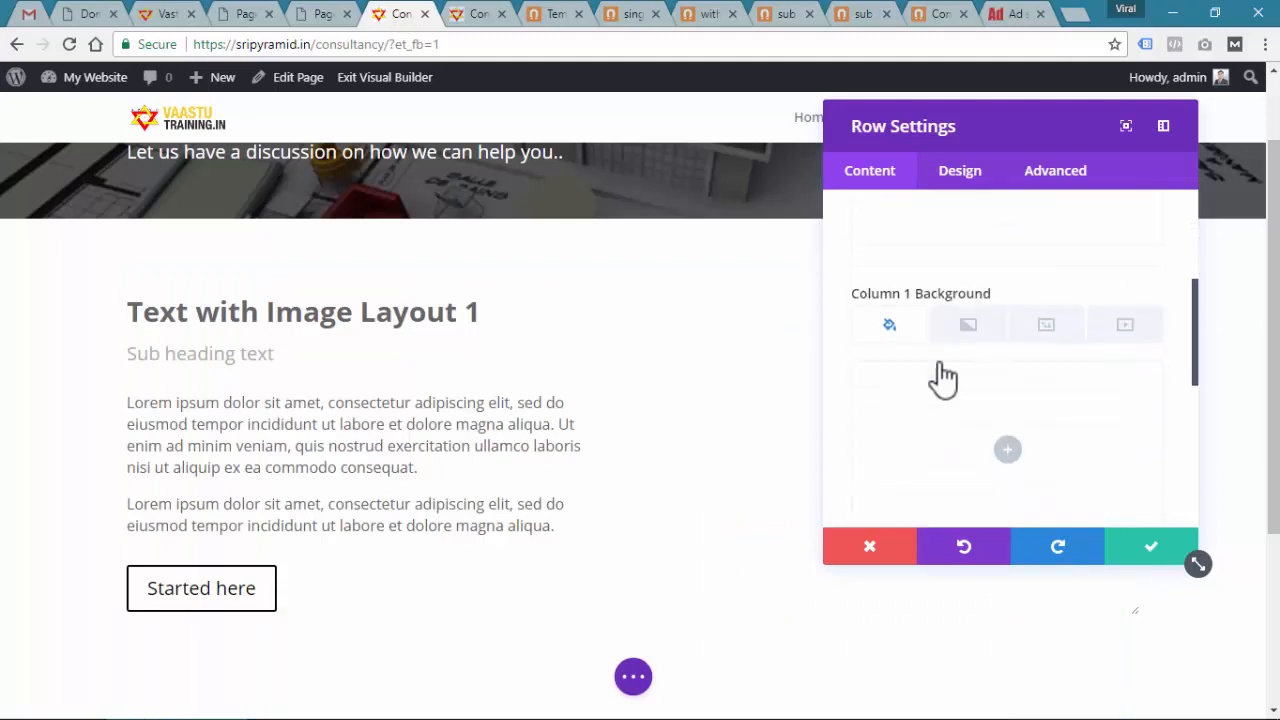
scroll(910, 380, "down", 2)
scroll(910, 380, "down", 1)
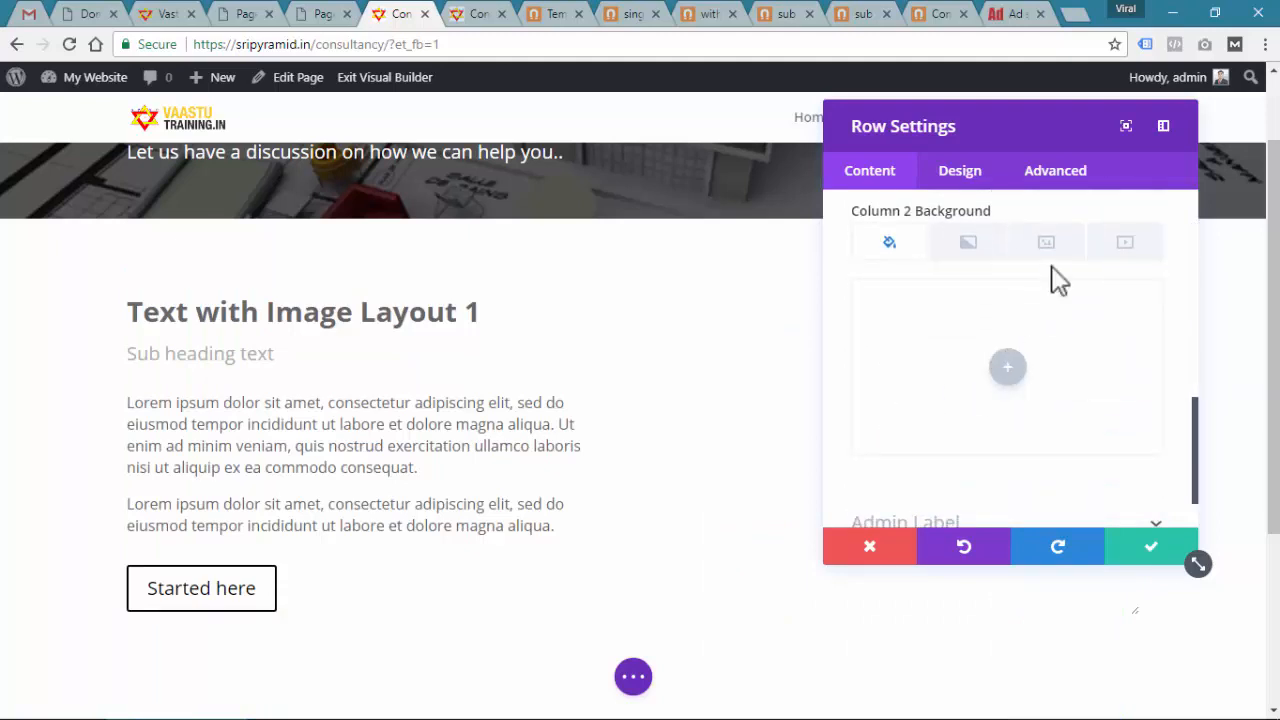
Set blue-shade.jpg from the Media Library as Column 2's background image and save
left_click(1050, 248)
left_click(1008, 368)
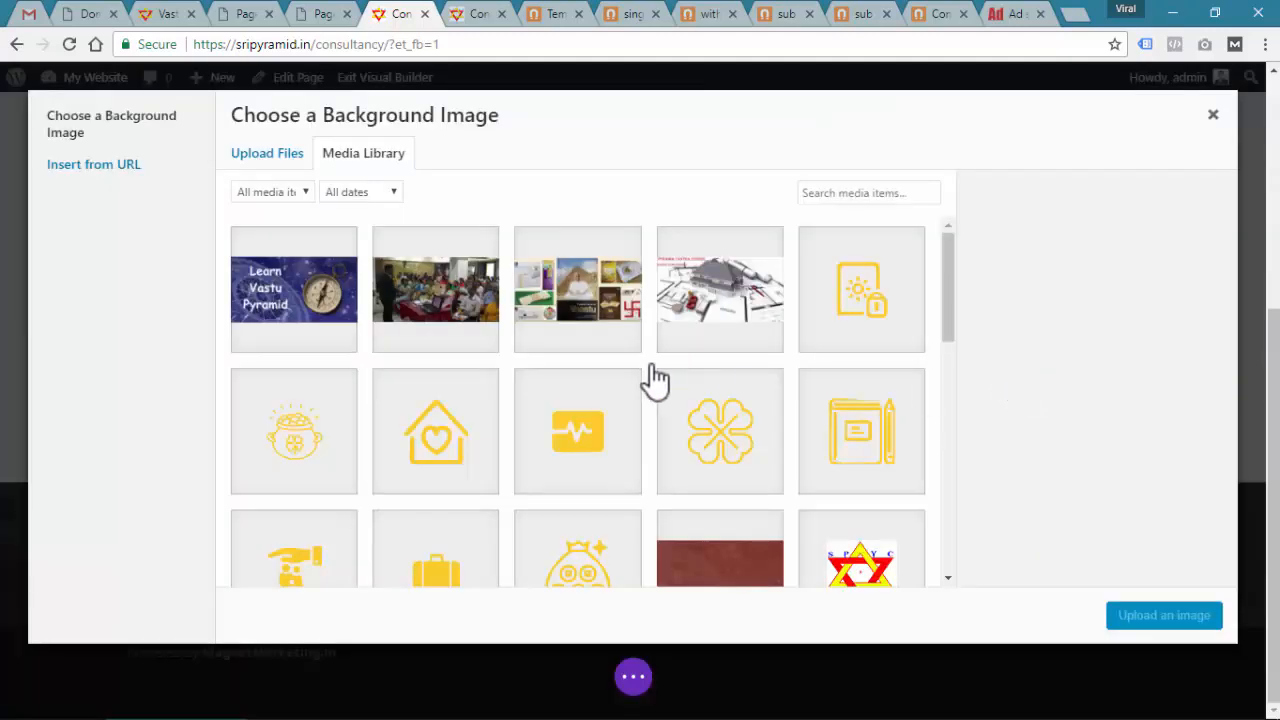
scroll(600, 420, "down", 12)
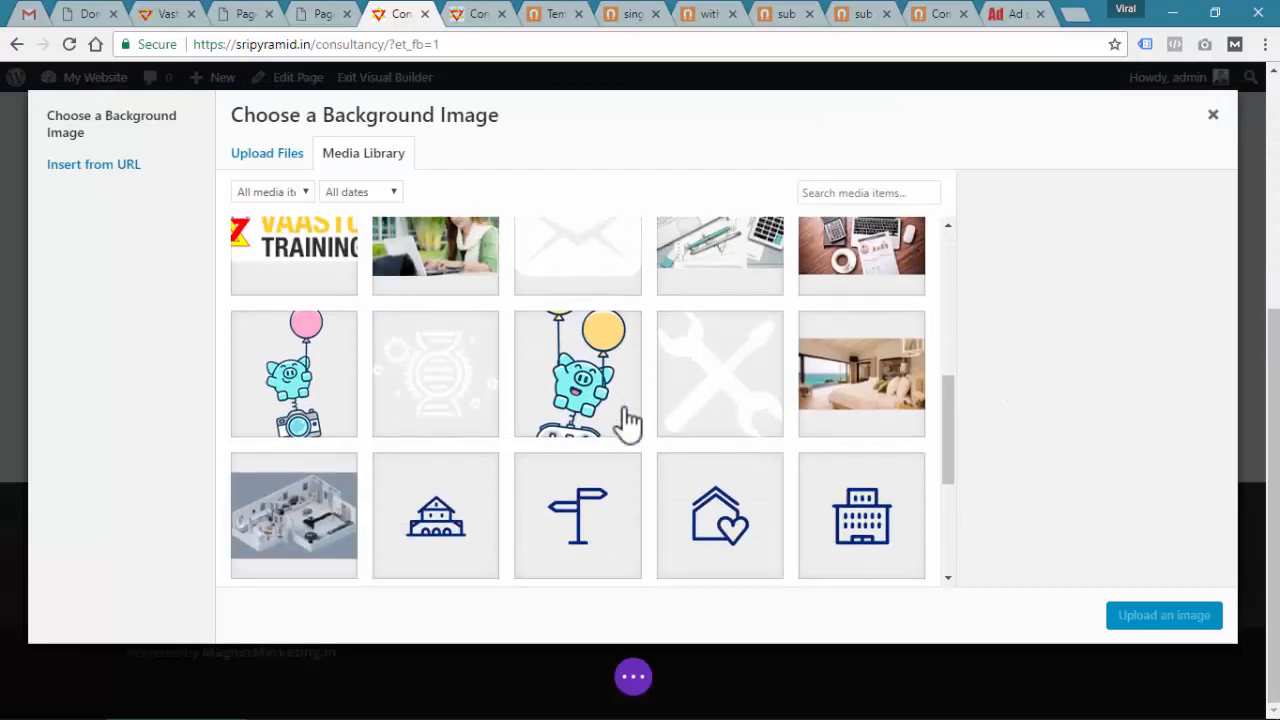
left_click(323, 251)
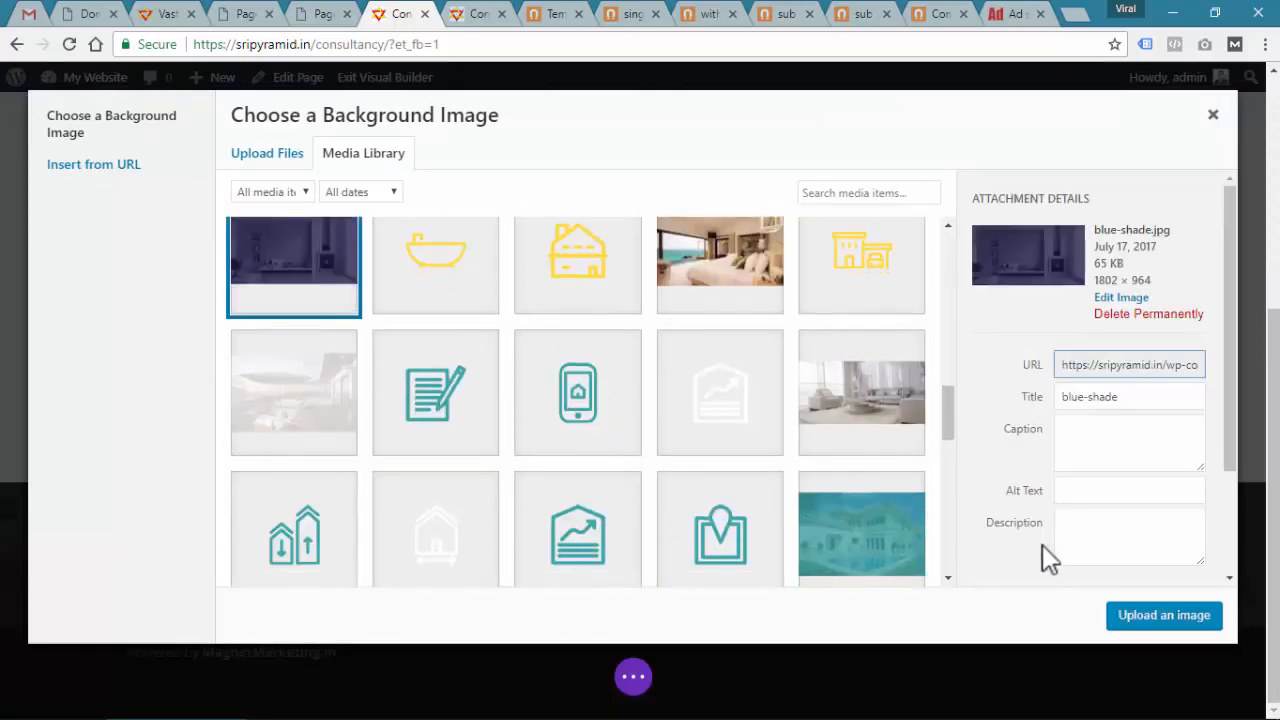
left_click(1190, 618)
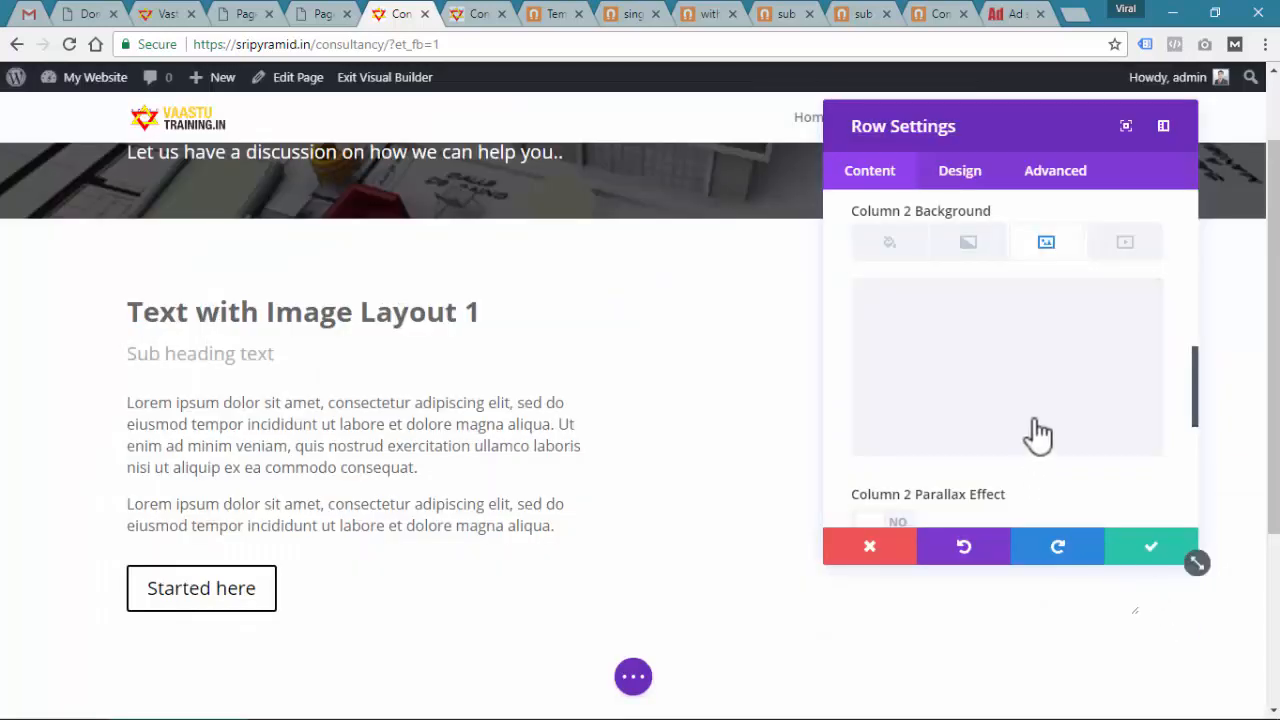
left_click(1145, 546)
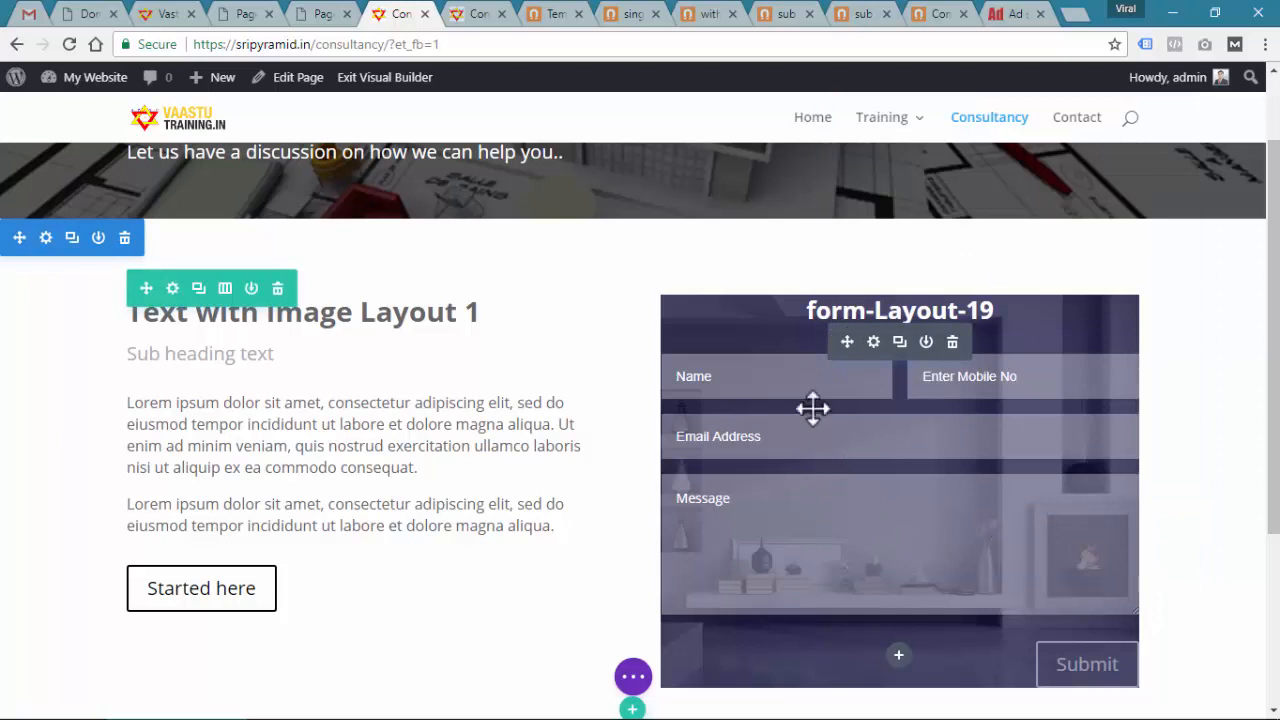
left_click_drag(812, 407, 320, 400)
Give Column 2 custom padding of 30px top and bottom, 20px left and right, and save
left_click(172, 288)
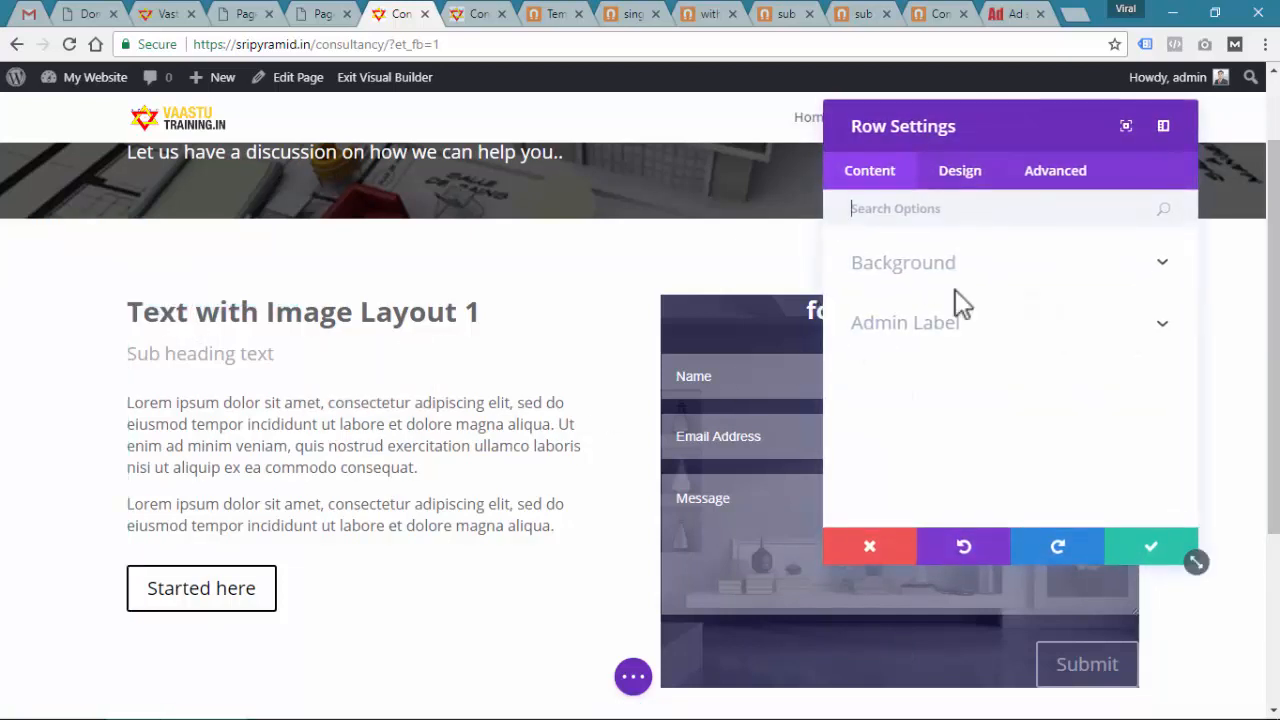
left_click(960, 174)
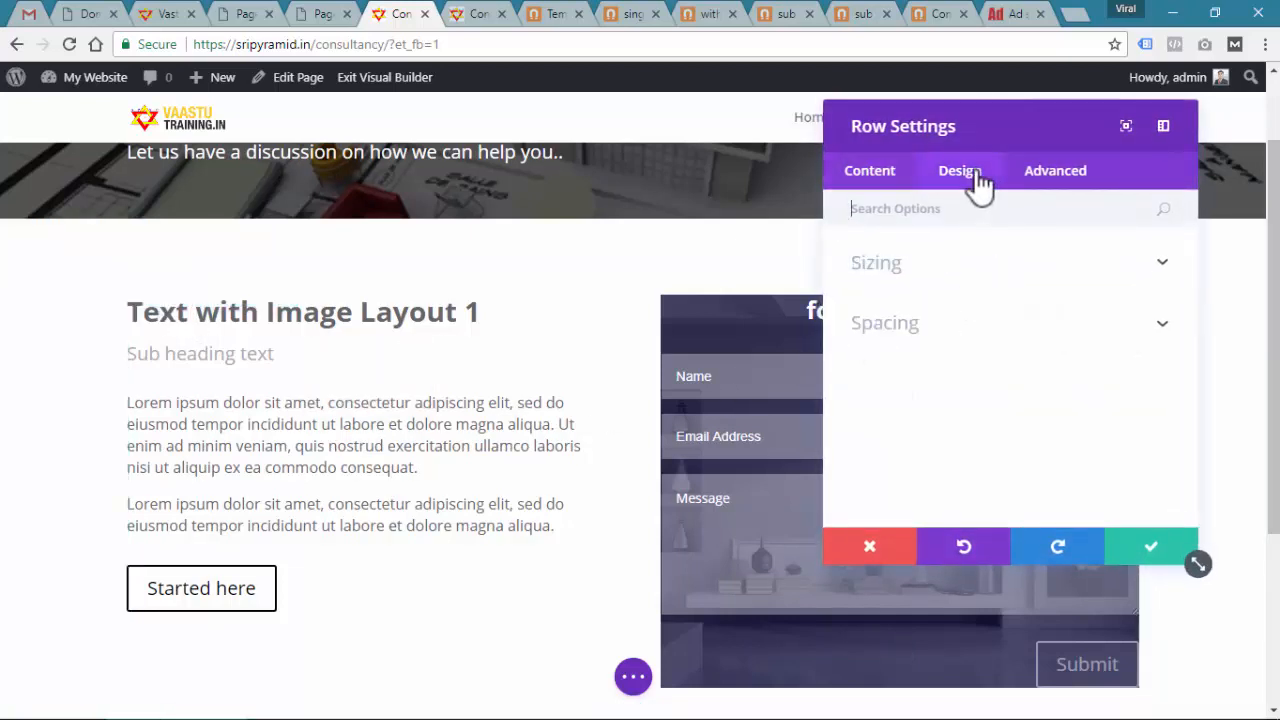
left_click(962, 338)
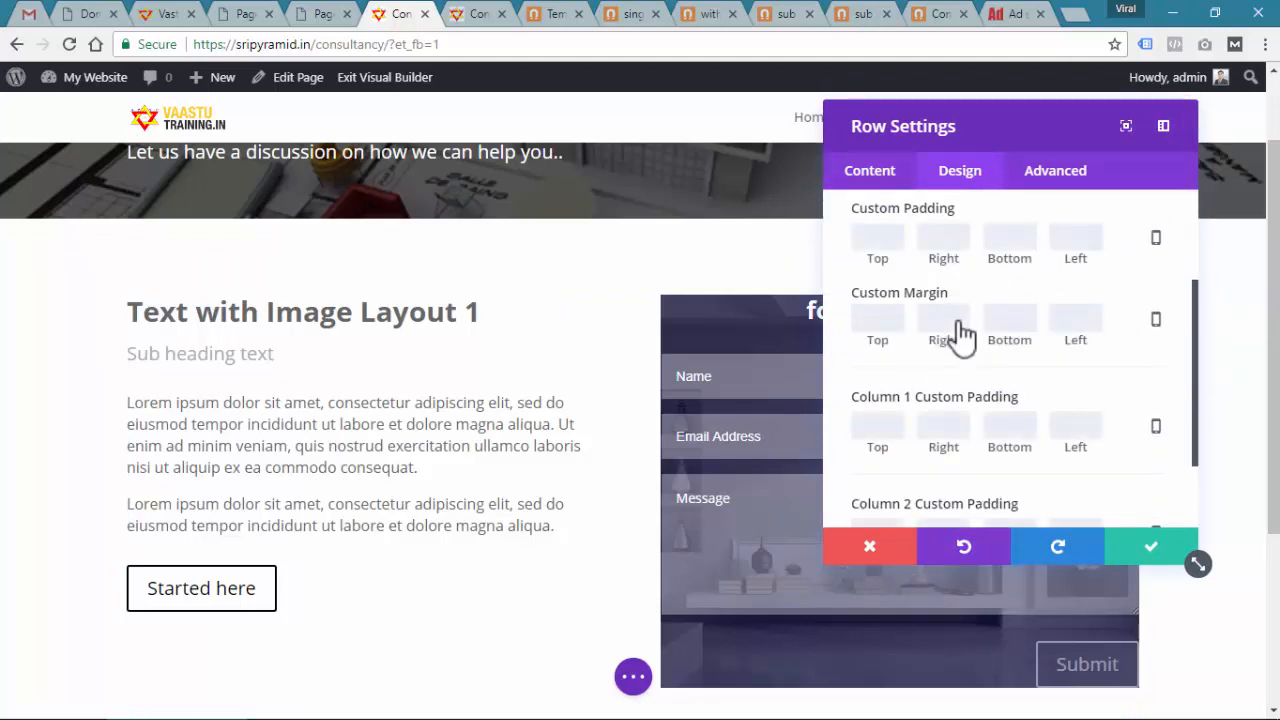
scroll(960, 323, "up", 1)
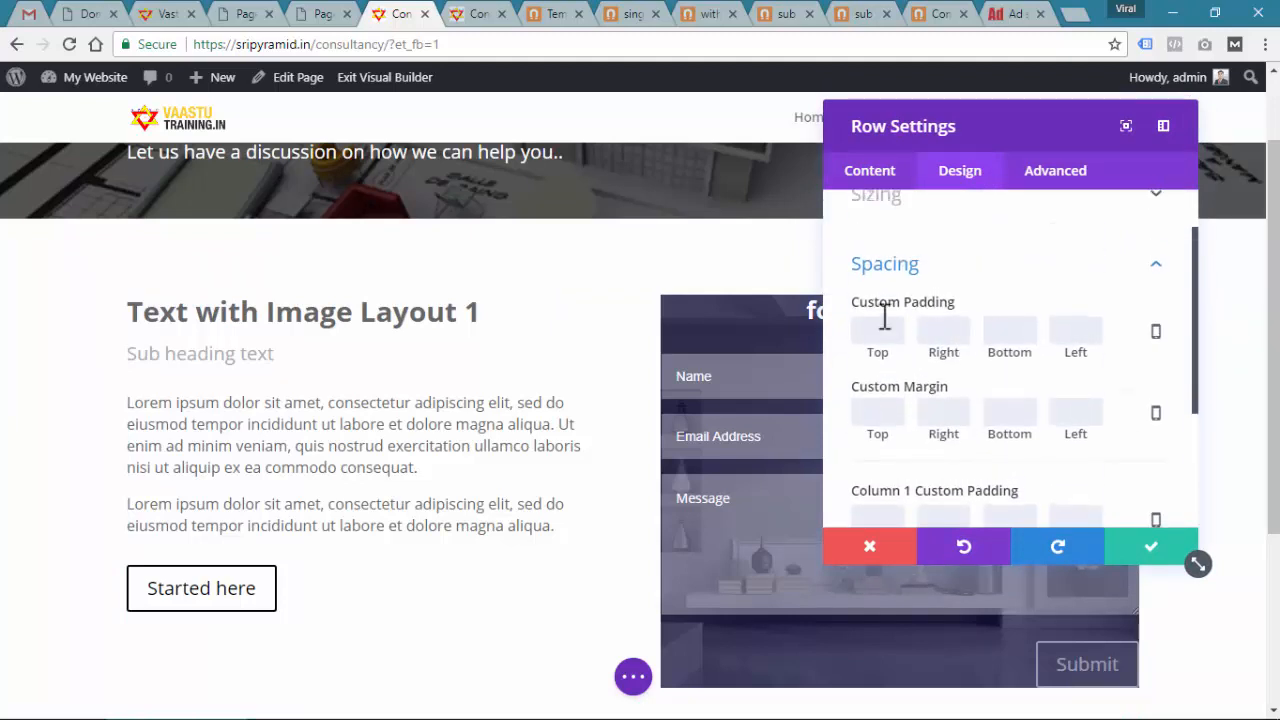
scroll(950, 325, "down", 2)
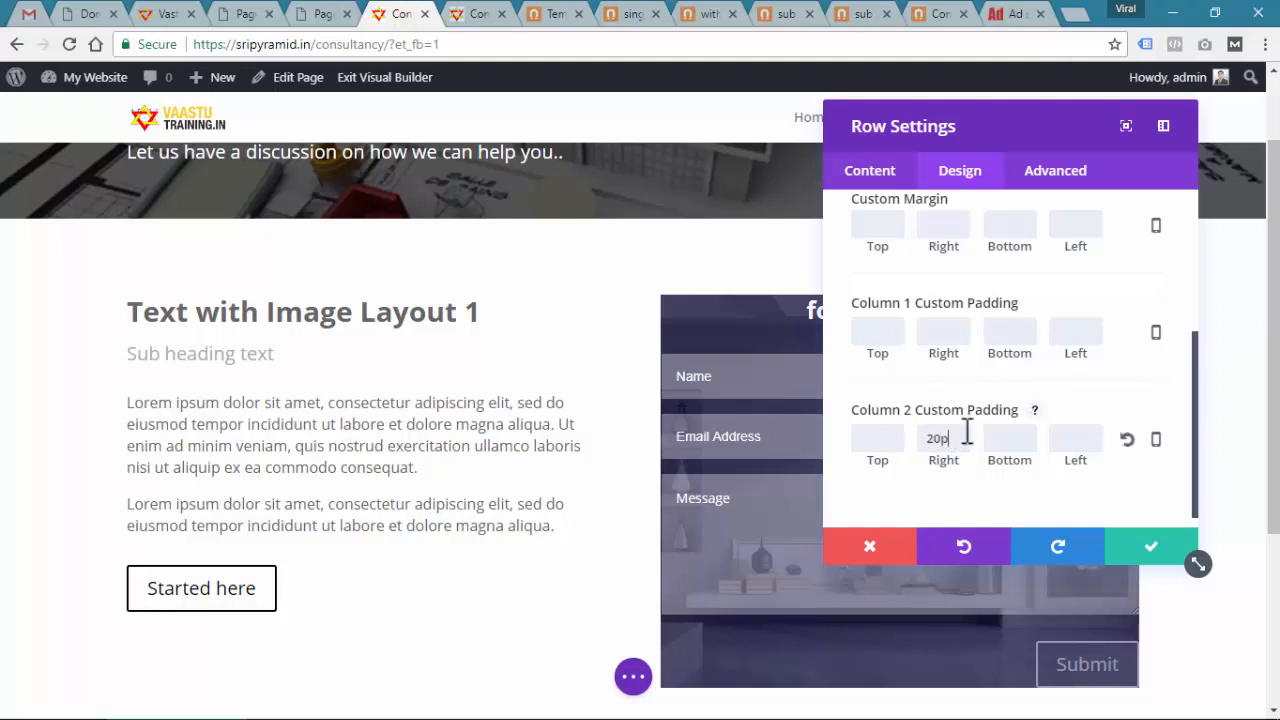
type("x")
double_click(966, 434)
key("ctrl+c")
left_click(1080, 440)
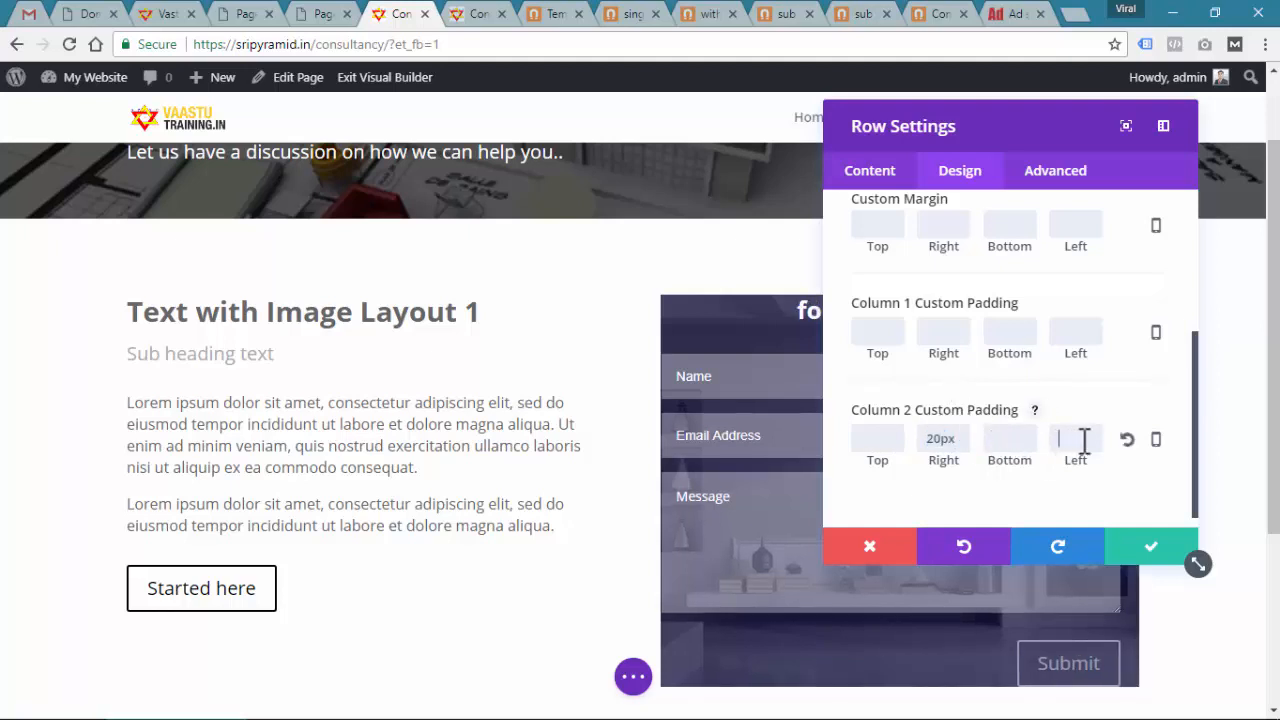
key("ctrl+v")
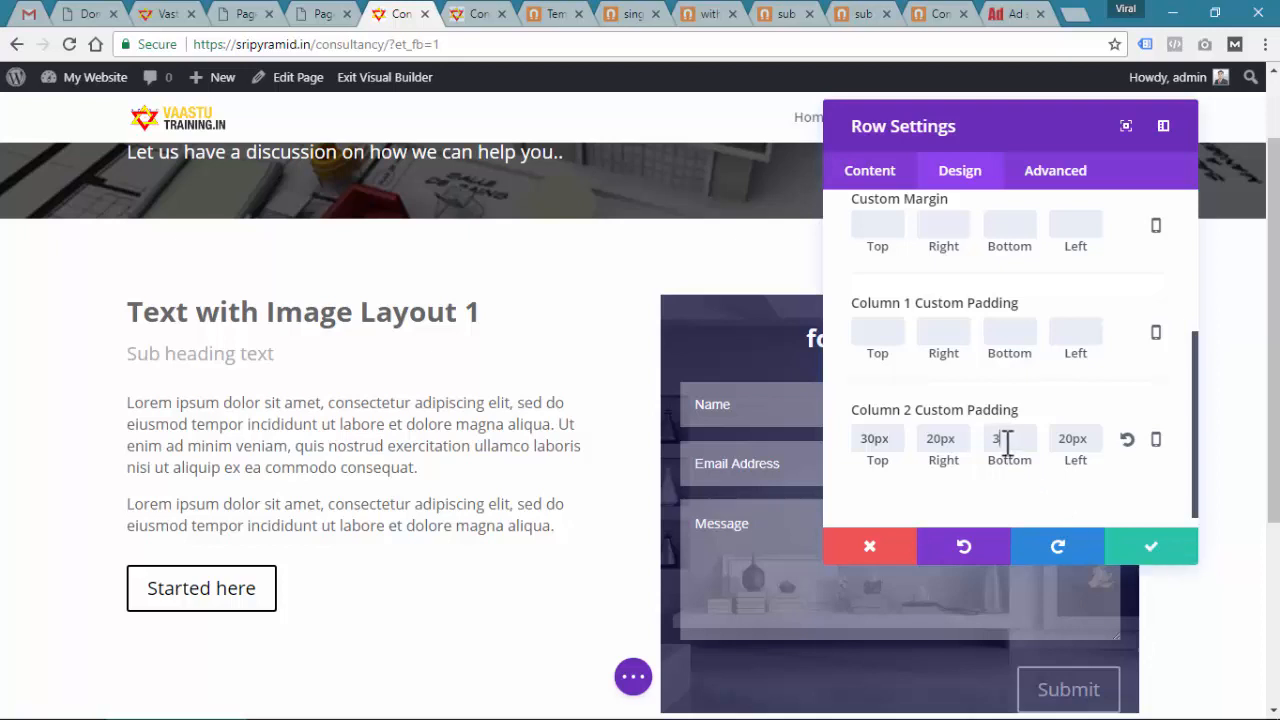
scroll(589, 404, "down", 2)
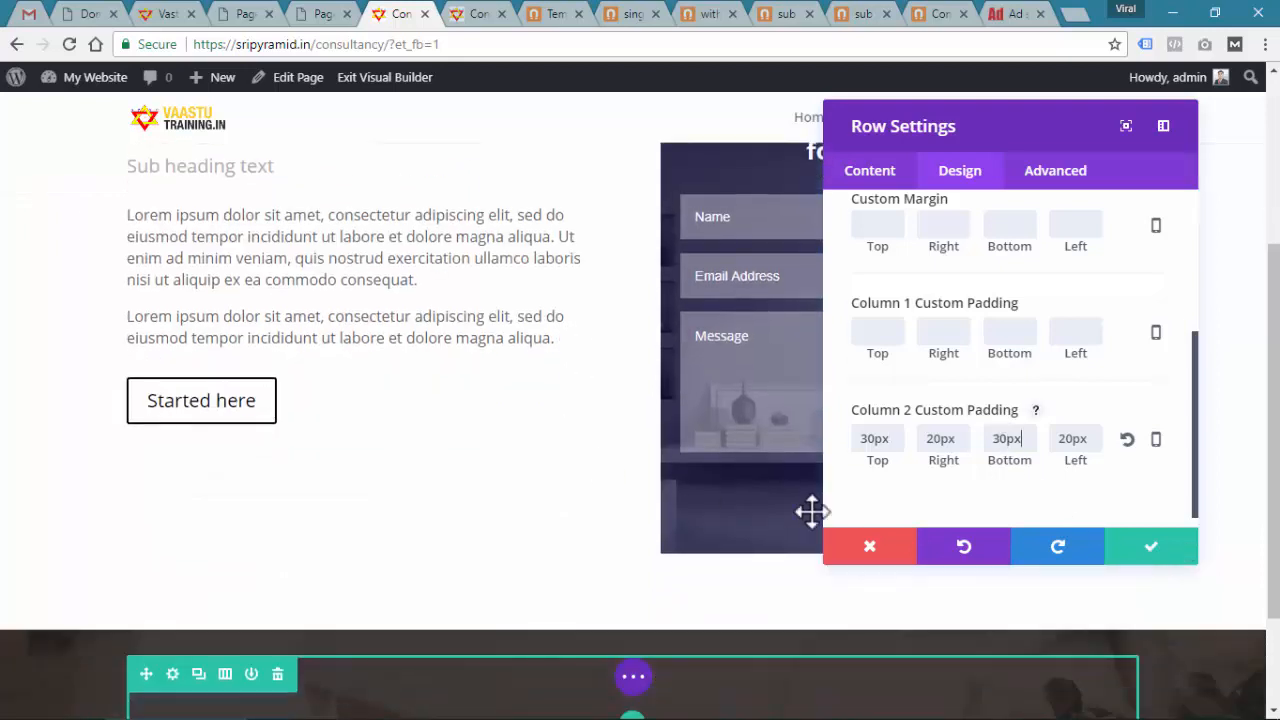
left_click(1140, 552)
scroll(690, 318, "up", 2)
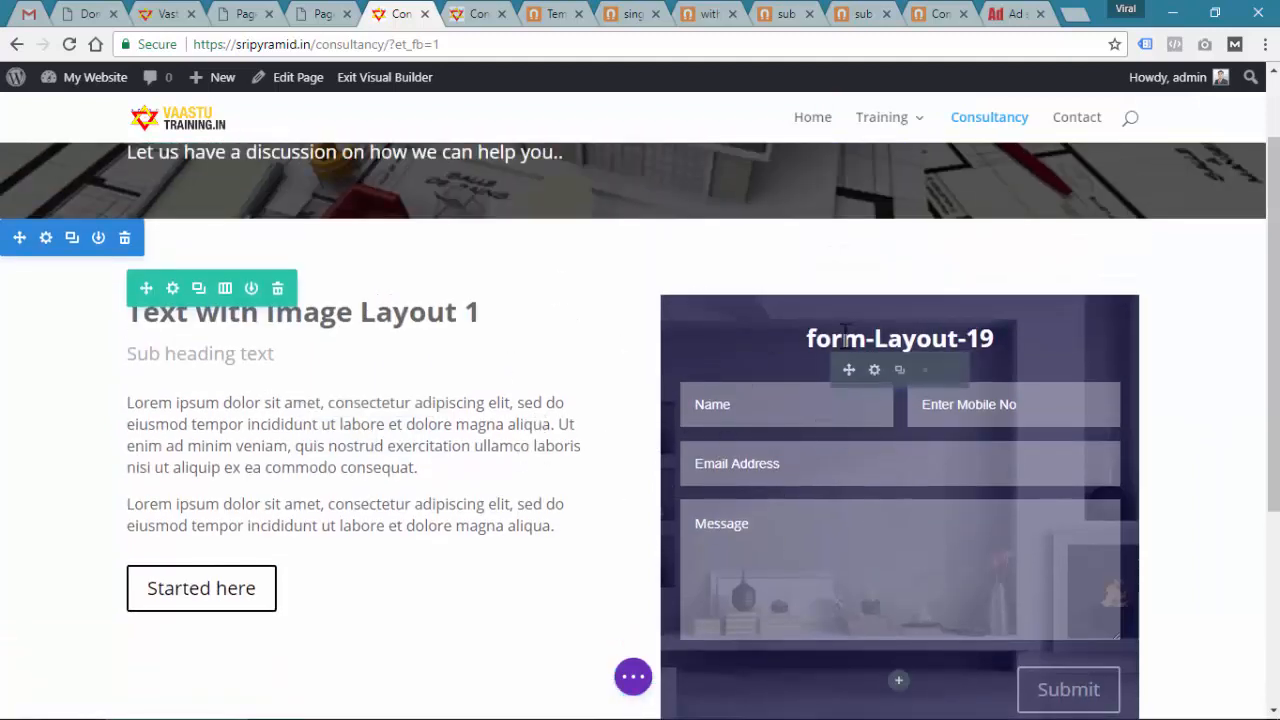
Give Column 1 a solid green background colour and save the row settings
left_click(172, 288)
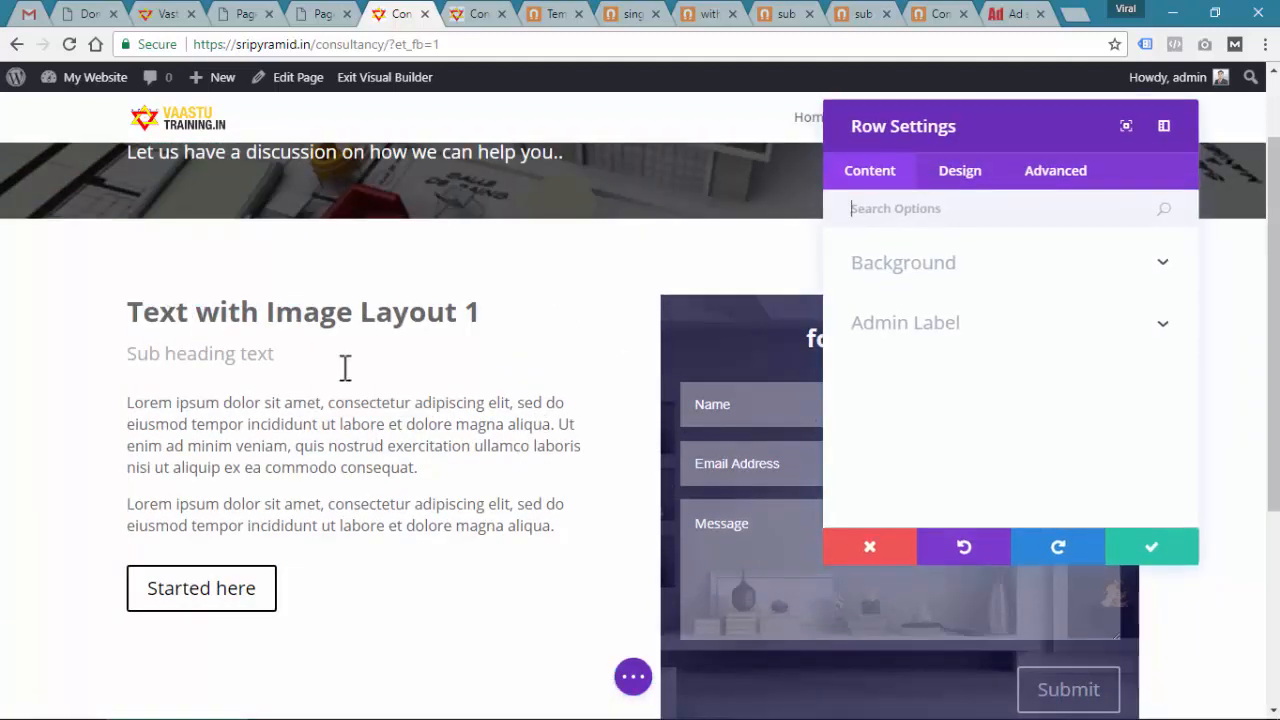
left_click(914, 278)
scroll(1005, 386, "down", 1)
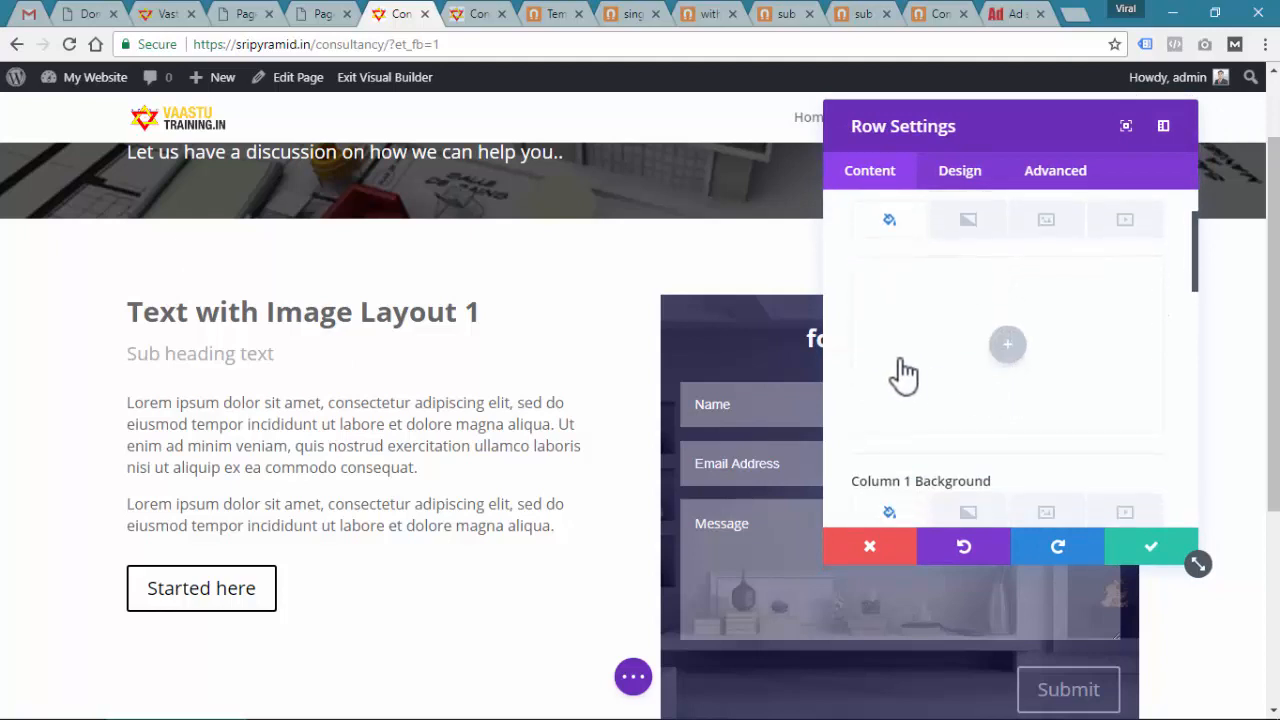
scroll(1085, 345, "down", 3)
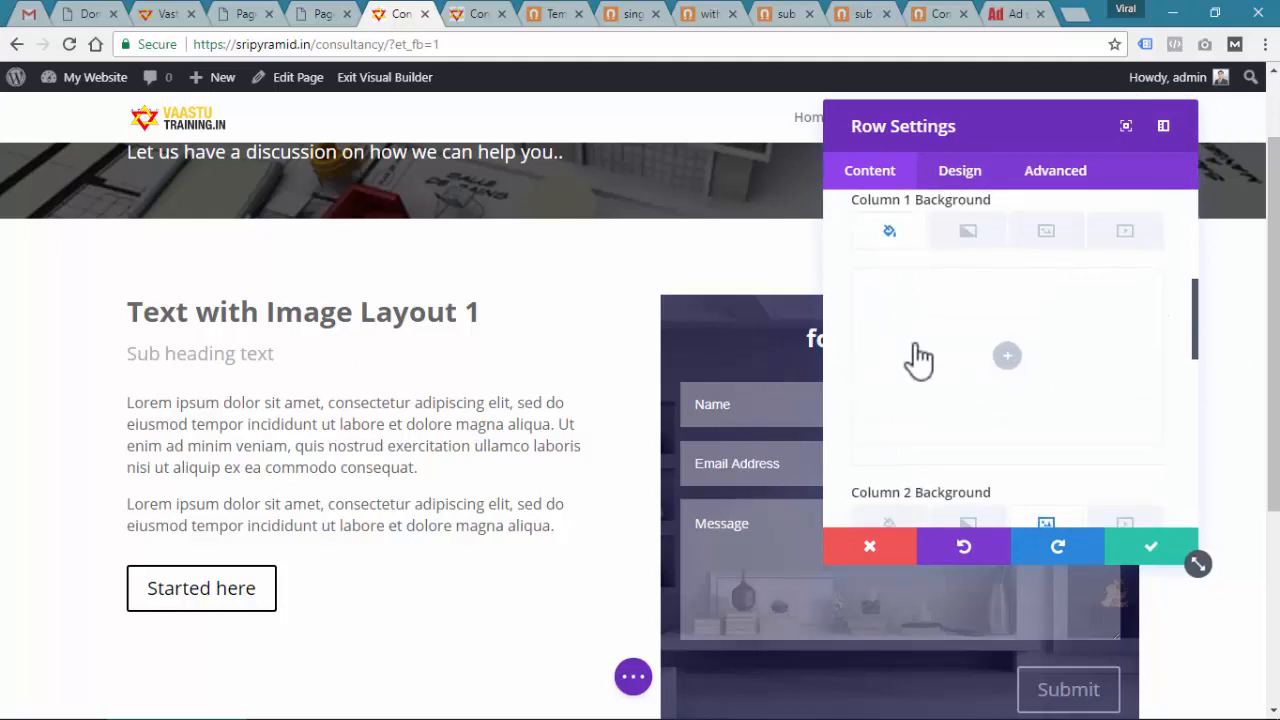
left_click(1008, 357)
left_click(988, 448)
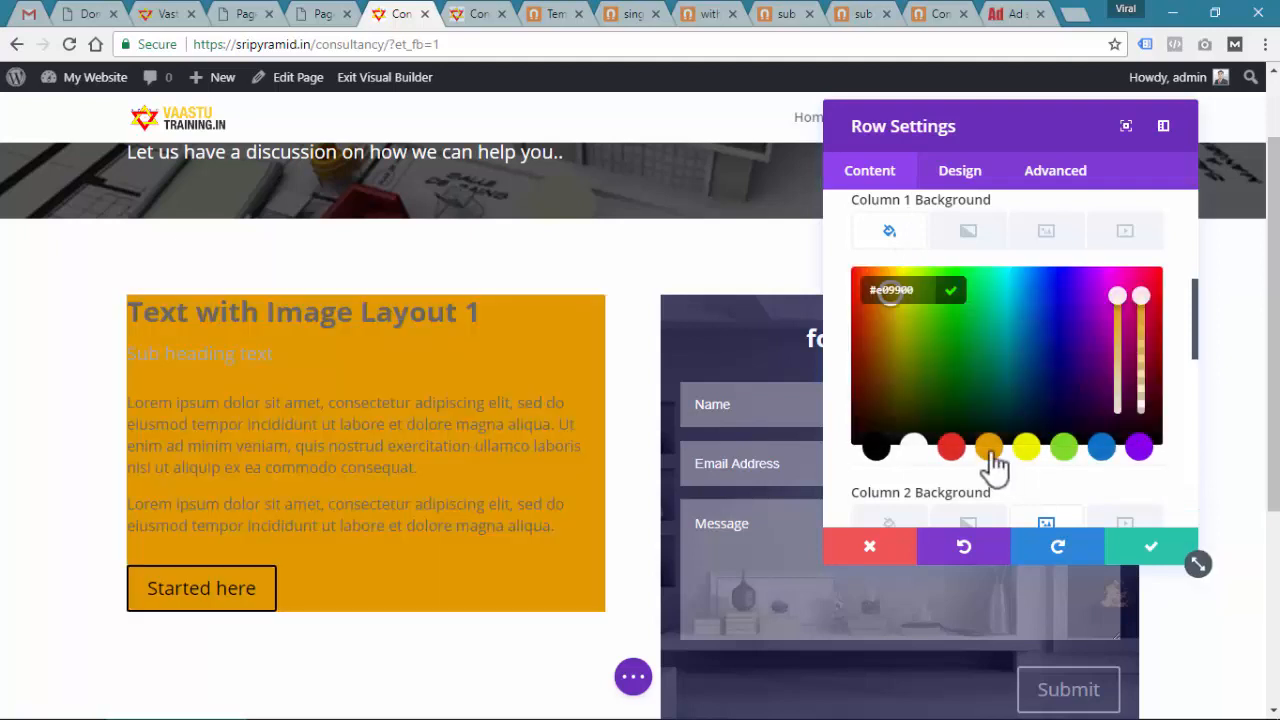
left_click(1063, 447)
left_click(1145, 553)
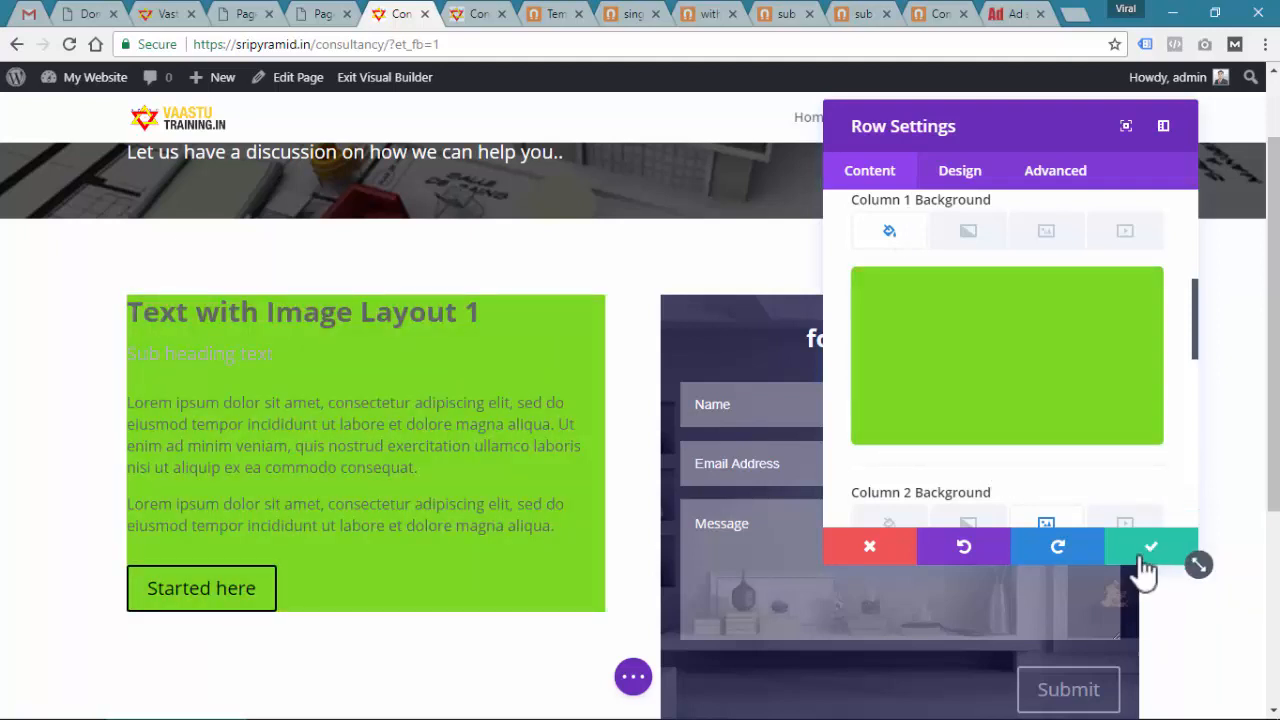
left_click(1148, 552)
scroll(758, 385, "down", 2)
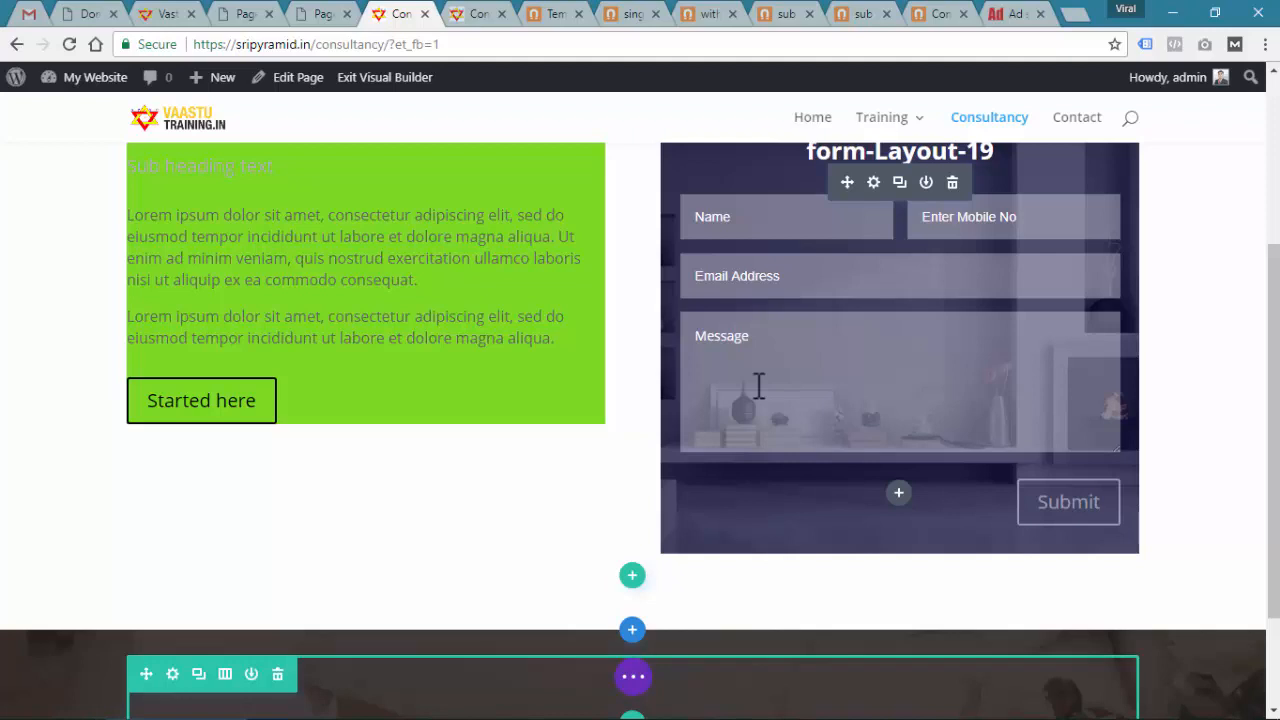
scroll(759, 385, "up", 3)
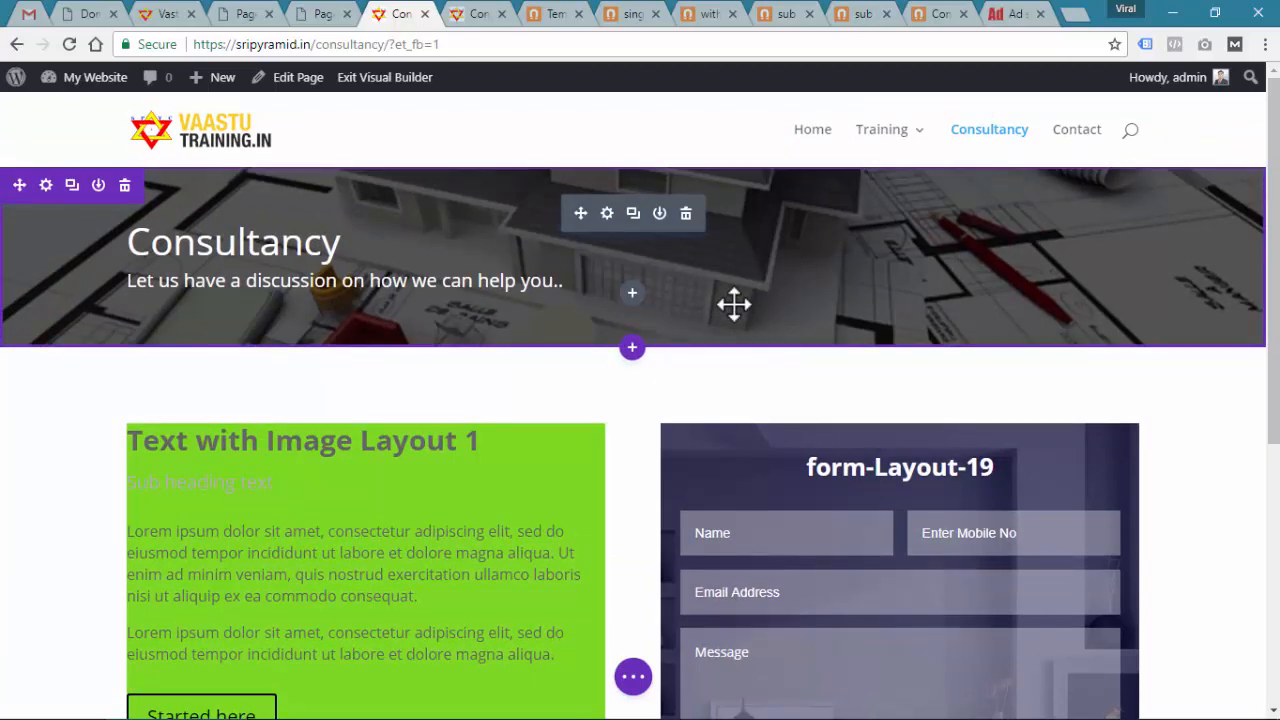
Switch to the Magnet Marketing Elements templates page
left_click(549, 13)
scroll(745, 495, "up", 5)
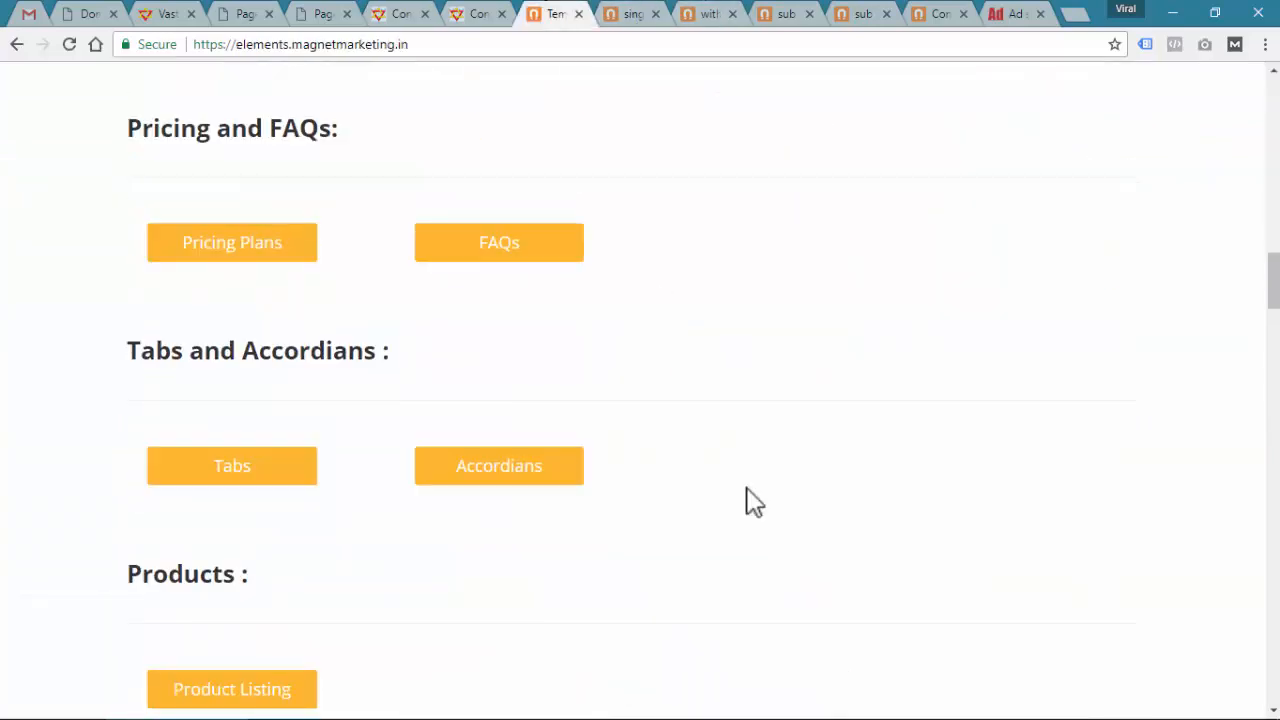
scroll(752, 500, "up", 10)
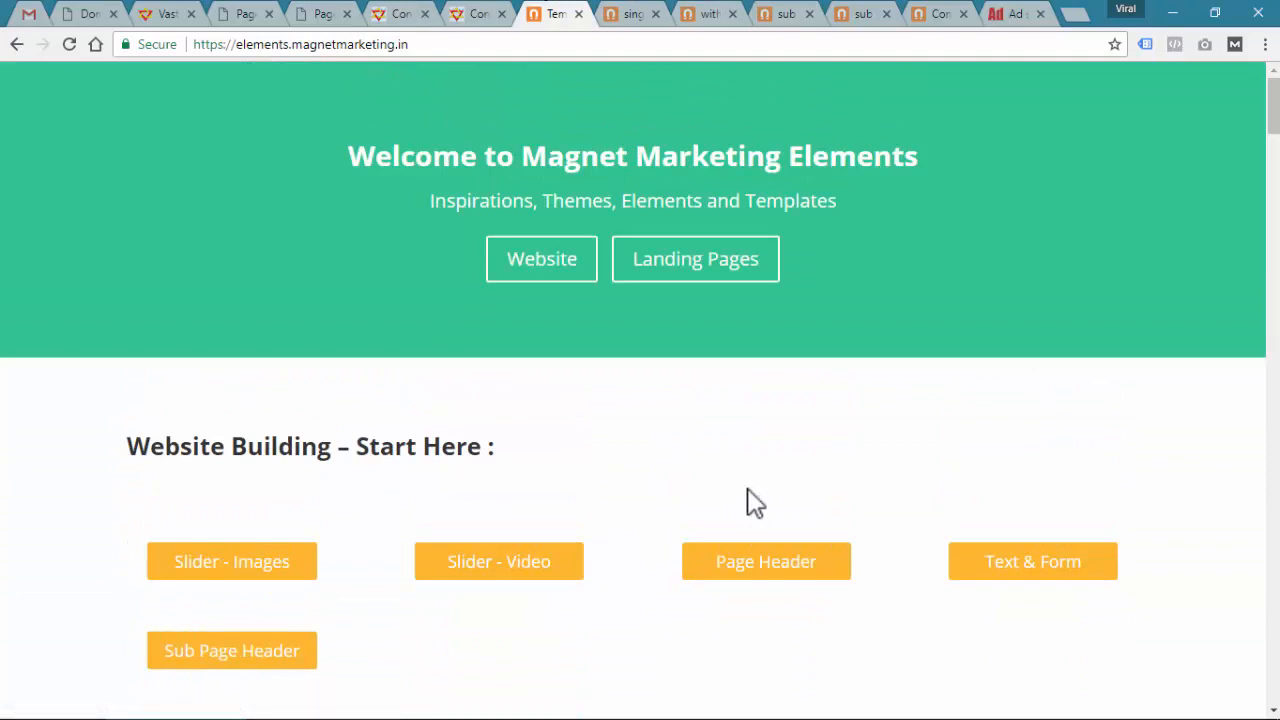